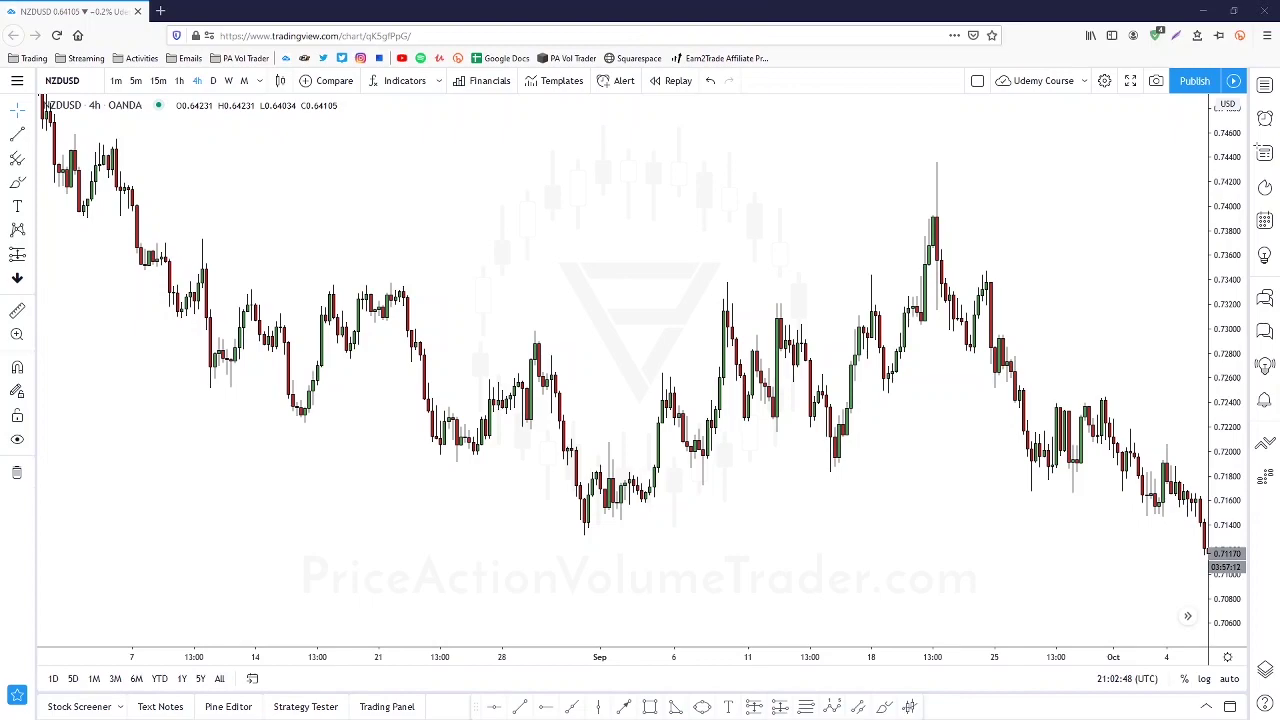
Capture a large region of the NZDUSD chart for annotation and set the drawing colour to purple
drag(697, 273, 567, 389)
key(Print)
drag(171, 119, 860, 630)
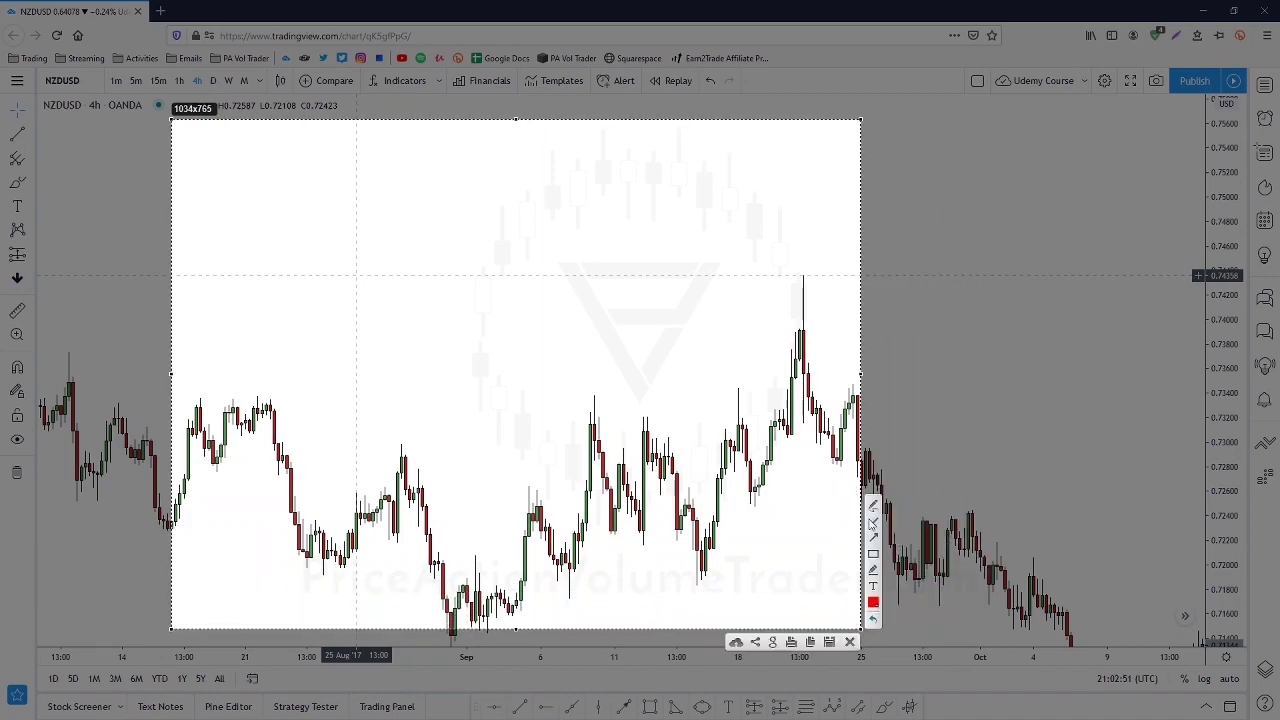
click(873, 601)
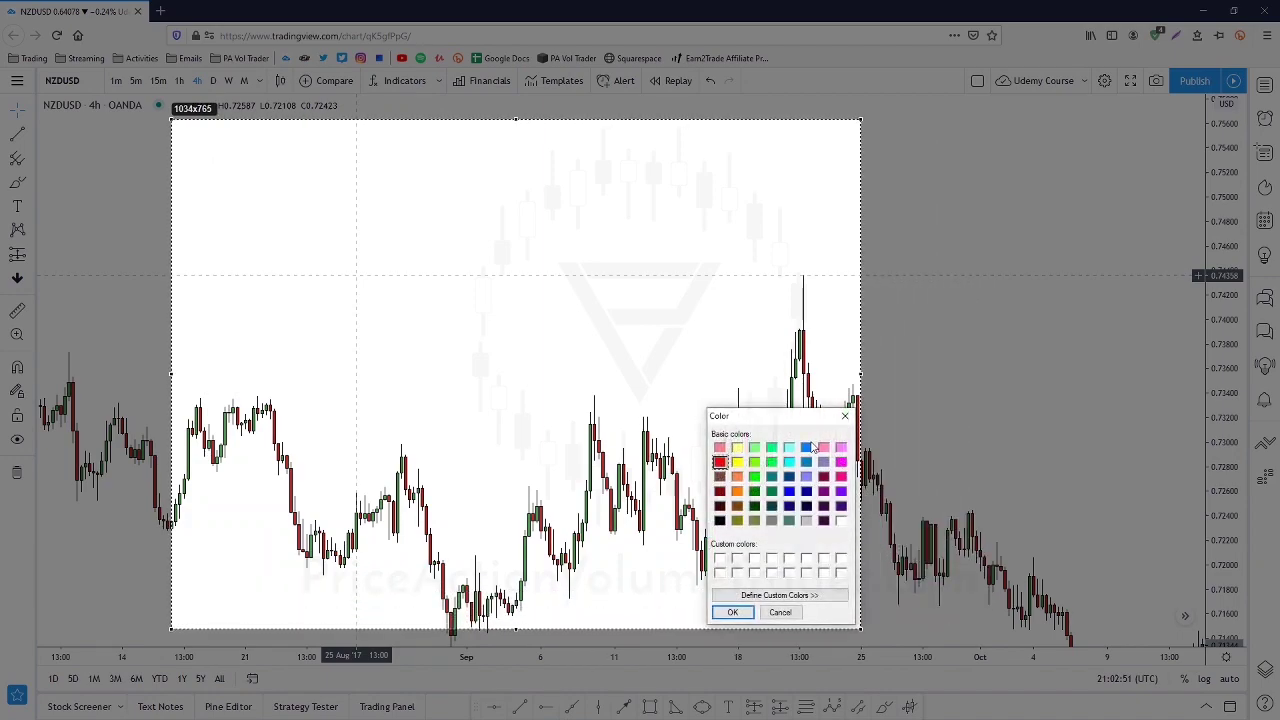
click(732, 612)
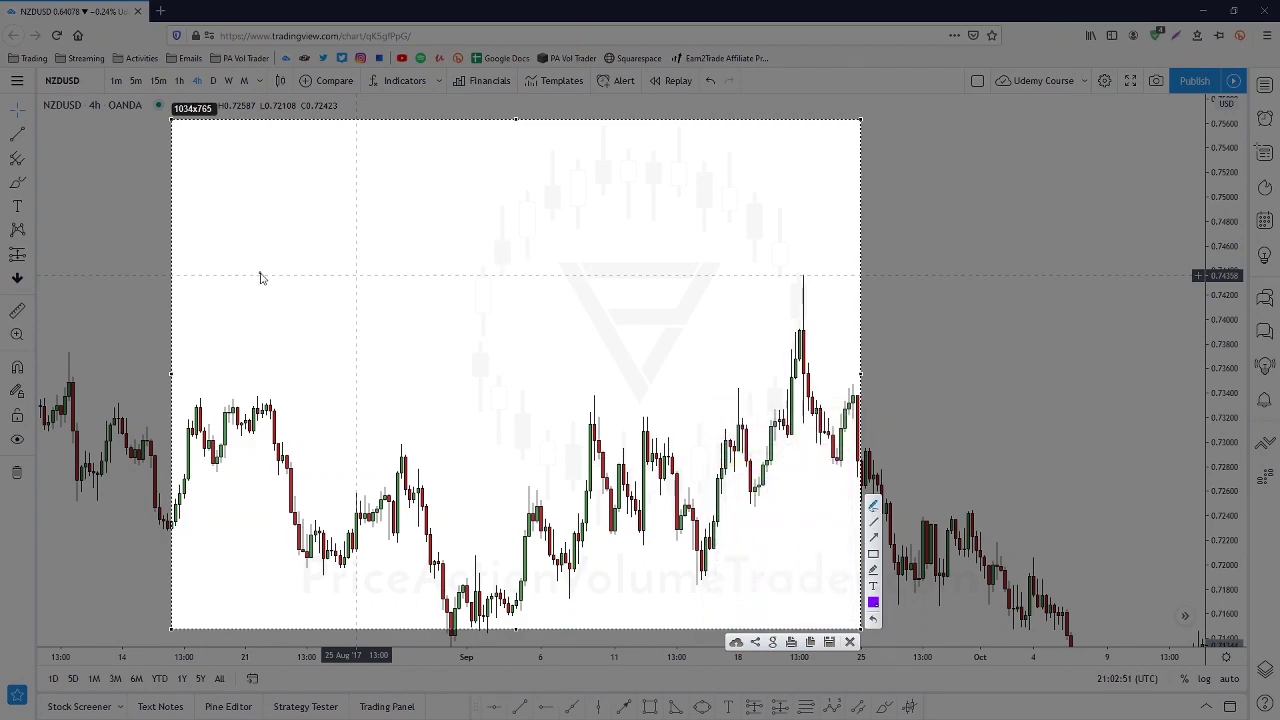
Sketch a freehand head and shoulders pattern with long outer legs in the captured area's empty space
drag(260, 278, 280, 230)
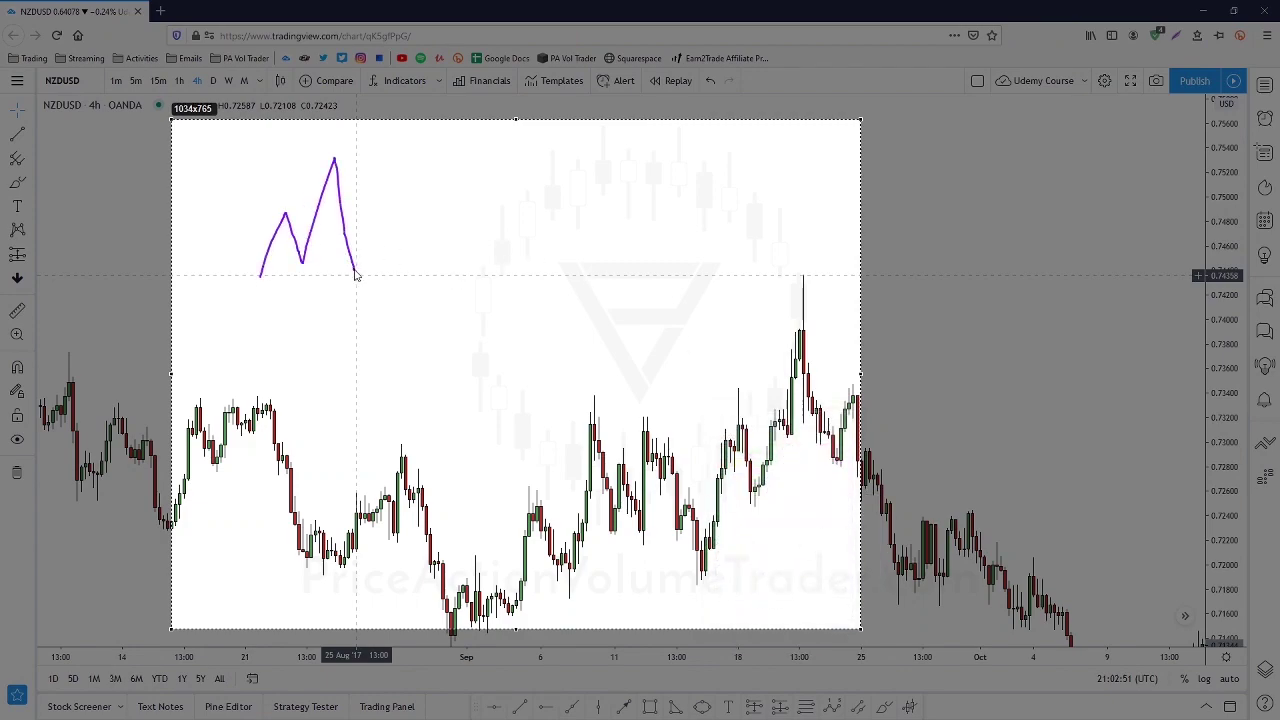
drag(396, 302, 398, 303)
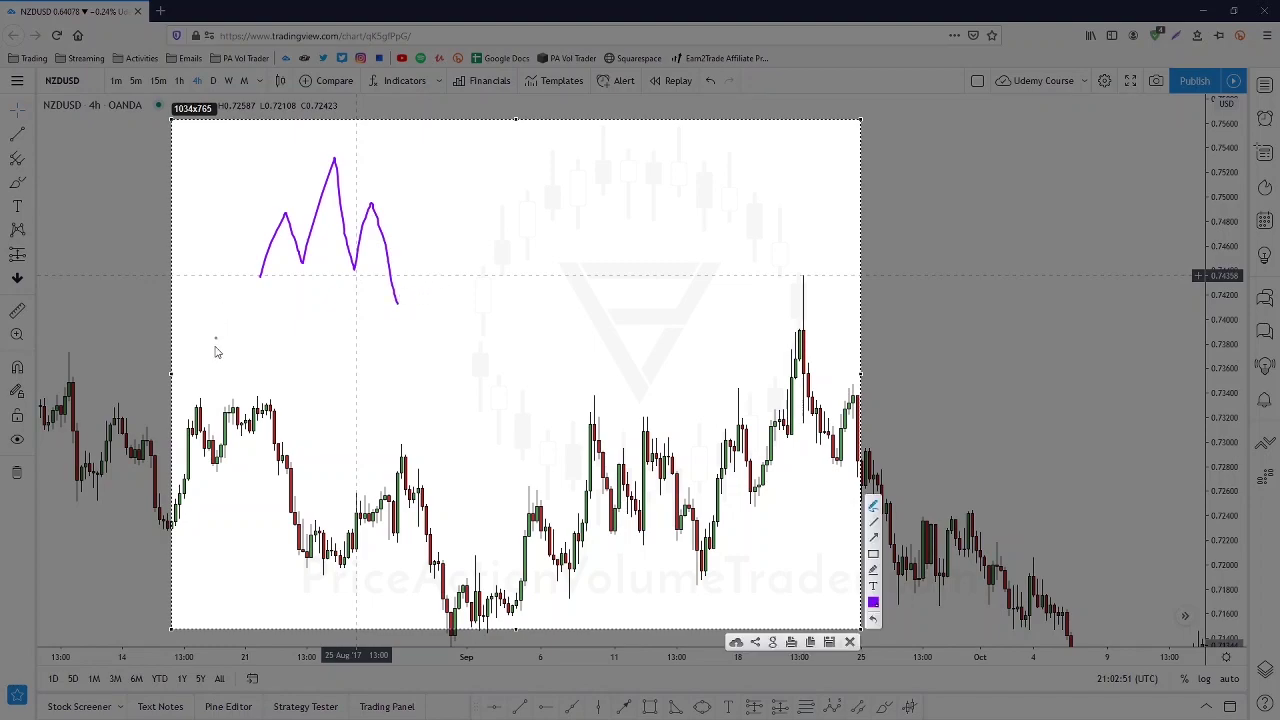
drag(204, 382, 262, 270)
drag(398, 303, 400, 363)
Sketch an inverse head and shoulders beside the first pattern, with a wide V-shaped curve across its upper part
drag(428, 160, 428, 160)
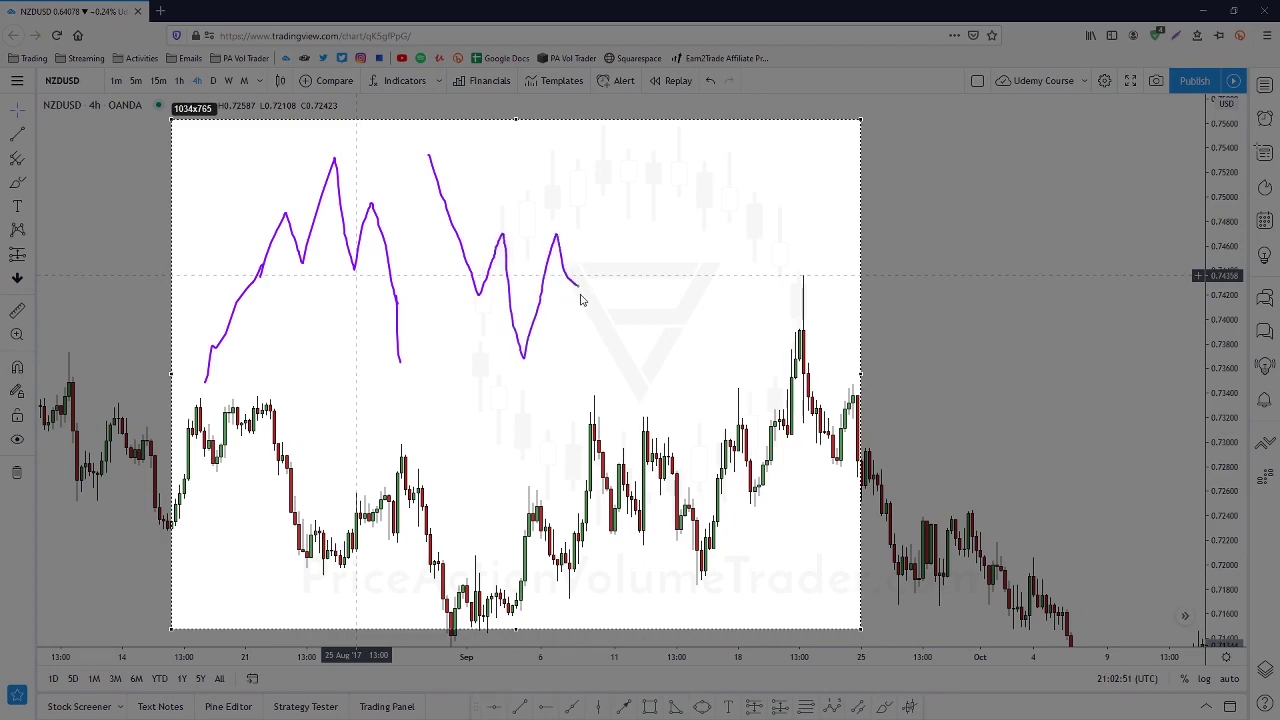
drag(631, 170, 631, 170)
mouse_move(449, 183)
mouse_down()
mouse_move(540, 232)
mouse_move(577, 140)
mouse_up()
click(610, 337)
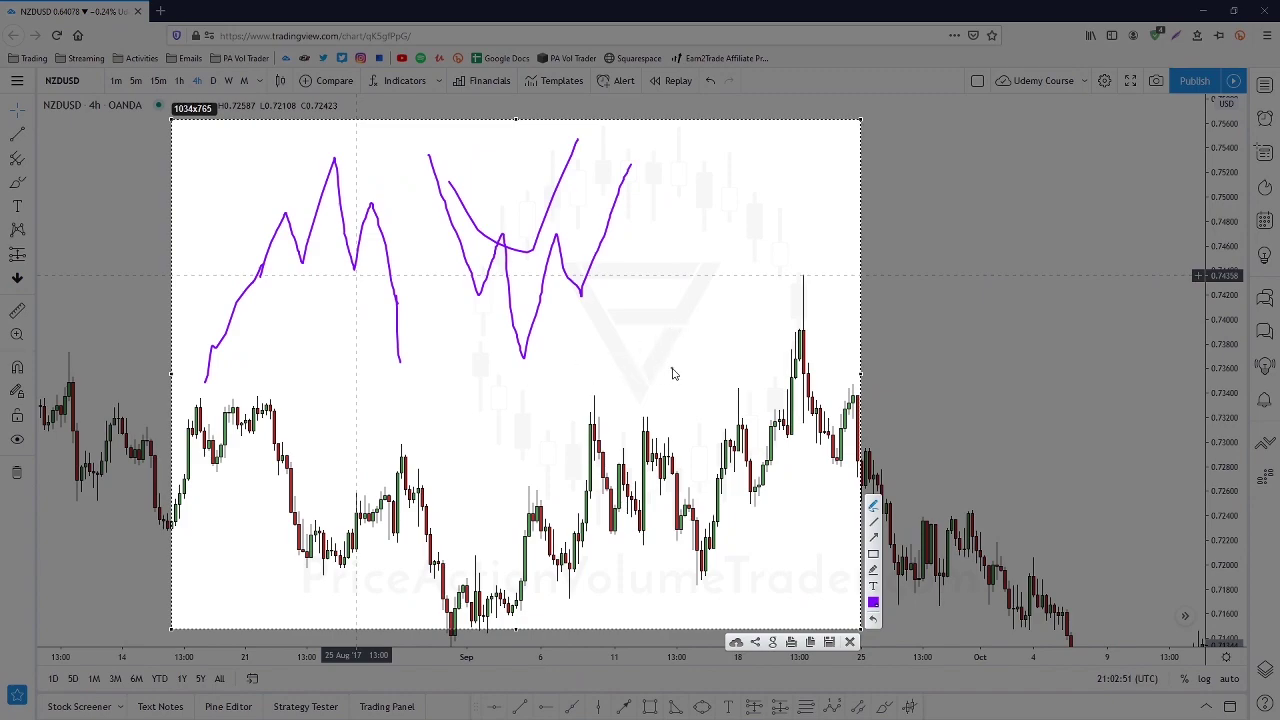
Sketch a small double top with a double bottom above it, beside the inverse head and shoulders
drag(672, 370, 694, 333)
drag(763, 395, 765, 392)
drag(741, 178, 741, 178)
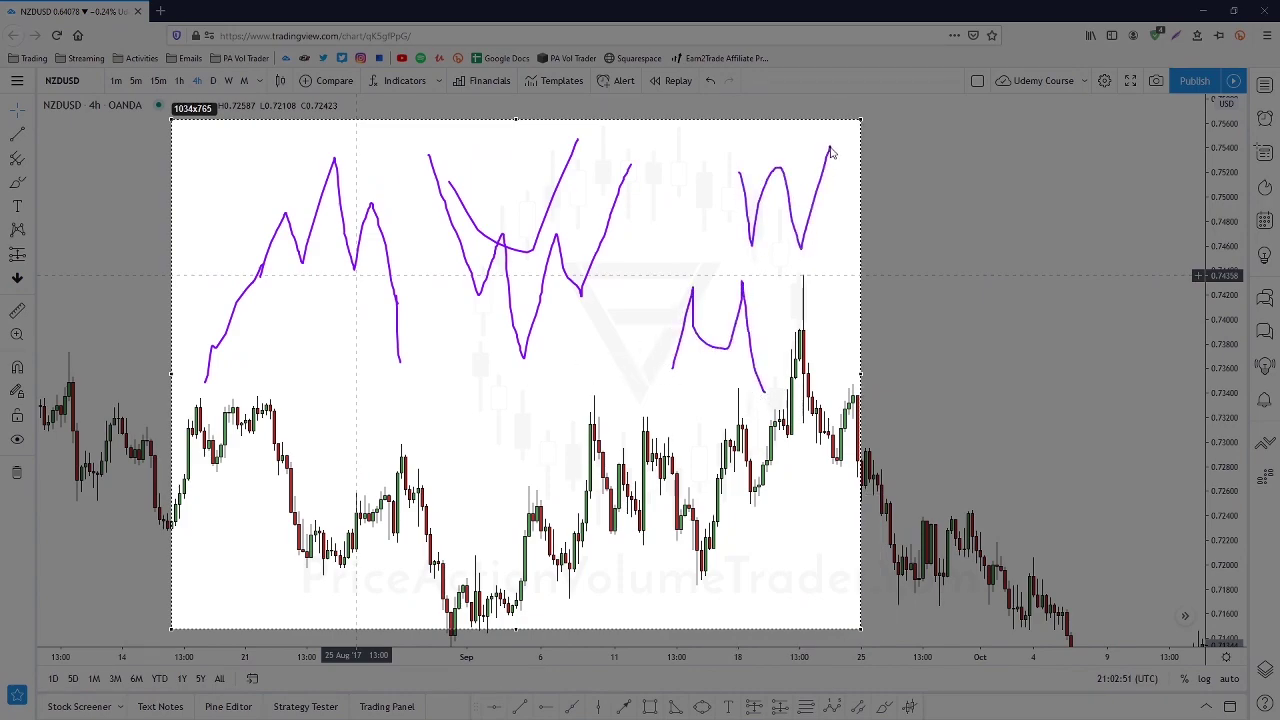
drag(830, 152, 830, 150)
Sketch a sideways zigzag range framed by upper and lower boundary lines, and discard the annotated capture
drag(379, 439, 436, 380)
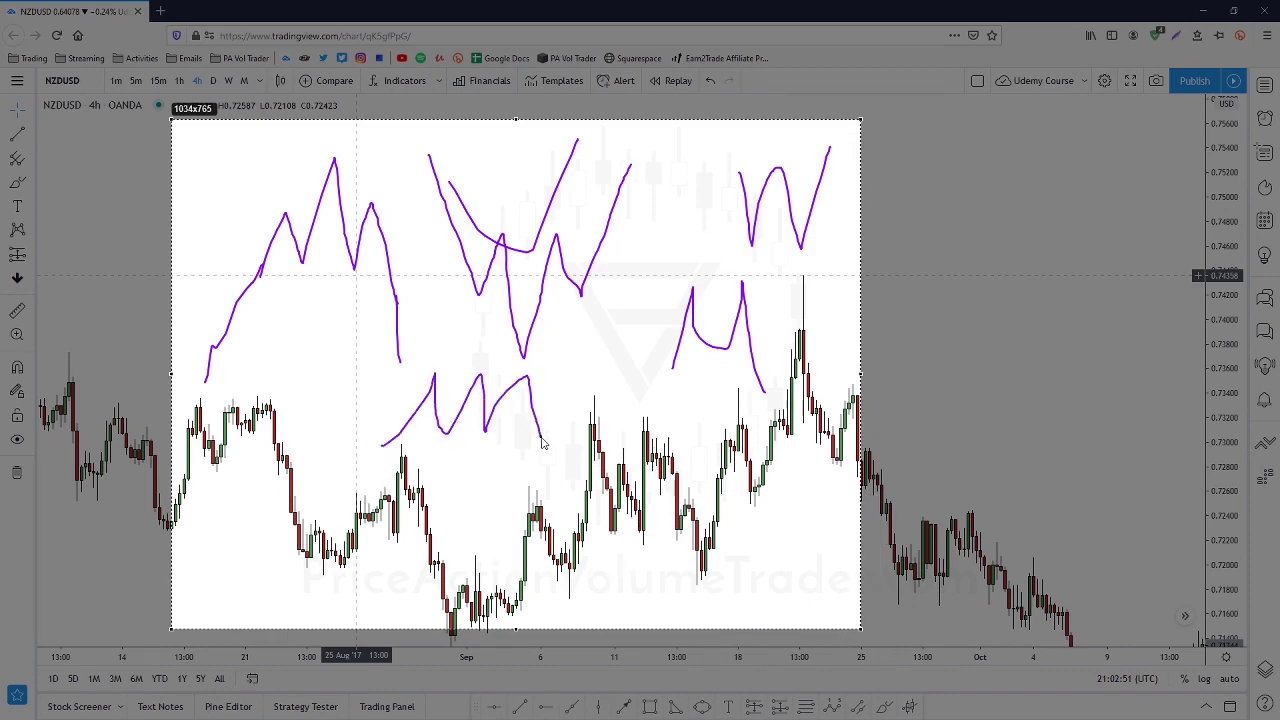
drag(578, 381, 587, 389)
drag(406, 370, 599, 374)
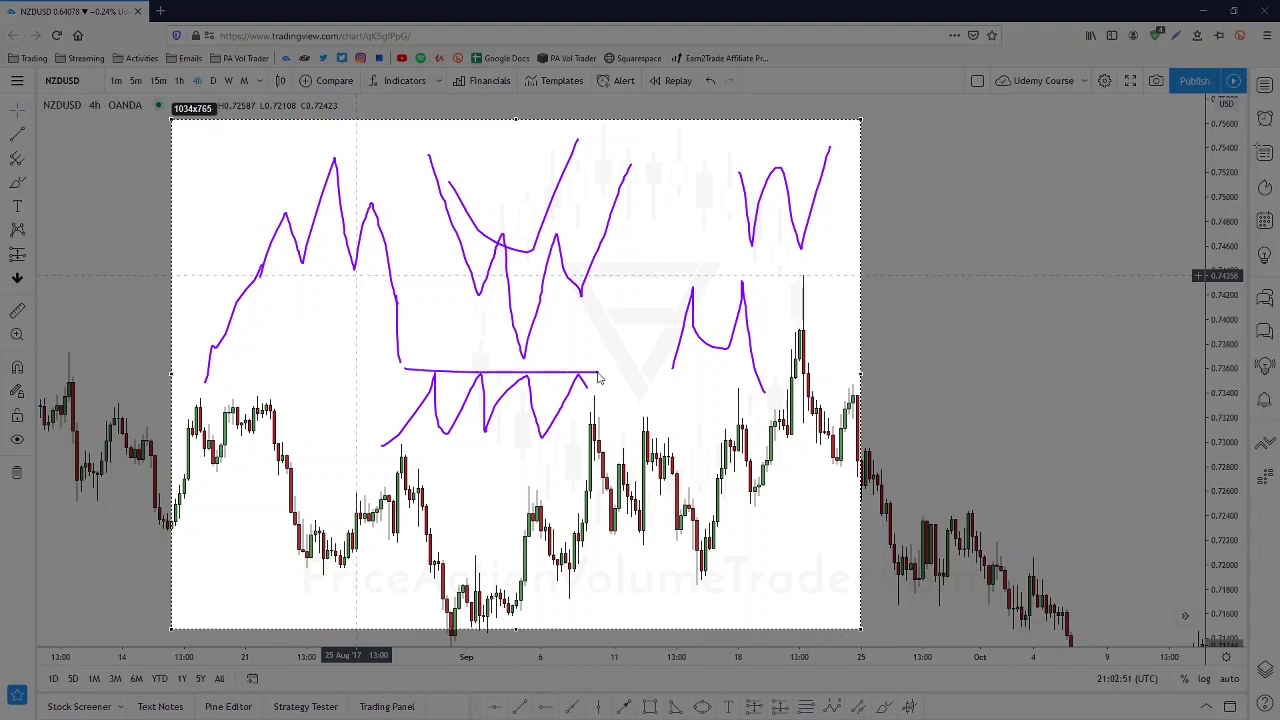
drag(602, 443, 348, 439)
drag(377, 378, 405, 371)
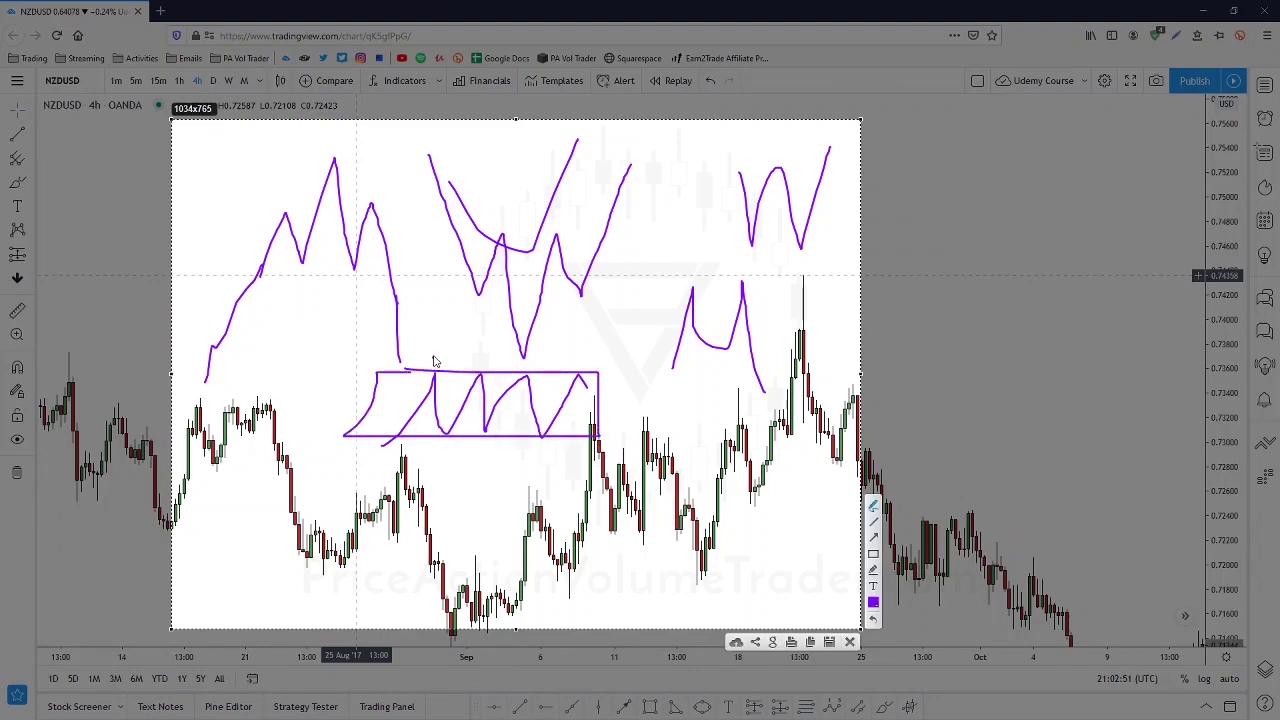
drag(432, 436, 545, 448)
click(850, 643)
Trace an inverse head and shoulders with the Brush over the candles from late August to early September
mouse_move(700, 409)
mouse_down()
mouse_move(749, 331)
mouse_move(754, 289)
mouse_up()
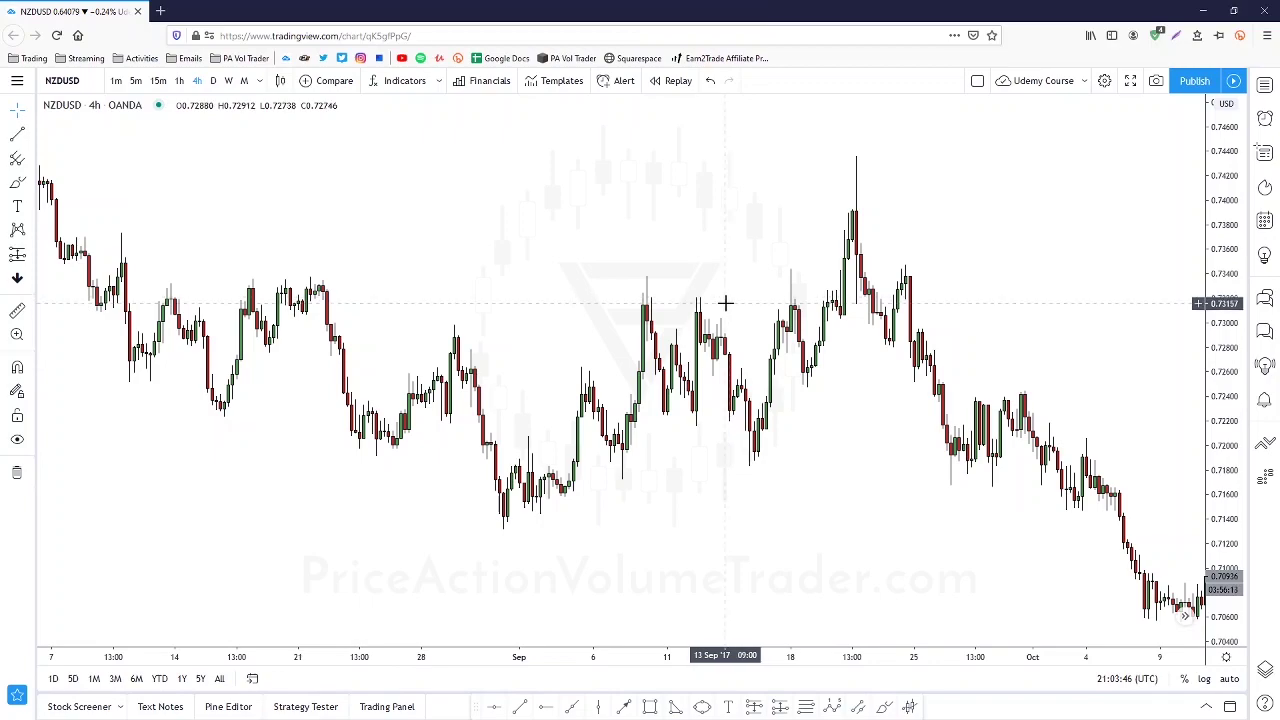
scroll(600, 270, down, 3)
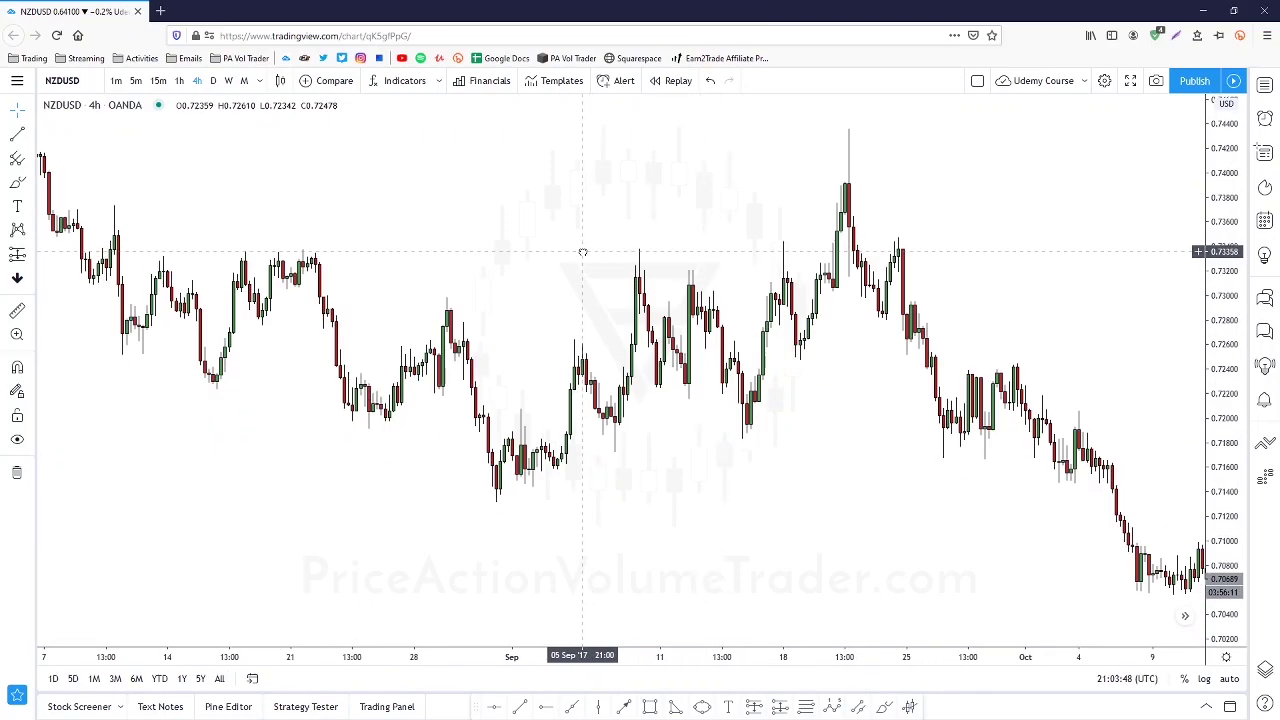
drag(563, 220, 631, 224)
drag(390, 186, 383, 194)
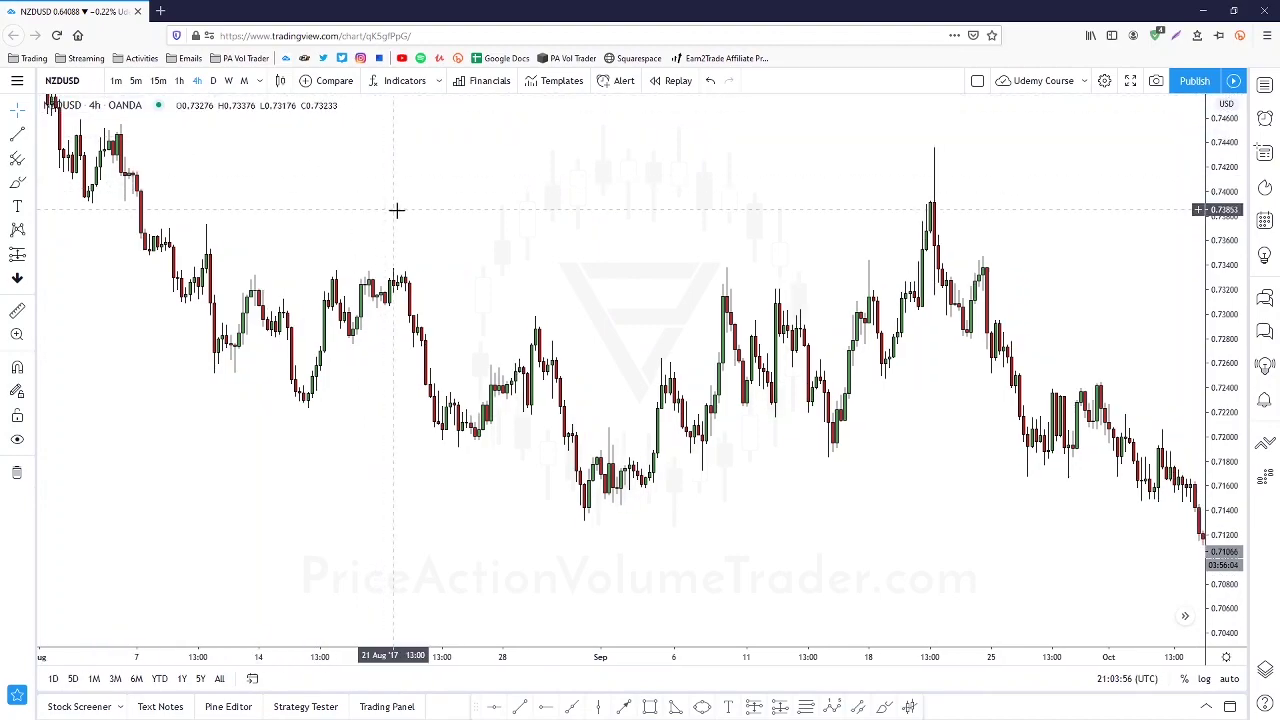
click(17, 185)
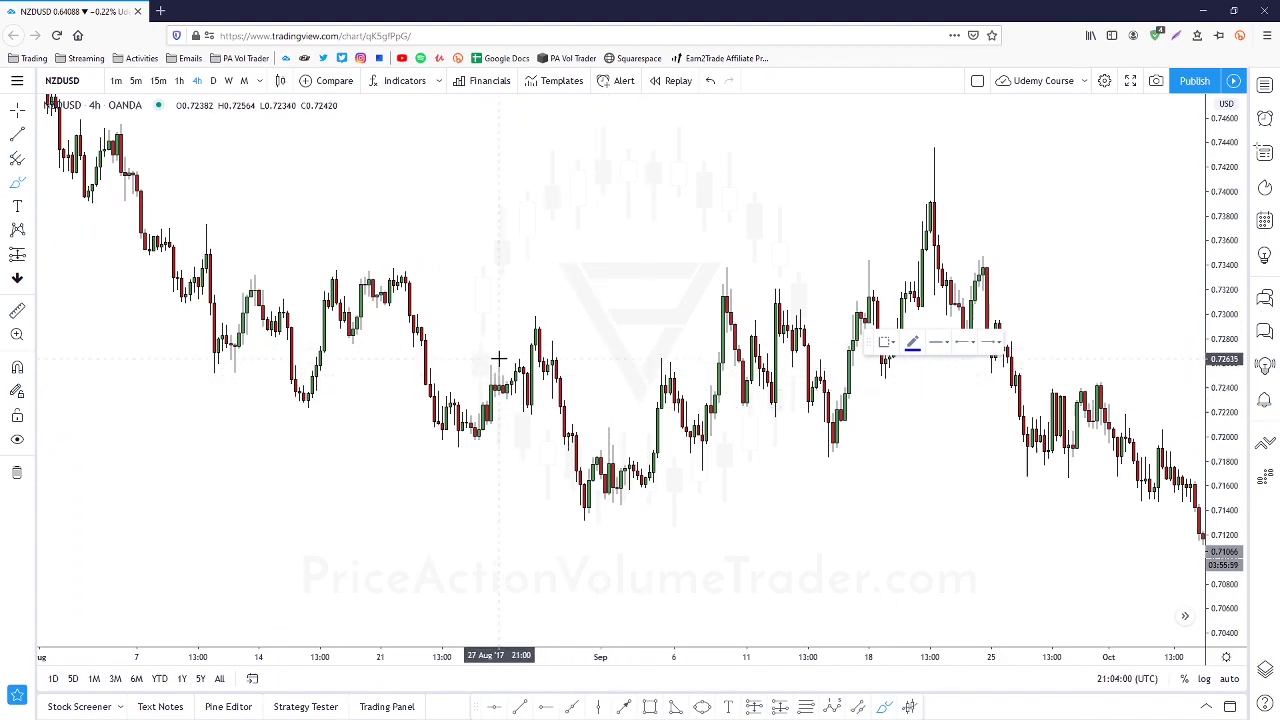
mouse_move(502, 350)
mouse_down()
mouse_move(529, 414)
mouse_move(537, 330)
mouse_move(583, 505)
mouse_move(608, 517)
mouse_move(675, 384)
mouse_move(712, 421)
mouse_move(722, 352)
mouse_up()
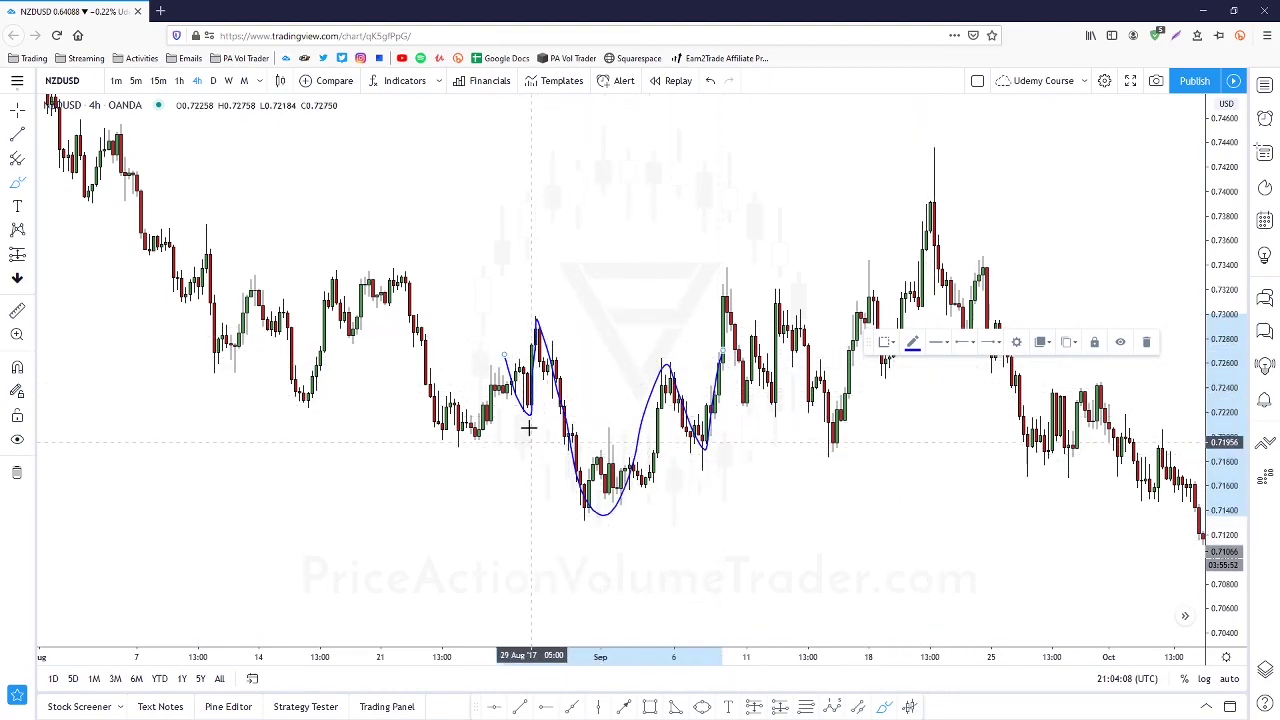
Handwrite the labels LS, H and RS under the pattern's shoulders and head, and remove all the drawings
drag(515, 419, 527, 440)
mouse_move(586, 529)
mouse_down()
mouse_move(591, 571)
mouse_move(591, 551)
mouse_move(613, 551)
mouse_up()
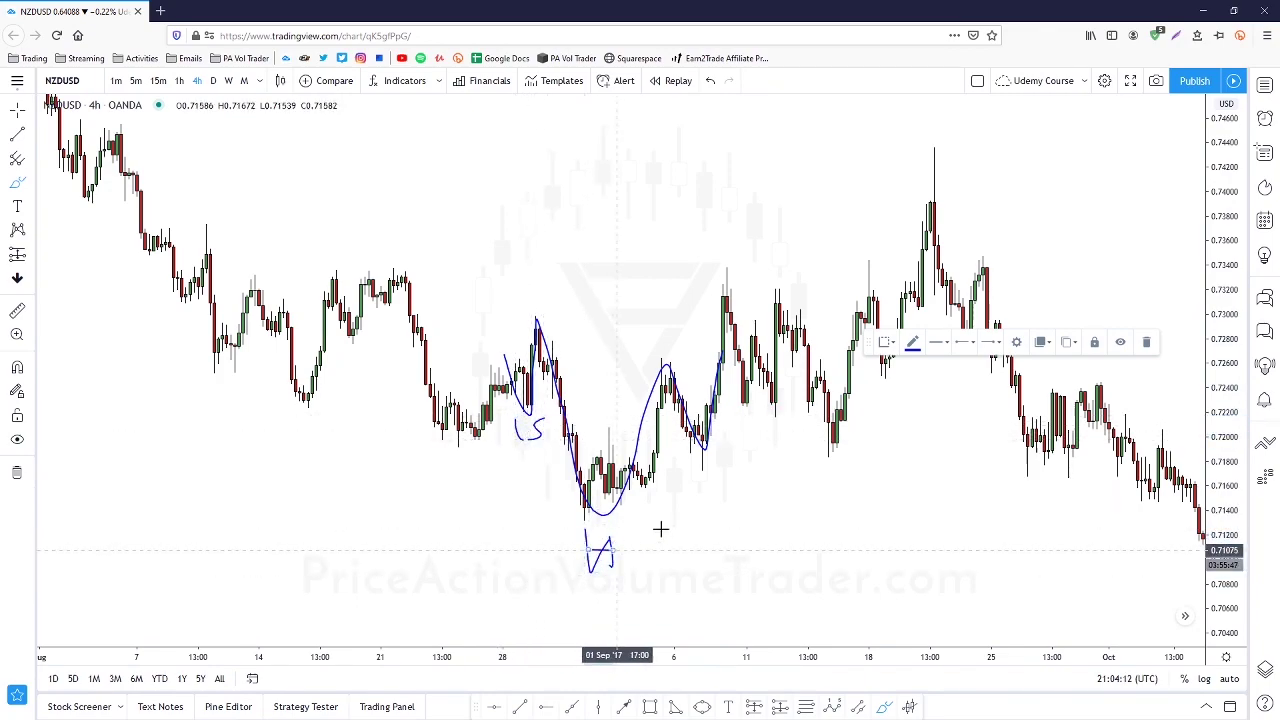
mouse_move(685, 454)
mouse_down()
mouse_move(686, 470)
mouse_move(727, 495)
mouse_up()
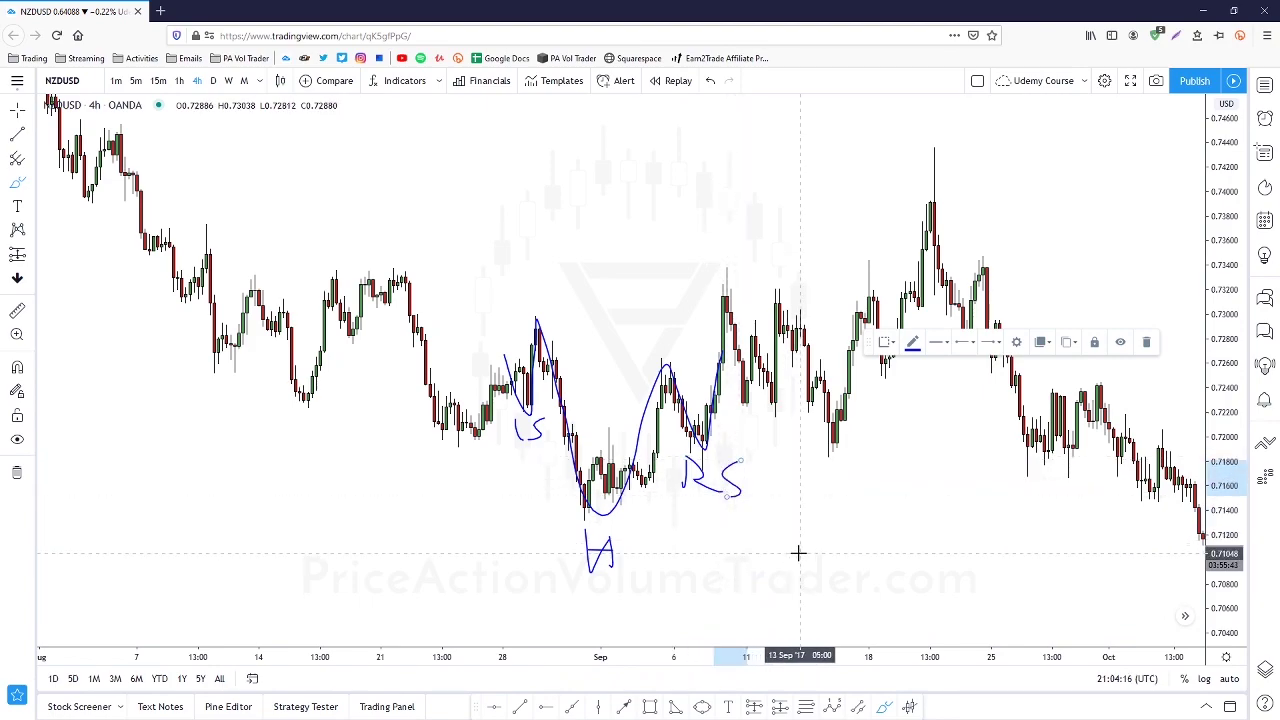
click(1146, 343)
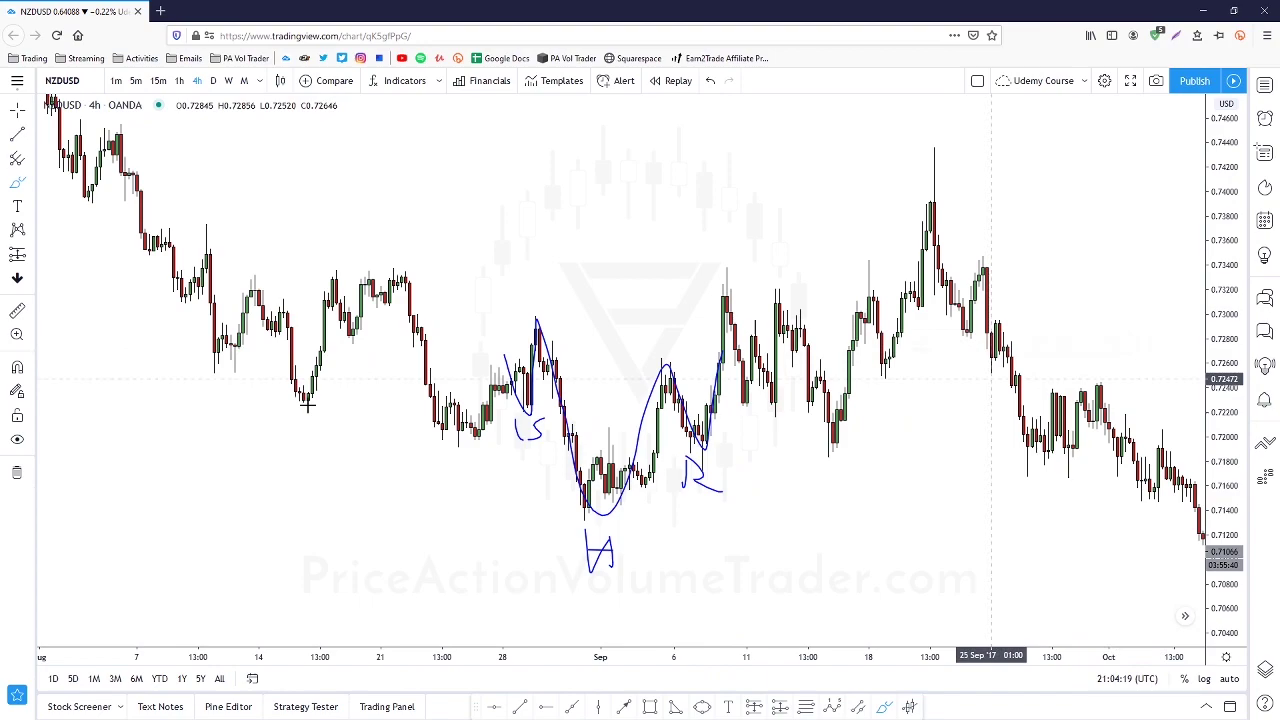
click(16, 476)
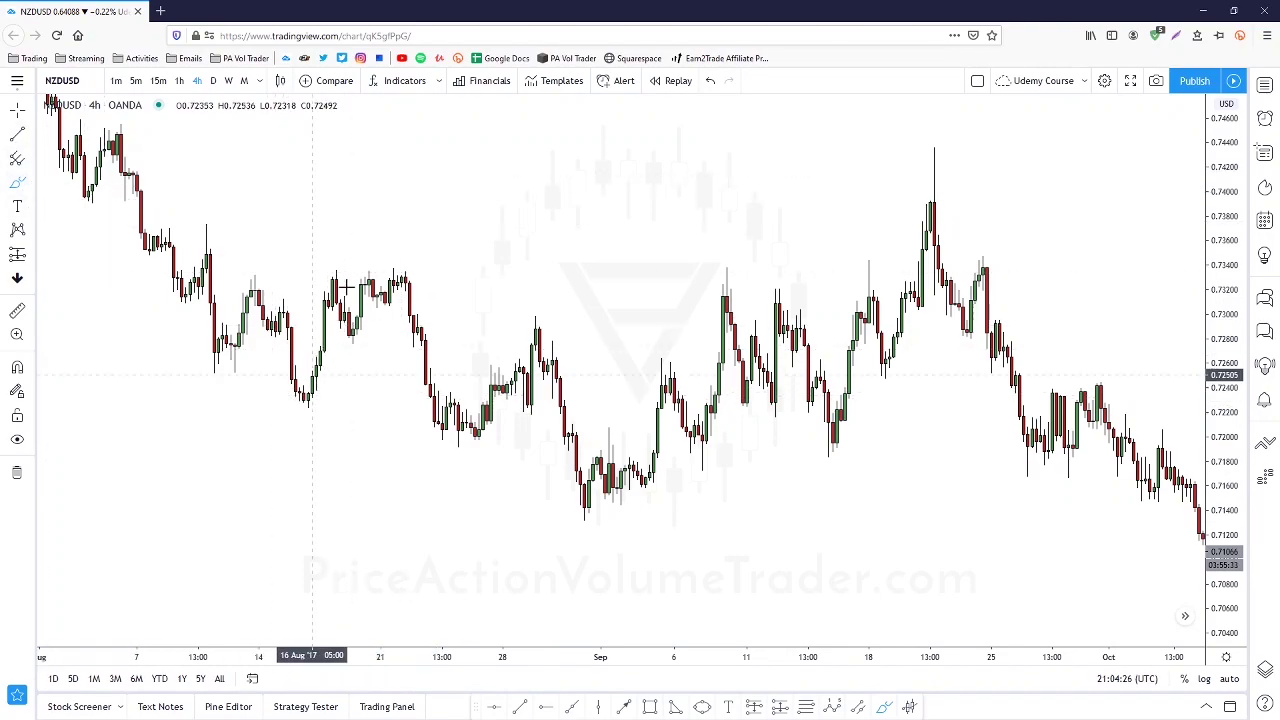
Mark the alternating swing lows and highs from mid-August to early September with short brush arcs
drag(277, 391, 316, 412)
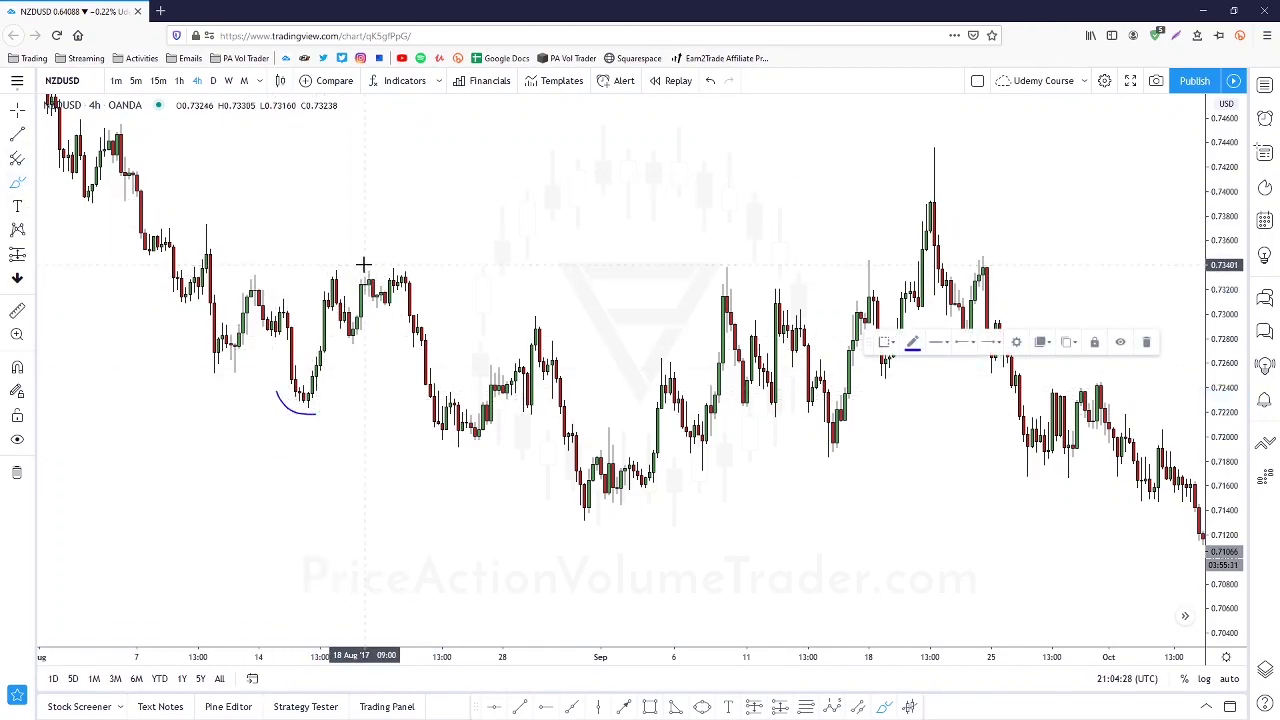
drag(364, 265, 410, 265)
drag(416, 433, 484, 455)
drag(516, 324, 557, 335)
drag(547, 493, 617, 539)
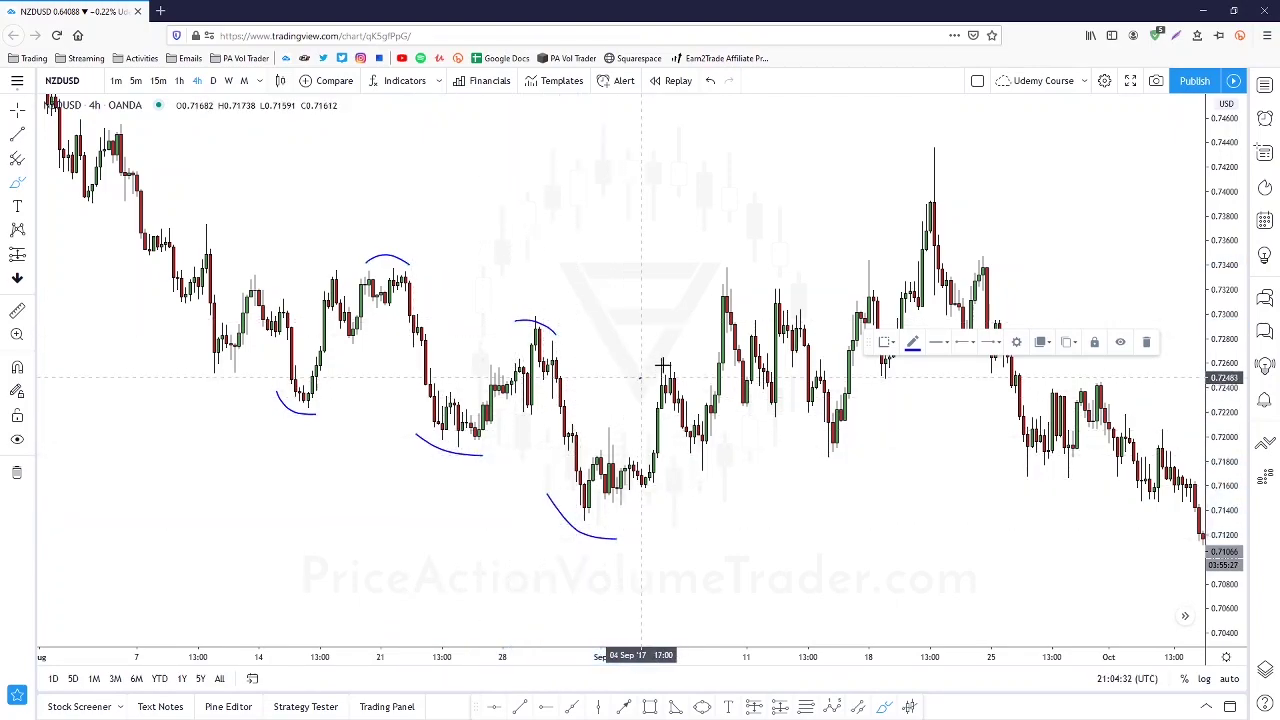
drag(641, 379, 679, 377)
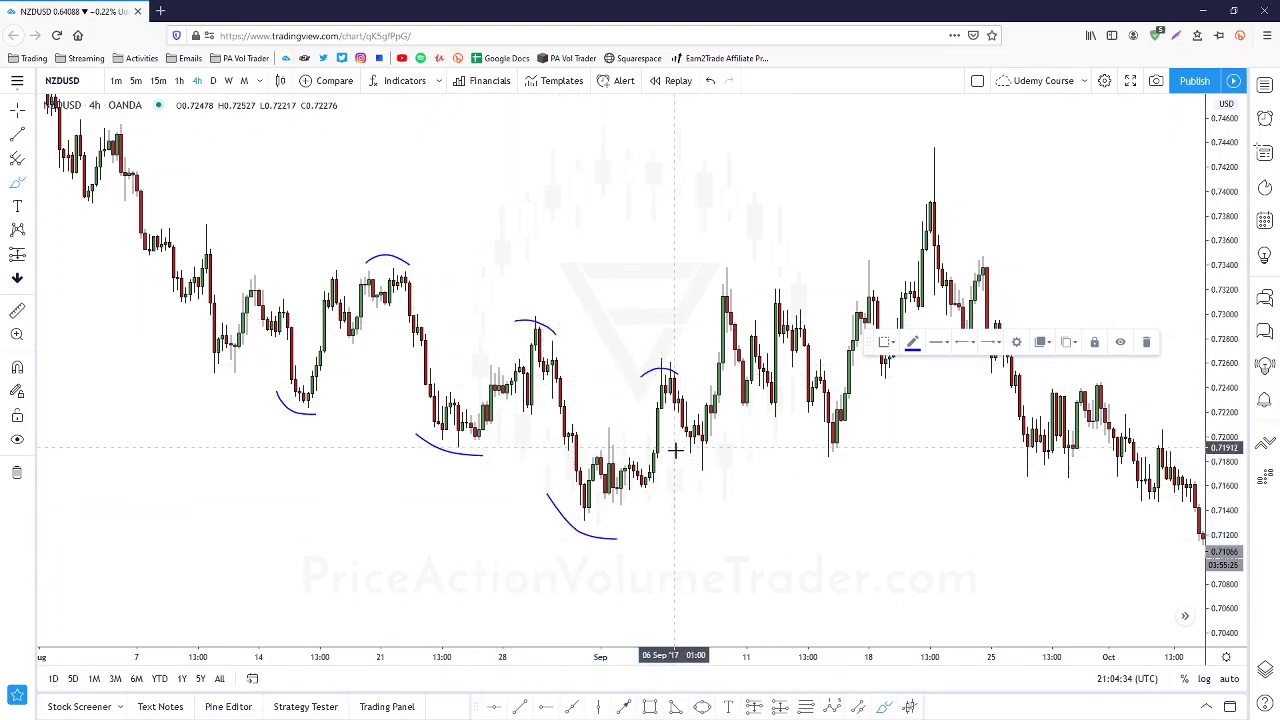
Mark the early-September pullback low and circle the consolidation before it with the Brush, and undo these marks
mouse_move(676, 450)
mouse_down()
mouse_move(731, 458)
mouse_move(686, 474)
mouse_move(730, 478)
mouse_up()
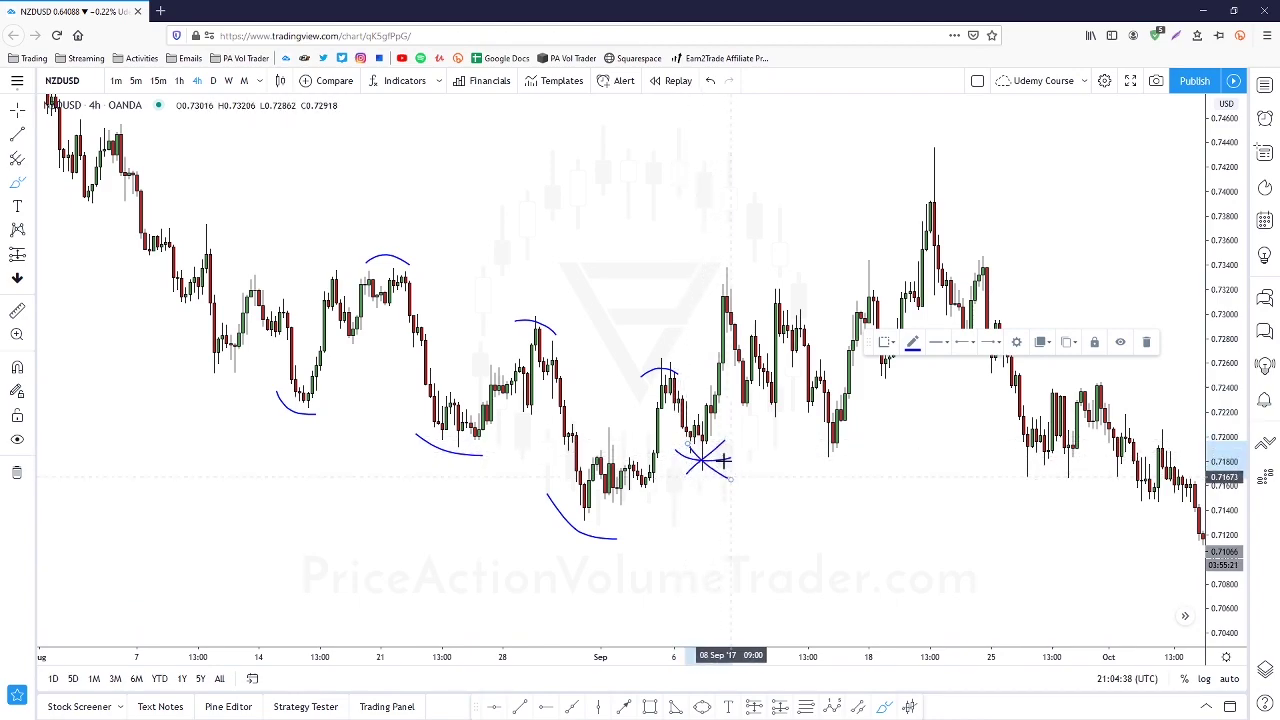
mouse_move(698, 431)
mouse_down()
mouse_move(728, 450)
mouse_move(702, 470)
mouse_move(690, 428)
mouse_up()
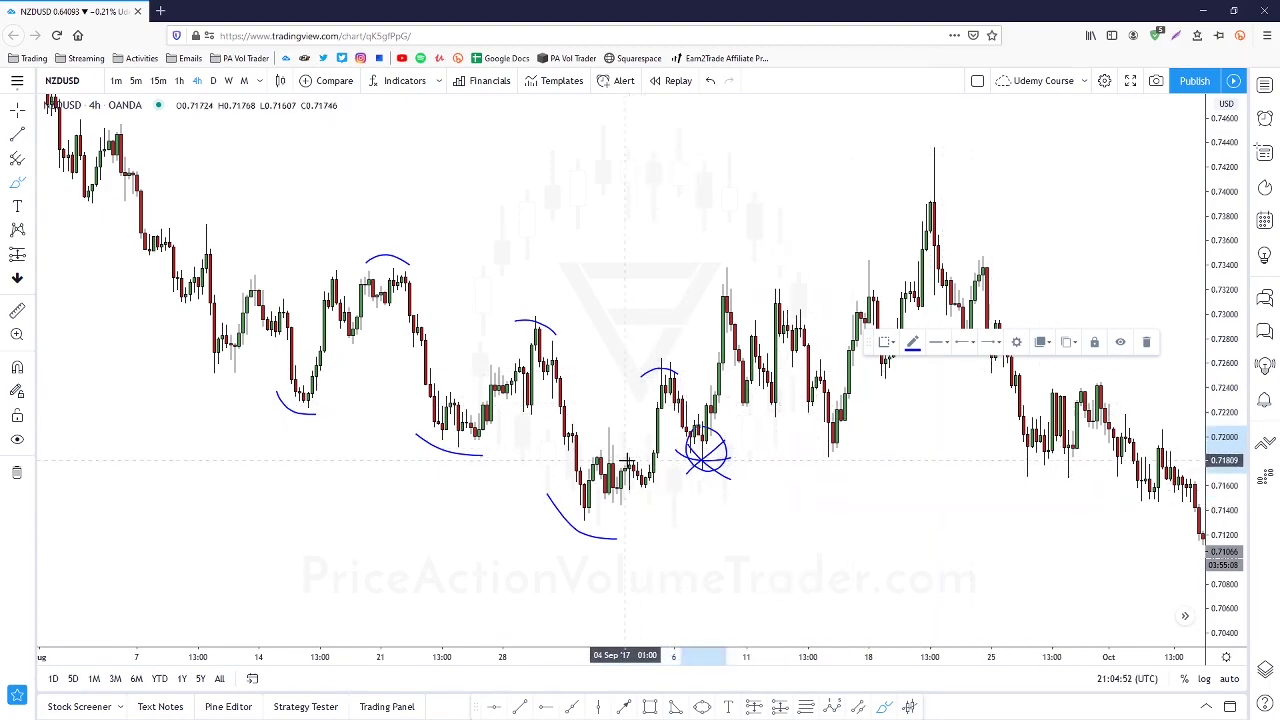
mouse_move(628, 460)
mouse_down()
mouse_move(715, 460)
mouse_move(680, 486)
mouse_move(605, 487)
mouse_move(654, 462)
mouse_up()
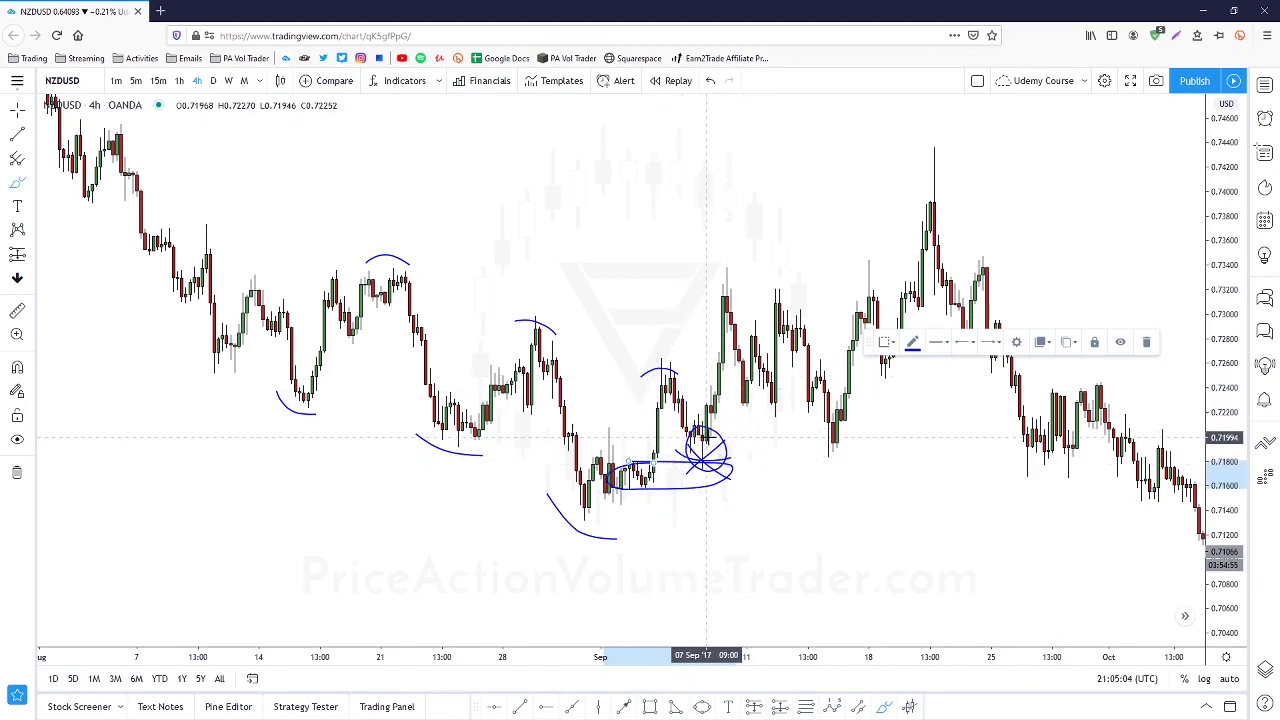
click(710, 81)
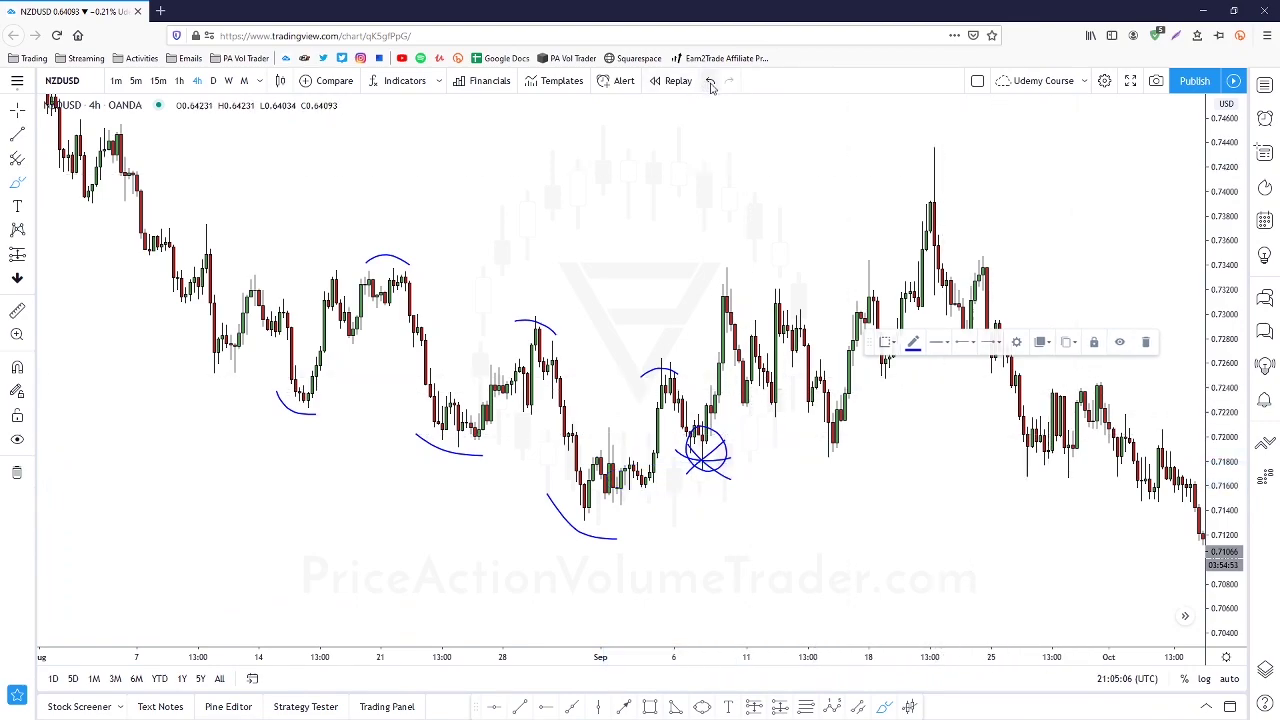
click(710, 81)
Draw a downward arrow from the early-September pullback and a horizontal line from the lowest swing low, and undo both
mouse_move(690, 432)
mouse_down()
mouse_move(775, 572)
mouse_move(748, 569)
mouse_up()
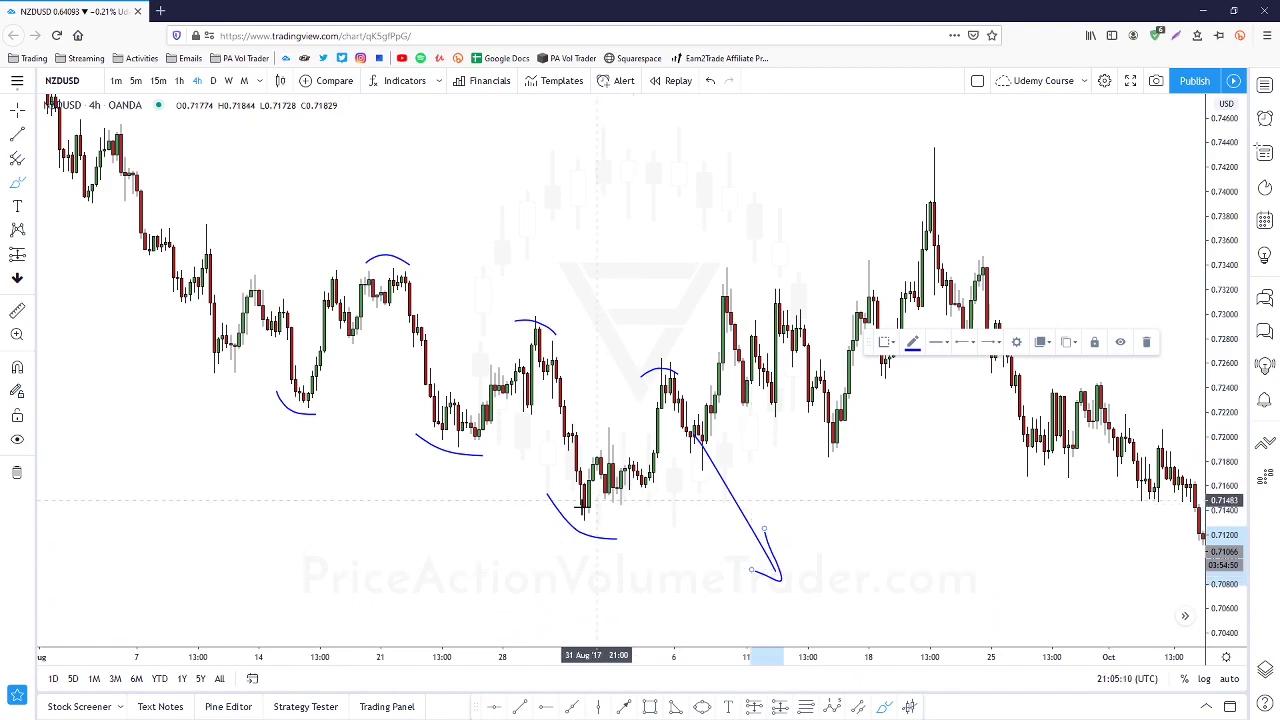
drag(583, 511, 849, 511)
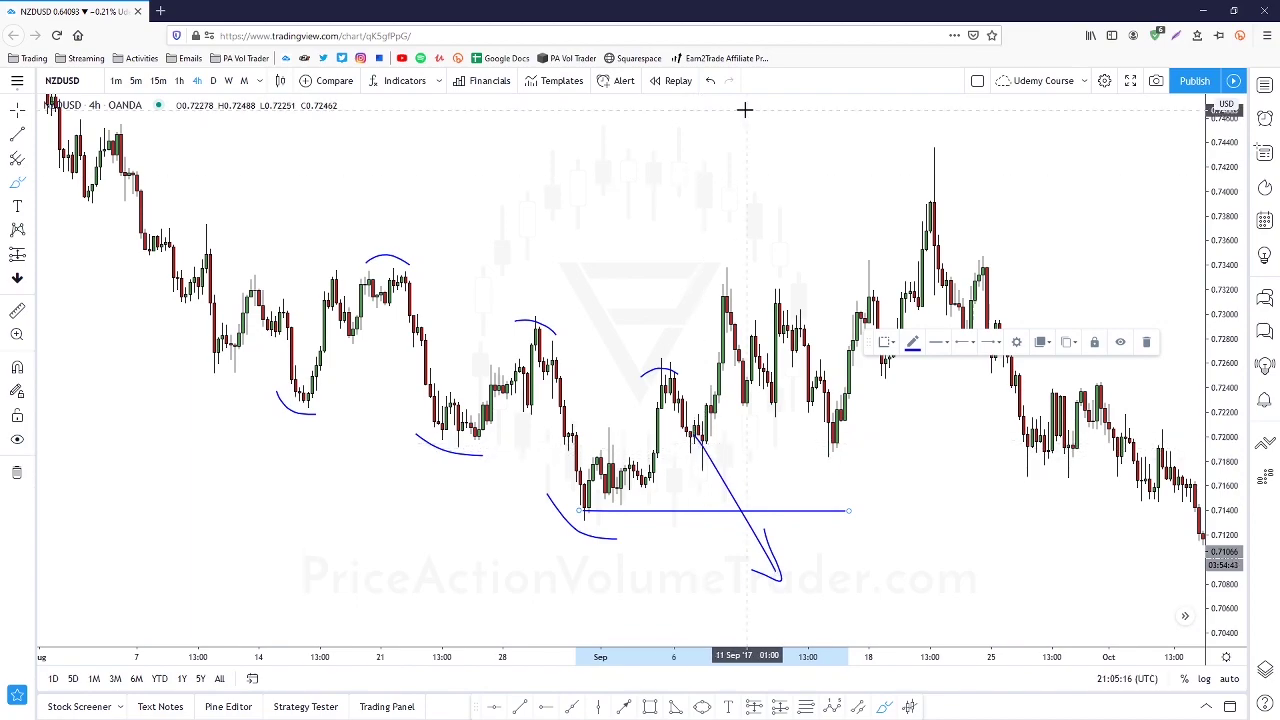
click(709, 84)
click(709, 84)
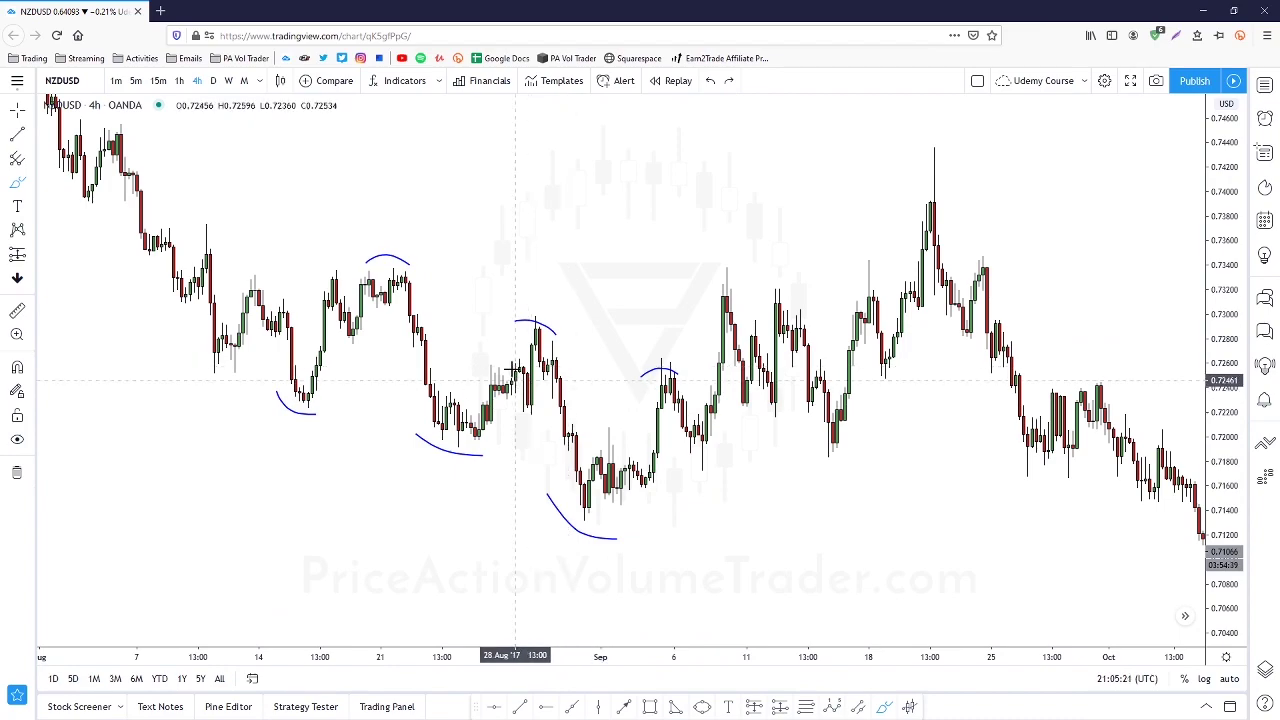
Trace the inverse head and shoulders through the marked swings, and undo all the brush strokes
mouse_move(495, 358)
mouse_down()
mouse_move(530, 350)
mouse_move(595, 525)
mouse_move(670, 375)
mouse_move(730, 411)
mouse_up()
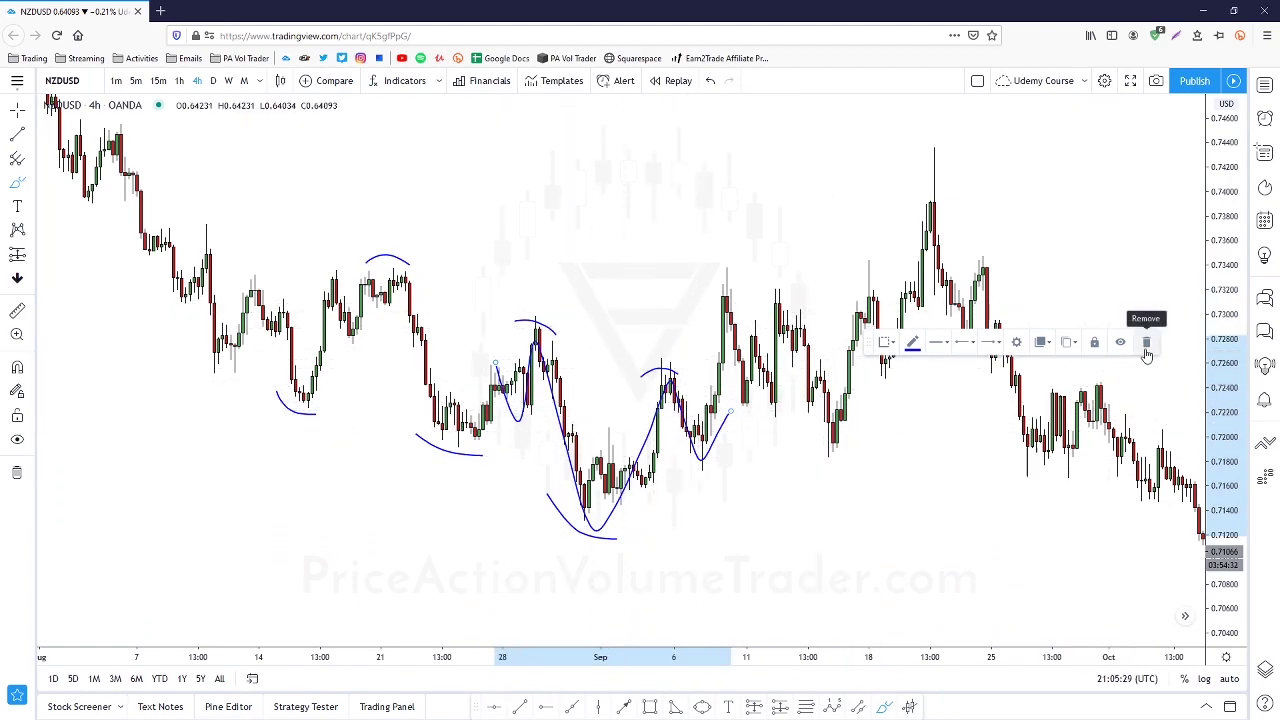
click(710, 82)
click(710, 82)
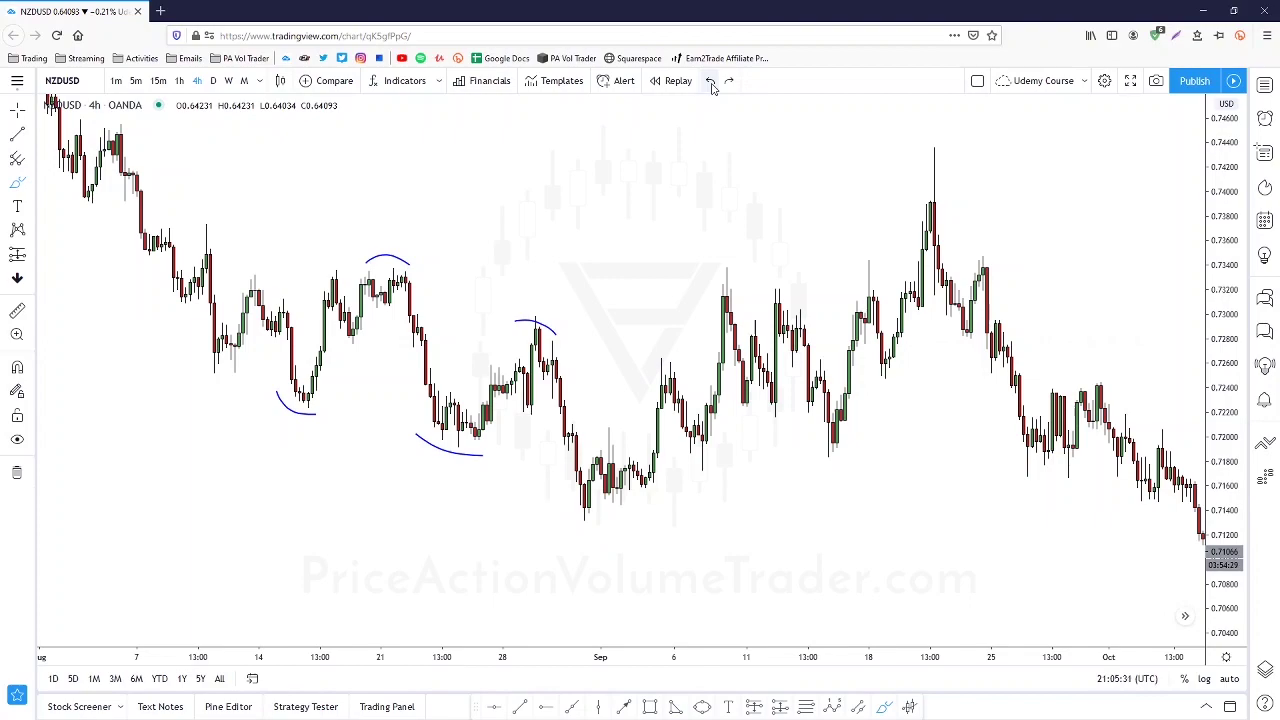
Draw a thicker purple trend line as the falling neckline across the swing highs, from 28 August to 22 September 2017
click(17, 134)
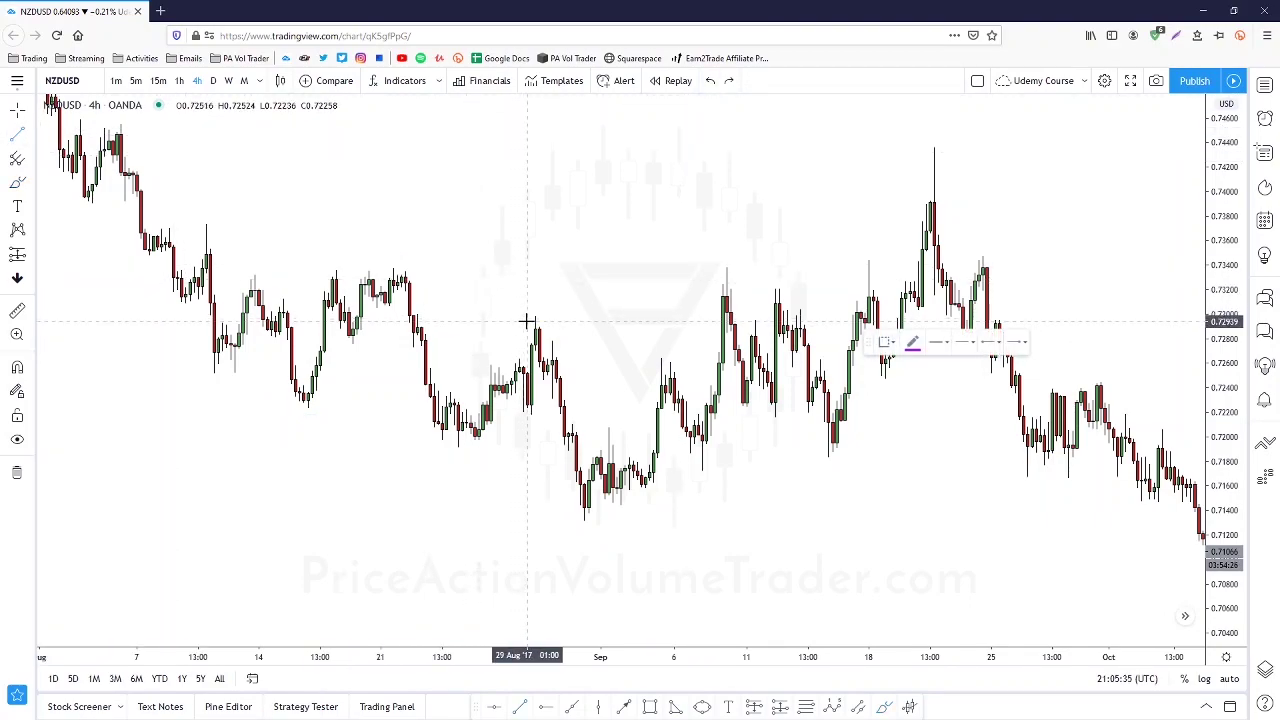
click(937, 344)
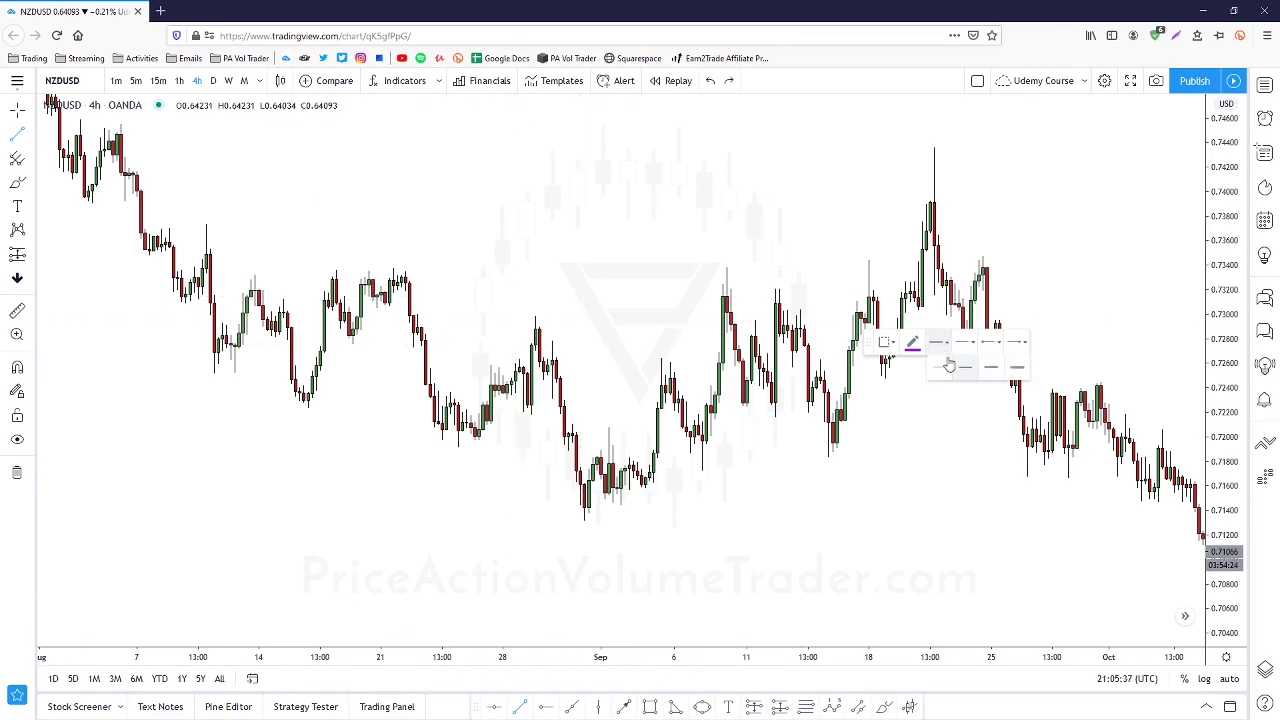
click(989, 370)
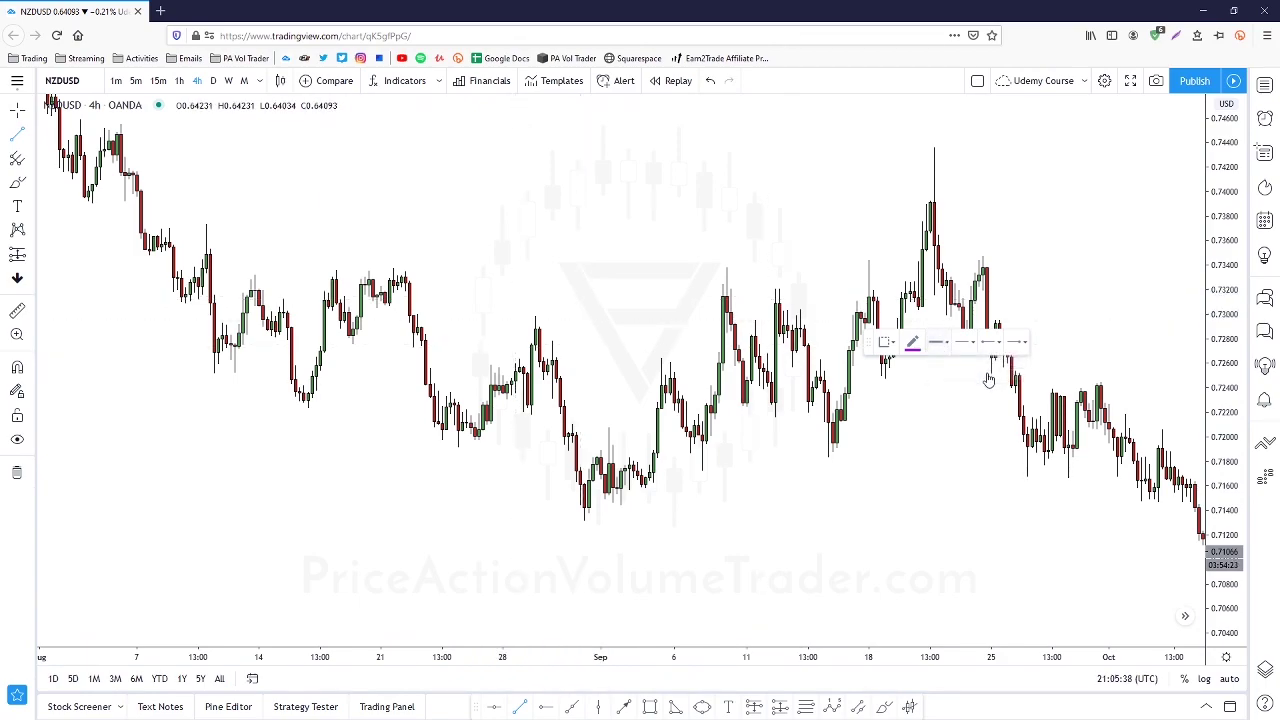
click(511, 306)
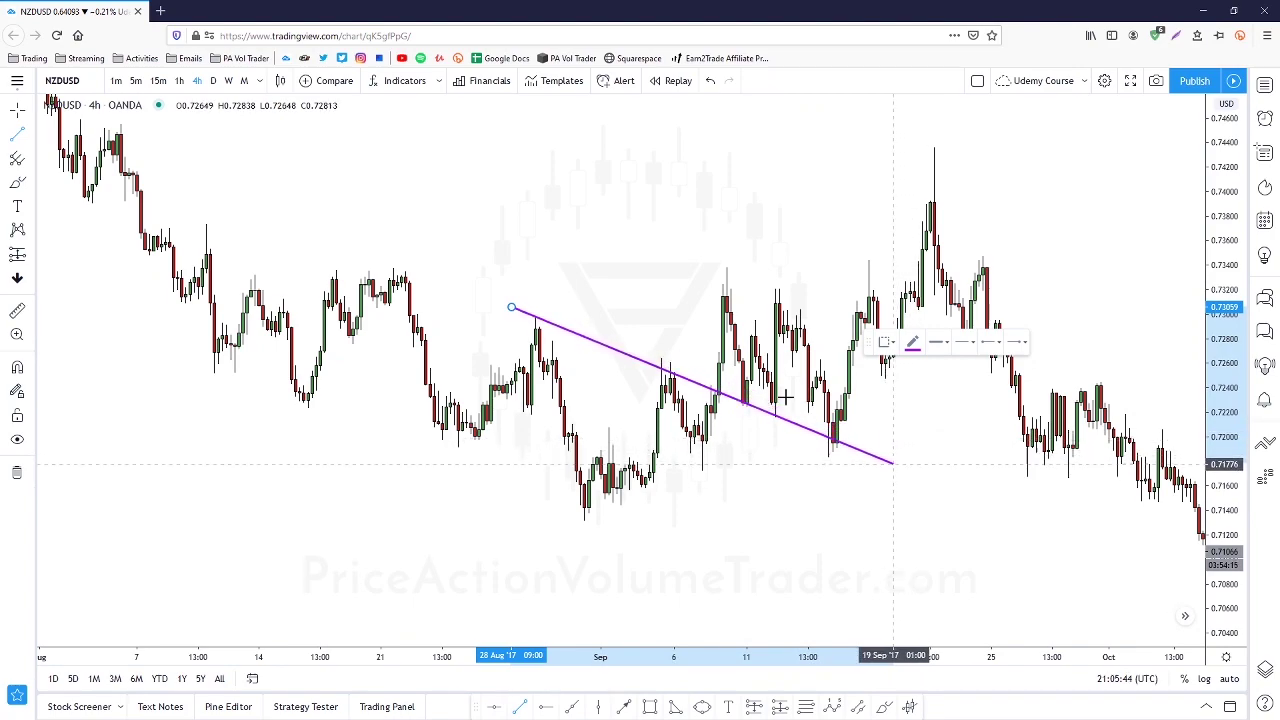
click(967, 487)
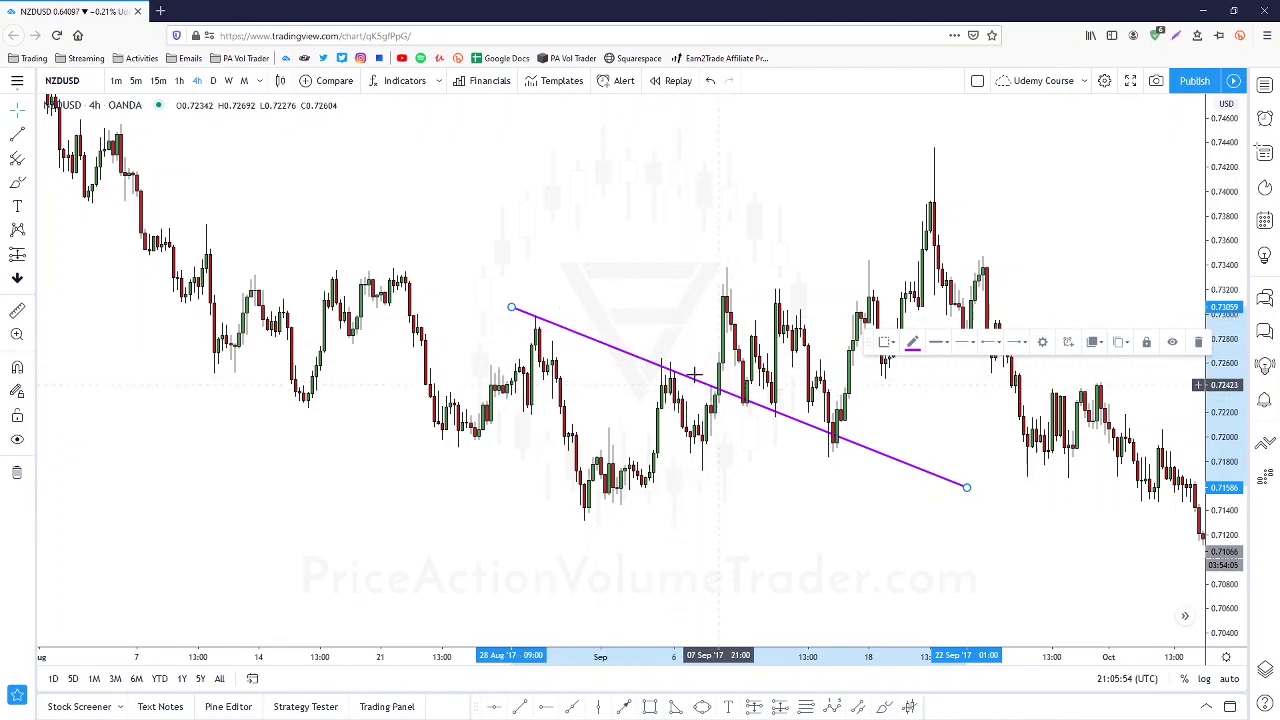
click(1097, 271)
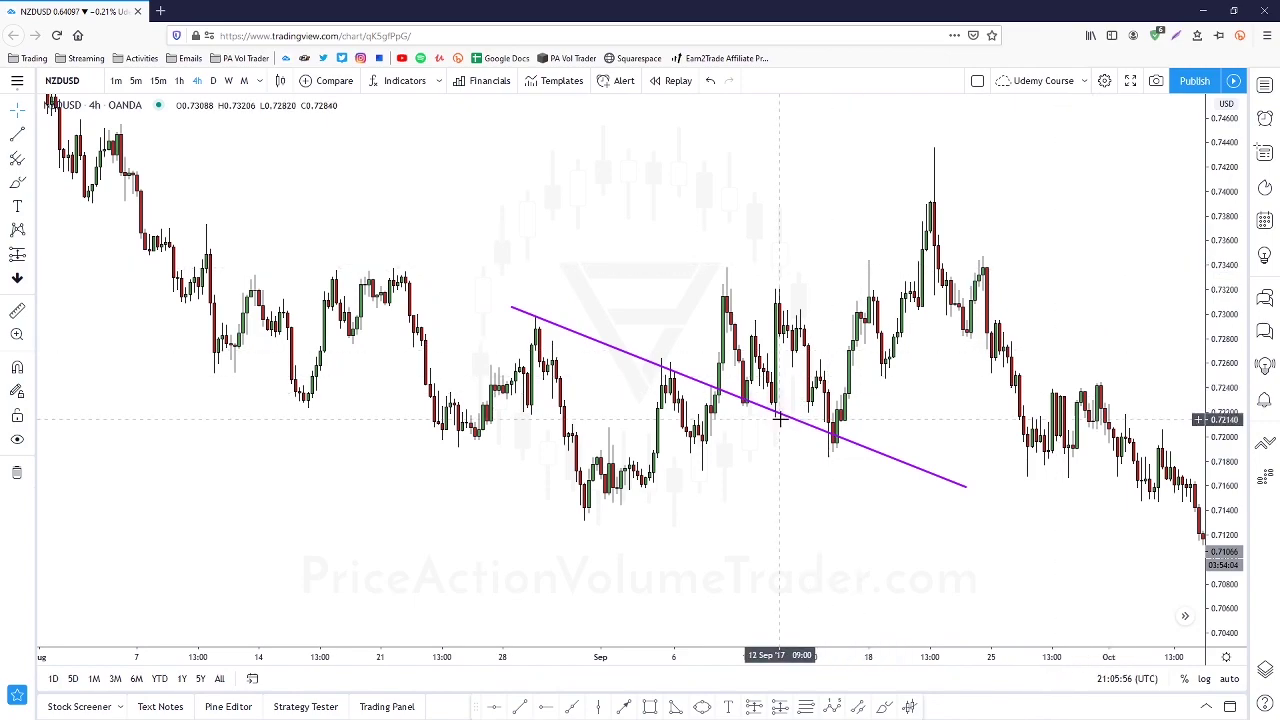
Mark the candle breaking above the neckline around 8 September with a Brush arrow and circle
drag(663, 286, 682, 257)
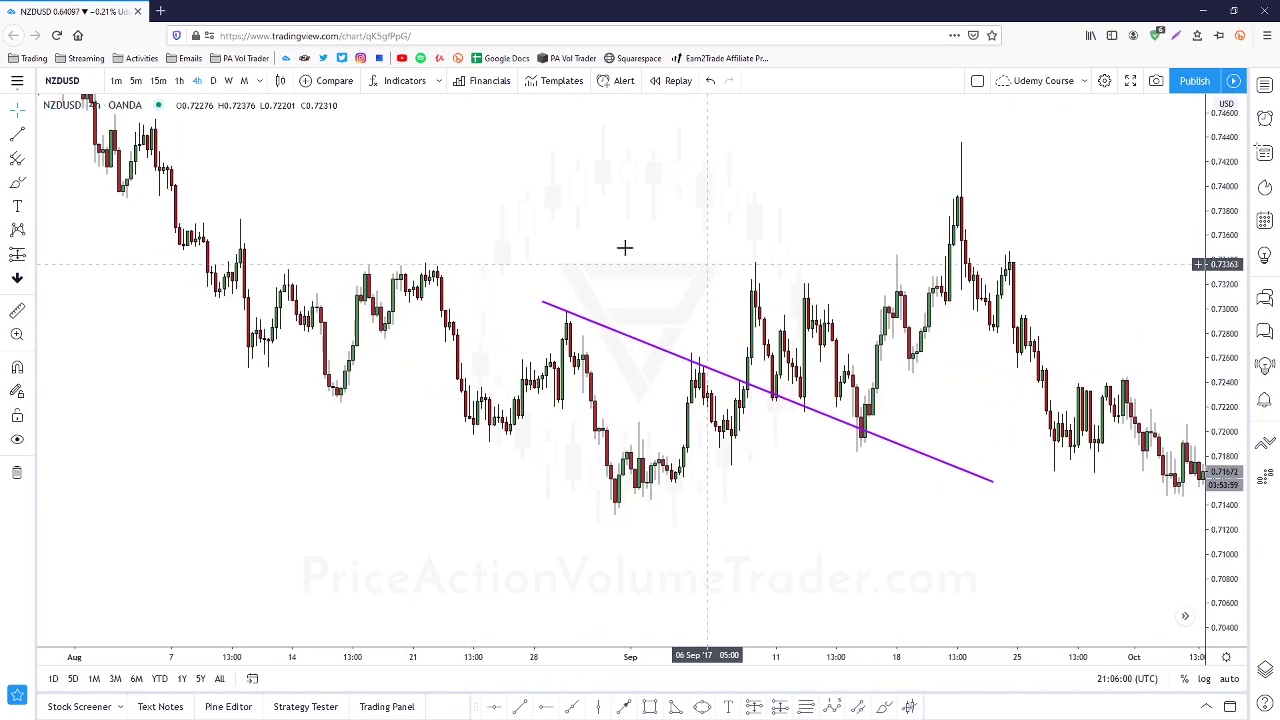
click(19, 184)
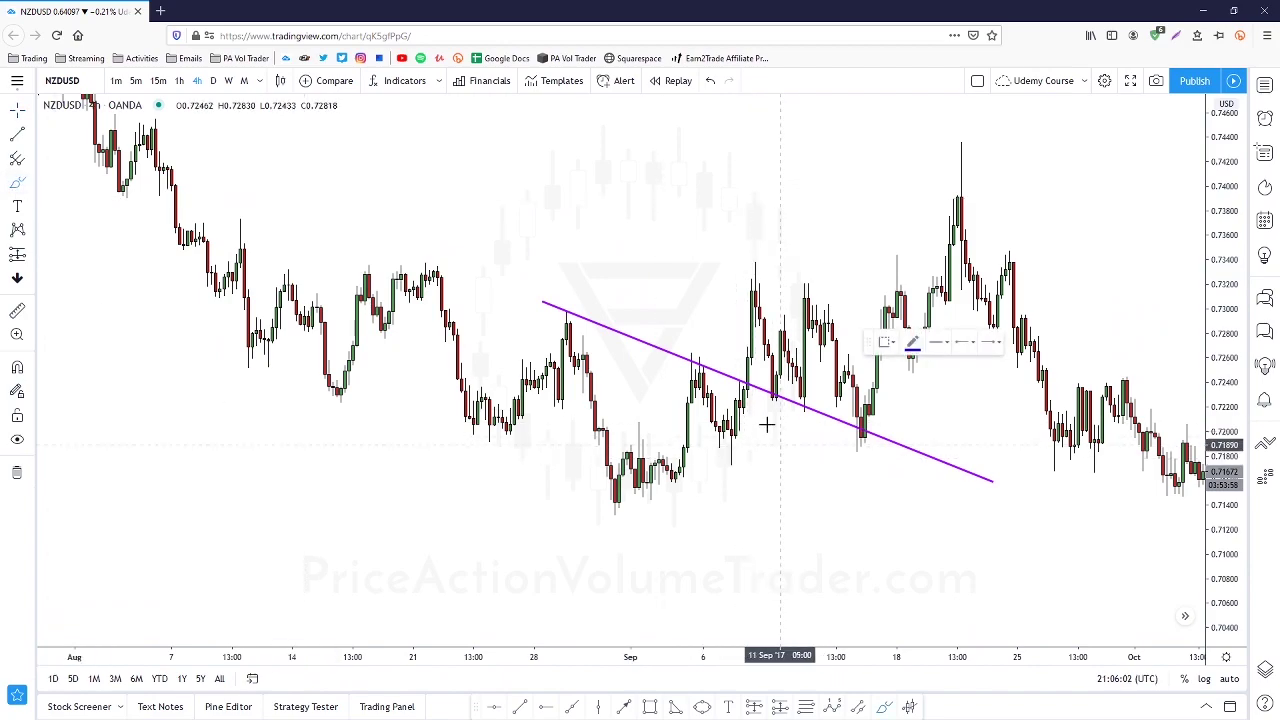
mouse_move(743, 410)
mouse_down()
mouse_move(751, 423)
mouse_move(737, 400)
mouse_move(747, 407)
mouse_up()
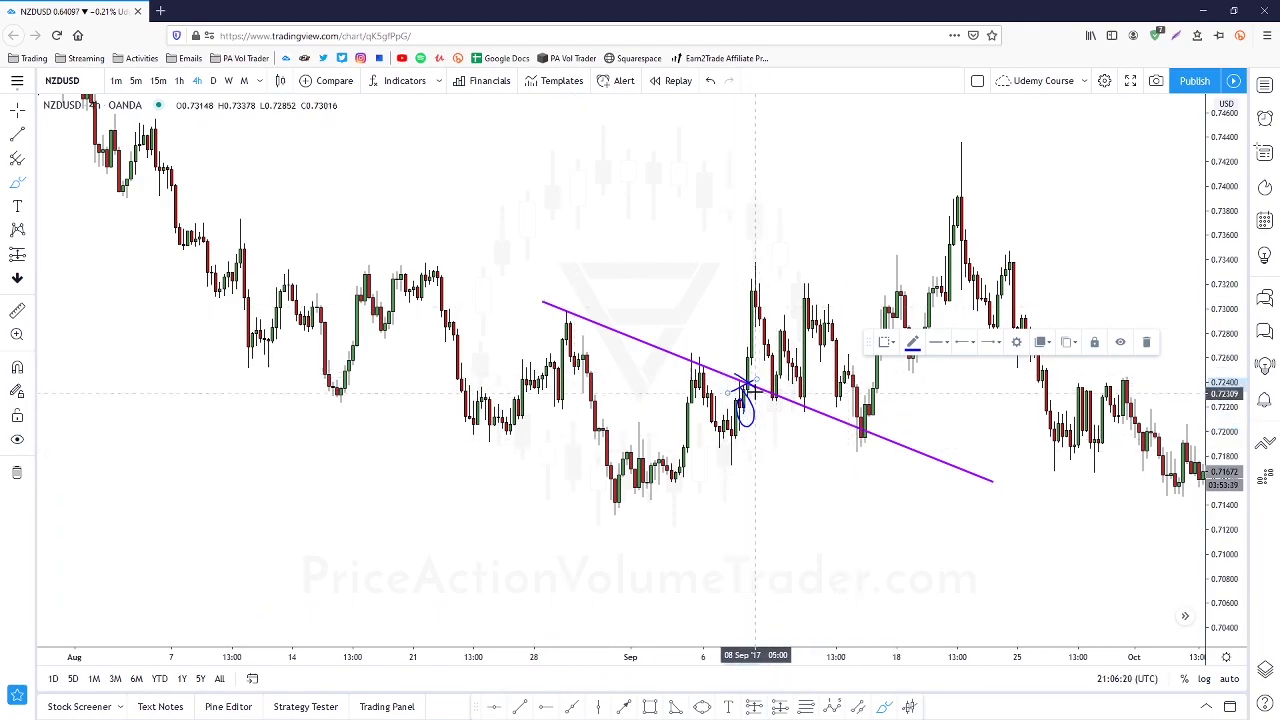
click(597, 203)
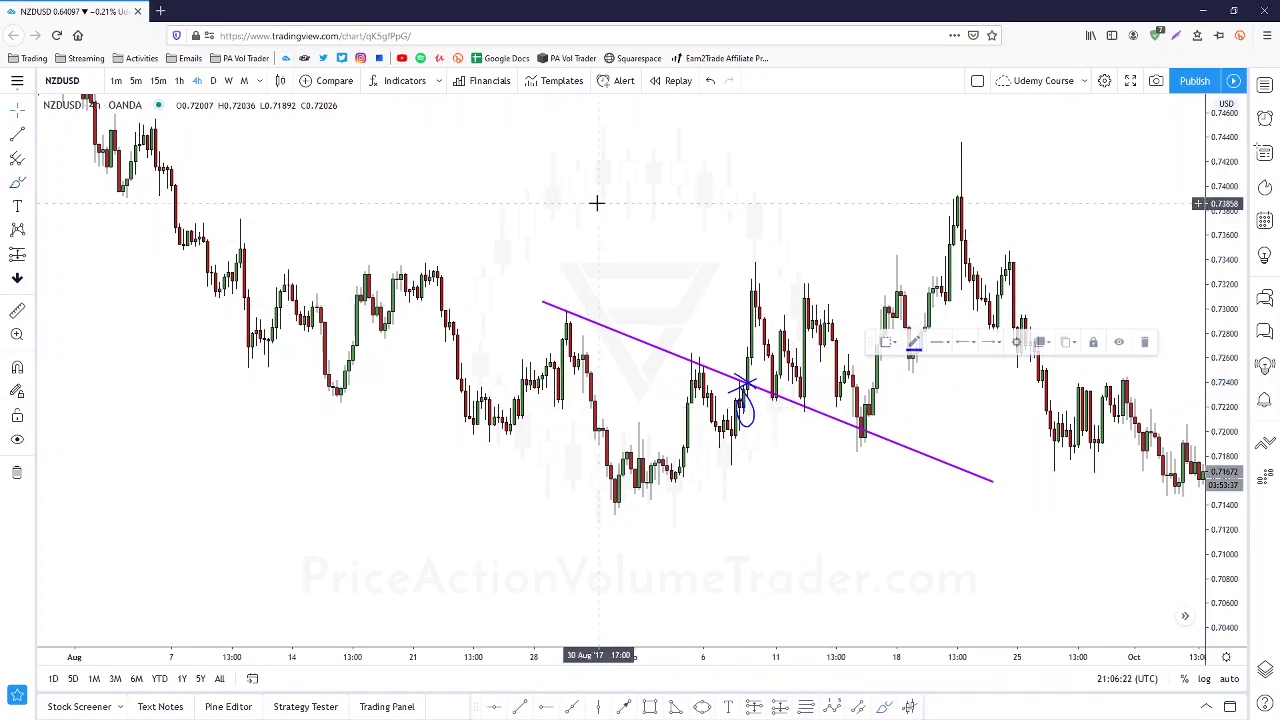
Search the indicators for "vol" and add the built-in Volume indicator to the chart
click(398, 80)
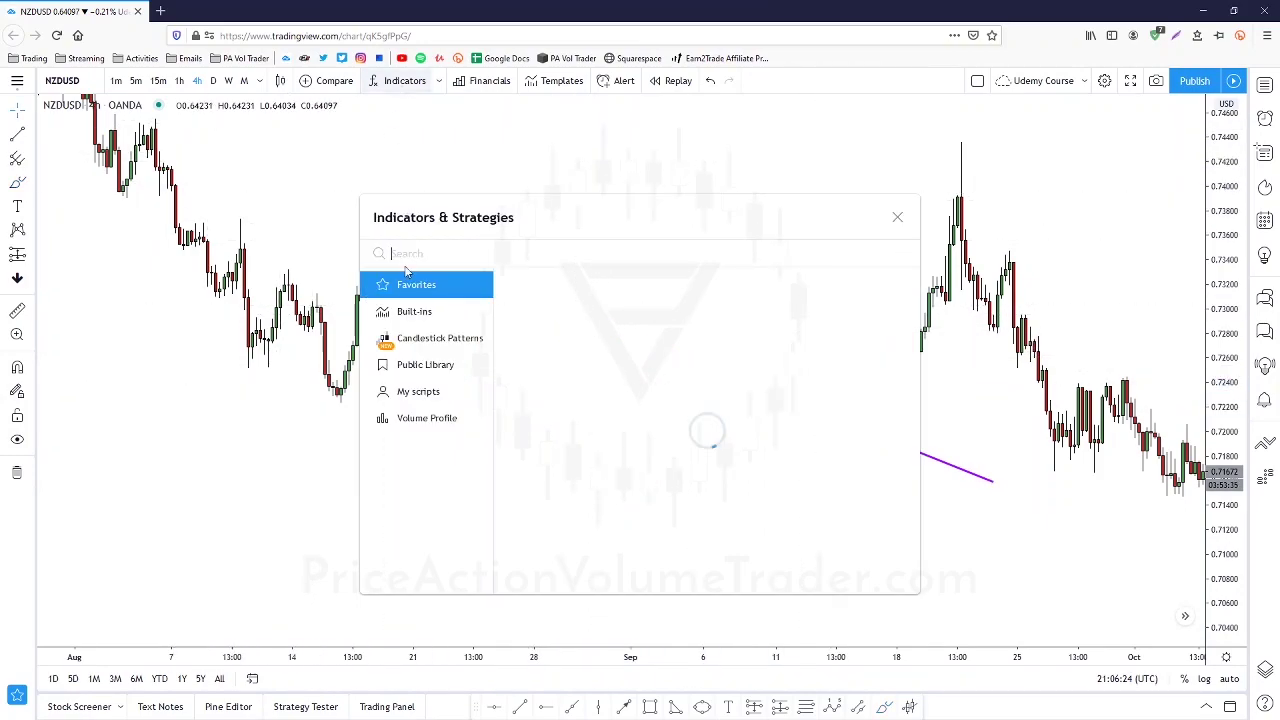
text(vol)
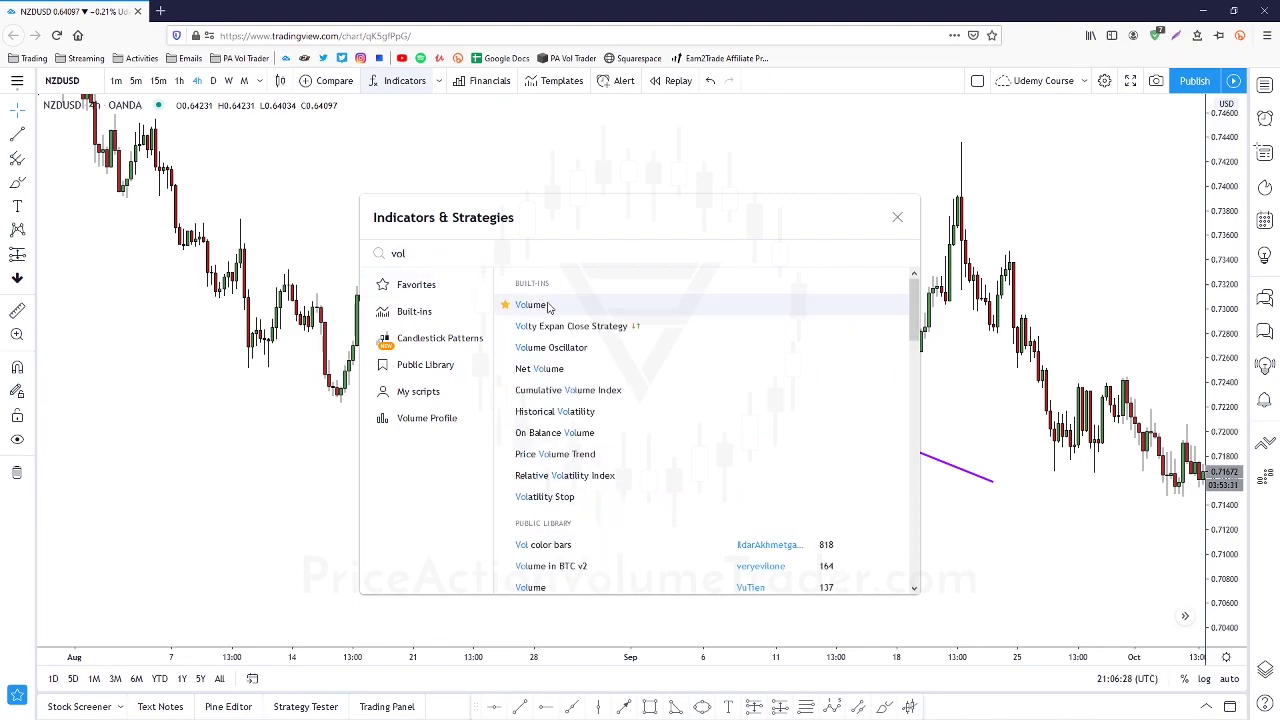
click(548, 305)
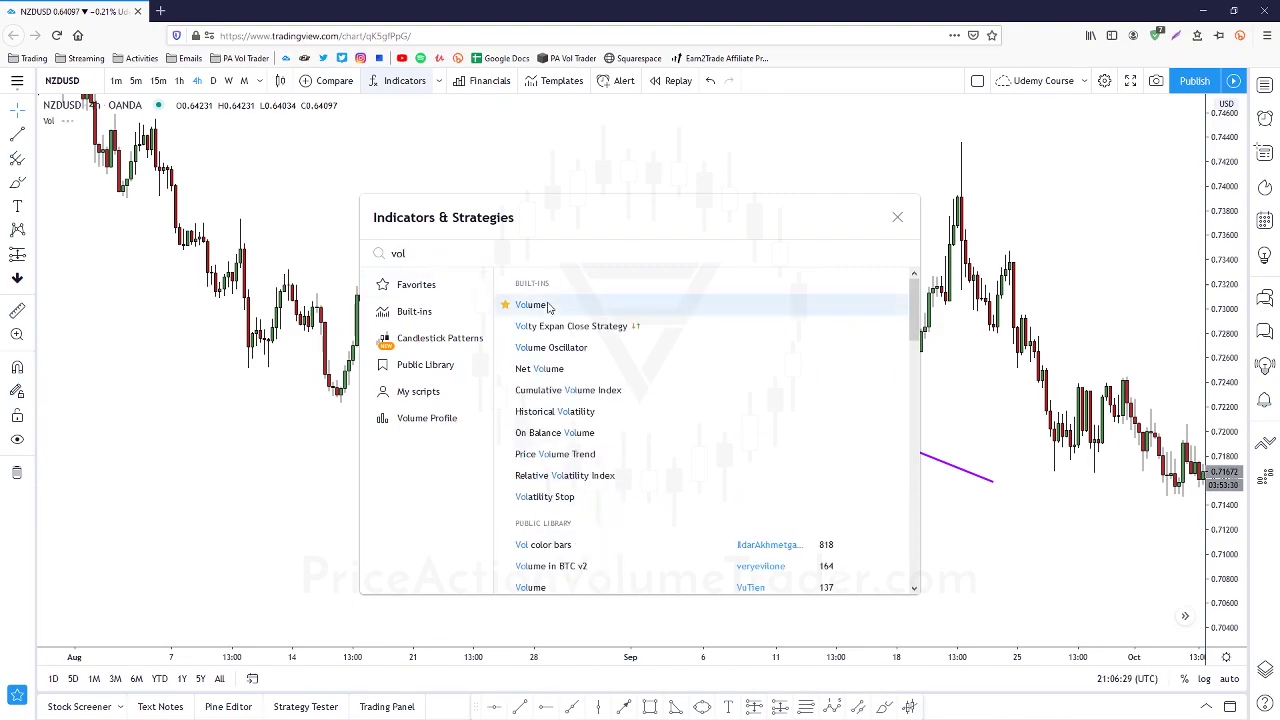
click(897, 217)
Examine the volume bars below the neckline breakout and the price action that follows it in September
drag(839, 477, 798, 458)
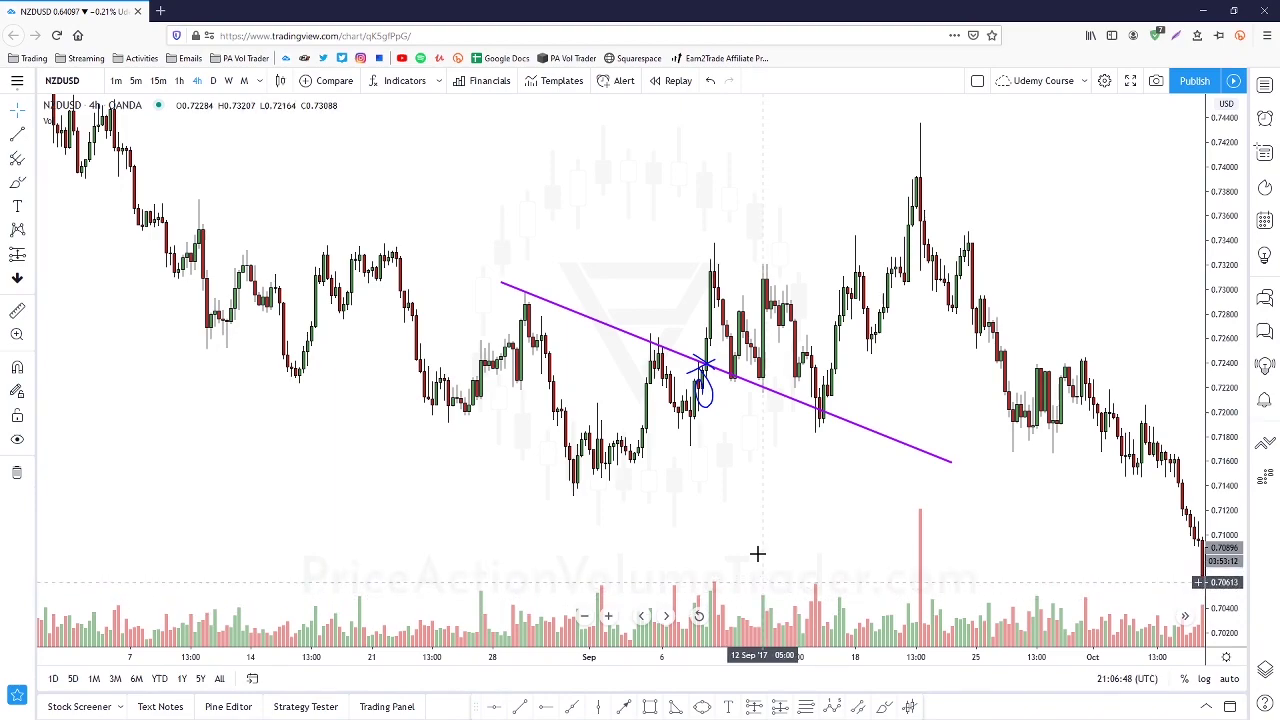
mouse_move(774, 506)
mouse_down()
mouse_move(809, 506)
mouse_move(771, 486)
mouse_move(790, 498)
mouse_up()
scroll(790, 498, up, 3)
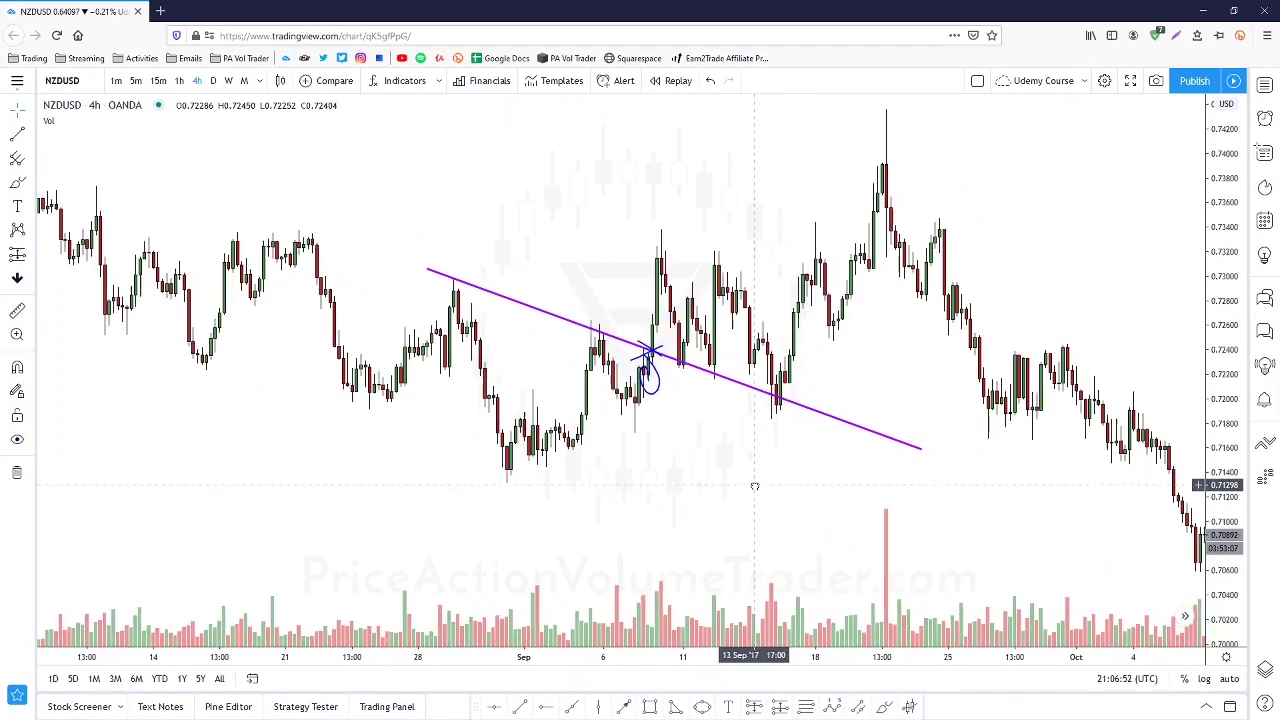
drag(737, 471, 742, 462)
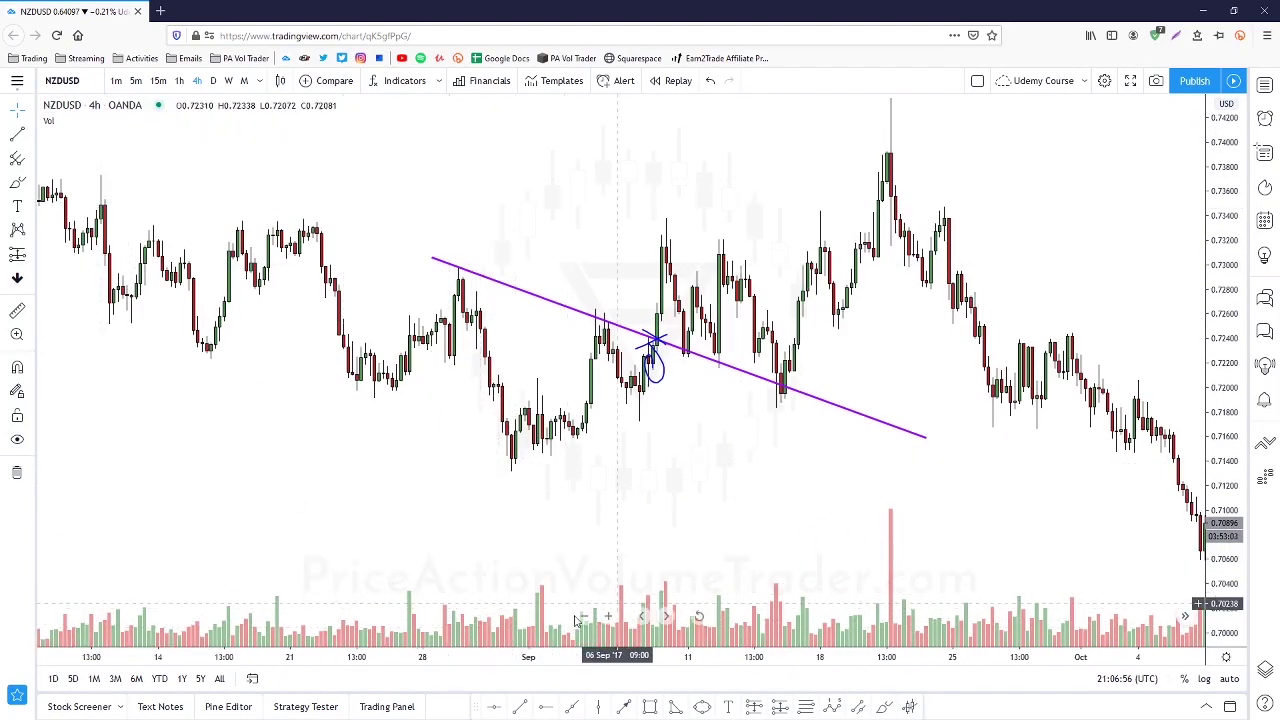
drag(706, 514, 747, 516)
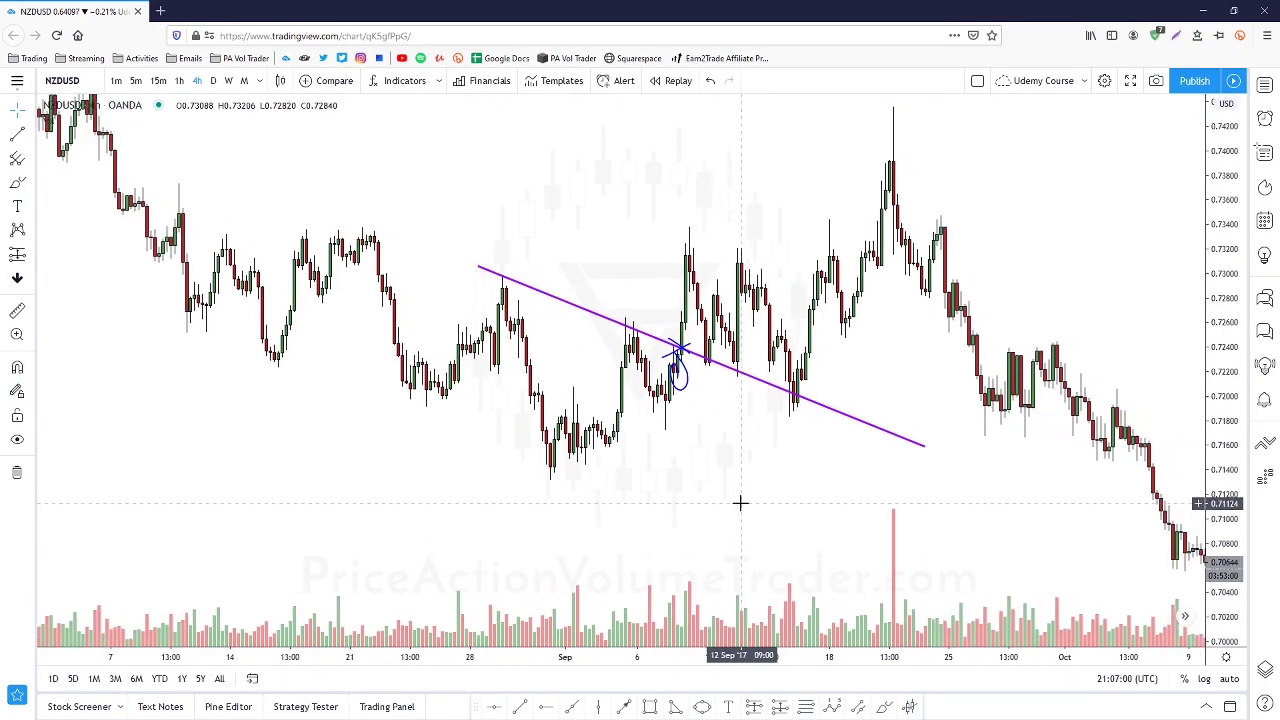
mouse_move(709, 591)
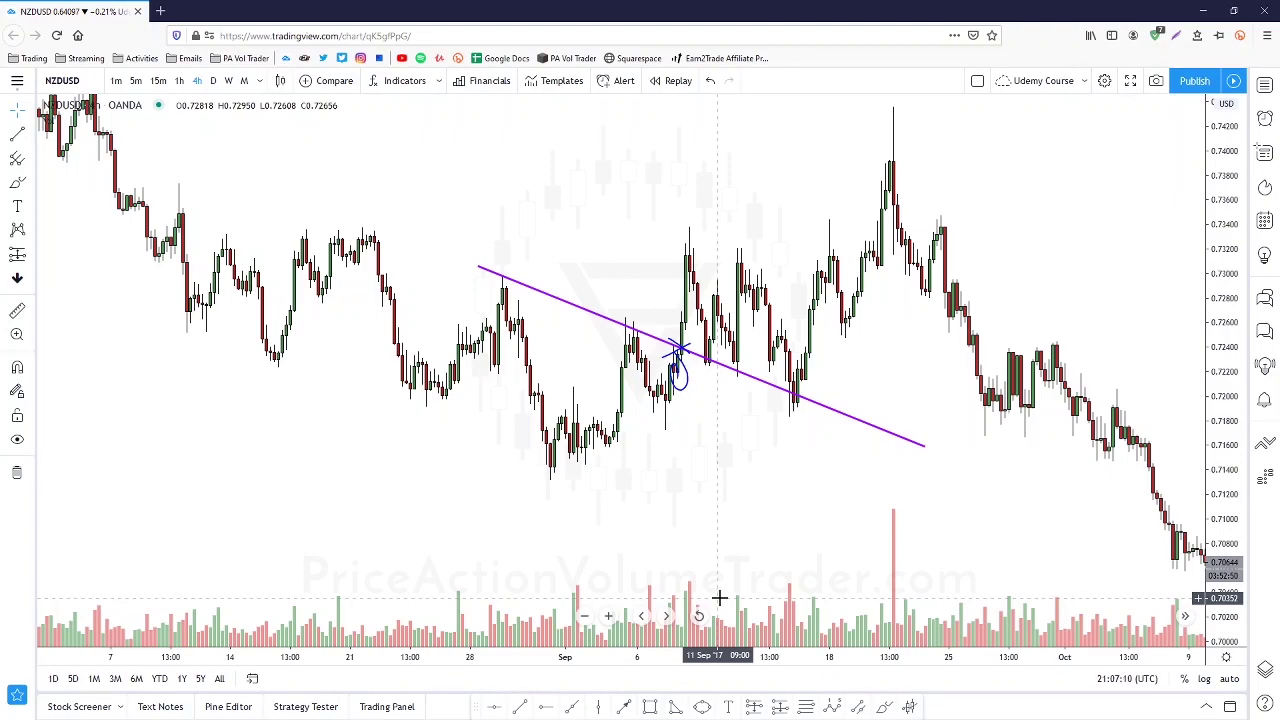
mouse_move(705, 482)
mouse_down()
mouse_move(726, 491)
mouse_move(706, 487)
mouse_up()
drag(795, 491, 757, 495)
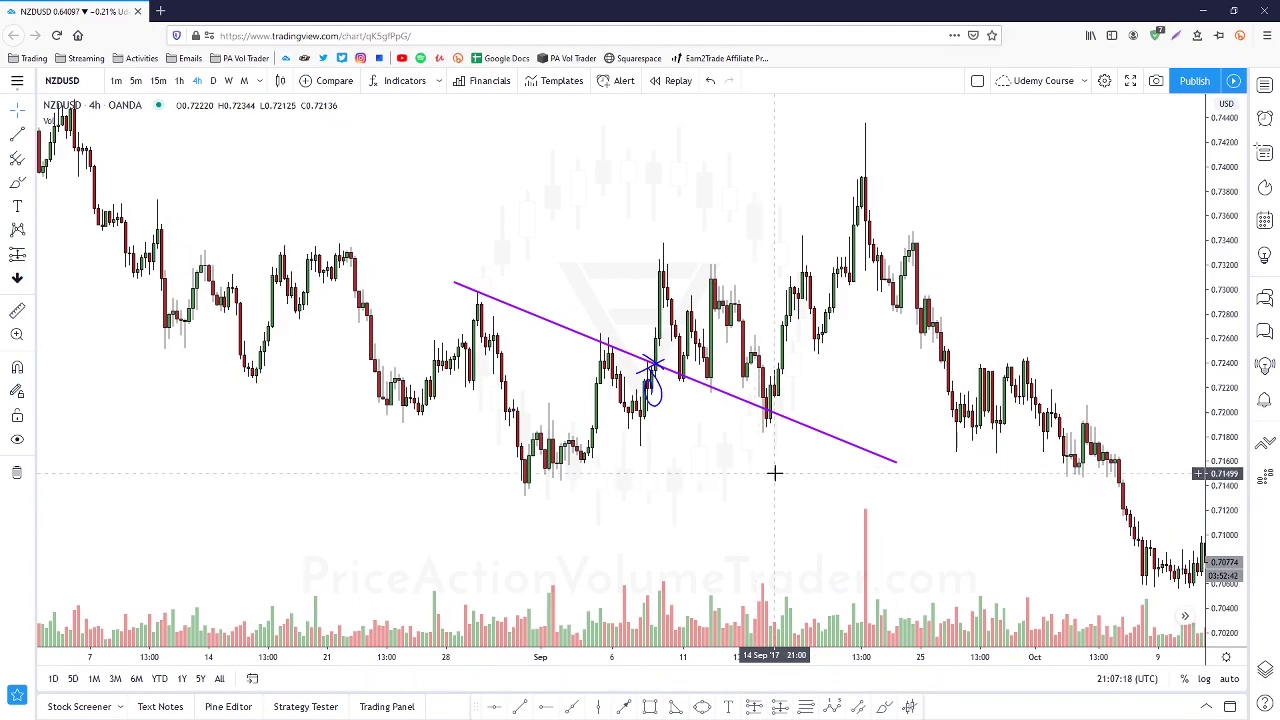
Mark the right shoulder's high and low with horizontal Brush strokes, and undo them
drag(703, 483, 712, 477)
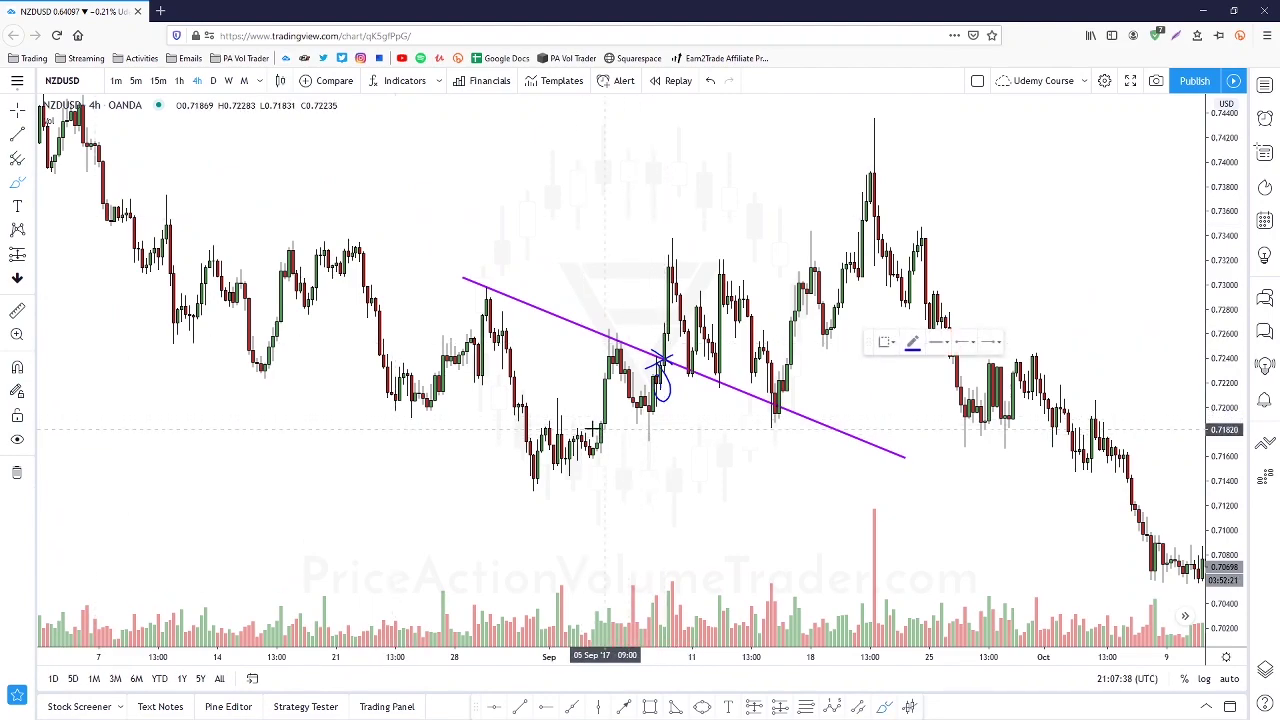
drag(628, 419, 628, 419)
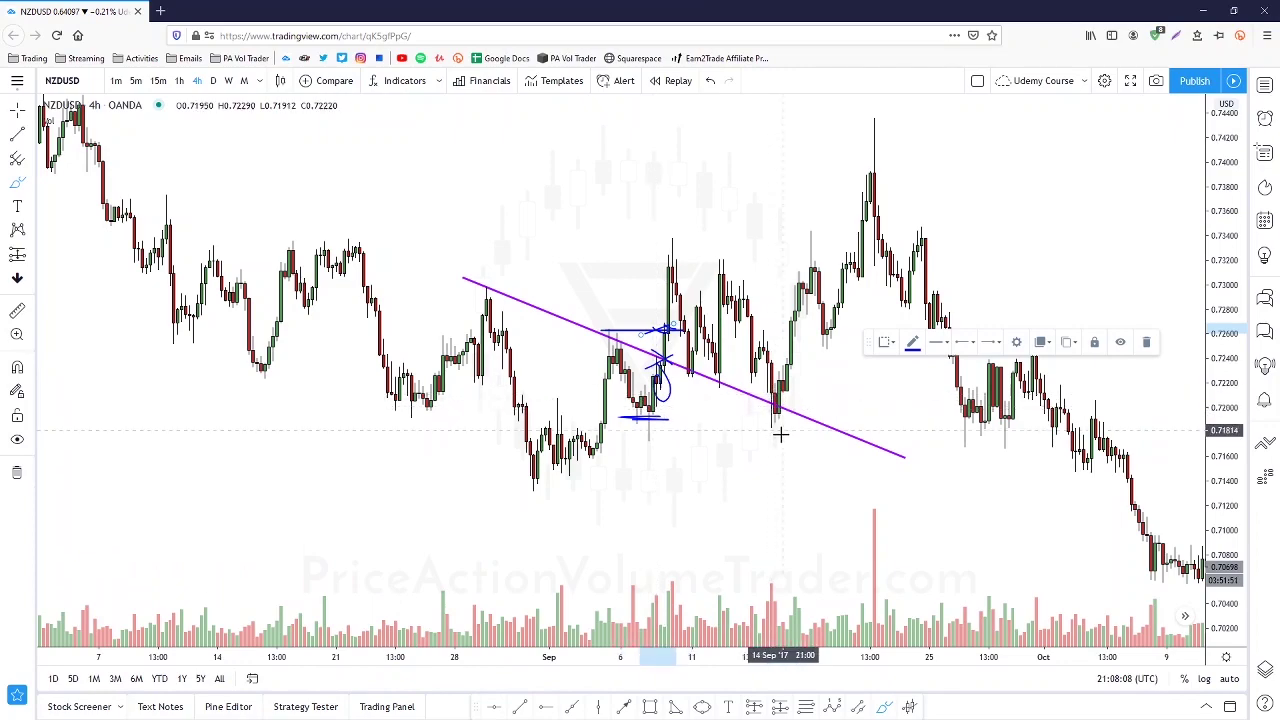
click(710, 82)
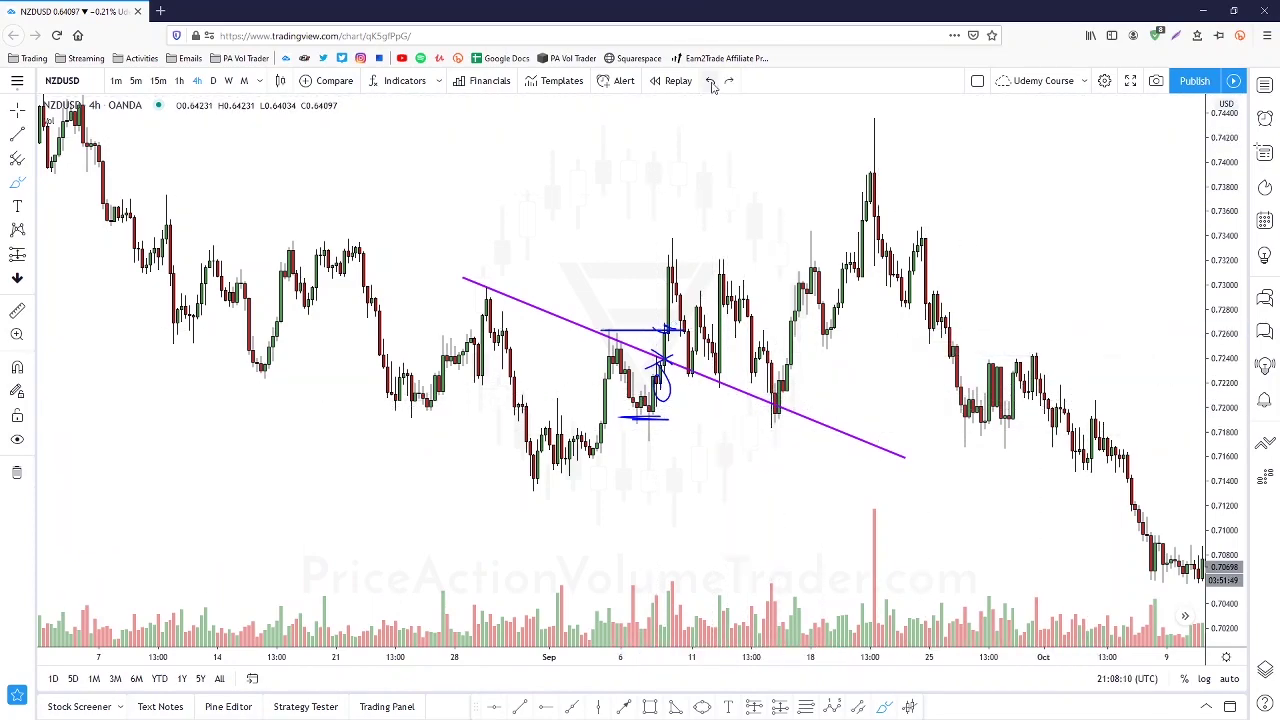
click(711, 84)
click(711, 84)
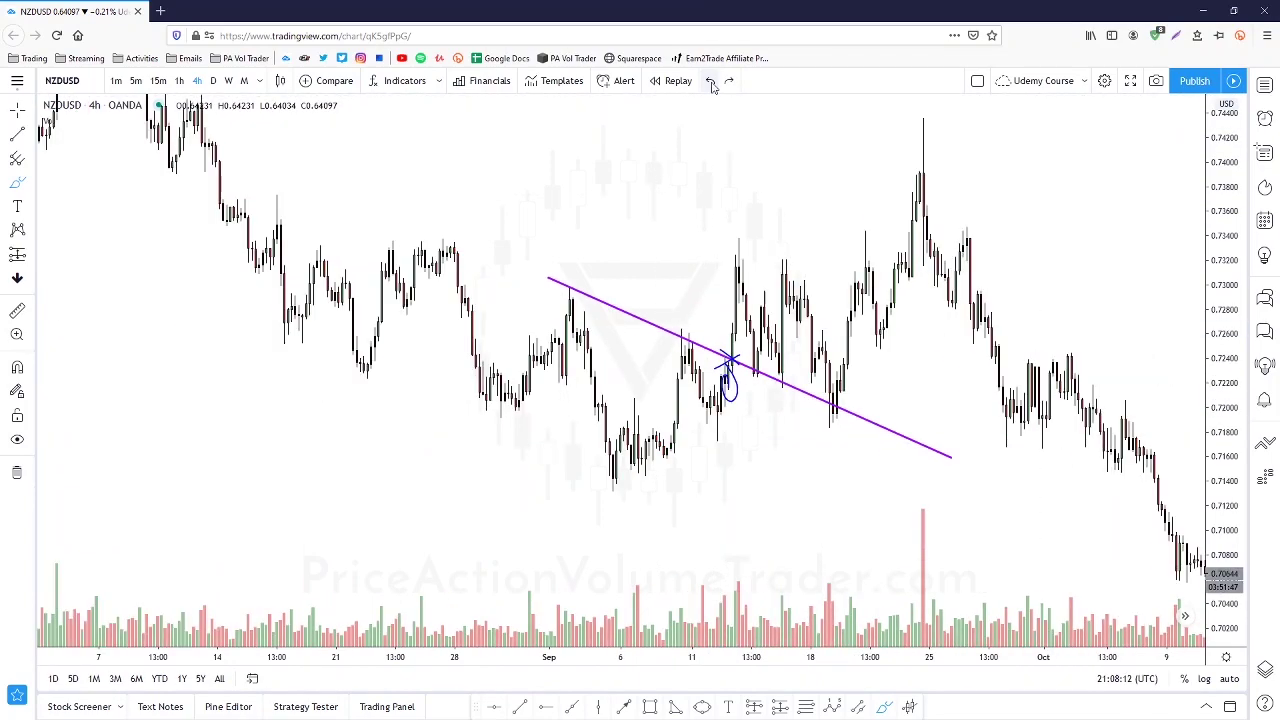
scroll(719, 182, up, 2)
drag(719, 182, 724, 197)
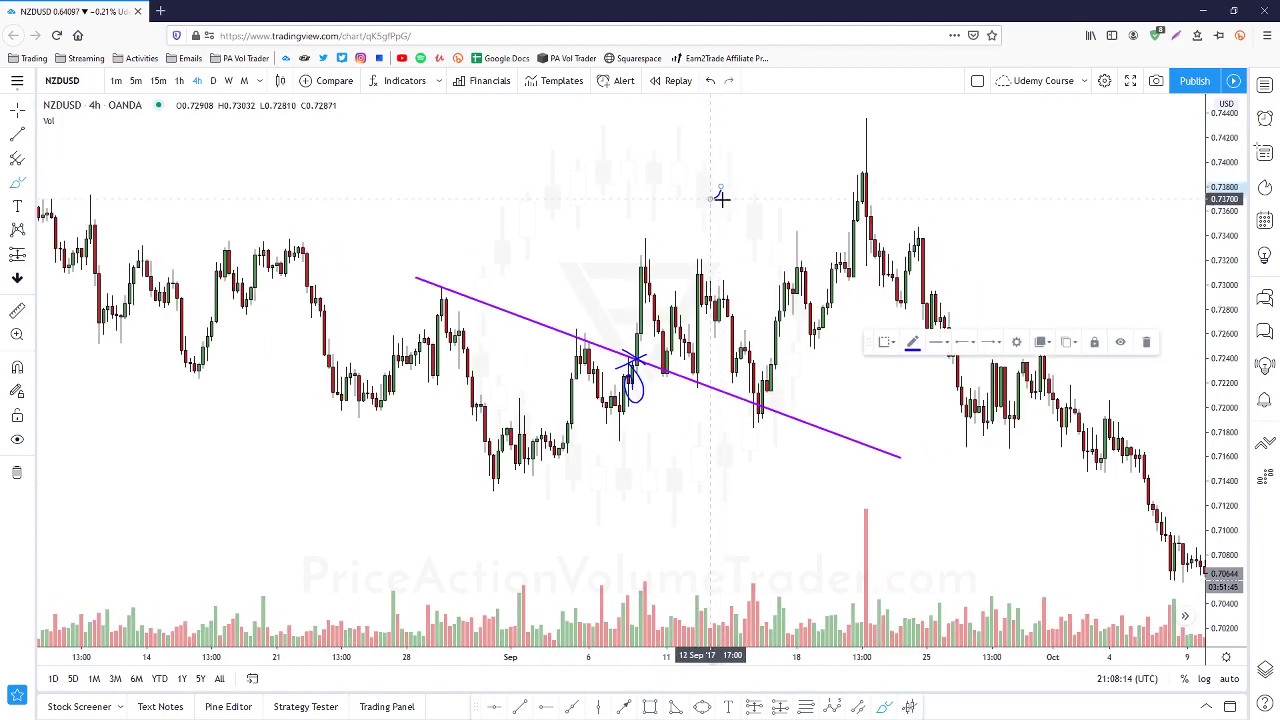
click(1151, 344)
drag(726, 217, 754, 229)
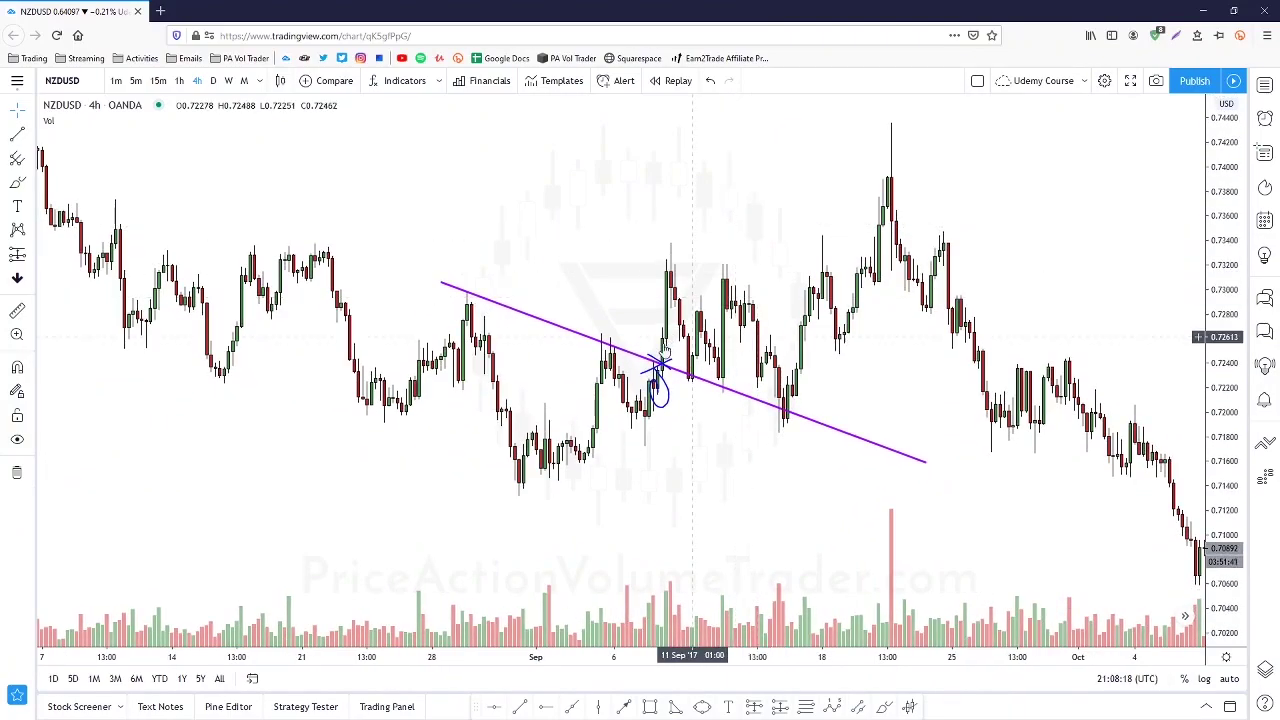
click(17, 134)
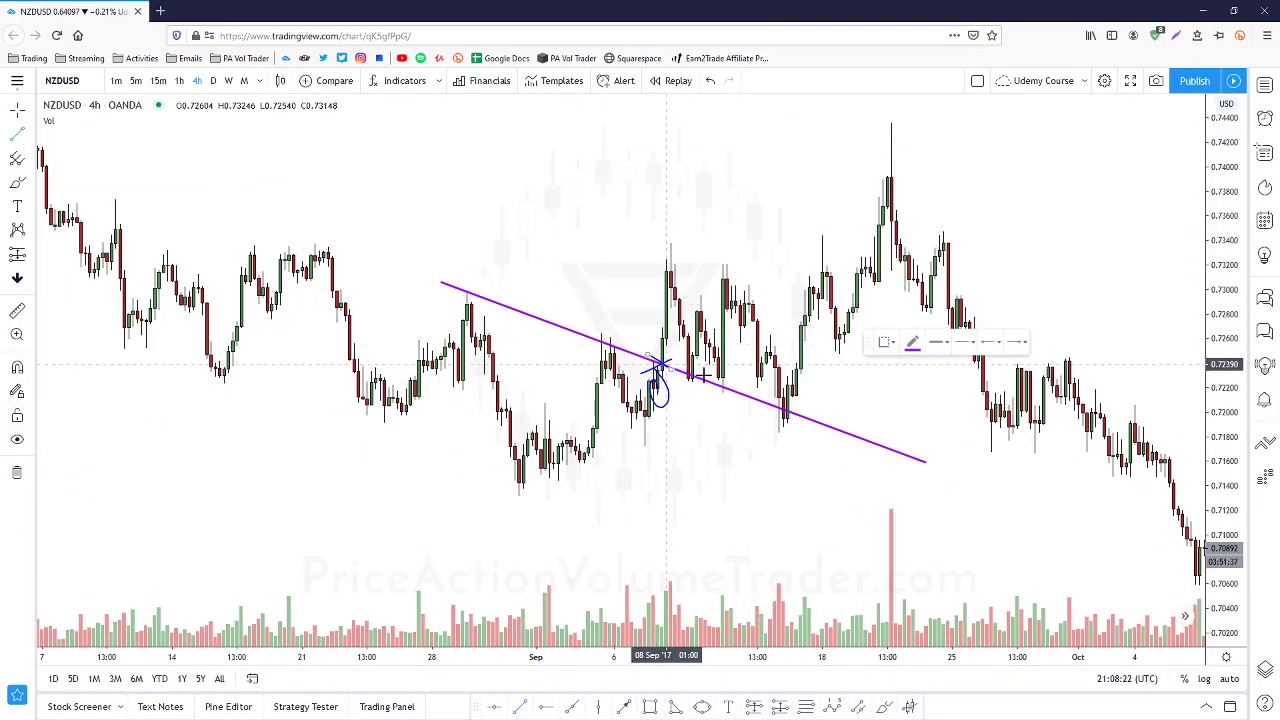
key(Escape)
click(17, 184)
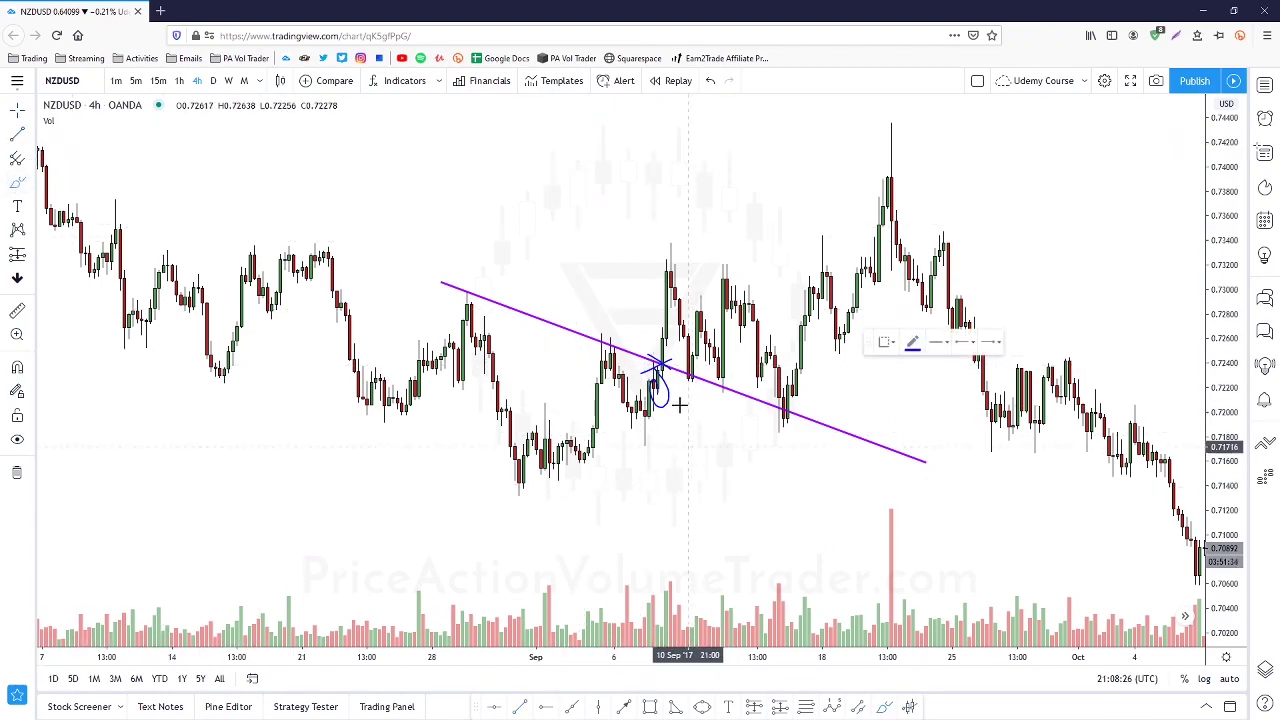
click(658, 362)
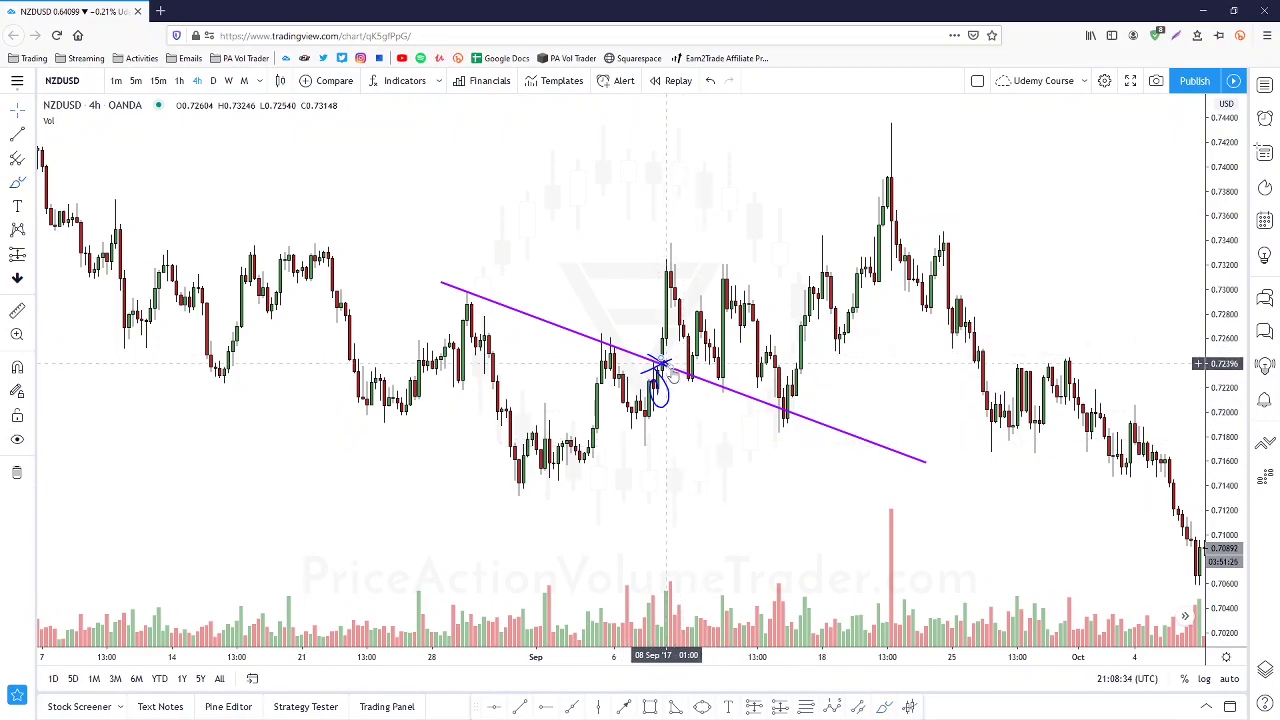
Switch the chart to the 1-hour timeframe and turn on automatic scaling of the price axis
drag(686, 406, 703, 408)
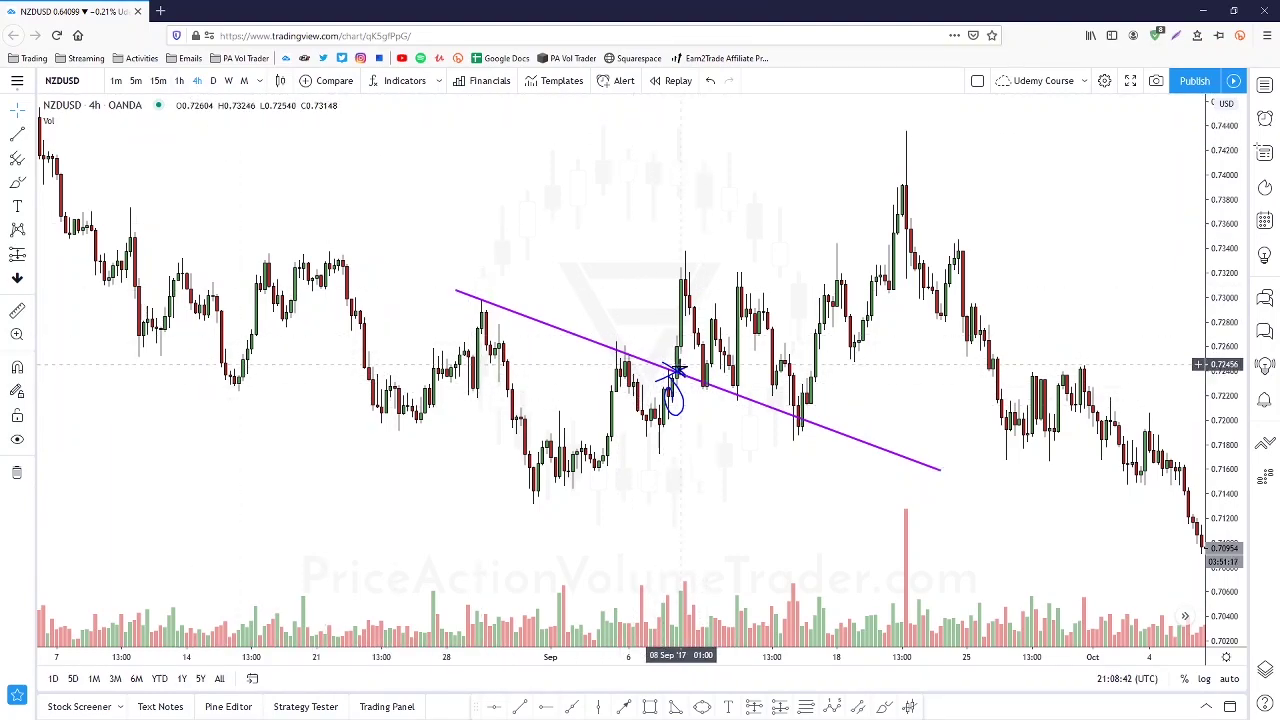
drag(606, 271, 614, 270)
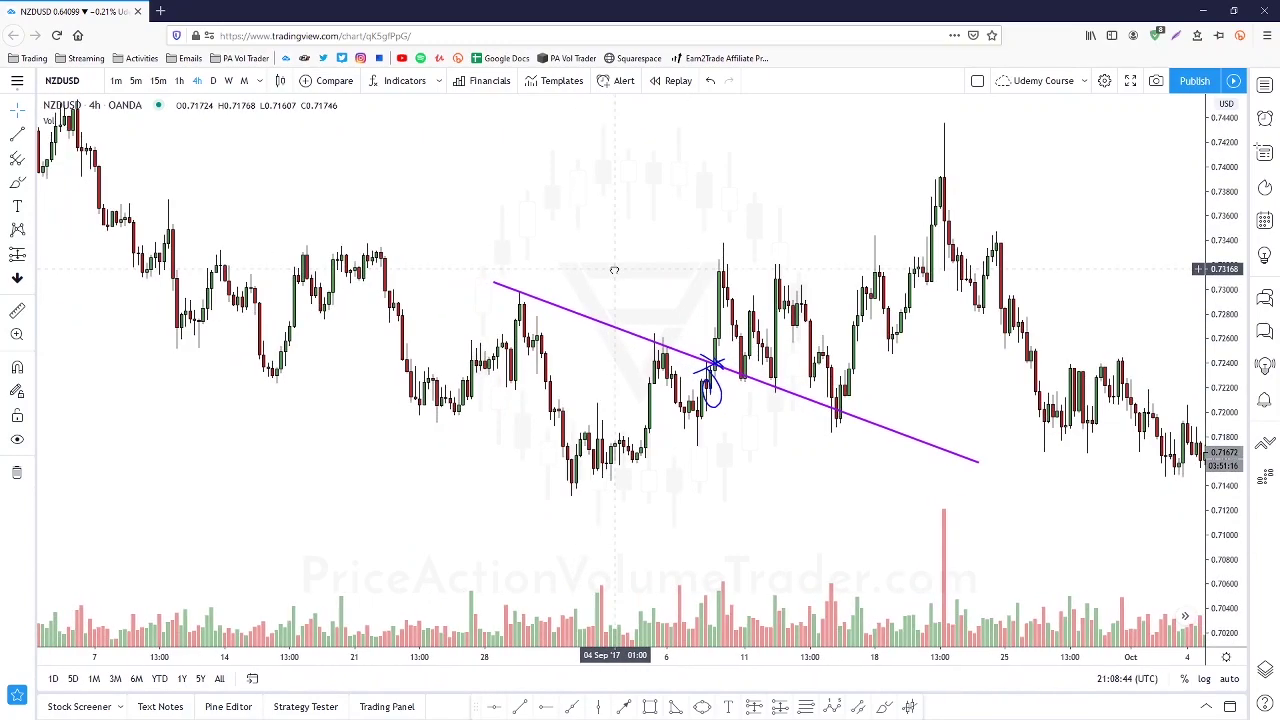
click(180, 84)
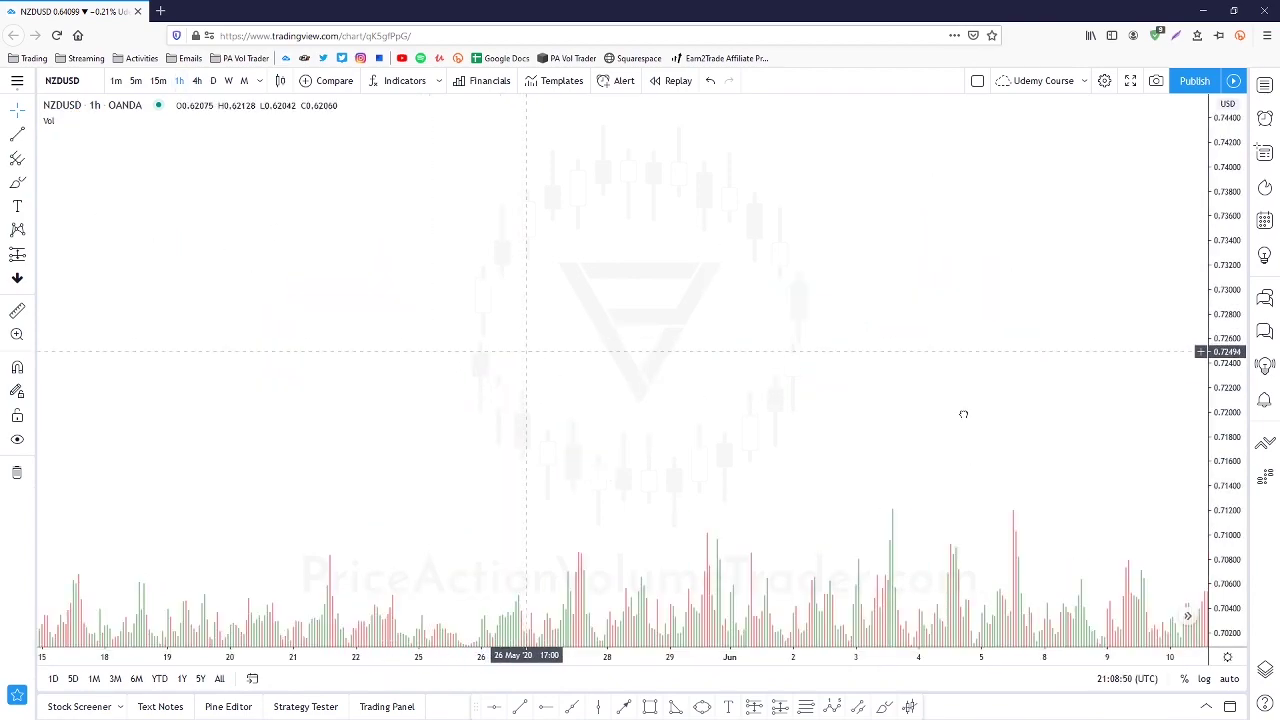
drag(963, 414, 1262, 420)
scroll(729, 411, down, 10)
drag(842, 250, 937, 483)
drag(585, 386, 751, 551)
scroll(706, 499, down, 6)
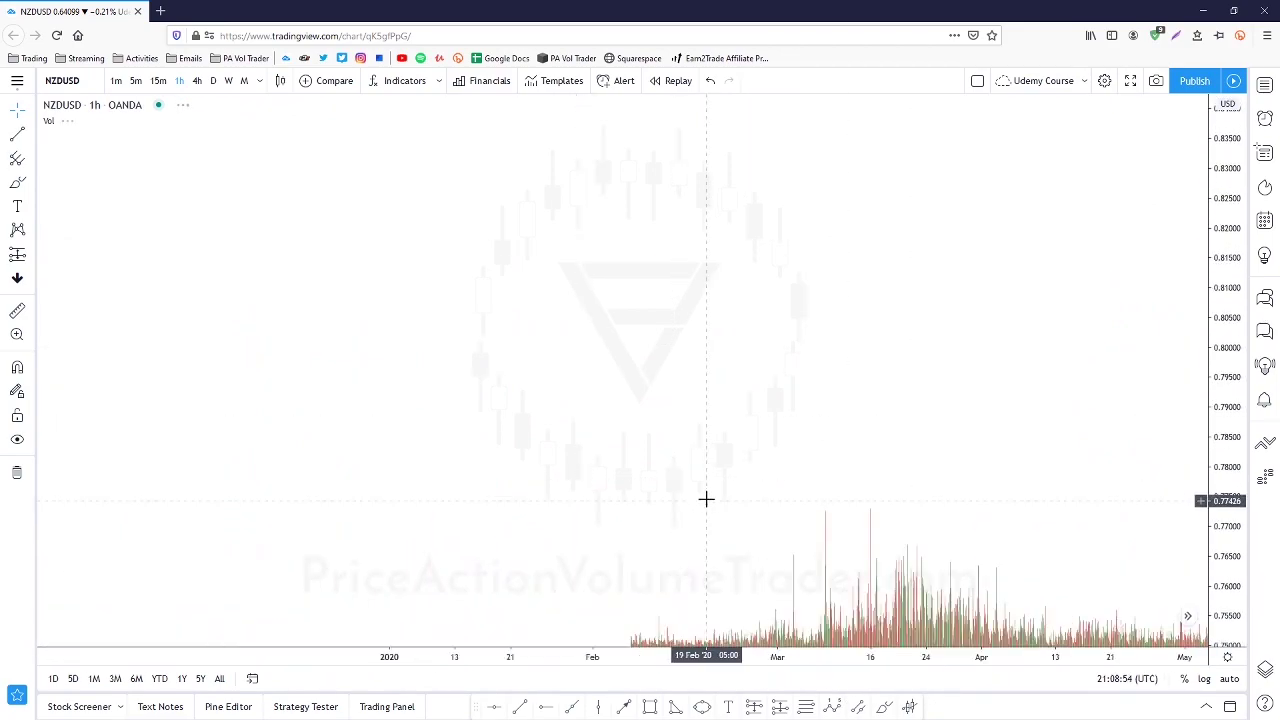
click(1230, 680)
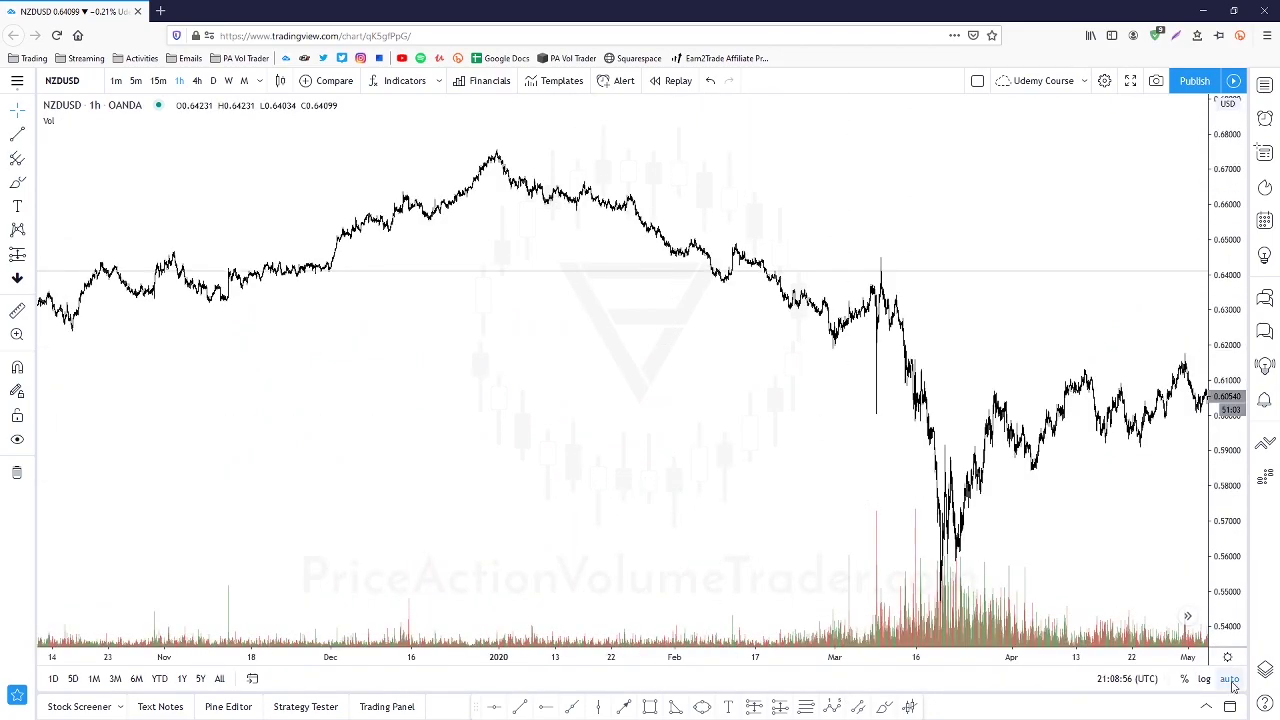
Look back through the 1-hour NZDUSD history for the price bars around the 2017 neckline pattern
drag(375, 455, 966, 452)
drag(294, 437, 995, 408)
drag(970, 480, 1014, 481)
drag(151, 386, 888, 435)
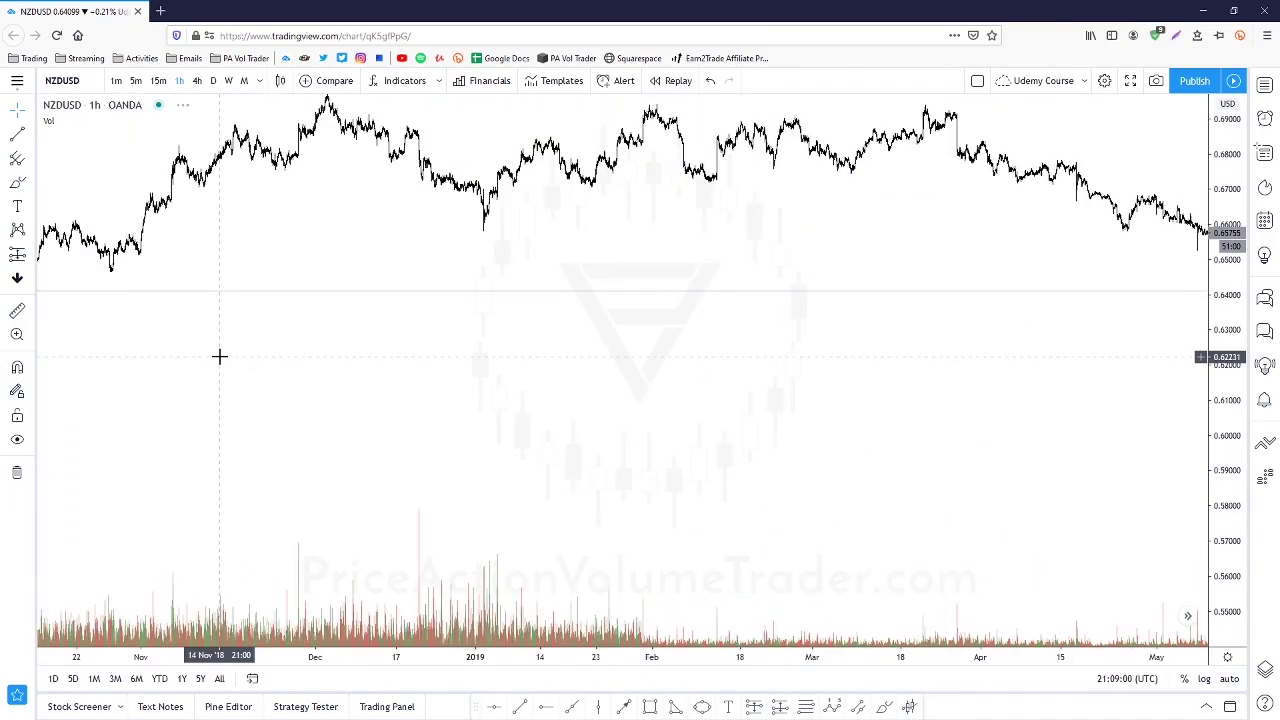
drag(222, 358, 1034, 383)
drag(270, 353, 1082, 489)
drag(353, 367, 836, 440)
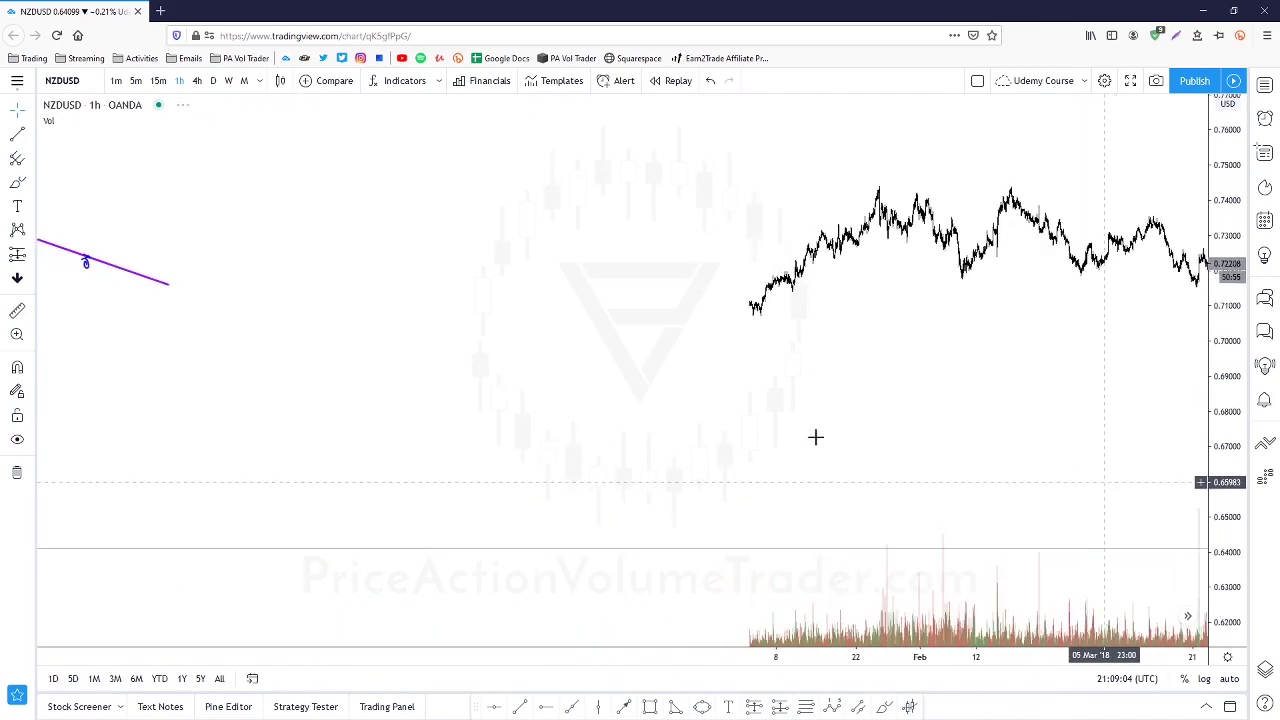
drag(346, 414, 917, 483)
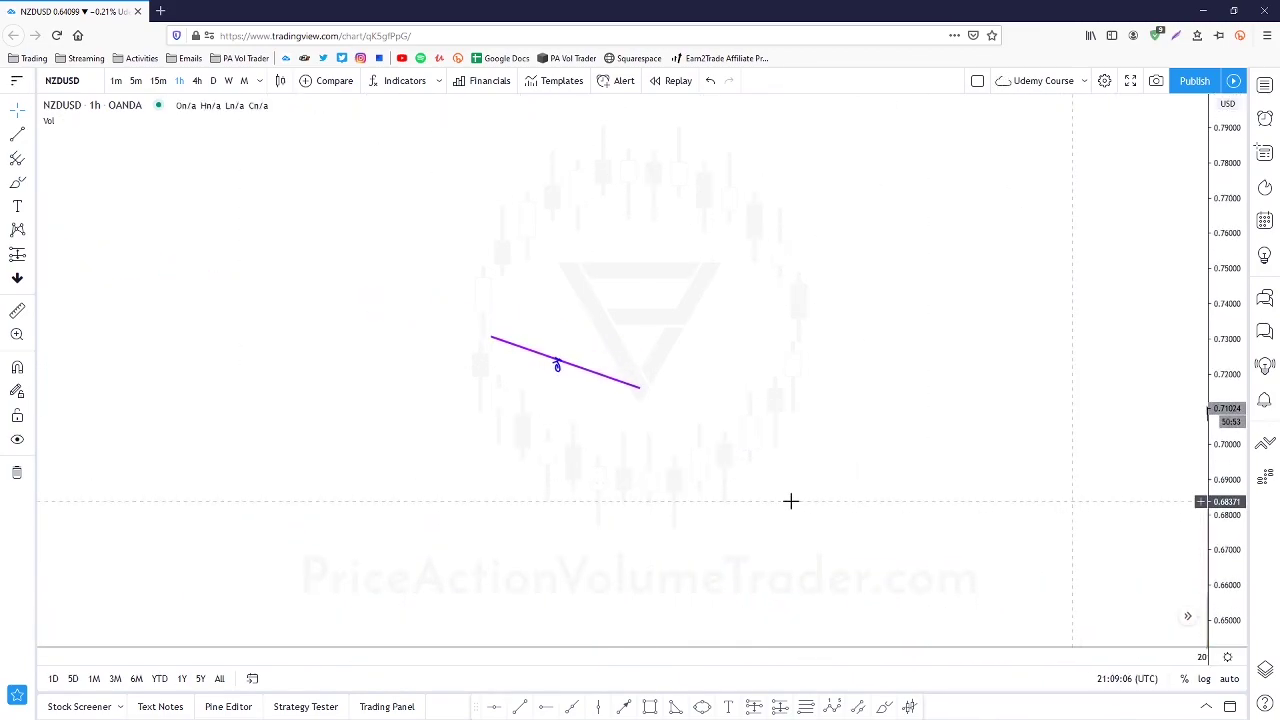
drag(519, 440, 449, 429)
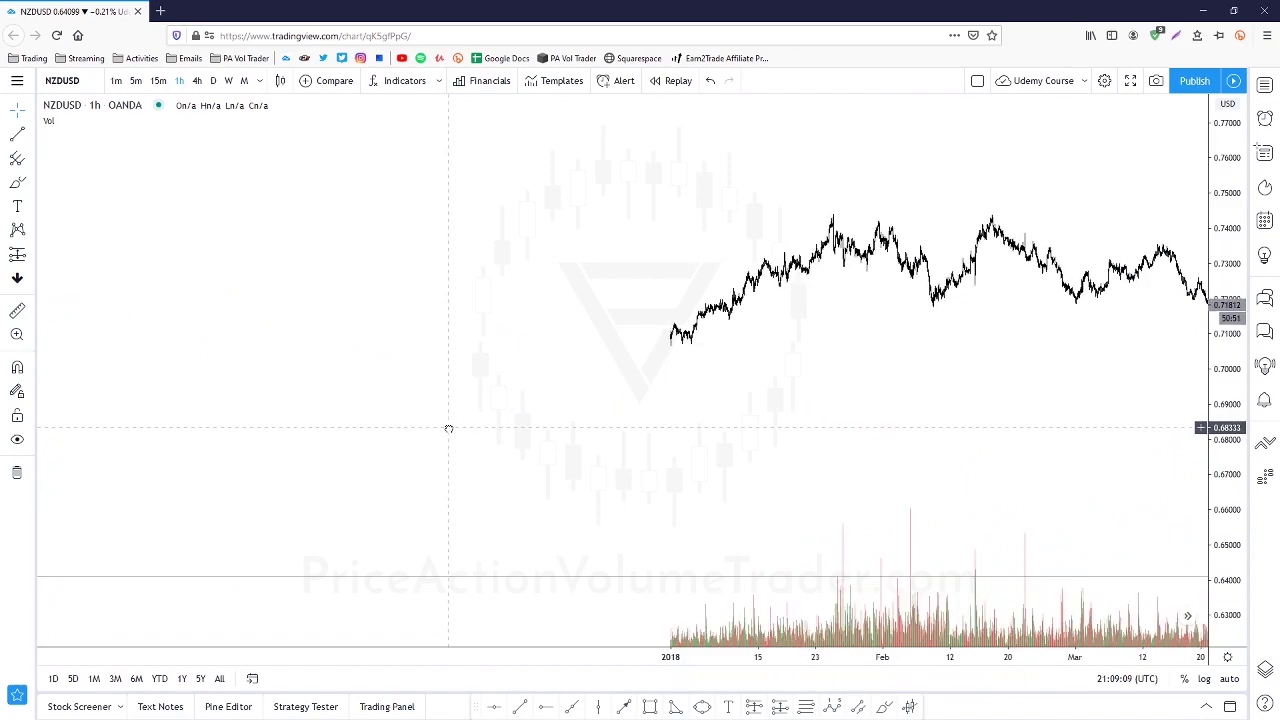
scroll(720, 427, up, 3)
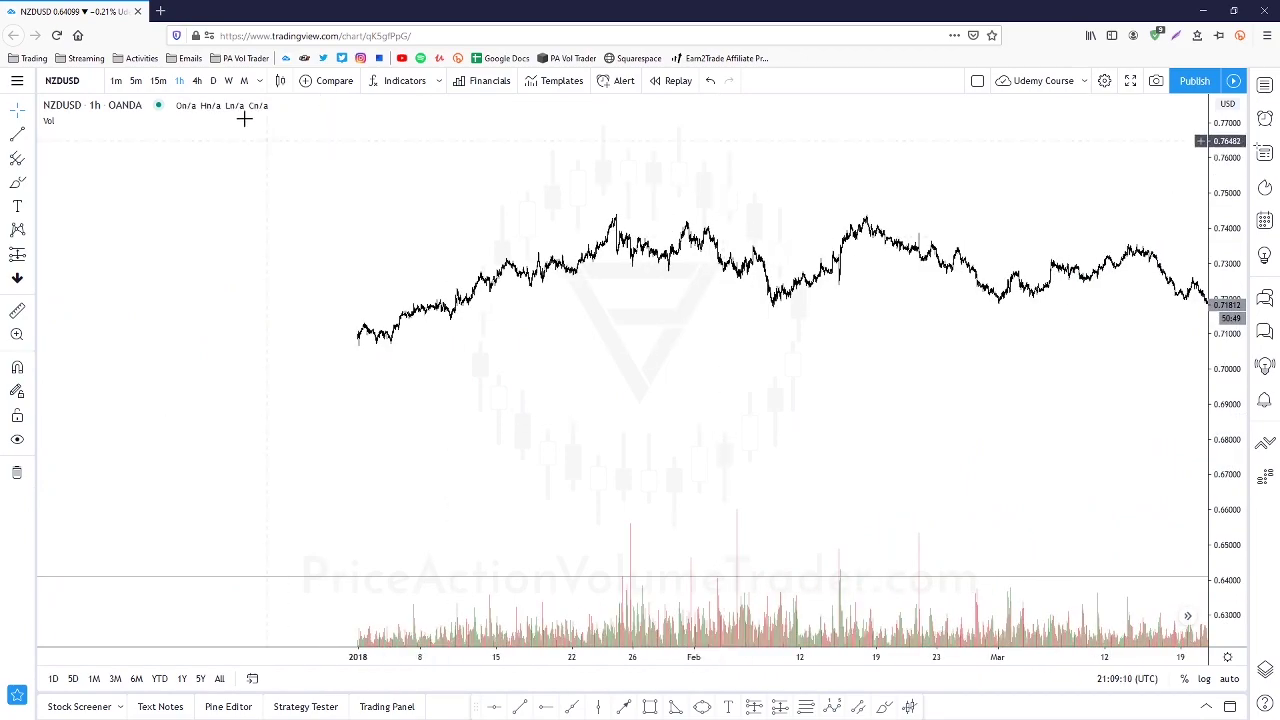
Switch the chart to the 4-hour timeframe and bring the August–September 2017 neckline pattern back into view
click(196, 81)
scroll(817, 446, up, 2)
scroll(760, 430, down, 5)
drag(330, 338, 1086, 337)
drag(768, 343, 1065, 413)
scroll(1066, 411, up, 9)
drag(591, 259, 1040, 286)
scroll(1040, 286, up, 5)
drag(1216, 428, 1214, 280)
drag(975, 316, 1114, 329)
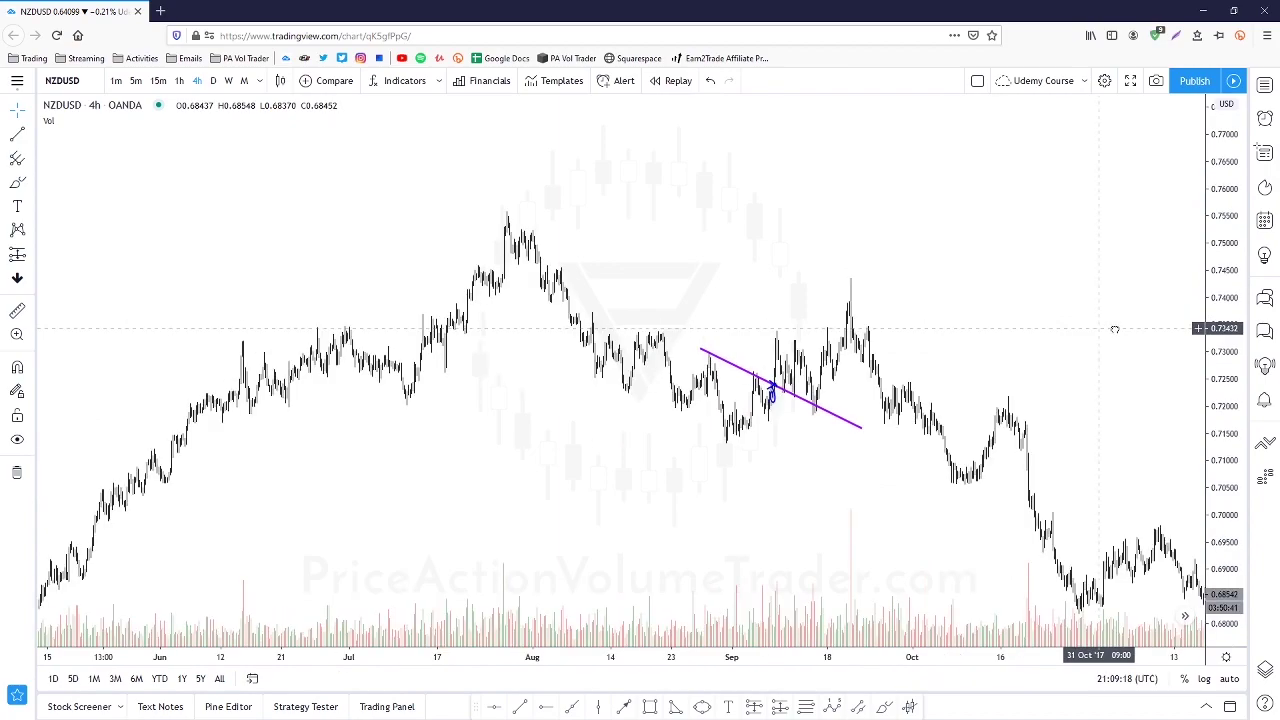
Examine the candles and volume around the neckline breakout of early September 2017 in close-up
scroll(1117, 327, up, 3)
scroll(1118, 327, up, 2)
drag(1229, 515, 1224, 328)
drag(840, 300, 1128, 282)
scroll(1164, 256, up, 5)
drag(1221, 330, 1218, 220)
drag(1145, 263, 1172, 244)
scroll(1149, 257, down, 1)
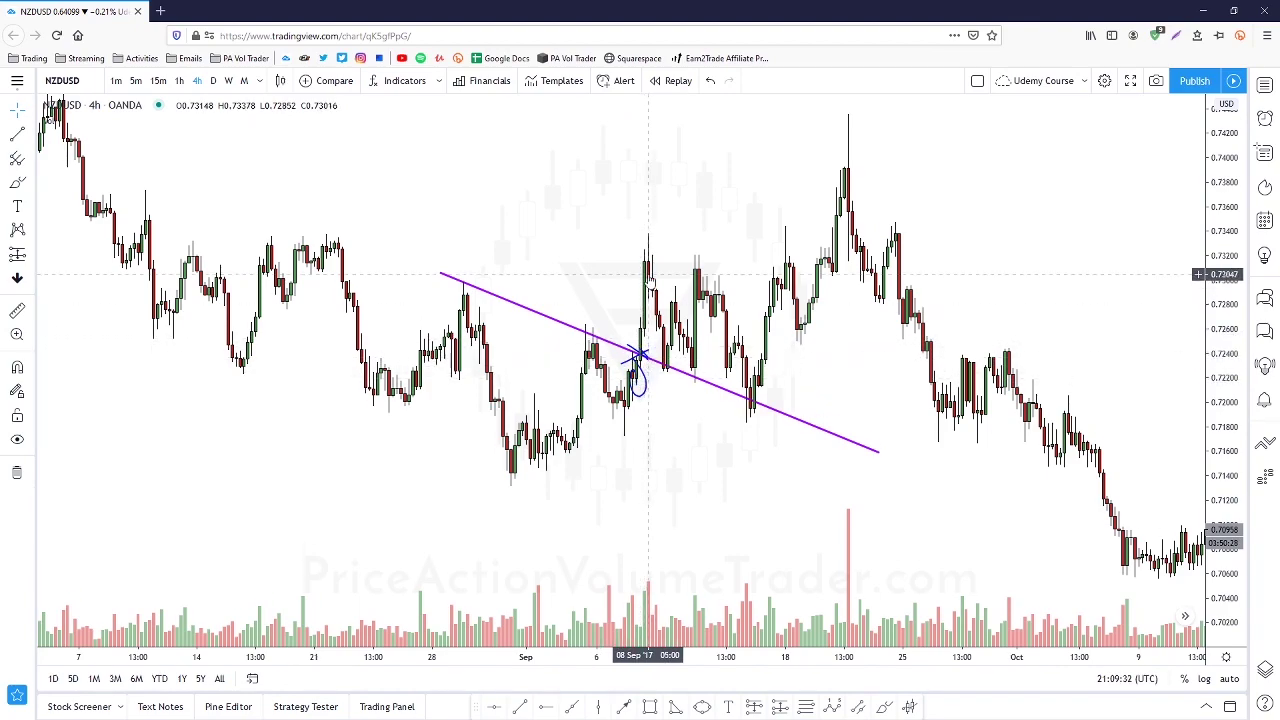
drag(649, 273, 760, 246)
scroll(800, 246, up, 2)
scroll(759, 246, down, 1)
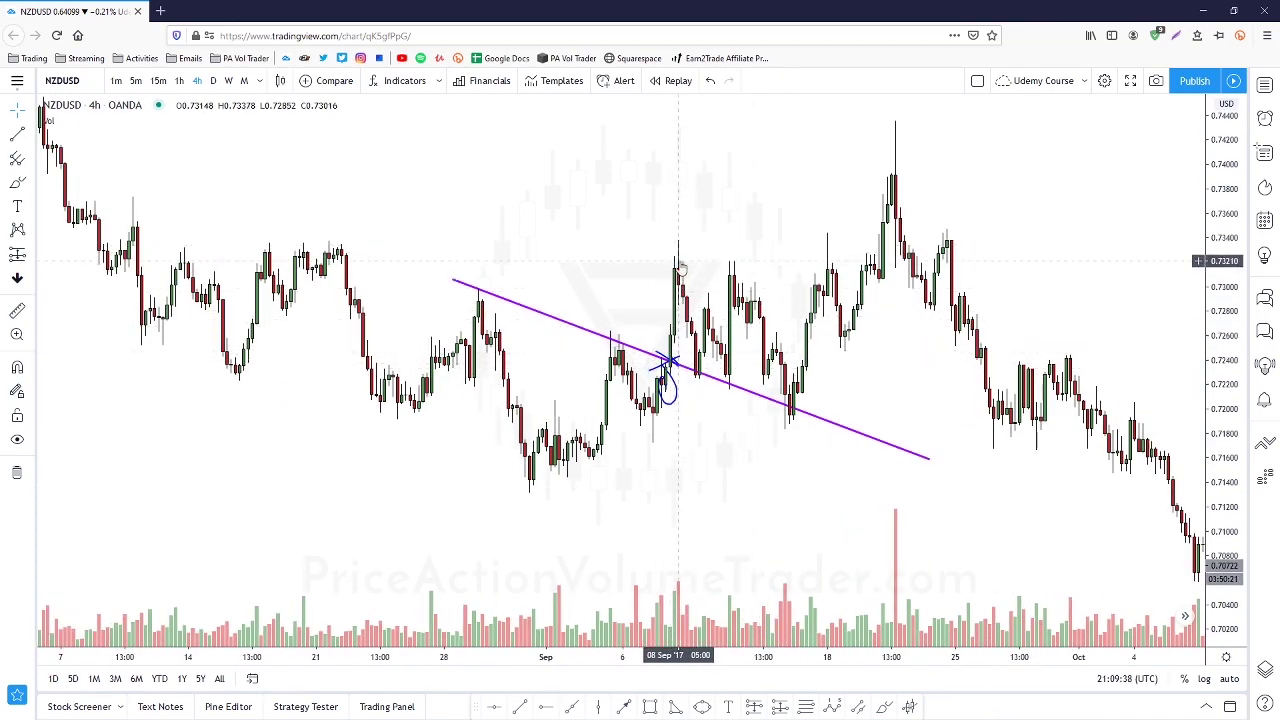
mouse_move(659, 242)
mouse_down()
mouse_move(660, 214)
mouse_move(656, 227)
mouse_up()
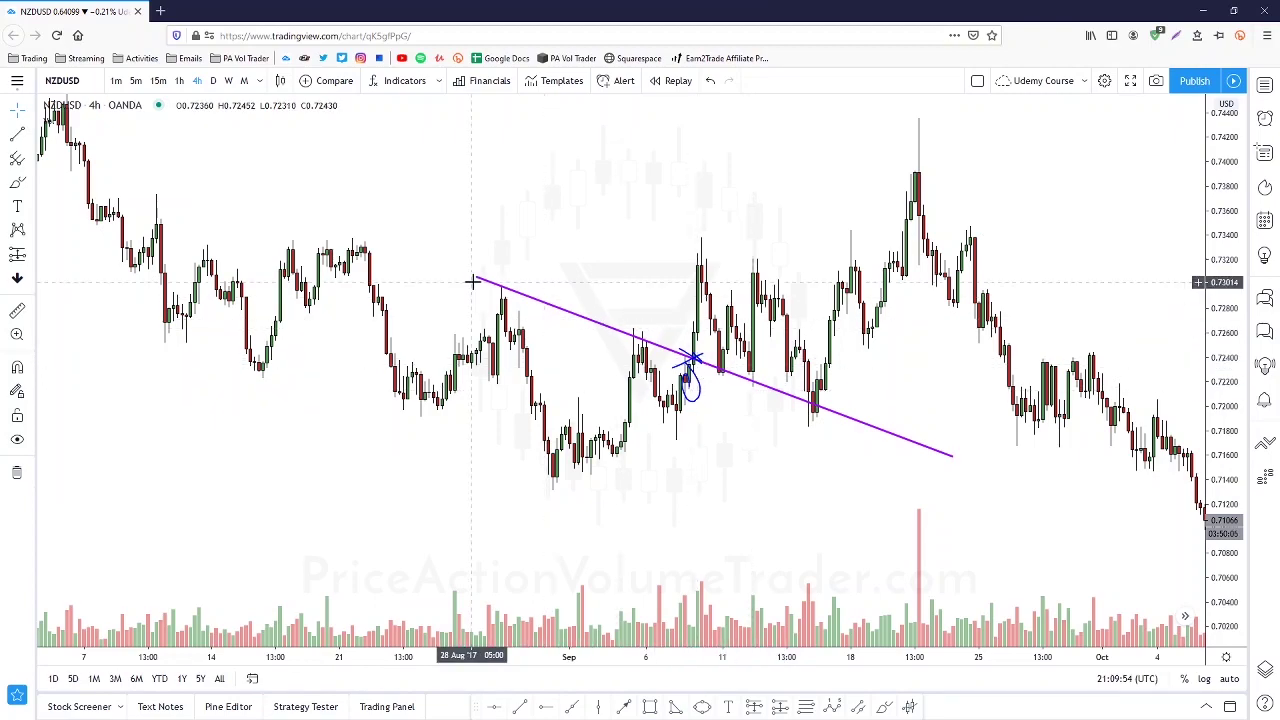
Mark the neckline touches and retests with short vertical Brush strokes, and the retest level and right shoulder's low with horizontal ones
click(17, 182)
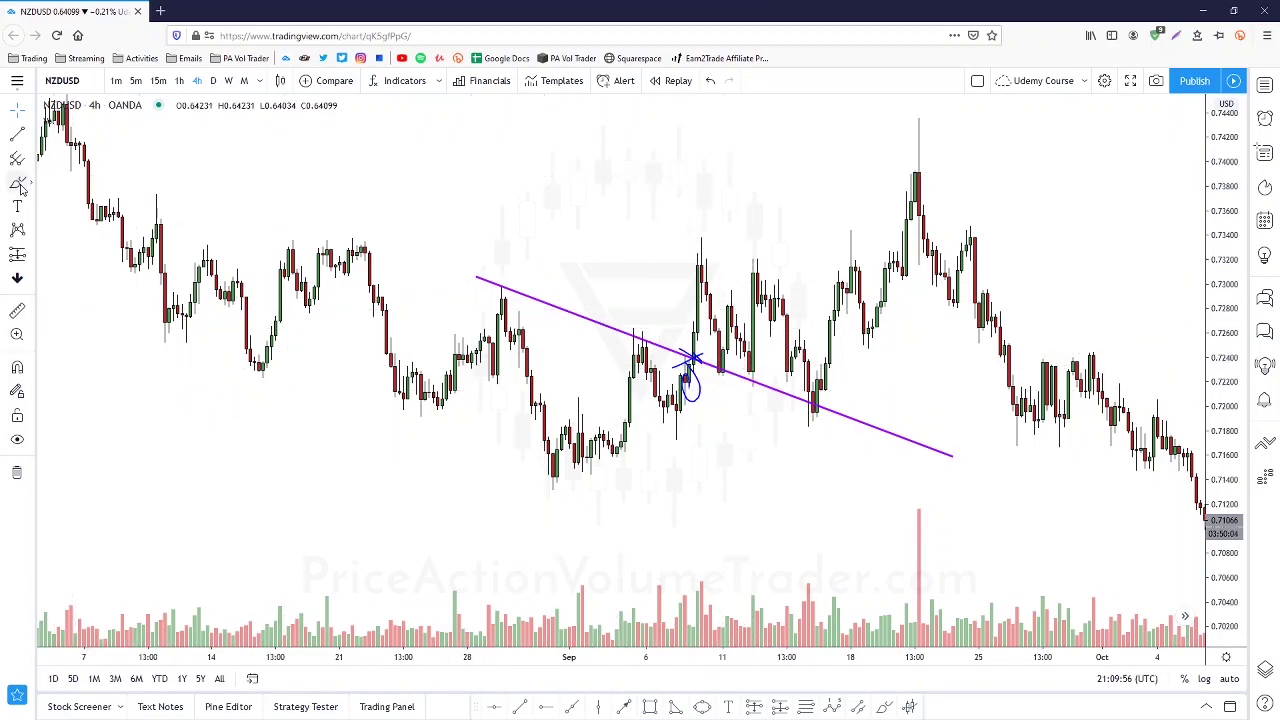
drag(499, 258, 500, 272)
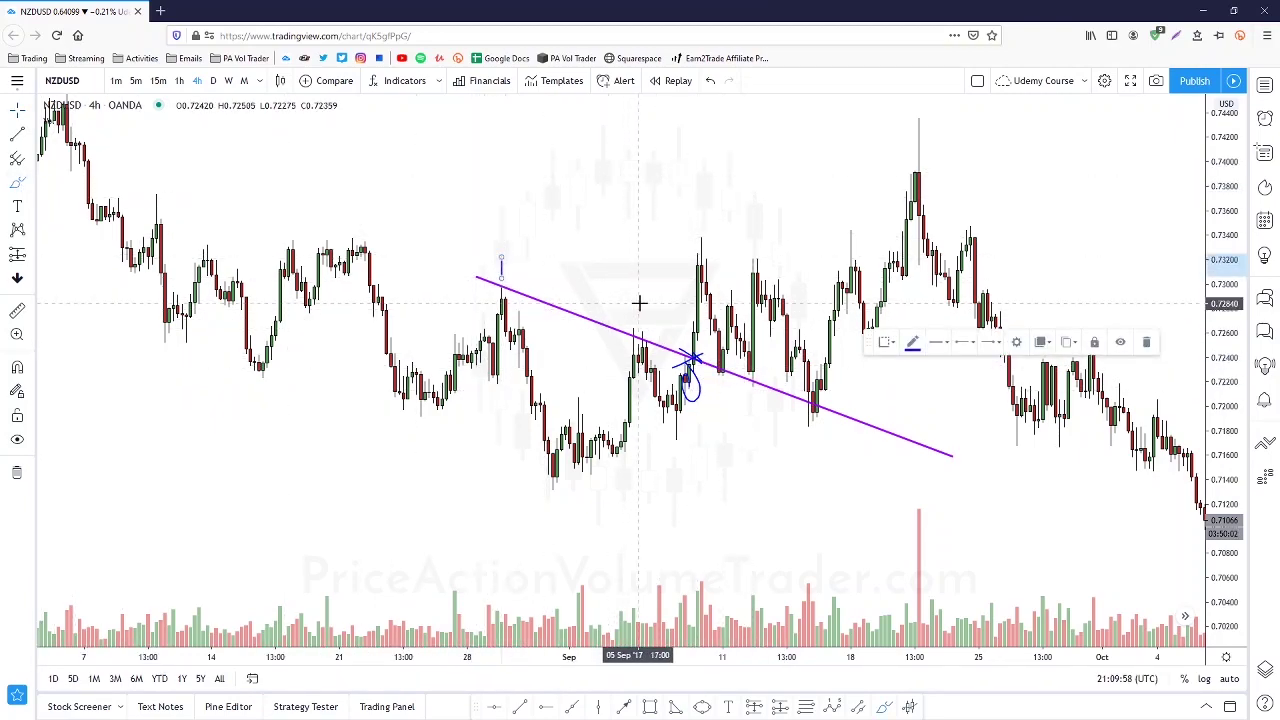
mouse_move(640, 332)
mouse_down()
mouse_move(638, 308)
mouse_move(685, 348)
mouse_up()
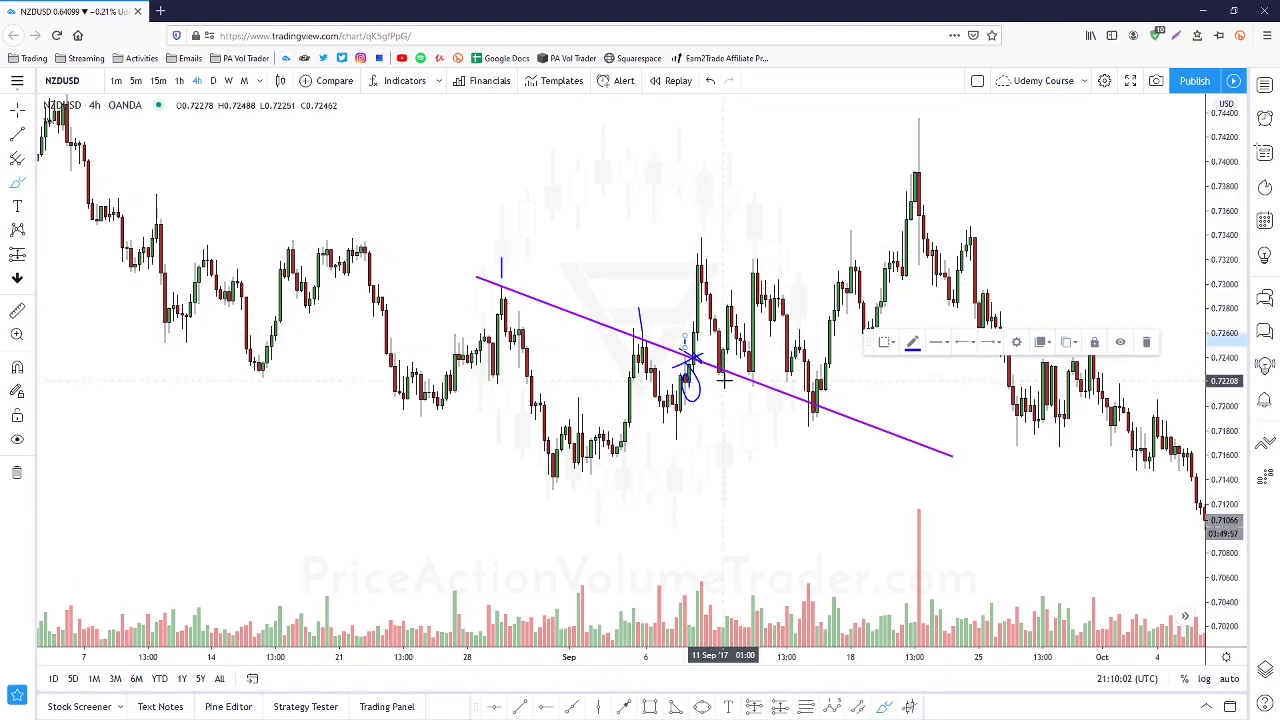
drag(748, 390, 748, 405)
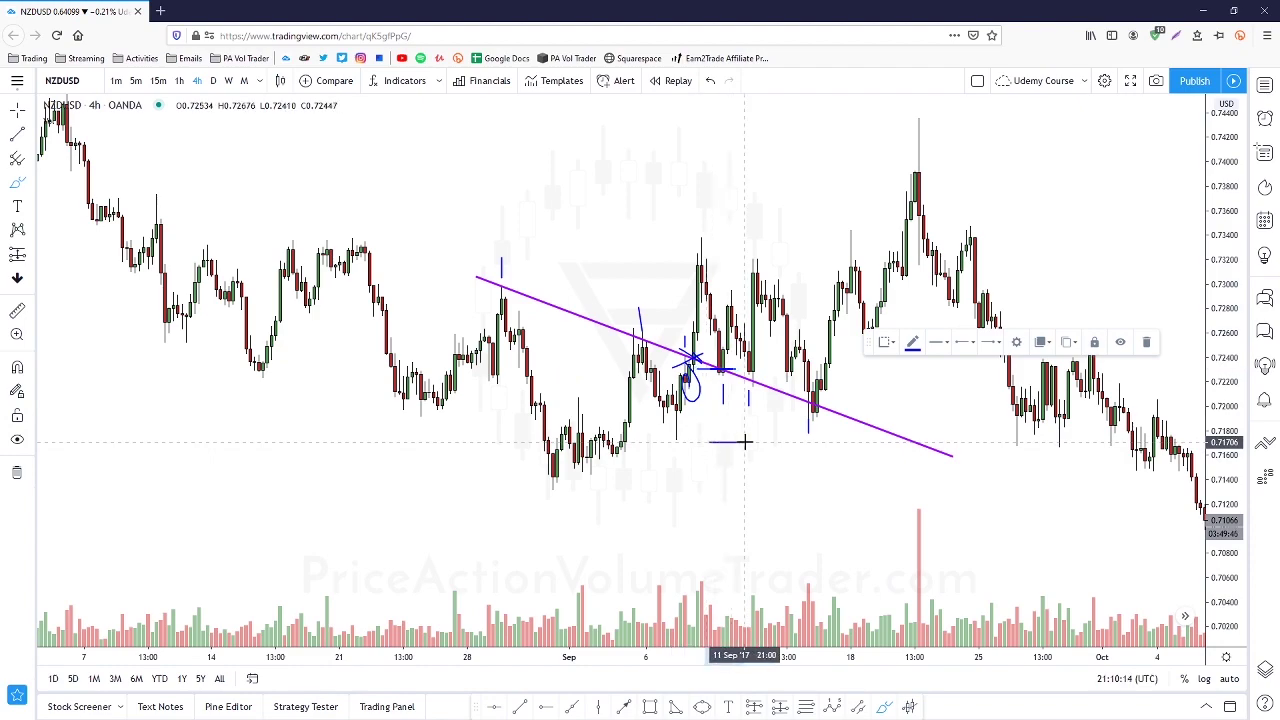
Draw curved Brush strokes under the right shoulder, the left shoulder and the head
drag(646, 410, 689, 423)
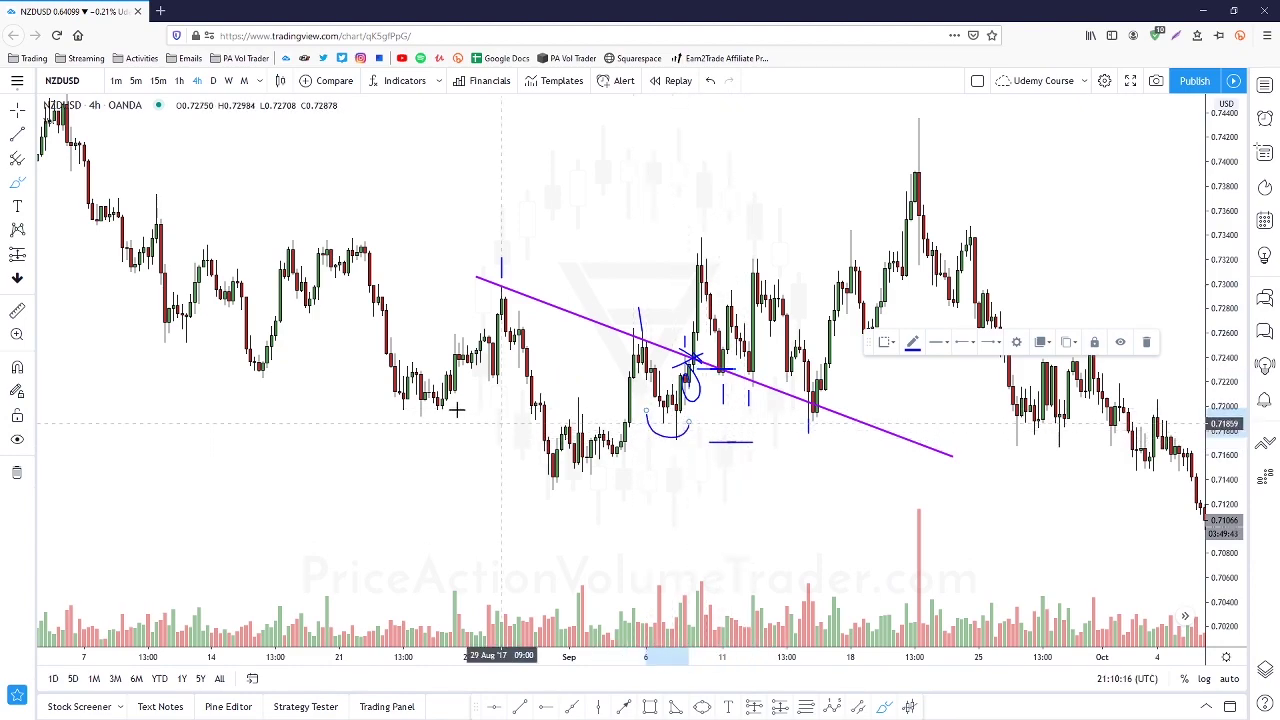
drag(467, 378, 505, 381)
drag(528, 472, 612, 494)
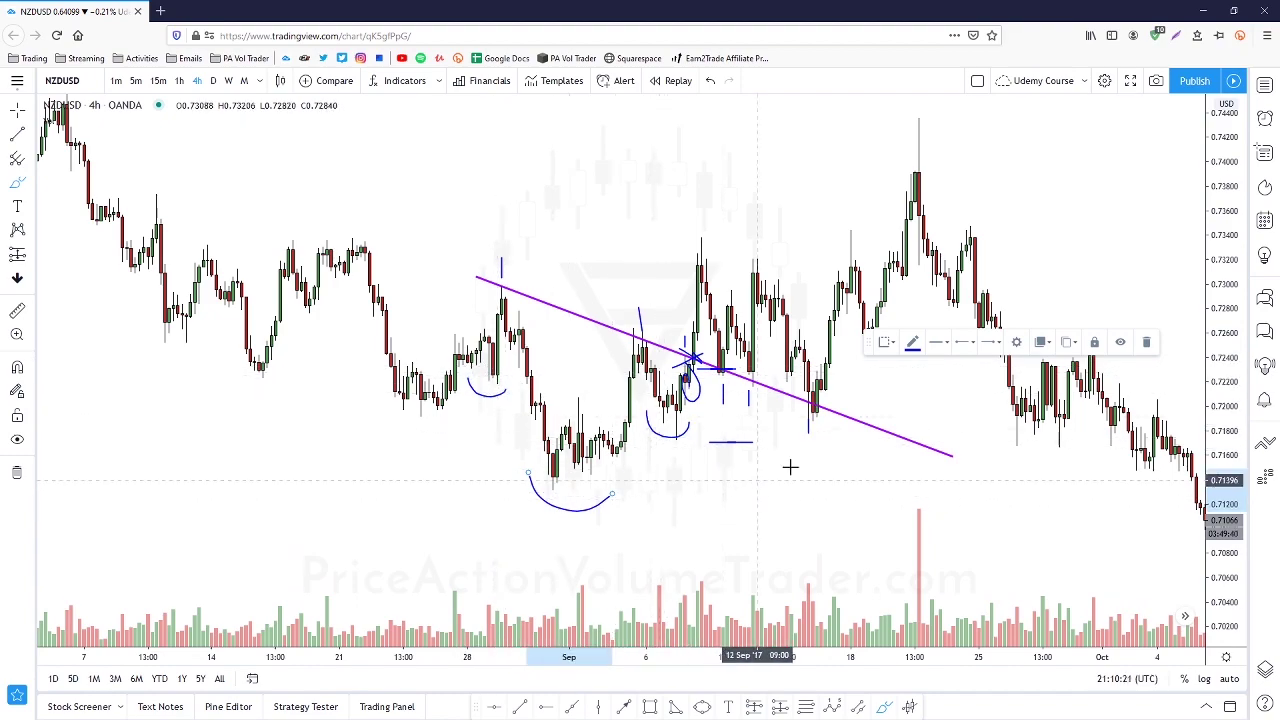
Draw a narrow rectangle from the neckline down to the head's low to show the pattern's height
click(33, 190)
click(90, 210)
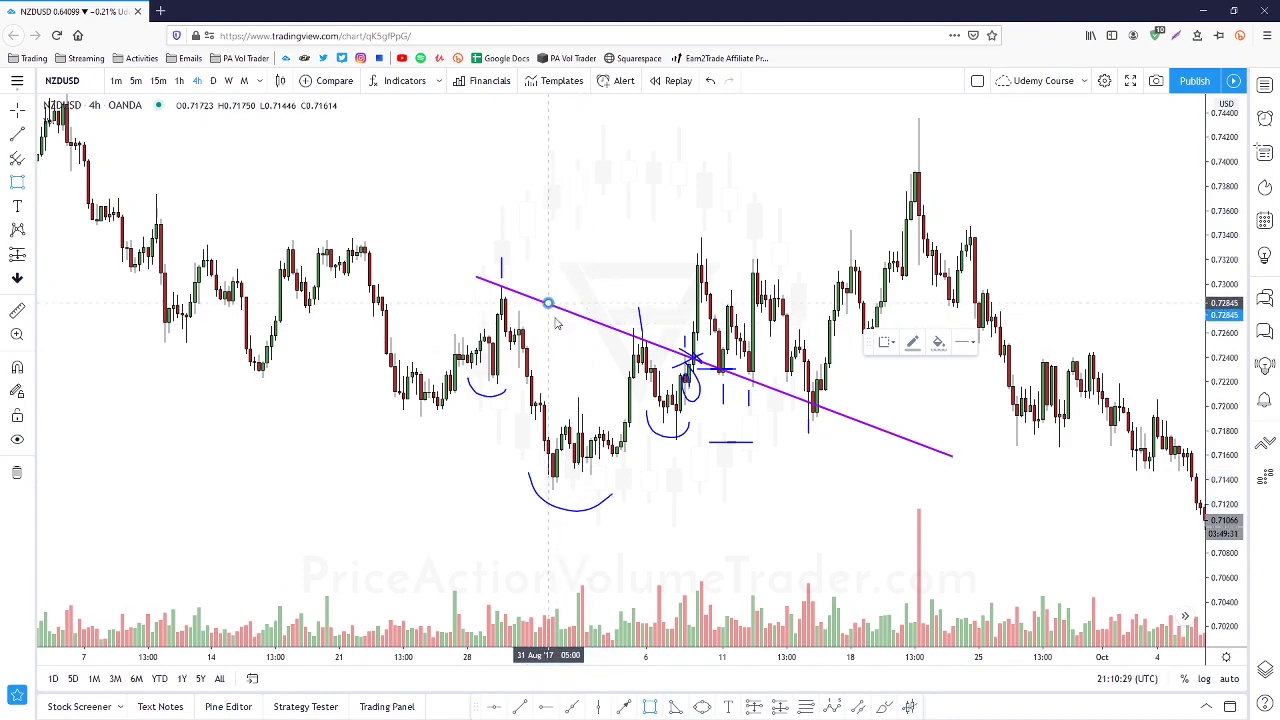
click(548, 302)
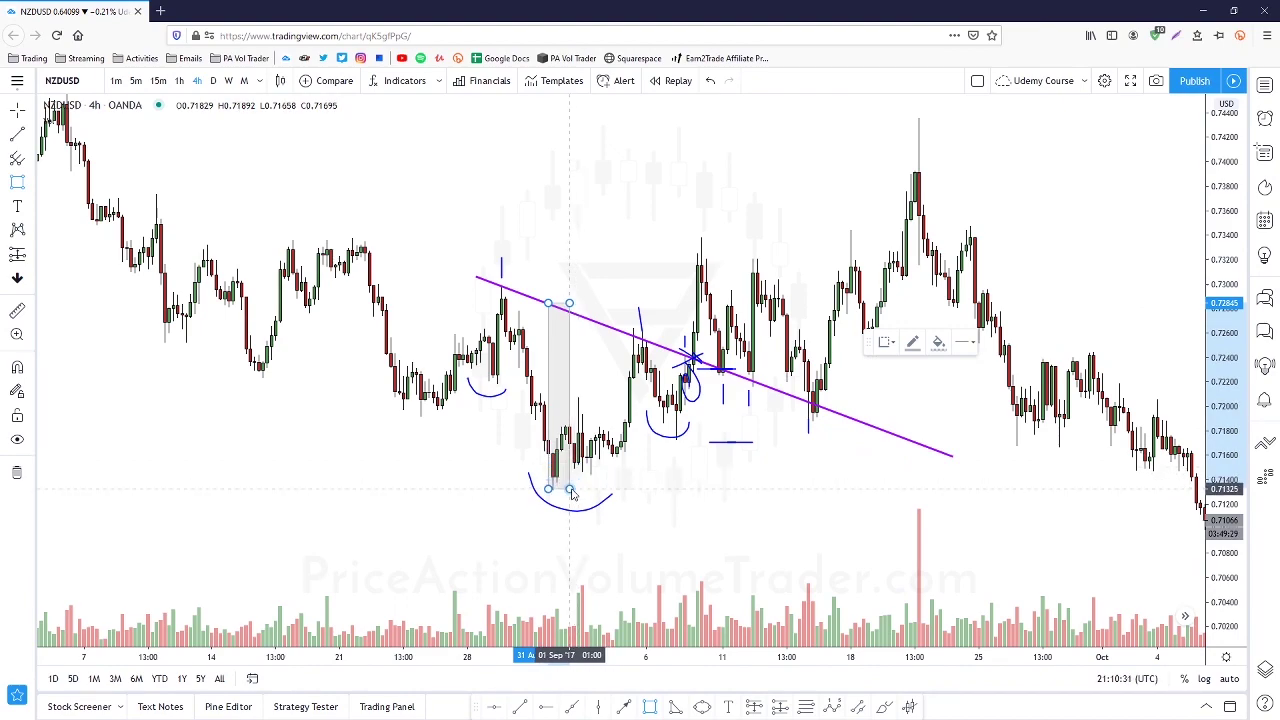
click(649, 458)
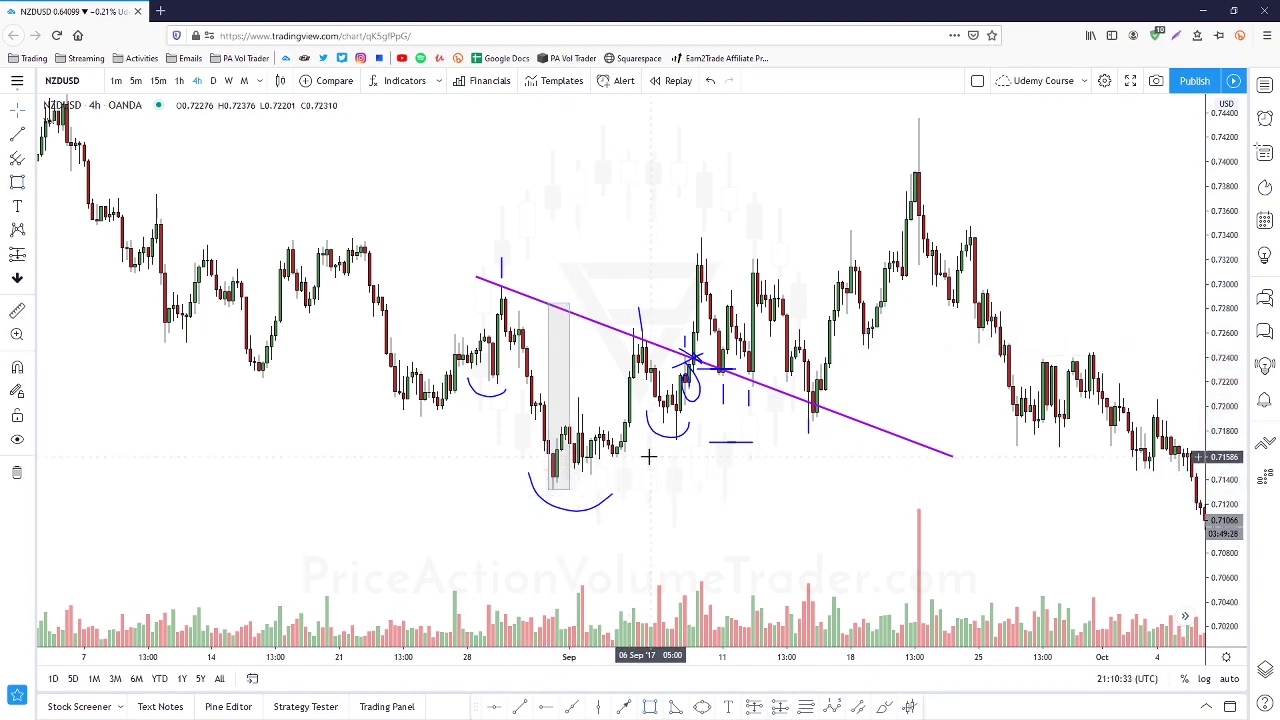
Place a copy of the height rectangle upward from the neckline breakout to project the price target
click(566, 356)
drag(566, 356, 716, 222)
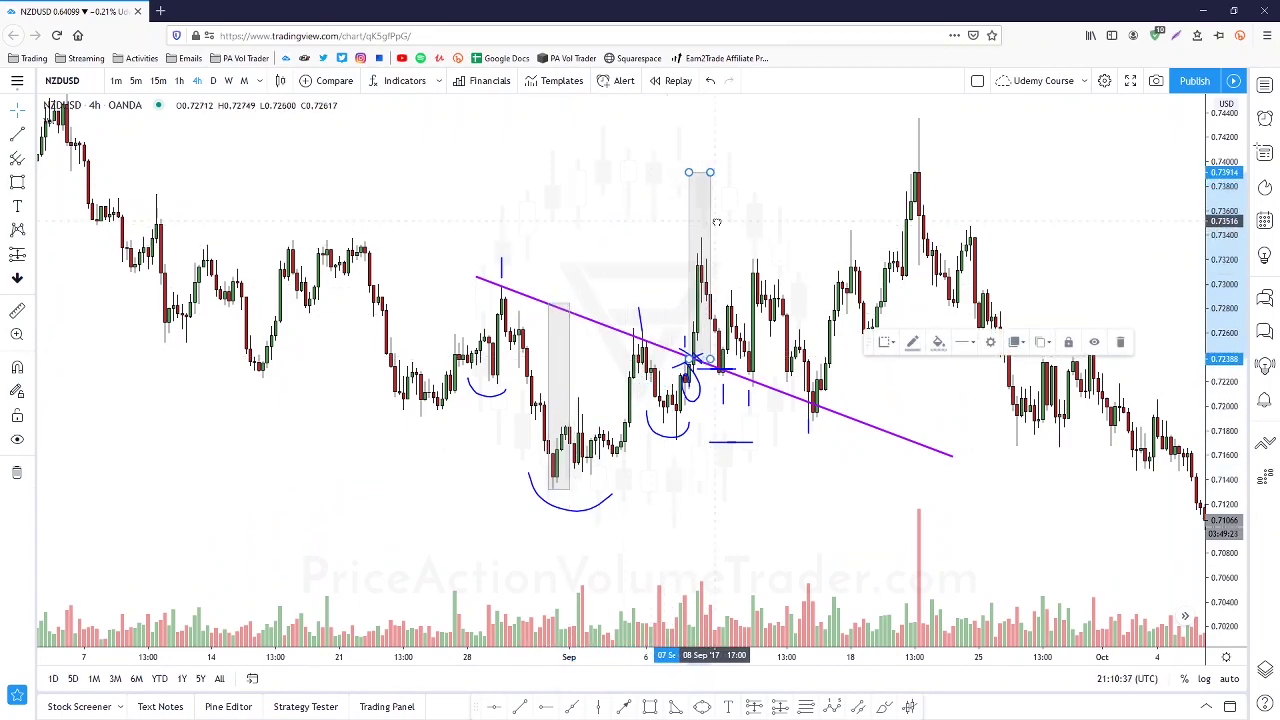
click(797, 206)
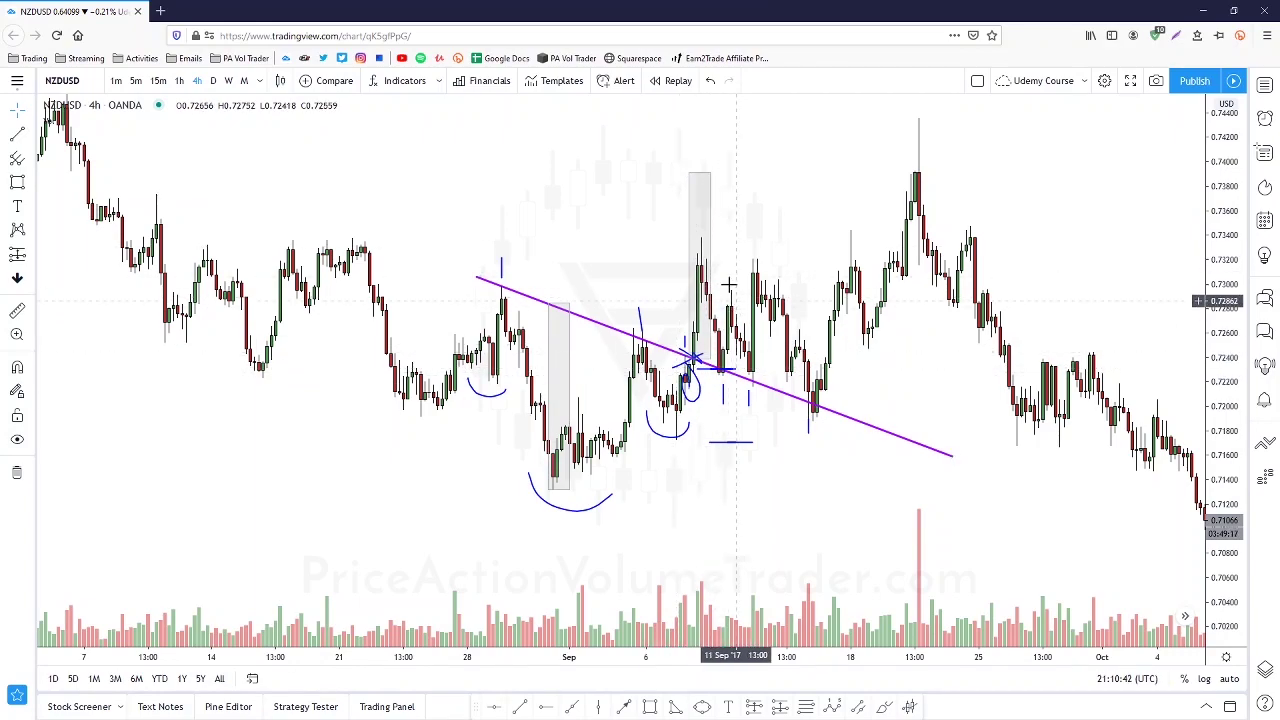
Circle the late-September price peak at the projected target level with the Brush
drag(789, 210, 880, 220)
scroll(867, 218, up, 1)
scroll(881, 220, down, 1)
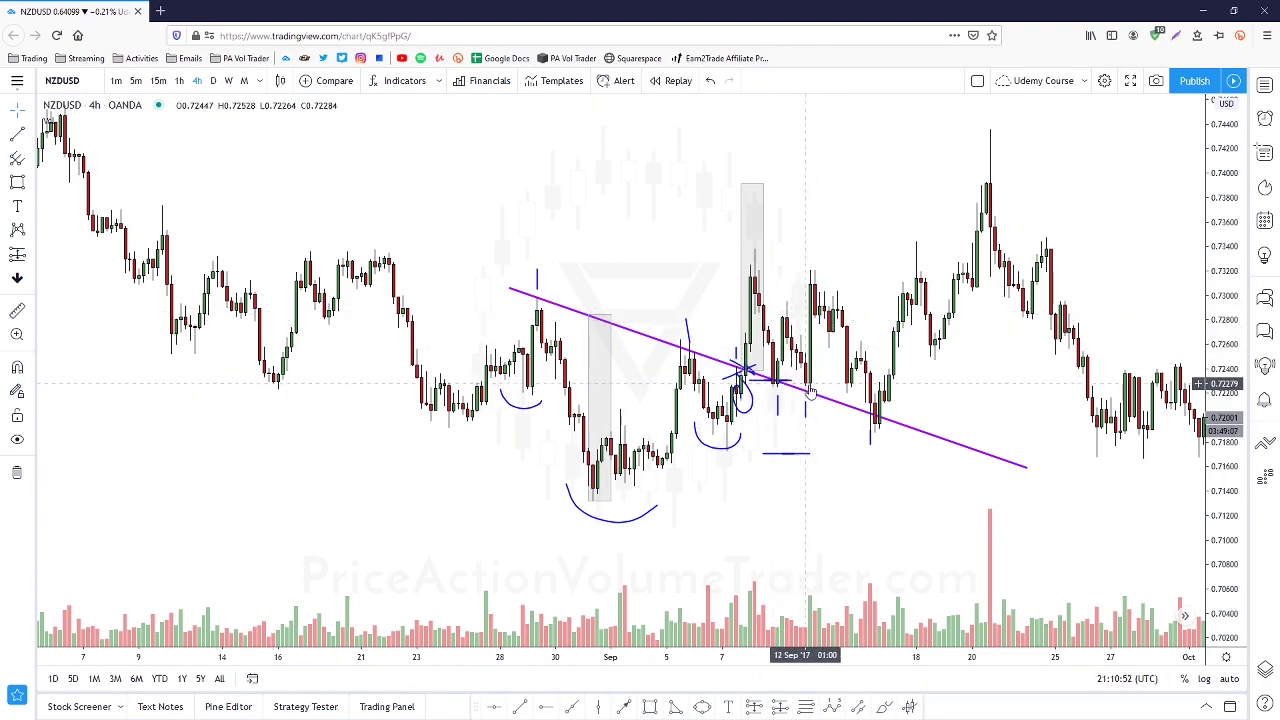
drag(843, 229, 871, 251)
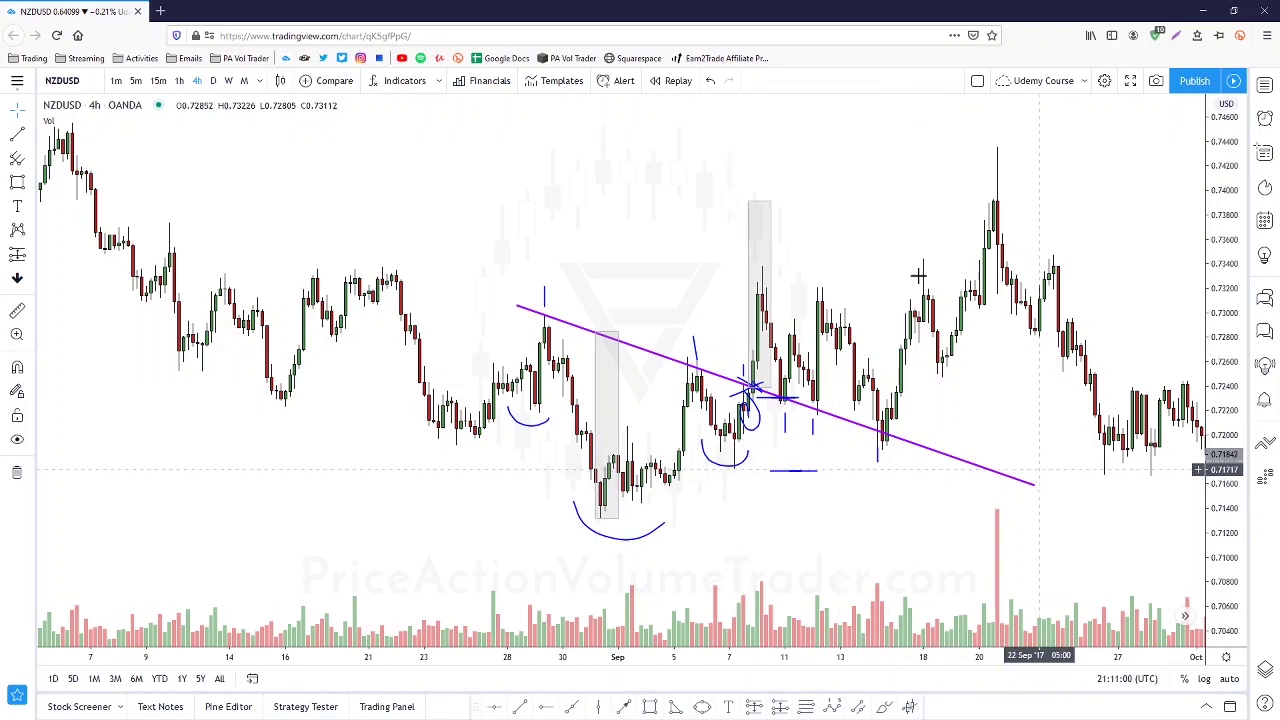
click(28, 182)
click(75, 184)
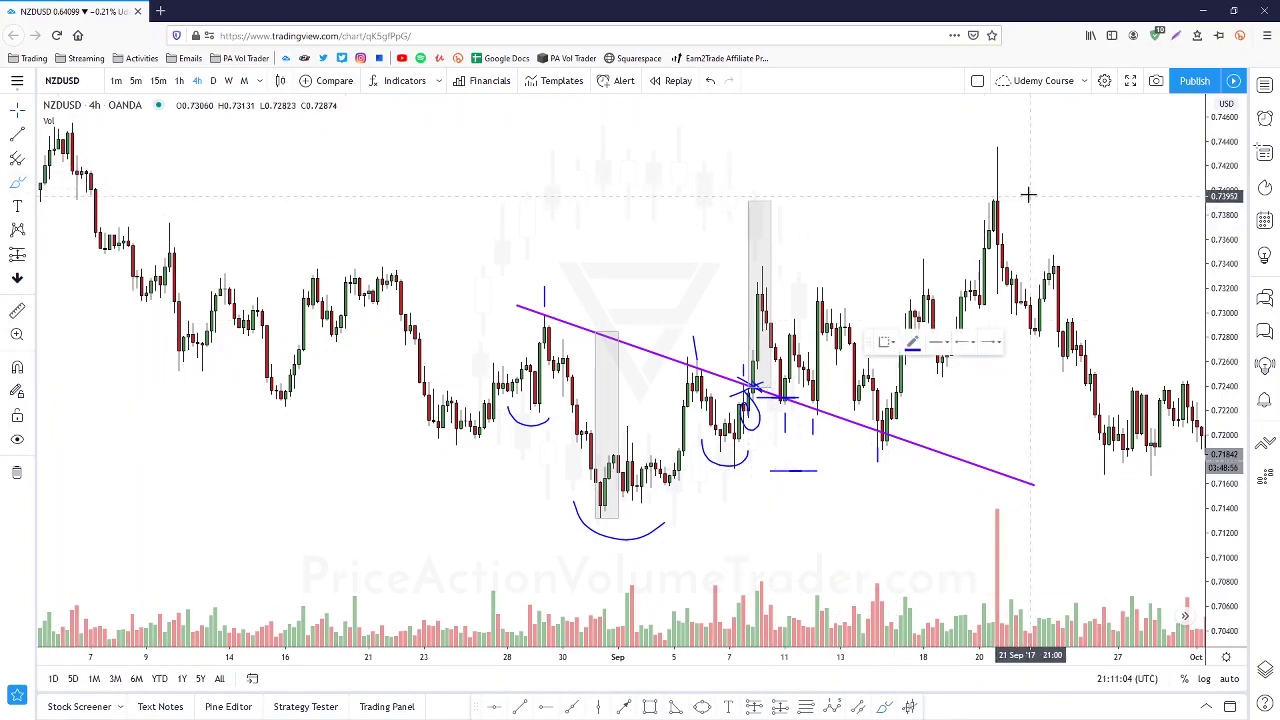
drag(1029, 194, 970, 195)
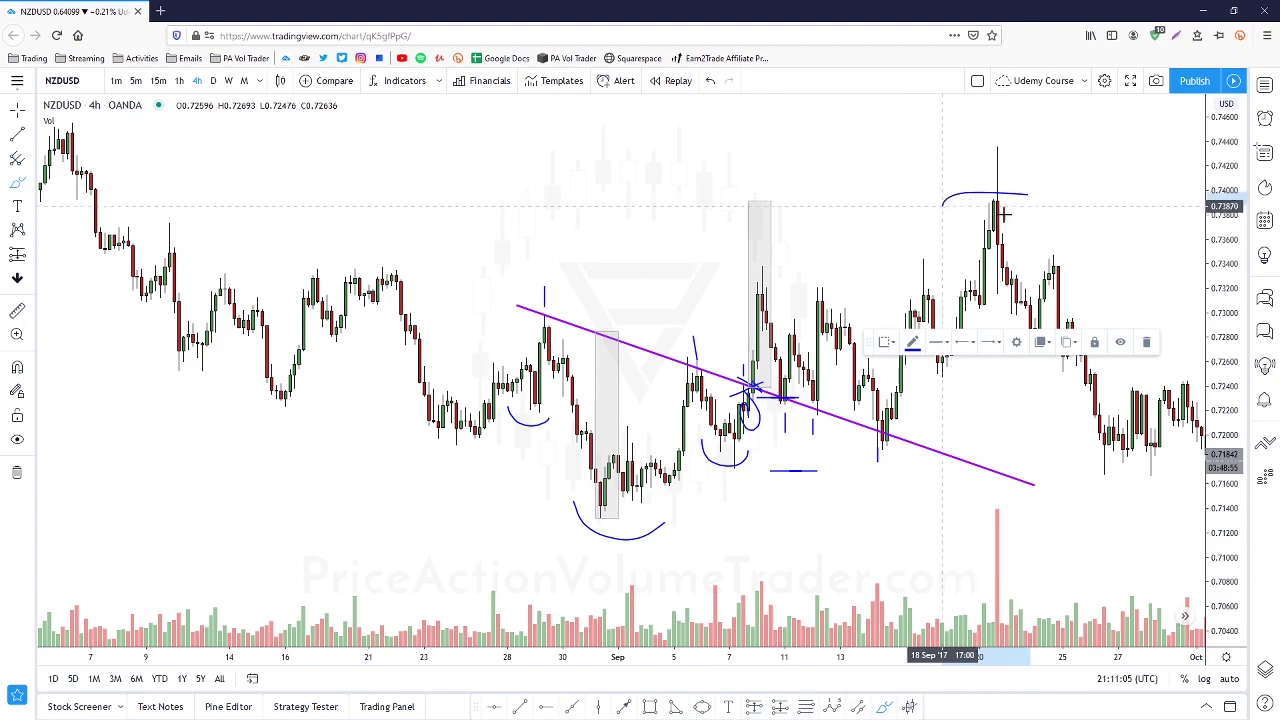
click(1006, 429)
Remove all drawings from the NZDUSD chart
drag(785, 187, 757, 165)
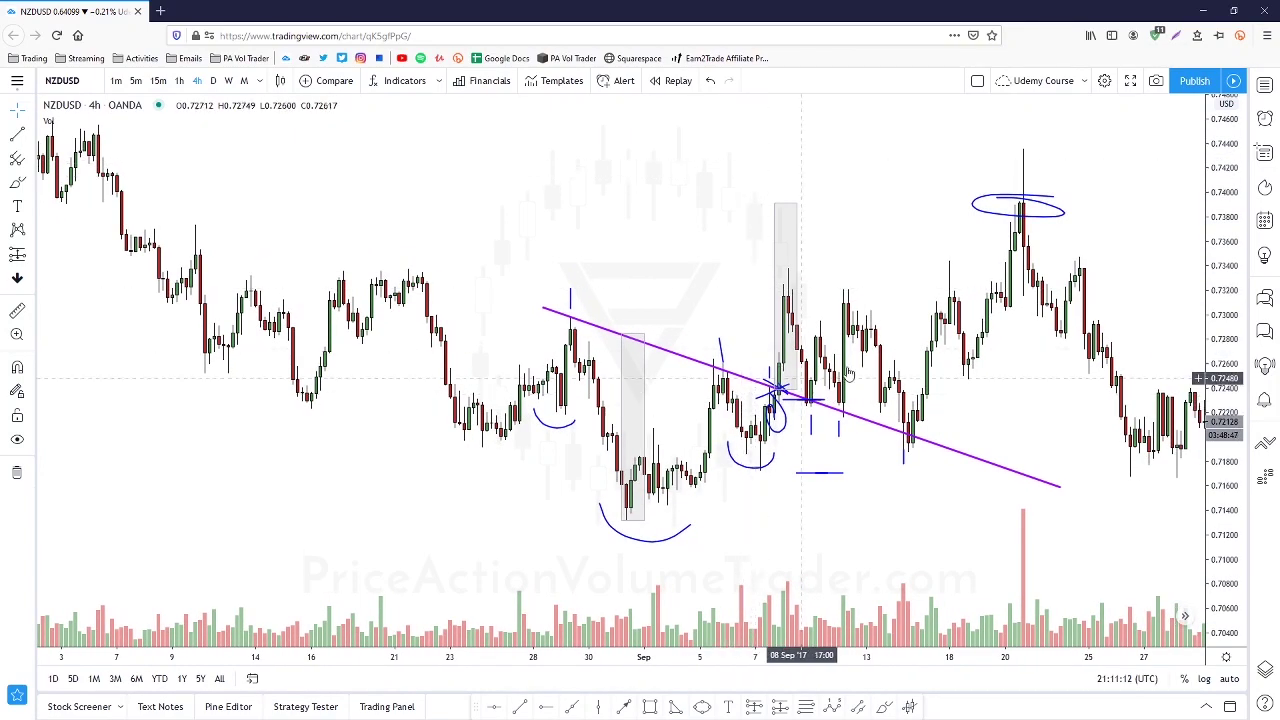
click(16, 472)
drag(678, 232, 672, 233)
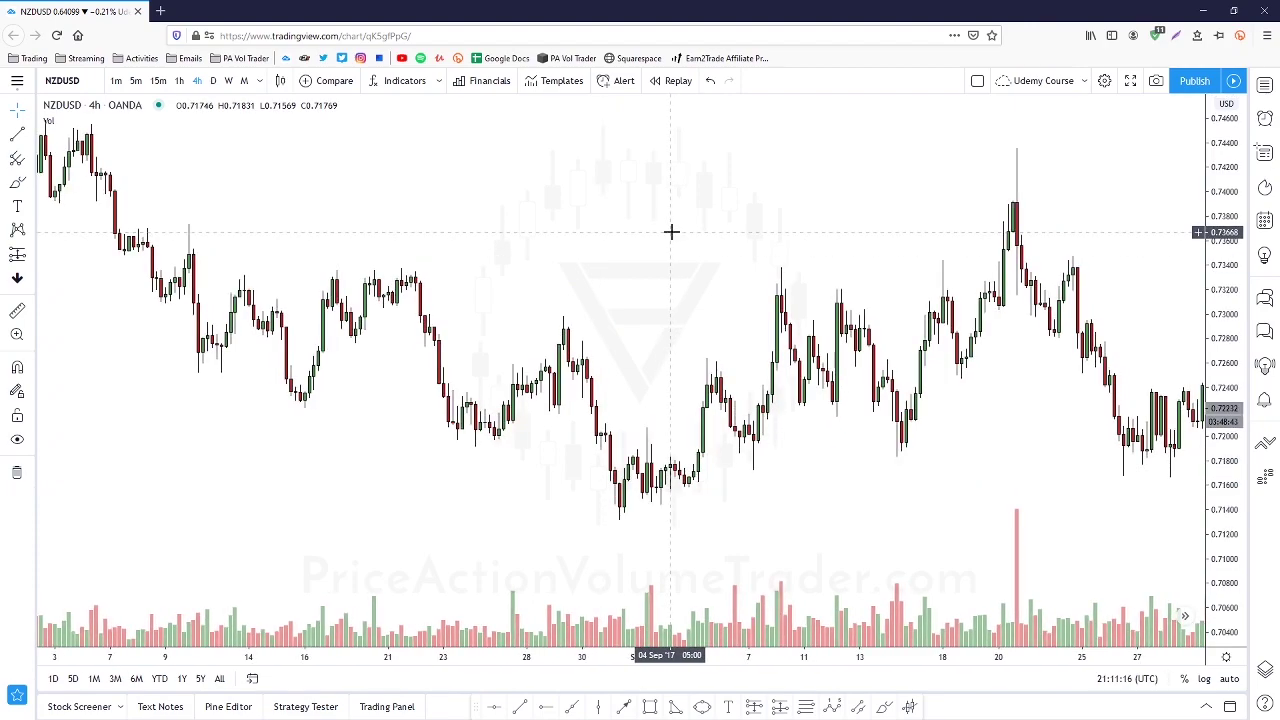
Load GBPUSD from the watchlist, hide the watchlist and switch the chart to the 1-hour timeframe
click(1265, 84)
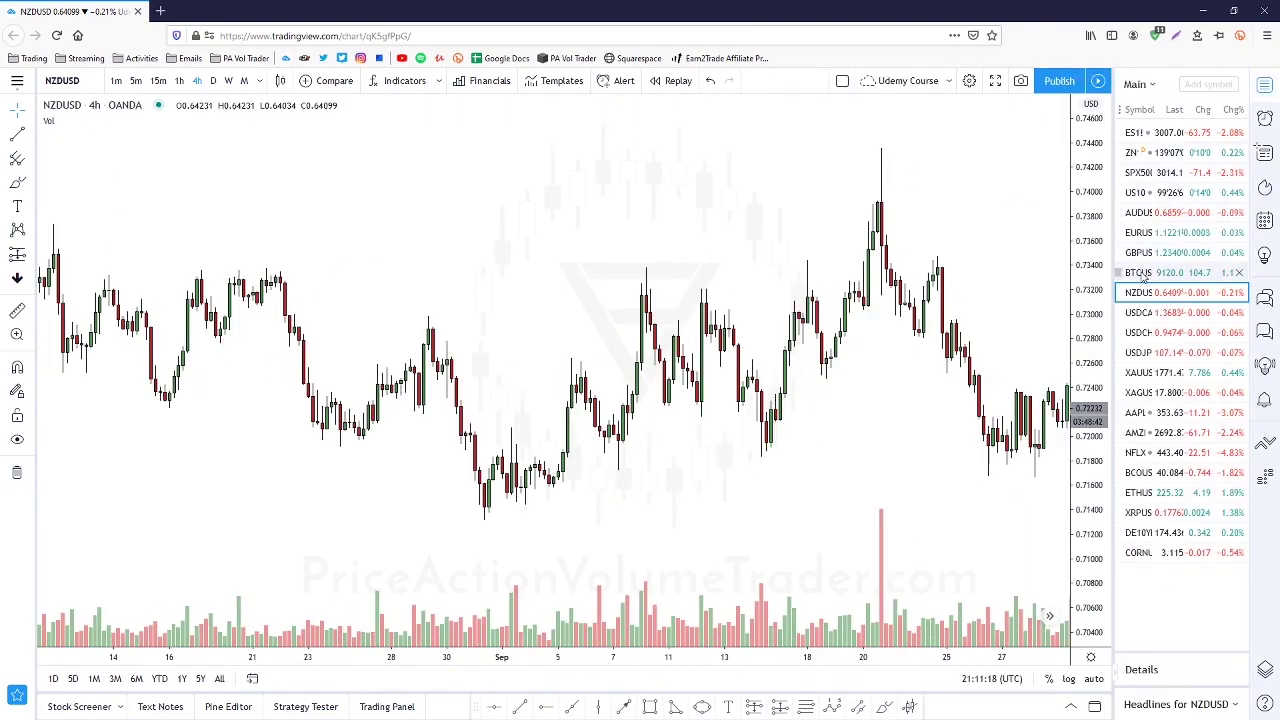
click(1147, 253)
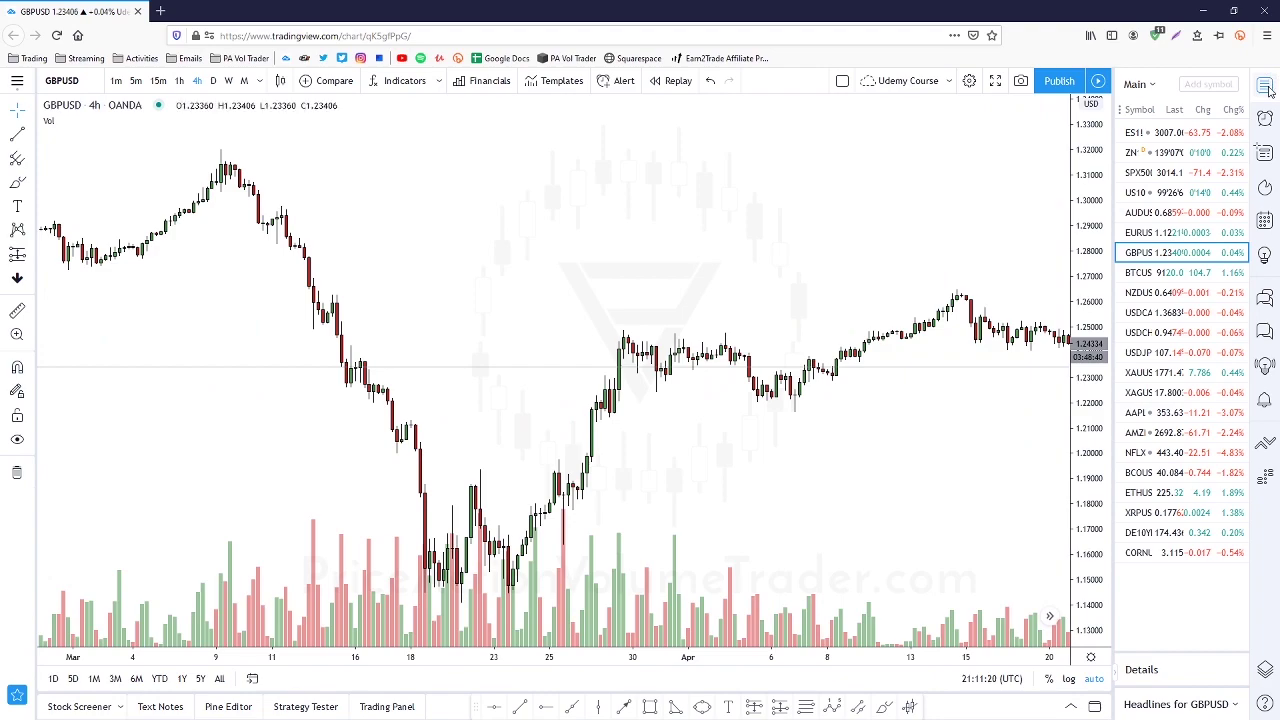
click(1266, 86)
click(179, 80)
Search the GBPUSD 1-hour price history back from spring 2020 to November 2019 for a head and shoulders pattern
scroll(520, 263, down, 5)
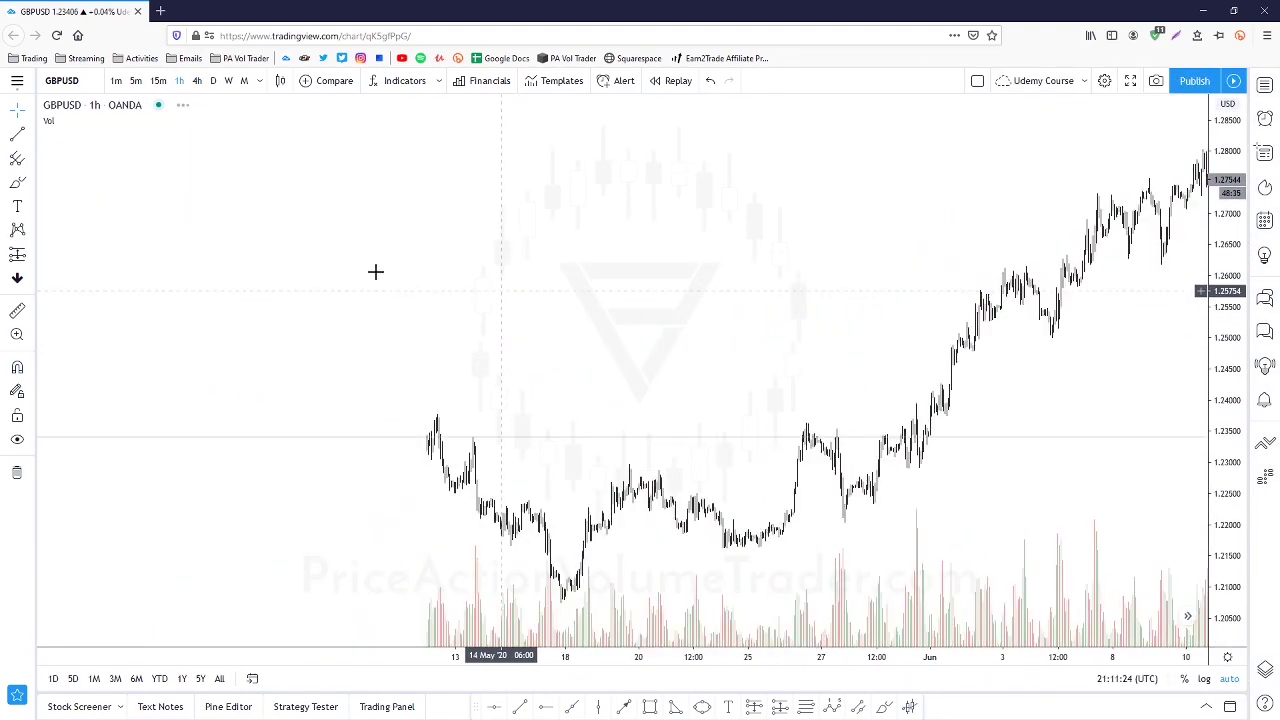
drag(424, 269, 851, 286)
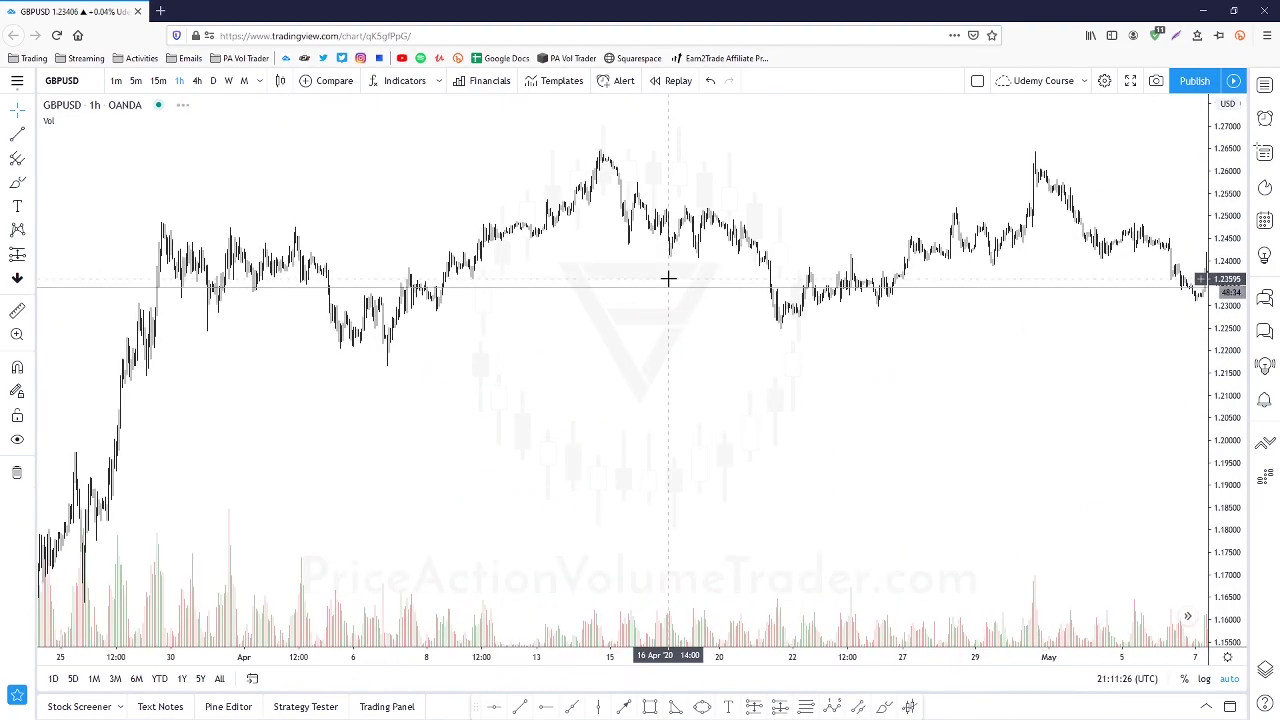
drag(340, 266, 1078, 289)
drag(500, 269, 1157, 277)
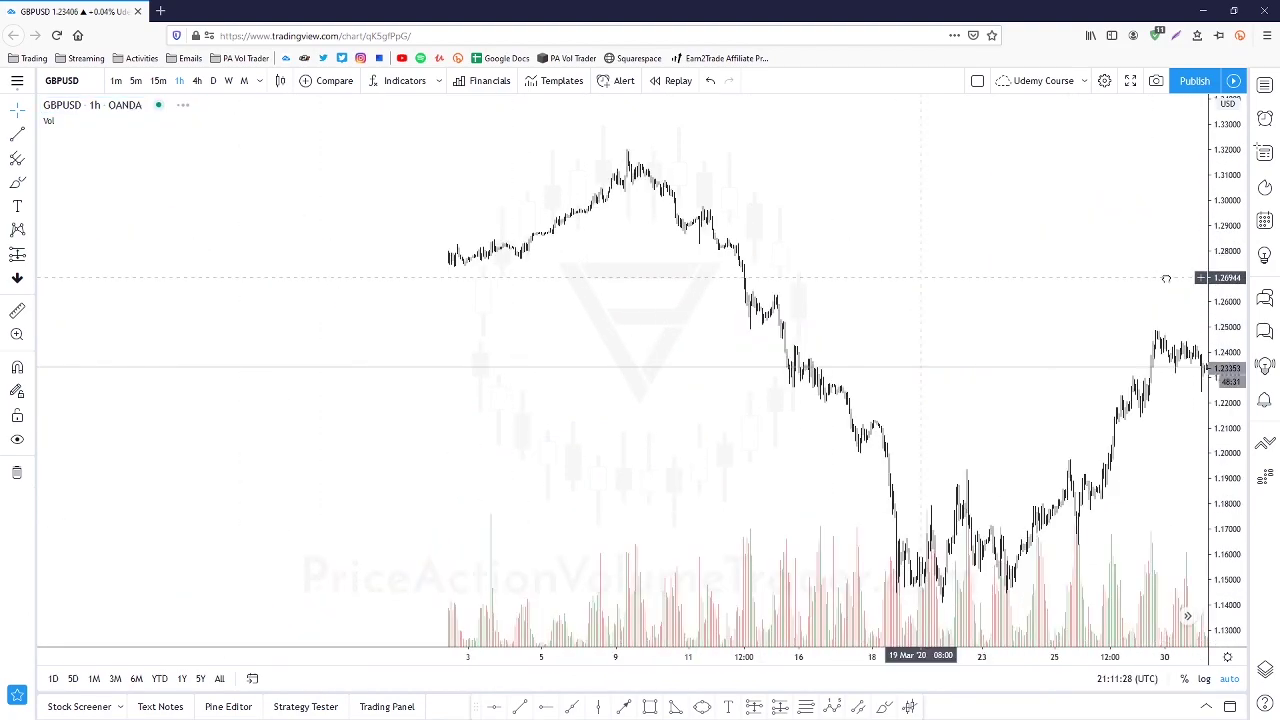
drag(429, 243, 826, 310)
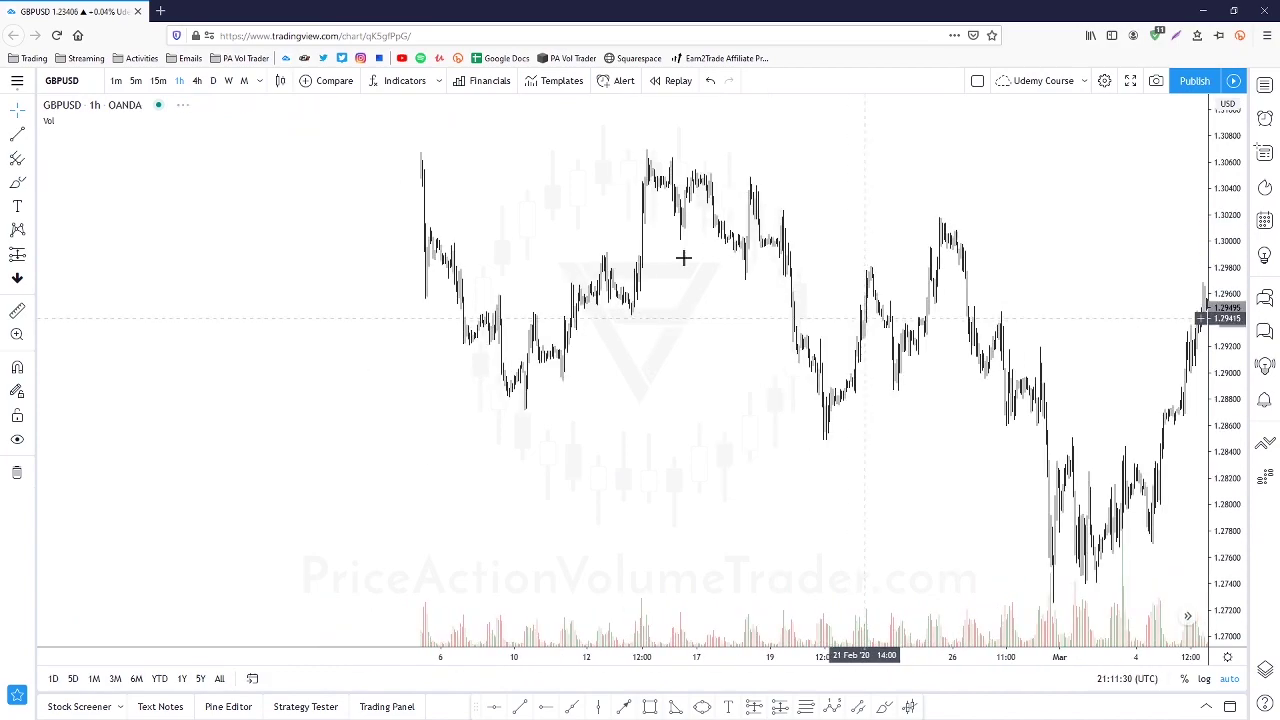
drag(484, 197, 1276, 329)
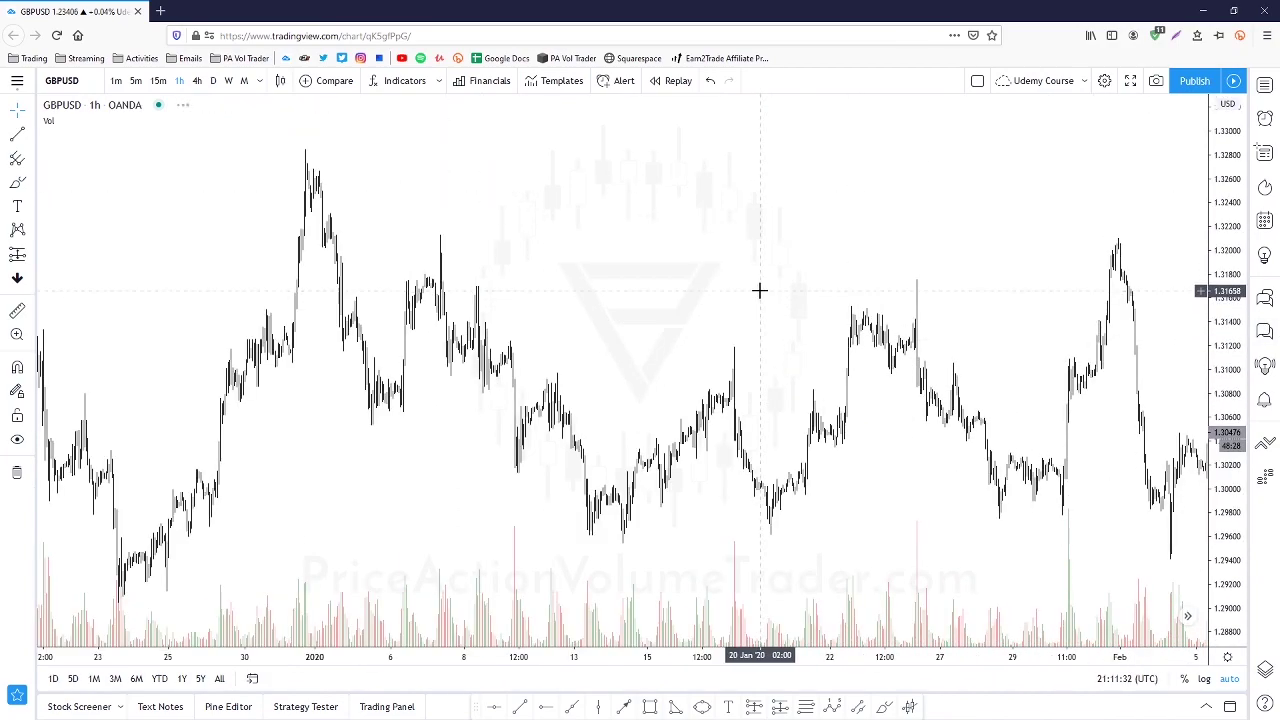
drag(517, 240, 891, 229)
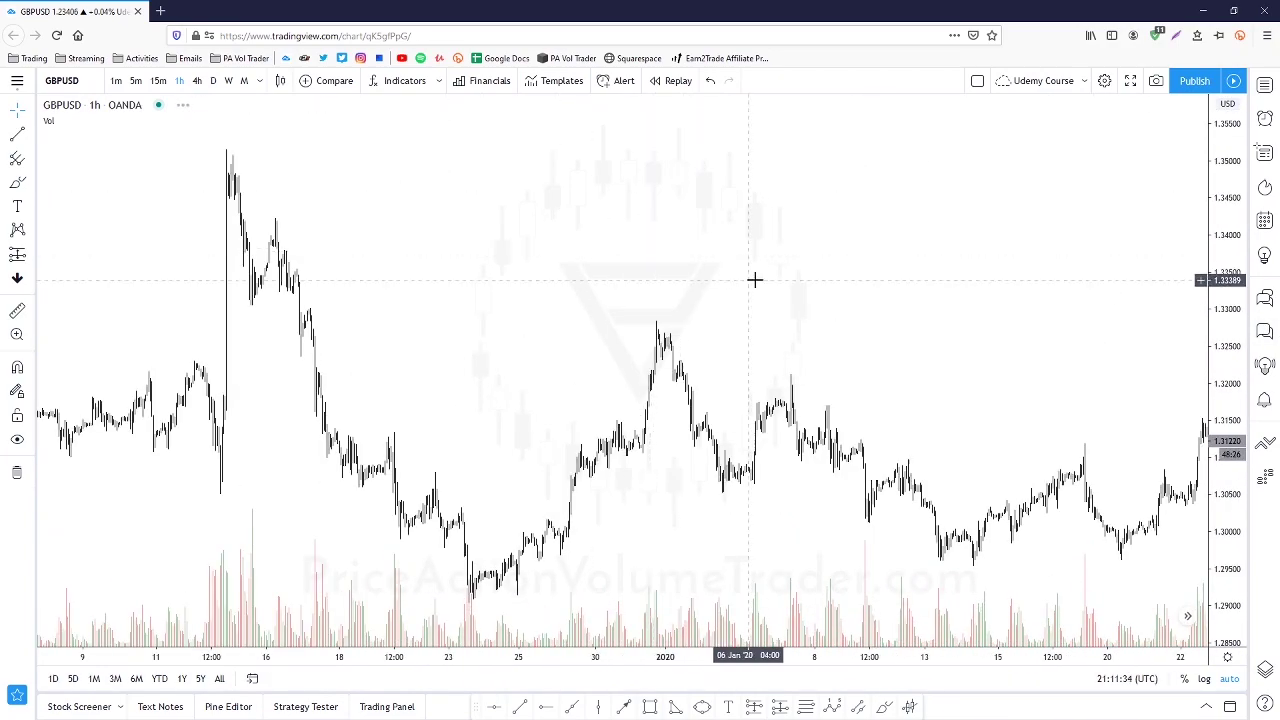
scroll(755, 279, up, 1)
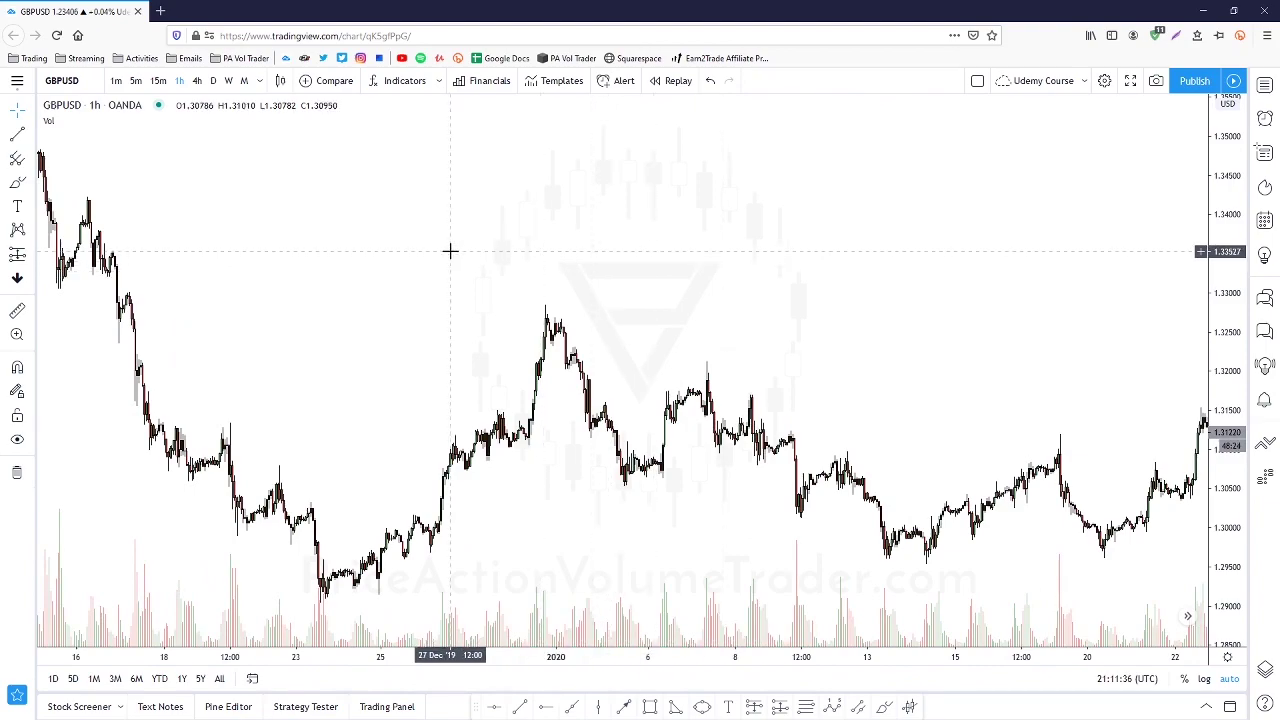
mouse_move(418, 250)
mouse_down()
mouse_move(1077, 249)
mouse_move(506, 254)
mouse_up()
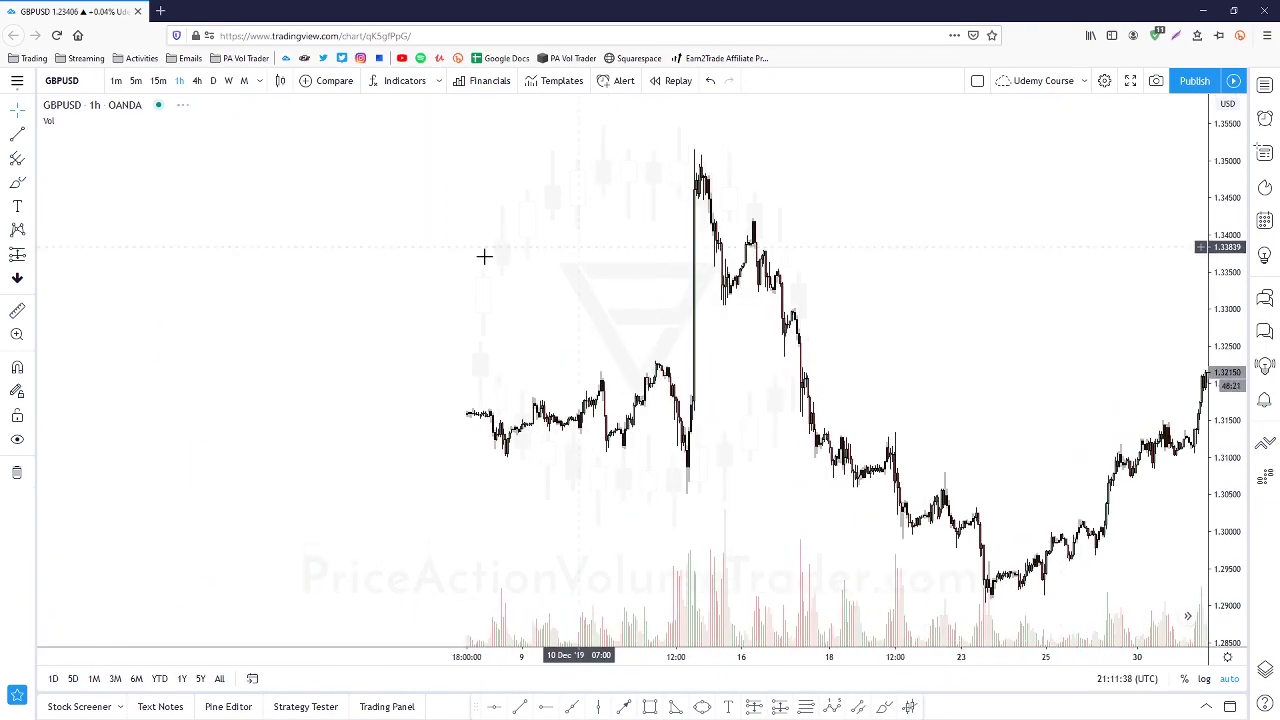
drag(394, 269, 1052, 163)
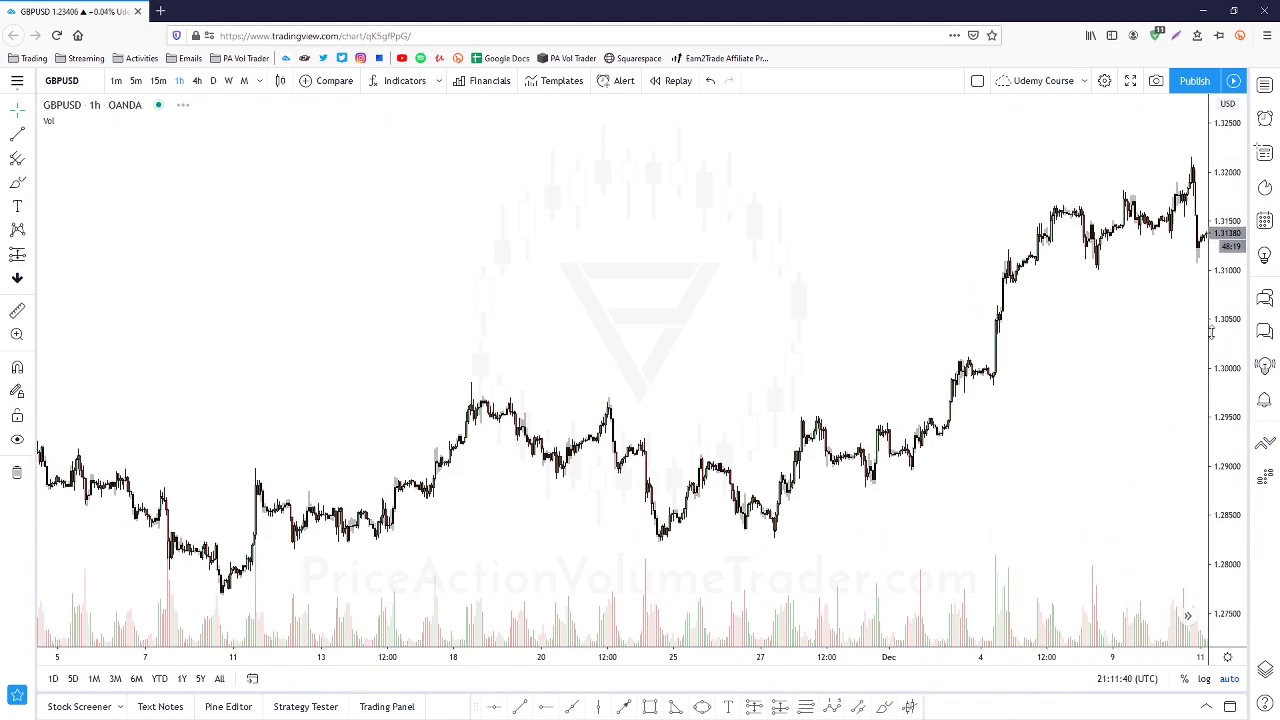
drag(700, 241, 718, 241)
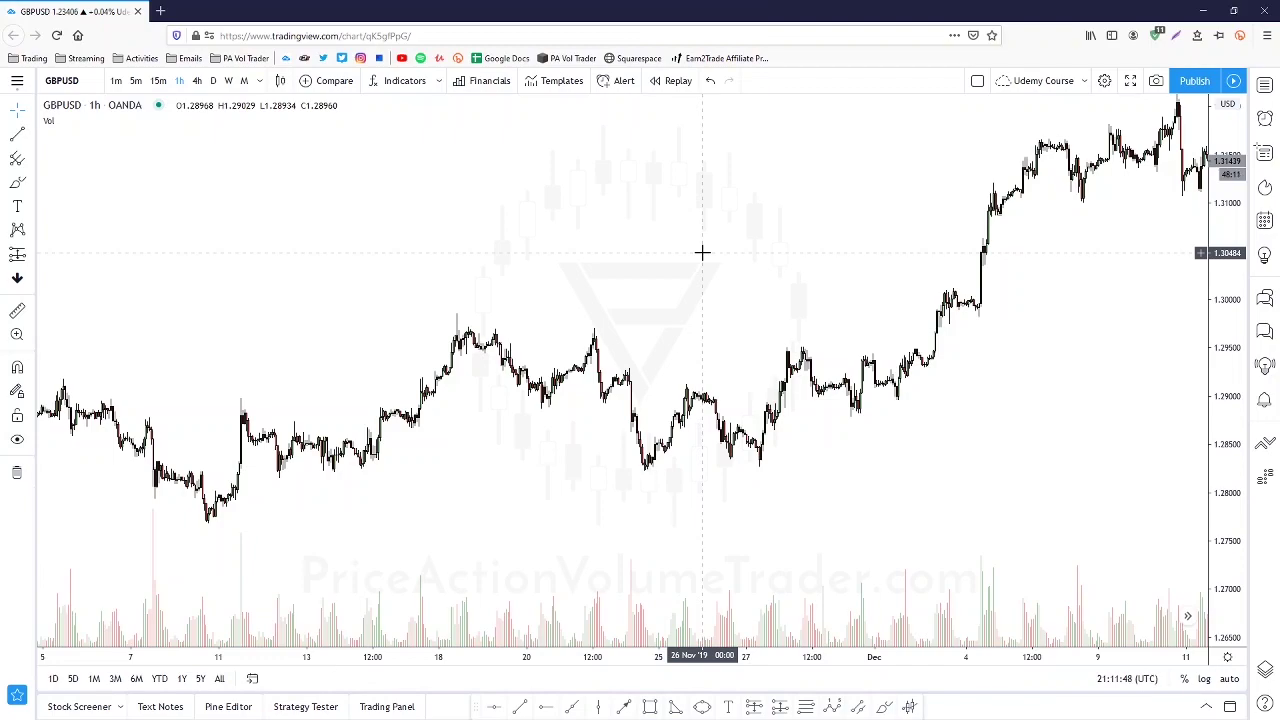
Continue searching the GBPUSD history from November back to August 2019 for a pattern example
drag(183, 243, 926, 243)
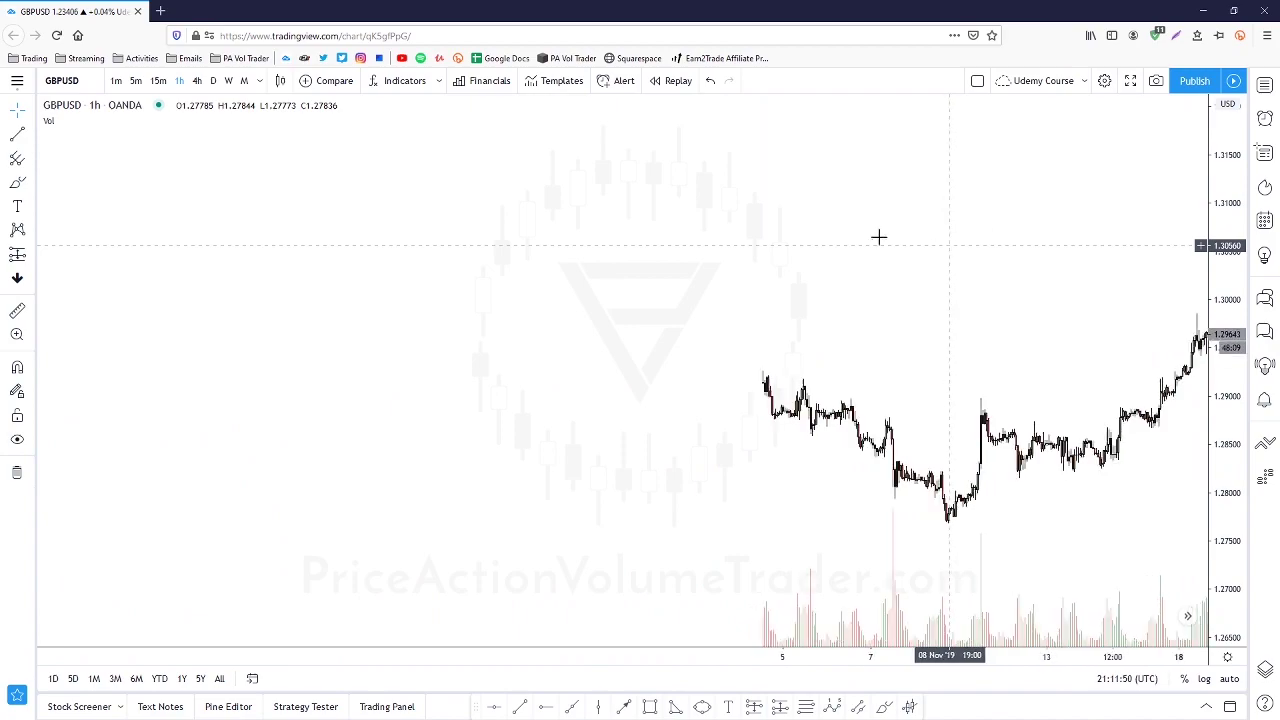
drag(425, 203, 1099, 97)
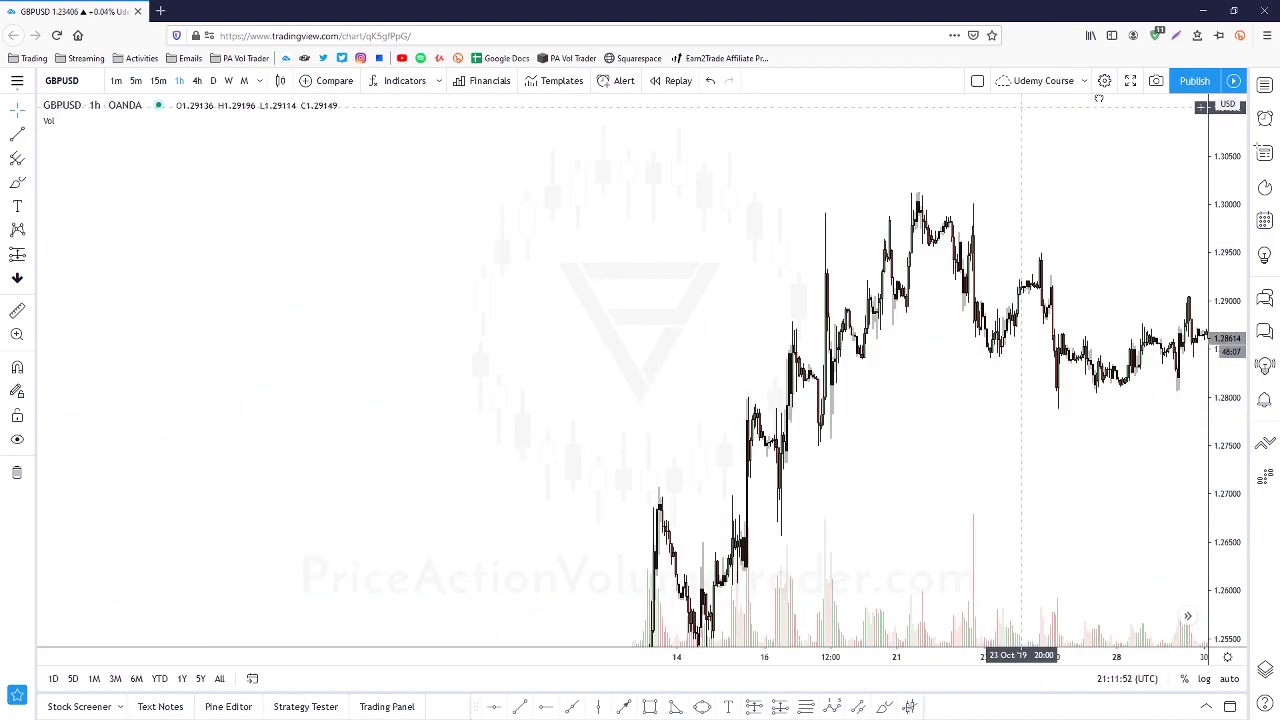
drag(555, 360, 803, 90)
drag(694, 211, 678, 76)
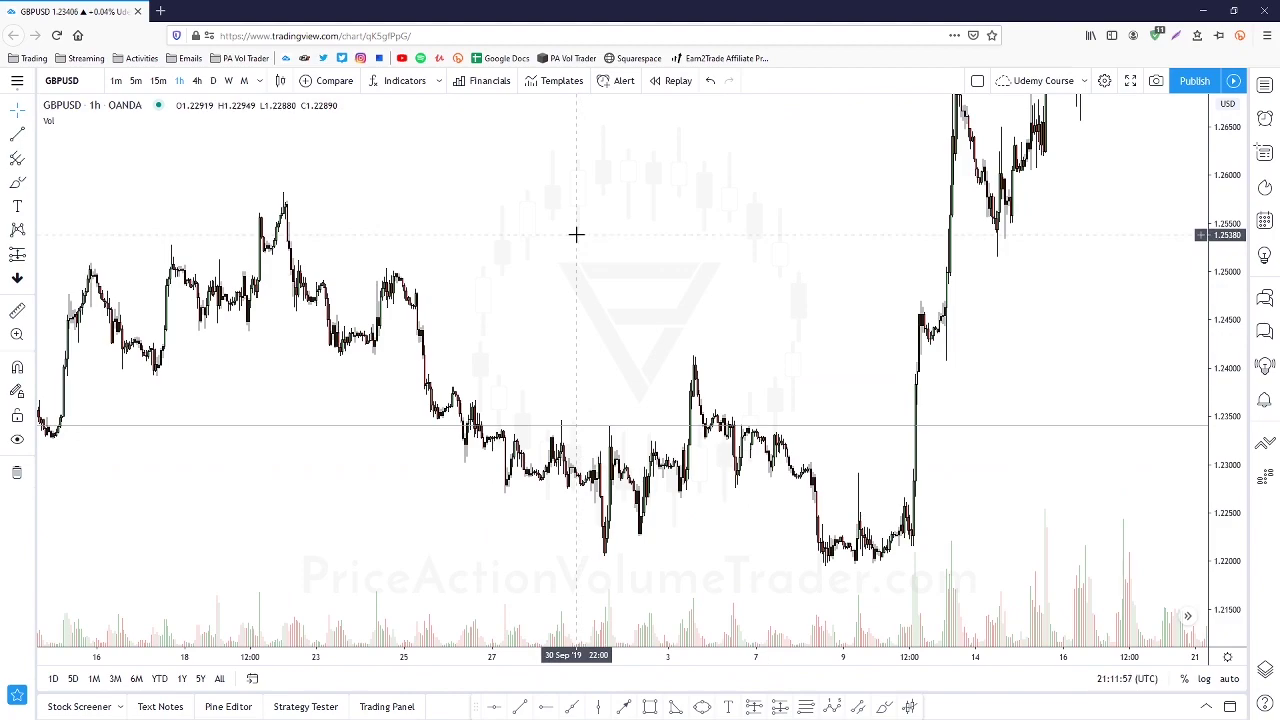
drag(572, 234, 797, 249)
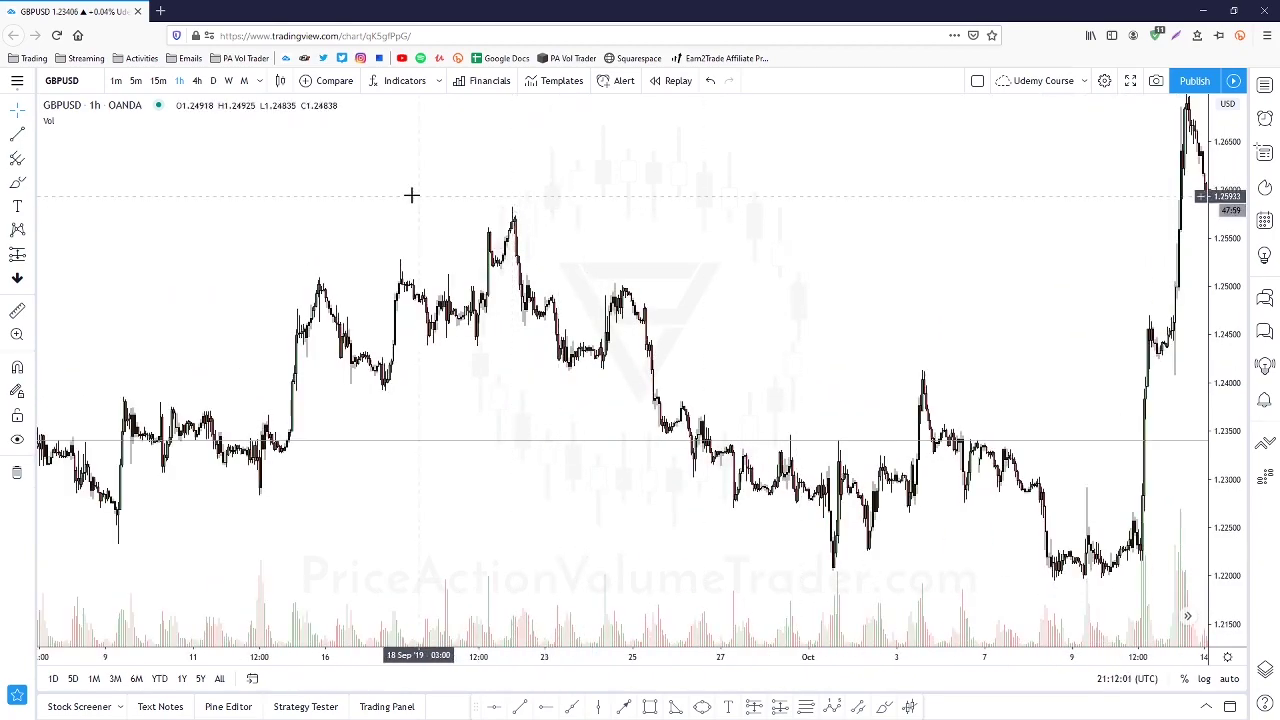
drag(411, 194, 903, 191)
drag(660, 241, 737, 97)
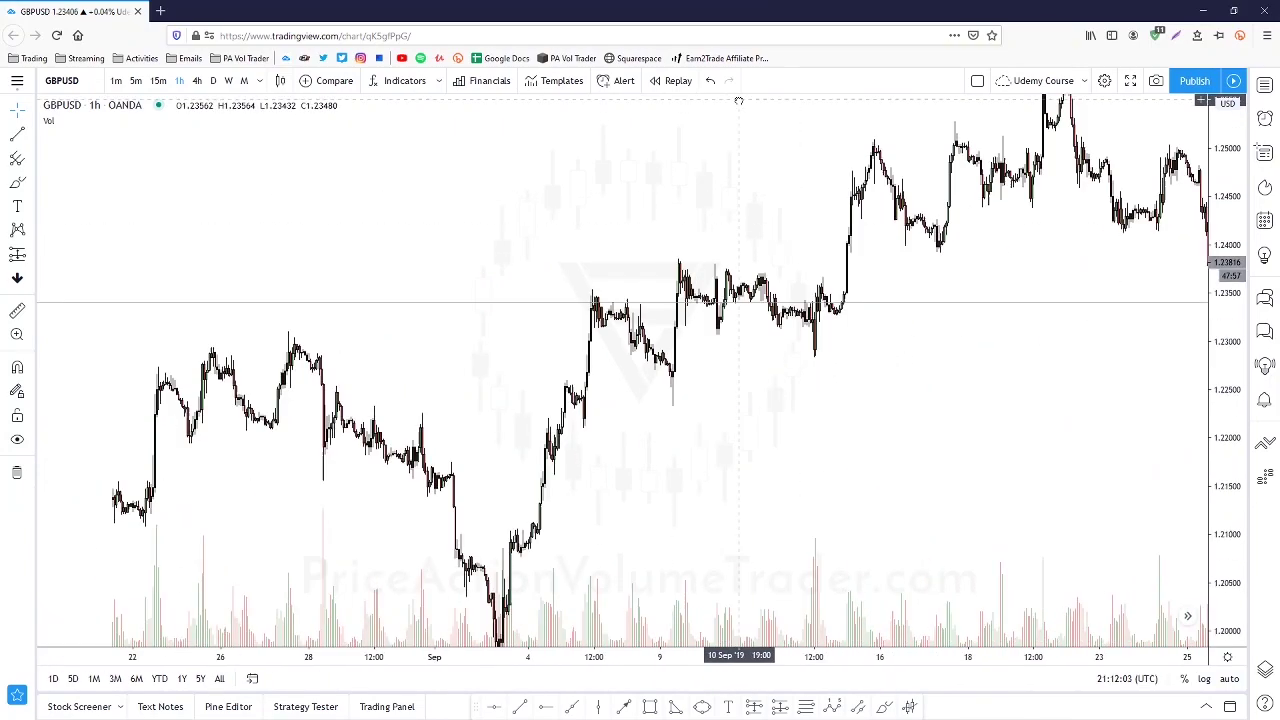
drag(549, 280, 786, 160)
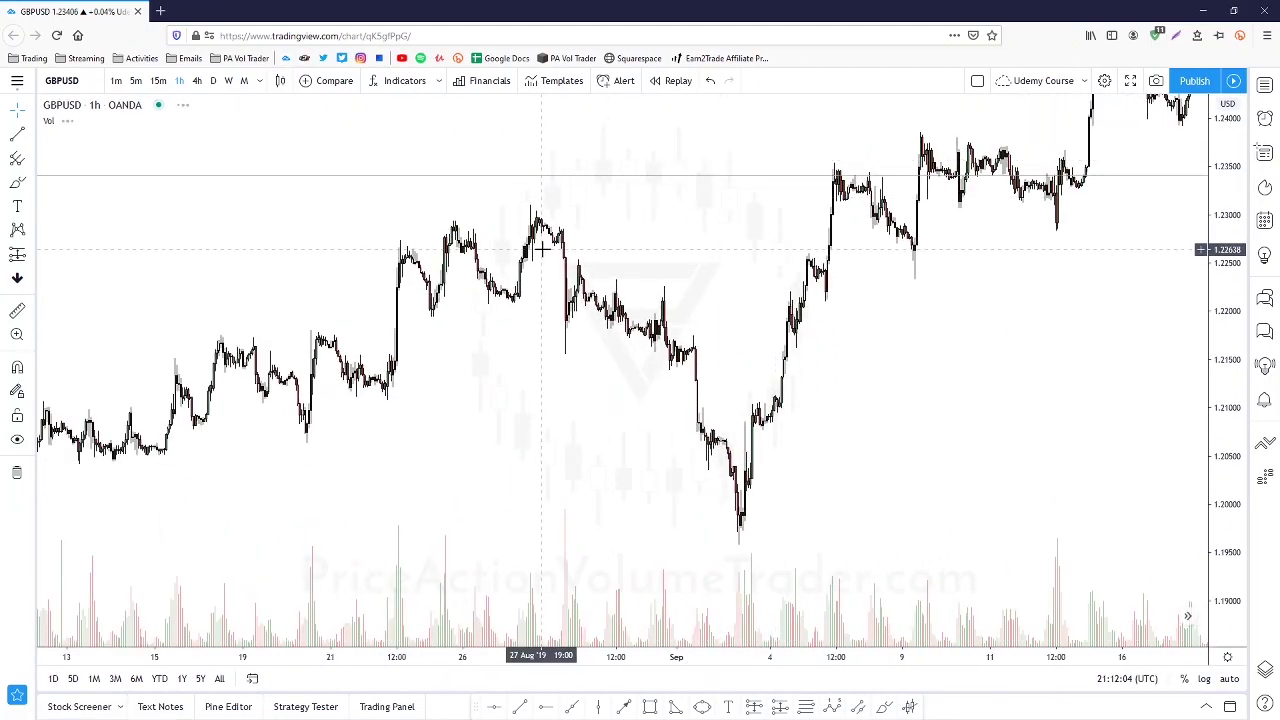
drag(729, 262, 607, 334)
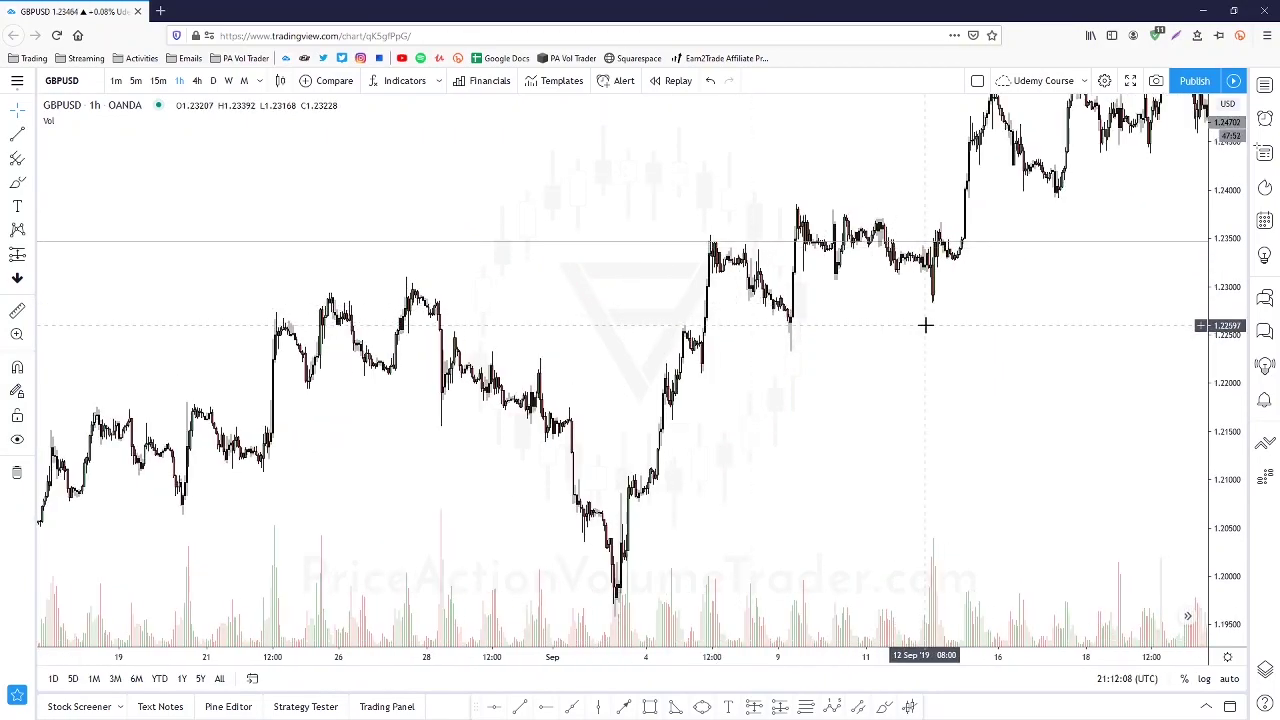
Examine the GBPUSD price swings between late August and early October 2019 for a head and shoulders formation
drag(1021, 375, 718, 423)
scroll(719, 423, up, 1)
scroll(710, 420, down, 2)
drag(795, 403, 950, 414)
scroll(953, 413, up, 4)
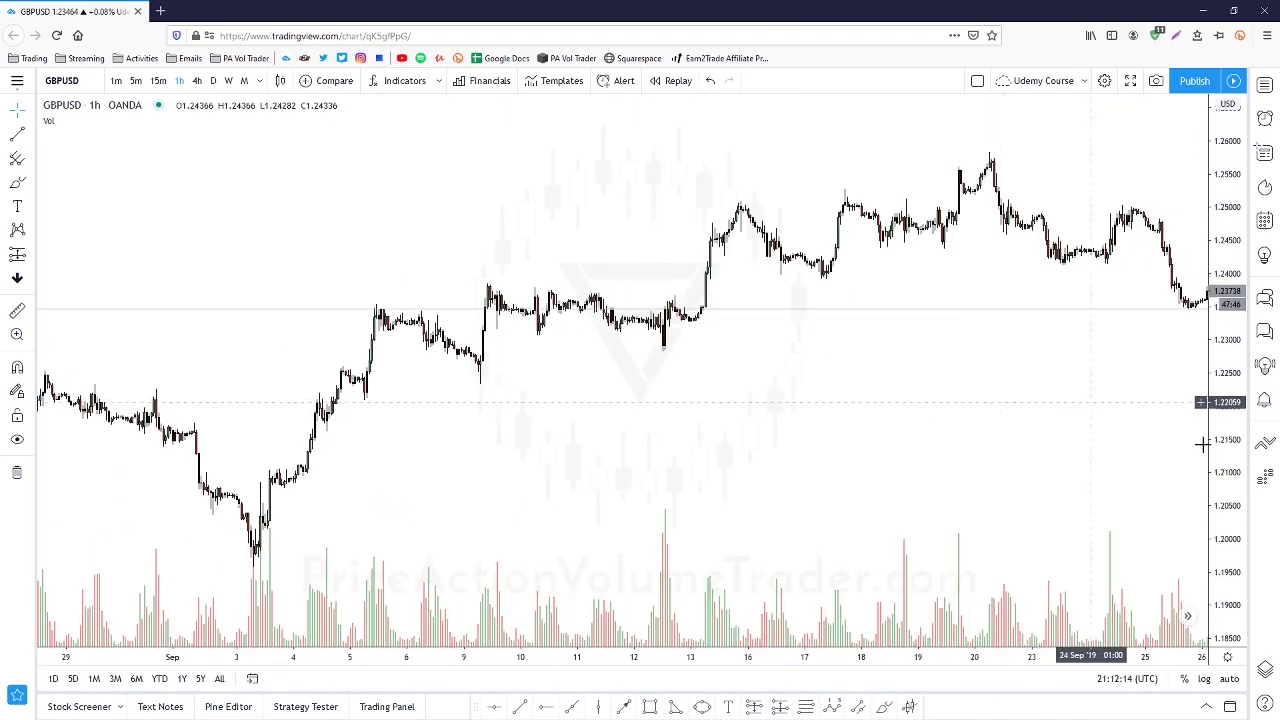
drag(1234, 529, 1222, 481)
drag(820, 466, 1022, 432)
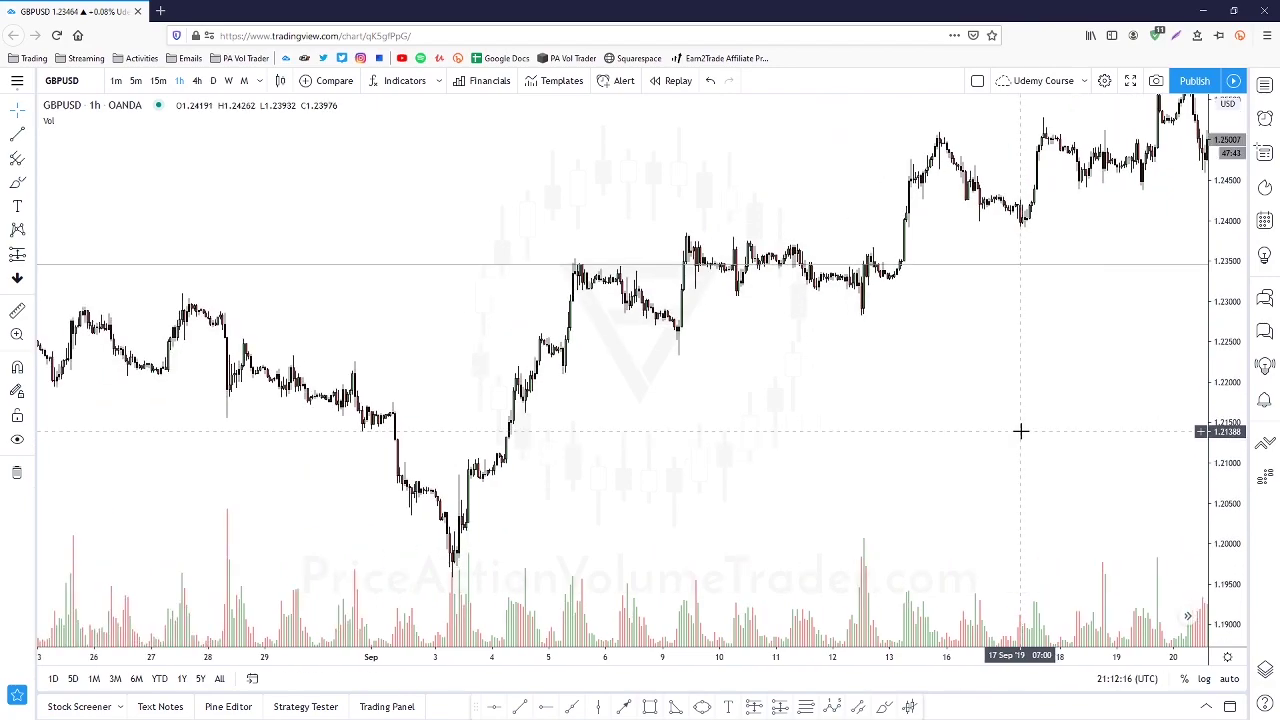
scroll(1021, 431, down, 1)
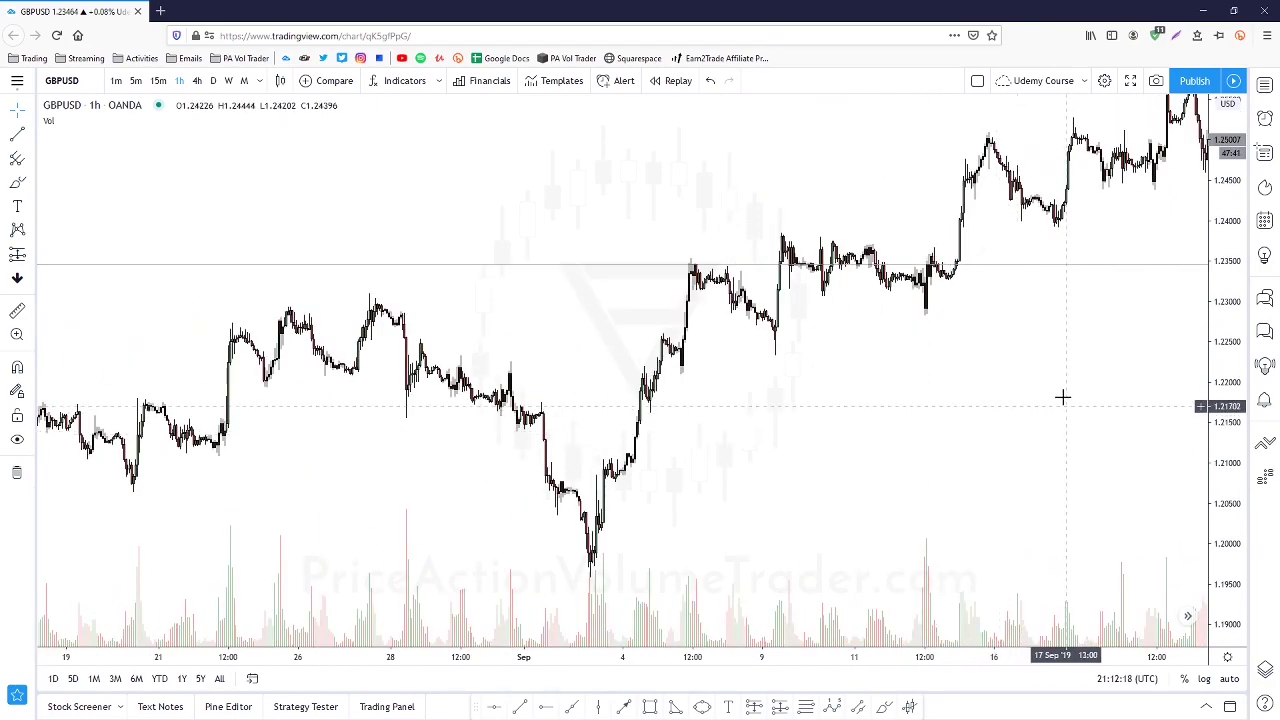
scroll(1060, 394, down, 1)
scroll(515, 477, down, 1)
drag(900, 470, 670, 544)
drag(1003, 349, 738, 320)
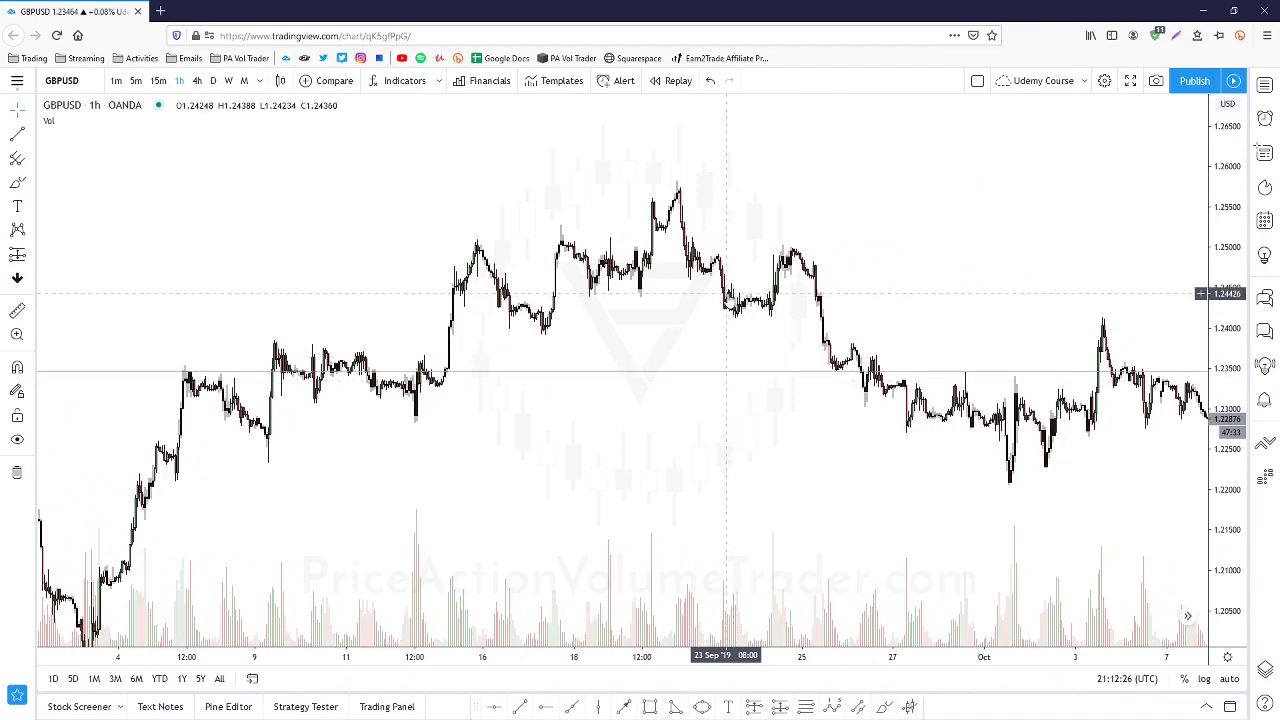
Draw an upward arrow with the Brush above the September 2019 uptrend leading into the pattern
drag(756, 200, 789, 263)
scroll(789, 263, up, 1)
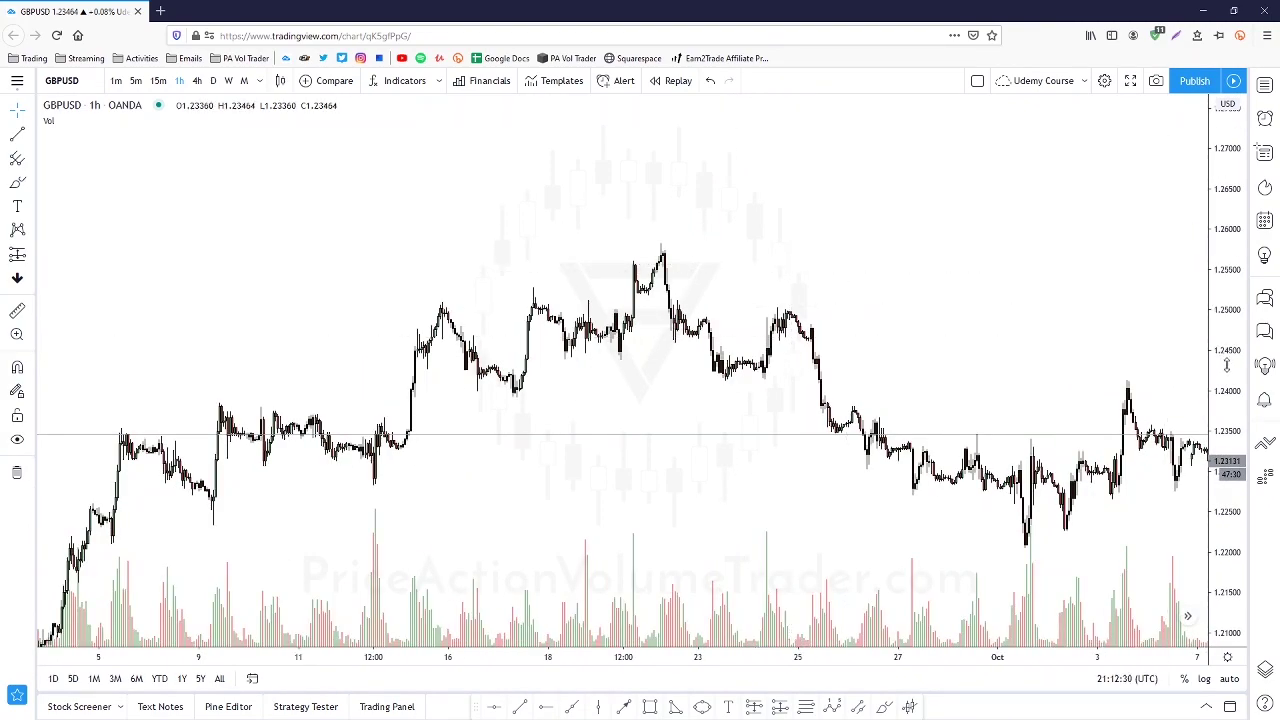
drag(1222, 342, 1200, 203)
mouse_move(1123, 226)
mouse_down()
mouse_move(1020, 246)
mouse_move(1123, 230)
mouse_up()
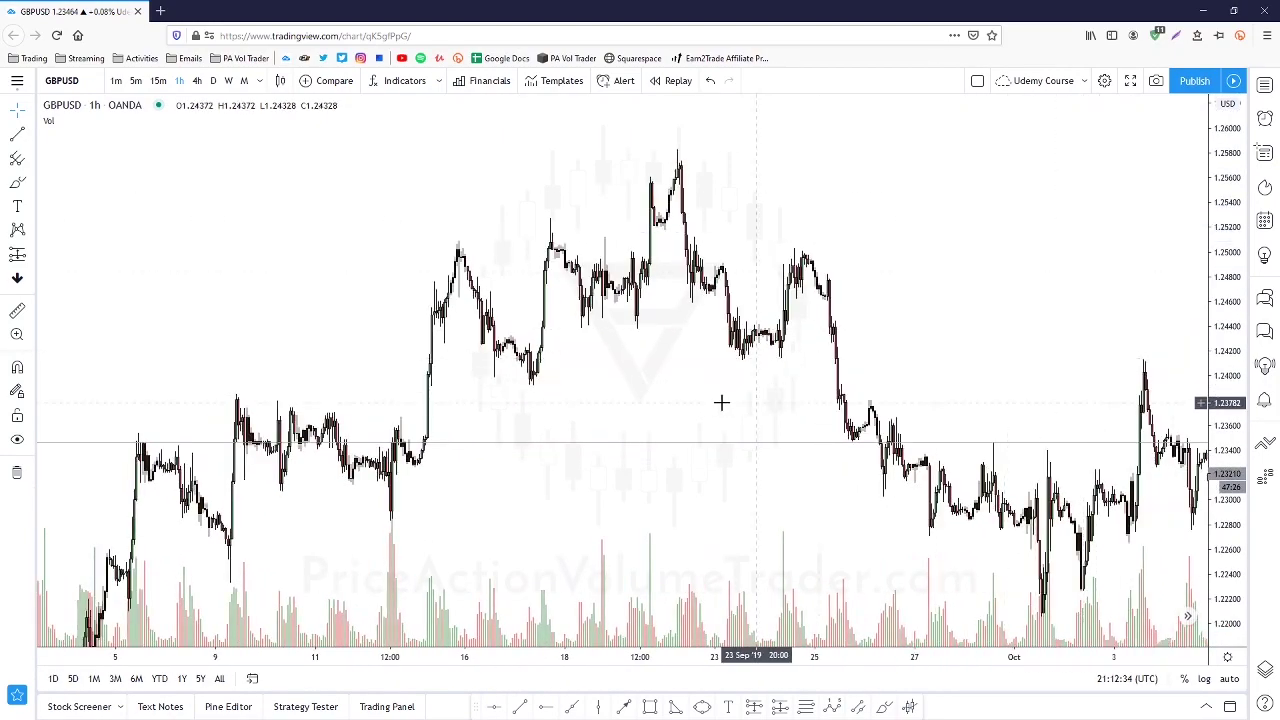
drag(720, 393, 709, 371)
scroll(706, 373, down, 1)
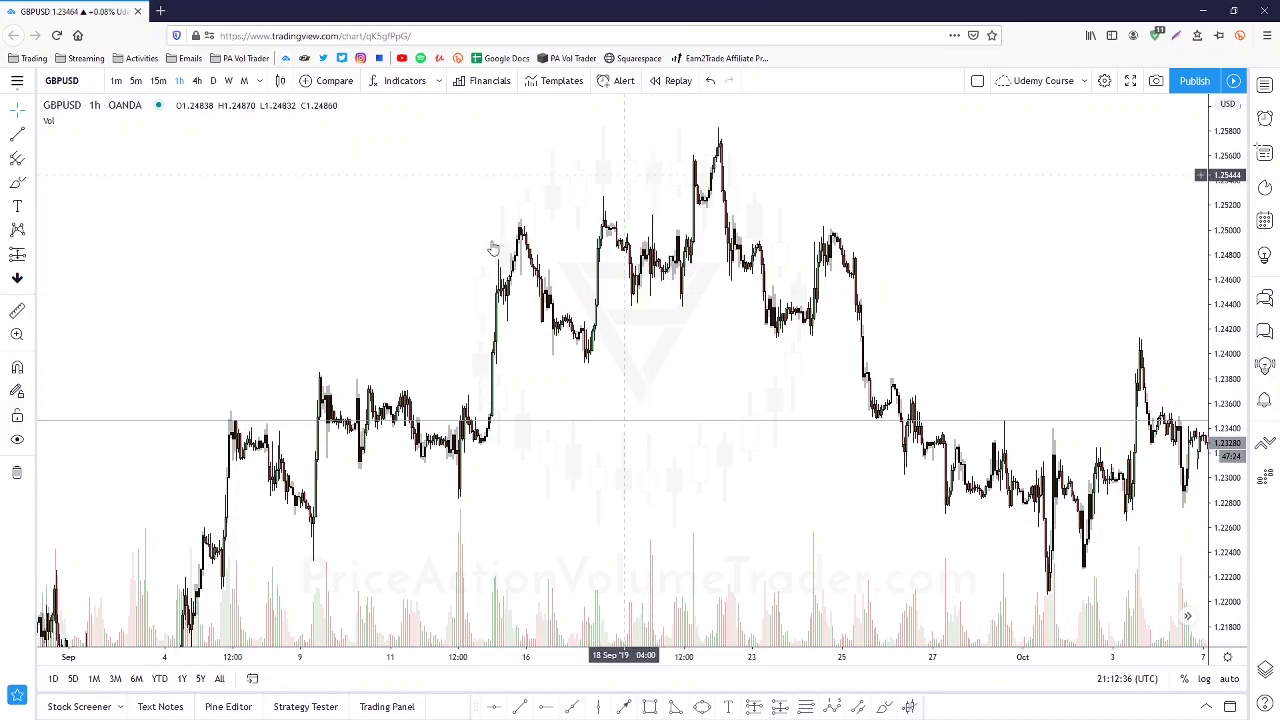
scroll(435, 287, up, 2)
drag(437, 287, 549, 287)
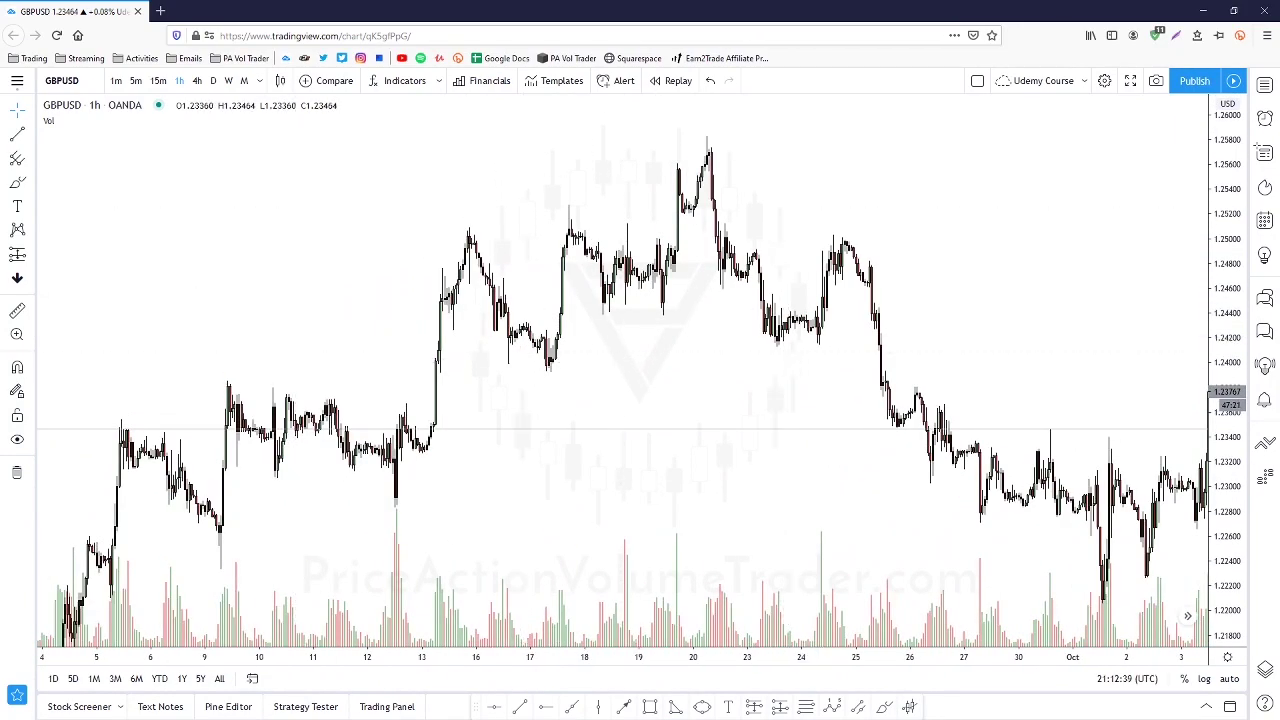
click(17, 182)
drag(182, 403, 209, 383)
drag(546, 175, 600, 145)
mouse_move(486, 177)
mouse_down()
mouse_move(623, 129)
mouse_move(614, 200)
mouse_up()
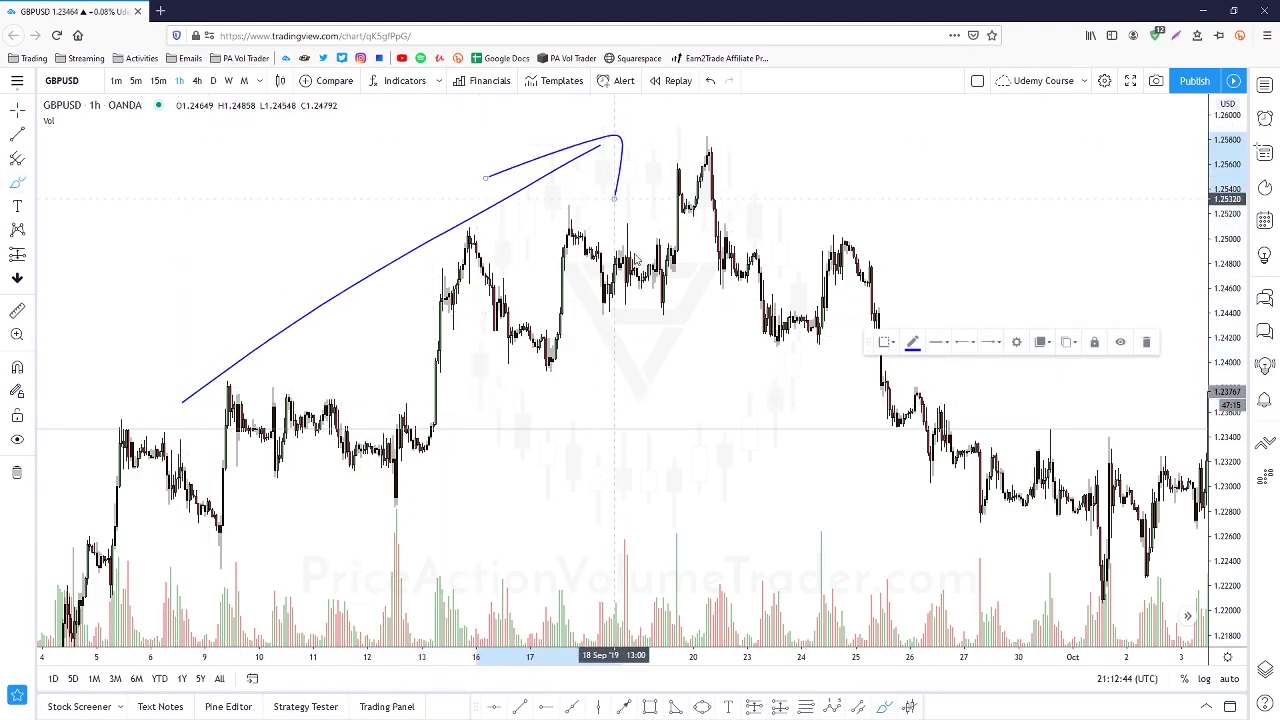
Try to load the saved chart layout "Udemy Course Ex"
drag(720, 337, 774, 397)
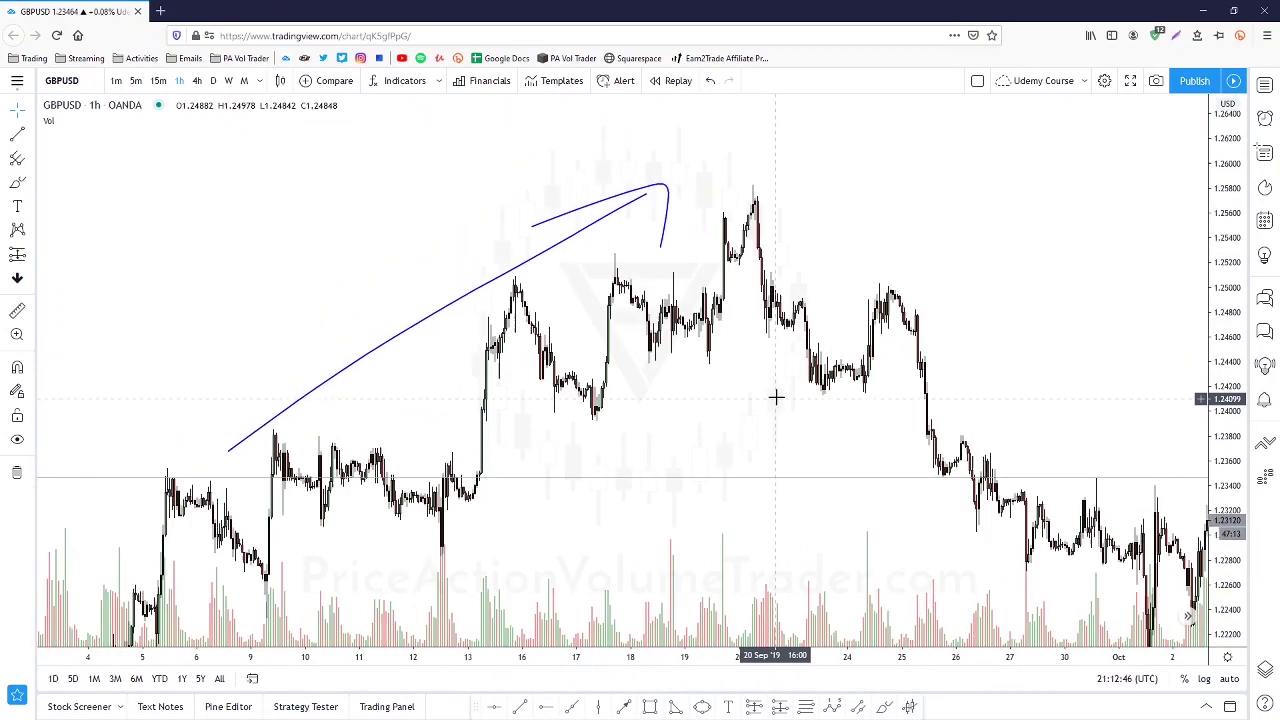
scroll(867, 391, up, 1)
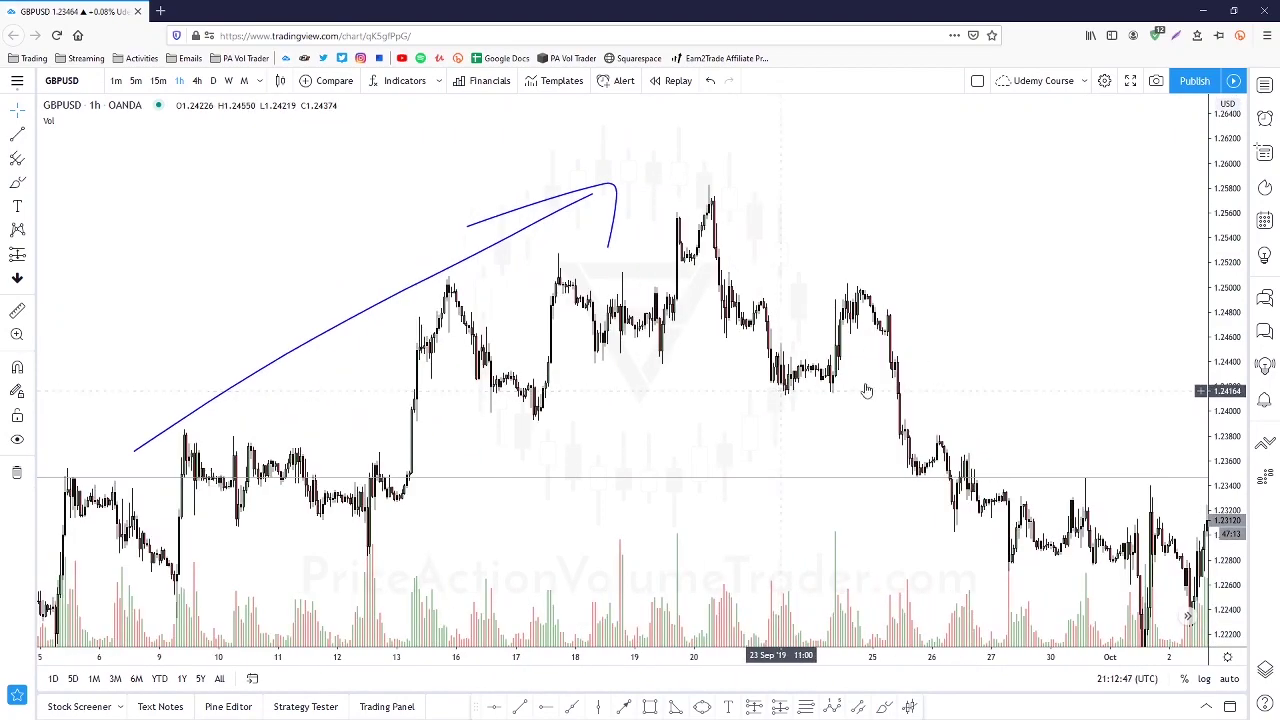
click(1087, 82)
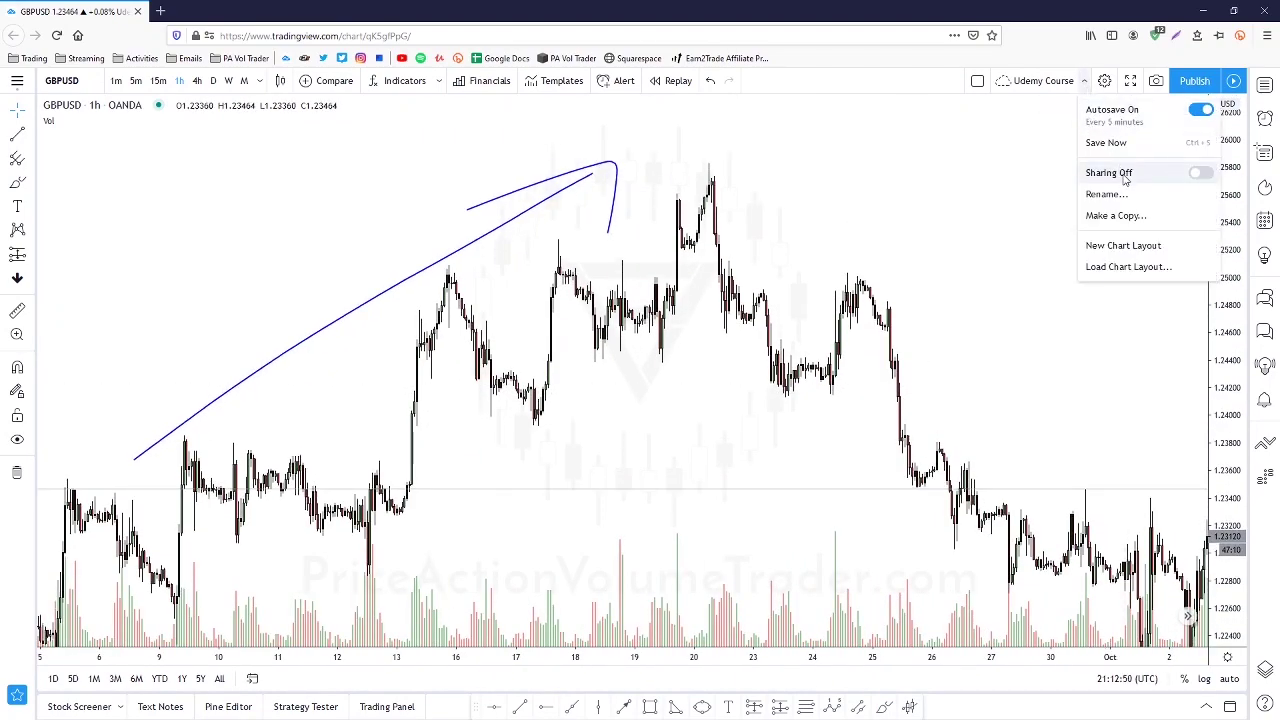
click(1128, 267)
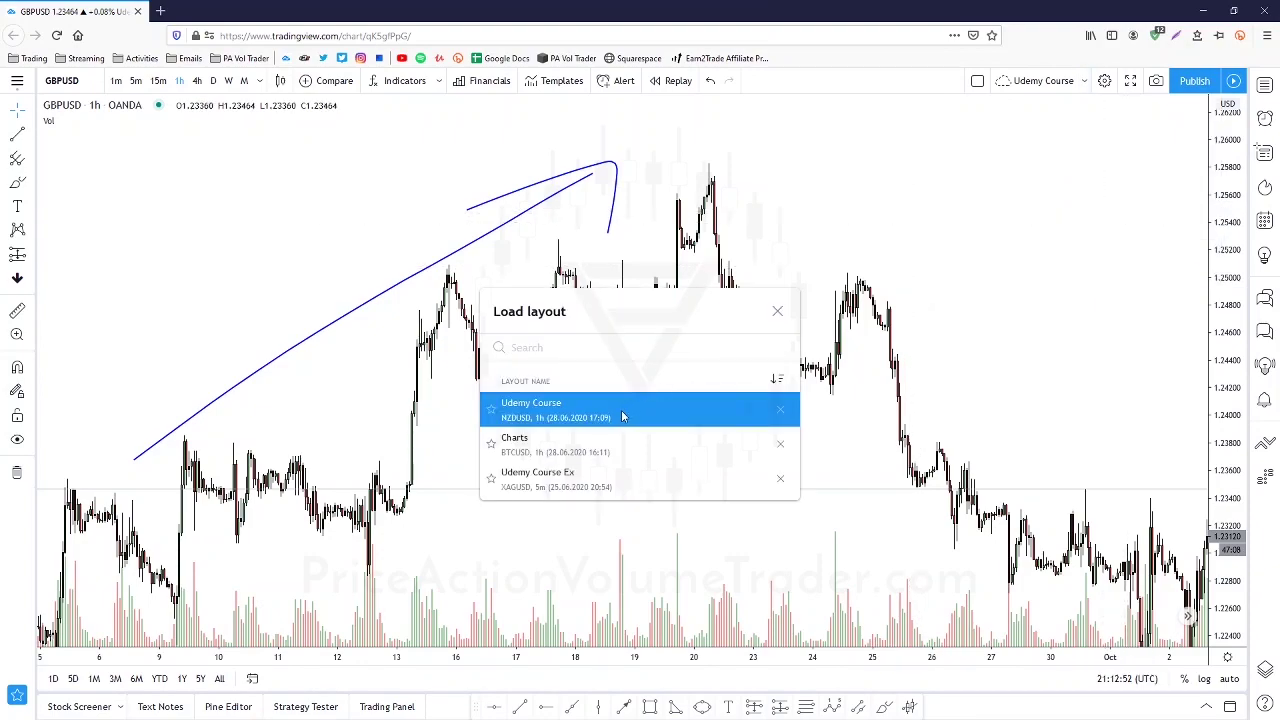
click(576, 481)
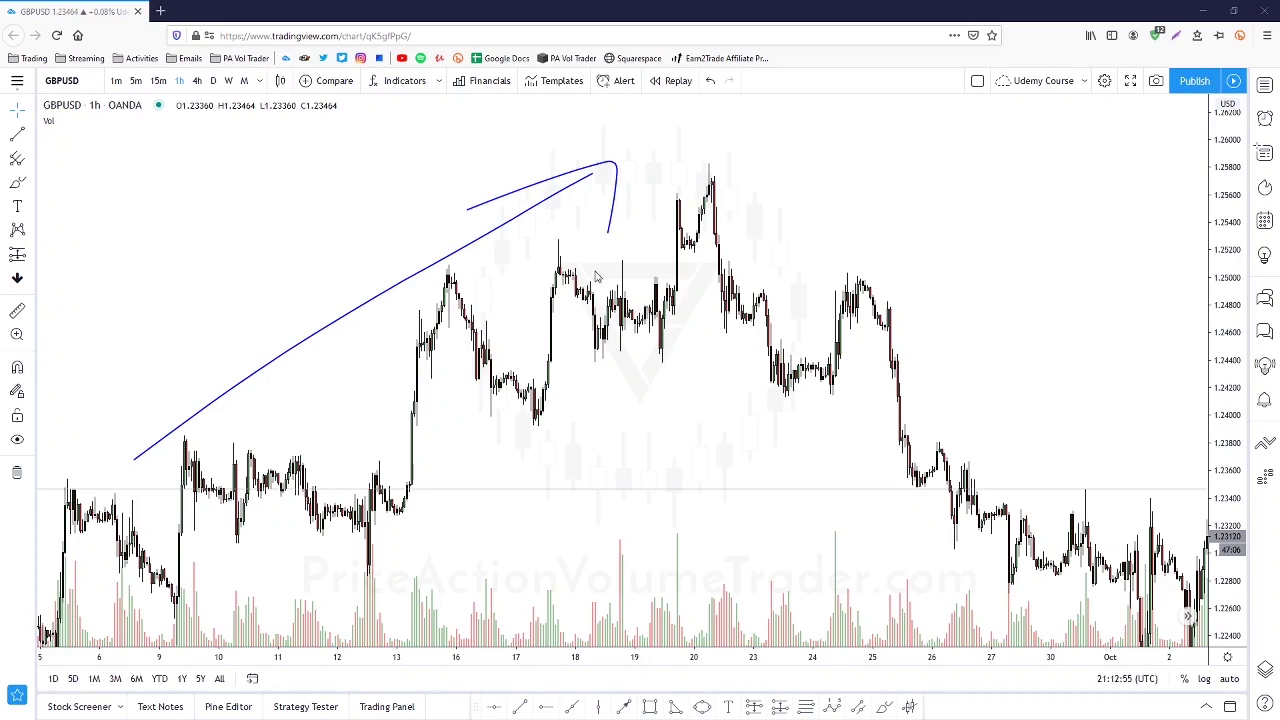
Draw Brush arcs over the head peak at 20 September and the left shoulder at 18 September
drag(822, 213, 840, 219)
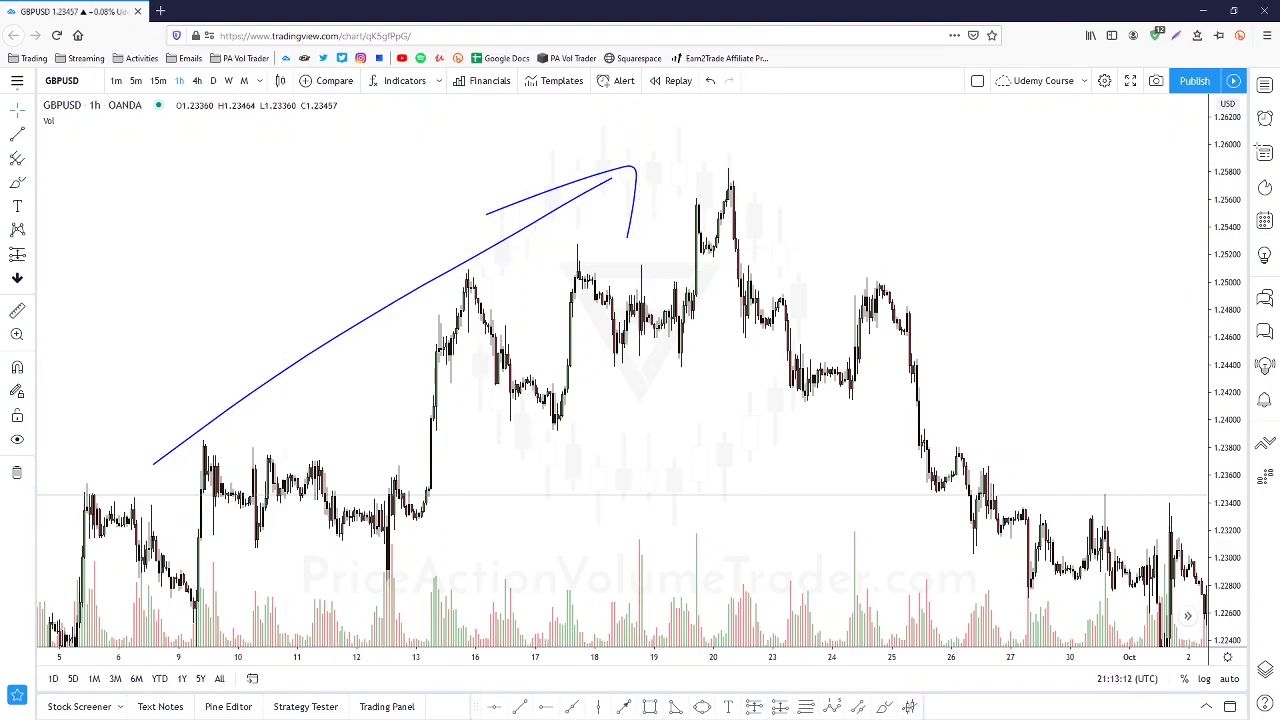
drag(860, 218, 822, 219)
click(17, 182)
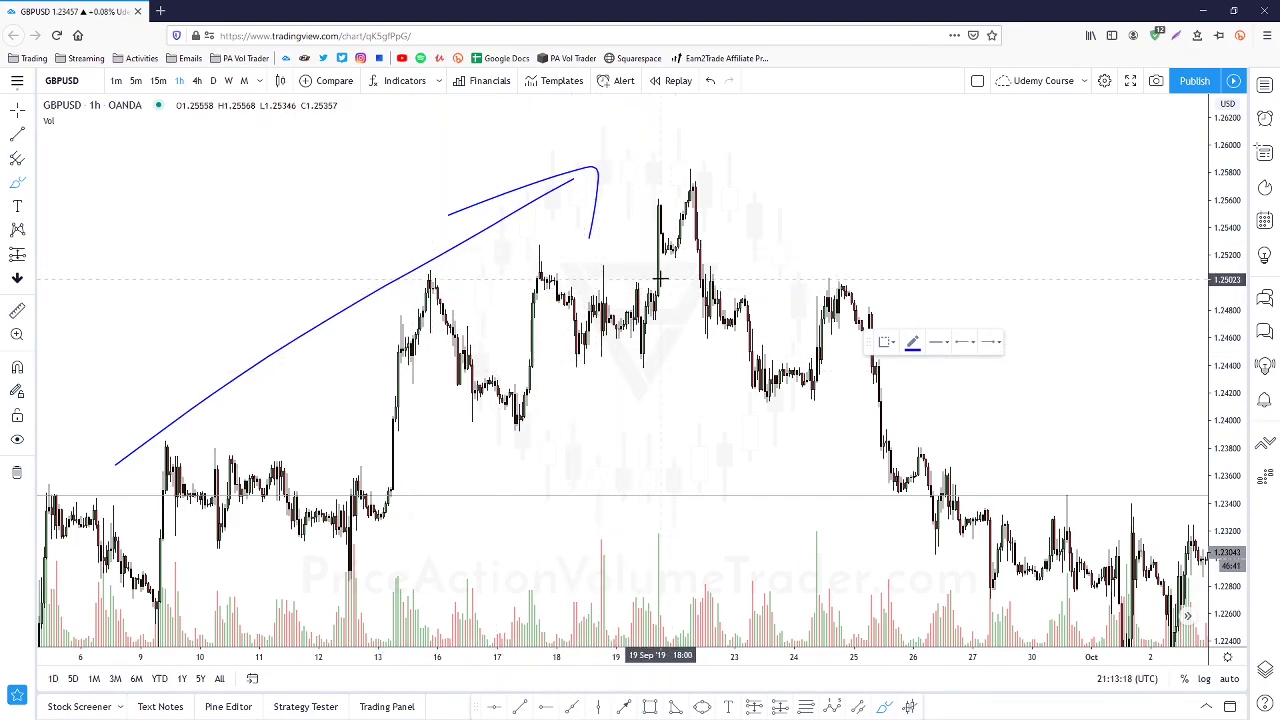
mouse_move(651, 194)
mouse_down()
mouse_move(666, 151)
mouse_move(725, 178)
mouse_up()
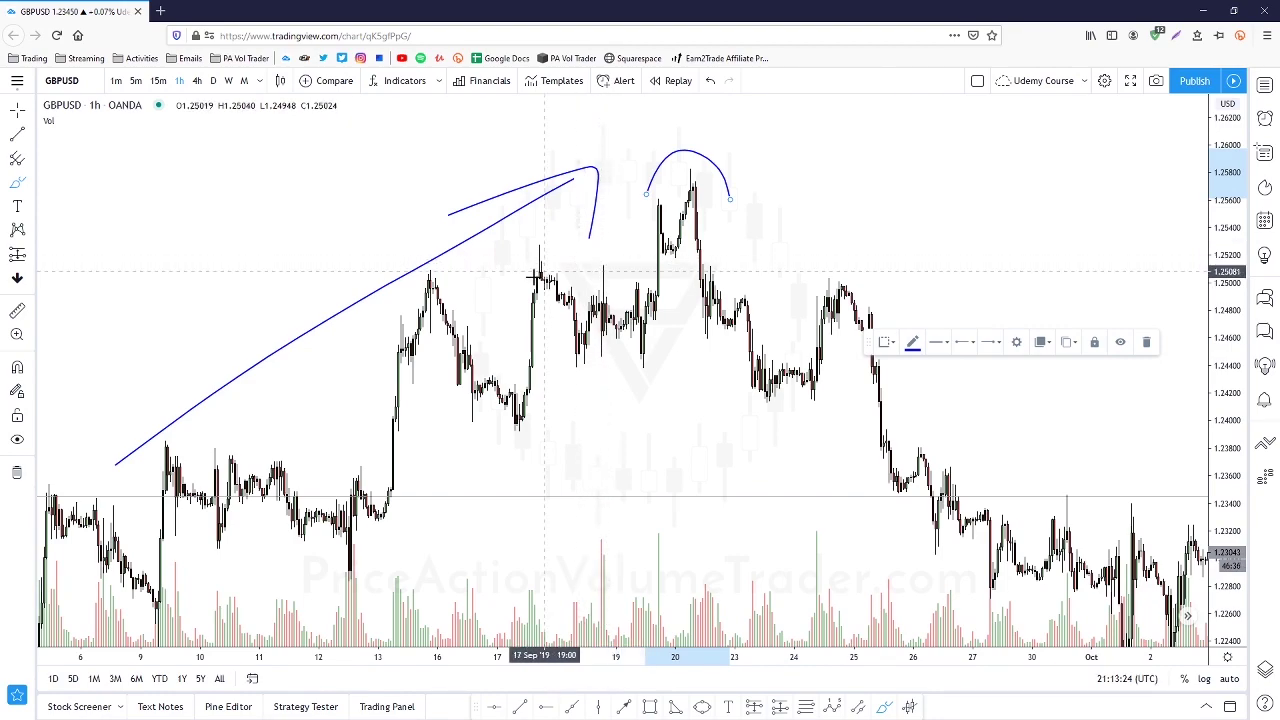
mouse_move(527, 270)
mouse_down()
mouse_move(606, 266)
mouse_move(626, 285)
mouse_up()
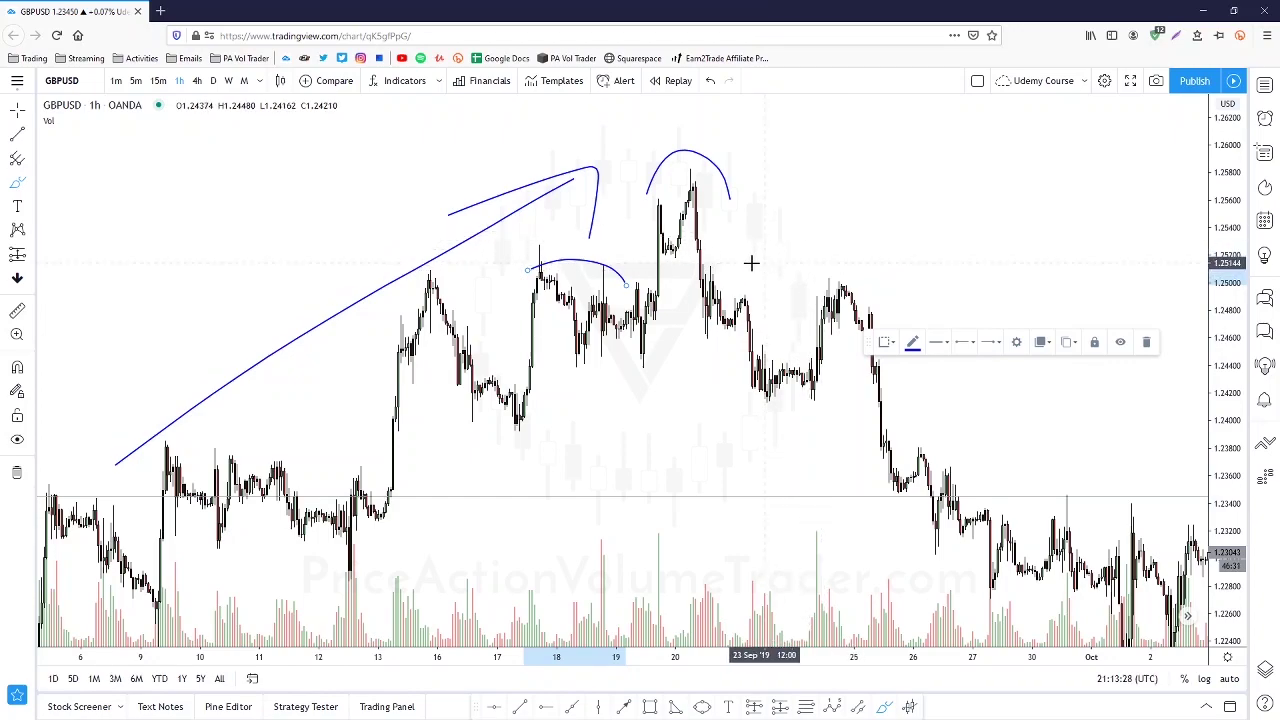
Undo the wide left shoulder arc and draw smaller Brush arcs over the 19 September left shoulder and the right shoulder
click(710, 80)
drag(619, 296, 648, 270)
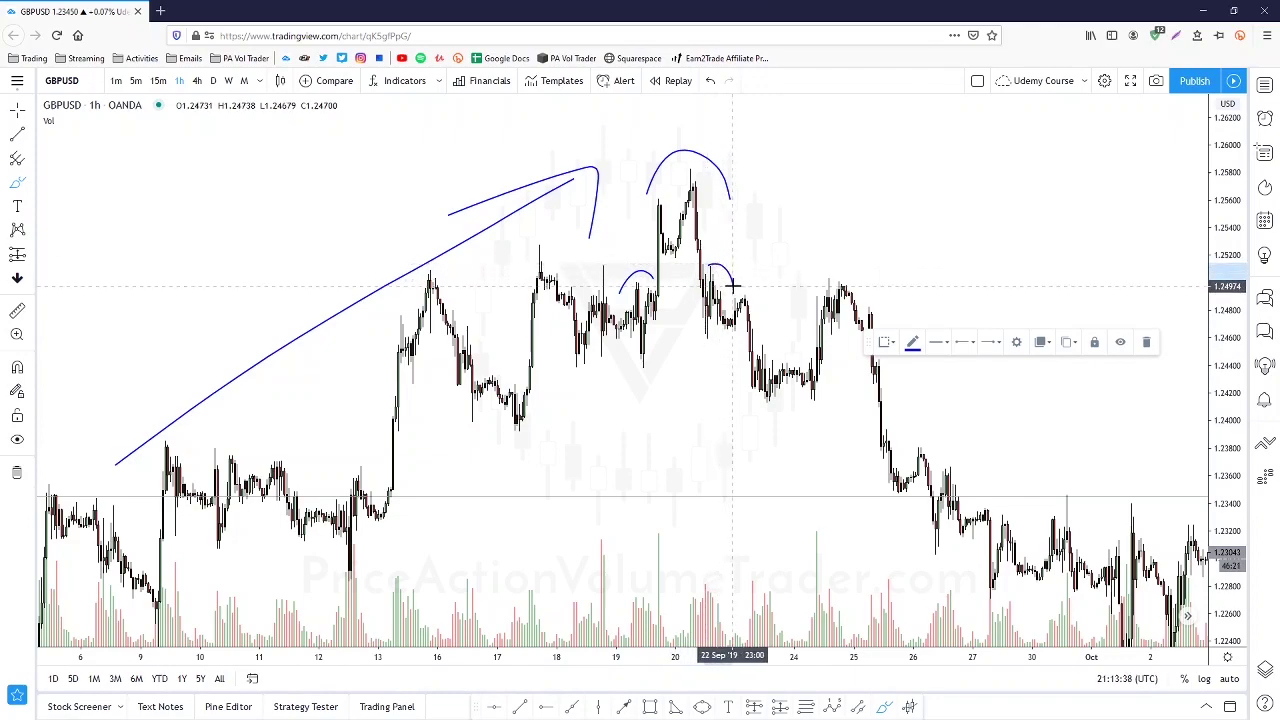
drag(733, 287, 733, 289)
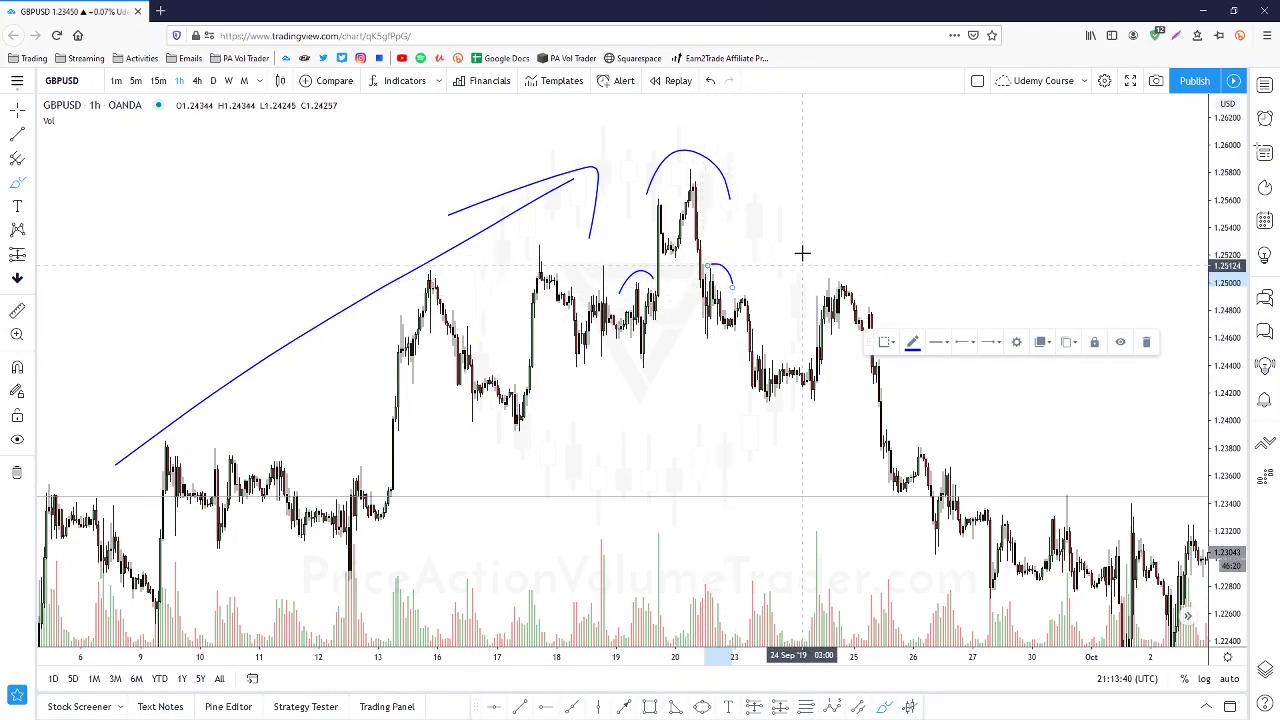
click(800, 215)
Underline the left shoulder's 19 September low with the Brush and put a cross above the right shoulder's high
scroll(791, 214, up, 3)
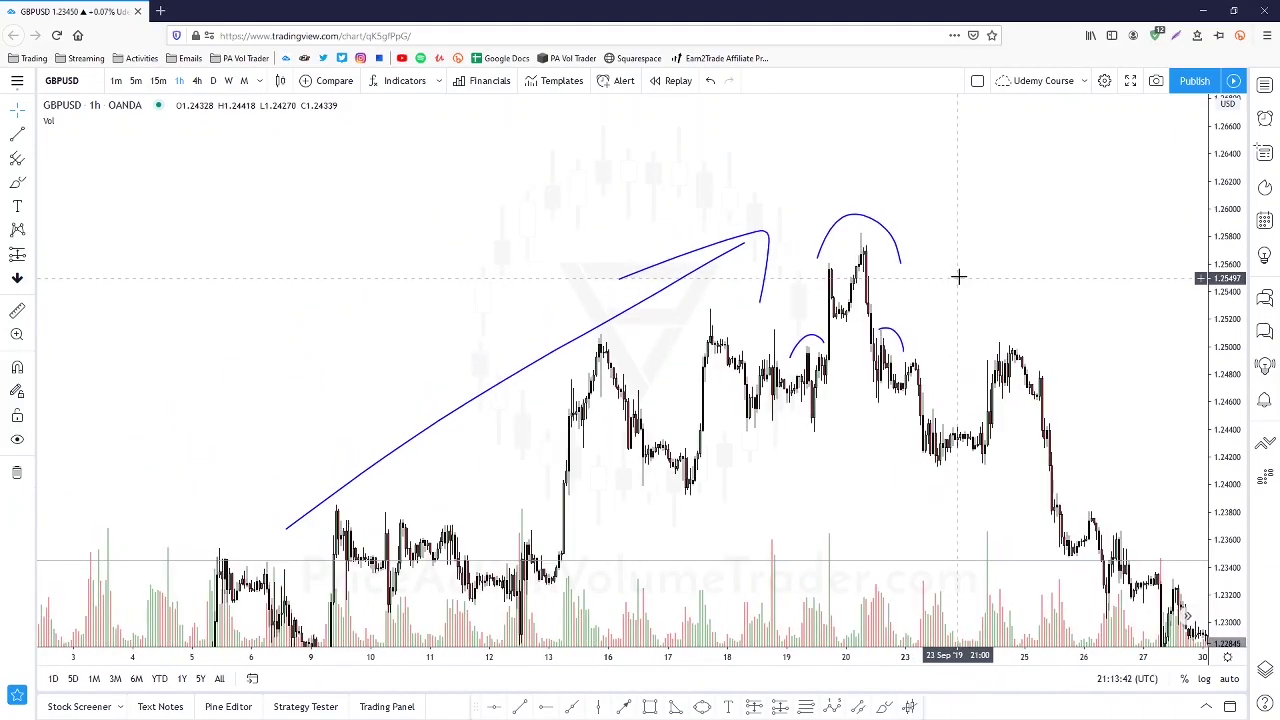
scroll(951, 257, up, 4)
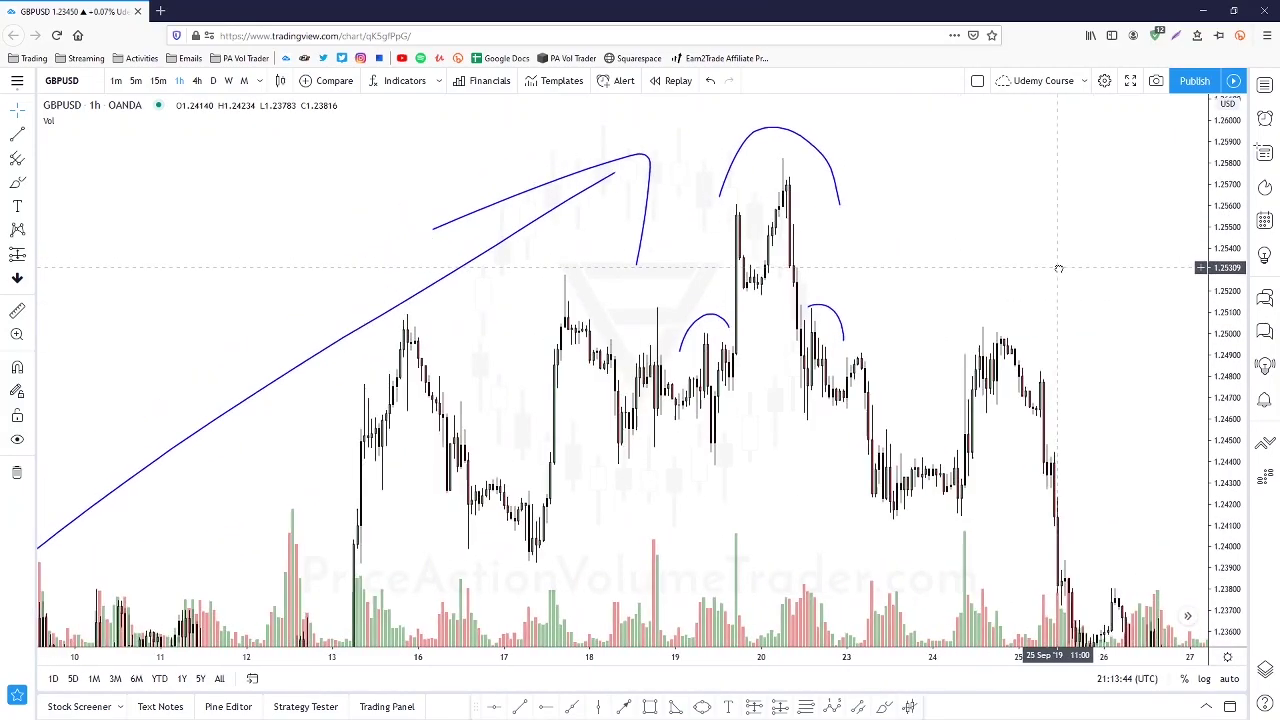
scroll(1056, 265, down, 2)
scroll(1060, 265, up, 4)
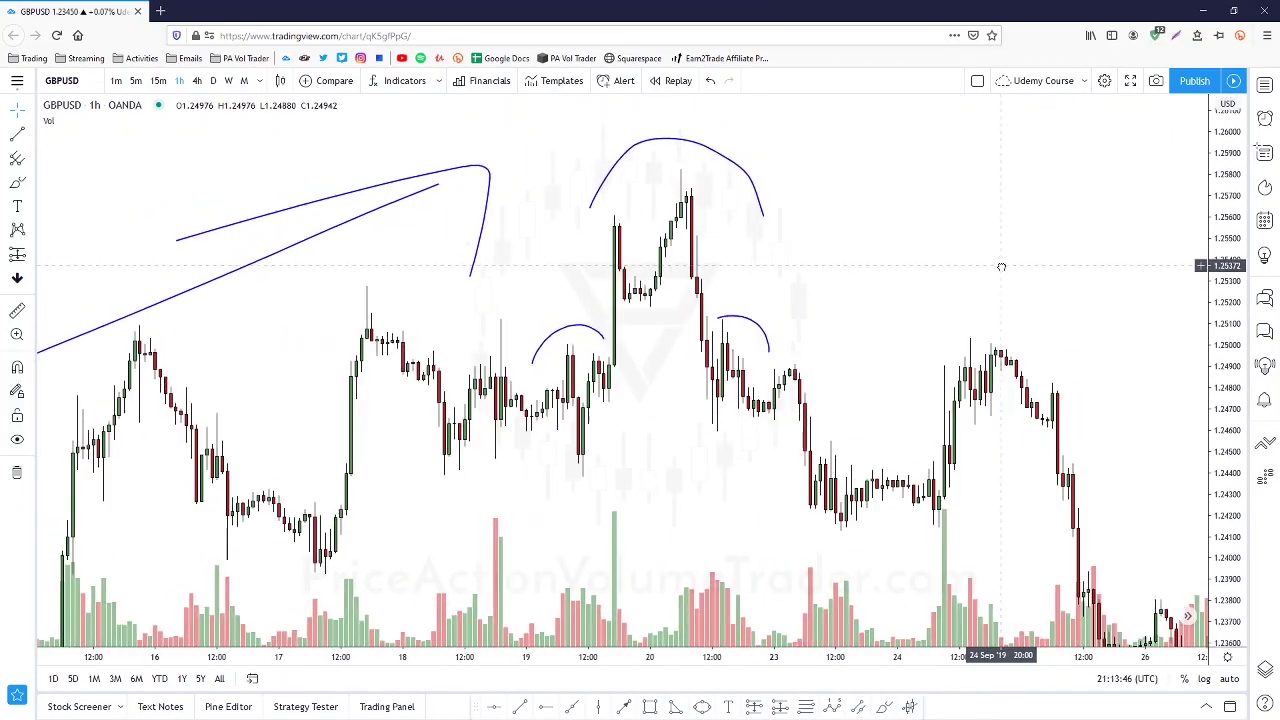
drag(992, 259, 957, 247)
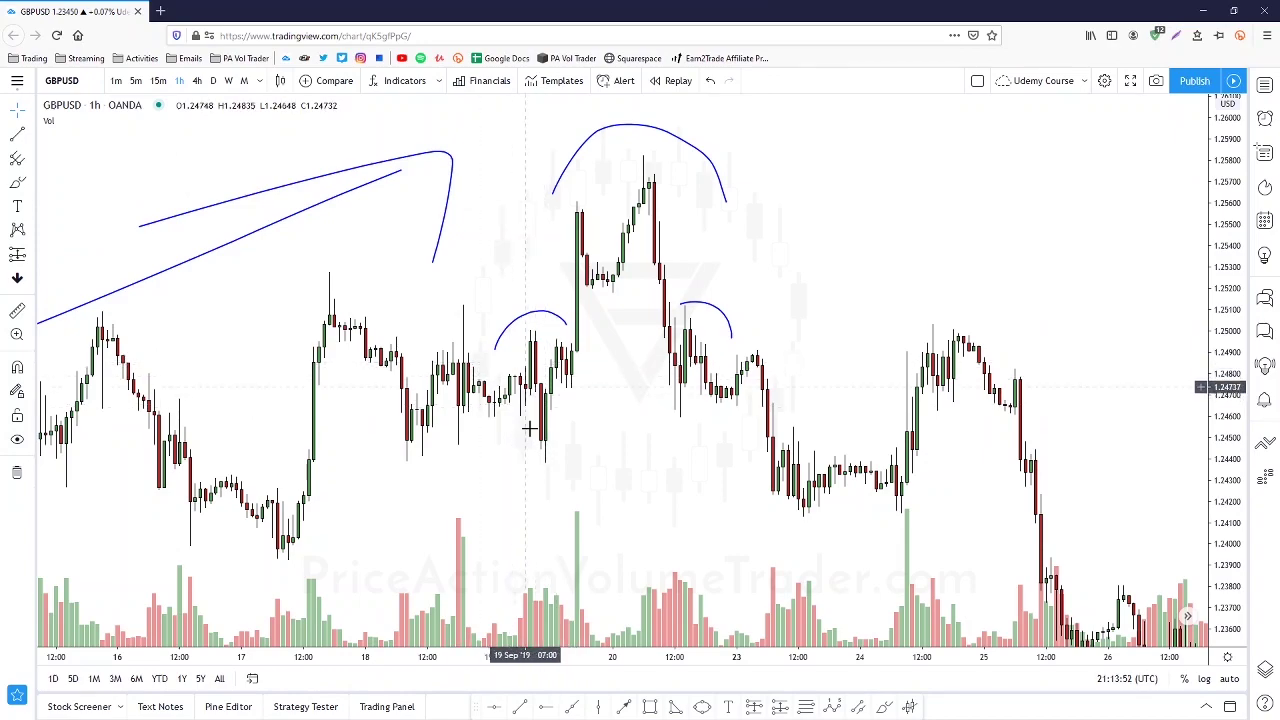
drag(783, 236, 806, 207)
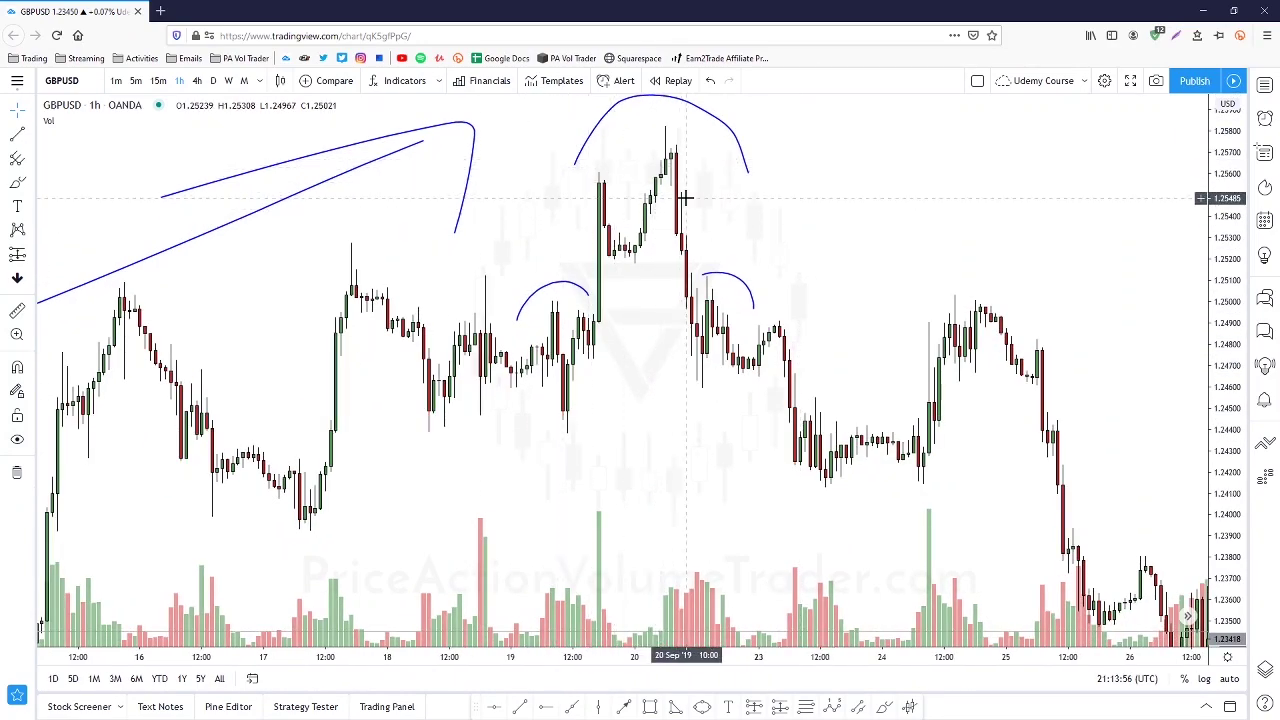
click(18, 185)
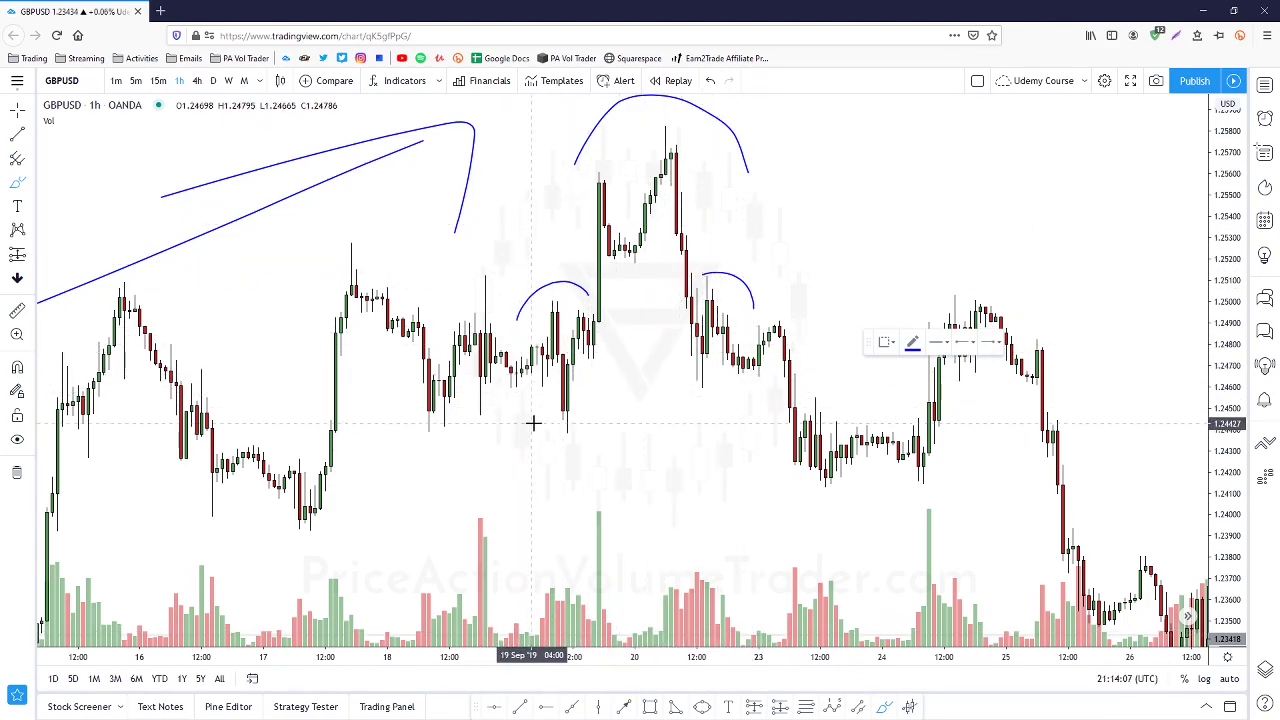
drag(537, 423, 590, 422)
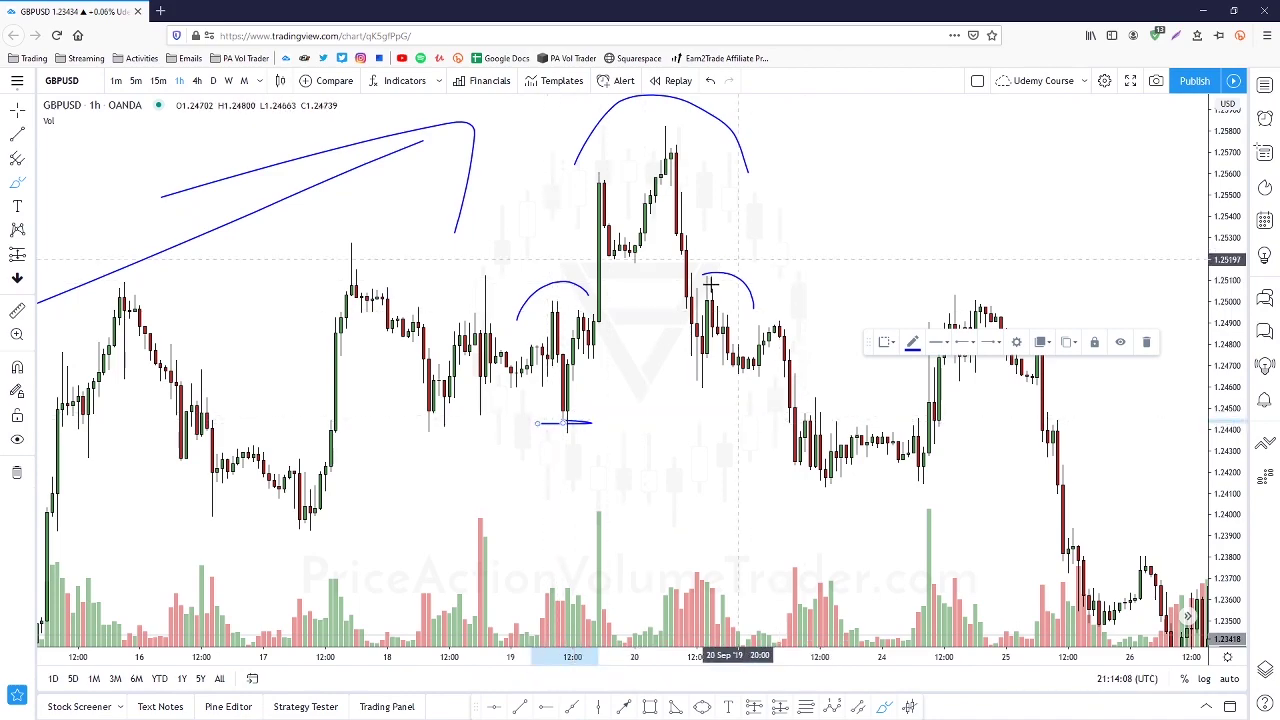
drag(703, 262, 730, 257)
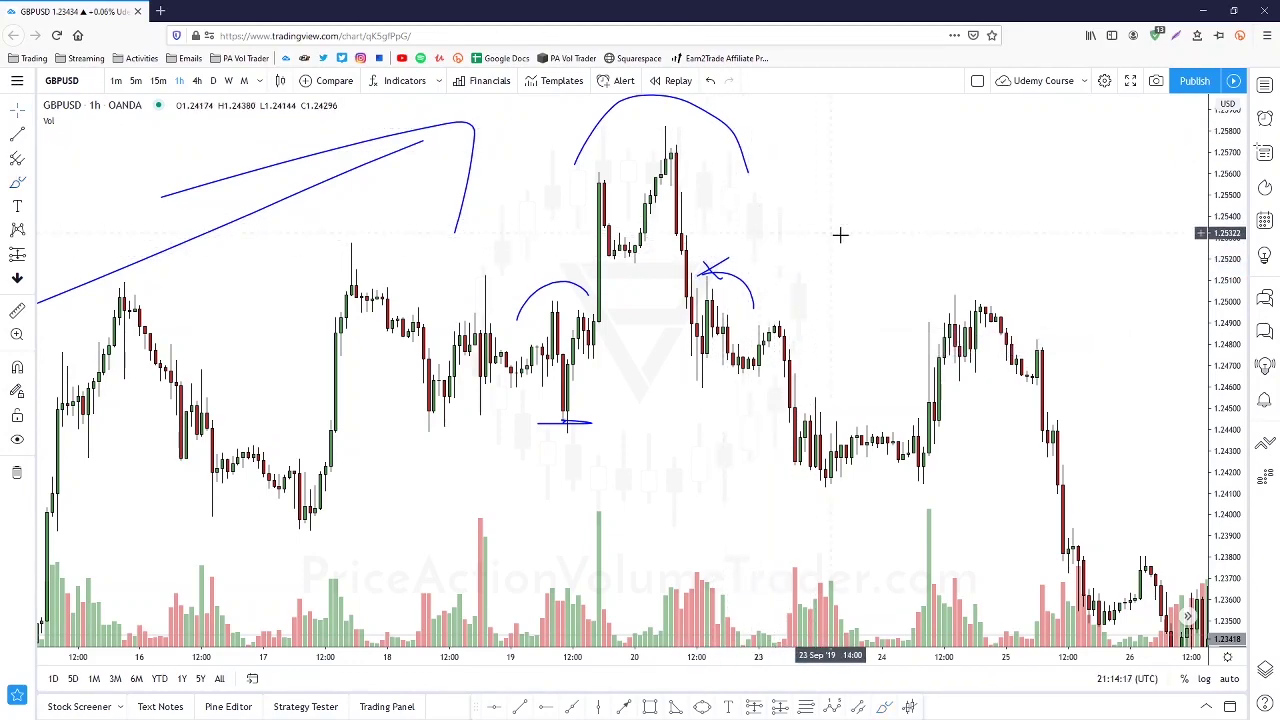
Draw a Brush line under the head's consolidation low near 1.2520 and put a cross beneath it
scroll(837, 234, up, 3)
drag(984, 233, 889, 231)
scroll(889, 231, down, 1)
click(18, 185)
drag(655, 263, 728, 263)
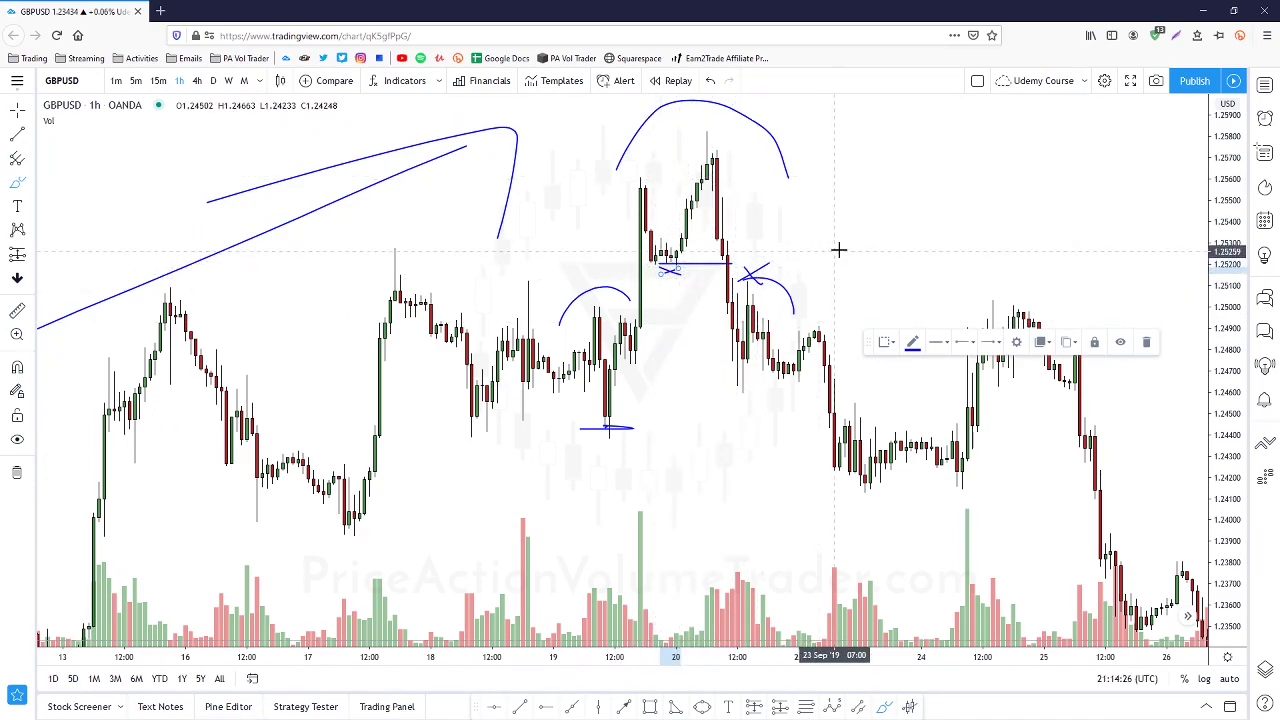
Draw a near-horizontal trend line at about 1.2500 from 19 September 01:00 to 25 September across both shoulders
click(17, 134)
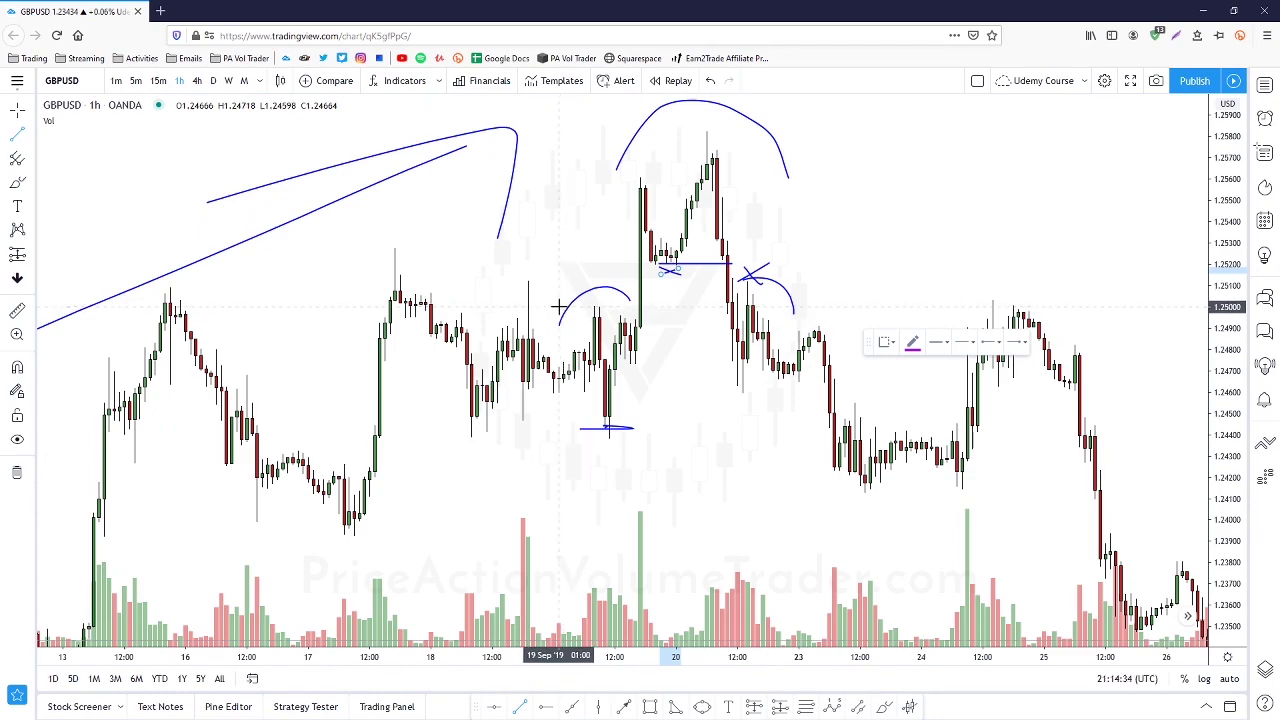
click(558, 307)
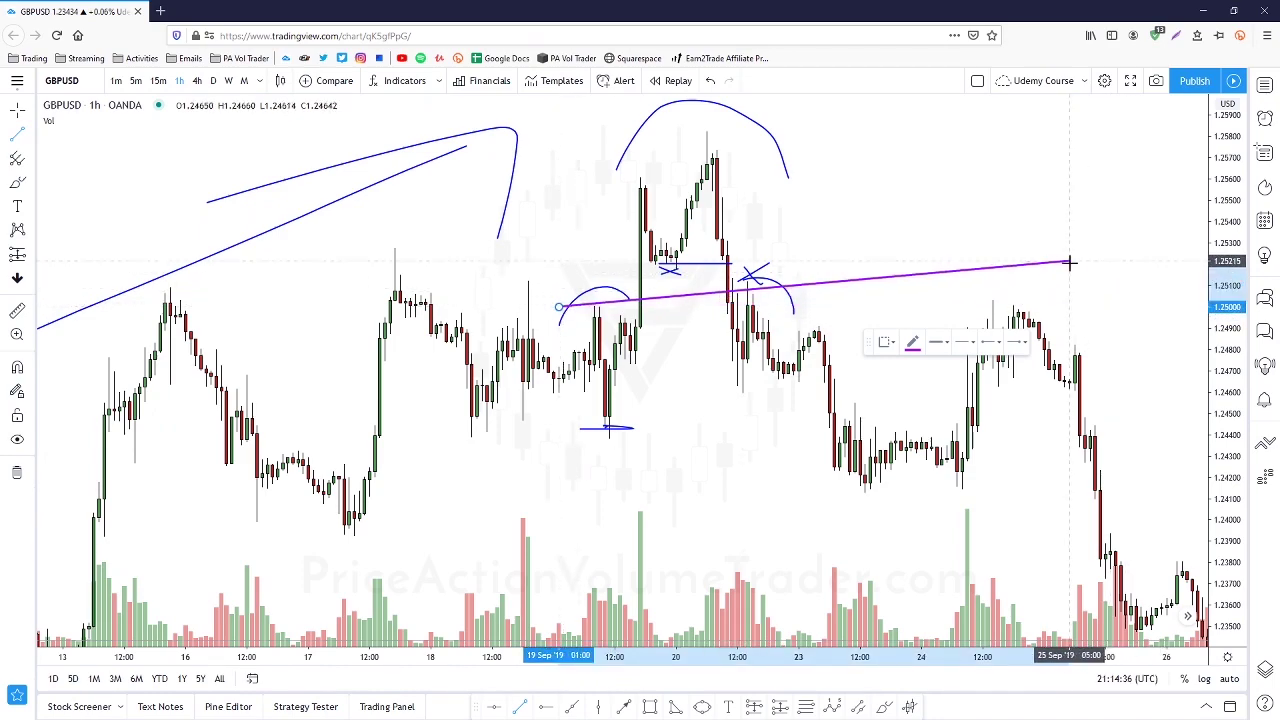
click(1069, 309)
click(1068, 232)
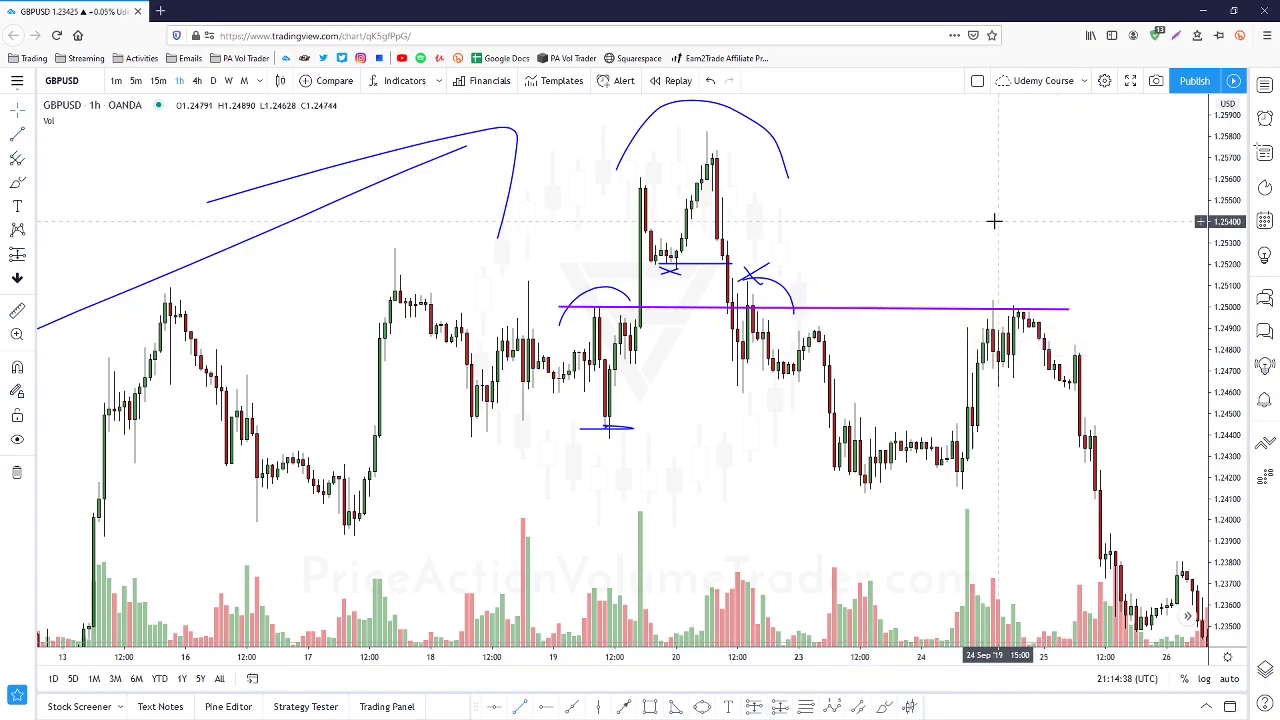
Trace the left shoulder, head and right shoulder outline with one continuous Brush stroke from 19 to 22 September
scroll(1014, 249, up, 3)
drag(1237, 374, 1237, 345)
drag(1072, 219, 1075, 208)
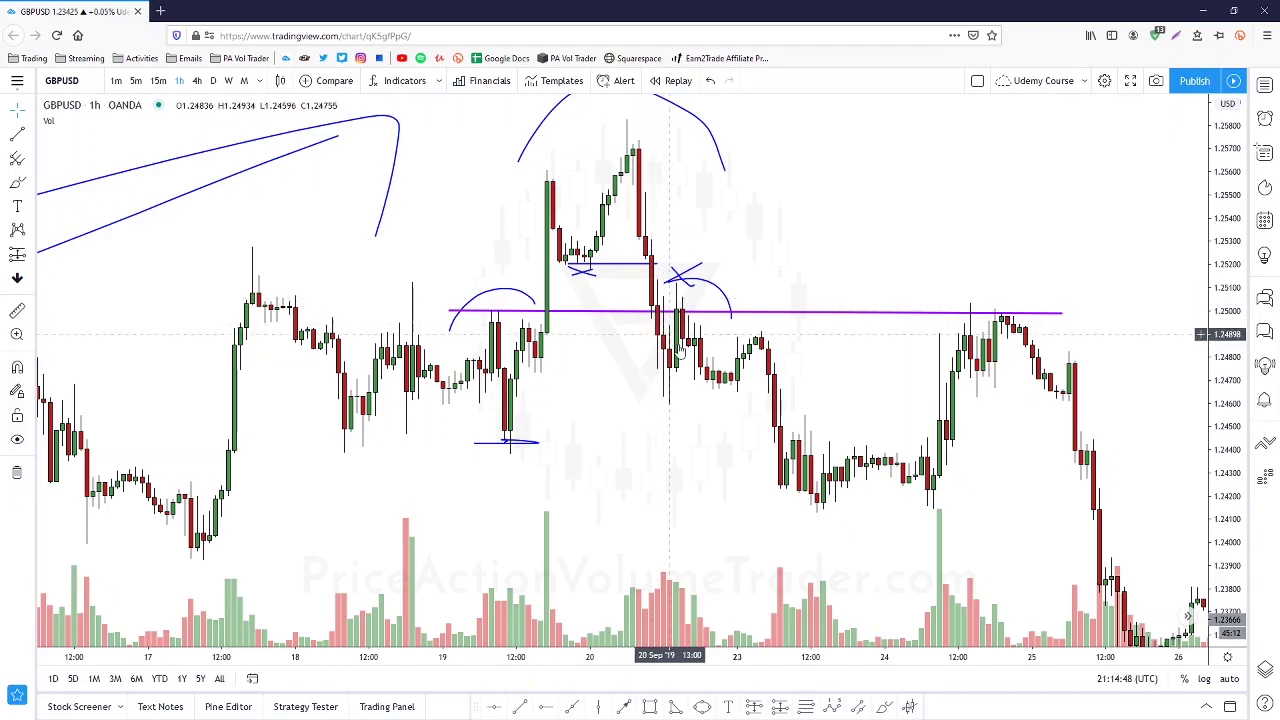
drag(880, 267, 816, 237)
scroll(966, 271, up, 1)
click(17, 182)
mouse_move(410, 404)
mouse_down()
mouse_move(489, 300)
mouse_move(526, 371)
mouse_move(625, 125)
mouse_move(667, 390)
mouse_move(686, 270)
mouse_move(727, 380)
mouse_up()
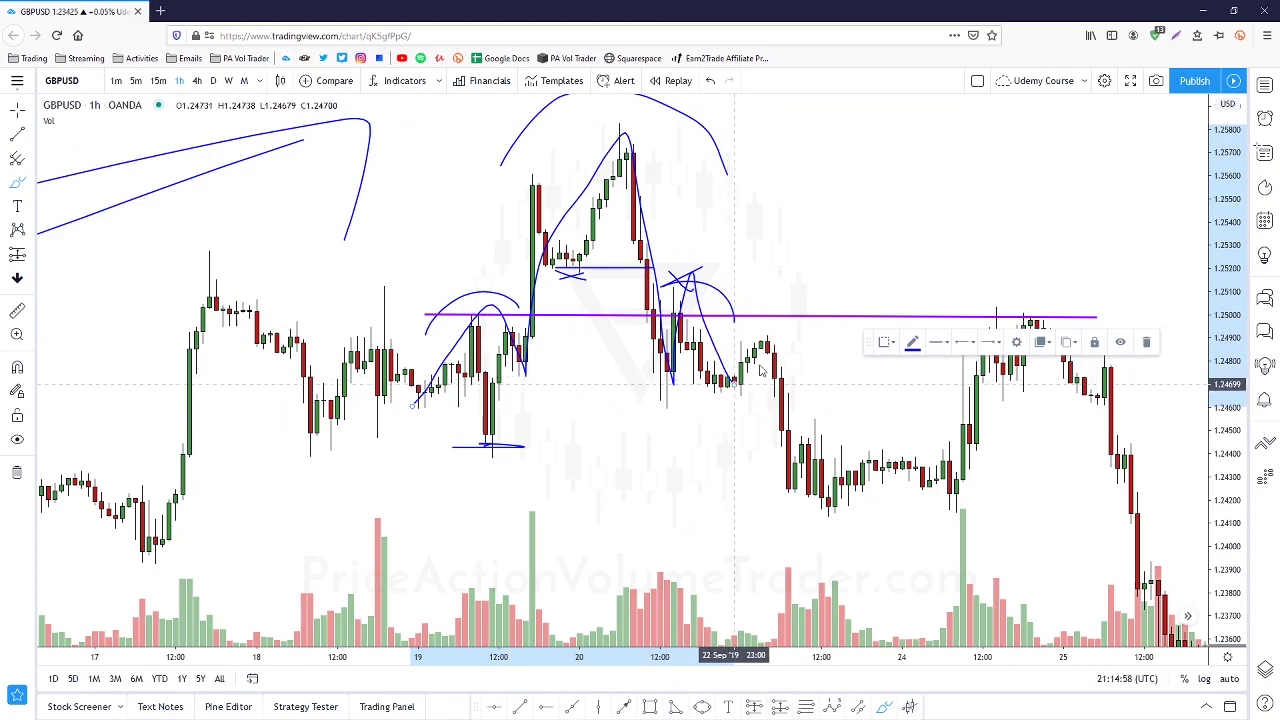
Circle the price's upward crossing of the 1.2500 line on 19 September and the head's peak with the Brush
drag(891, 263, 843, 263)
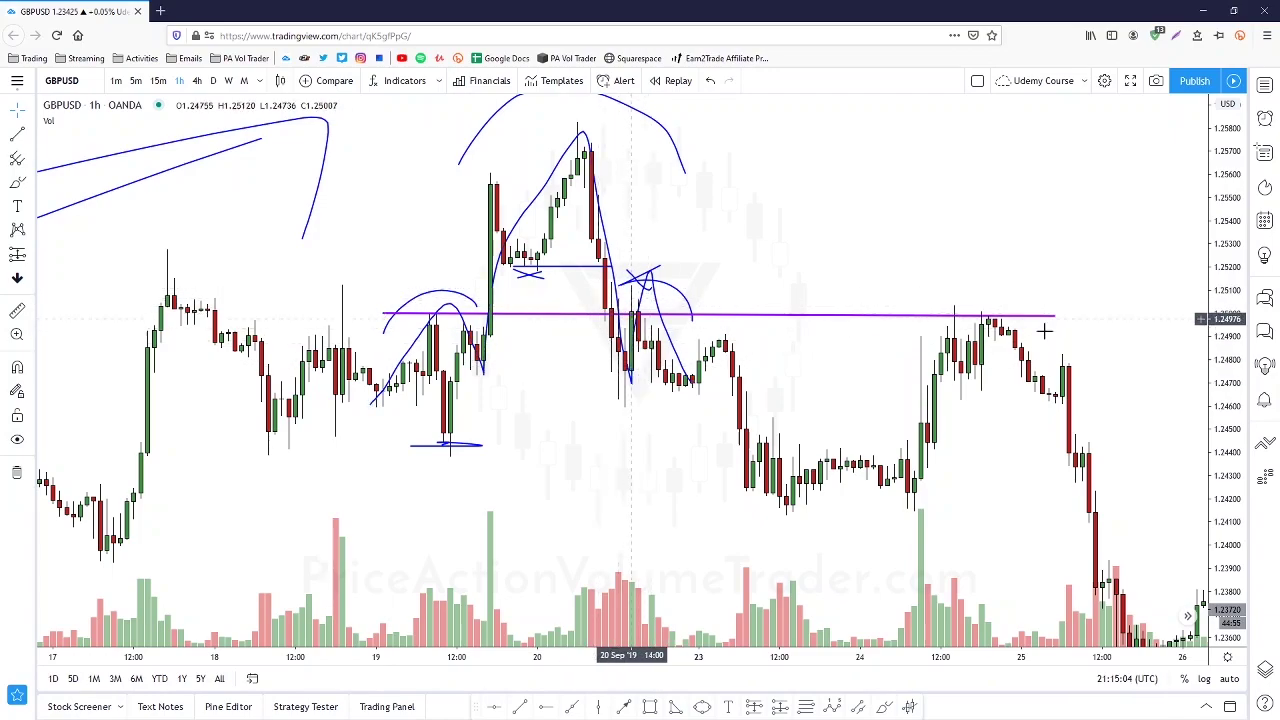
drag(935, 316, 879, 306)
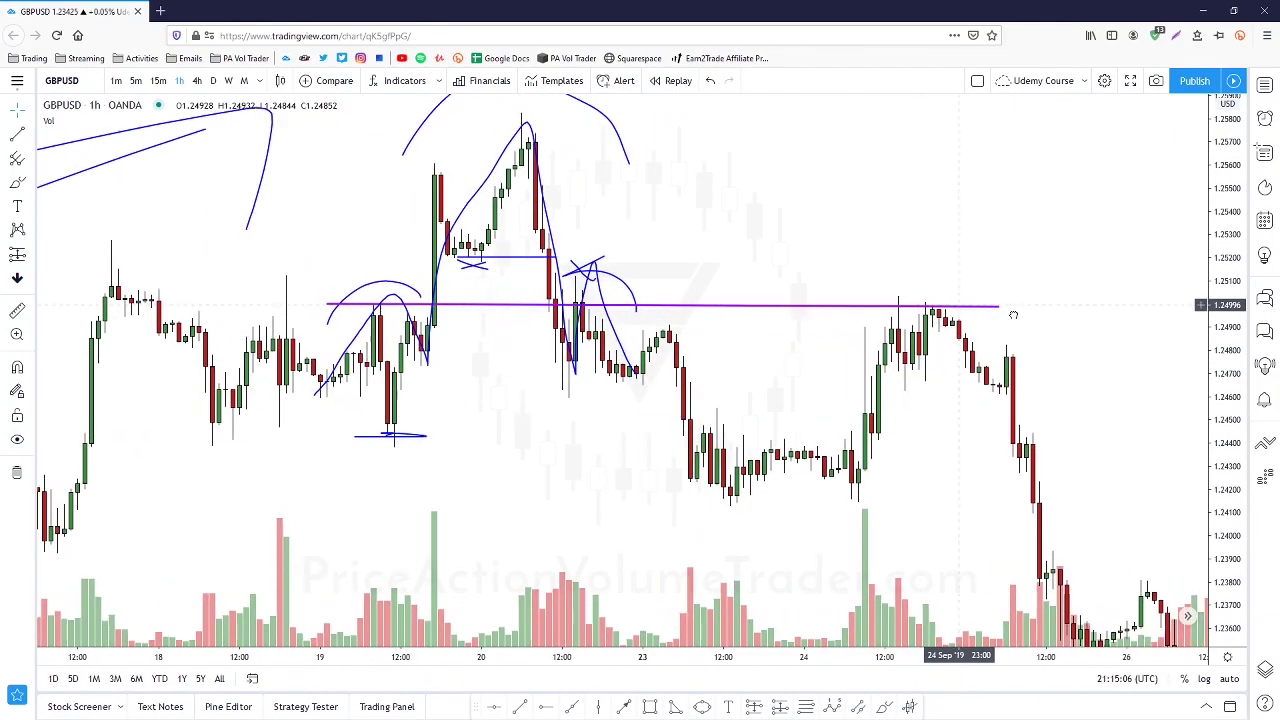
drag(1012, 315, 1022, 315)
drag(905, 250, 974, 280)
scroll(1009, 334, down, 2)
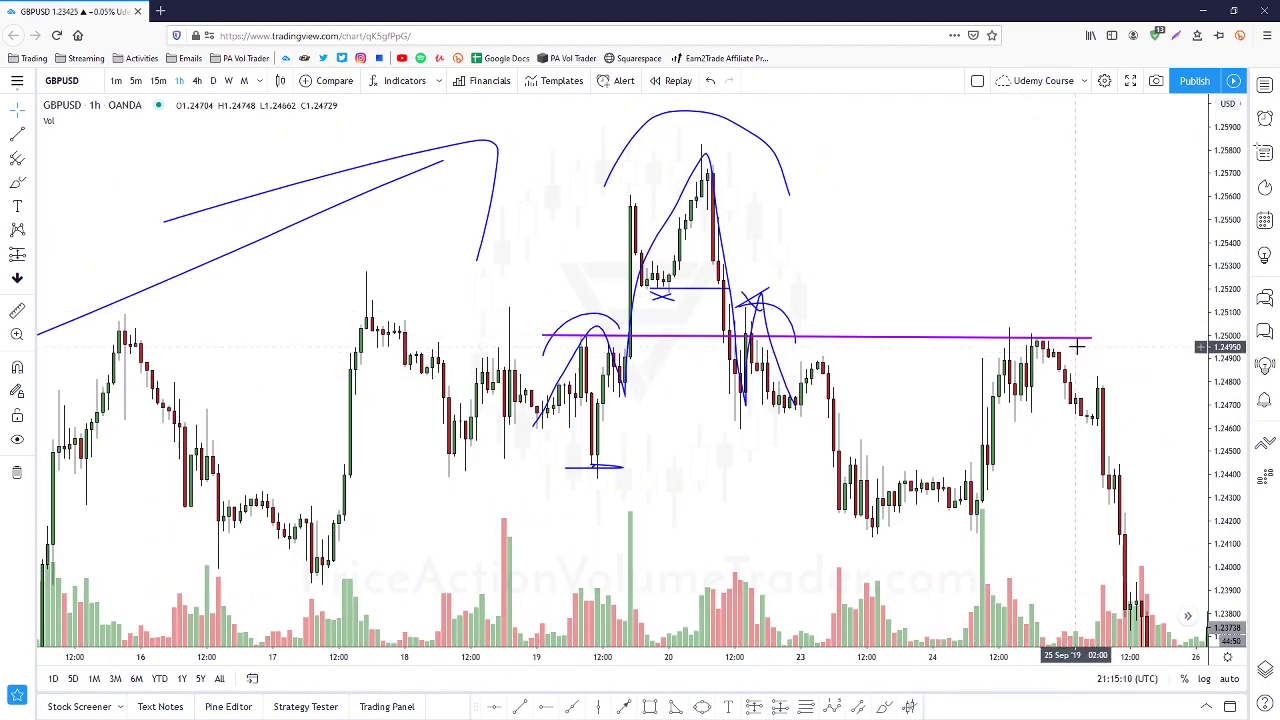
click(17, 182)
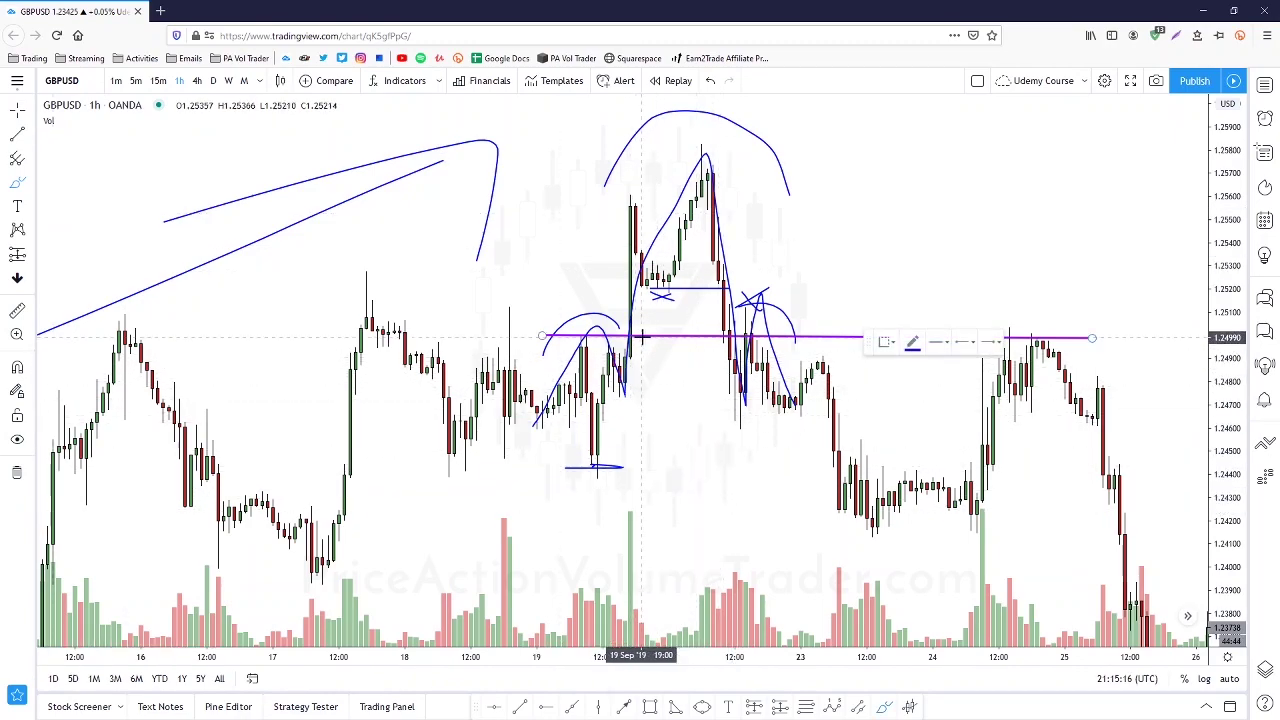
drag(623, 330, 626, 328)
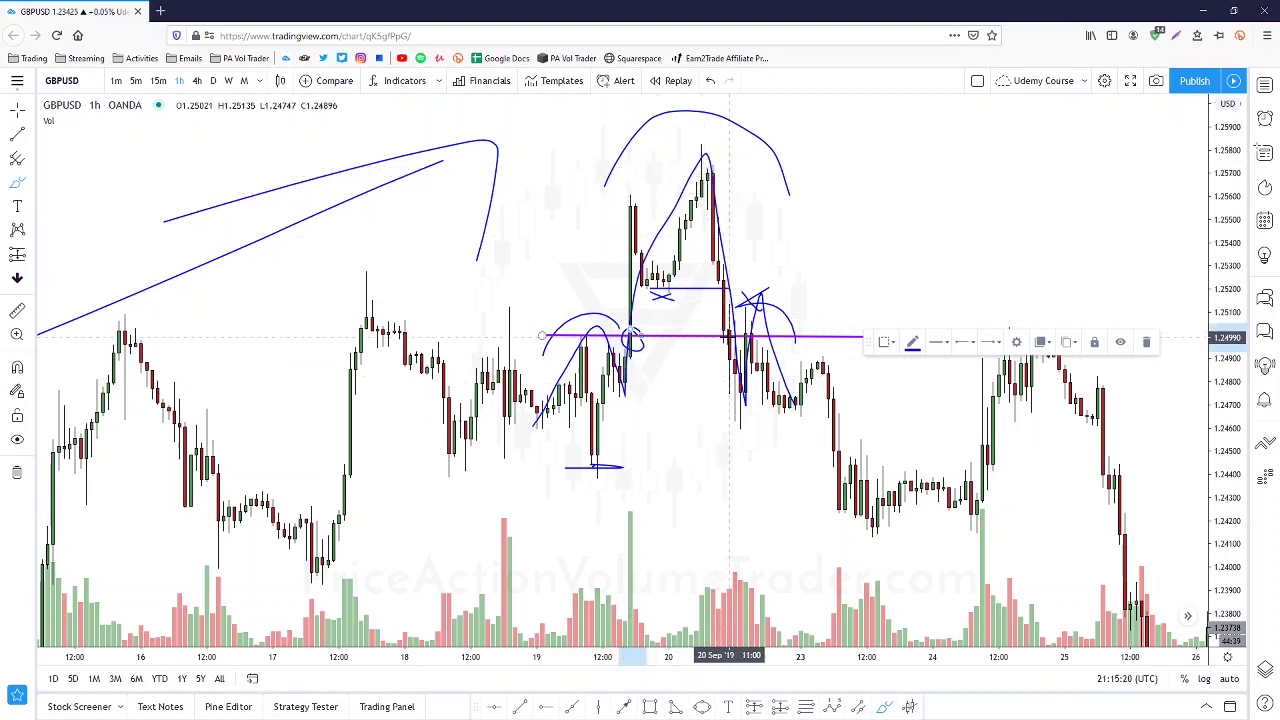
mouse_move(680, 163)
mouse_down()
mouse_move(682, 205)
mouse_move(709, 194)
mouse_move(712, 160)
mouse_up()
Cross the 20 September break below the 1.2500 line and draw Brush arcs over the volume bars beneath it
mouse_move(704, 577)
mouse_down()
mouse_move(723, 592)
mouse_move(696, 592)
mouse_up()
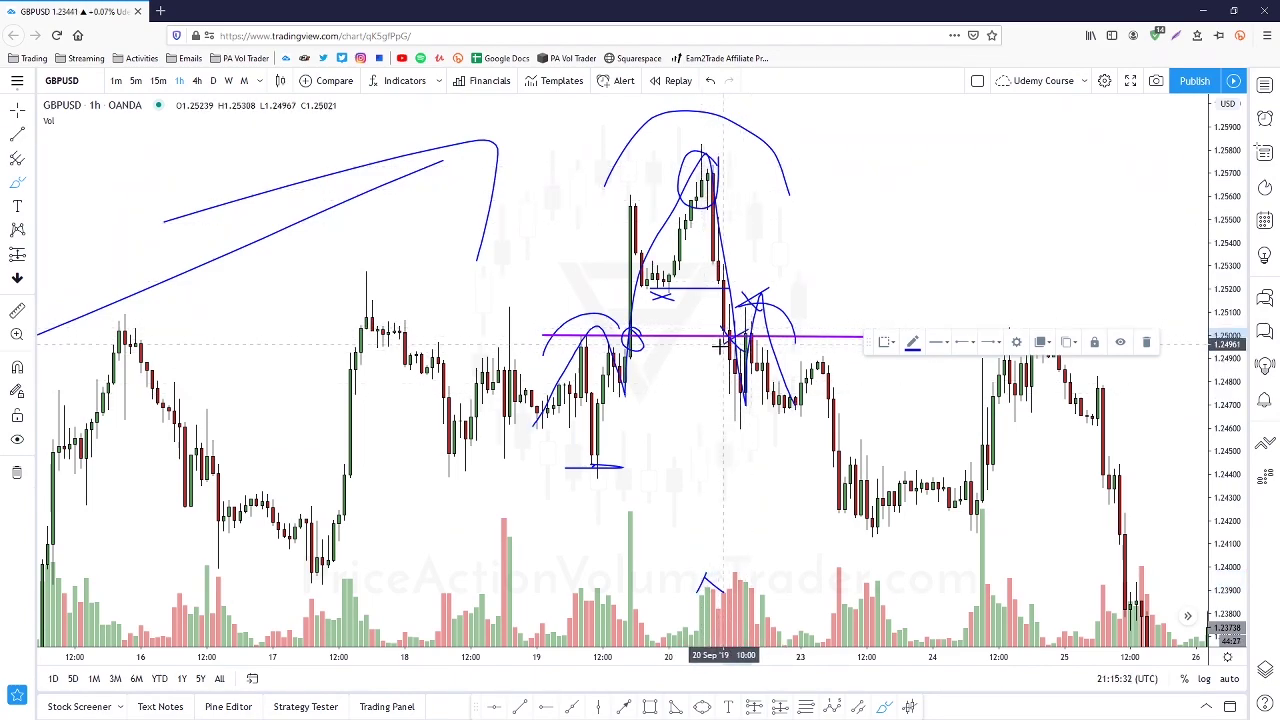
mouse_move(702, 588)
mouse_down()
mouse_move(757, 594)
mouse_move(703, 570)
mouse_up()
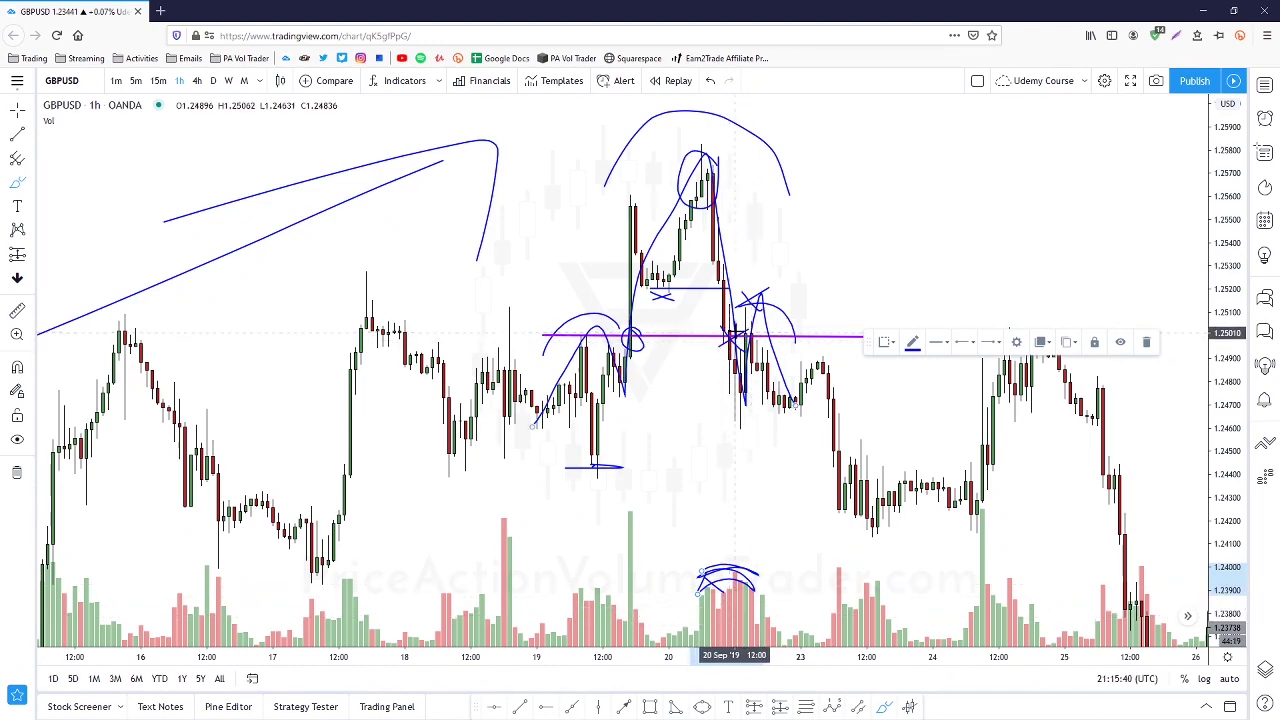
click(866, 251)
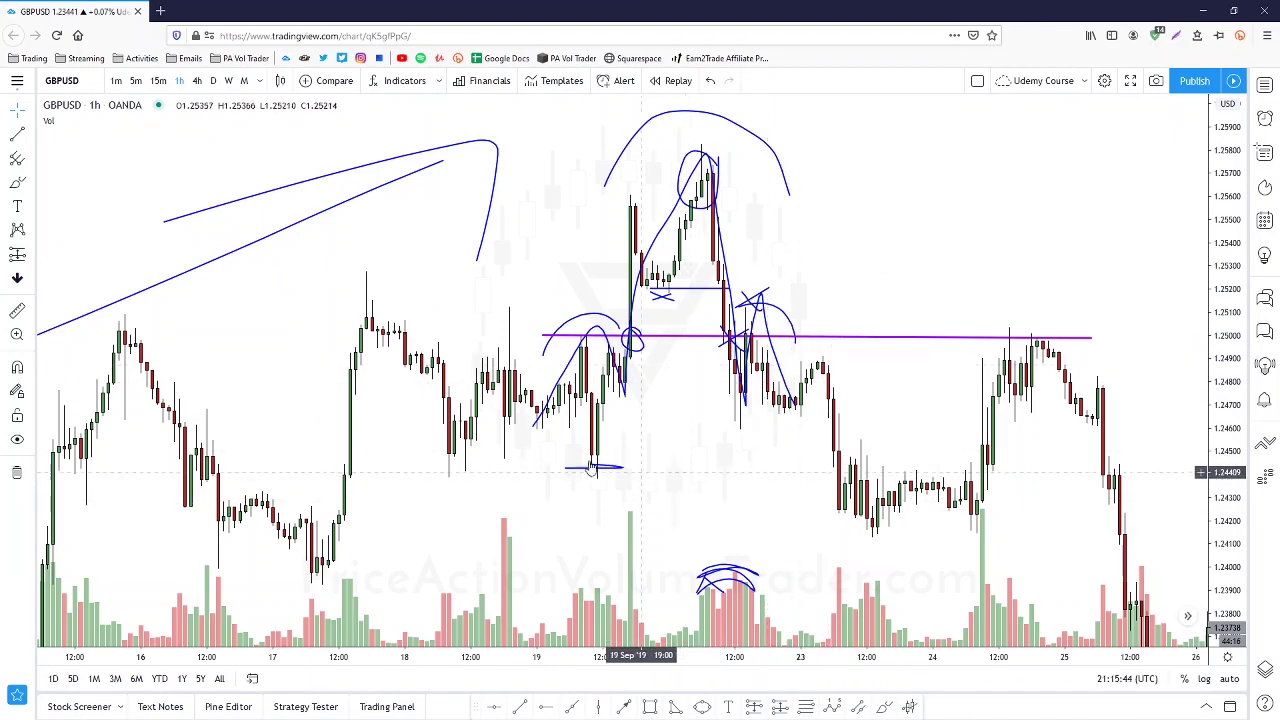
Remove all drawings from the GBPUSD chart
drag(588, 460, 937, 461)
drag(849, 461, 482, 472)
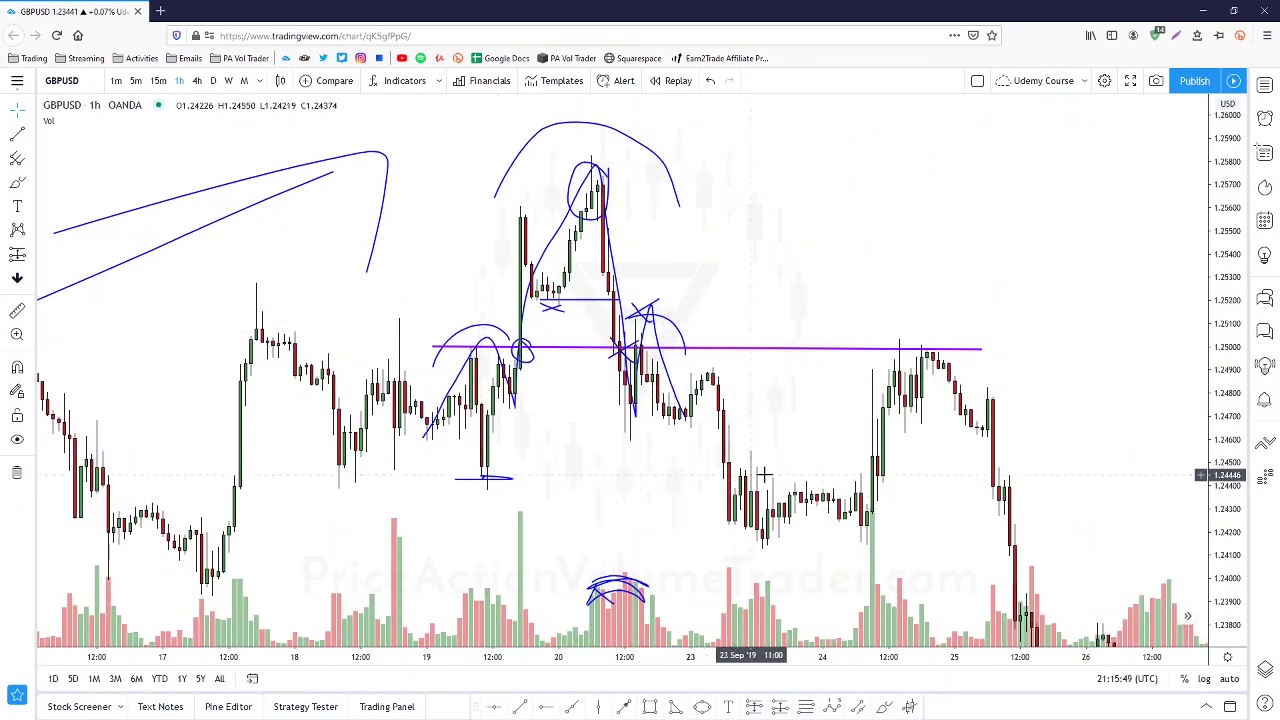
click(17, 472)
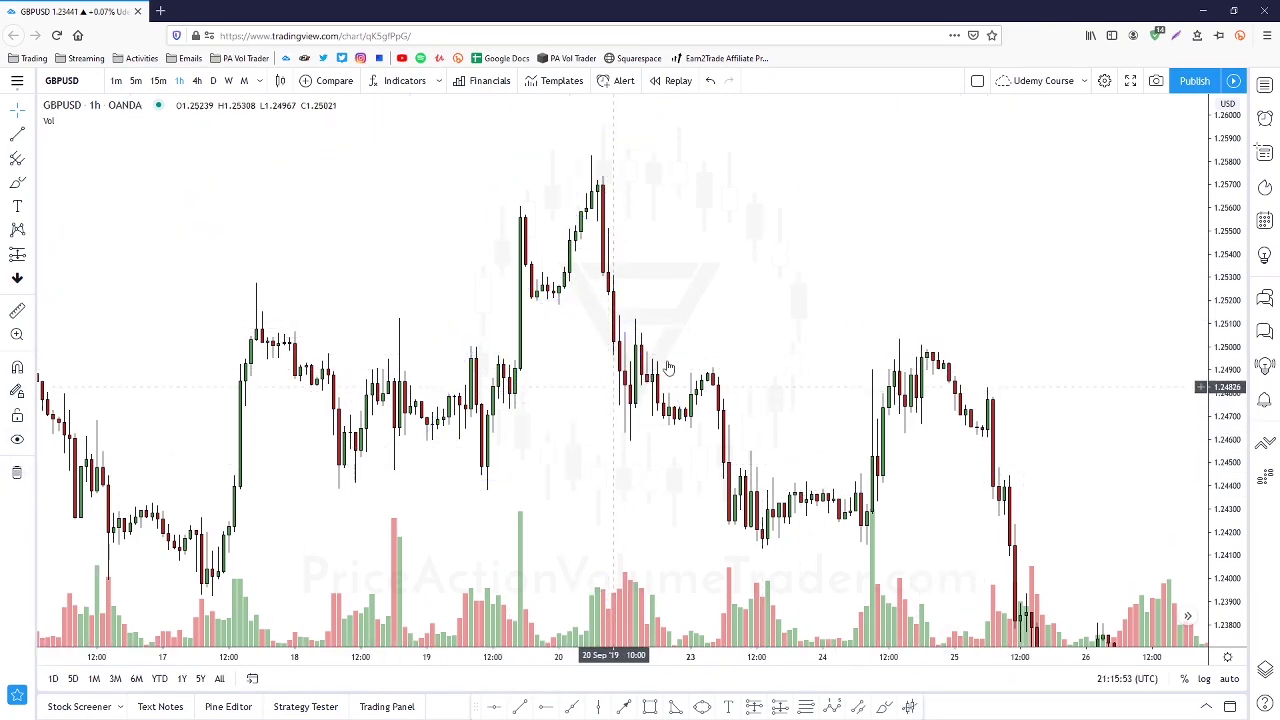
Load BTCUSD from the watchlist and set its chart to the 4-hour timeframe
click(1265, 84)
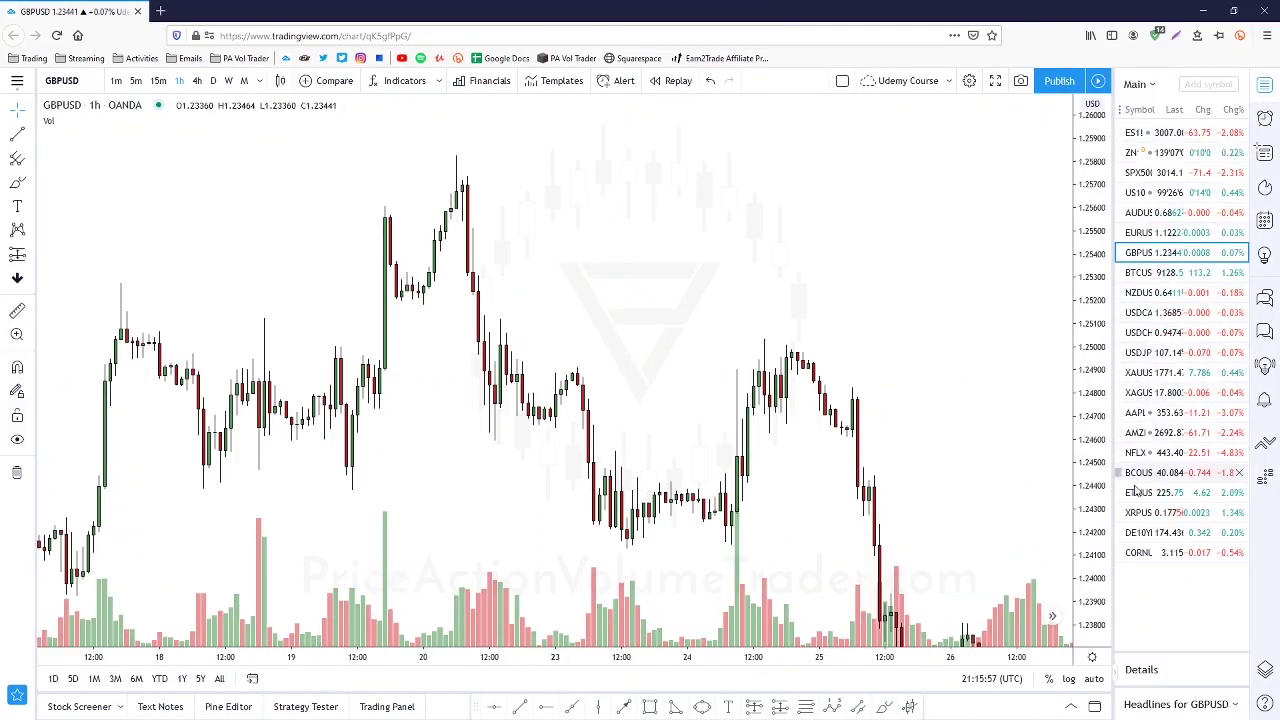
click(1140, 273)
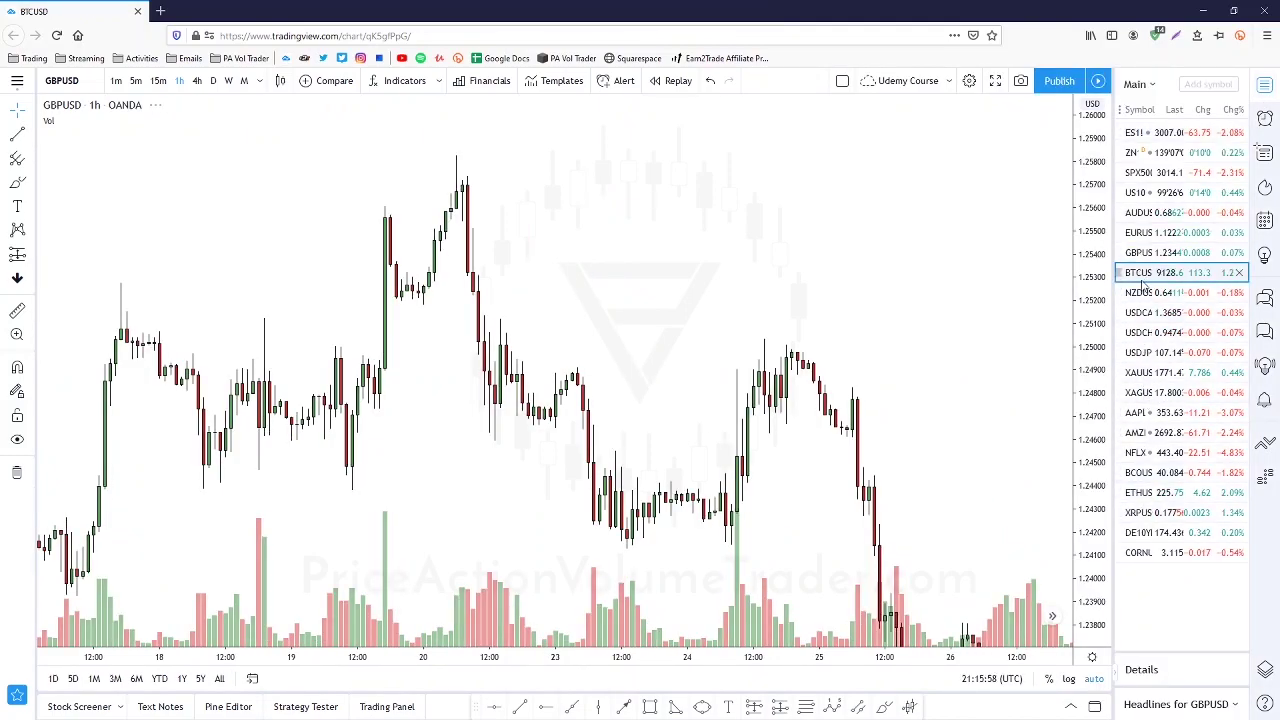
click(1265, 84)
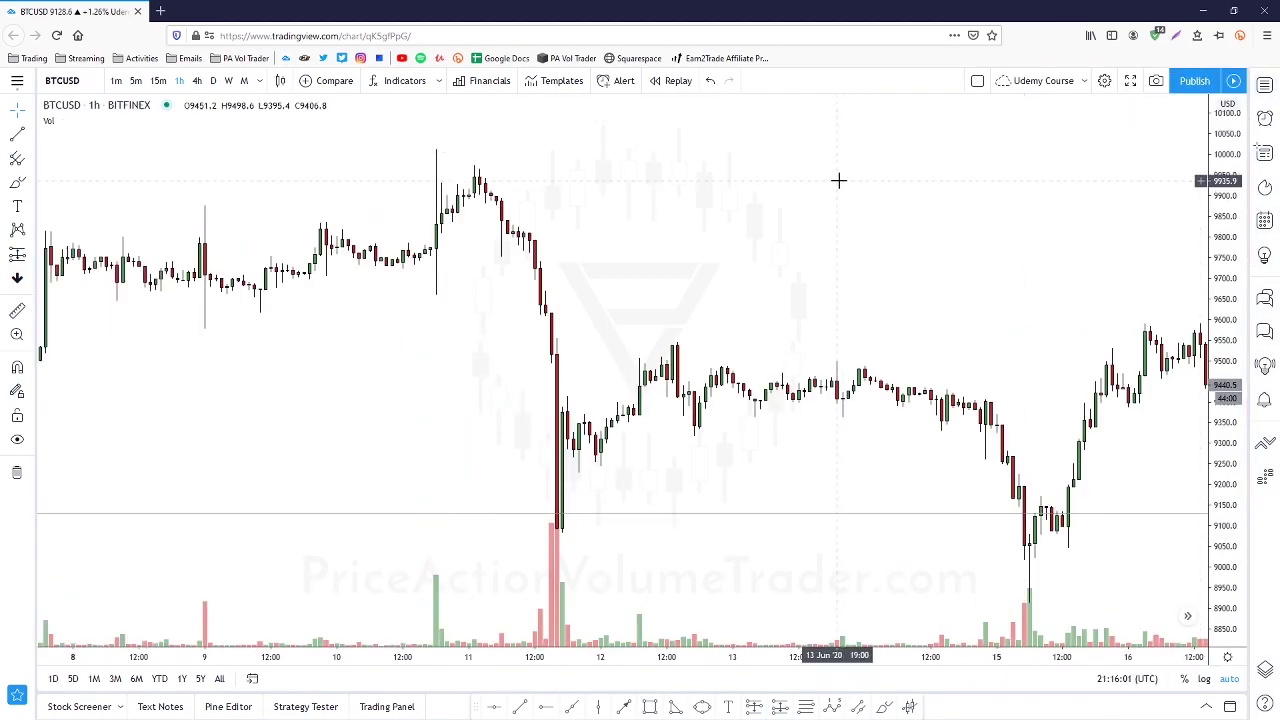
click(197, 80)
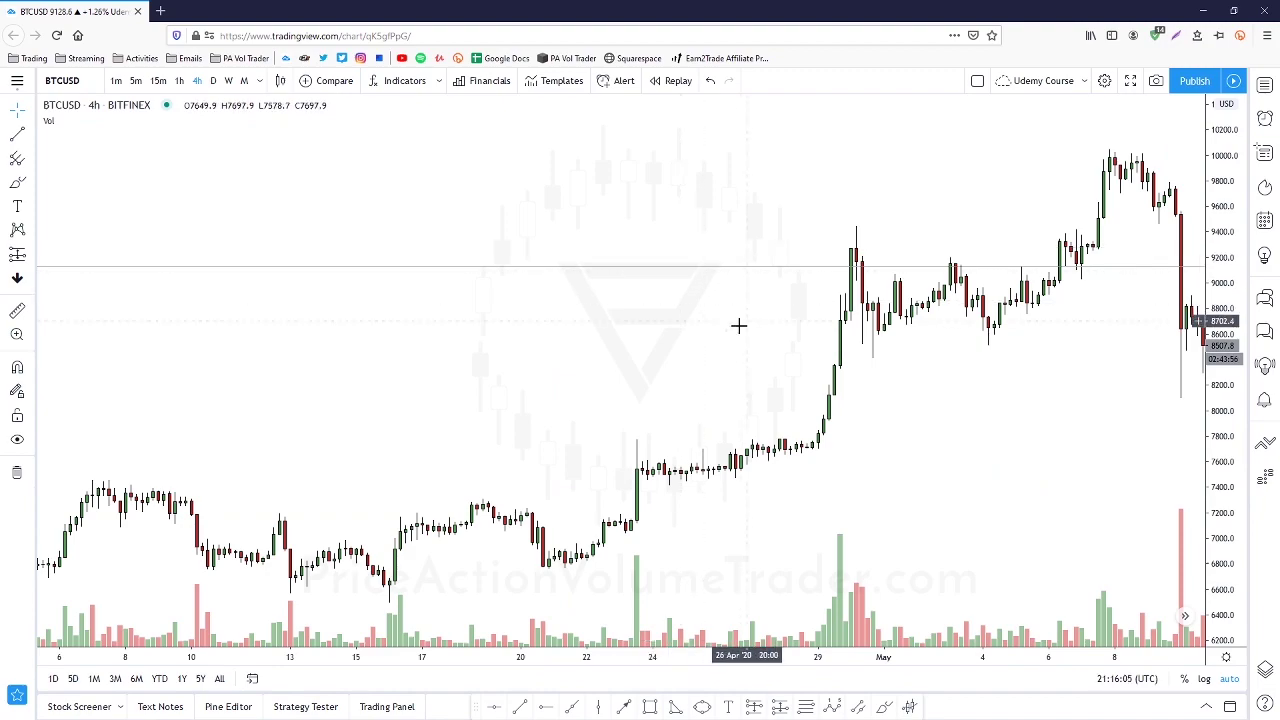
Search back through BTCUSD's 4-hour history for a head and shoulders candidate around the December 2017 peak
scroll(729, 326, down, 6)
drag(250, 365, 936, 458)
scroll(1000, 466, left, 10)
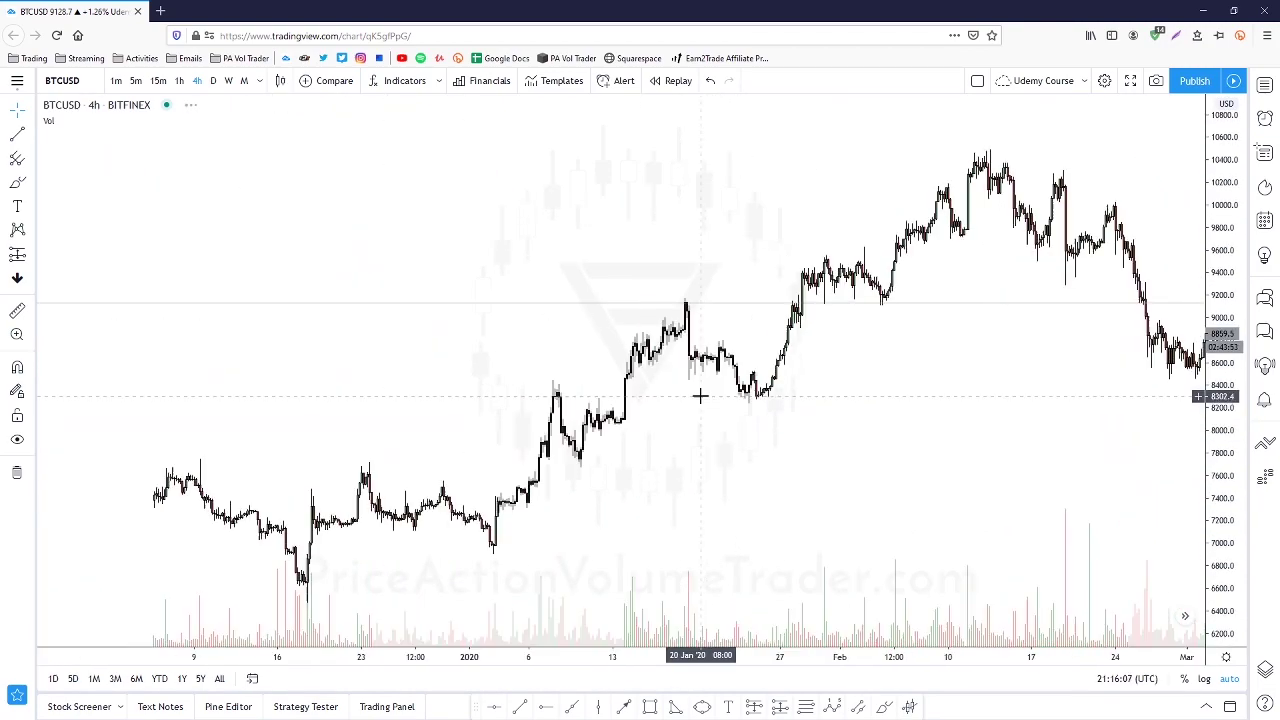
scroll(331, 214, left, 10)
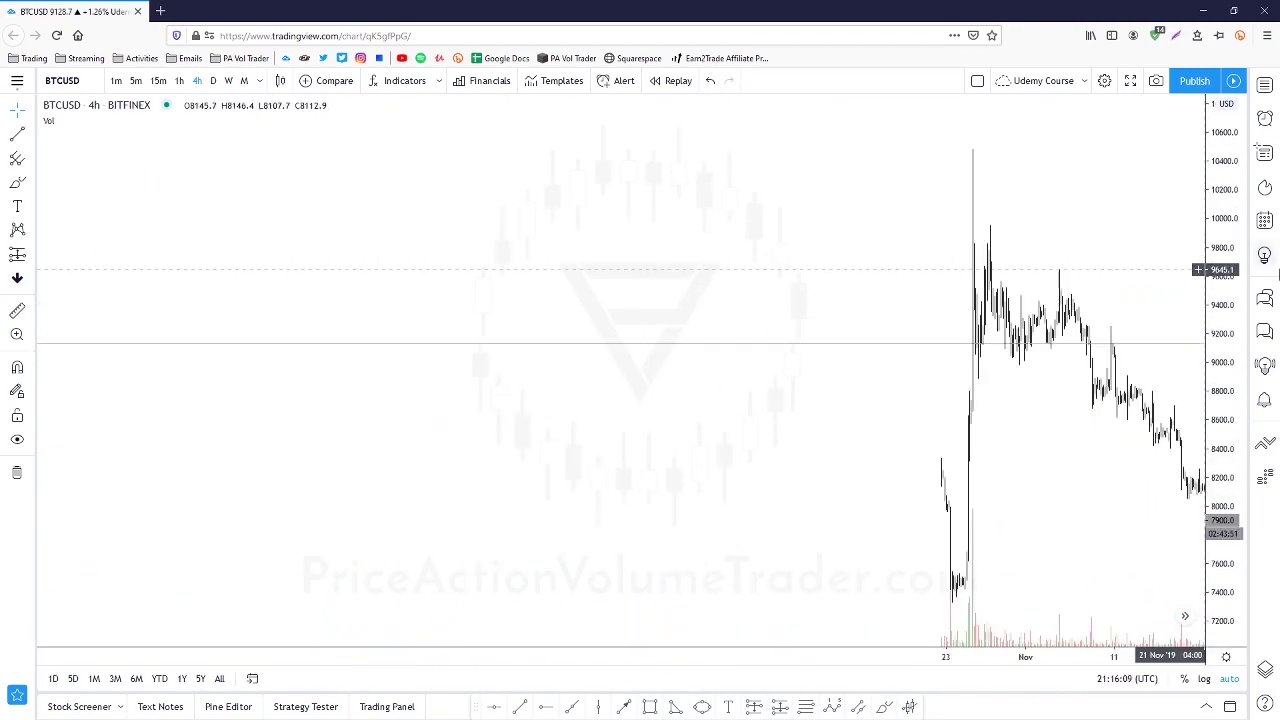
scroll(396, 215, left, 10)
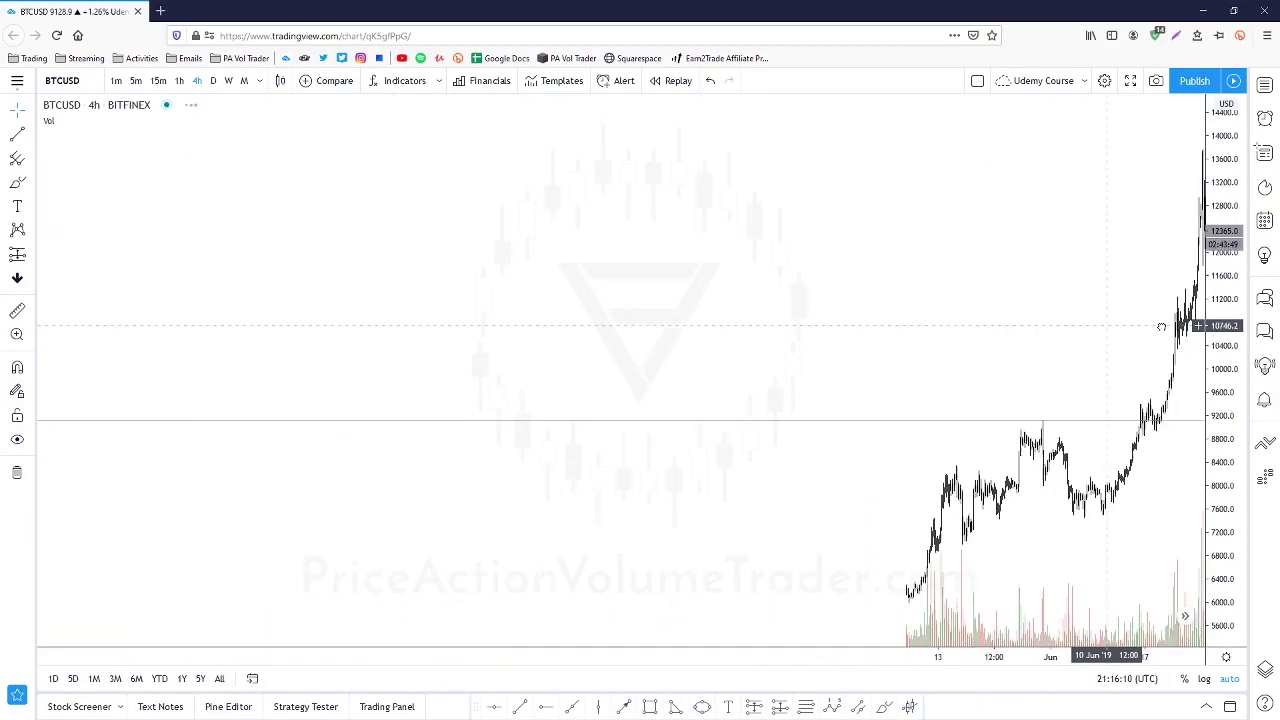
scroll(288, 274, left, 10)
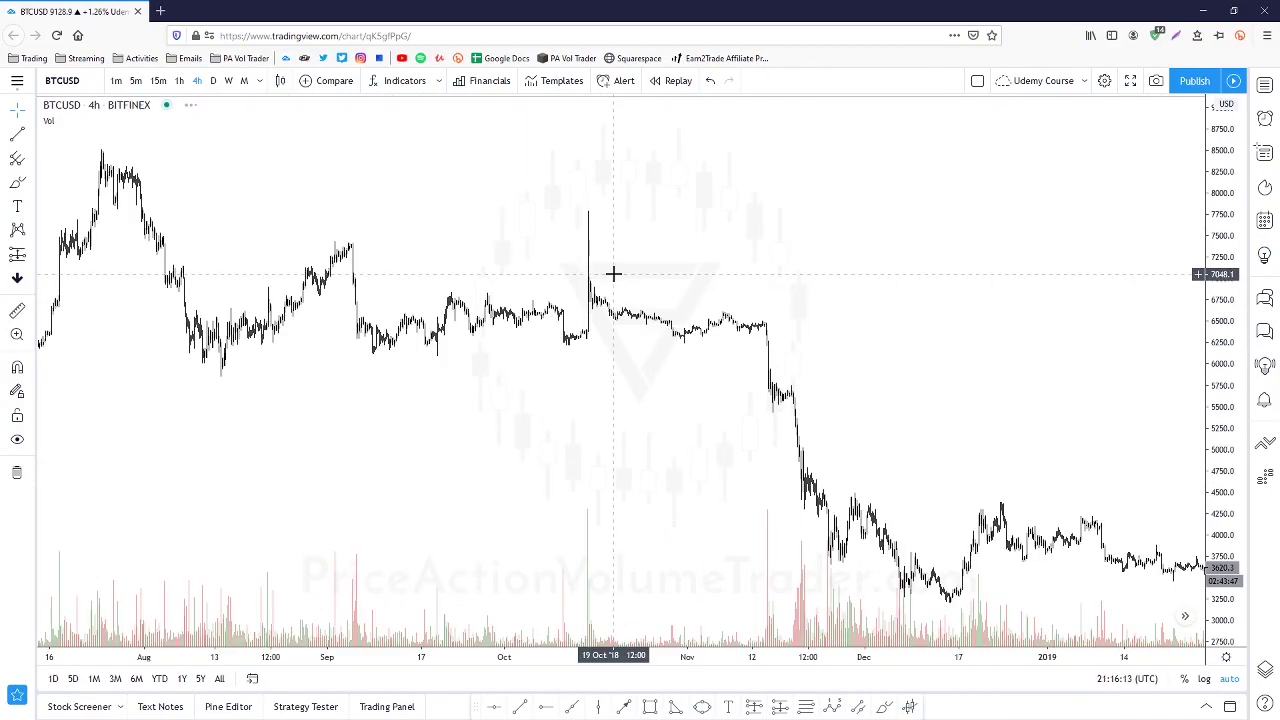
scroll(397, 249, left, 10)
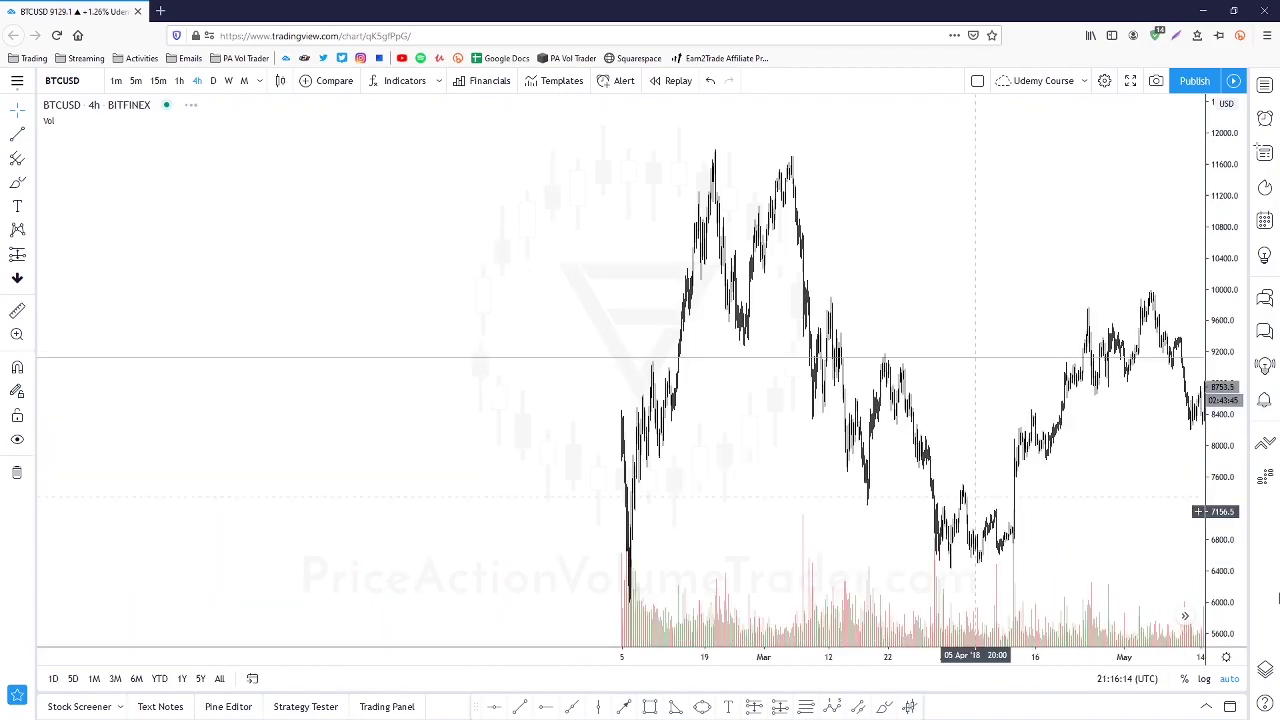
scroll(456, 255, up, 5)
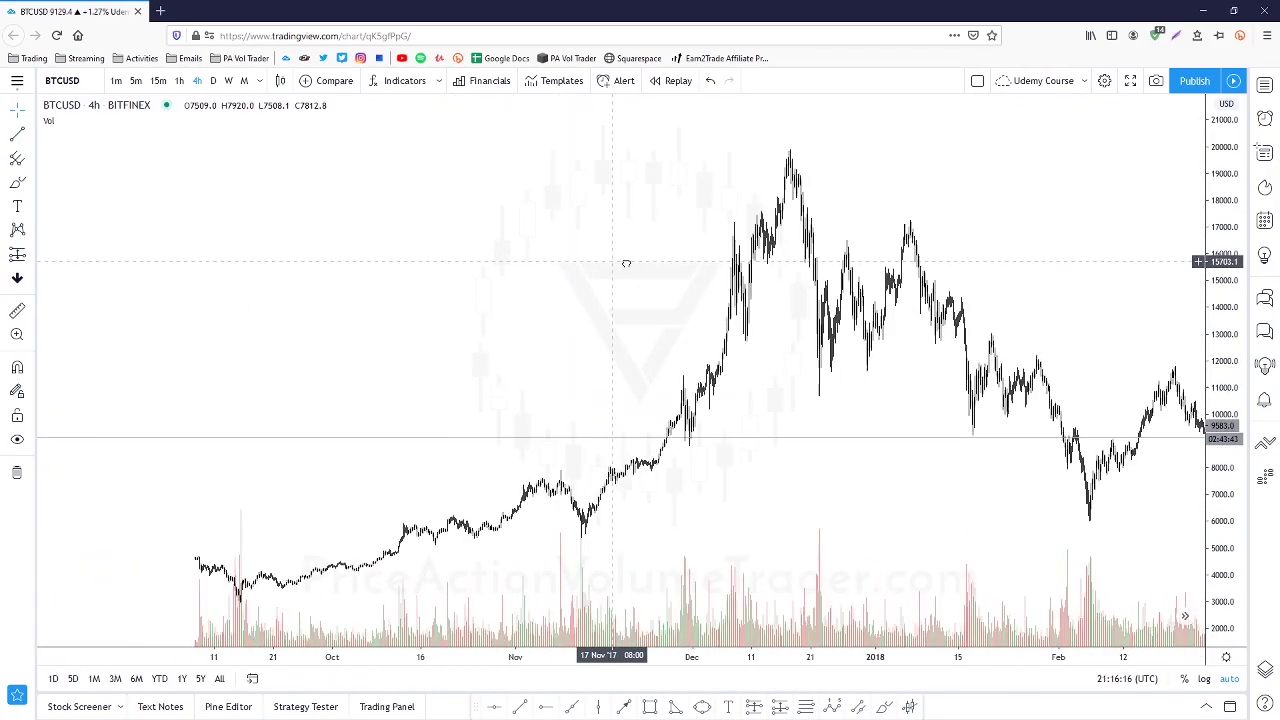
scroll(1042, 288, up, 5)
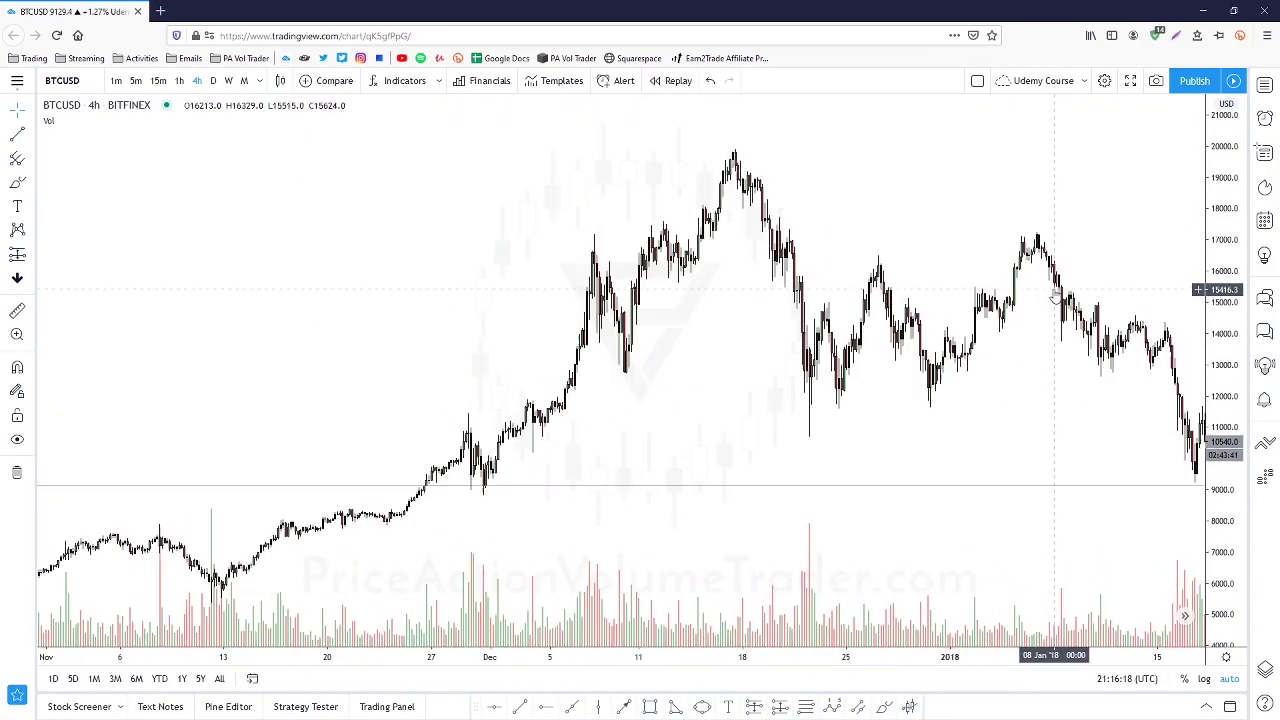
scroll(1009, 343, up, 5)
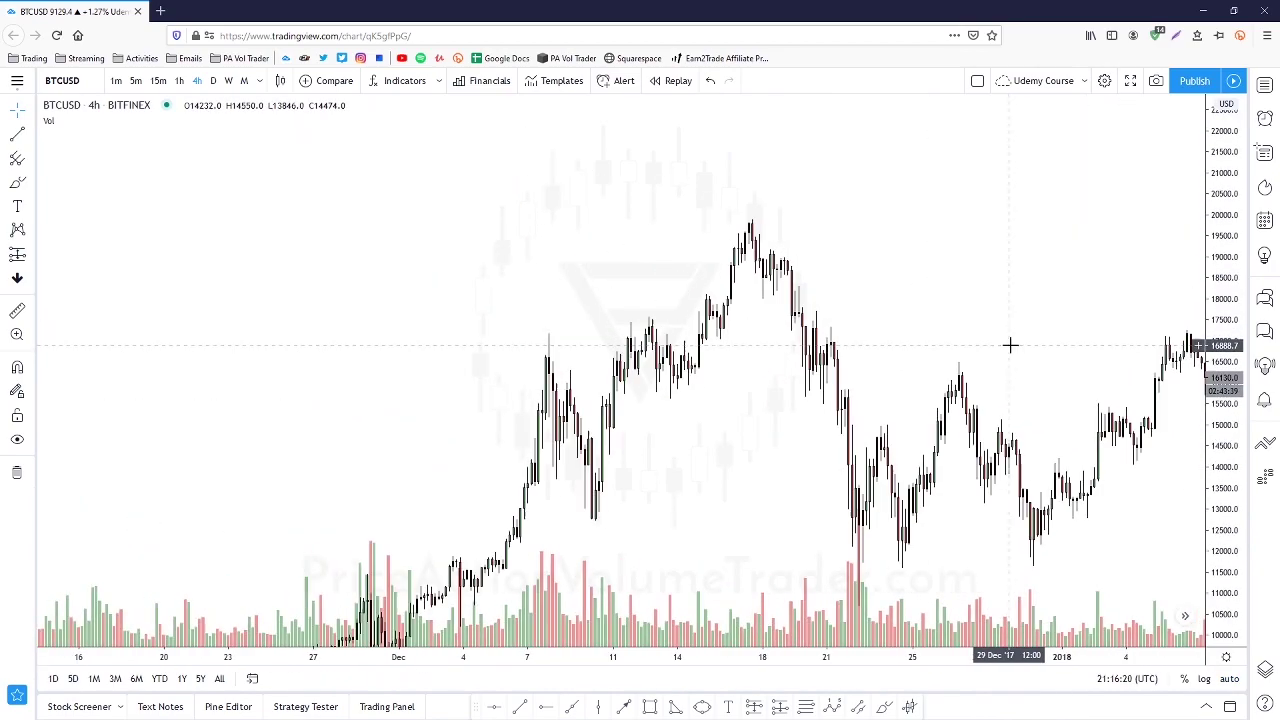
scroll(983, 334, up, 3)
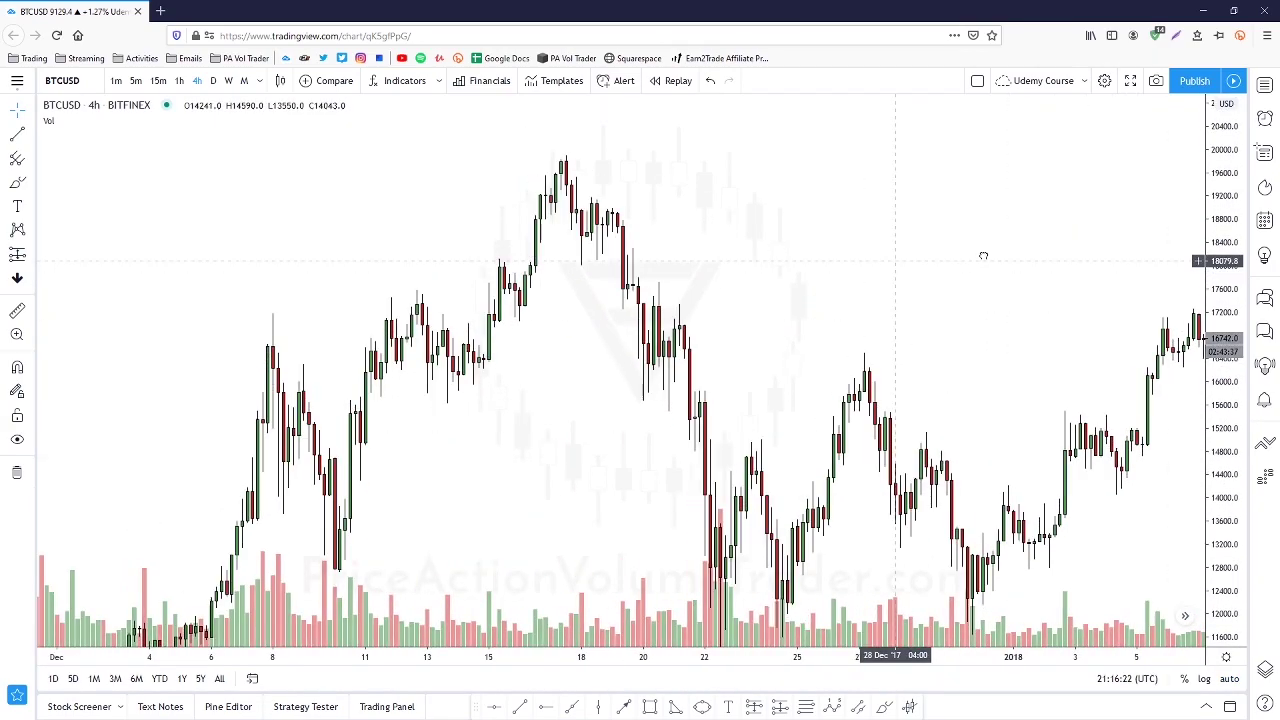
drag(978, 280, 1022, 300)
drag(1225, 374, 1228, 298)
drag(794, 238, 827, 257)
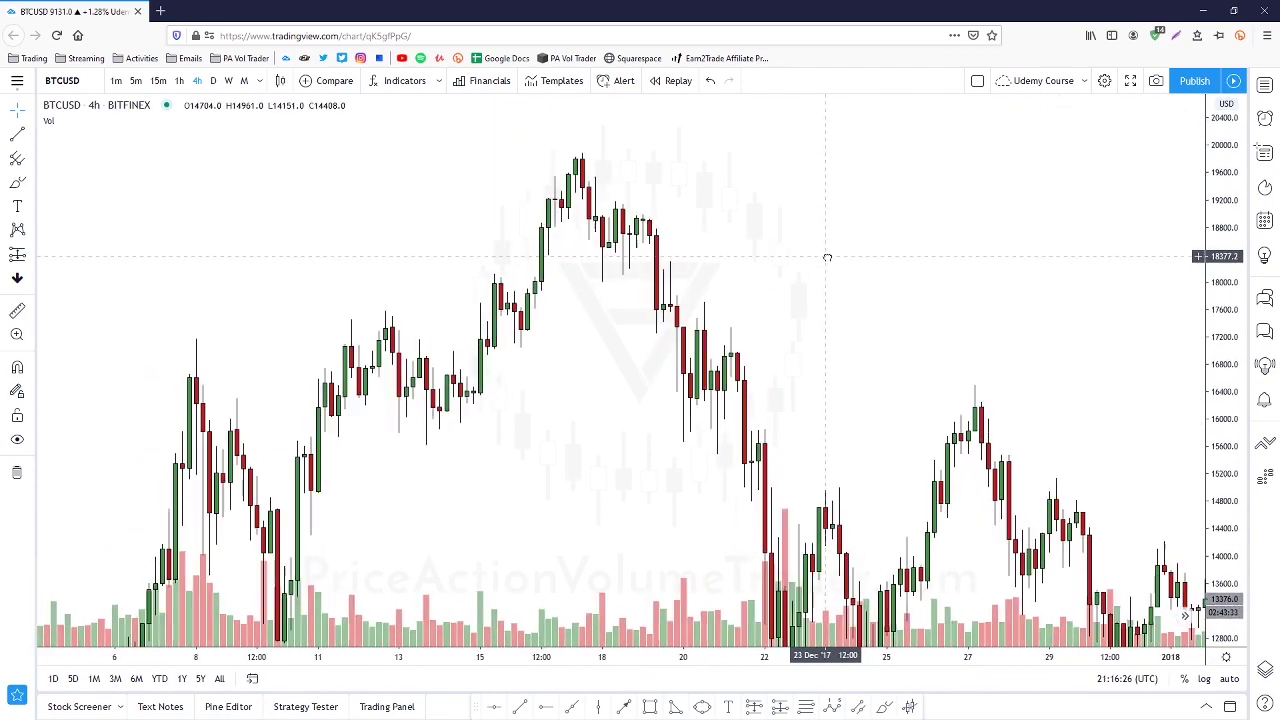
scroll(827, 256, up, 2)
scroll(827, 256, down, 4)
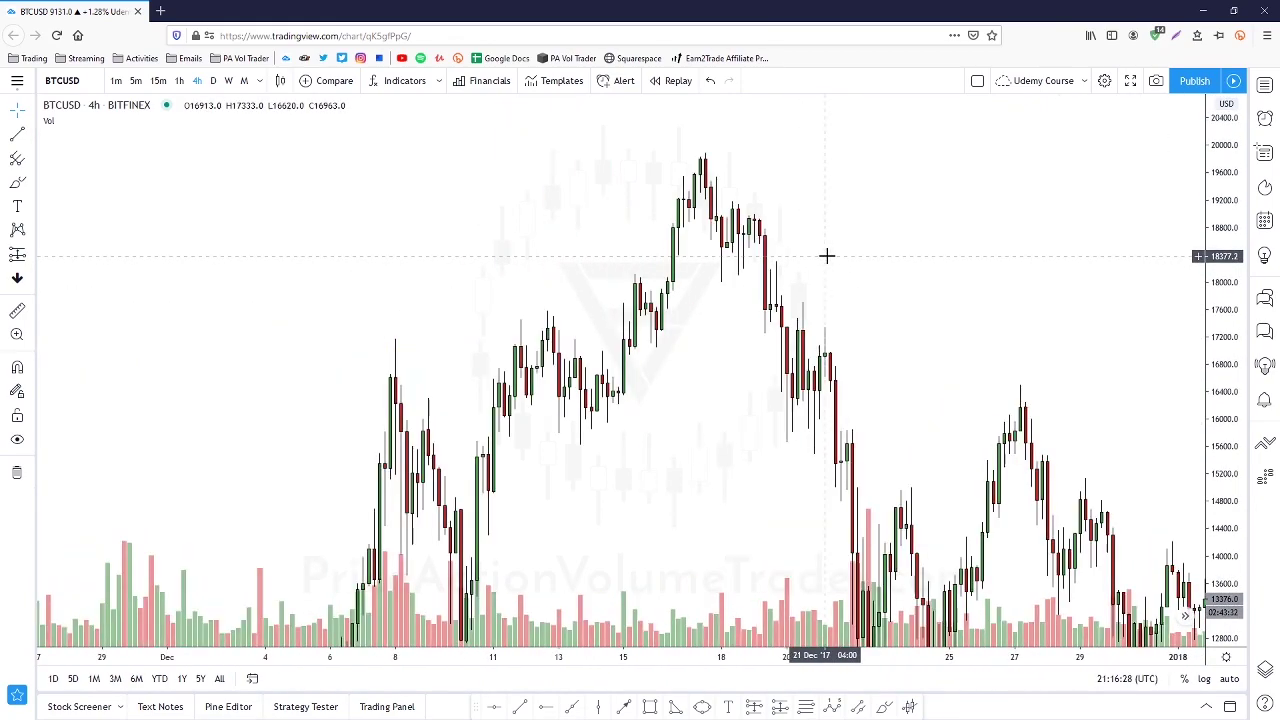
drag(932, 251, 820, 263)
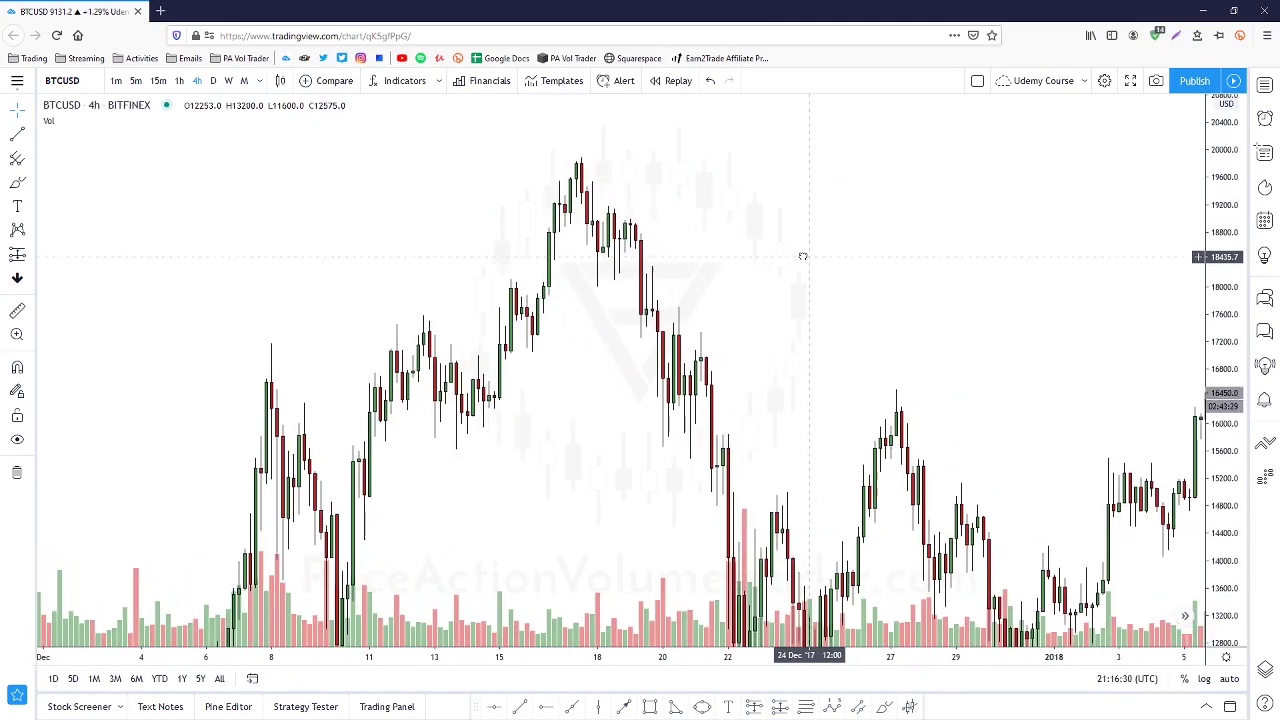
Draw a rising arrow with the Brush above the uptrend preceding the mid-December 2017 peak
click(18, 185)
drag(185, 402, 411, 229)
drag(336, 251, 430, 258)
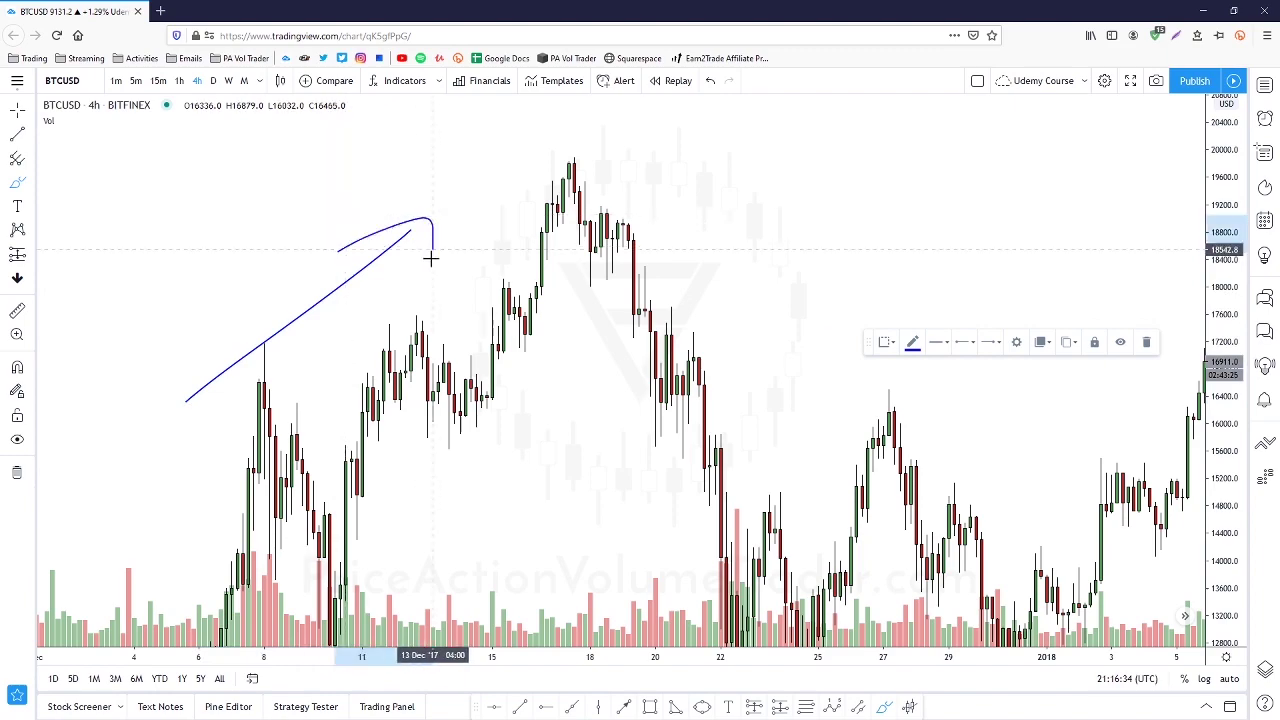
Trace the left shoulder, head and right shoulder from 15 to 20 December with the Brush
mouse_move(490, 374)
mouse_down()
mouse_move(503, 276)
mouse_move(528, 348)
mouse_up()
drag(537, 240, 572, 160)
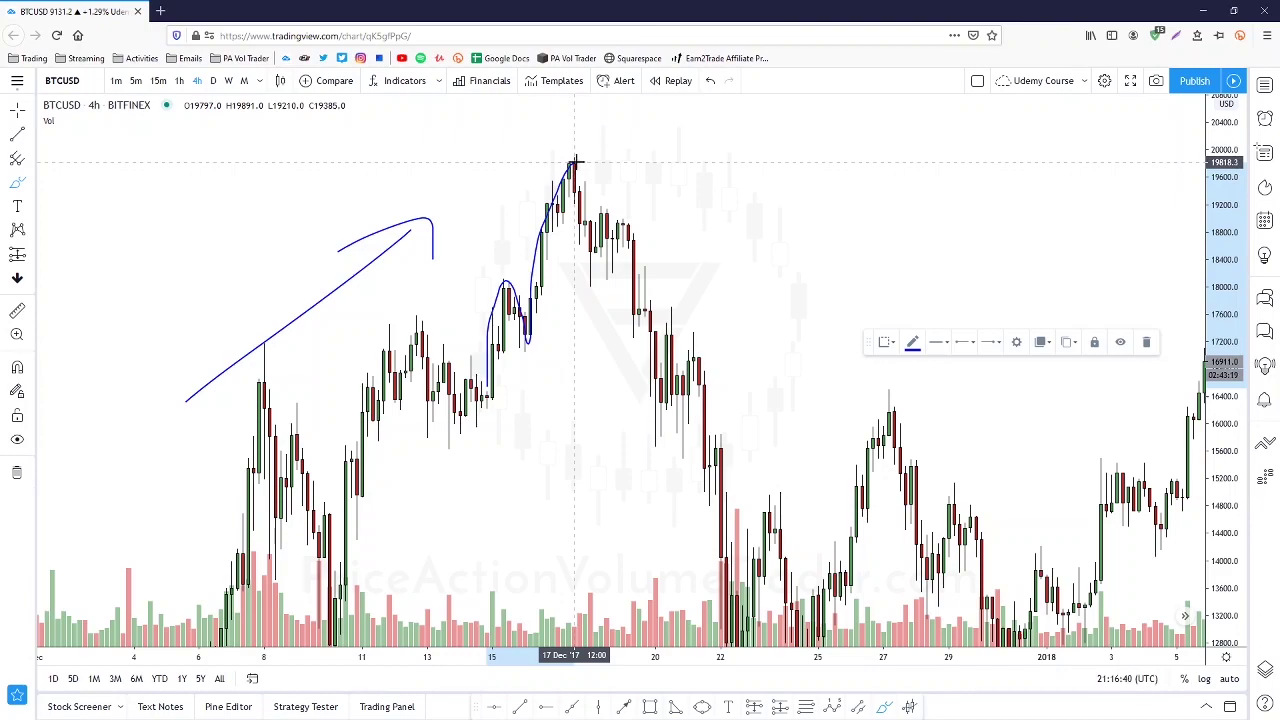
drag(576, 160, 632, 338)
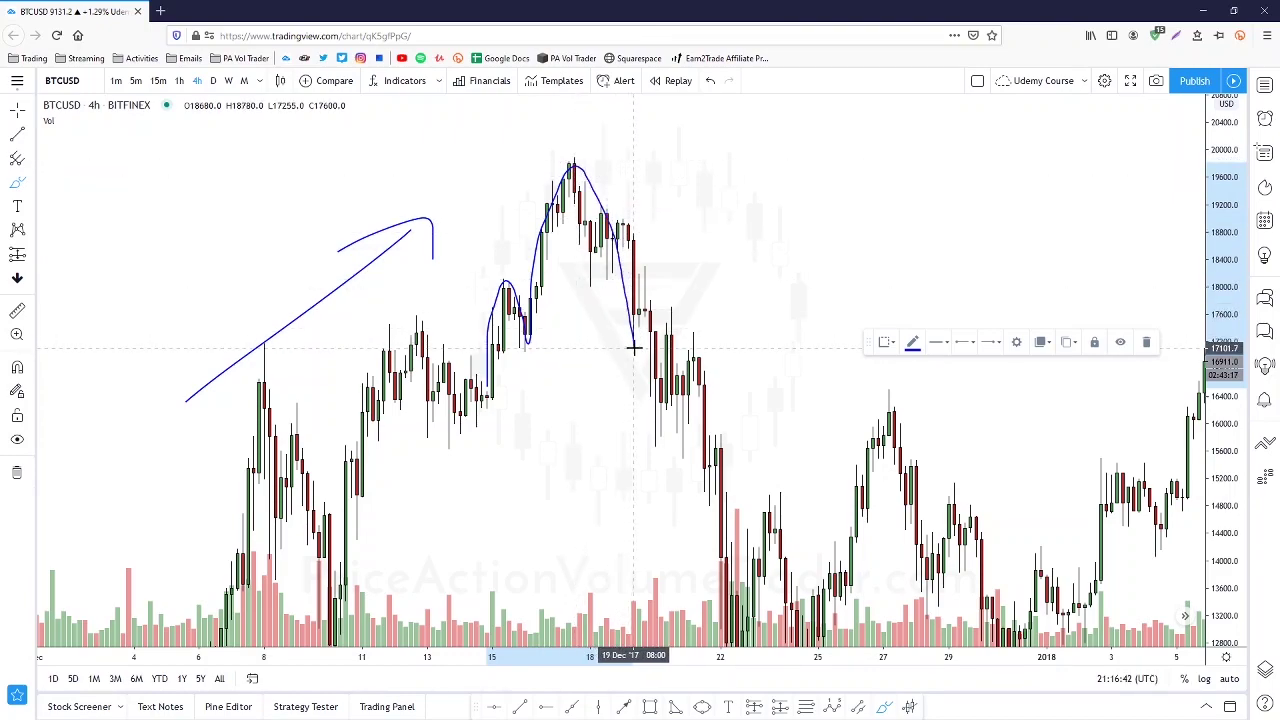
drag(648, 268, 656, 268)
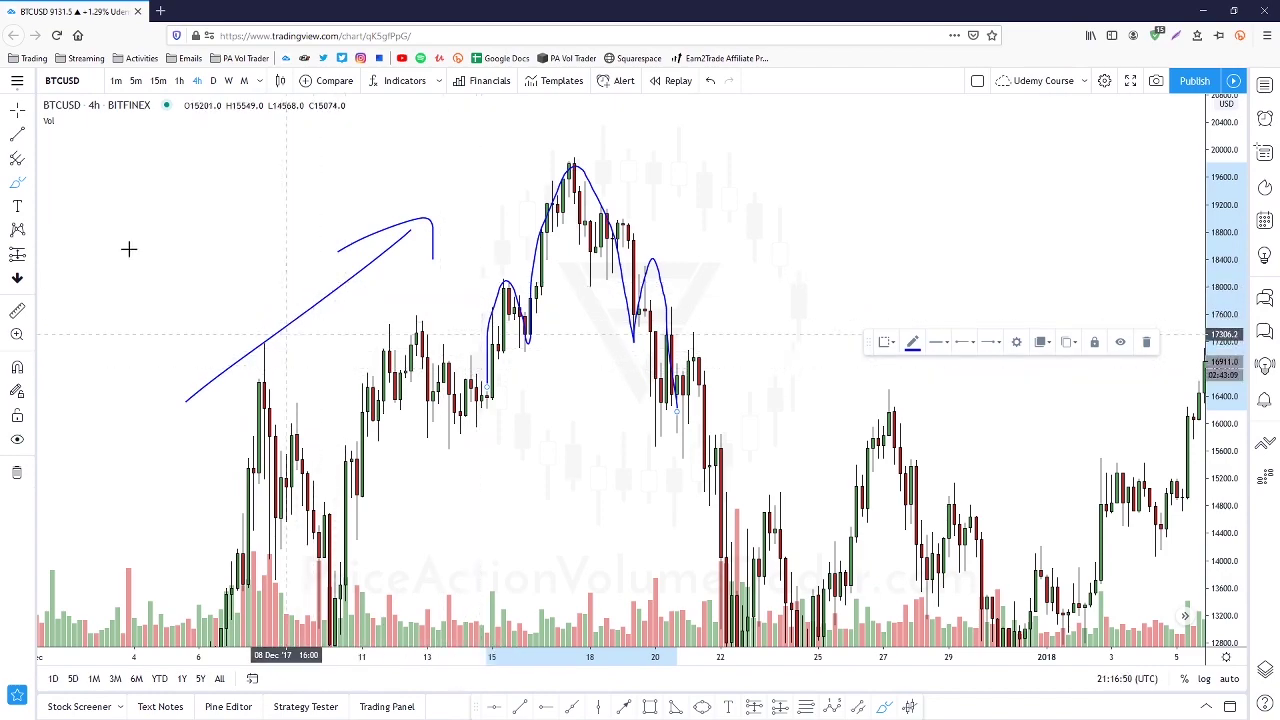
Try a rising trend line neckline from 15 December at 16945.9 to 25 December at 17724.9, and undo all the drawings
click(20, 137)
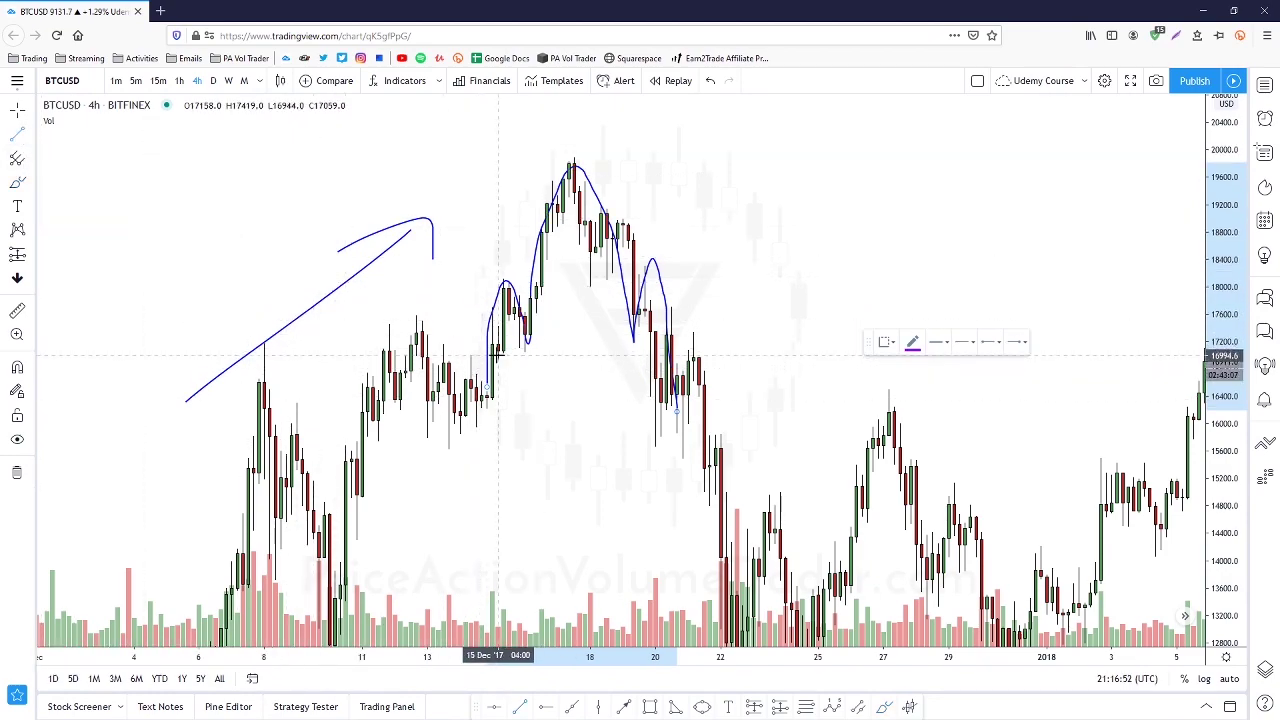
click(492, 355)
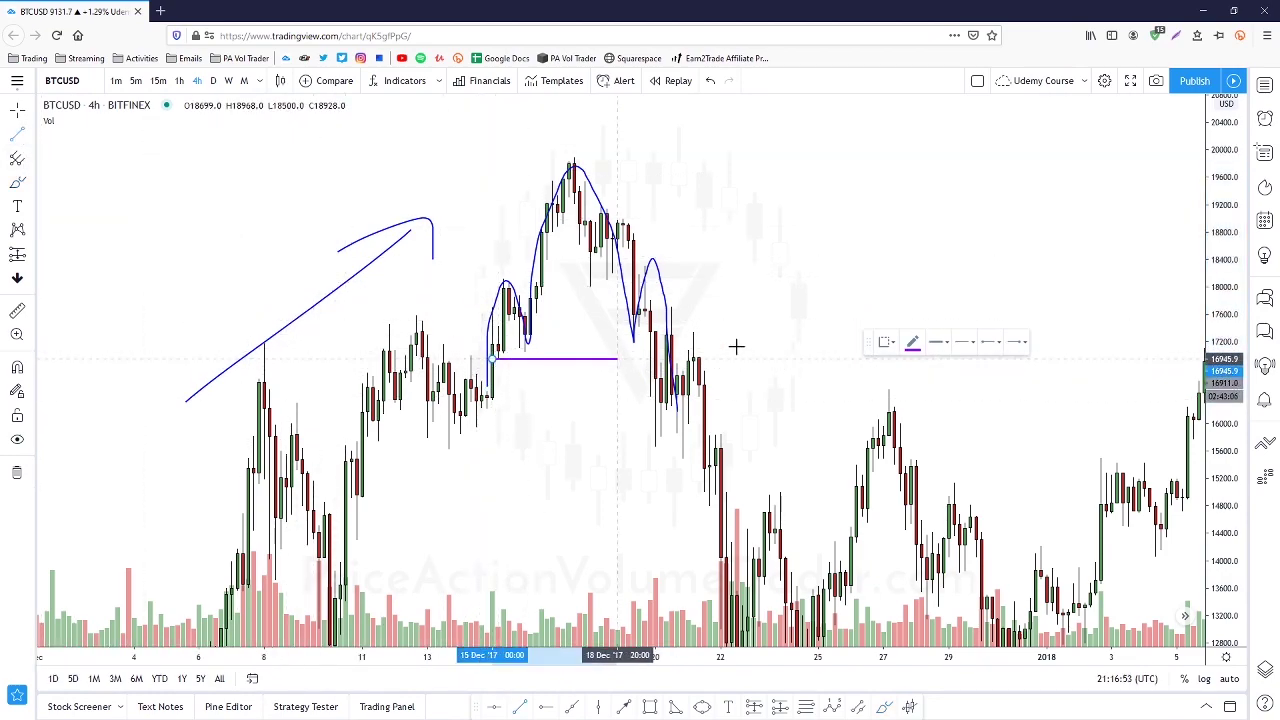
click(840, 305)
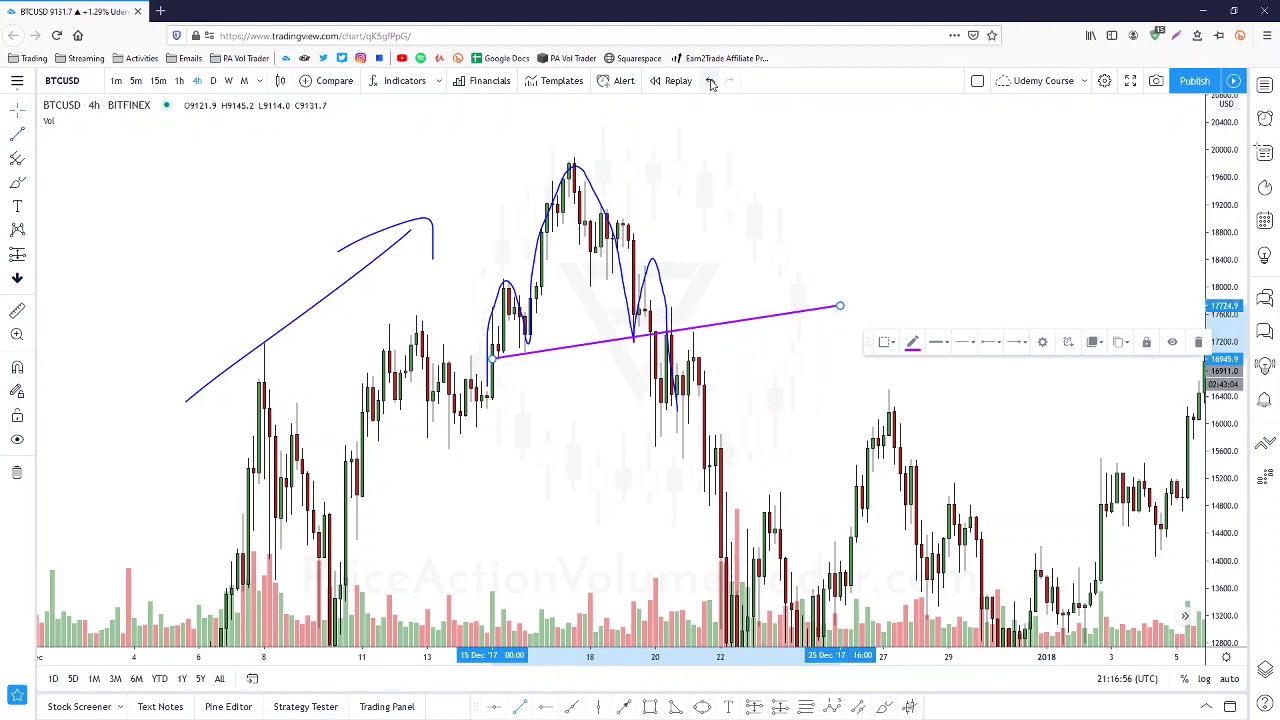
click(710, 81)
click(710, 81)
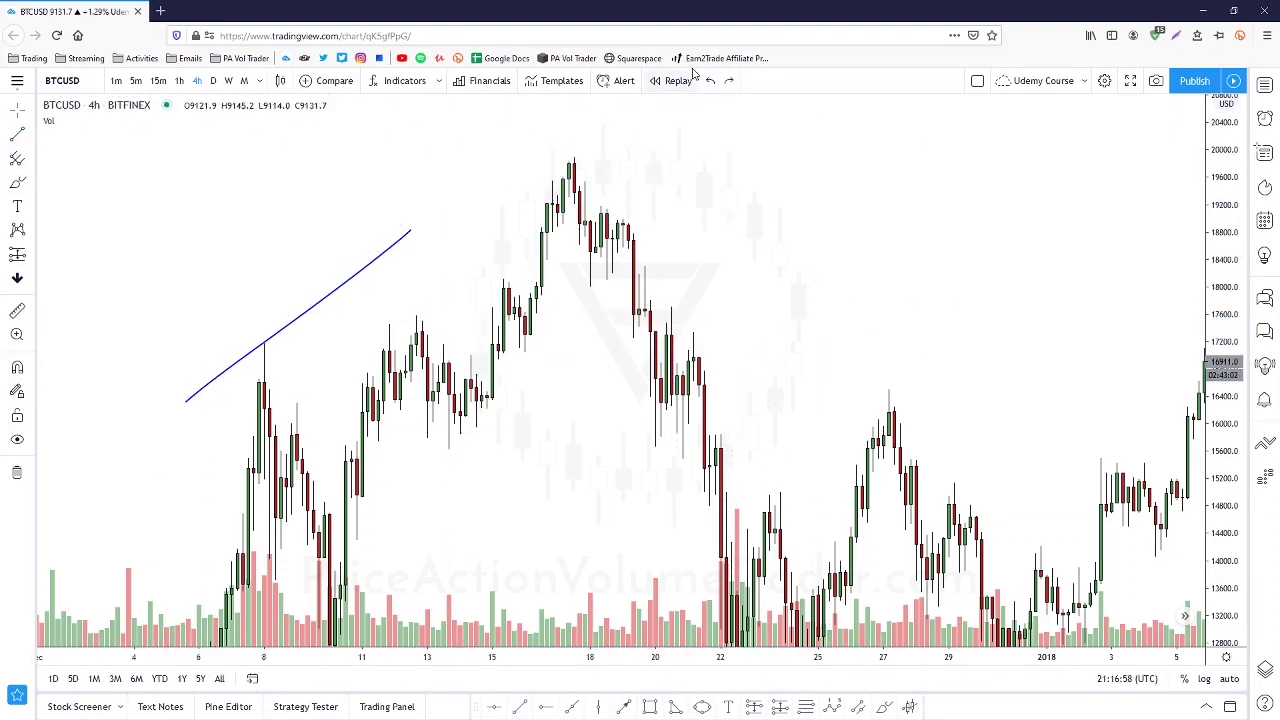
Draw a rising trend line as neckline from 15 December at 17004.3 to 24 December at about 17540
click(17, 137)
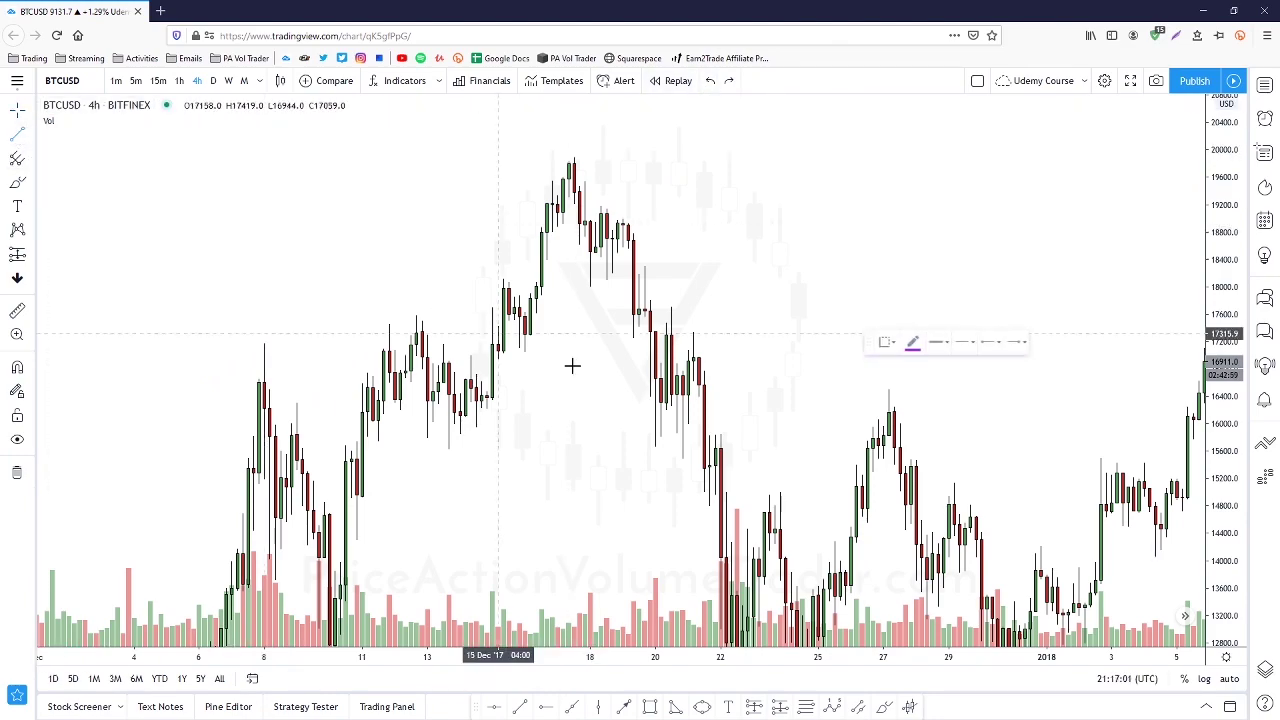
click(503, 352)
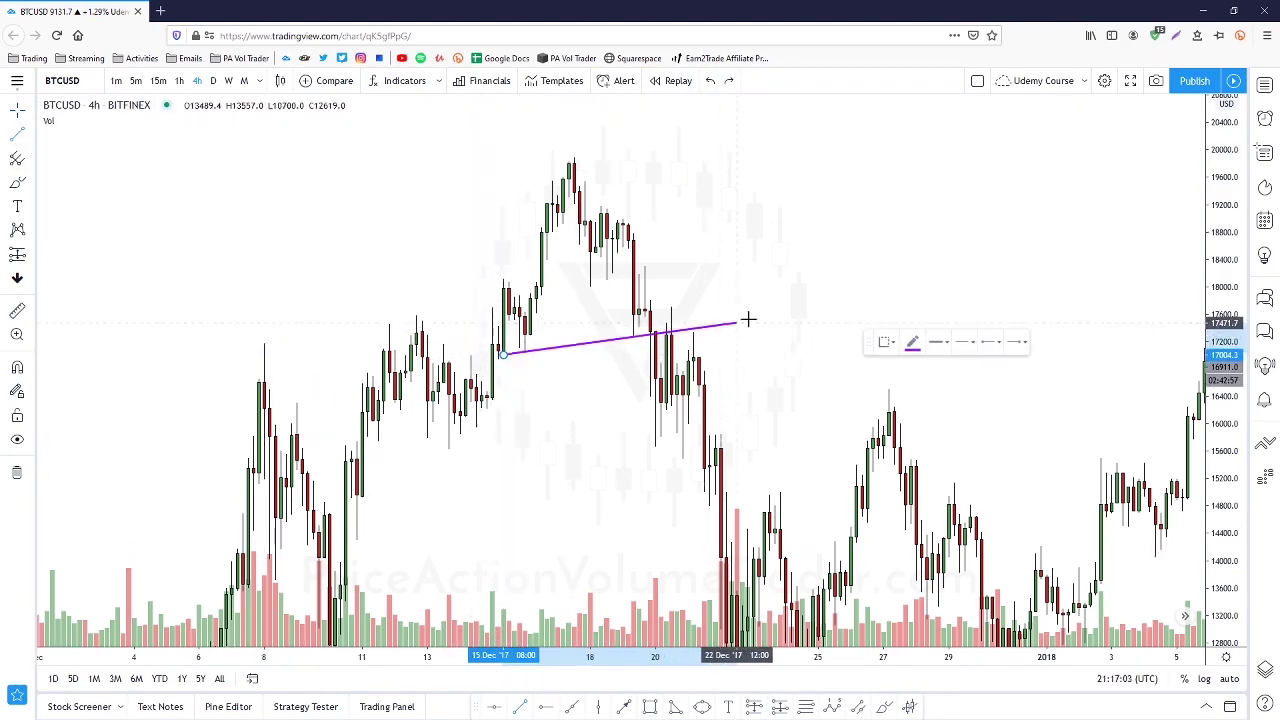
click(811, 320)
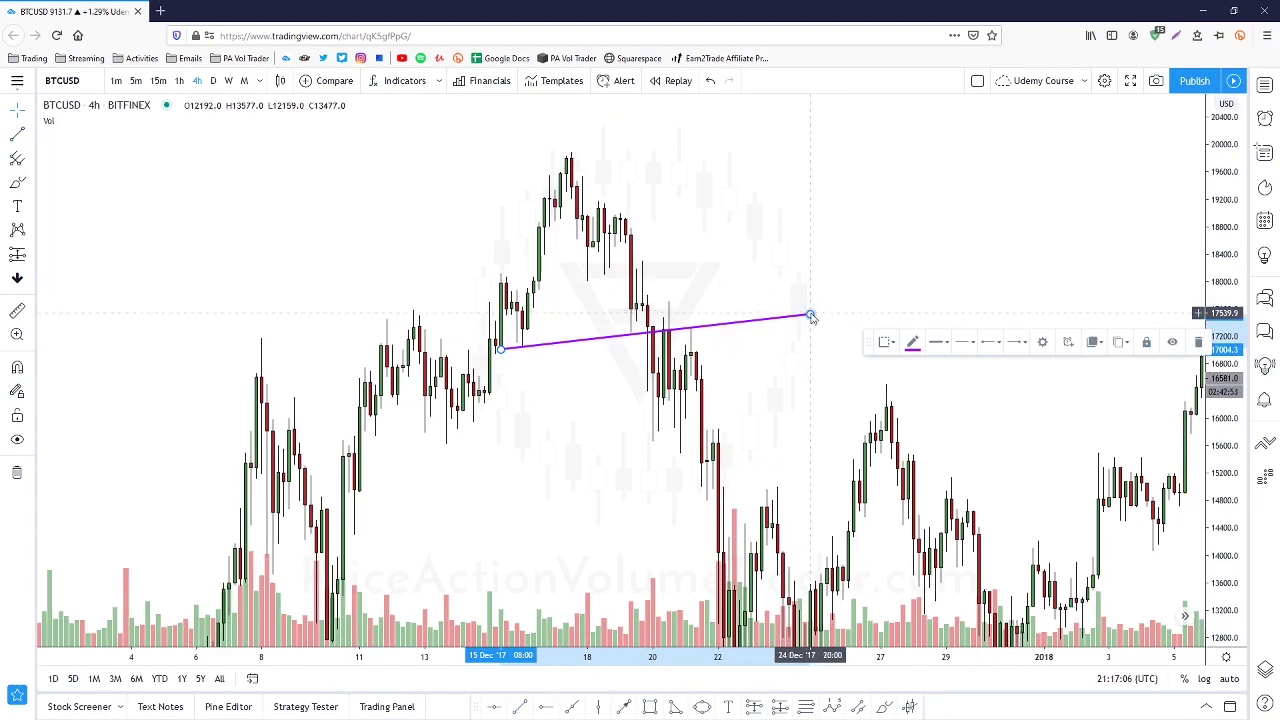
drag(811, 315, 811, 309)
click(786, 251)
Draw Brush arcs above the left shoulder, the head and the right shoulder of the December 2017 pattern
drag(764, 220, 838, 239)
scroll(820, 236, up, 2)
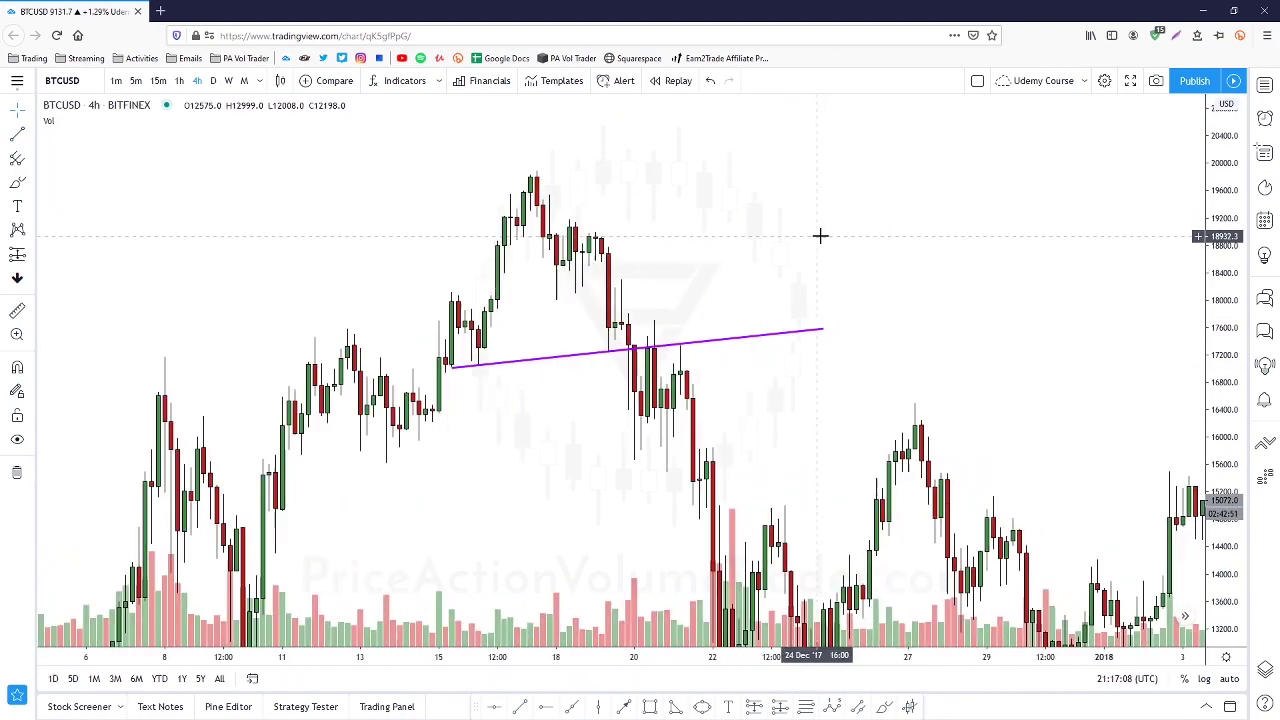
click(17, 182)
drag(420, 305, 485, 275)
drag(493, 171, 549, 166)
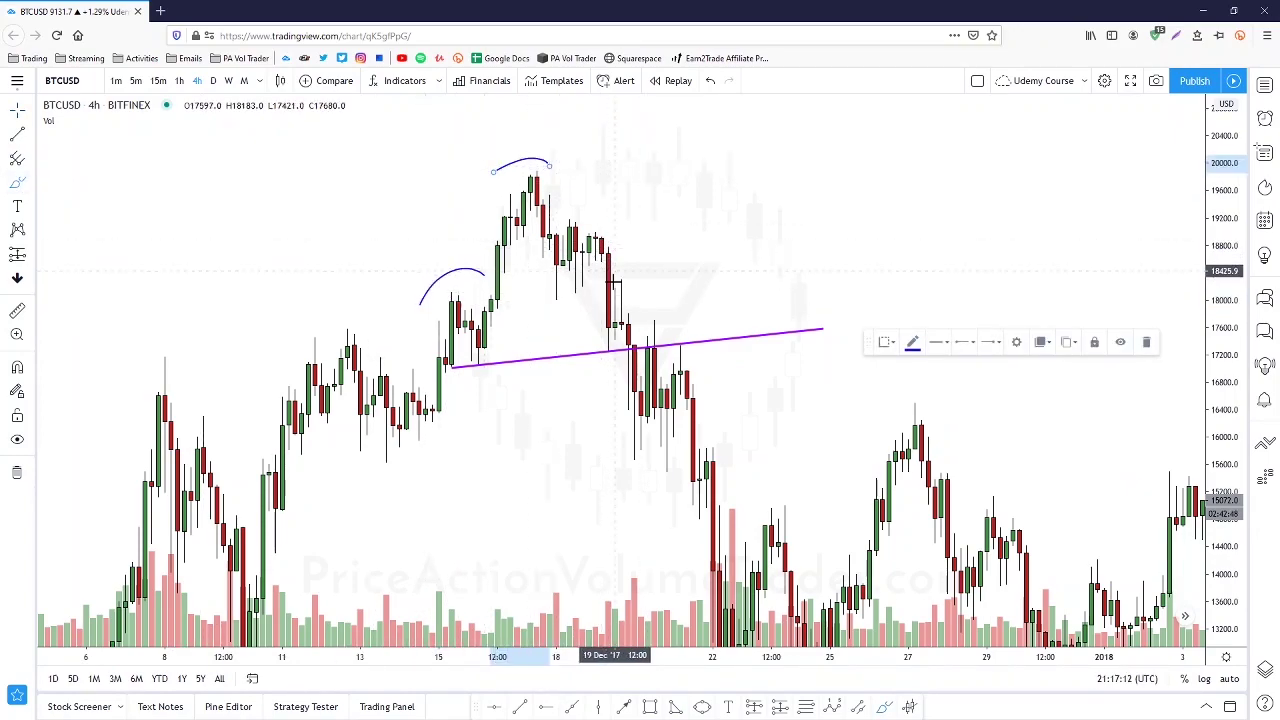
drag(610, 280, 667, 283)
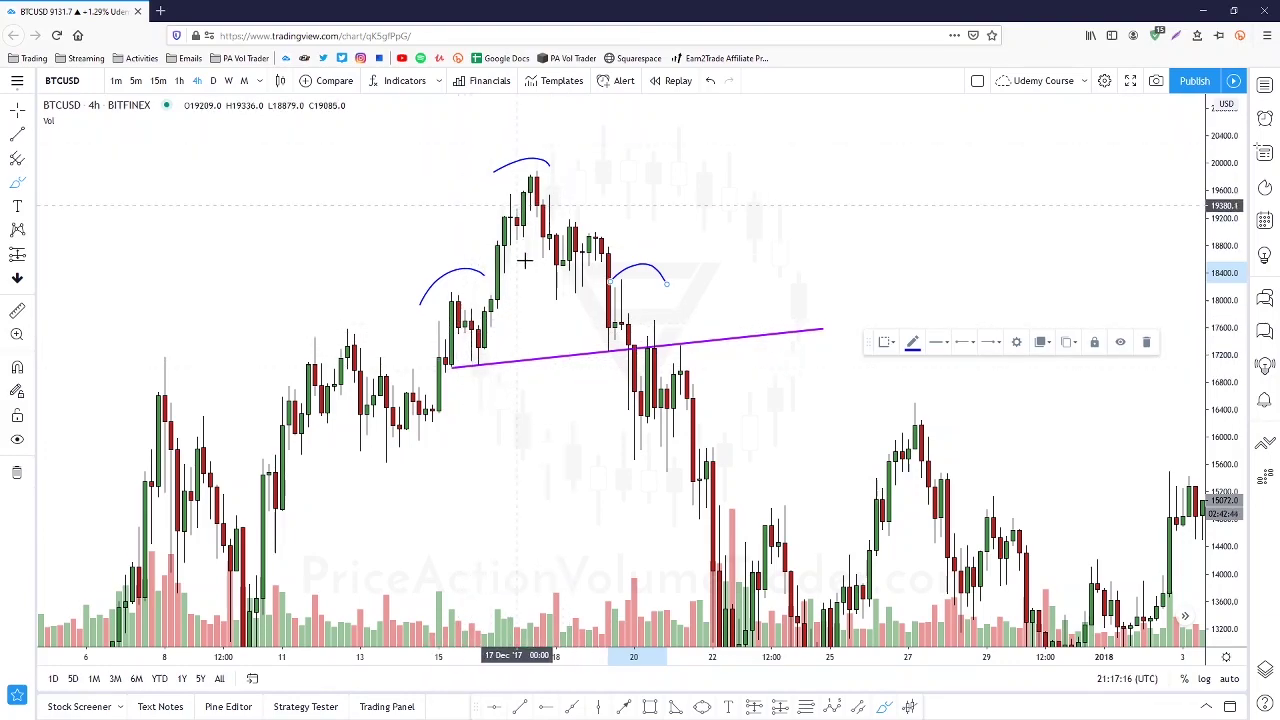
Handwrite the labels LS, H and RS with the Brush above the three arcs
mouse_move(433, 243)
mouse_down()
mouse_move(434, 265)
mouse_move(455, 265)
mouse_up()
mouse_move(524, 118)
mouse_down()
mouse_move(518, 151)
mouse_move(543, 137)
mouse_up()
mouse_move(622, 226)
mouse_down()
mouse_move(622, 250)
mouse_move(665, 250)
mouse_up()
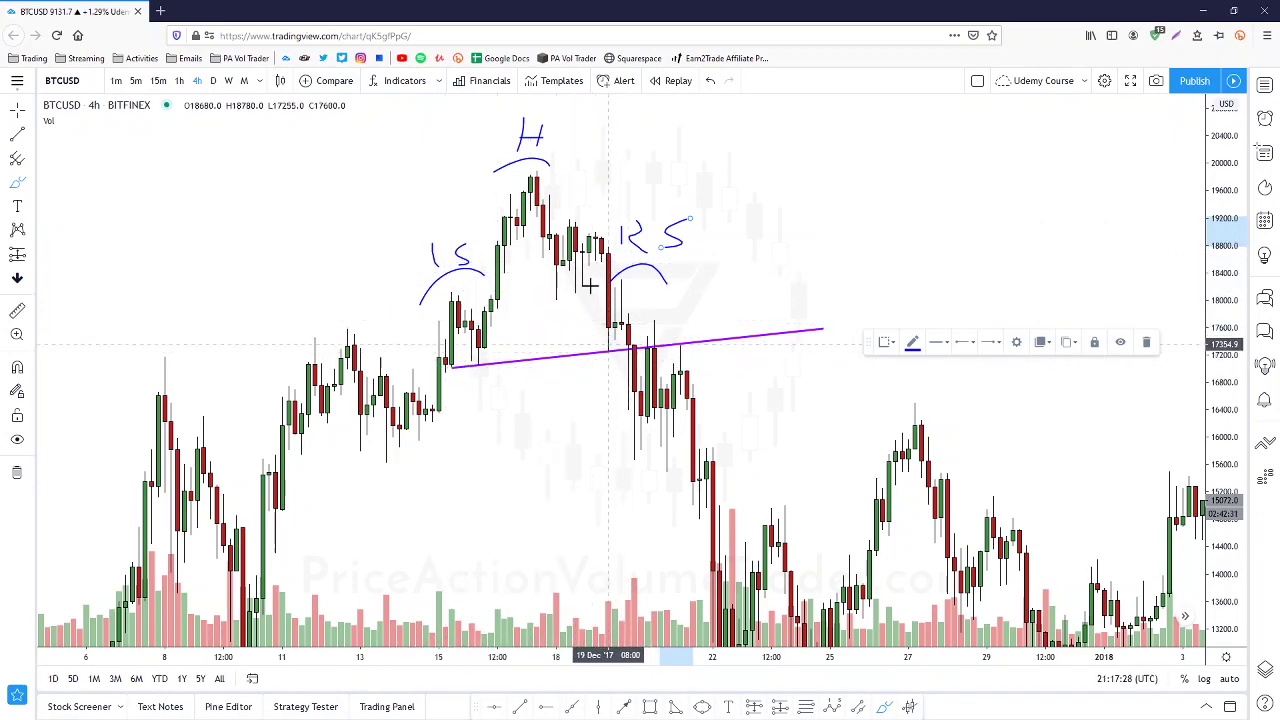
Mark the right shoulder's neckline touch and bounce with the Brush, and circle the 20 December break and retest
drag(603, 347, 605, 352)
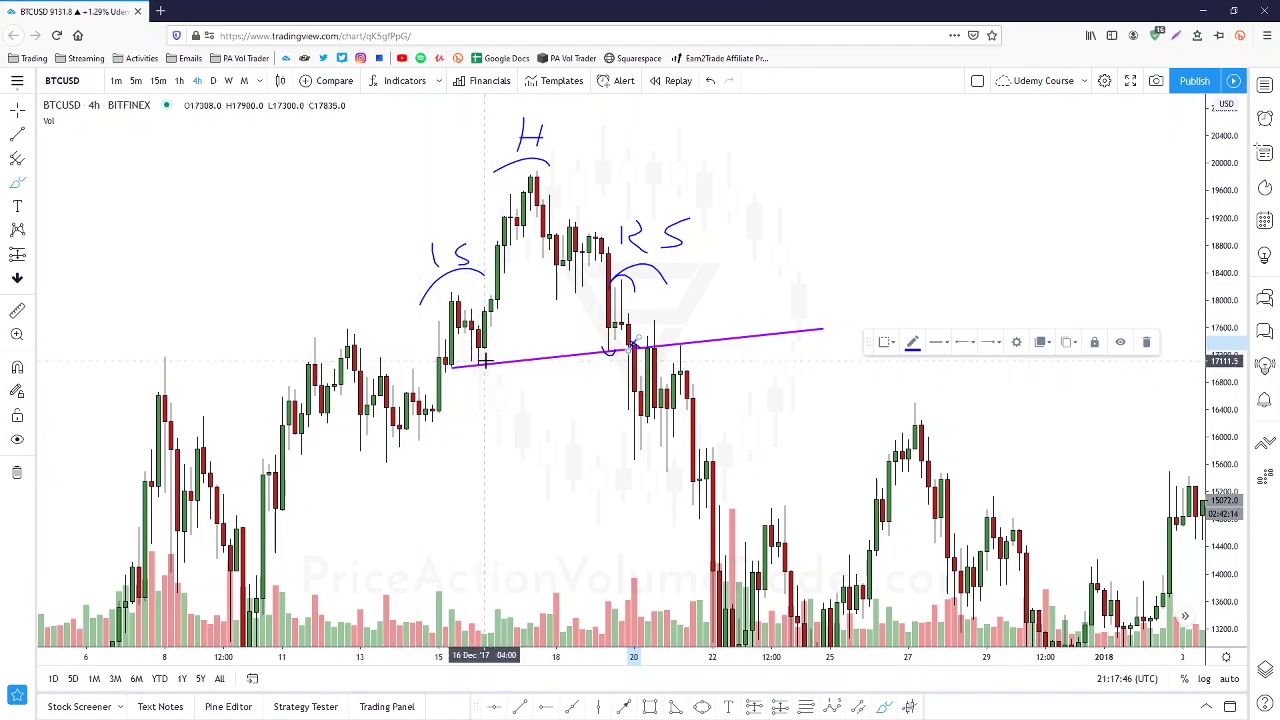
mouse_move(648, 334)
mouse_down()
mouse_move(666, 352)
mouse_move(641, 354)
mouse_move(667, 356)
mouse_up()
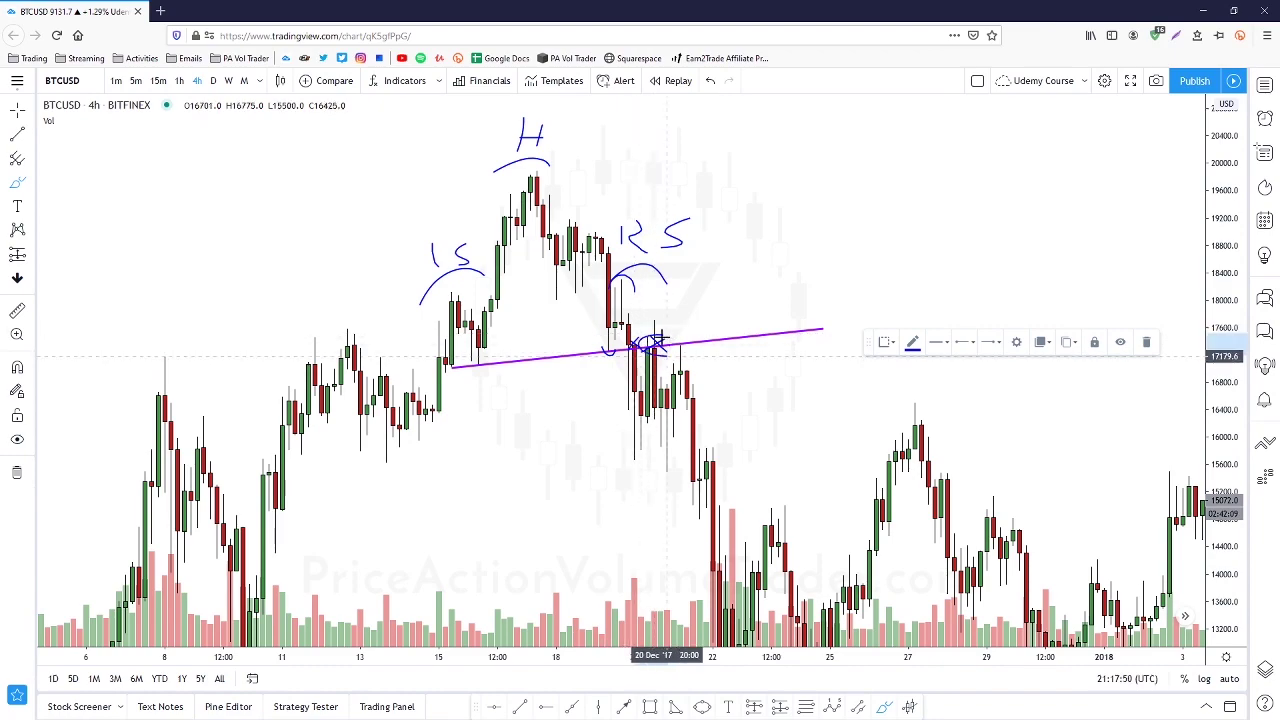
Place a Short Position at 17335.4 on 20 December with its stop at 18338.3, and narrow it to end around 24 December
click(30, 259)
click(88, 280)
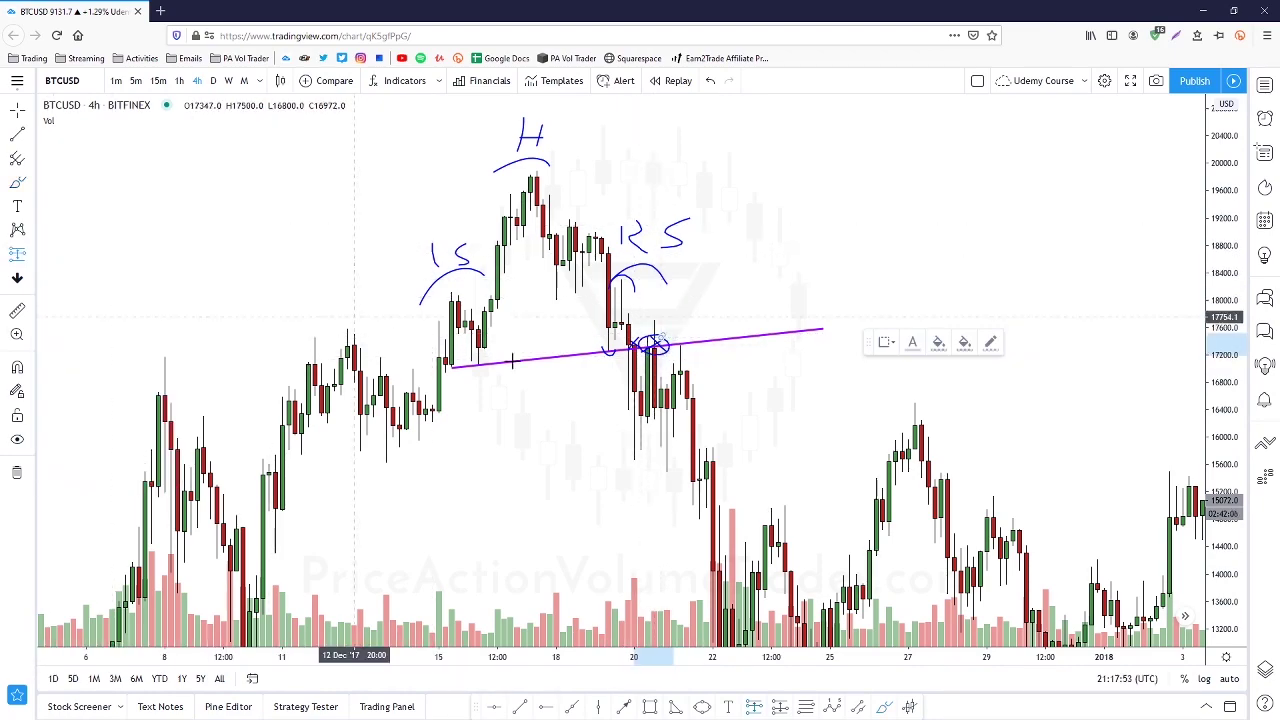
click(655, 346)
drag(655, 220, 654, 278)
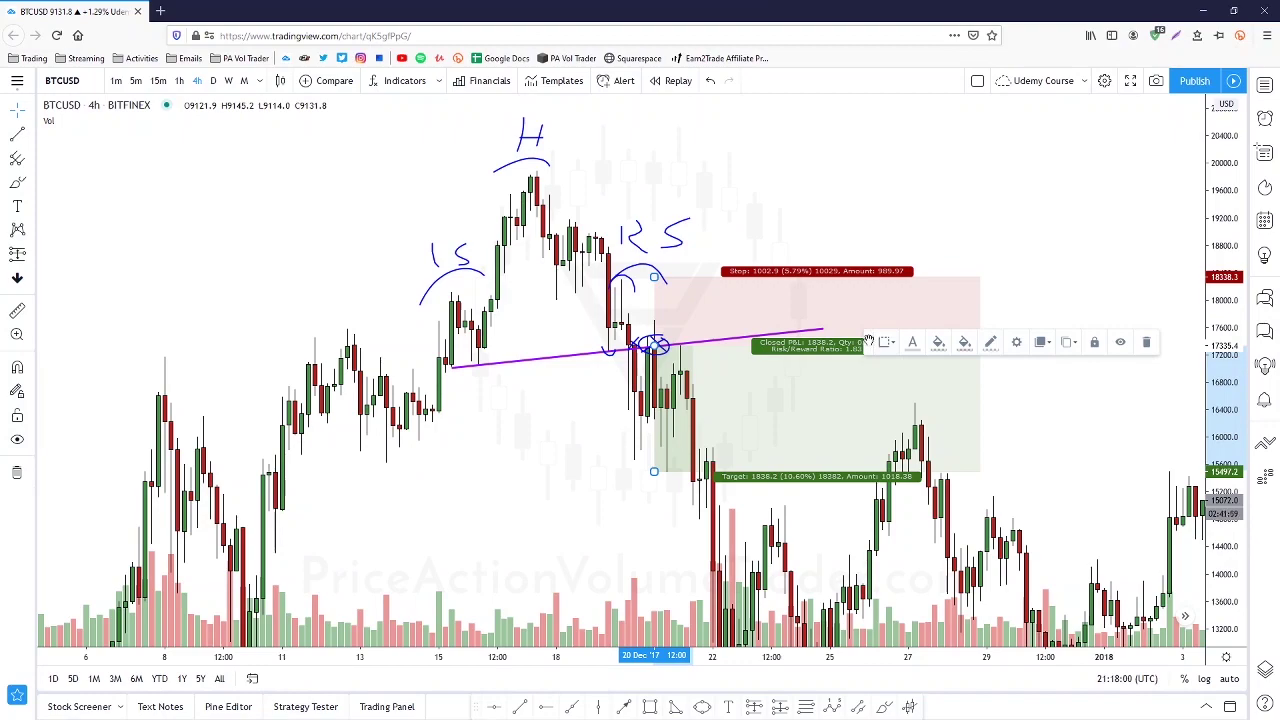
drag(980, 346, 805, 346)
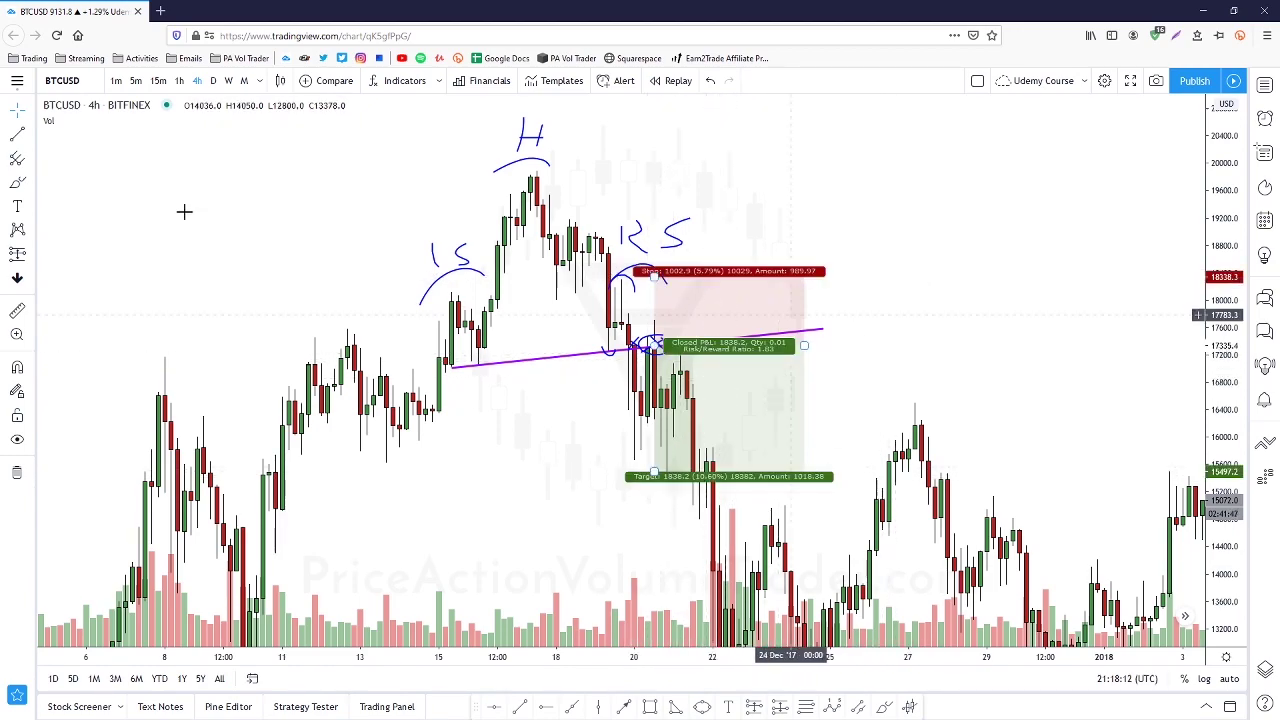
Draw a rectangle from the head's peak at 19886.5 down to the neckline, and place a copy below the break from 17306.2 to 14589.6
click(31, 186)
click(80, 208)
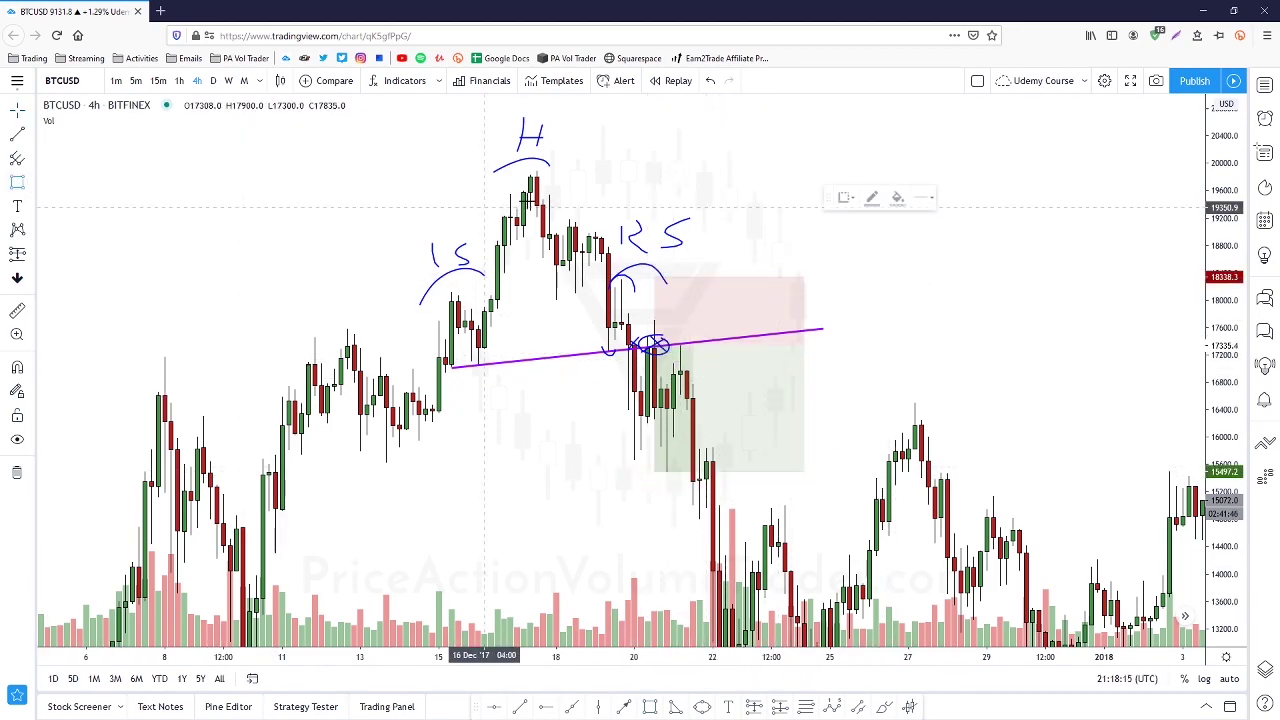
drag(530, 172, 557, 358)
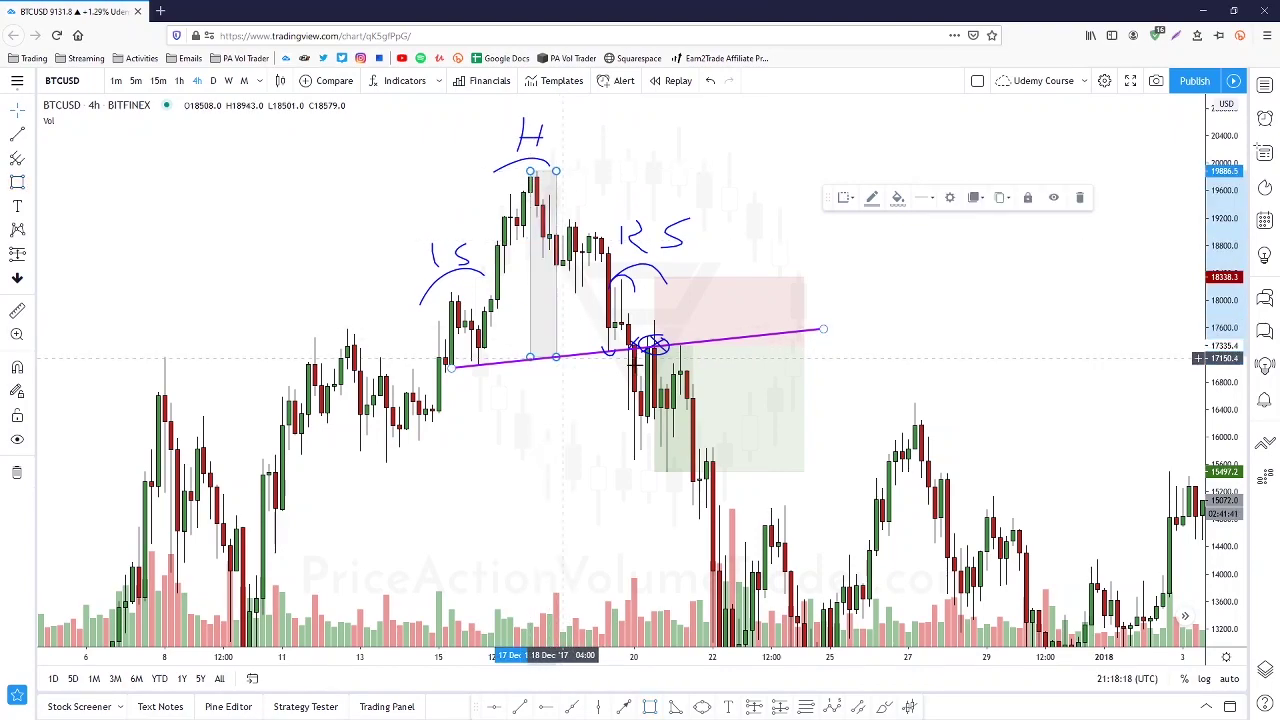
click(654, 194)
drag(558, 204, 675, 389)
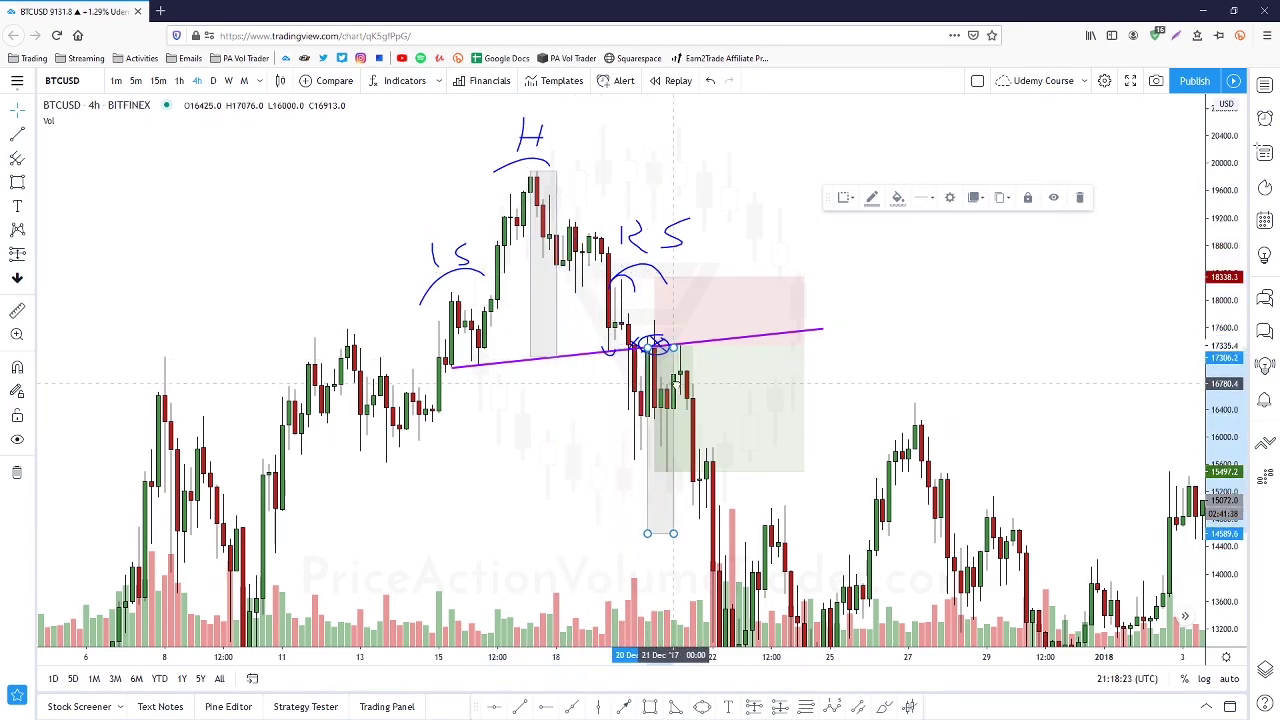
Lower the Short Position's target to 14599.3, level with the bottom of the copied rectangle
click(823, 457)
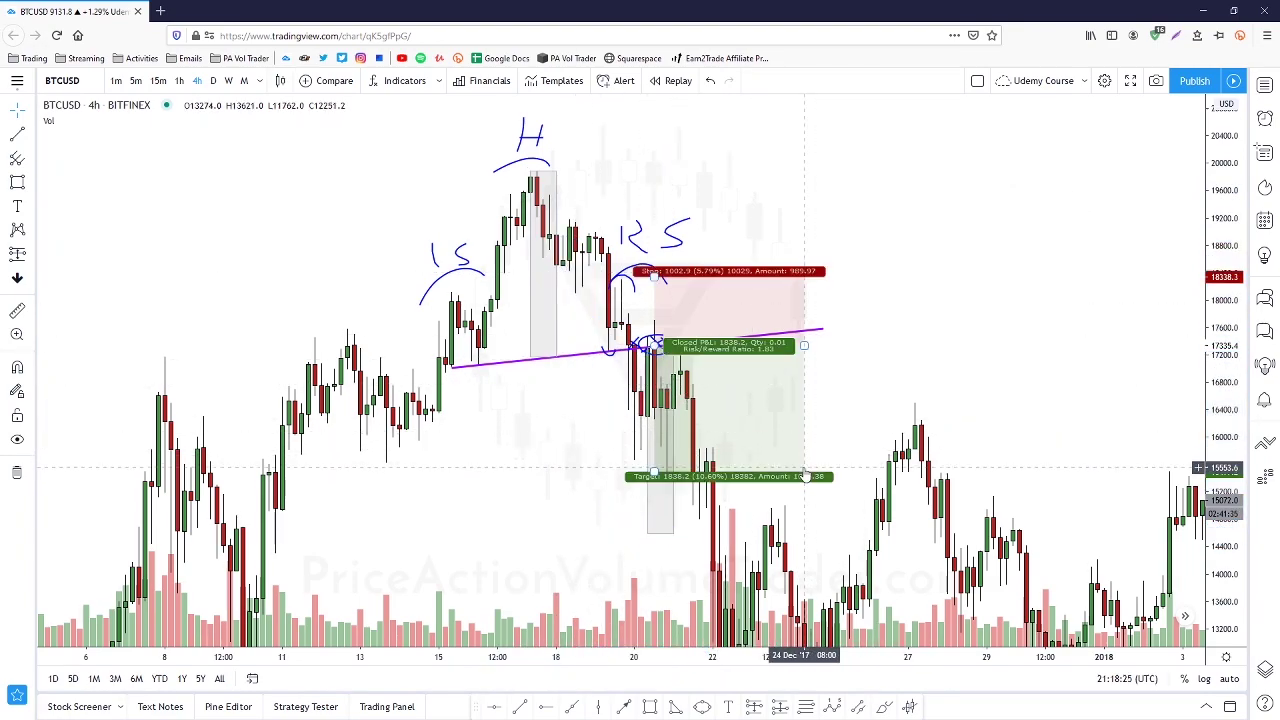
drag(655, 472, 655, 536)
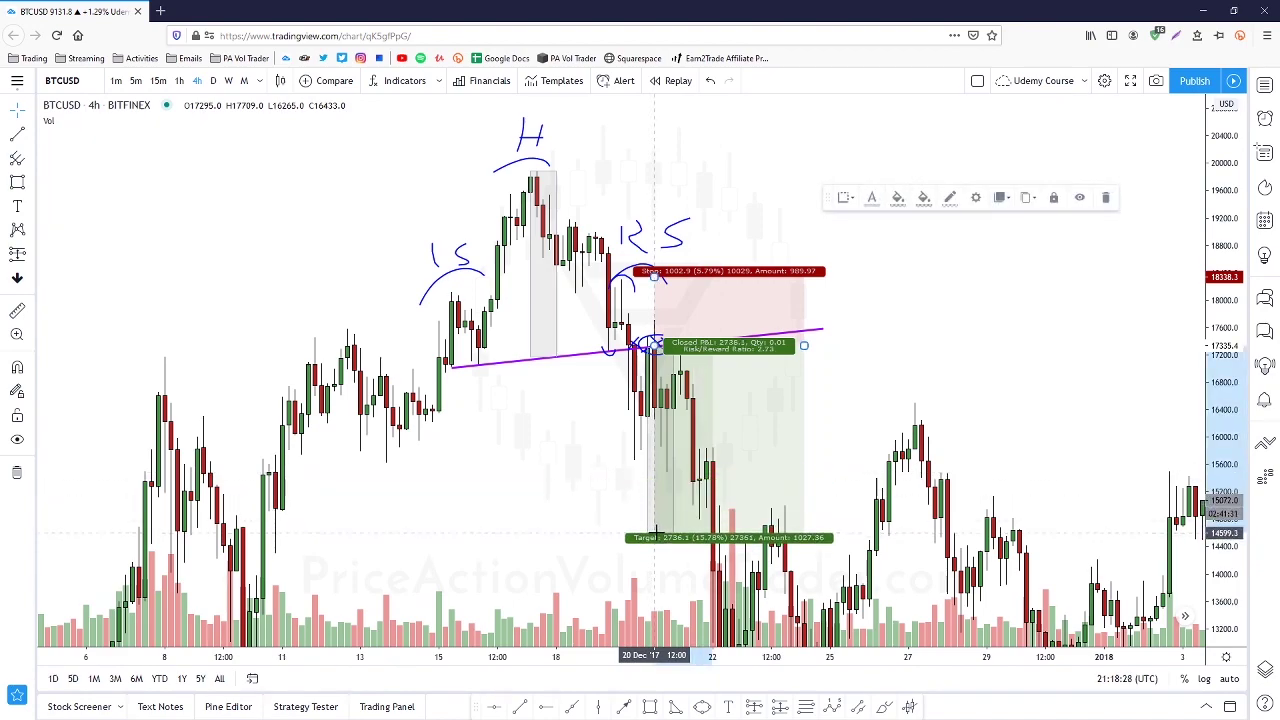
mouse_move(875, 384)
mouse_down()
mouse_move(897, 366)
mouse_move(879, 376)
mouse_up()
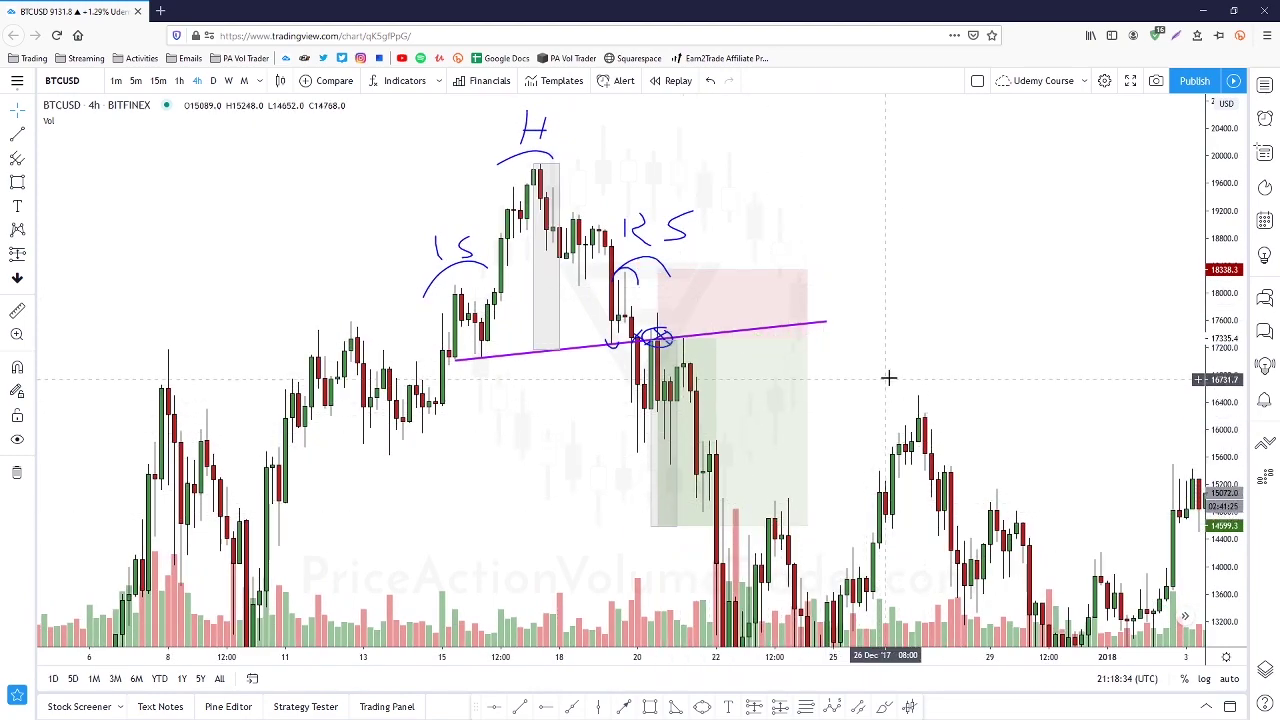
scroll(931, 340, down, 3)
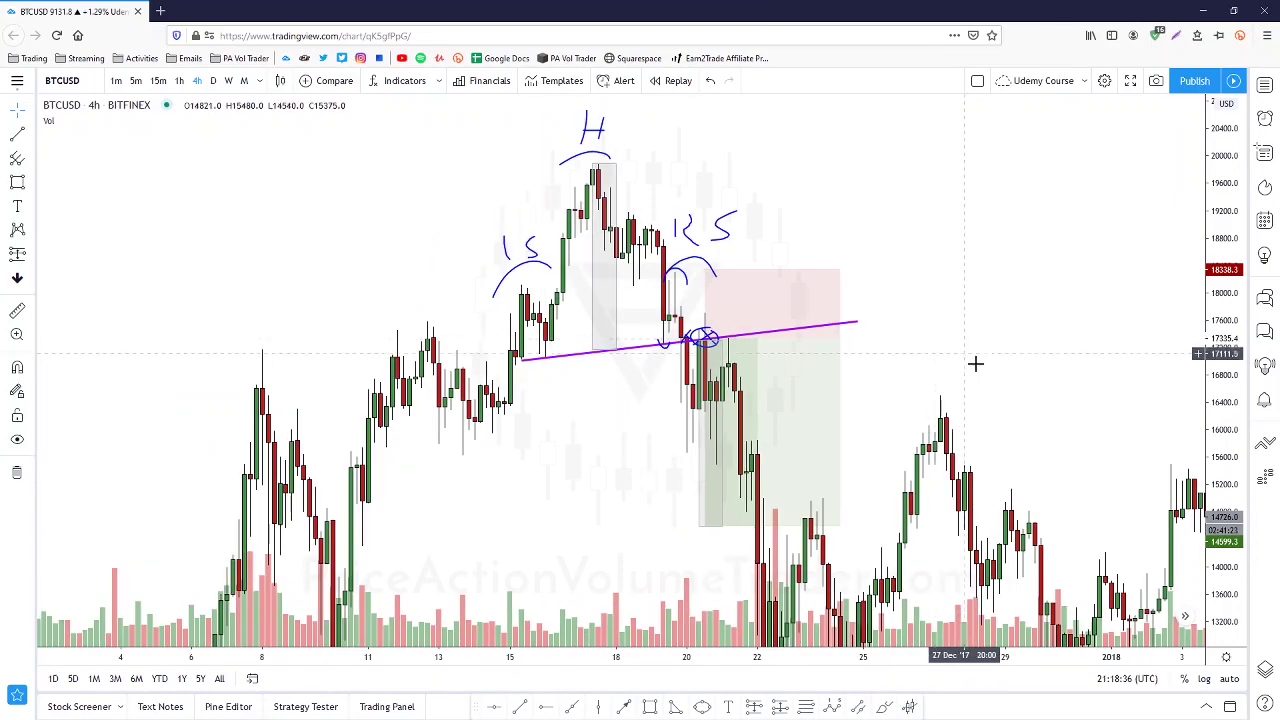
drag(941, 233, 926, 242)
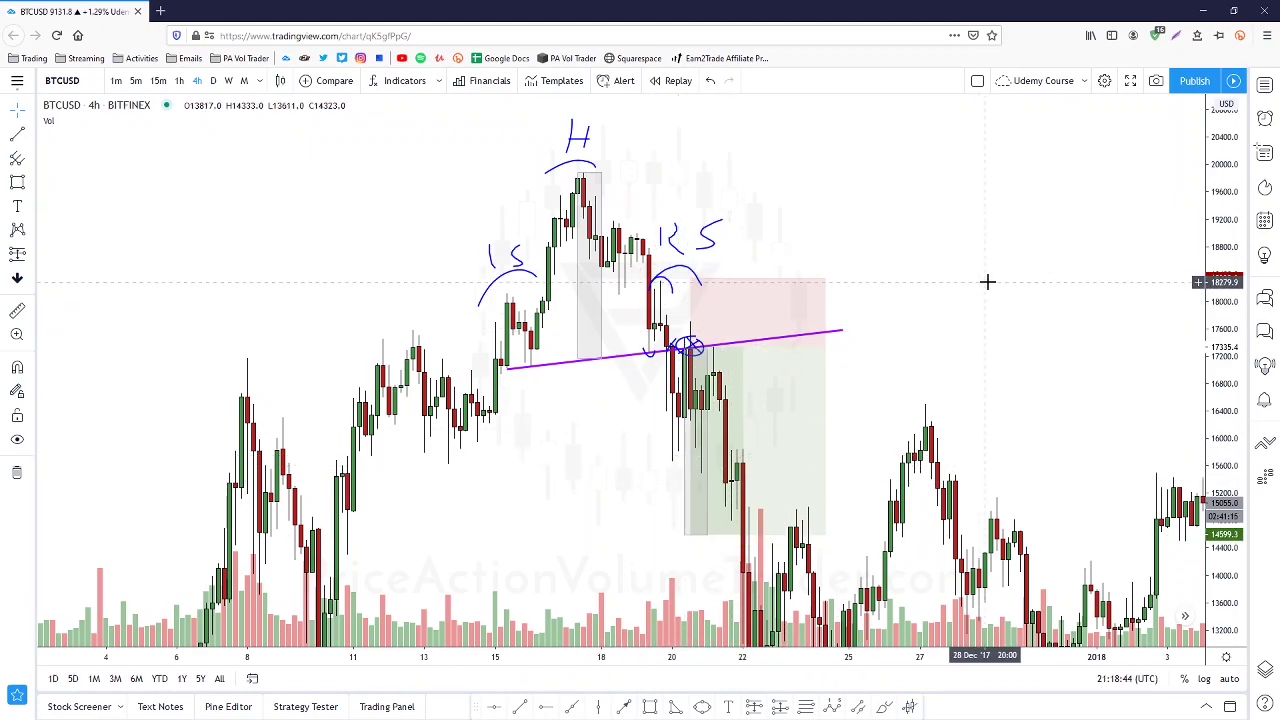
Remove all drawings from the BTCUSD chart and load SPX500USD from the watchlist
click(16, 474)
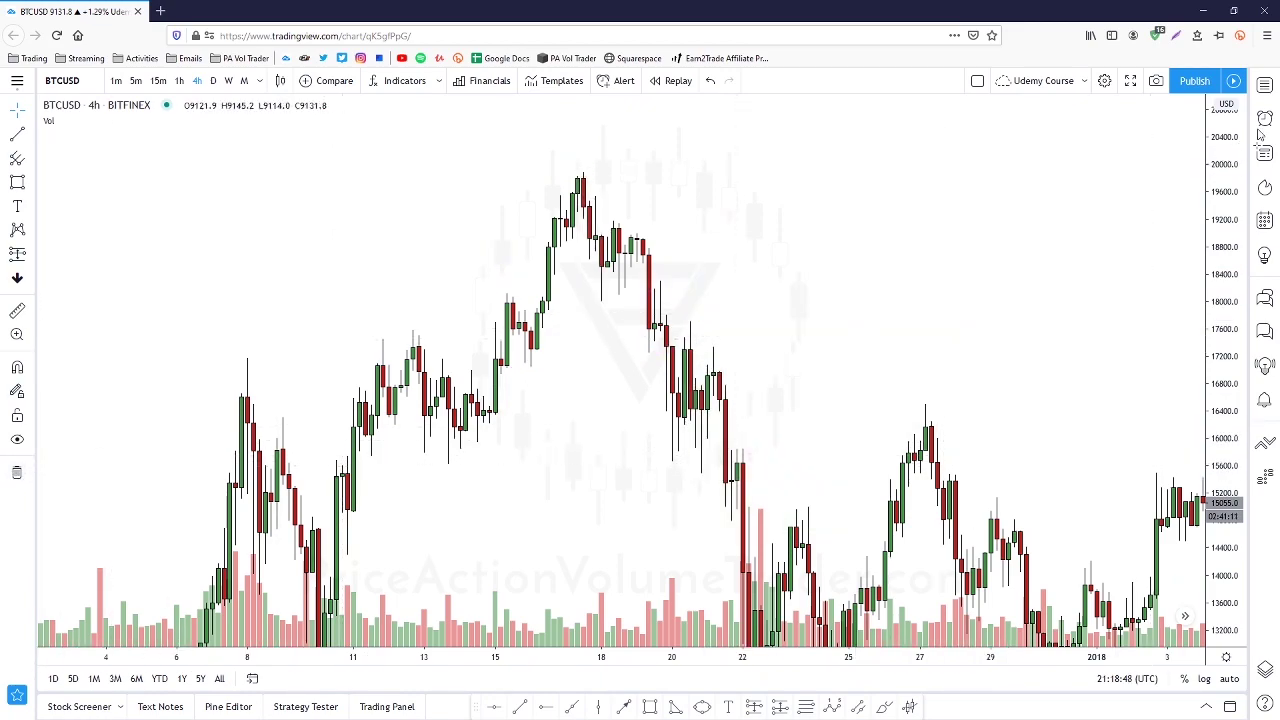
click(1266, 87)
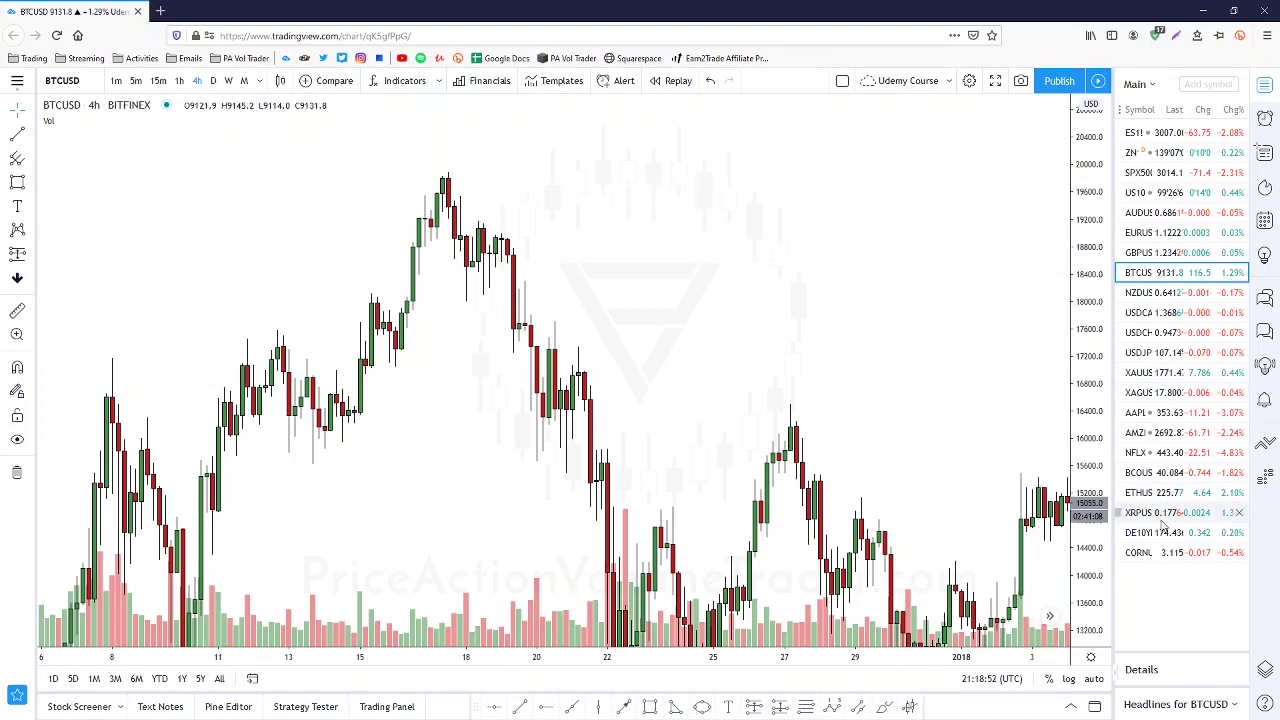
click(1143, 173)
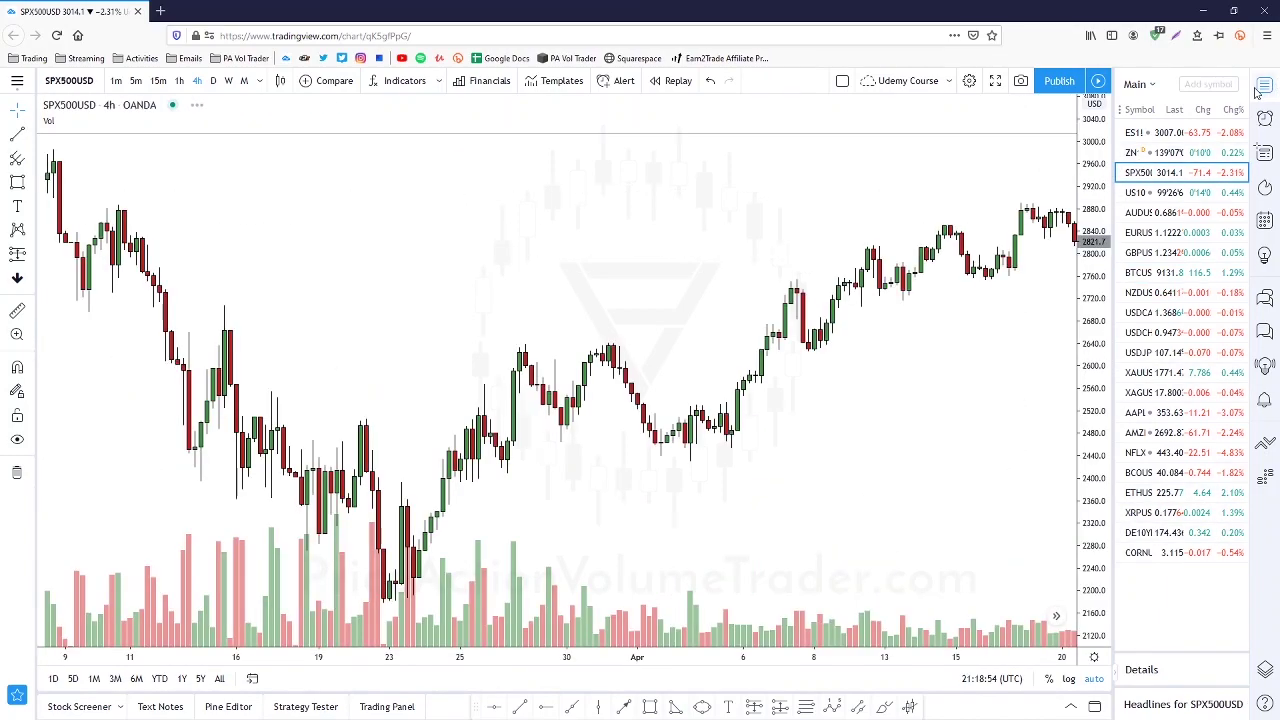
click(1266, 87)
Switch the SPX500USD chart to the 1-hour interval and jump to the most recent bars
drag(893, 238, 437, 240)
drag(783, 434, 762, 457)
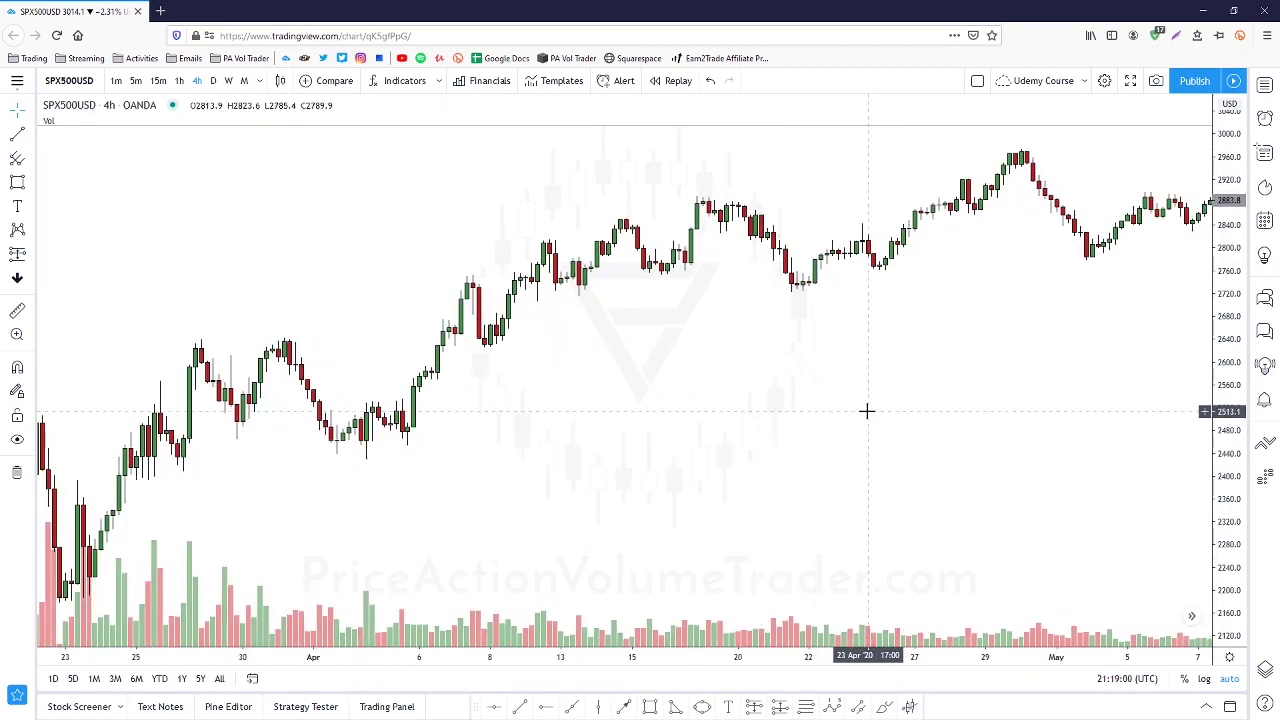
click(179, 81)
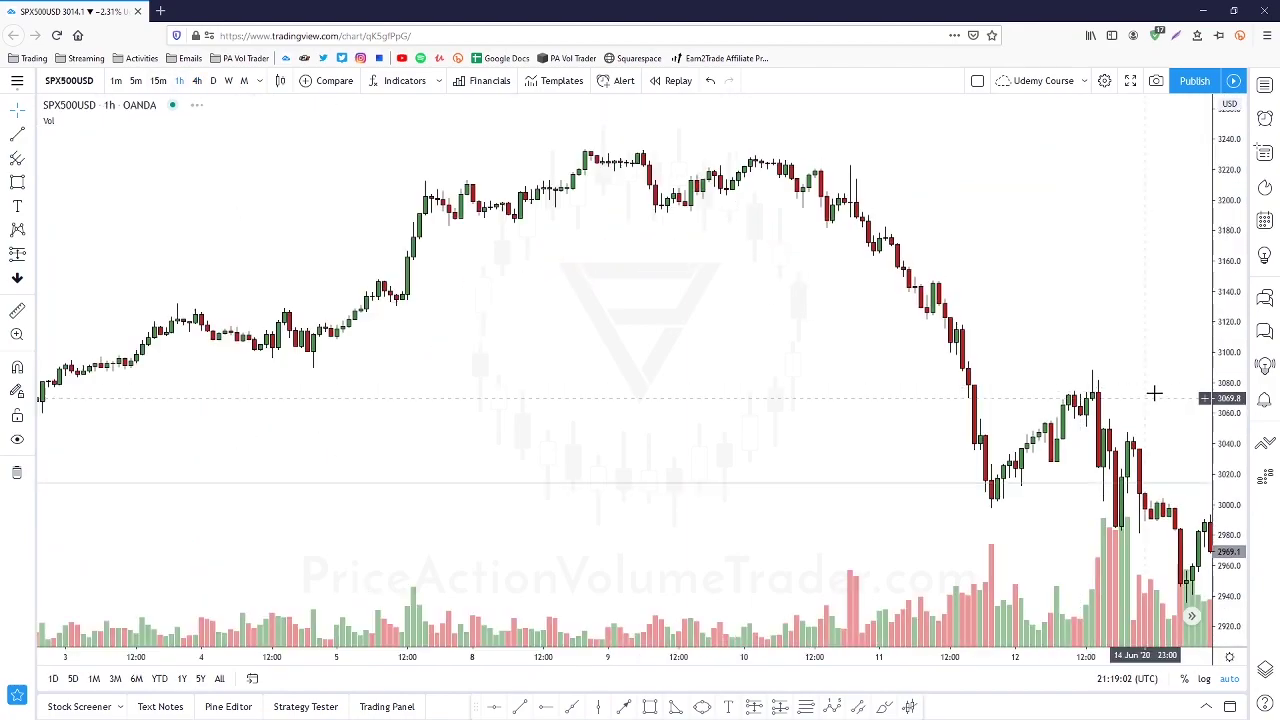
click(1190, 618)
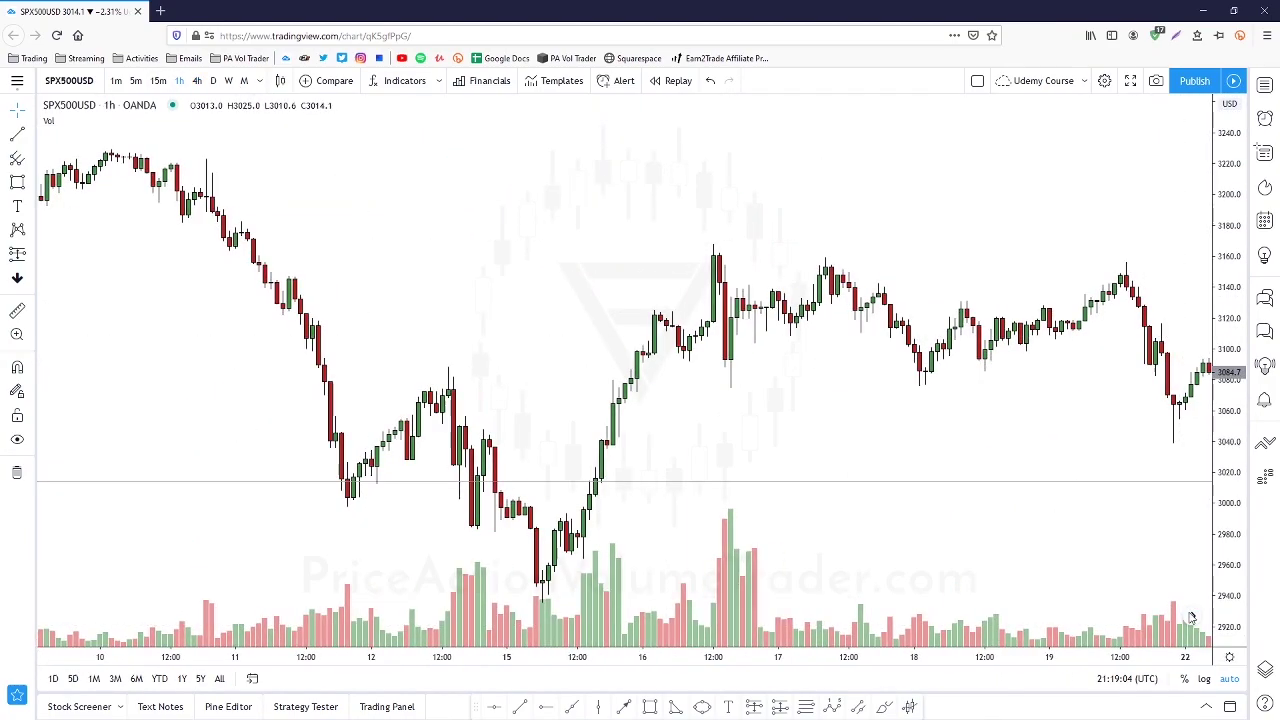
Look back through the 1-hour price history to the stretch from about 7 to 22 May 2020
scroll(722, 441, down, 5)
drag(304, 257, 1100, 323)
scroll(525, 264, down, 1)
drag(366, 263, 1040, 249)
scroll(768, 314, up, 2)
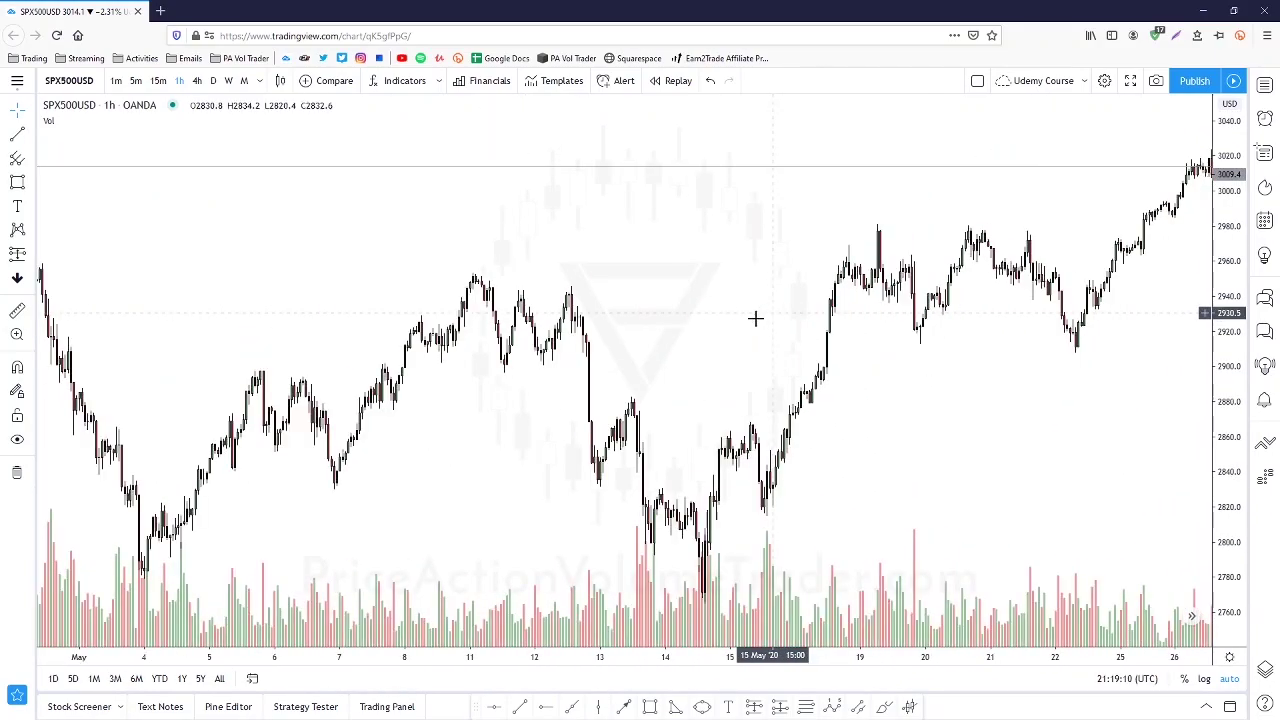
drag(690, 343, 830, 276)
scroll(883, 283, up, 2)
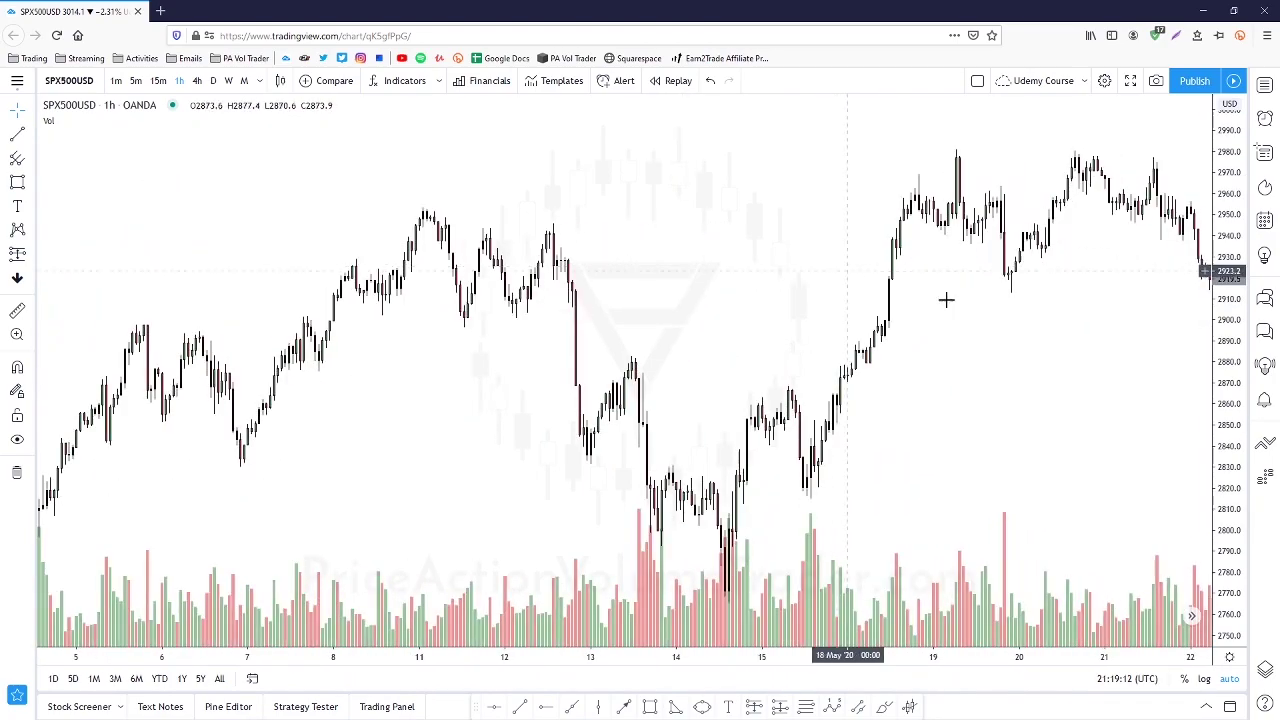
scroll(963, 306, right, 3)
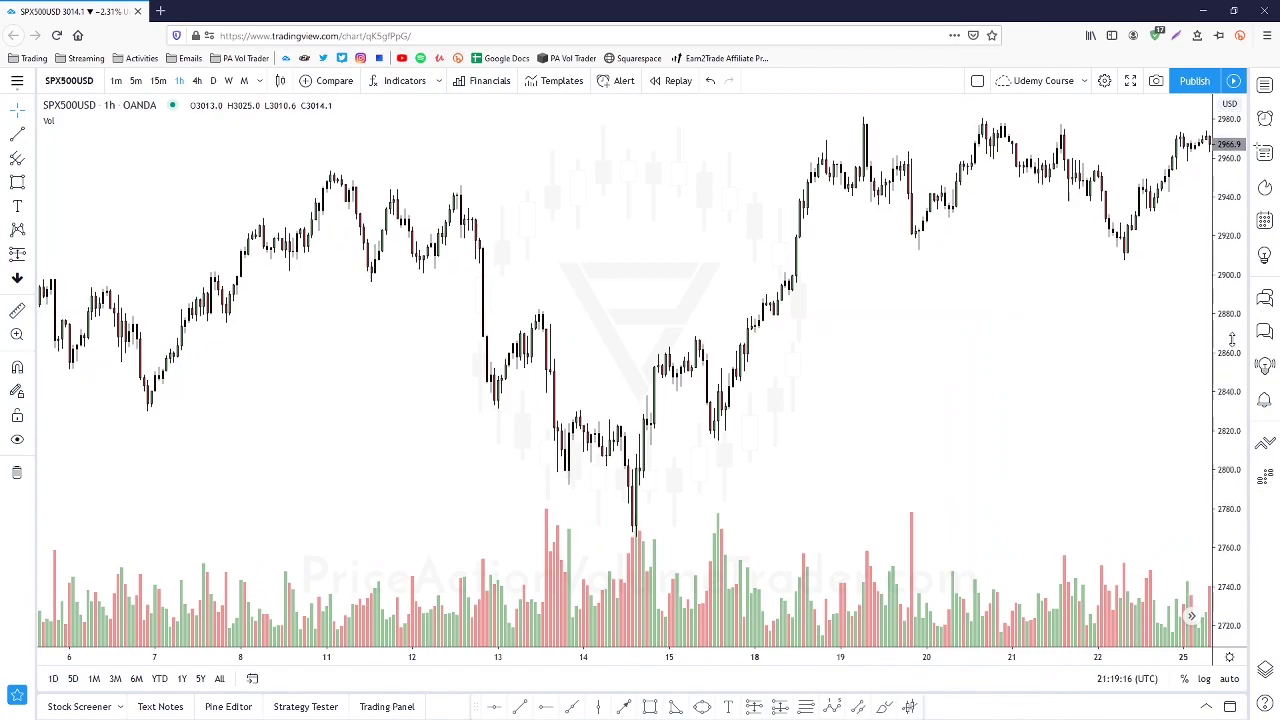
scroll(1028, 302, right, 1)
scroll(1028, 302, up, 2)
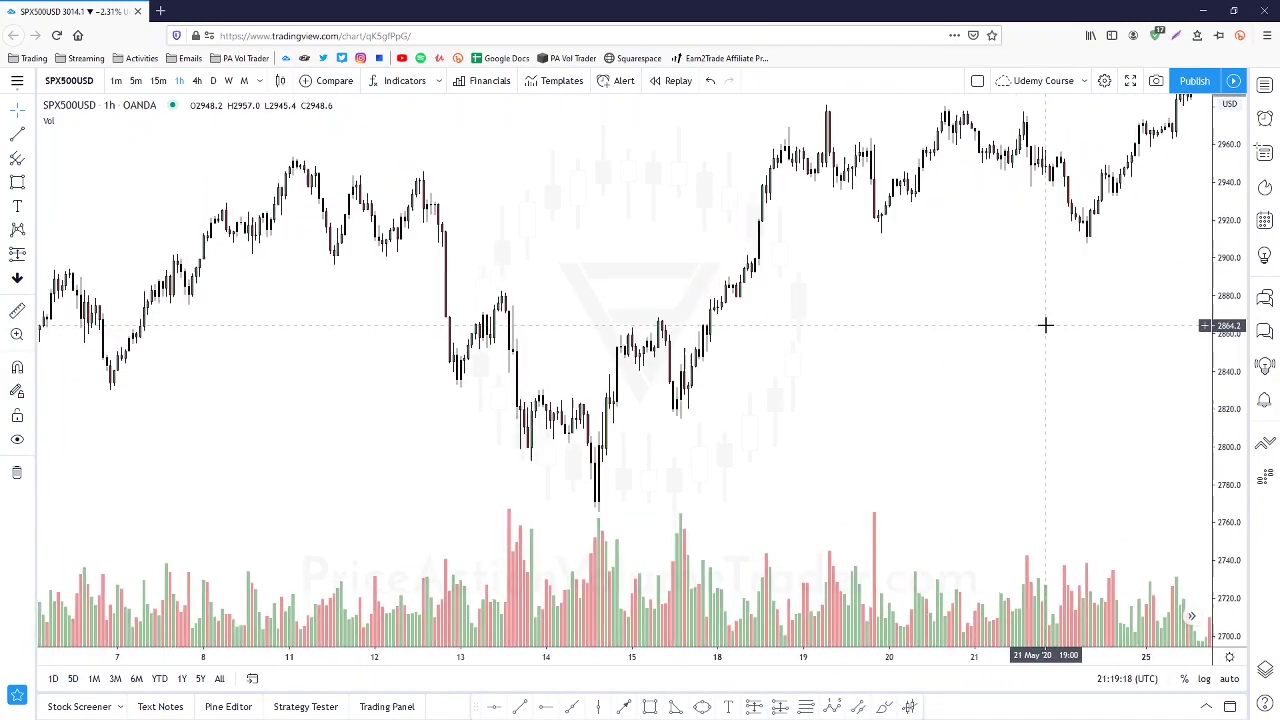
drag(983, 324, 1029, 323)
scroll(1069, 323, down, 1)
scroll(1026, 323, up, 1)
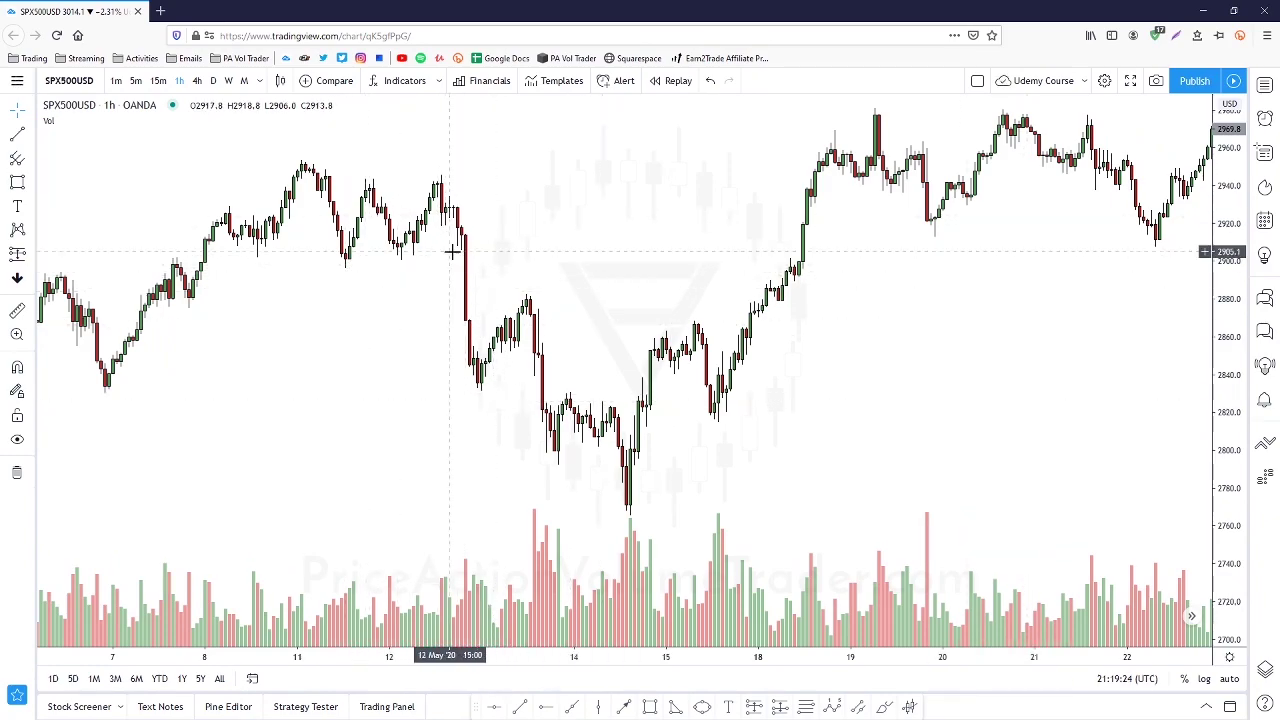
With the Brush, draw a downward arrow, underline the 11–12 May lows near 2901, mark their break and circle the topping range
click(29, 182)
click(62, 188)
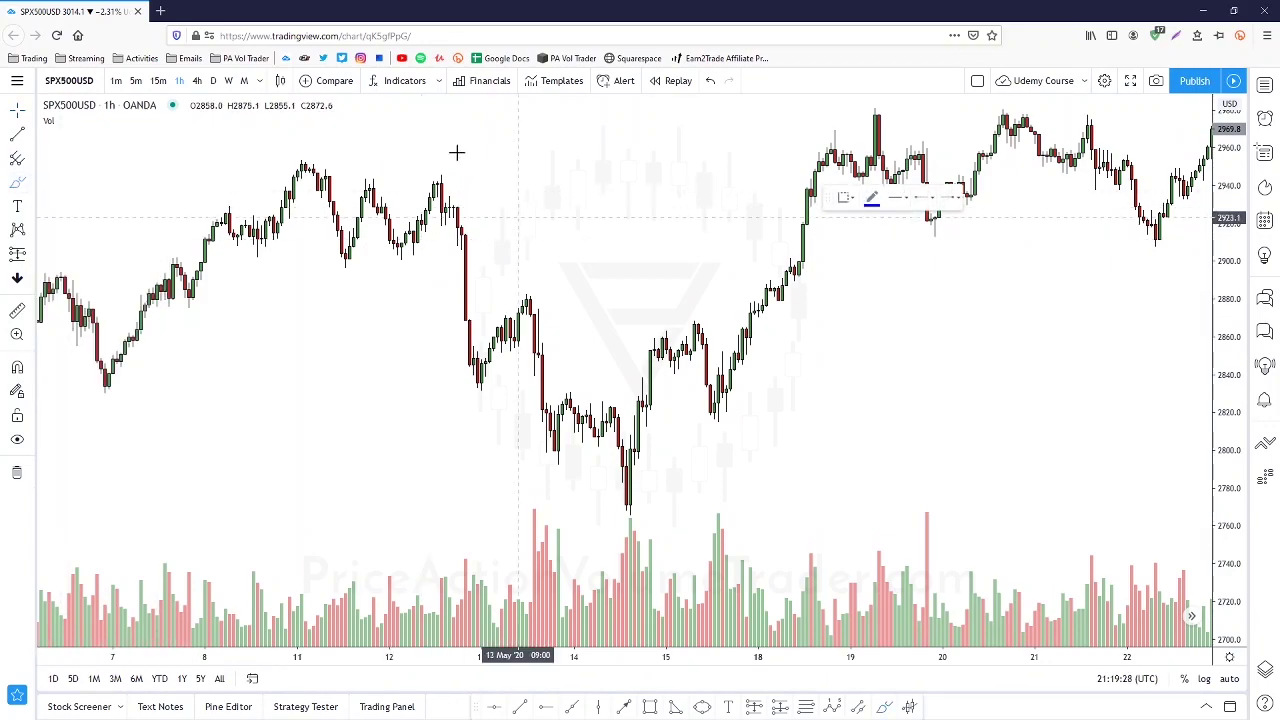
mouse_move(367, 130)
mouse_down()
mouse_move(500, 217)
mouse_move(470, 175)
mouse_up()
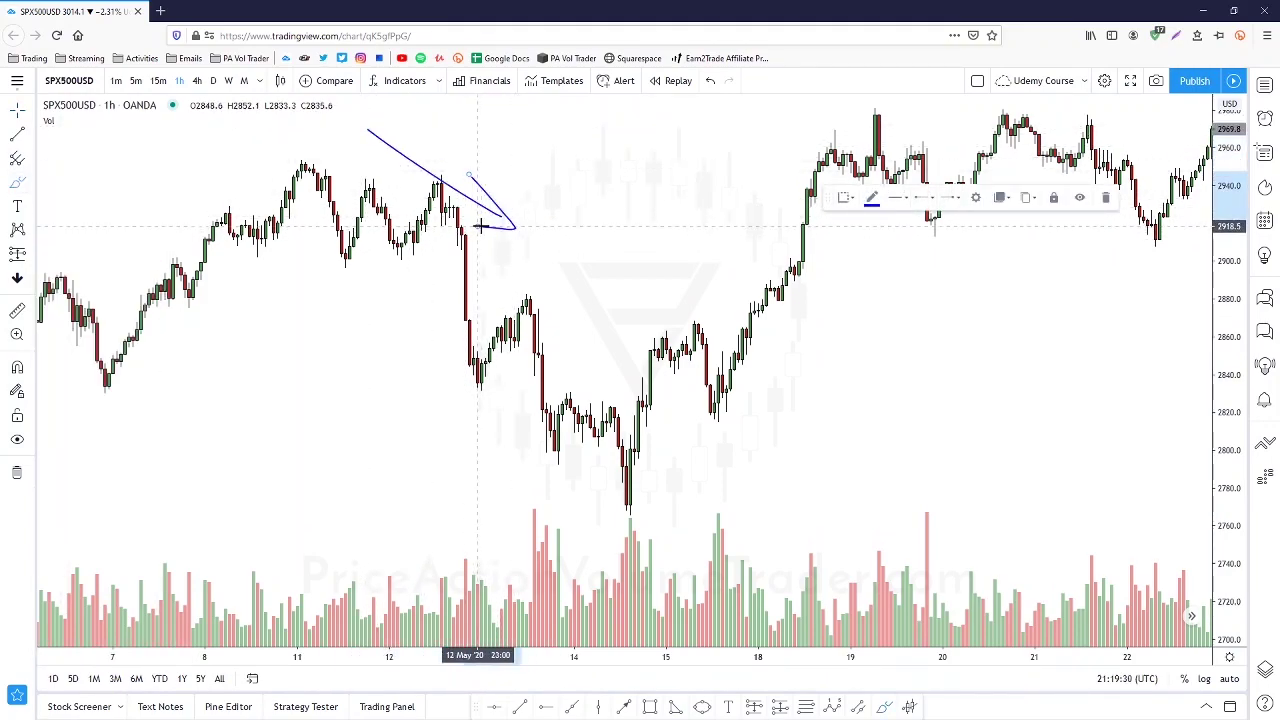
drag(343, 258, 475, 258)
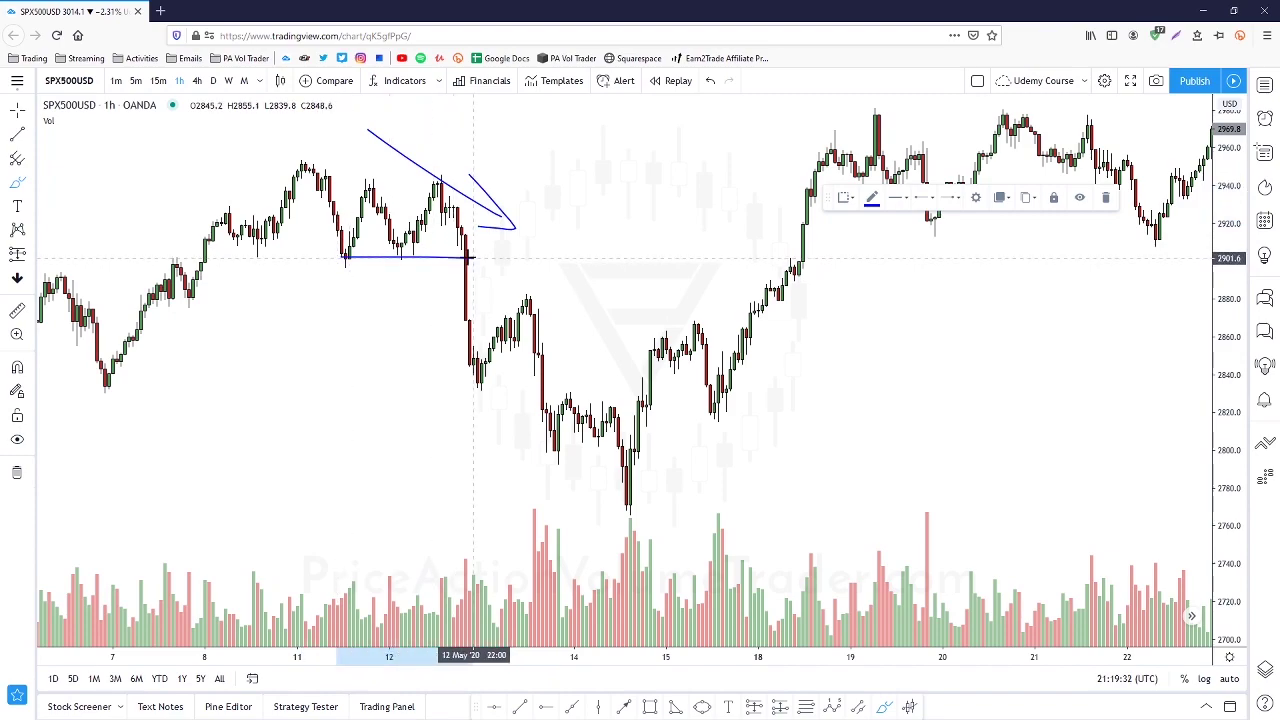
mouse_move(223, 165)
mouse_down()
mouse_move(443, 178)
mouse_move(350, 252)
mouse_move(273, 182)
mouse_up()
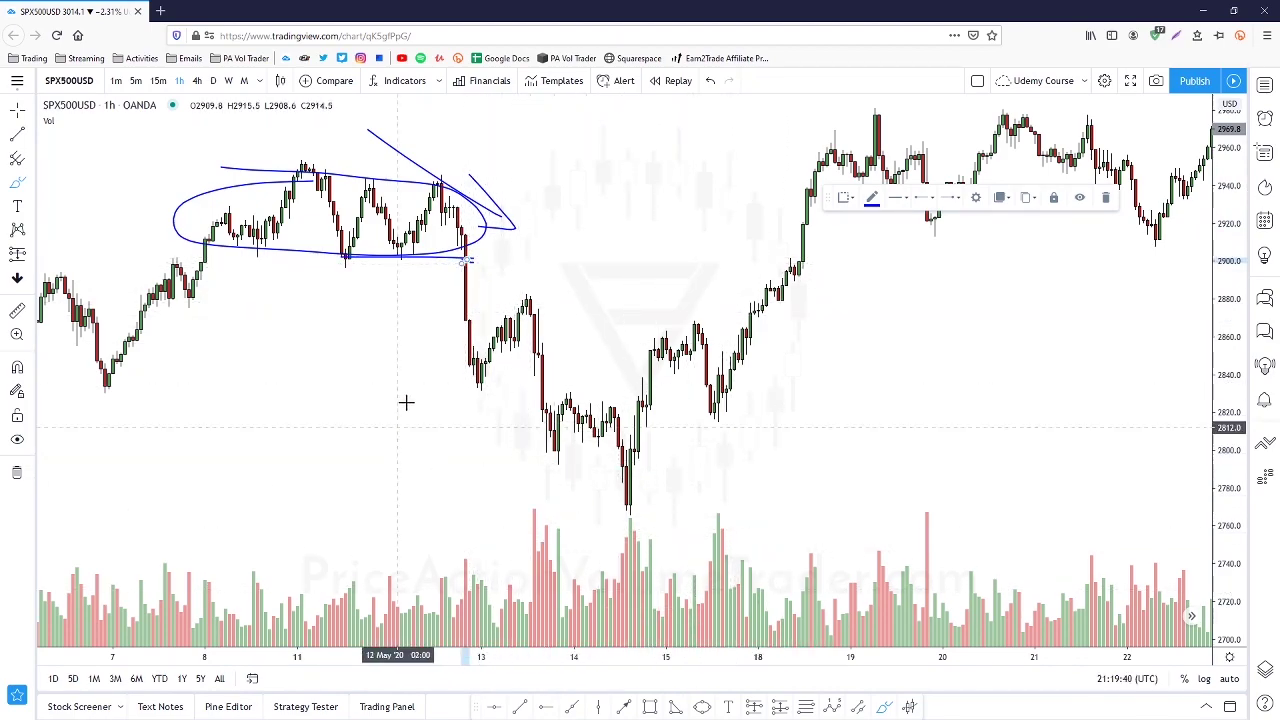
Draw Brush arcs beneath the three lows of 13, 14 and 15 May to outline an inverse head and shoulders
drag(450, 356, 503, 386)
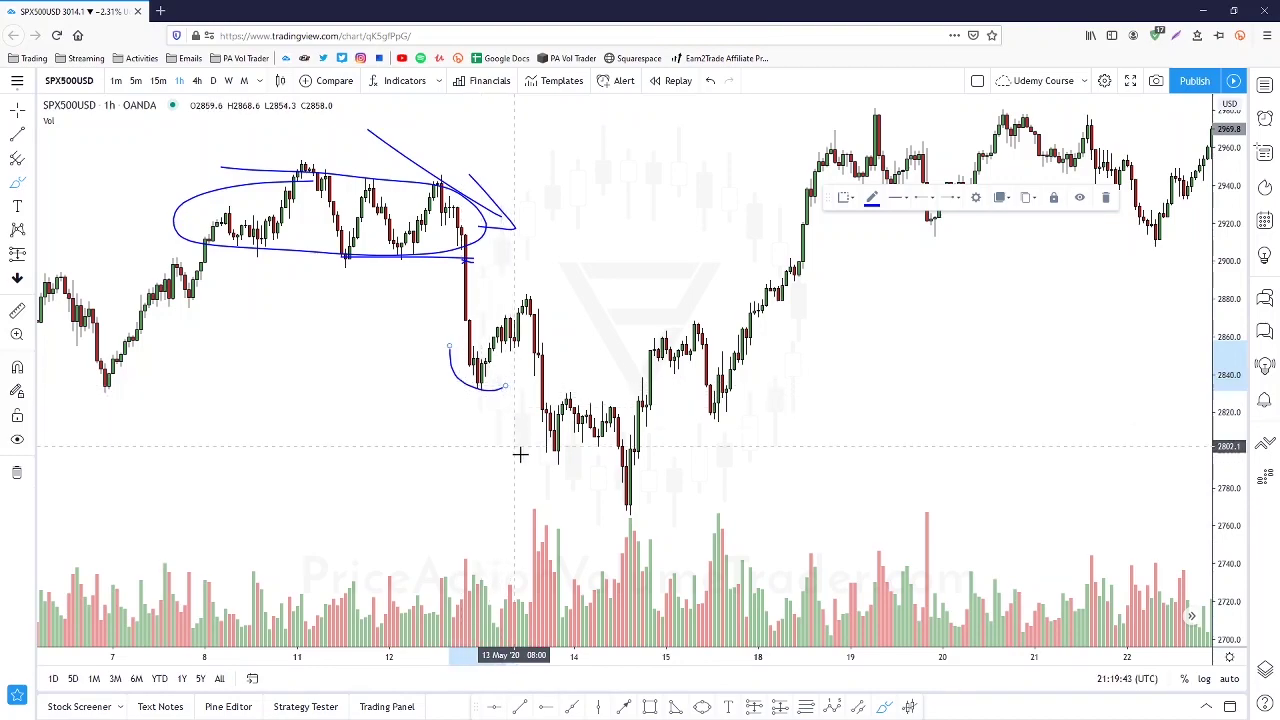
mouse_move(540, 451)
mouse_down()
mouse_move(626, 523)
mouse_move(666, 519)
mouse_up()
mouse_move(683, 393)
mouse_down()
mouse_move(714, 429)
mouse_move(758, 408)
mouse_up()
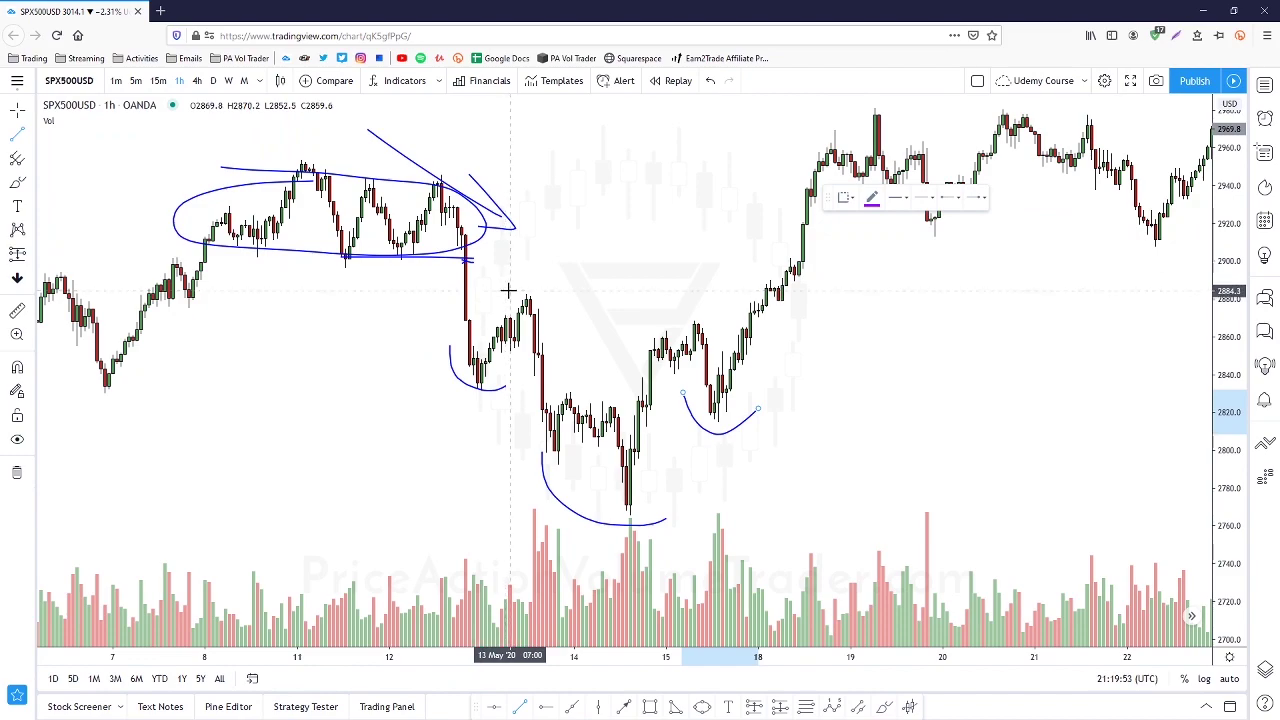
Draw the neckline as a trend line across the two peaks, from 2891.0 on 12 May to 2850.1 on 19 May
click(508, 290)
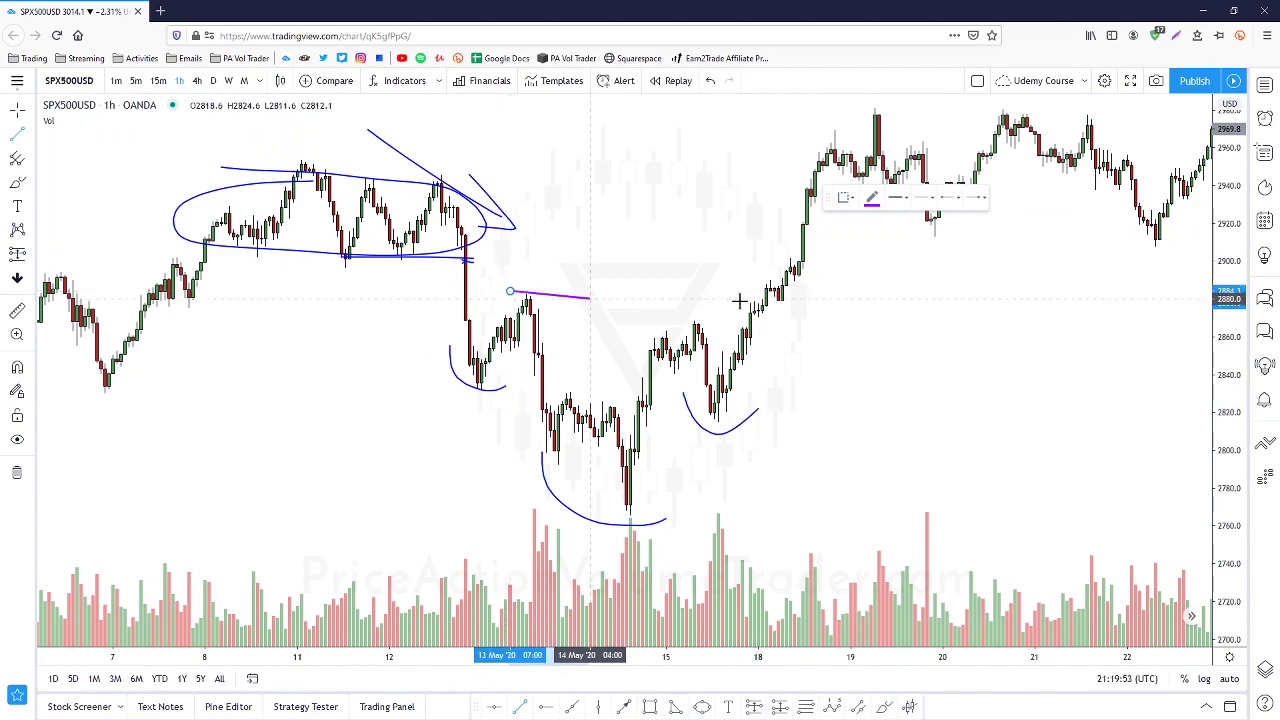
click(904, 355)
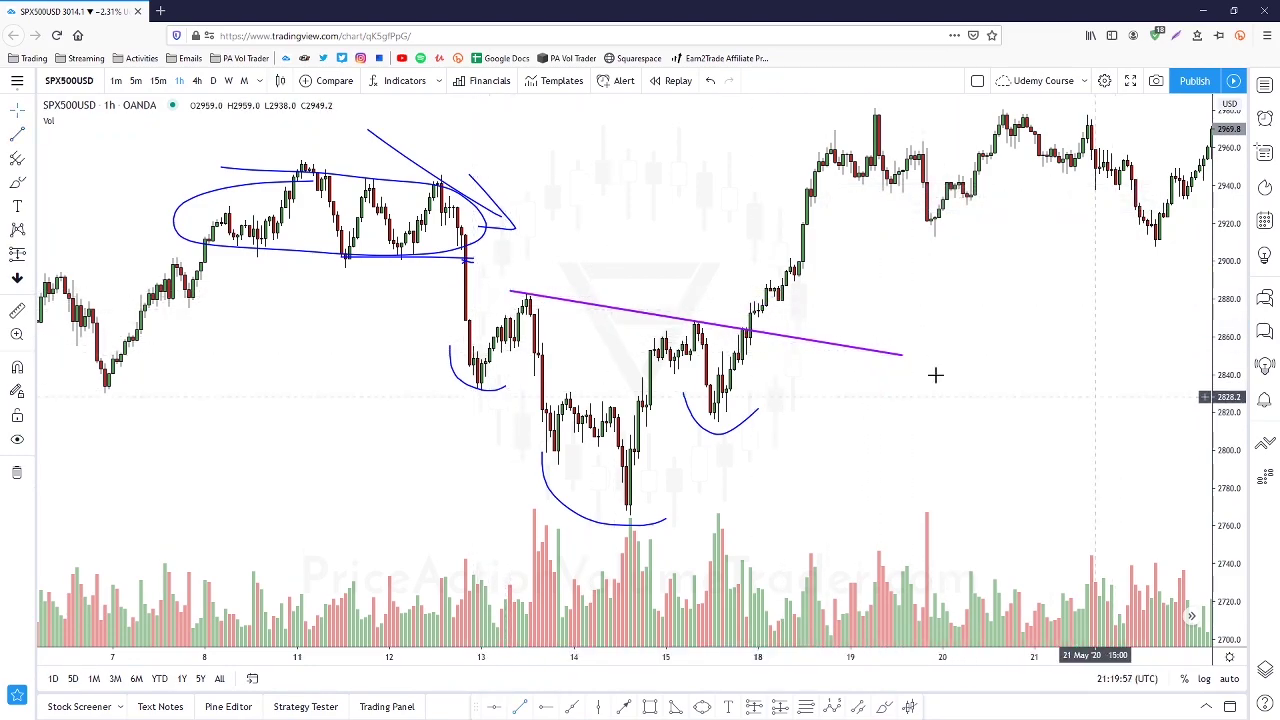
drag(510, 291, 413, 278)
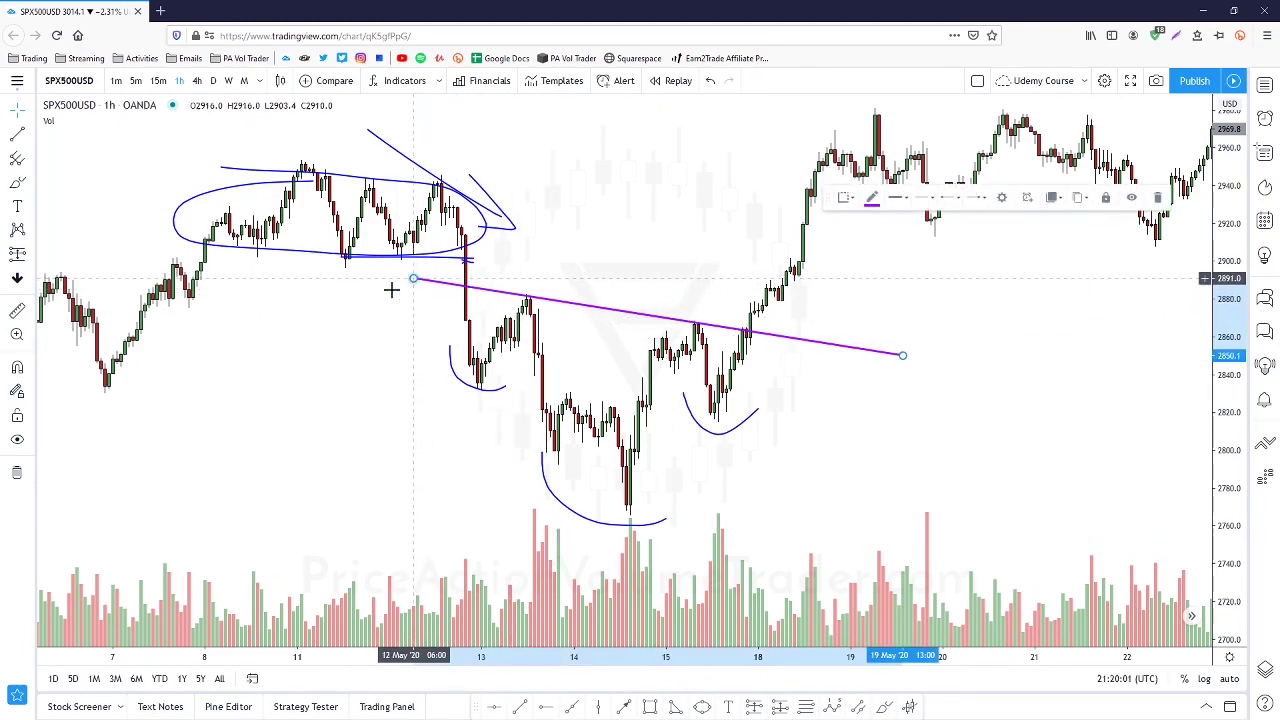
click(386, 409)
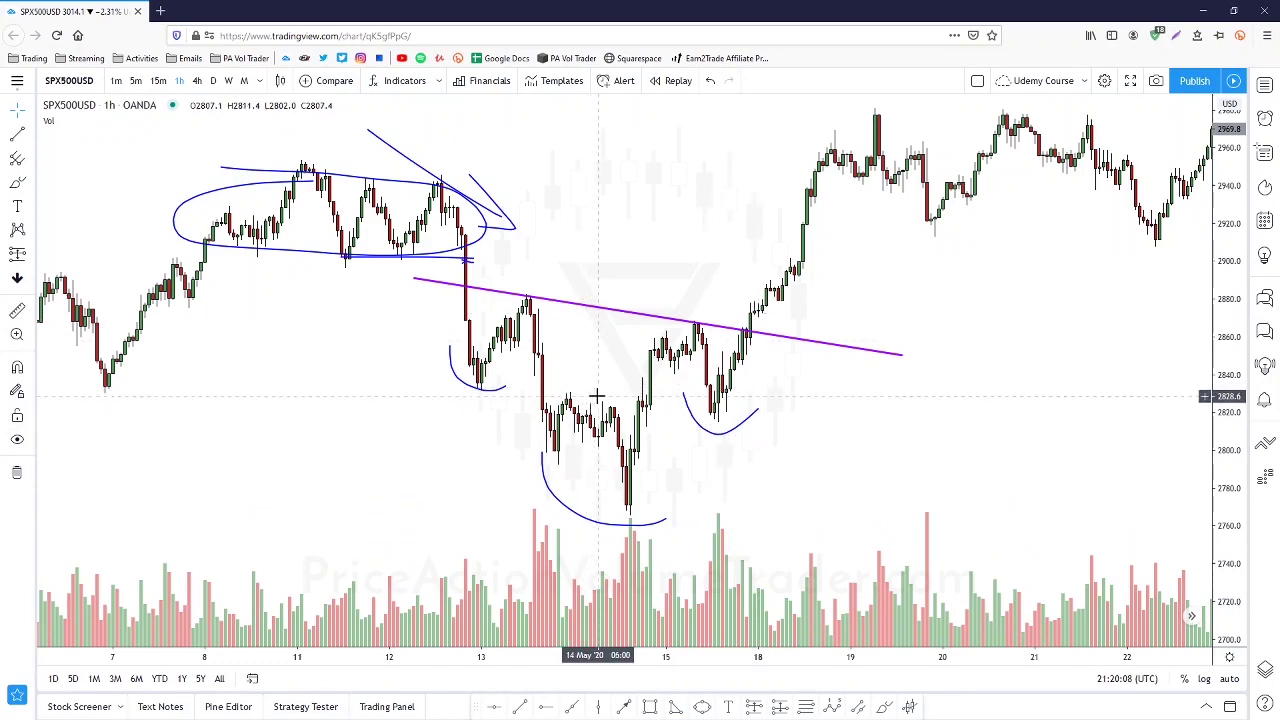
Mark the point just before 18 May where price breaks above the neckline with the Brush
click(18, 185)
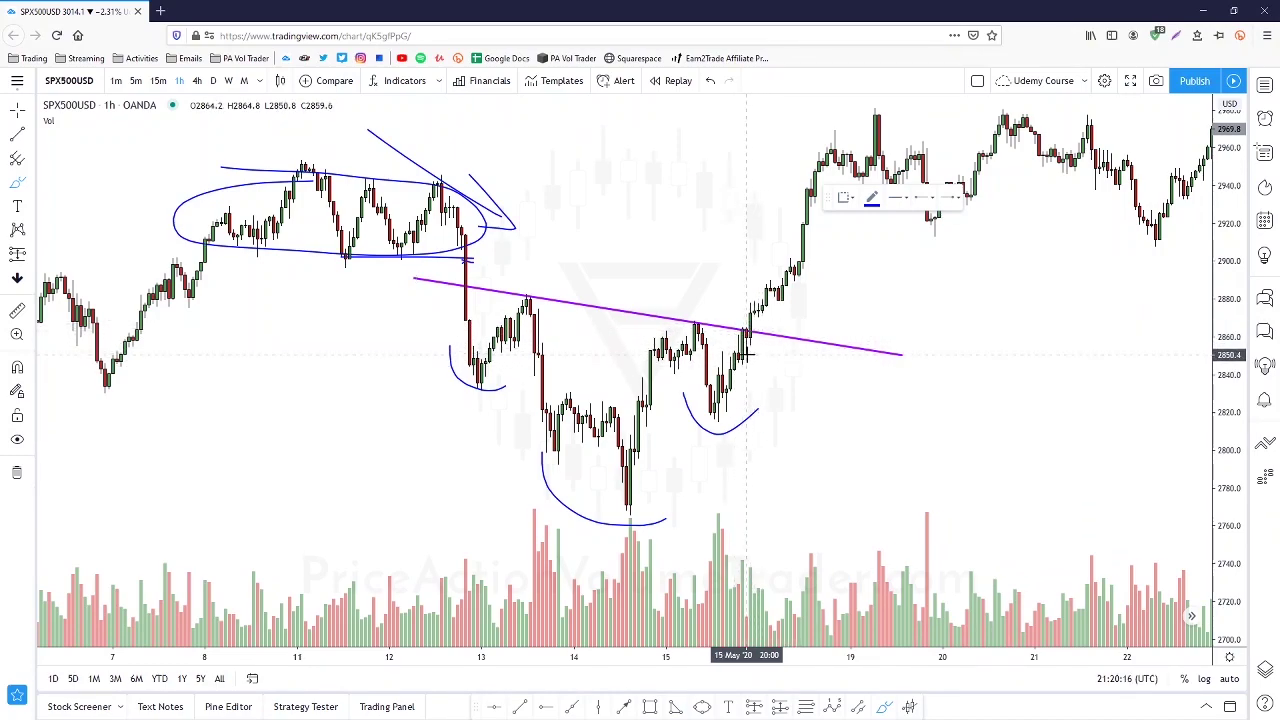
scroll(750, 352, up, 1)
scroll(749, 357, down, 1)
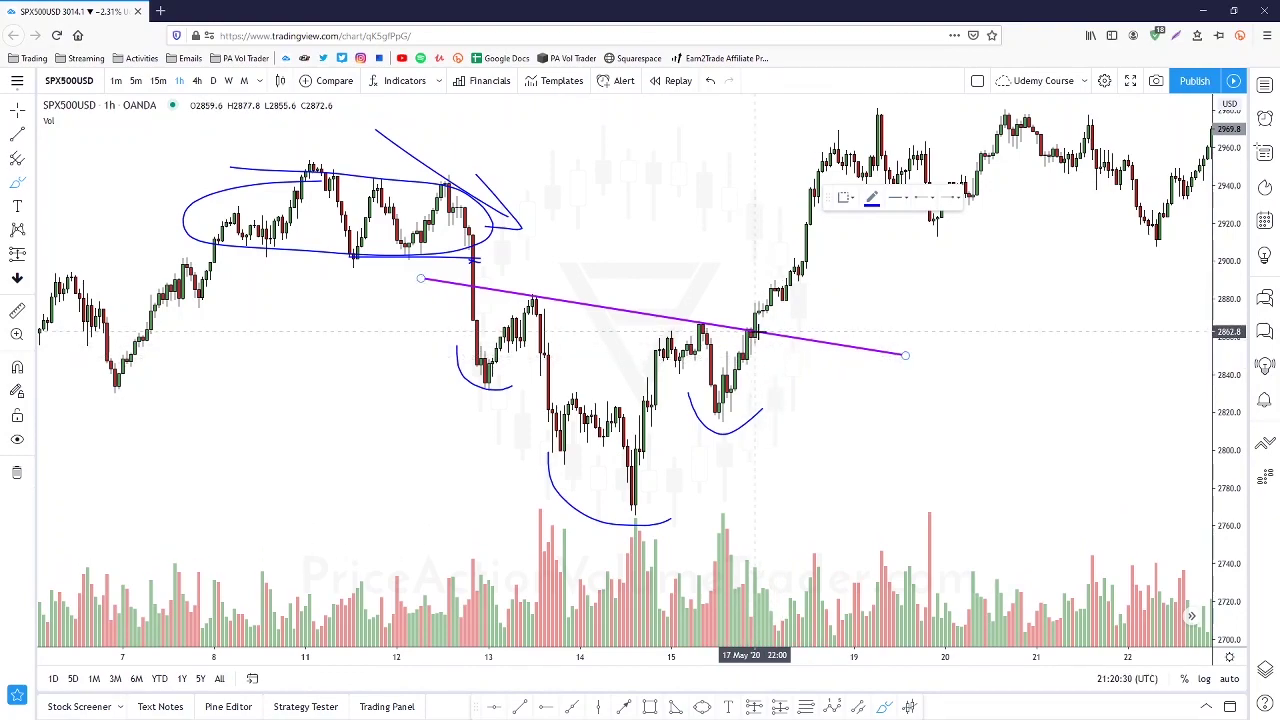
scroll(843, 337, up, 2)
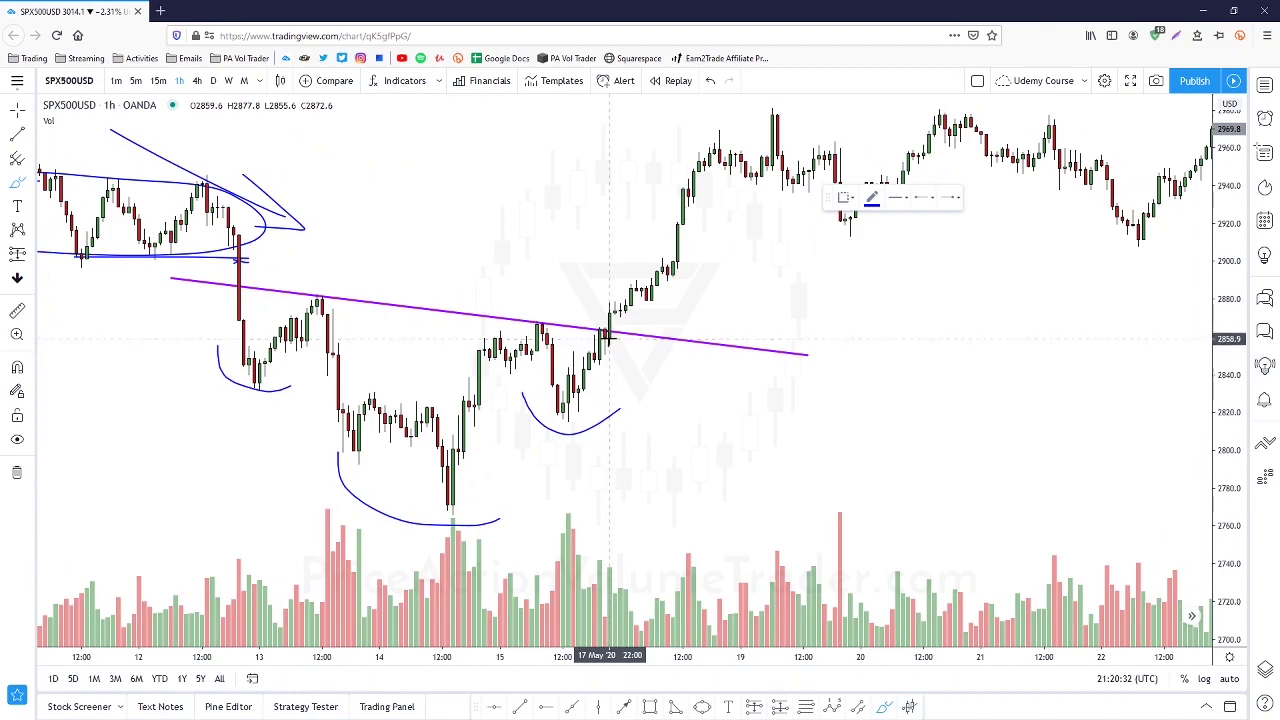
drag(1238, 520, 1186, 408)
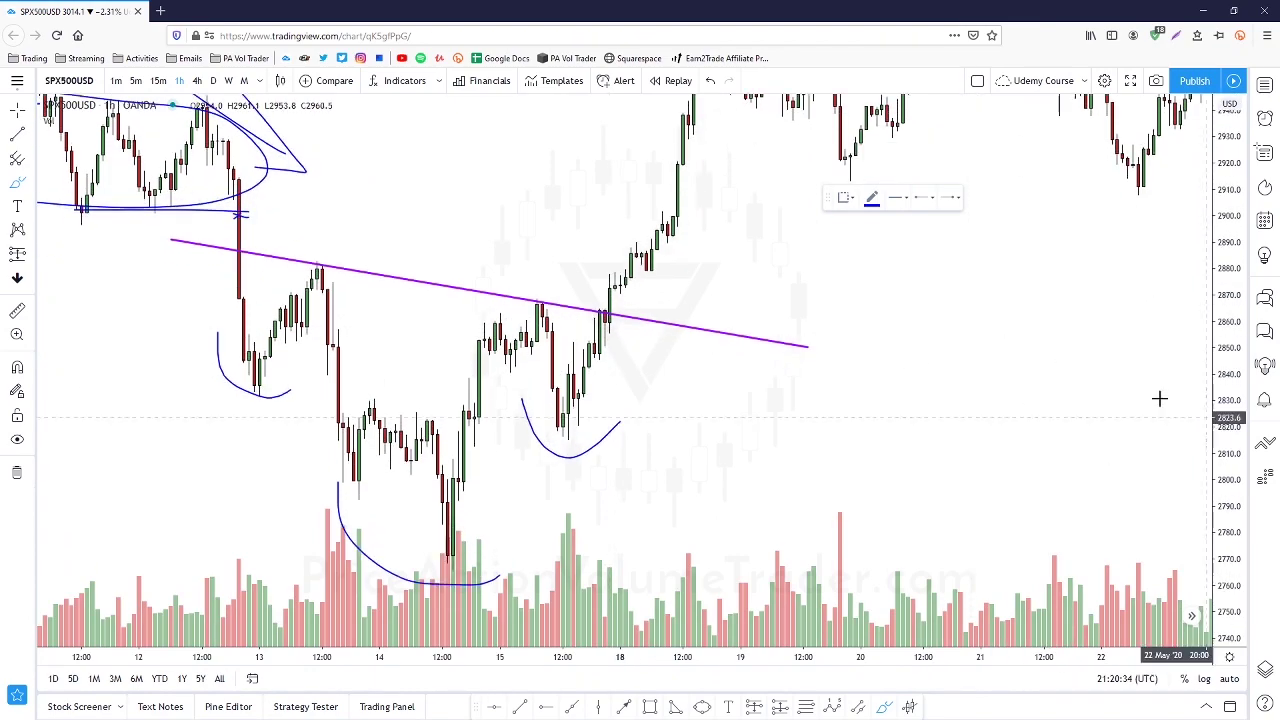
drag(808, 263, 1039, 311)
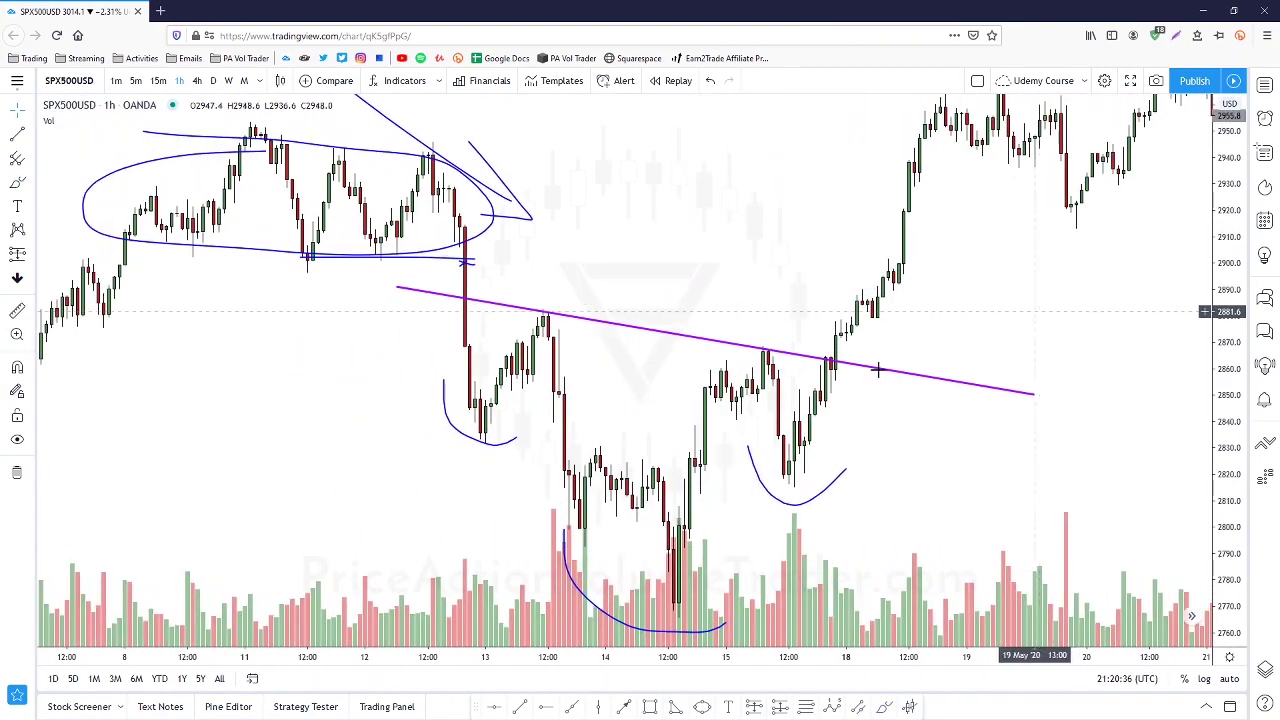
scroll(1057, 300, down, 5)
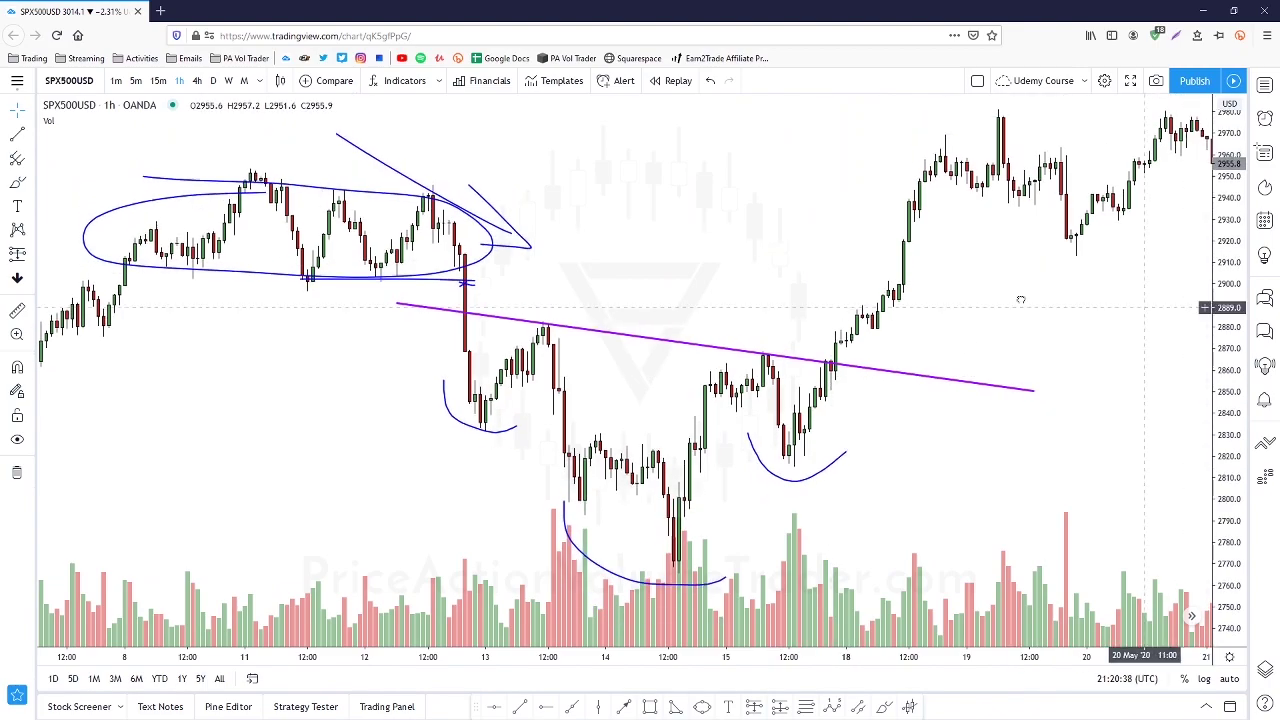
drag(1089, 296, 994, 289)
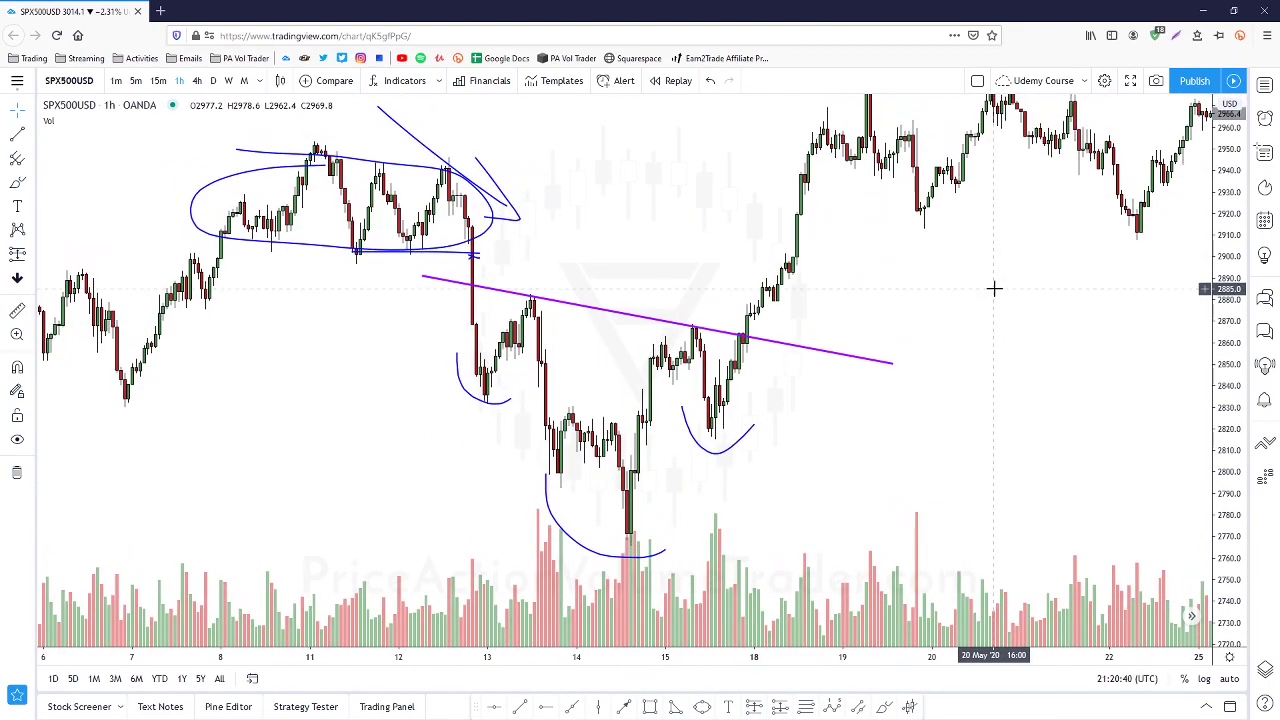
click(17, 185)
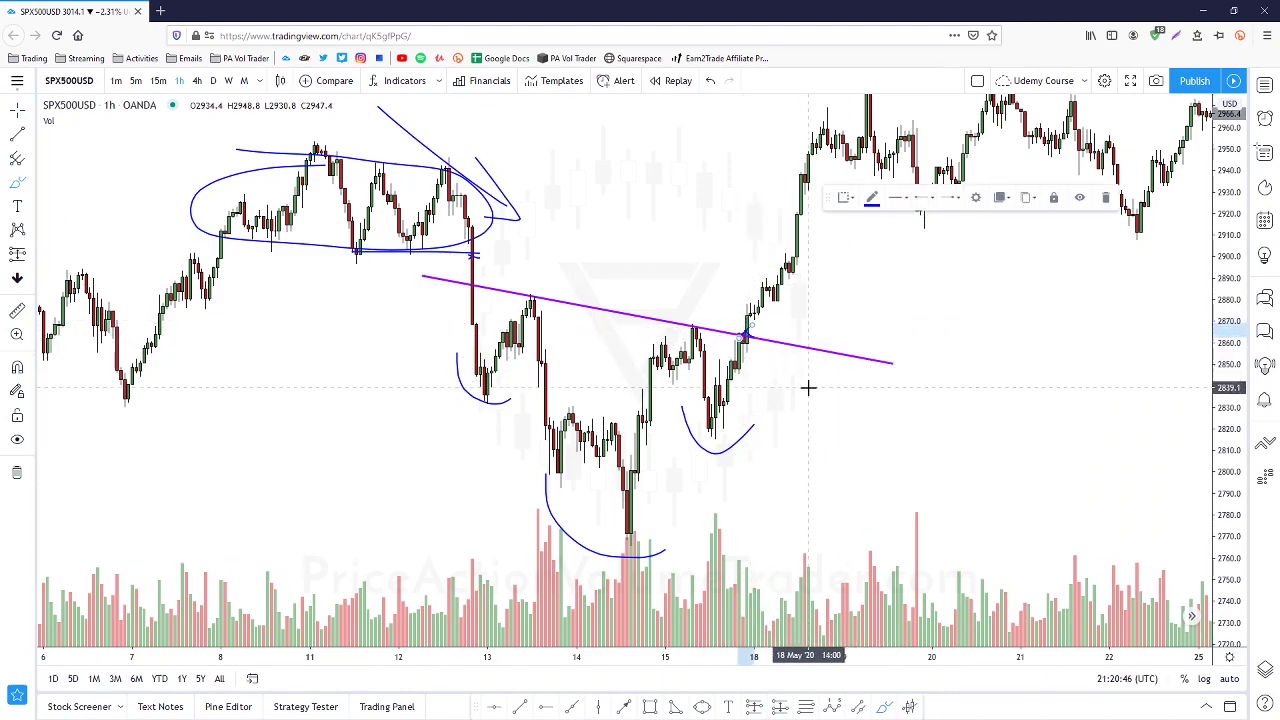
Draw a rectangle from the neckline at 2874.1 to the 14 May head low, and place a copy upward from the breakout at 2863.9
click(35, 186)
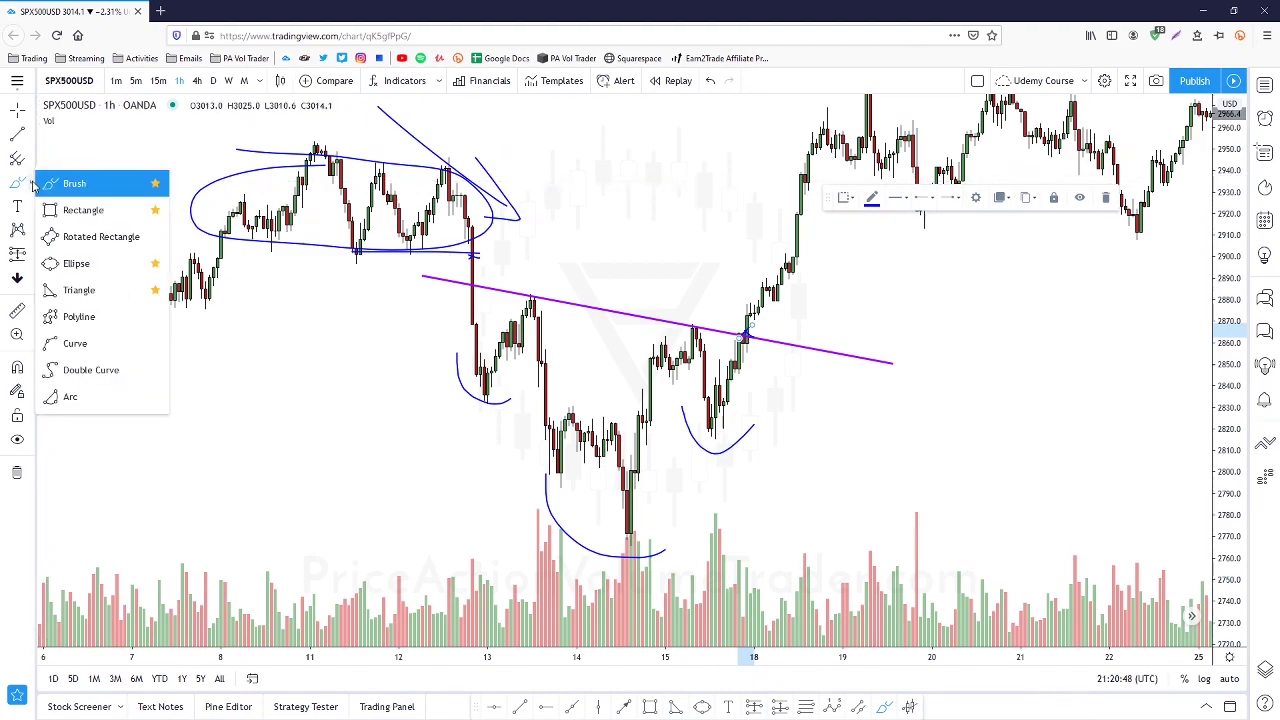
click(86, 211)
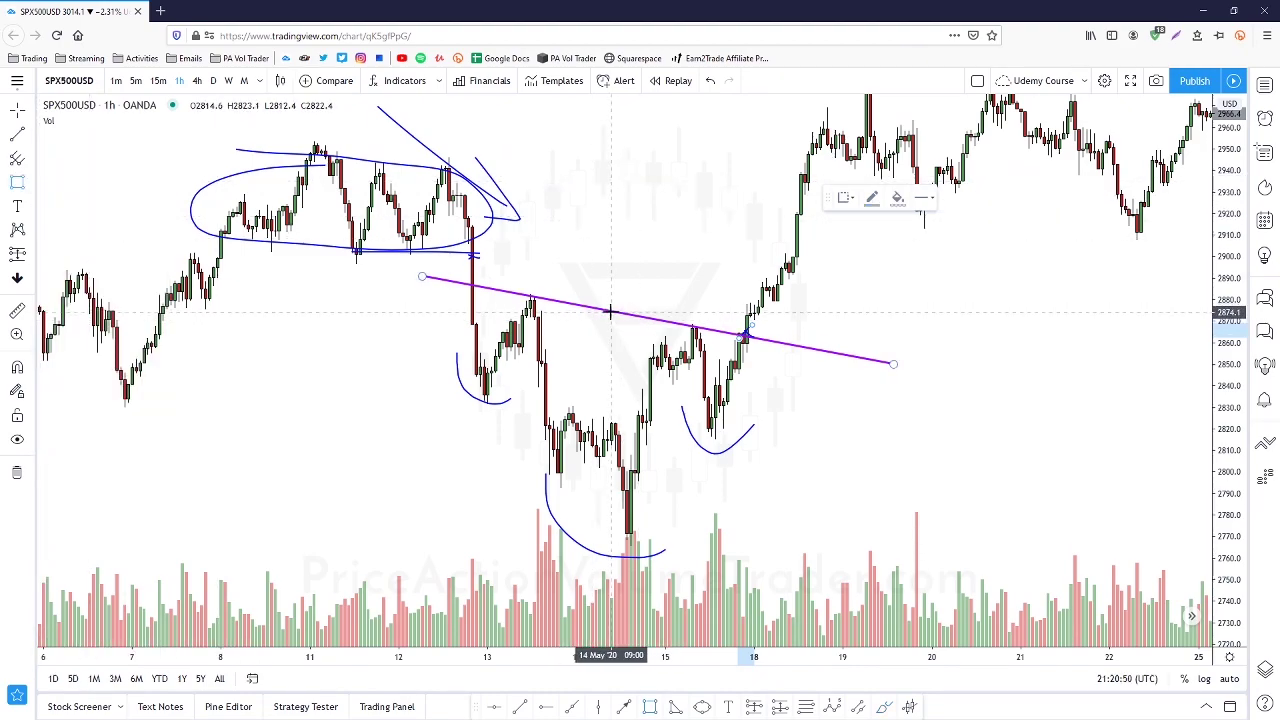
drag(613, 326, 653, 542)
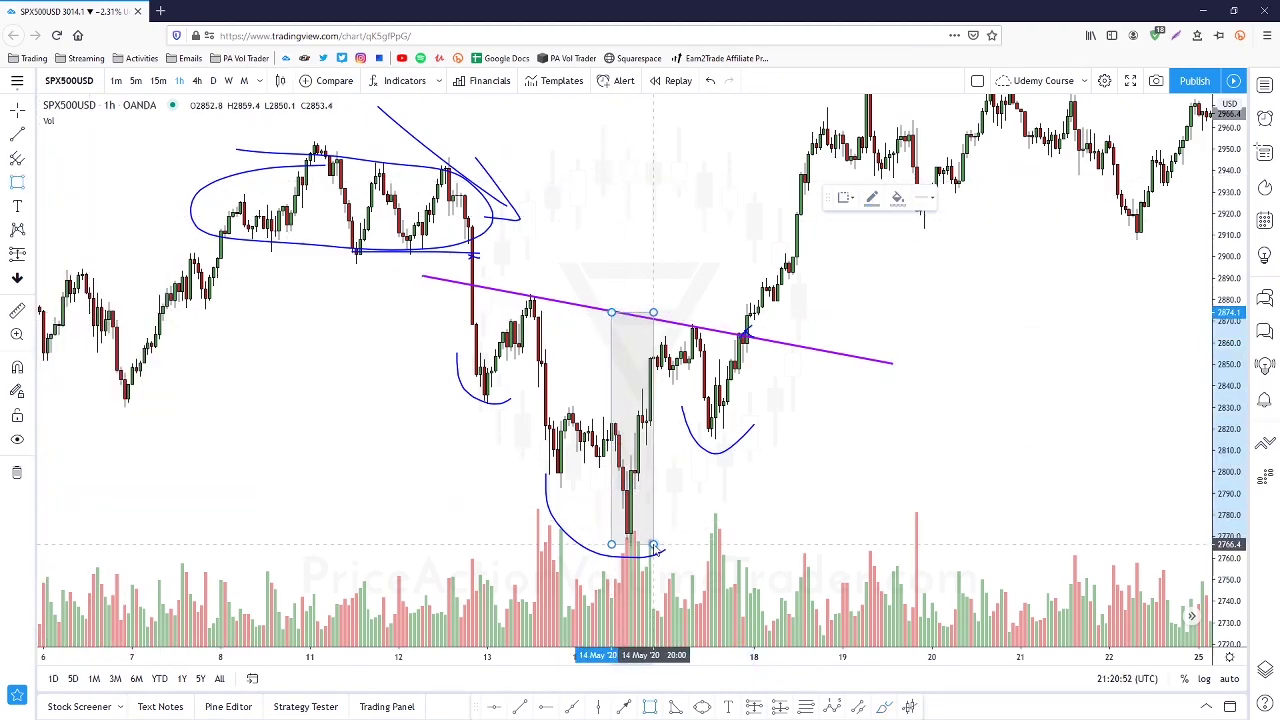
click(898, 488)
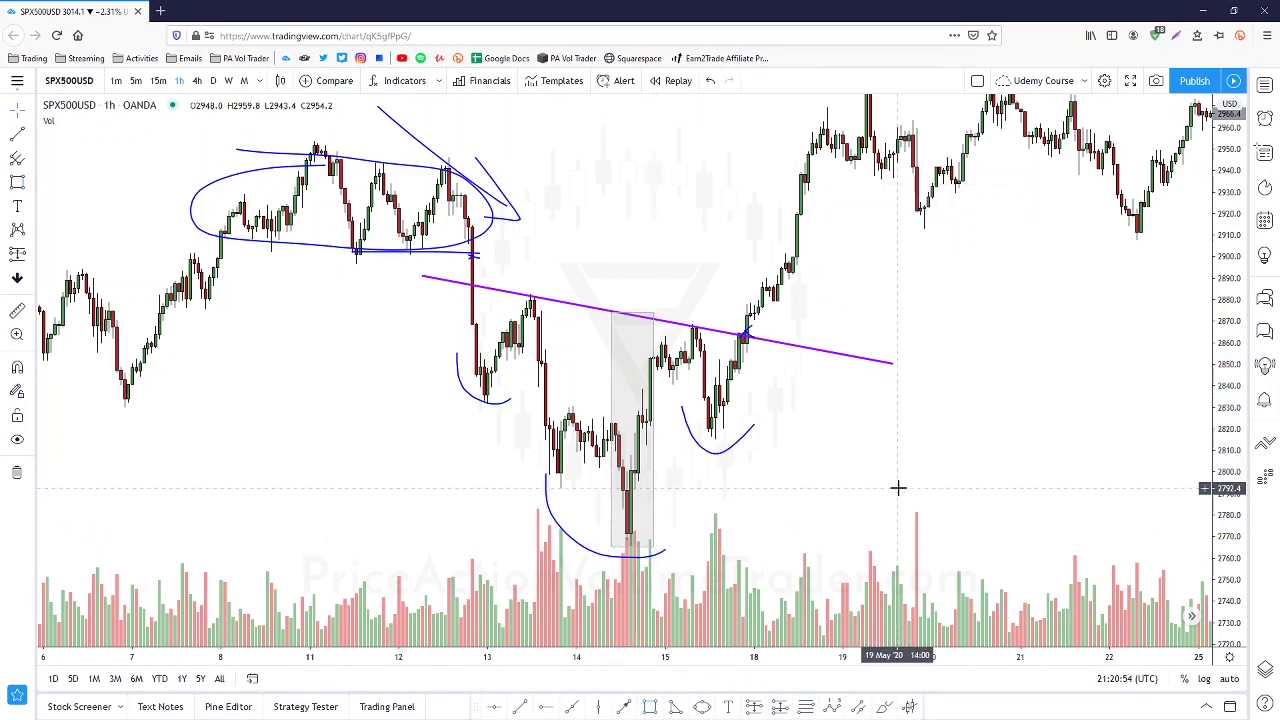
click(648, 322)
drag(614, 363, 750, 150)
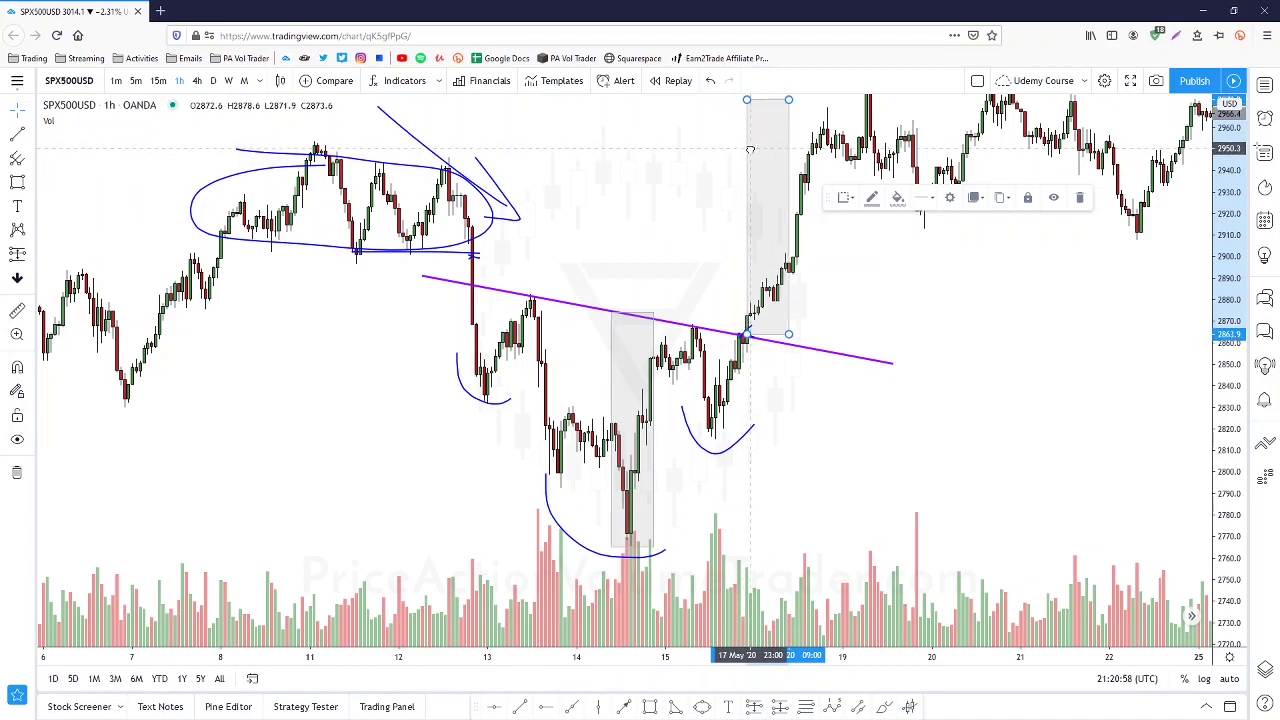
With the Brush, mark a horizontal target line and loop along the top edge of the projected rectangle near 2972
drag(993, 284, 1014, 327)
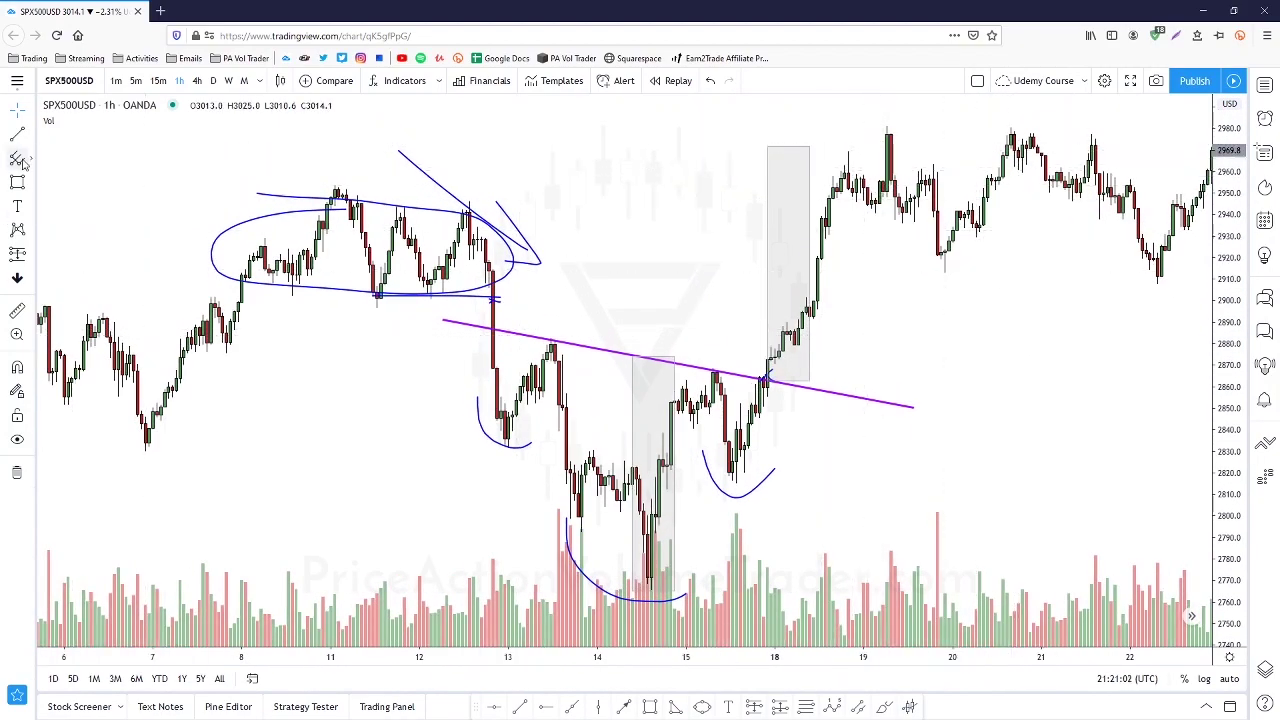
click(30, 190)
click(60, 180)
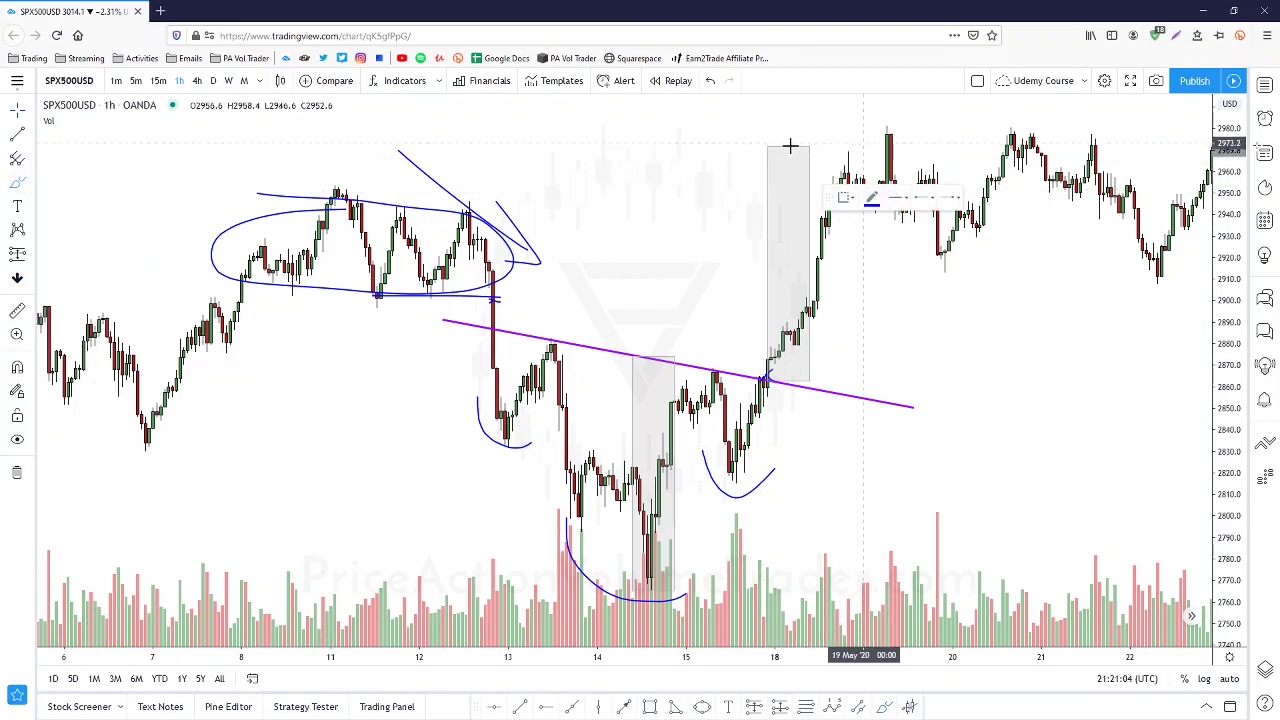
drag(942, 142, 821, 140)
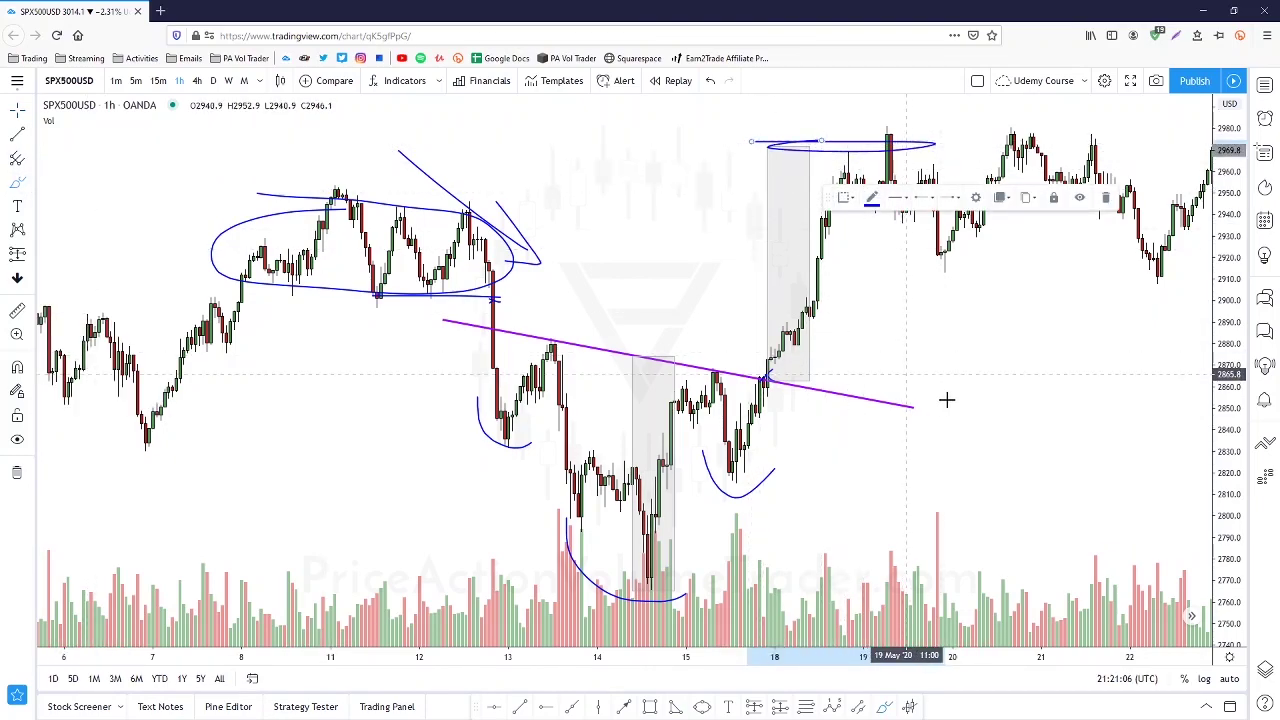
click(30, 253)
click(100, 278)
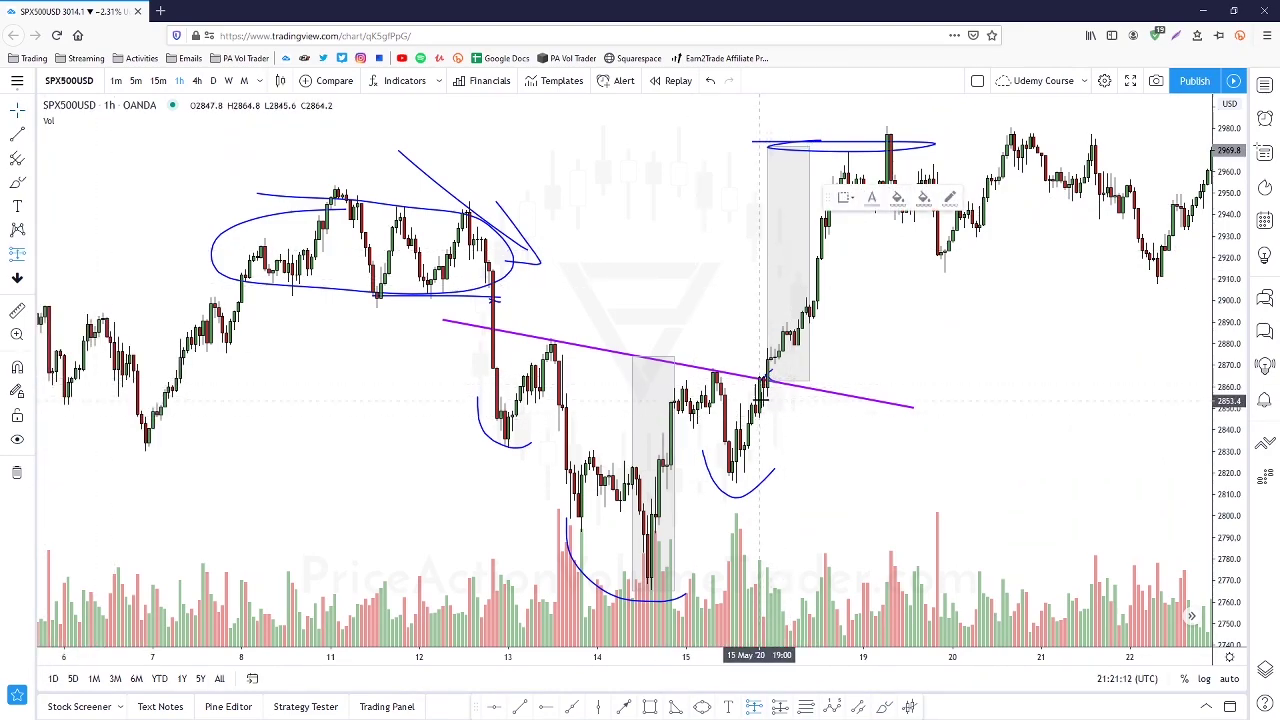
click(744, 378)
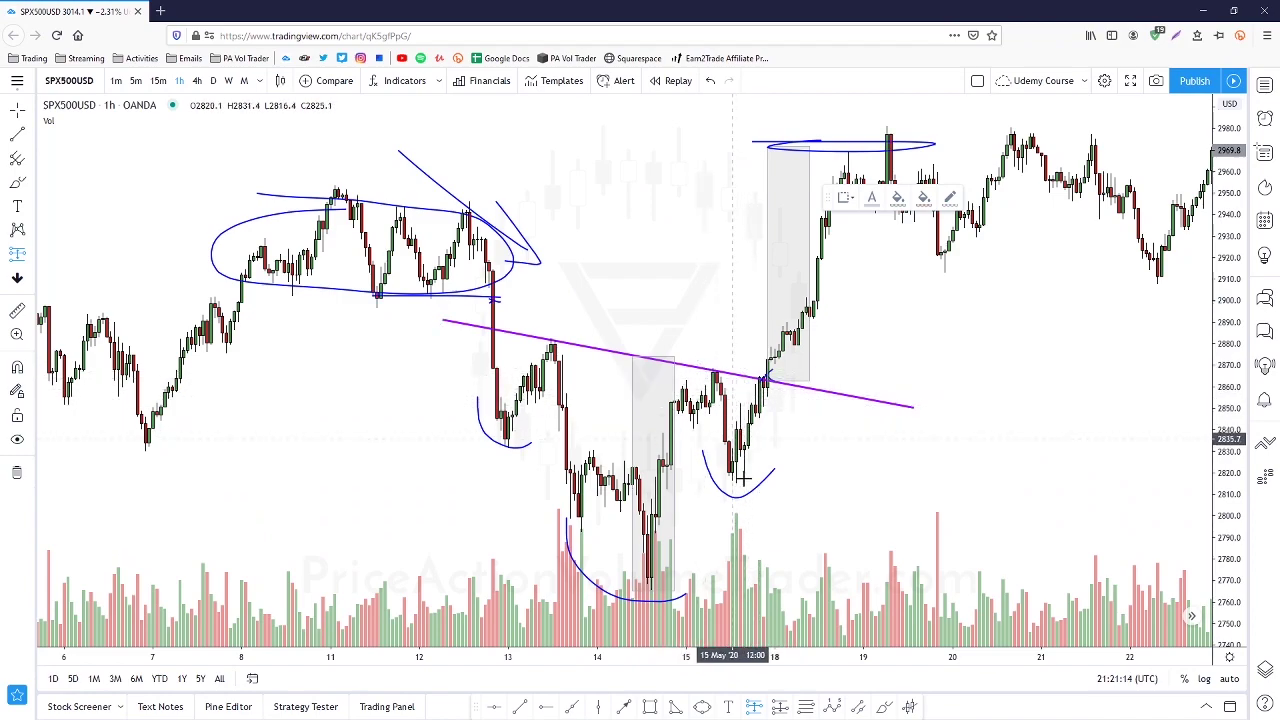
click(766, 374)
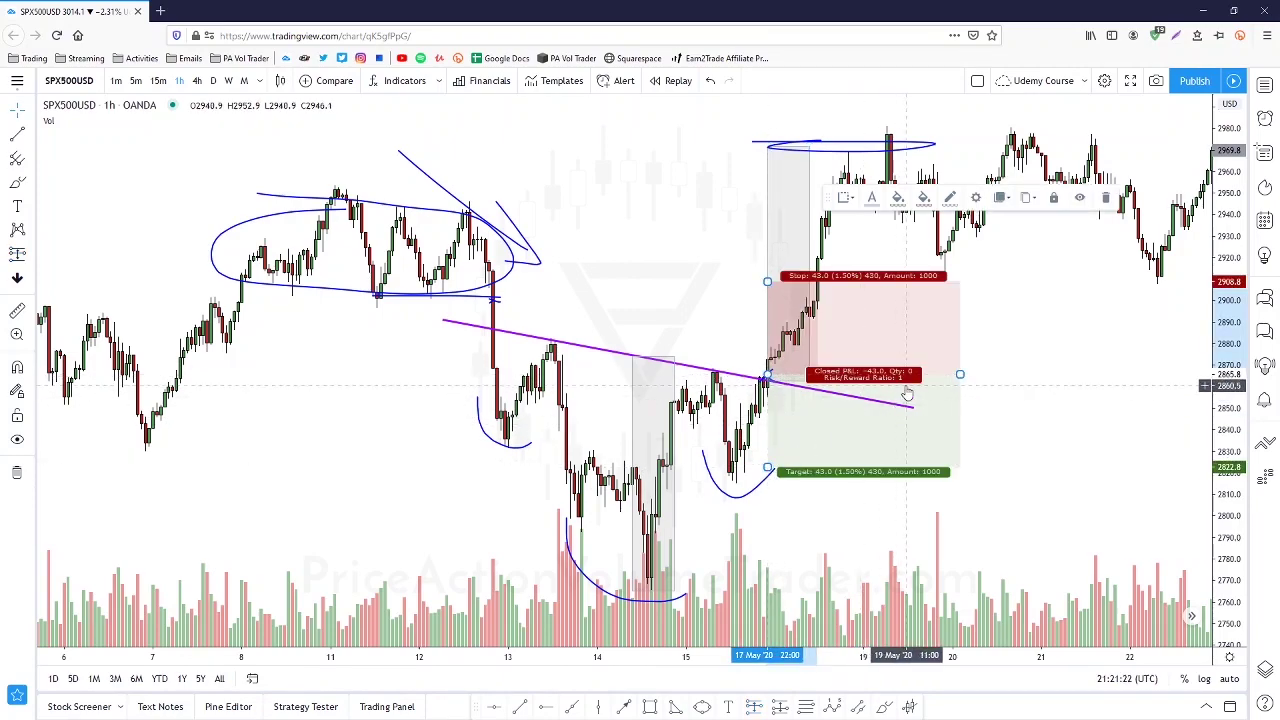
key(Delete)
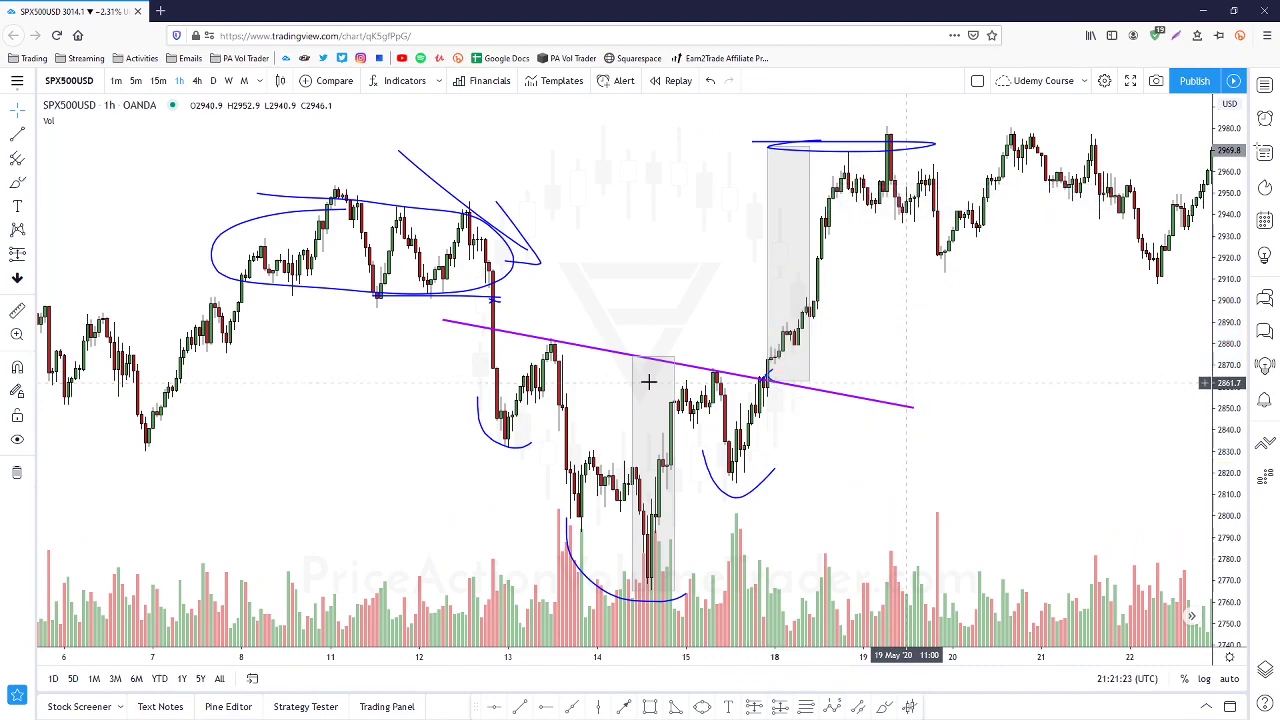
Add a long position at the neckline breakout with entry 2865.5, stop 2815.0 and target 2972.0, ending on 19 May 06:00
click(36, 260)
click(94, 255)
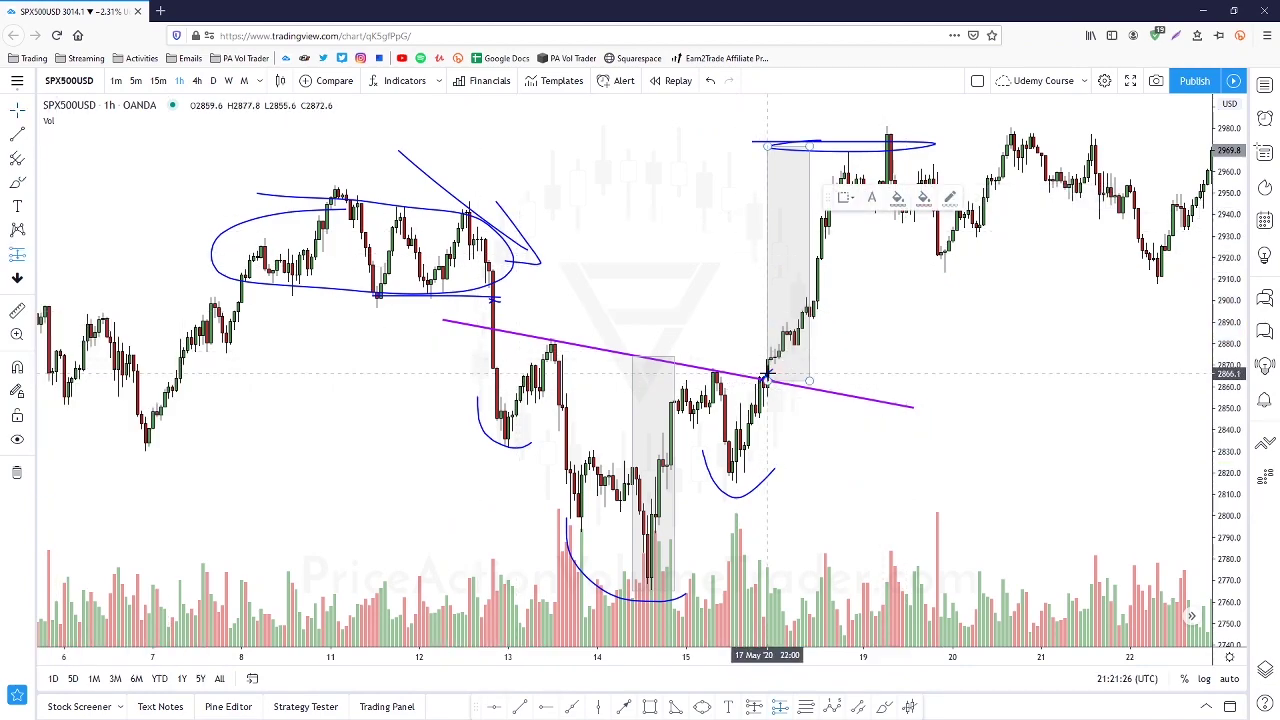
click(766, 377)
drag(766, 467, 768, 485)
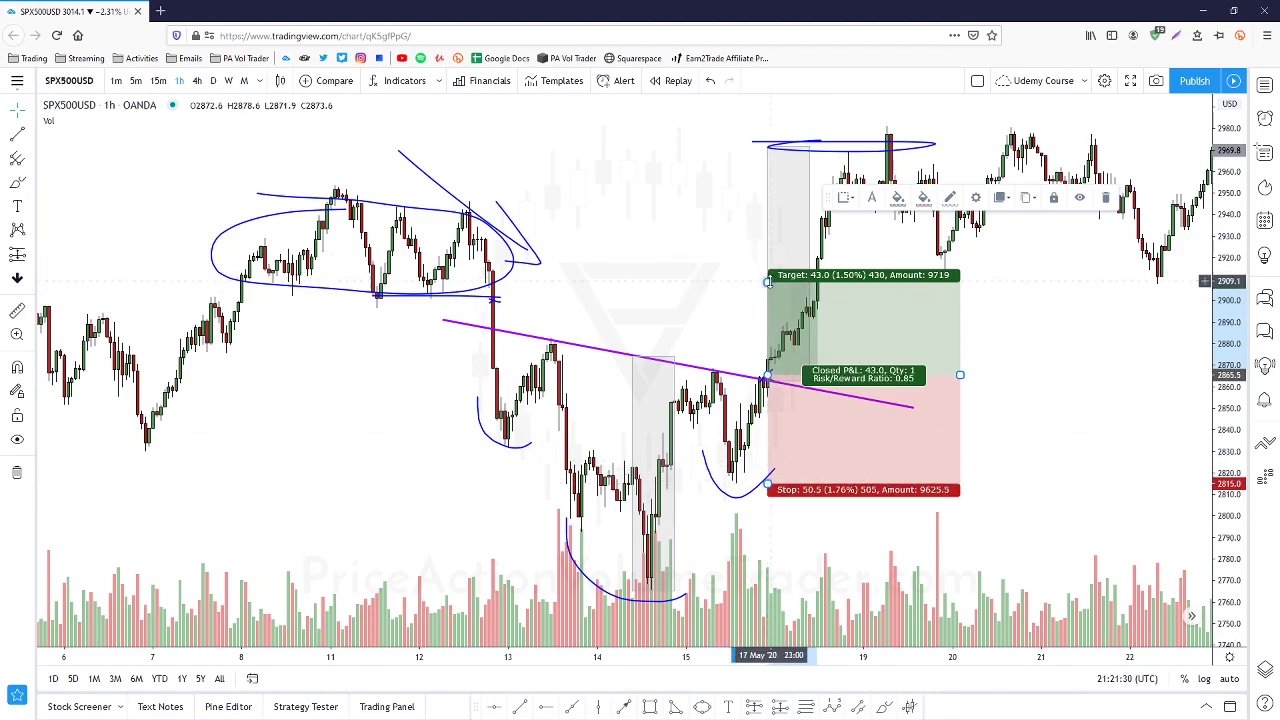
drag(767, 281, 768, 142)
click(706, 200)
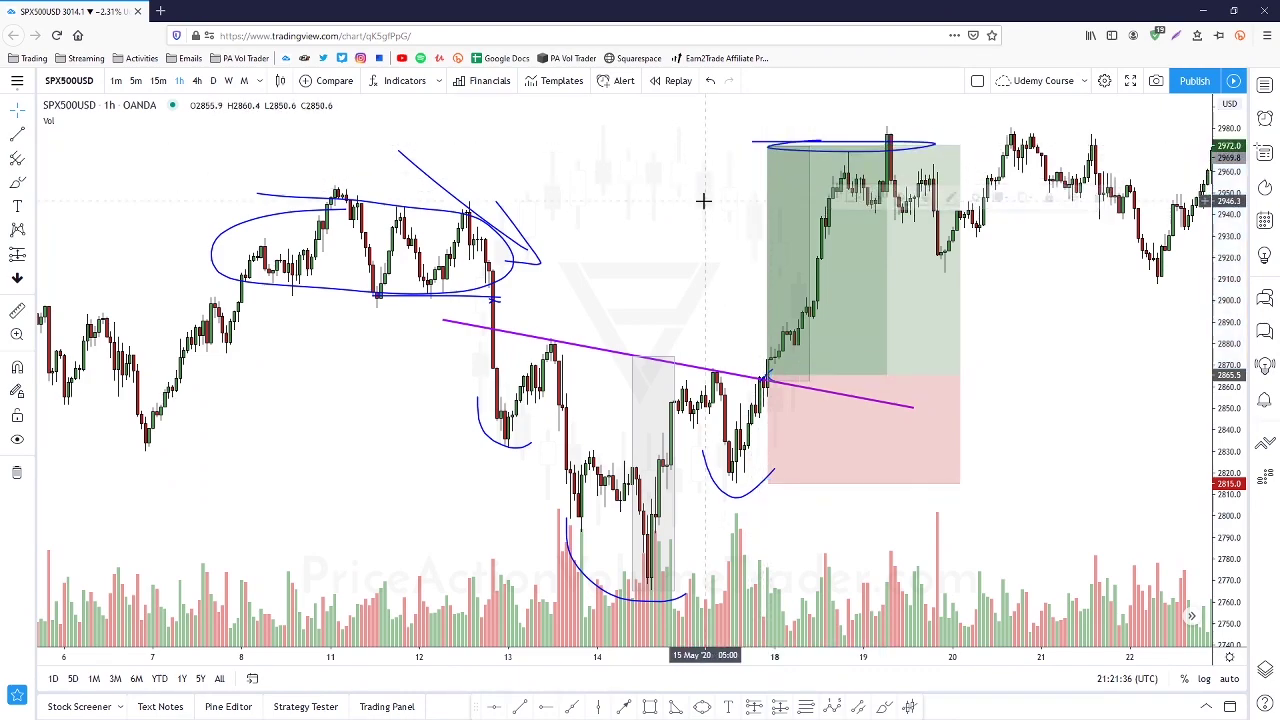
drag(960, 374, 888, 372)
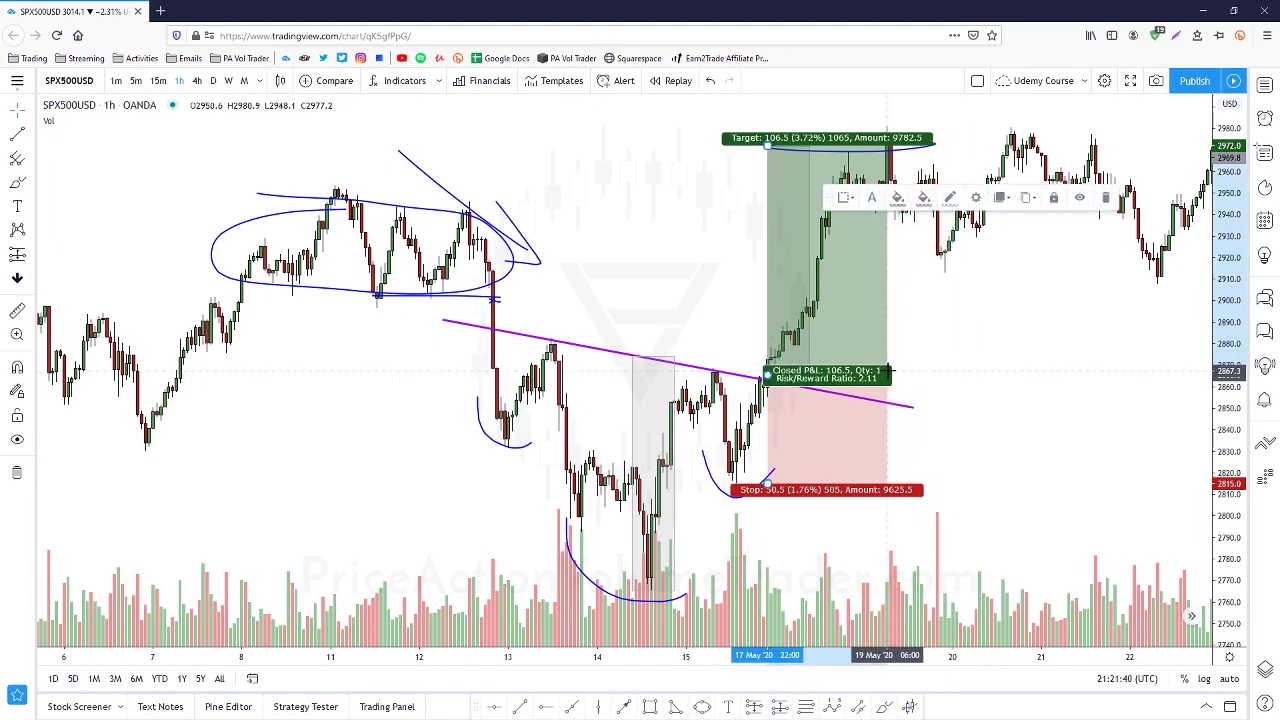
click(1005, 349)
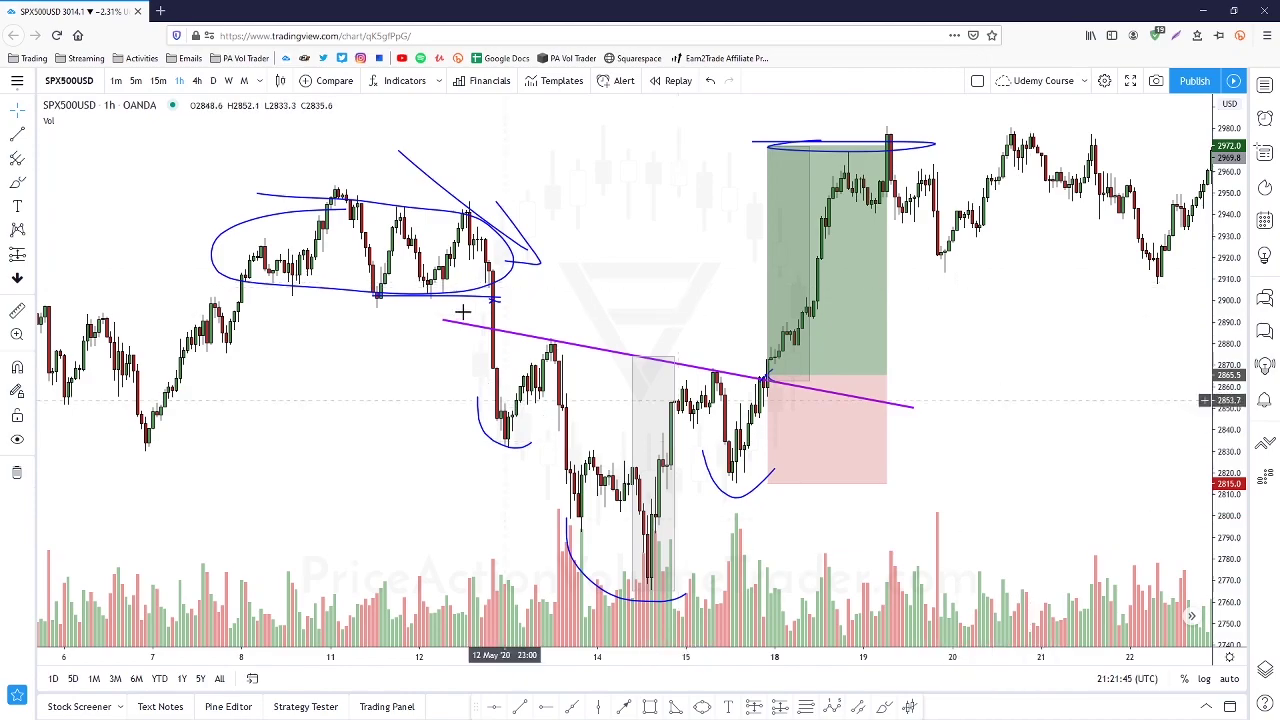
Remove all drawings from the SPX500USD chart
drag(1064, 277, 729, 420)
scroll(862, 360, down, 2)
drag(1205, 302, 823, 409)
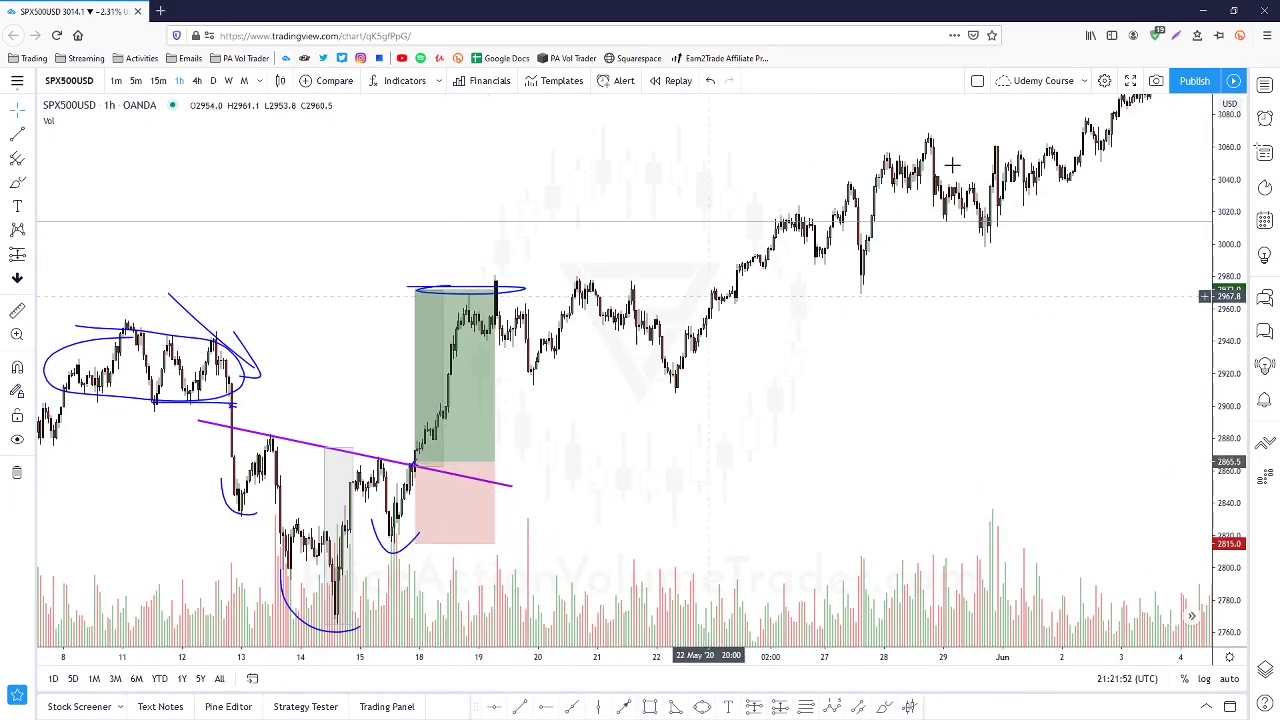
drag(595, 258, 573, 271)
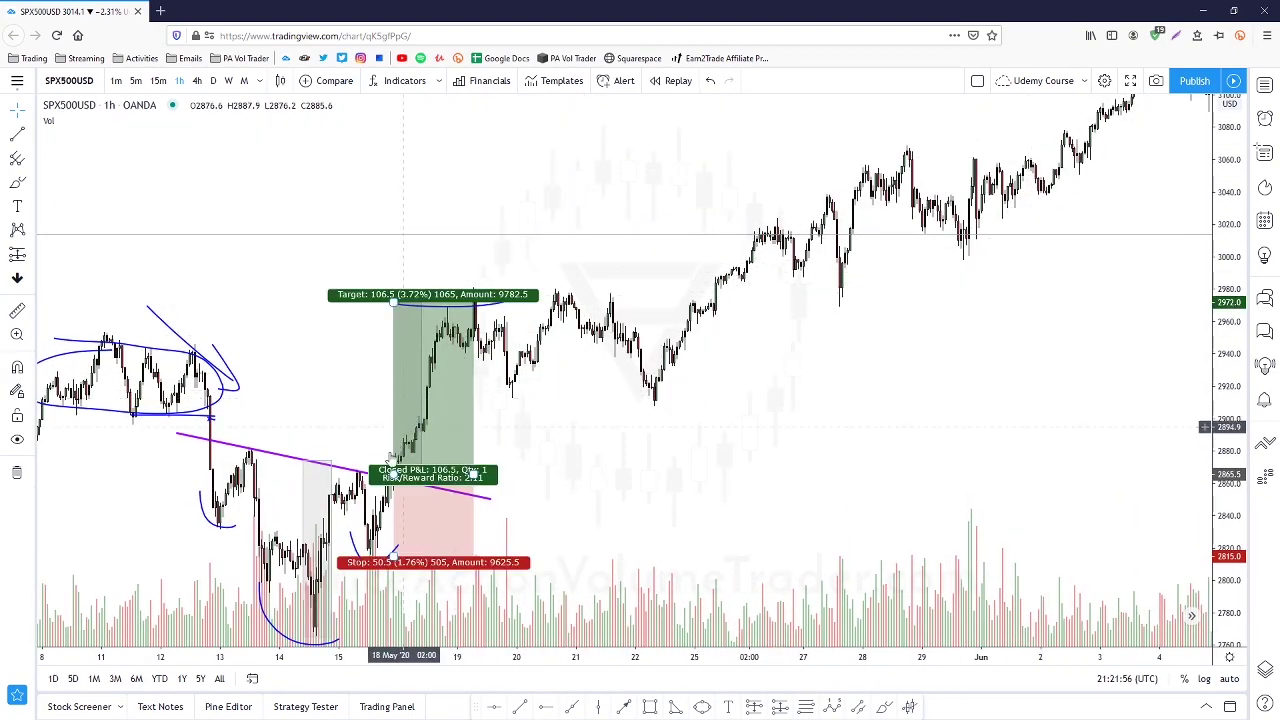
drag(594, 478, 884, 368)
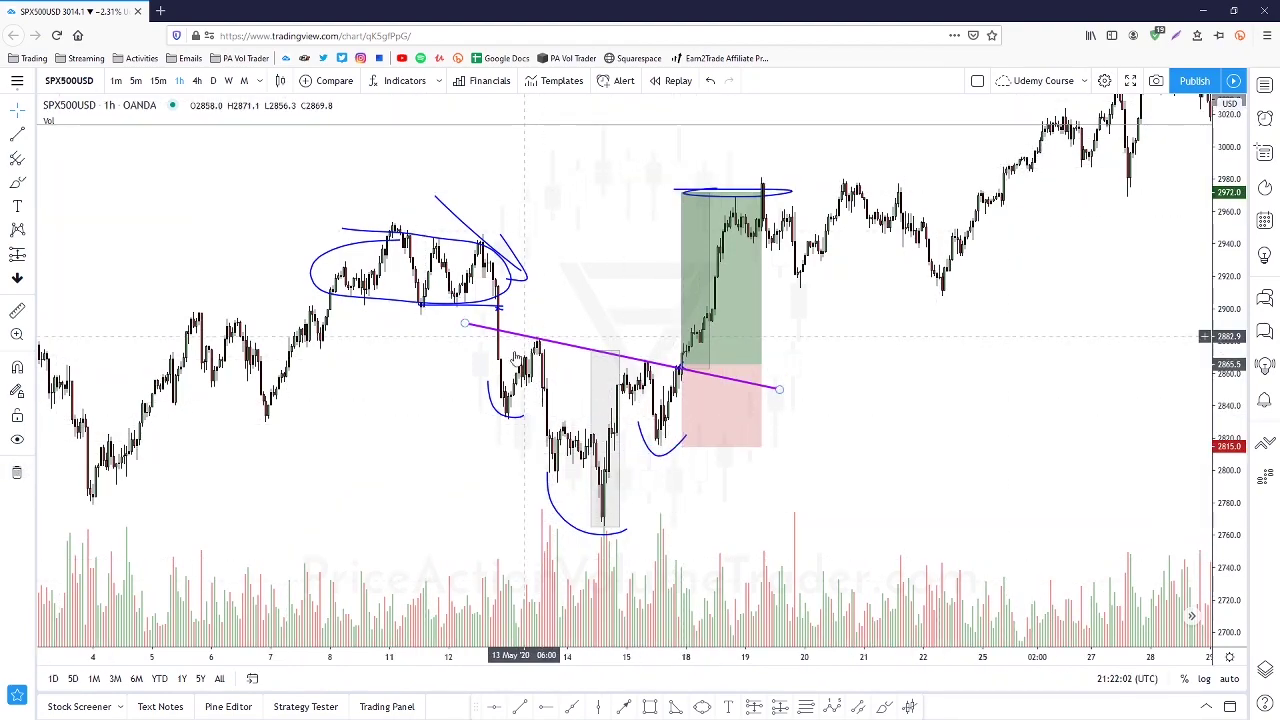
click(15, 477)
drag(932, 381, 920, 390)
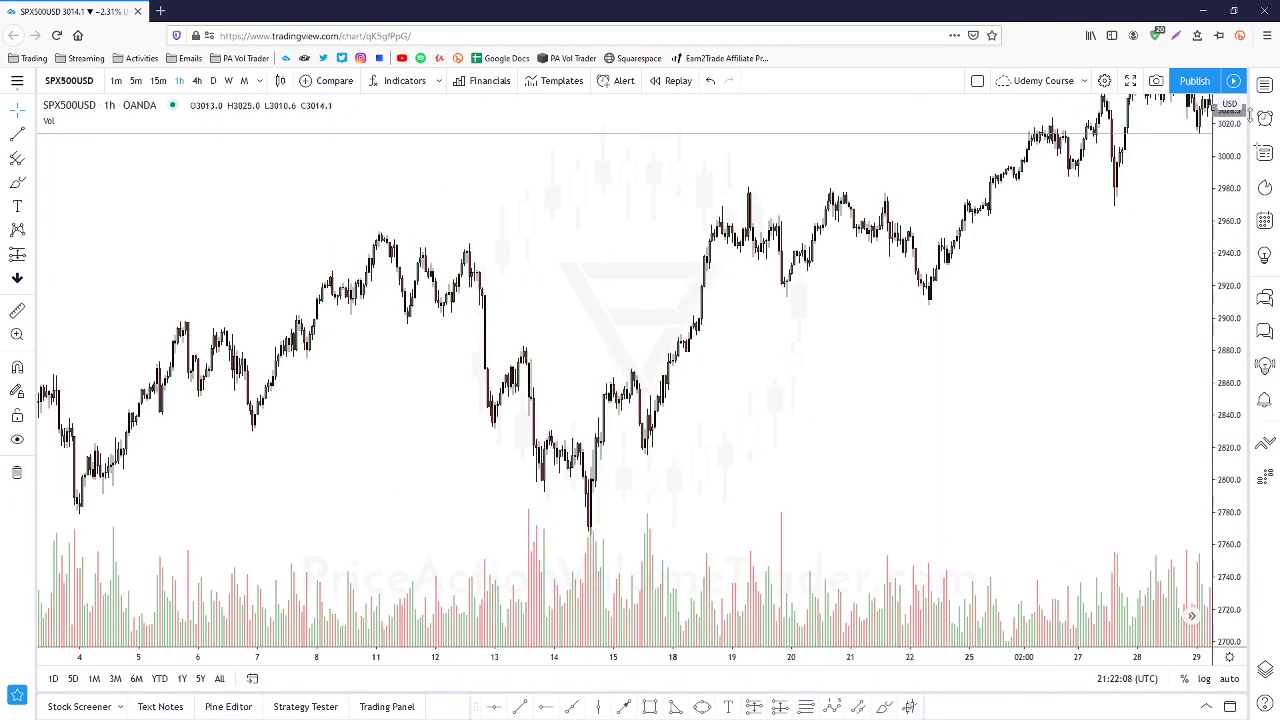
Switch the chart to EURUSD from the watchlist and hide the watchlist again
click(1265, 87)
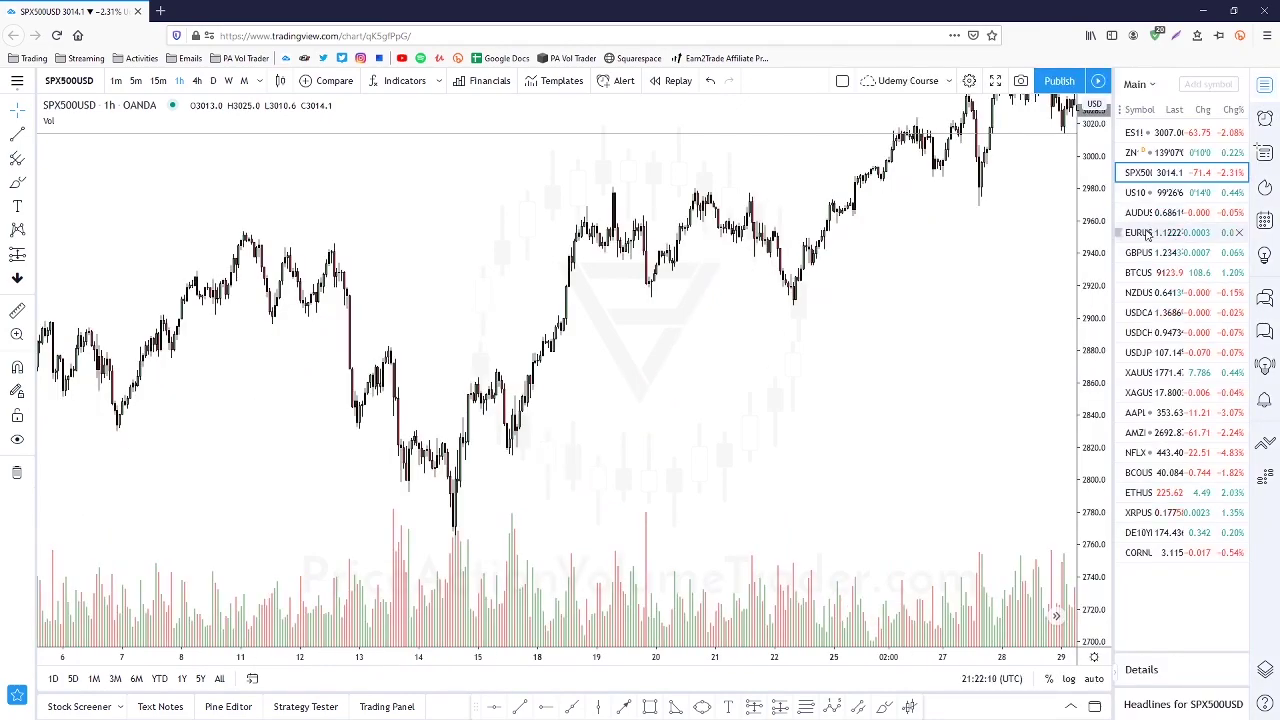
click(1148, 232)
click(1265, 87)
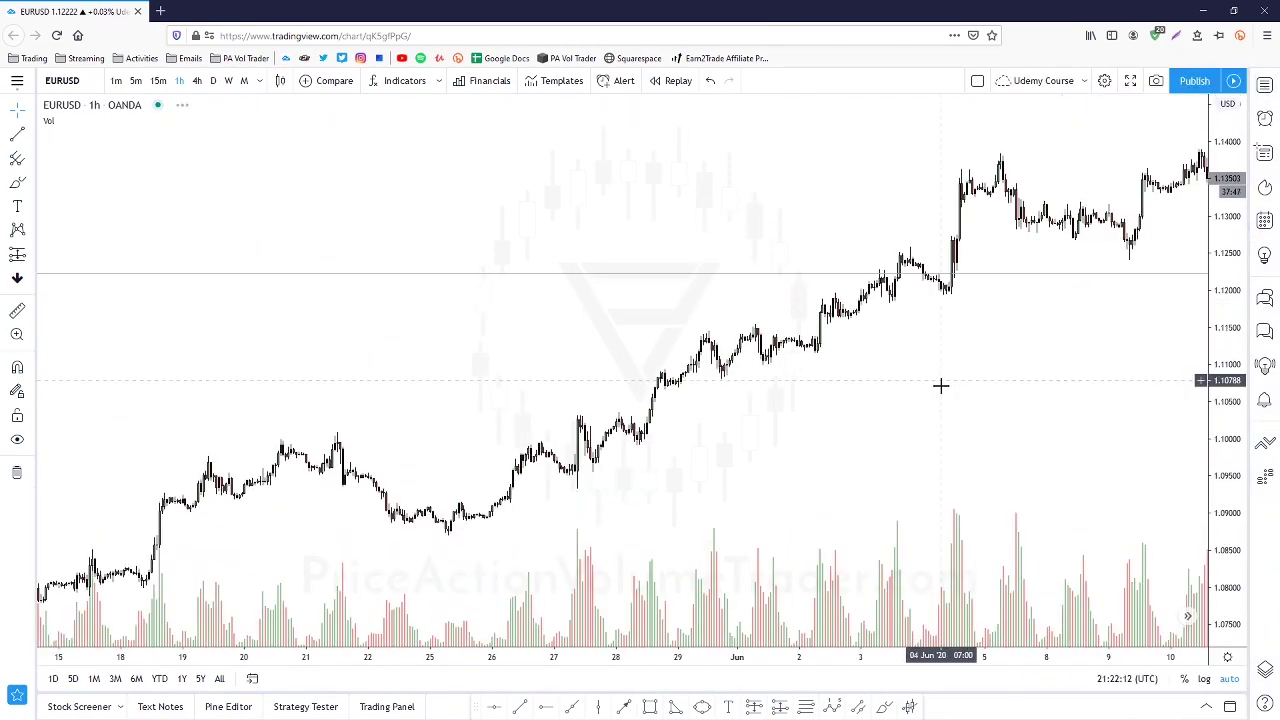
Switch the EURUSD chart to the 15-minute timeframe and frame the price action of 12 to 16 June 2020
click(158, 81)
drag(1077, 374, 791, 297)
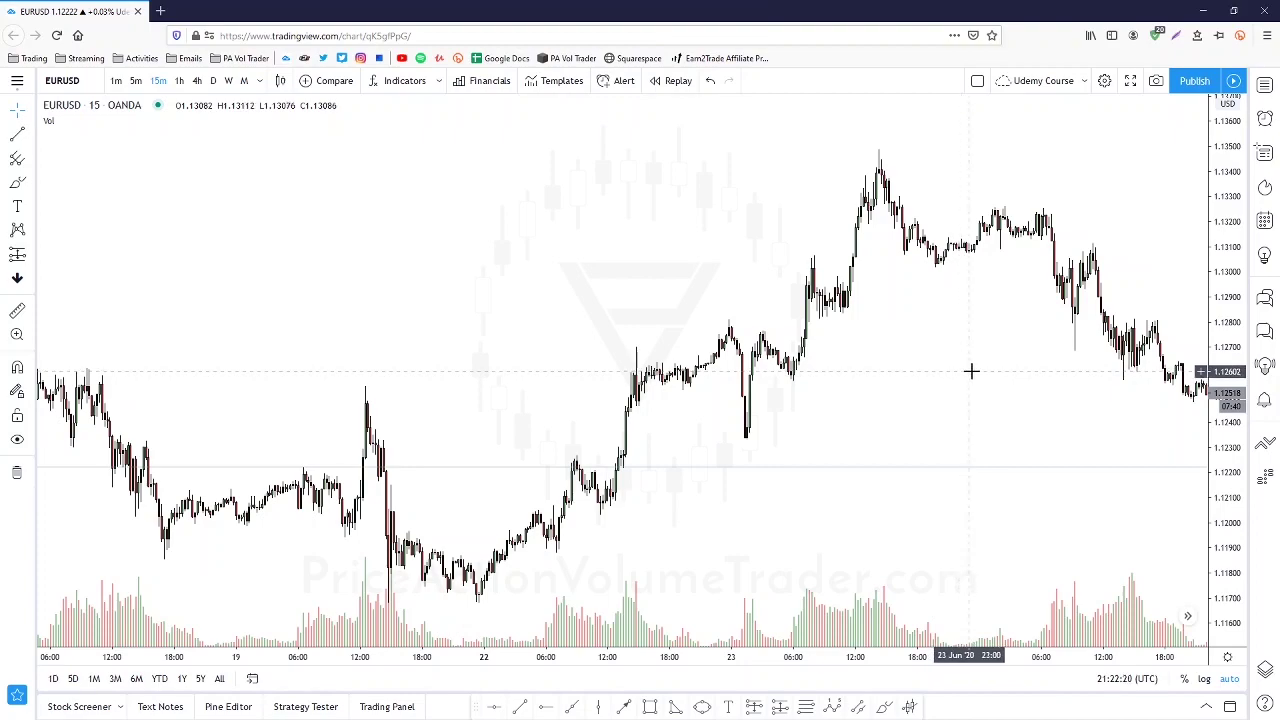
drag(417, 303, 1106, 226)
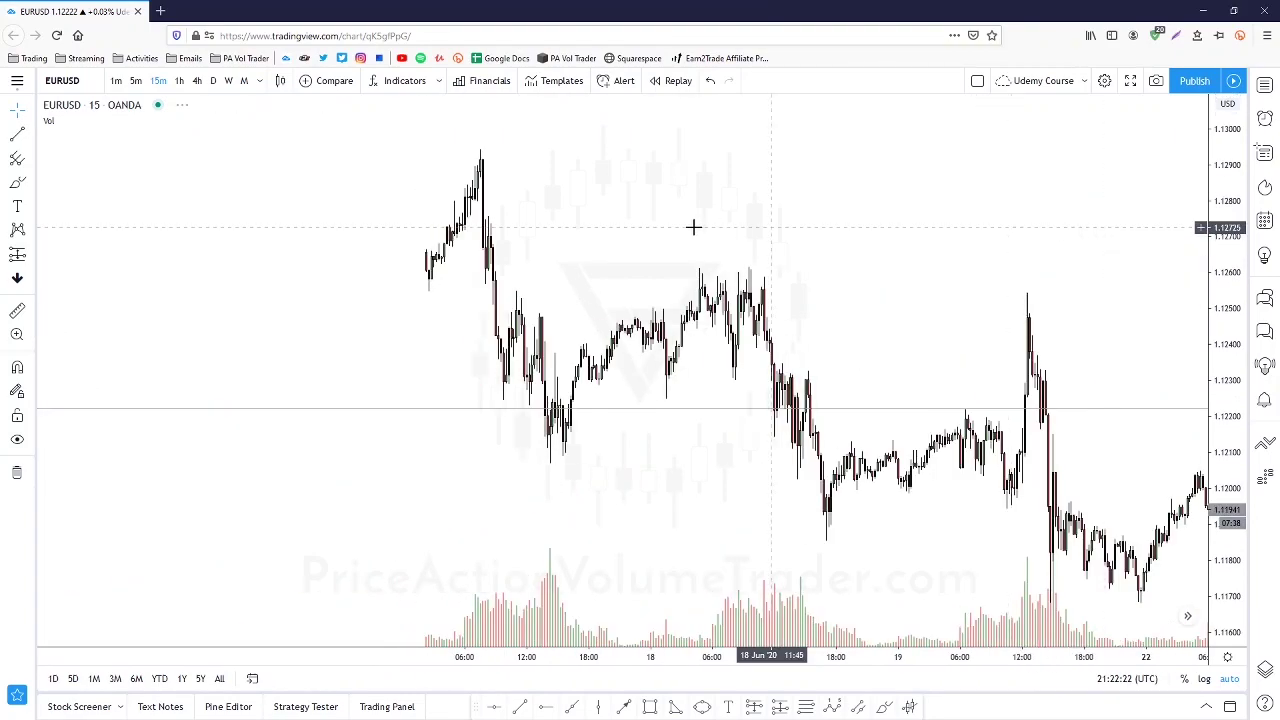
drag(405, 228, 1214, 228)
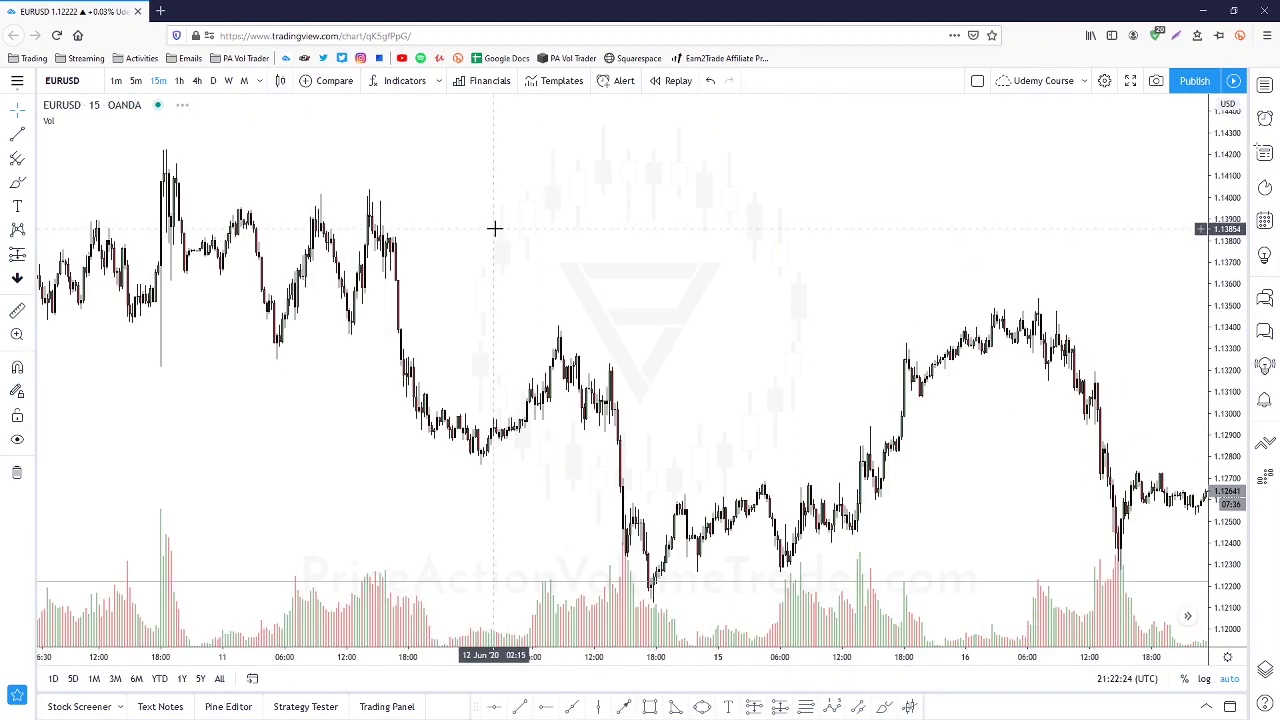
drag(836, 254, 669, 254)
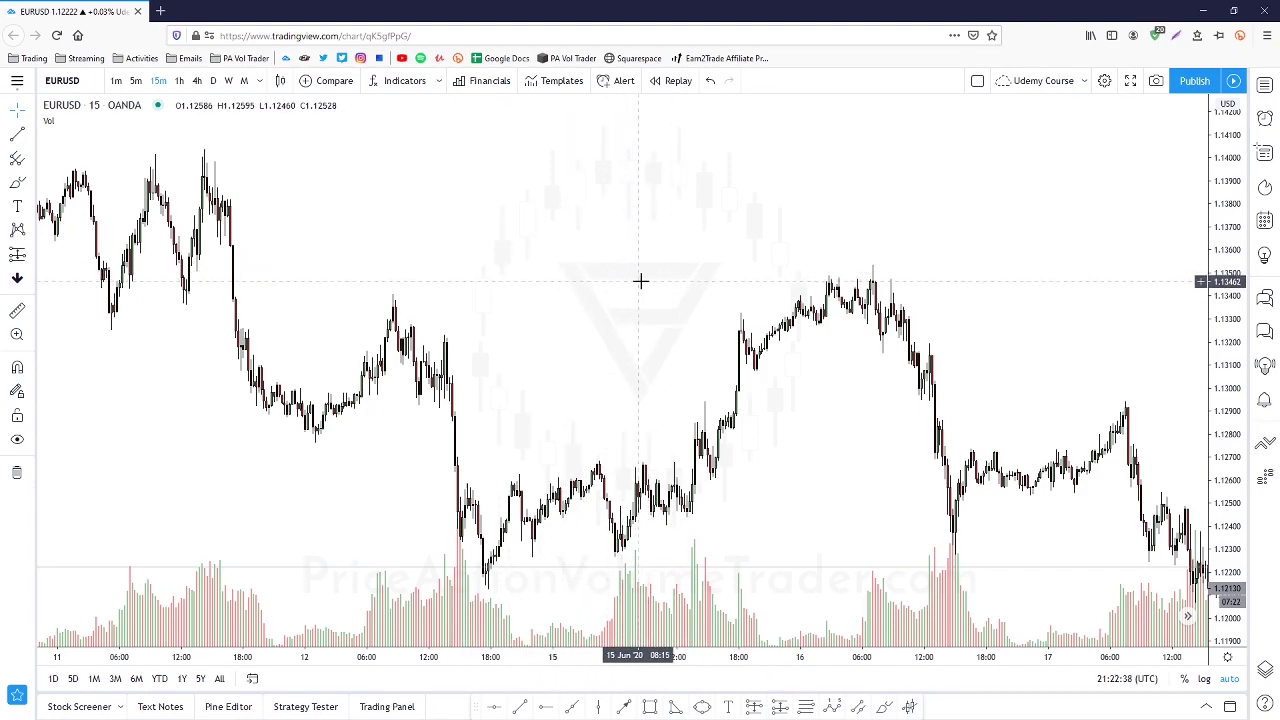
scroll(826, 223, up, 3)
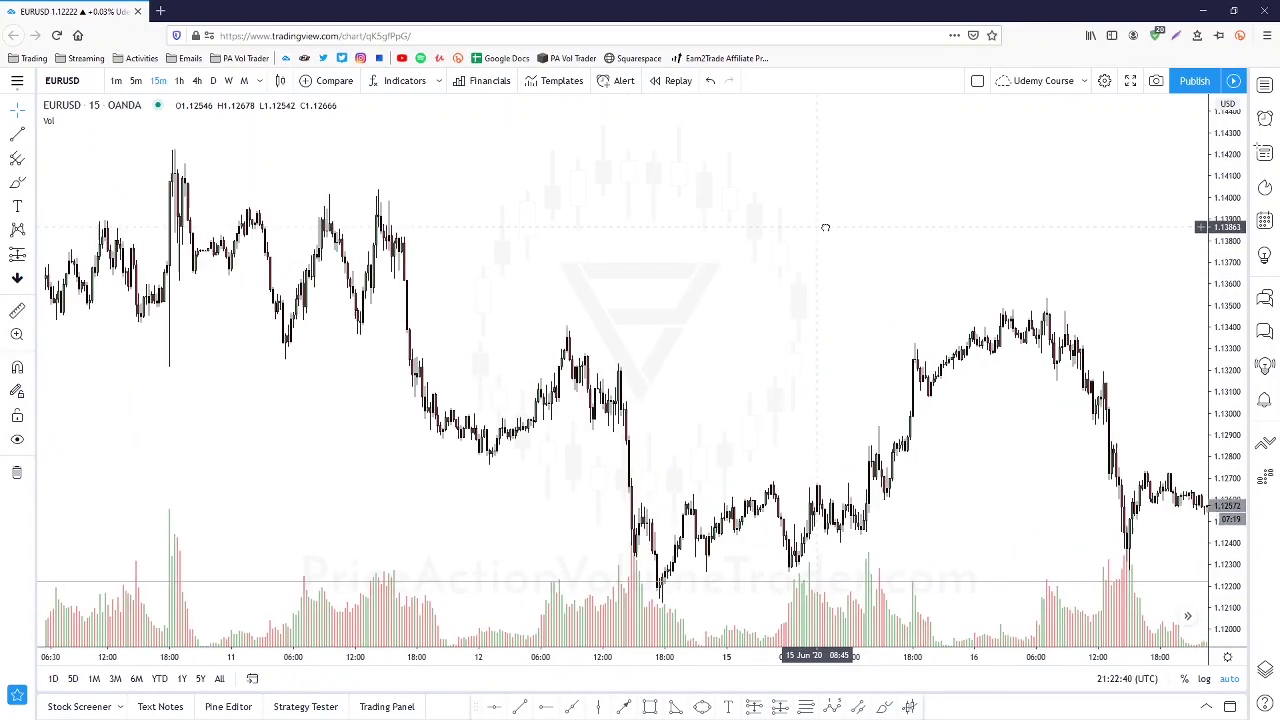
scroll(1090, 518, up, 4)
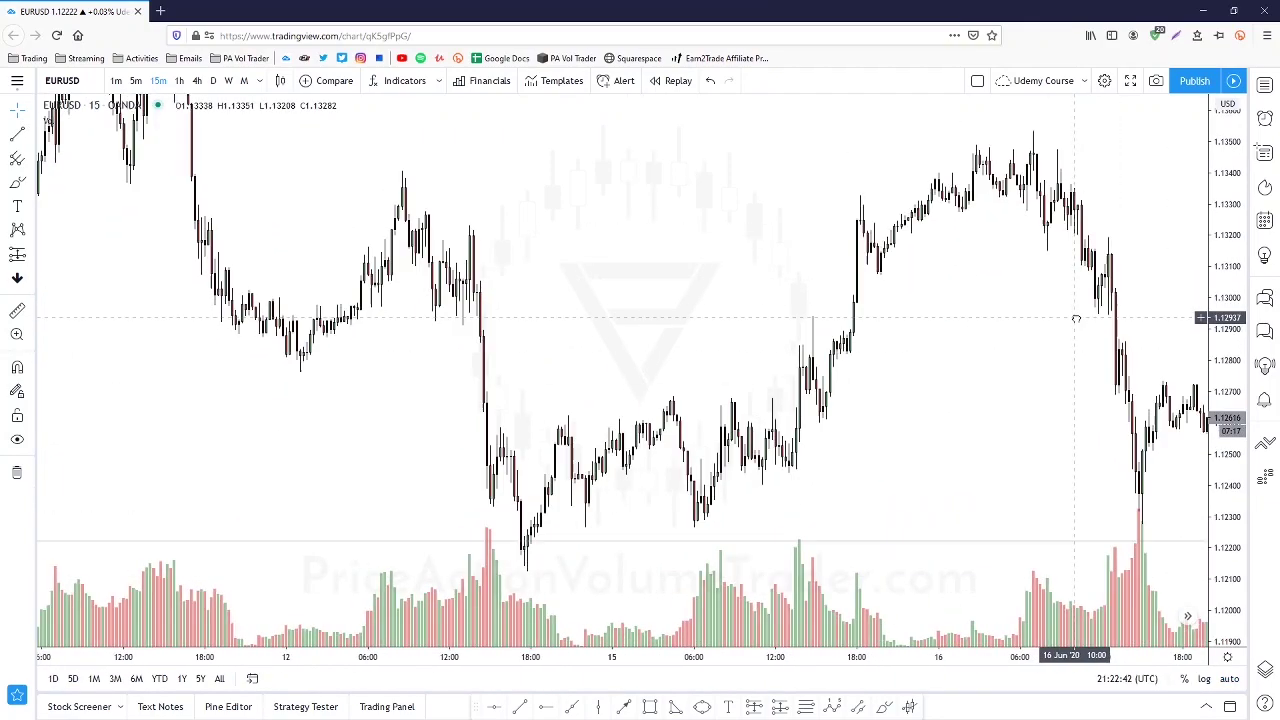
drag(909, 453, 1081, 306)
scroll(1083, 305, up, 1)
drag(1218, 240, 1218, 422)
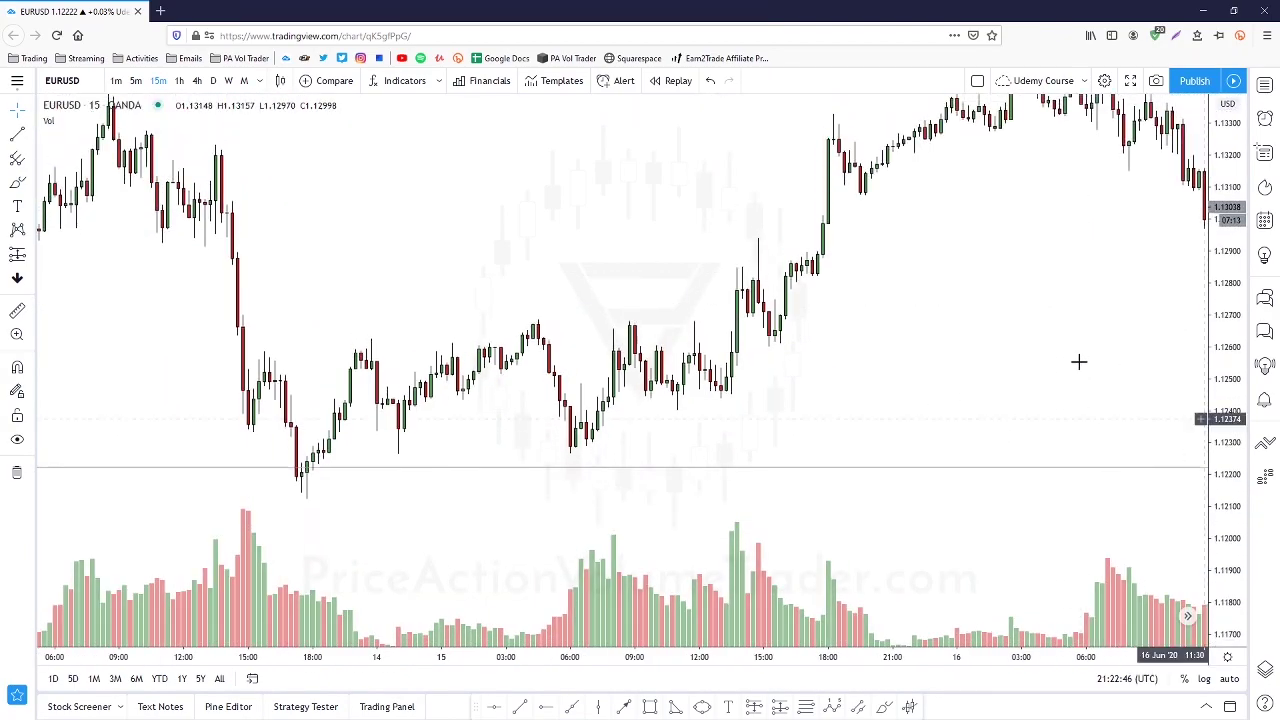
drag(955, 349, 837, 369)
scroll(836, 368, down, 2)
drag(952, 390, 912, 355)
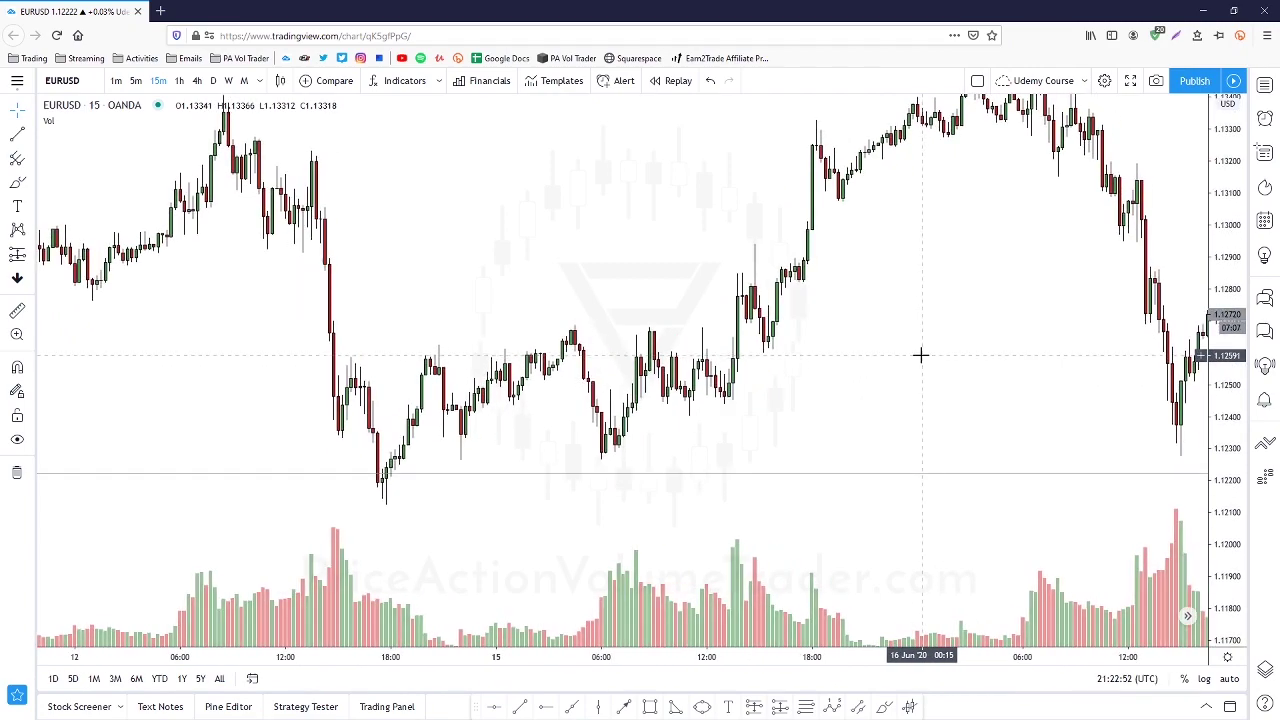
Brush three blue arcs beneath the left shoulder, head and right shoulder of the inverse head and shoulders on 15 June
click(17, 185)
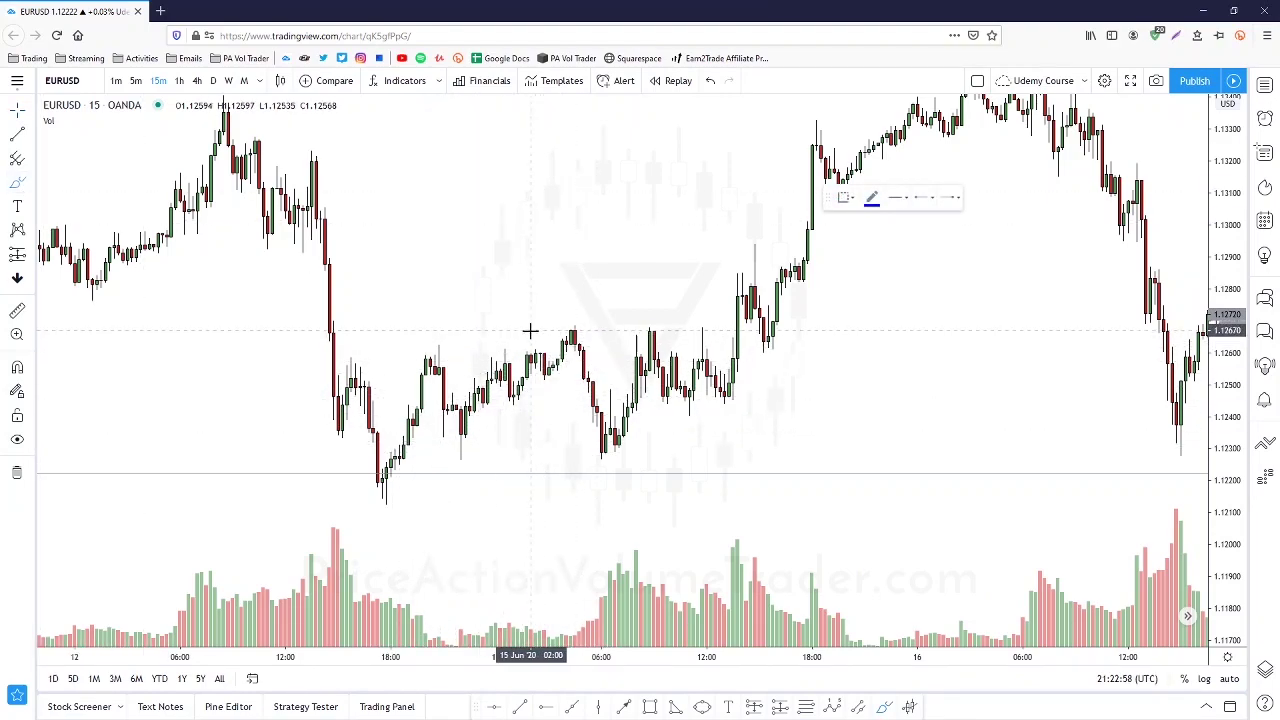
drag(530, 330, 568, 352)
mouse_move(567, 414)
mouse_down()
mouse_move(574, 443)
mouse_move(658, 464)
mouse_up()
mouse_move(652, 368)
mouse_down()
mouse_move(688, 410)
mouse_move(740, 402)
mouse_up()
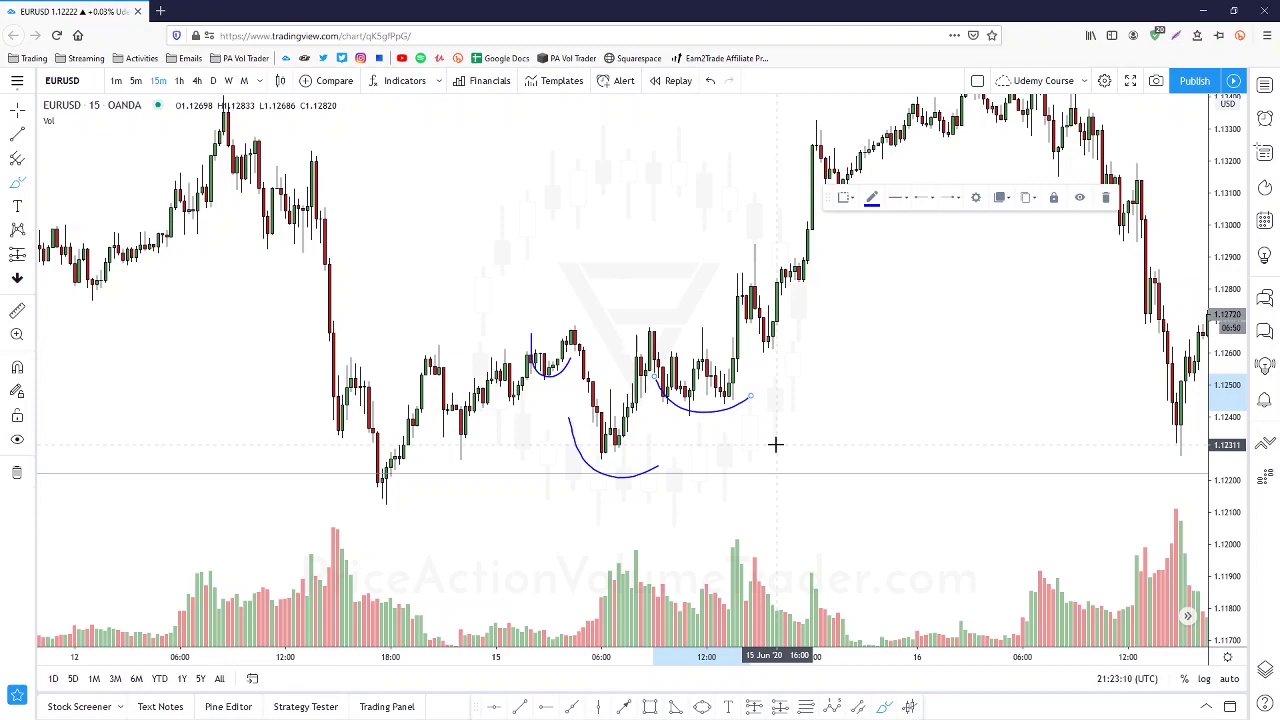
Draw a trend line as the neckline, sloping slightly down across the peaks between the shoulders and the head
click(17, 134)
click(549, 322)
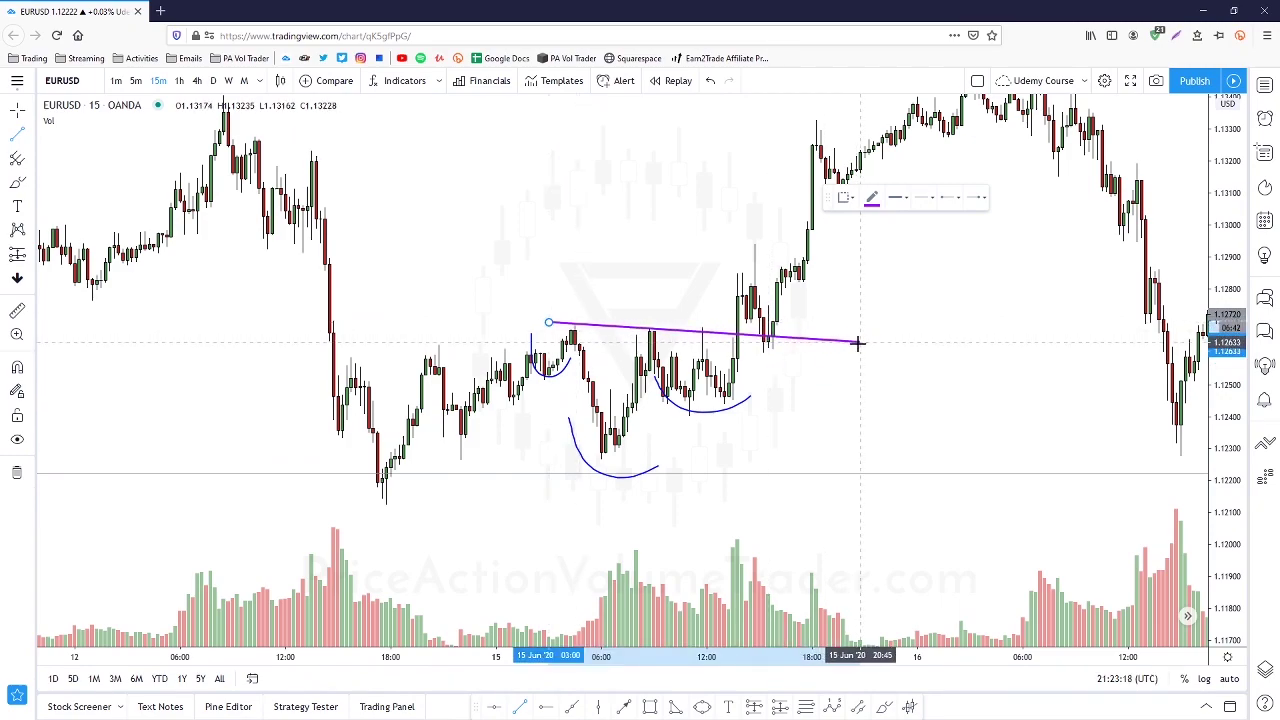
click(857, 346)
click(966, 334)
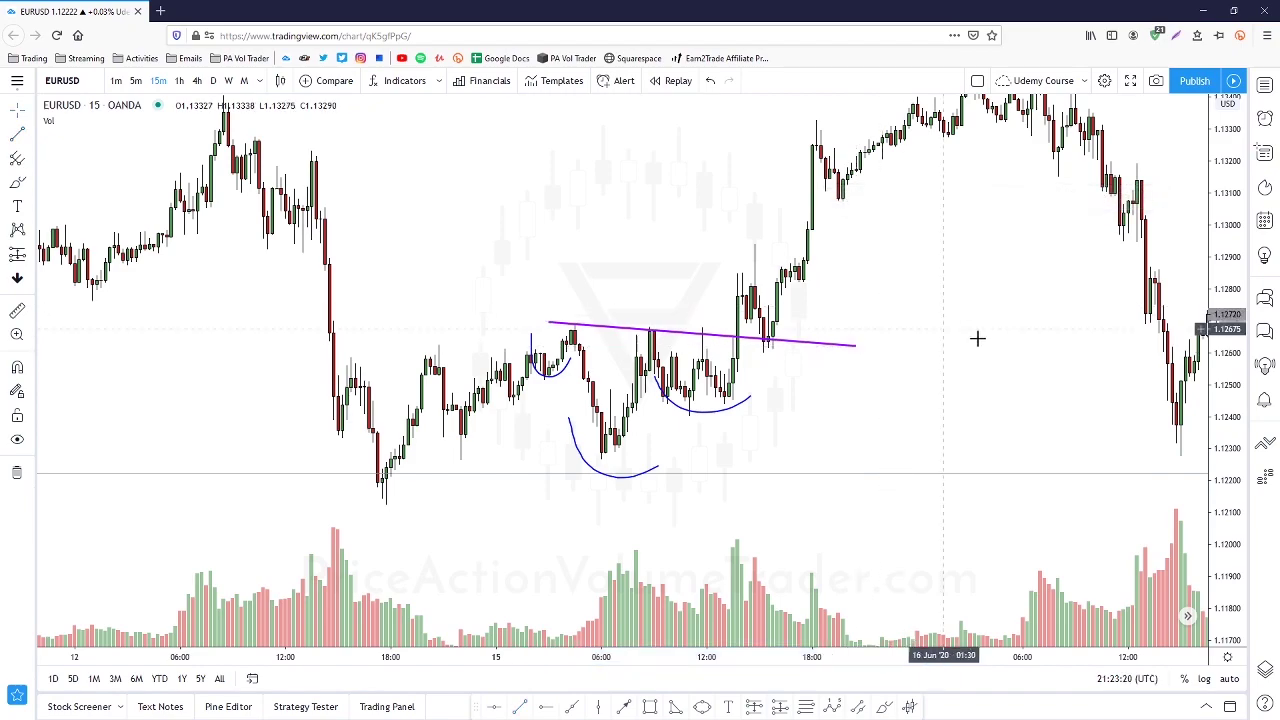
Brush crosses on the volume bars below the two neckline touches that precede the breakout
scroll(963, 423, down, 1)
mouse_move(953, 408)
mouse_down()
mouse_move(914, 400)
mouse_move(911, 419)
mouse_up()
click(17, 182)
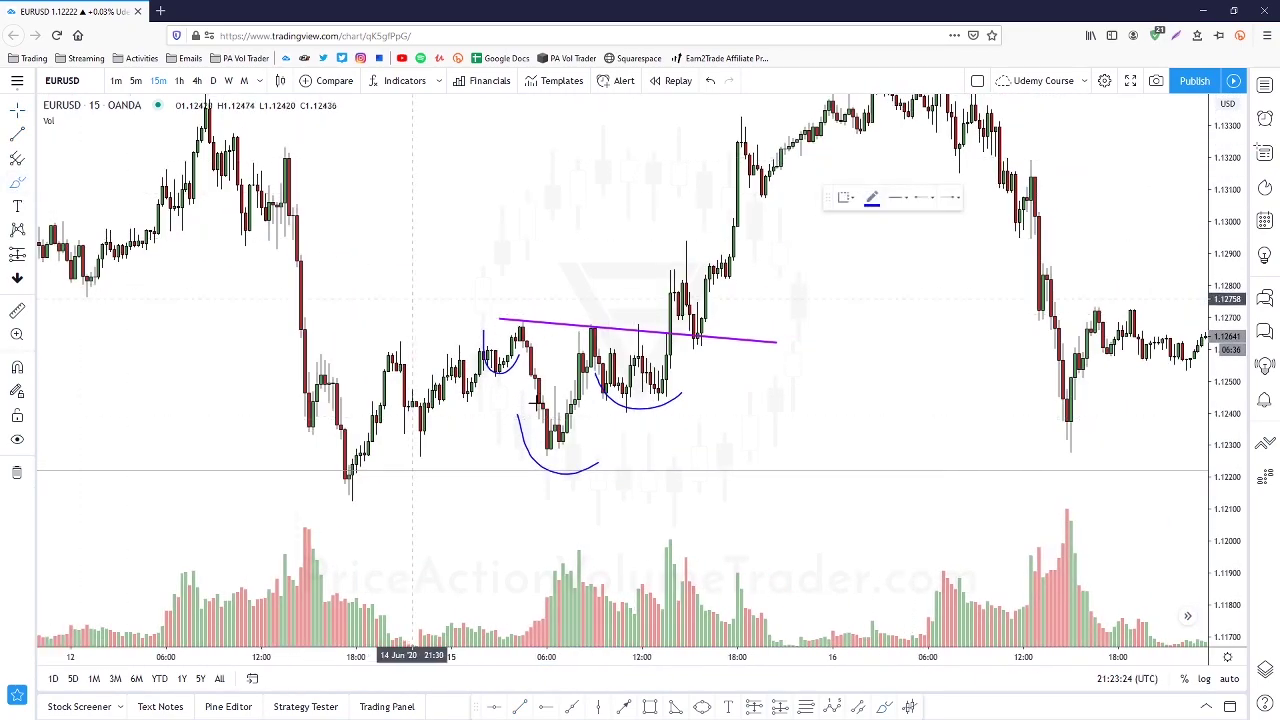
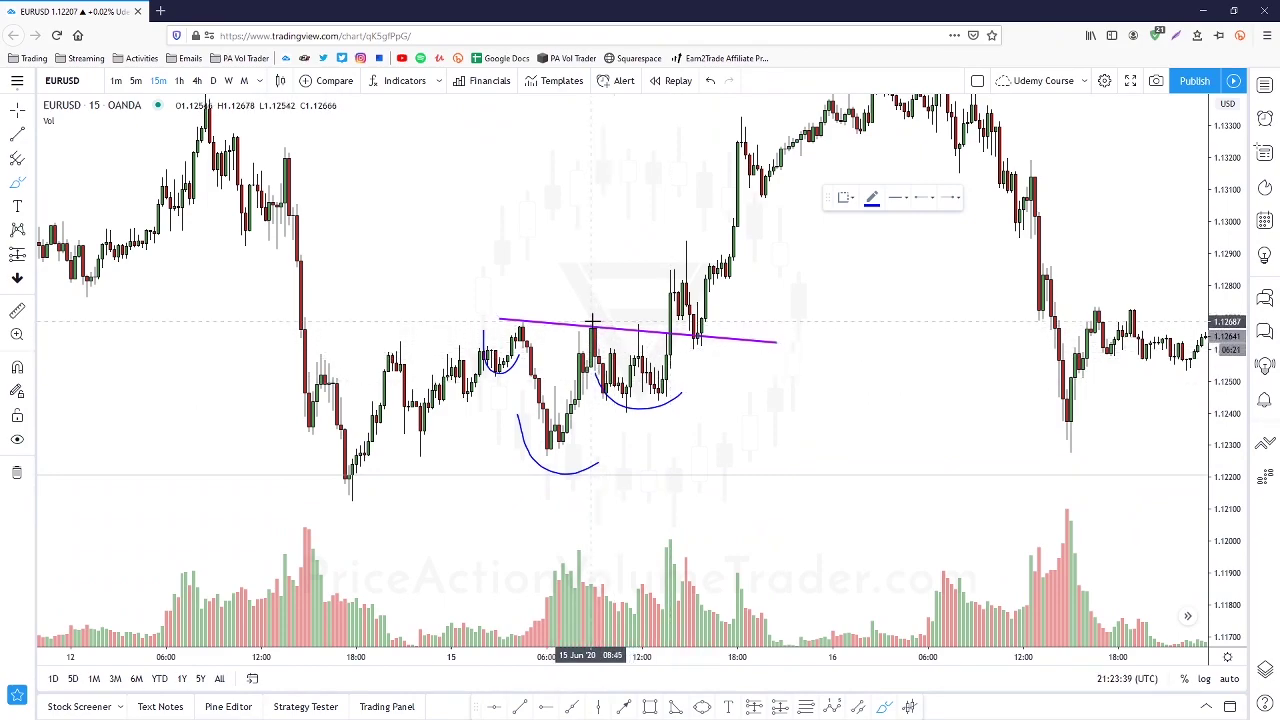
drag(586, 573, 598, 590)
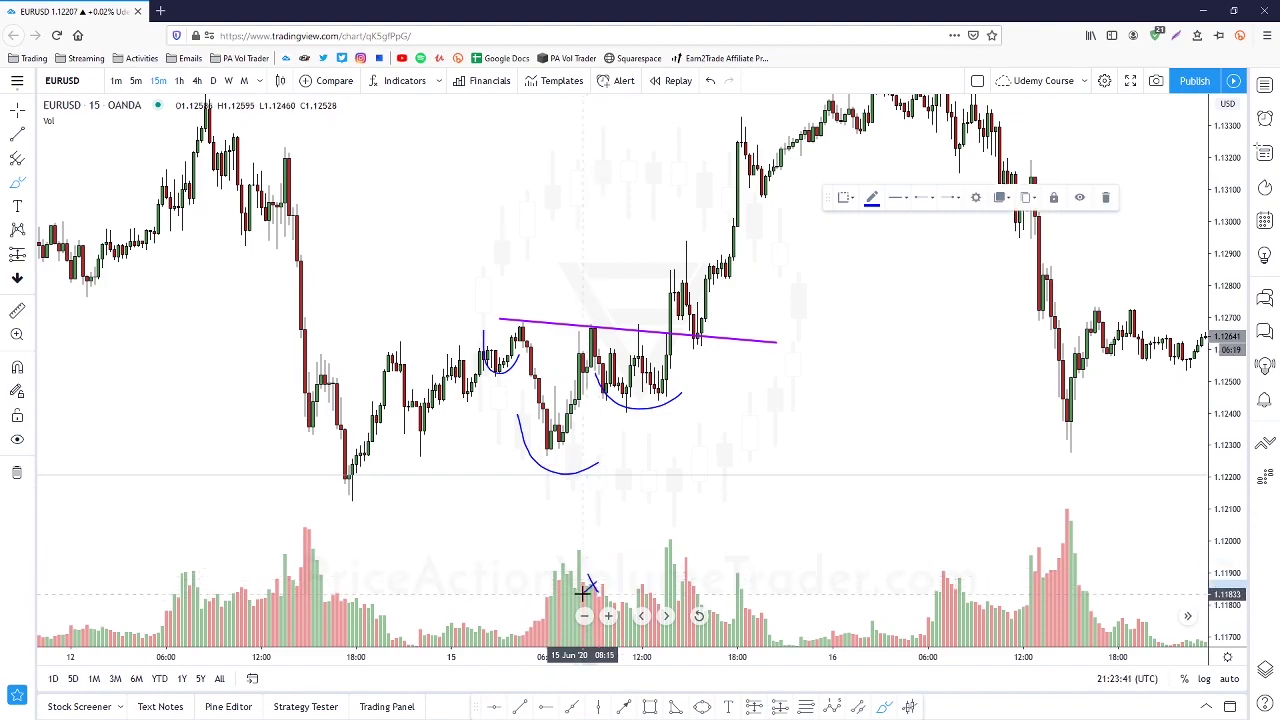
mouse_move(633, 582)
mouse_down()
mouse_move(650, 598)
mouse_move(632, 598)
mouse_up()
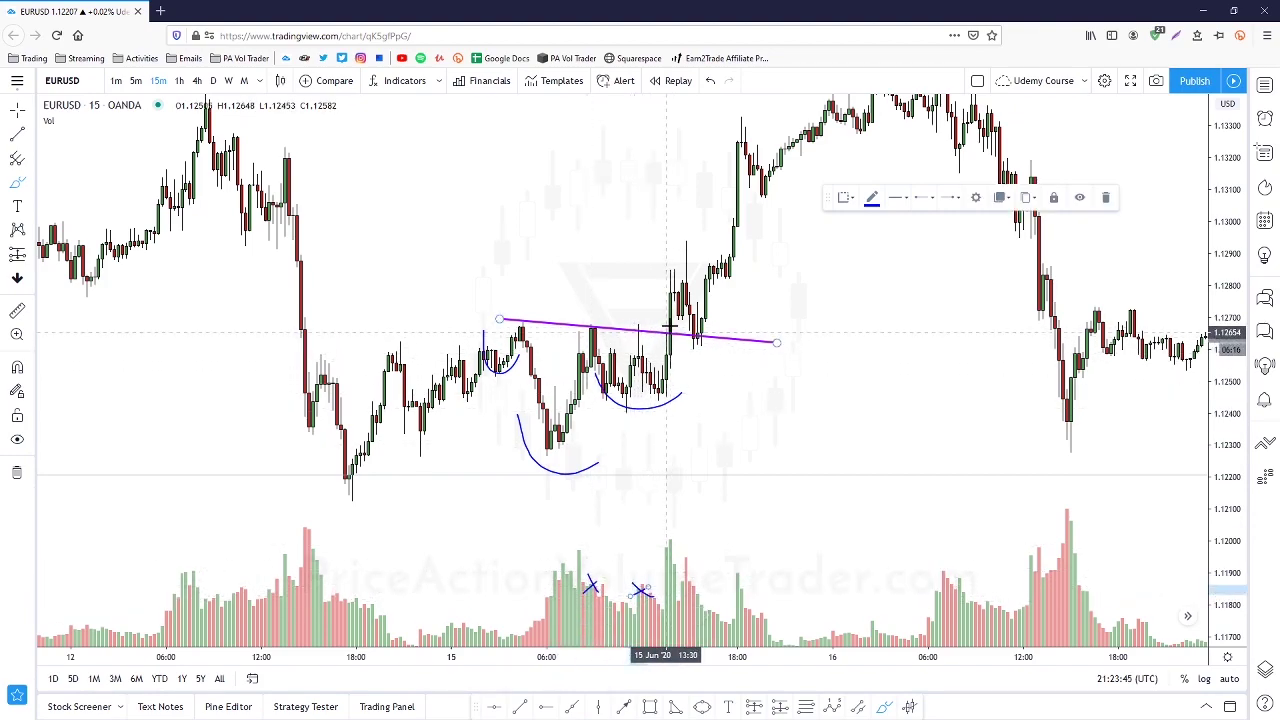
Circle the neckline breakout with the brush and draw an arc over the volume spike beneath it
drag(678, 352, 655, 345)
drag(658, 543, 686, 548)
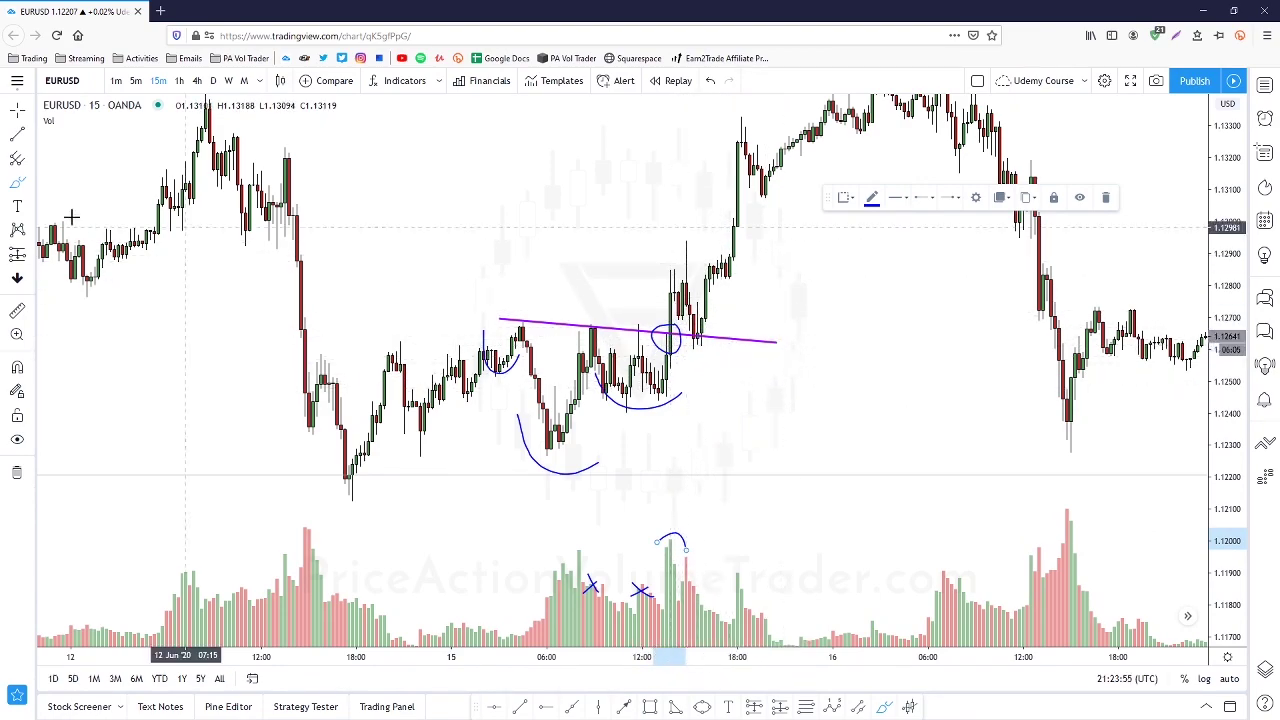
Place a long position at the neckline retest with entry at 1.12647 and stop at 1.12430, and shorten its width slightly
click(17, 254)
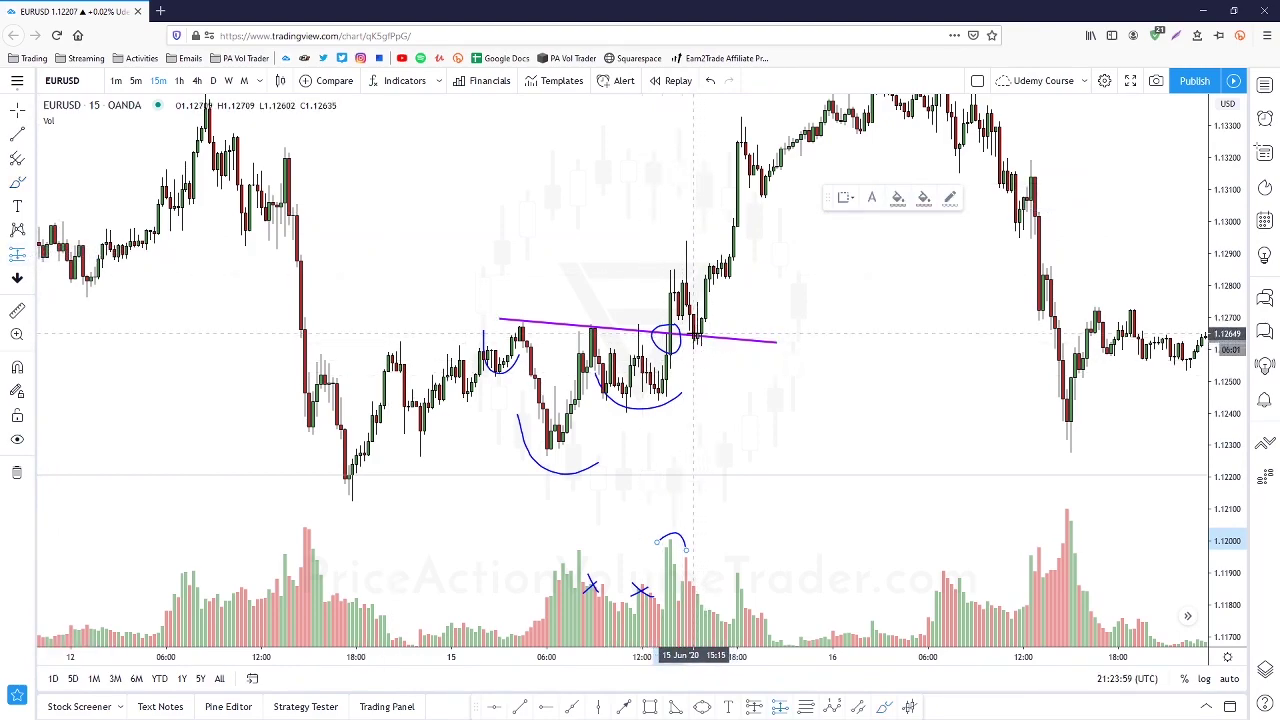
click(693, 340)
drag(693, 424, 693, 403)
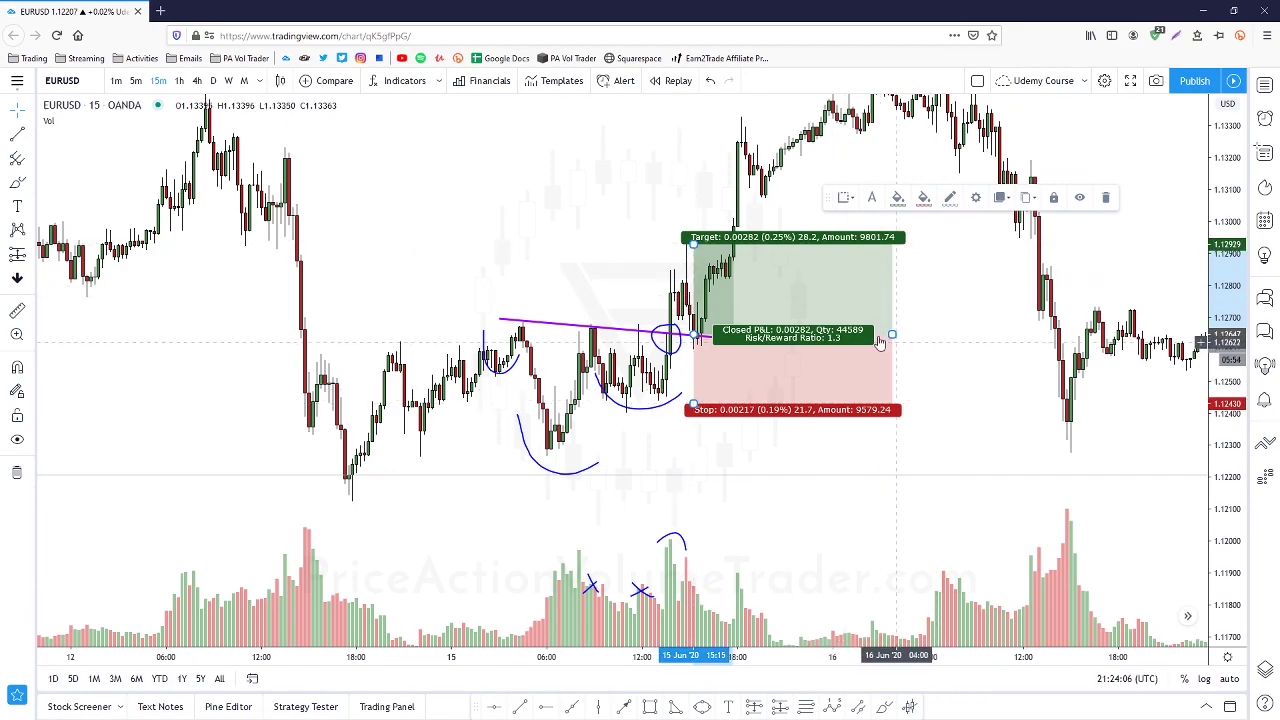
drag(894, 333, 877, 334)
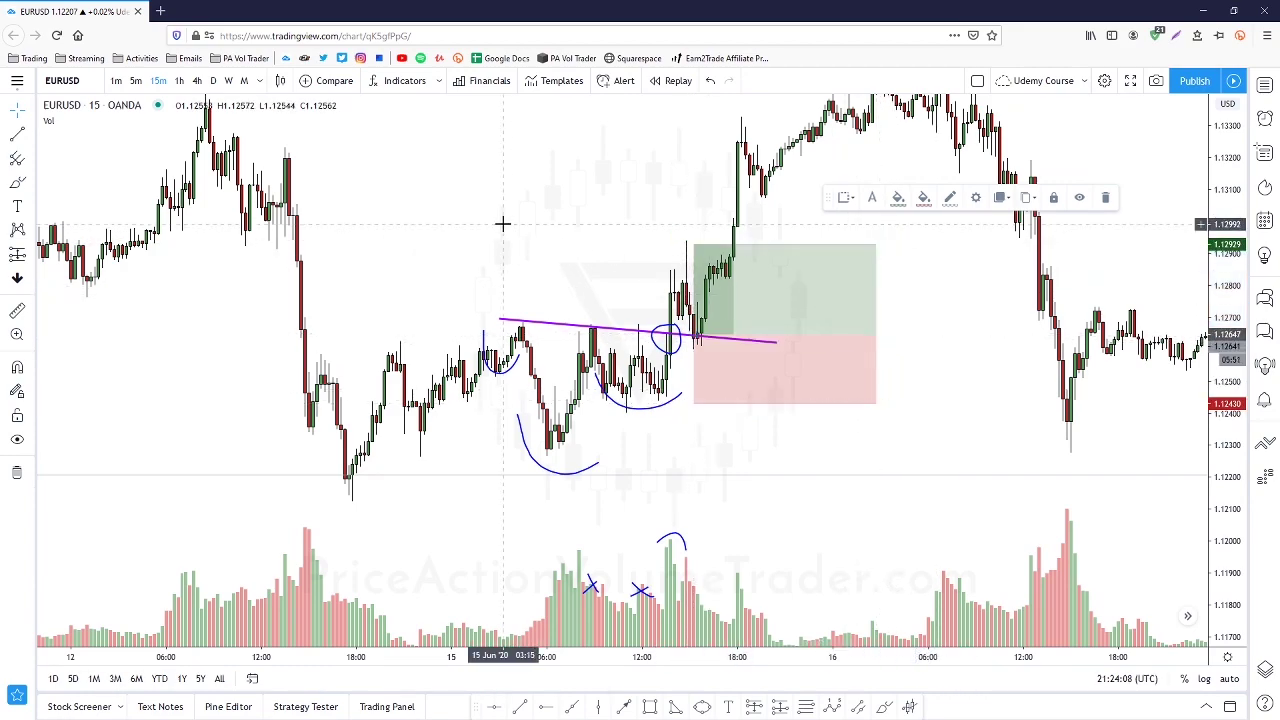
click(463, 220)
Draw a narrow rectangle spanning the pattern's height, from 1.12261 below the head up to the neckline at 1.12687
click(31, 183)
click(75, 209)
click(555, 457)
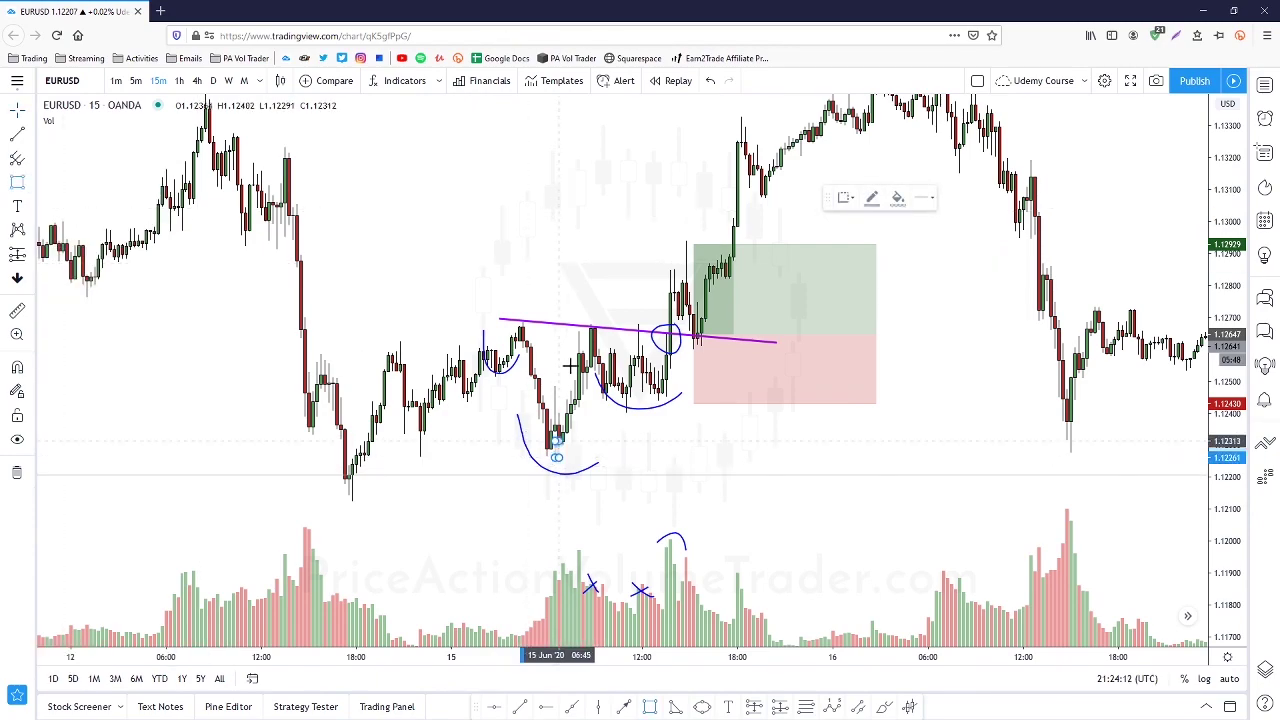
click(543, 322)
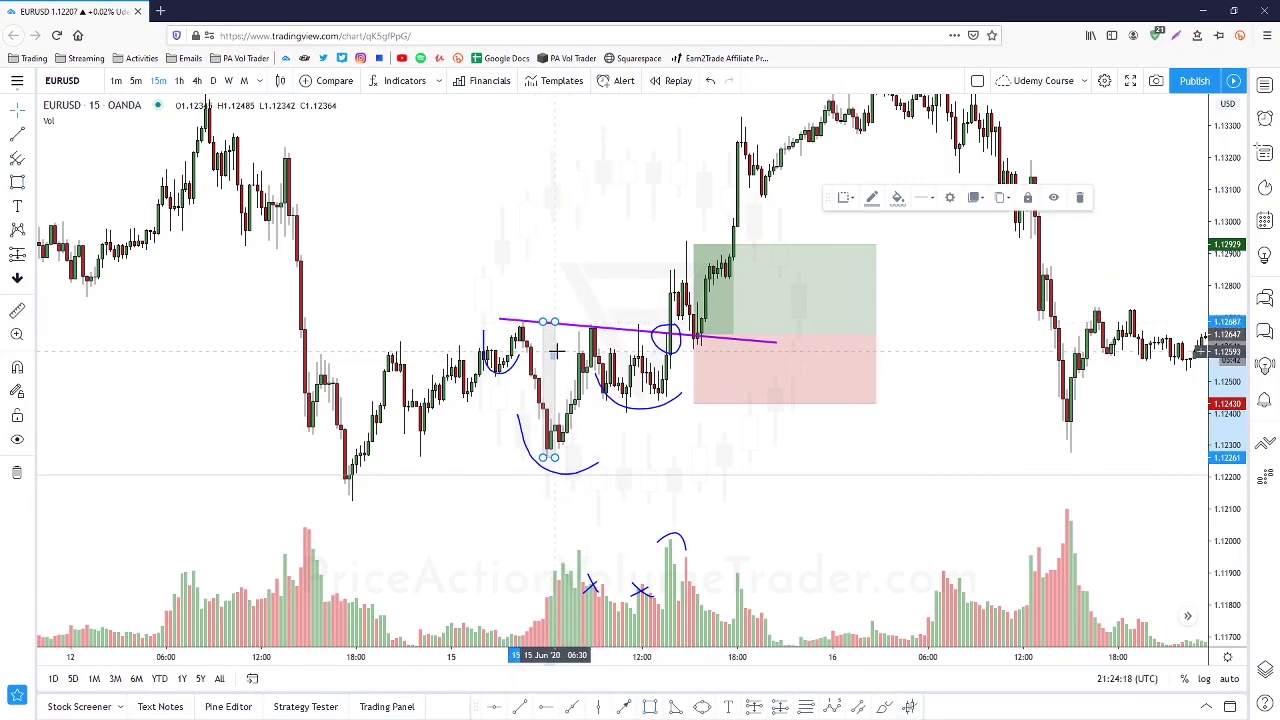
Project a copy of the height rectangle above the breakout and fit the long position to it, with the target at 1.13082
mouse_move(557, 370)
mouse_down()
mouse_move(615, 258)
mouse_move(695, 232)
mouse_move(683, 230)
mouse_move(695, 231)
mouse_move(697, 194)
mouse_up()
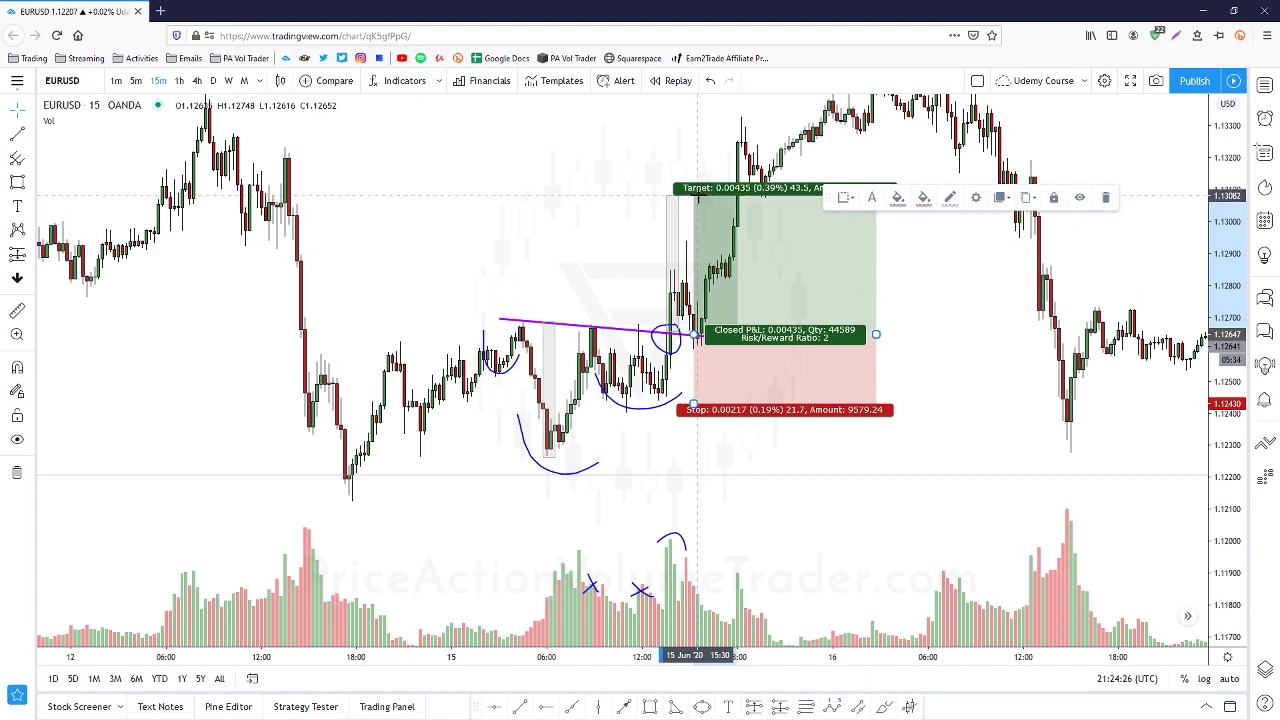
drag(876, 334, 737, 323)
click(892, 336)
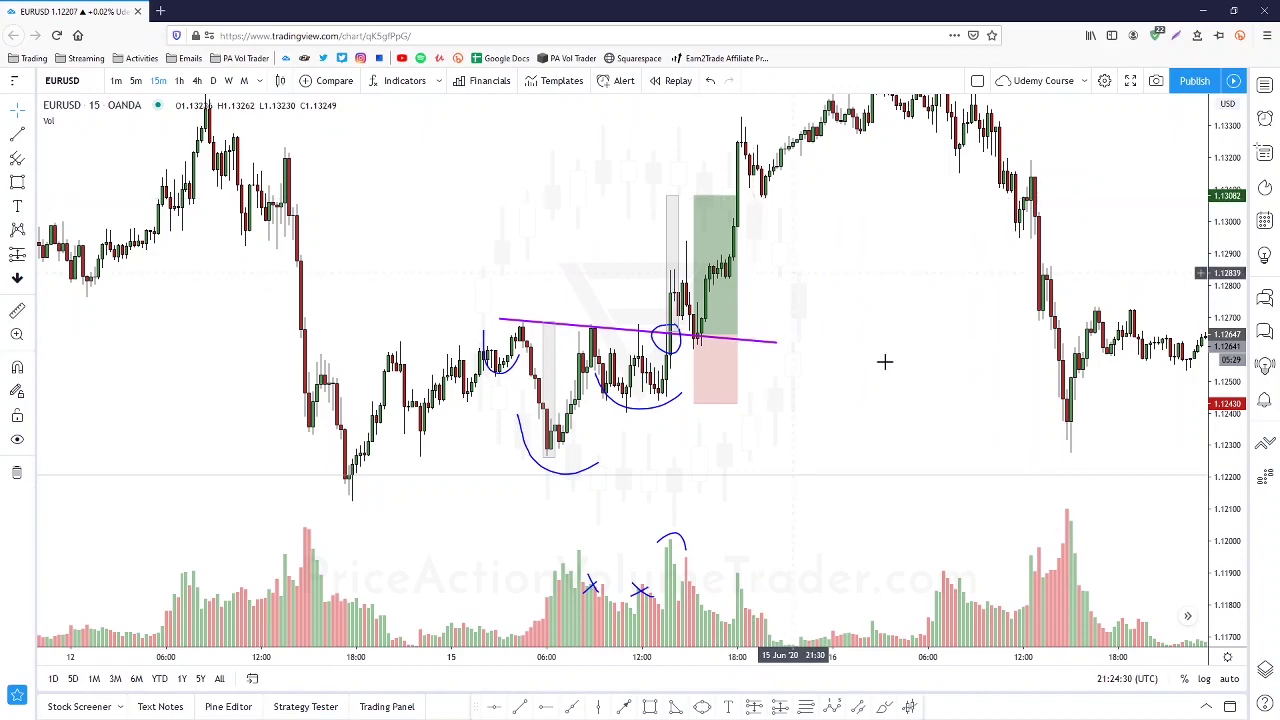
Remove all drawings from the EURUSD chart
drag(934, 283, 948, 307)
click(980, 383)
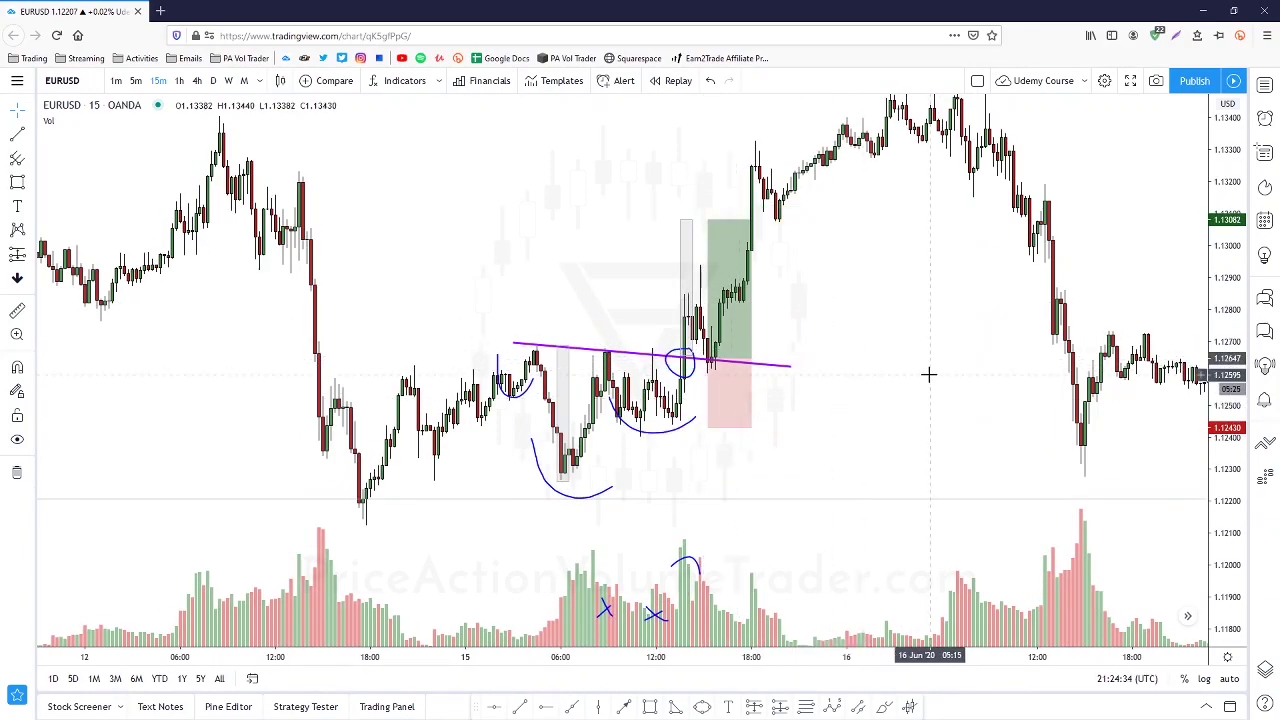
drag(883, 300, 874, 298)
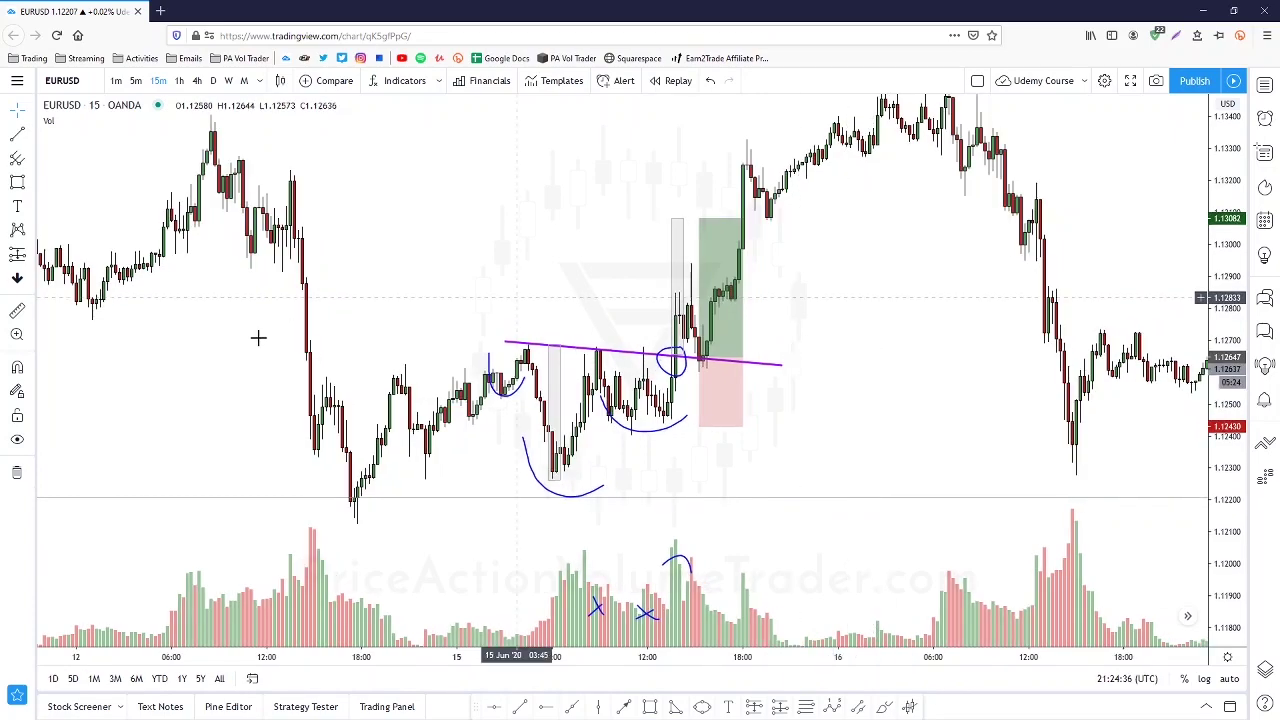
click(15, 474)
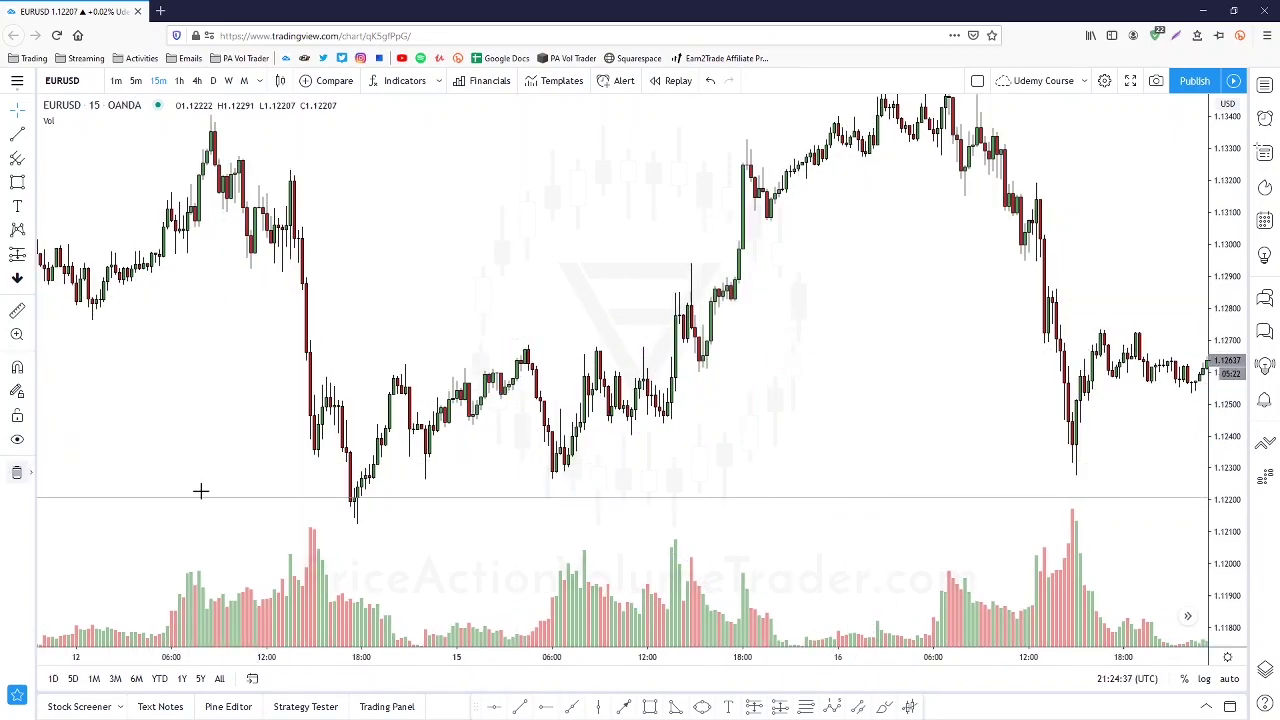
Load AAPL from the watchlist into the chart and hide the watchlist again
click(1264, 85)
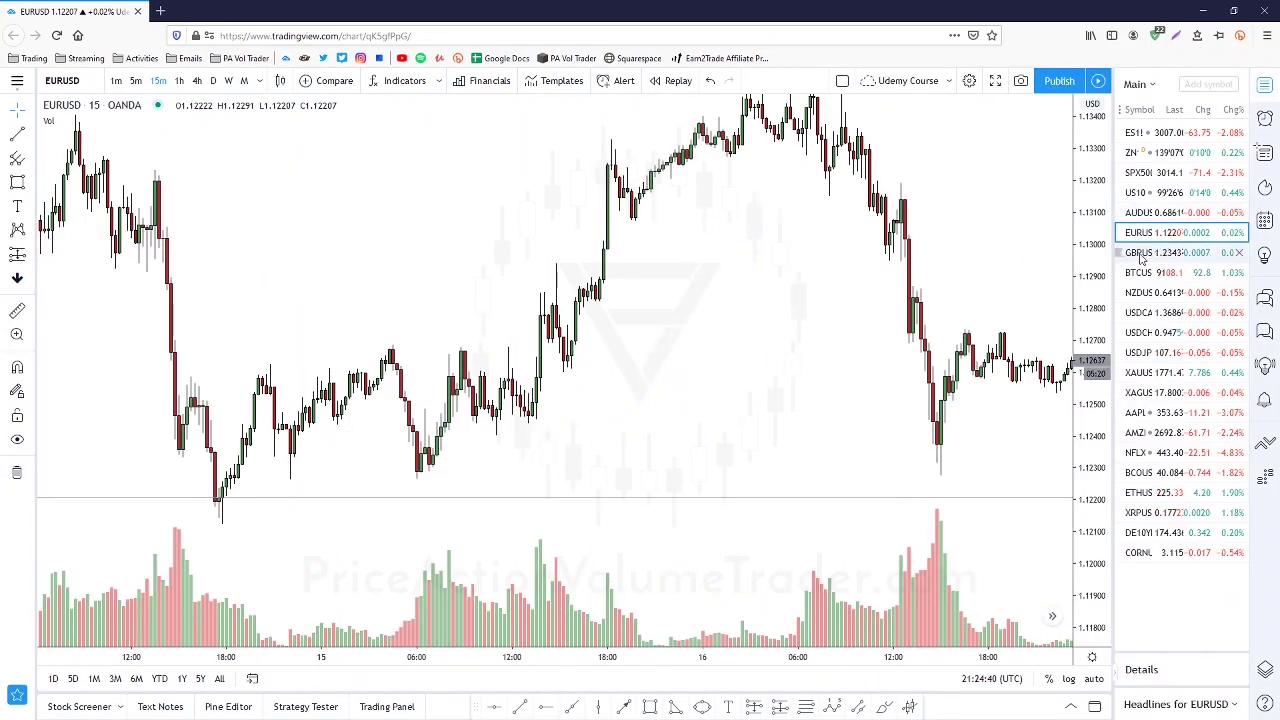
click(1140, 413)
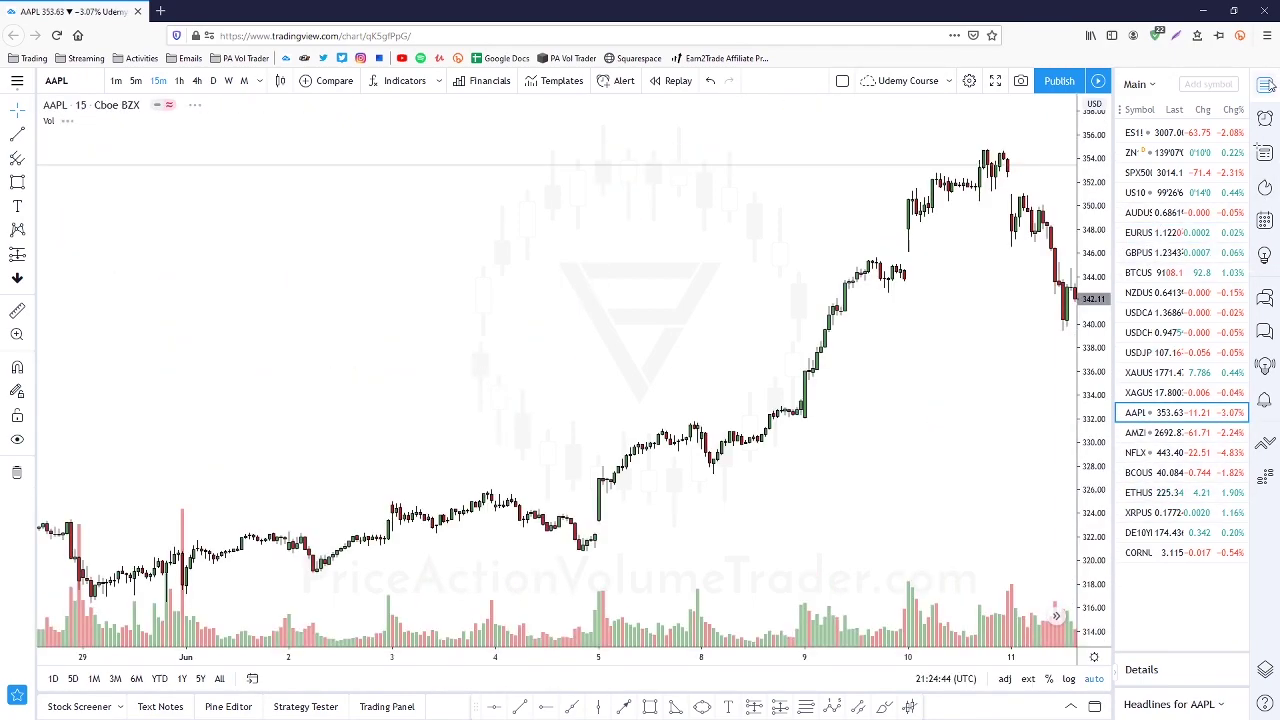
click(1264, 85)
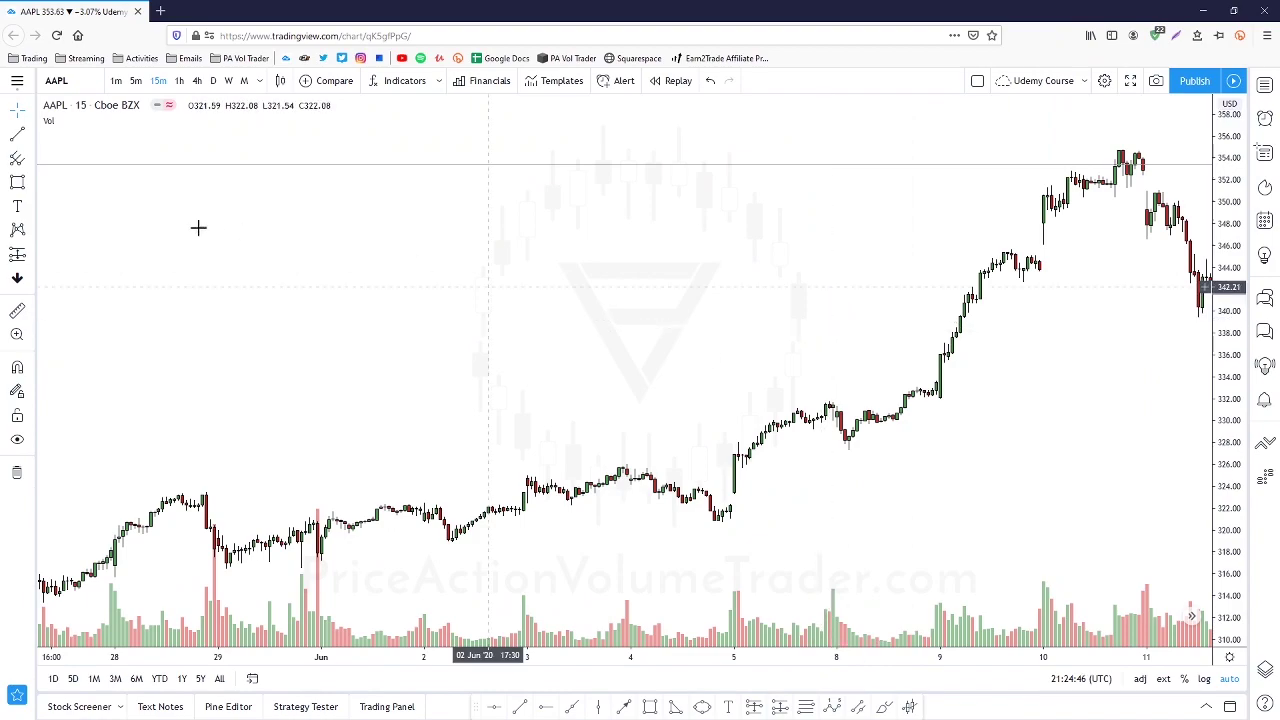
Switch the AAPL chart to the 1-hour timeframe and frame the price action from late February through April 2020
click(179, 80)
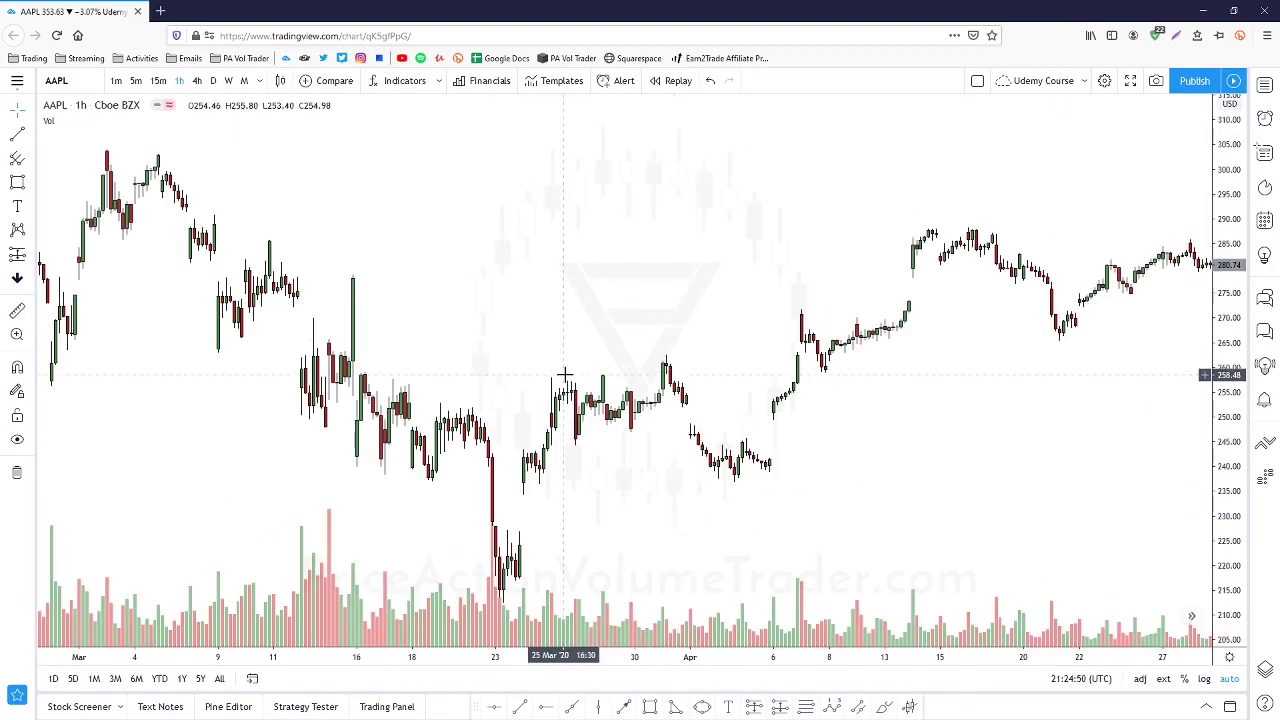
drag(471, 331, 883, 367)
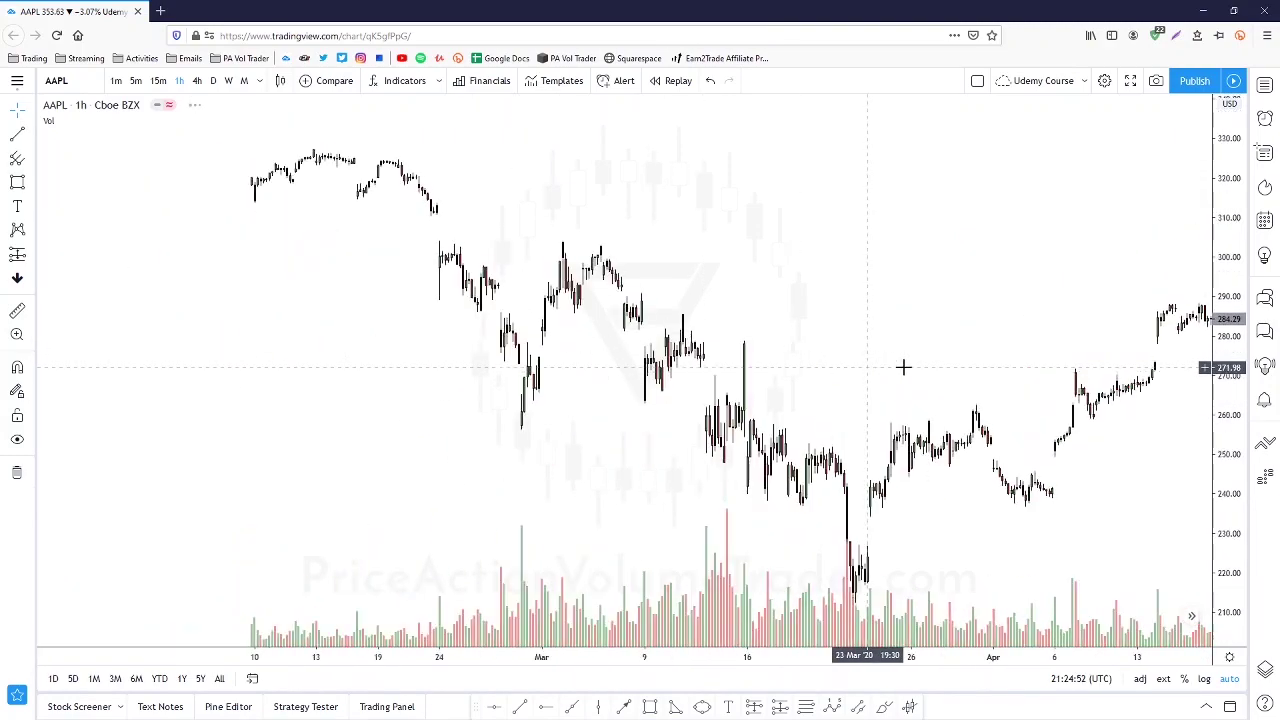
drag(1240, 204, 1240, 275)
drag(1077, 266, 838, 256)
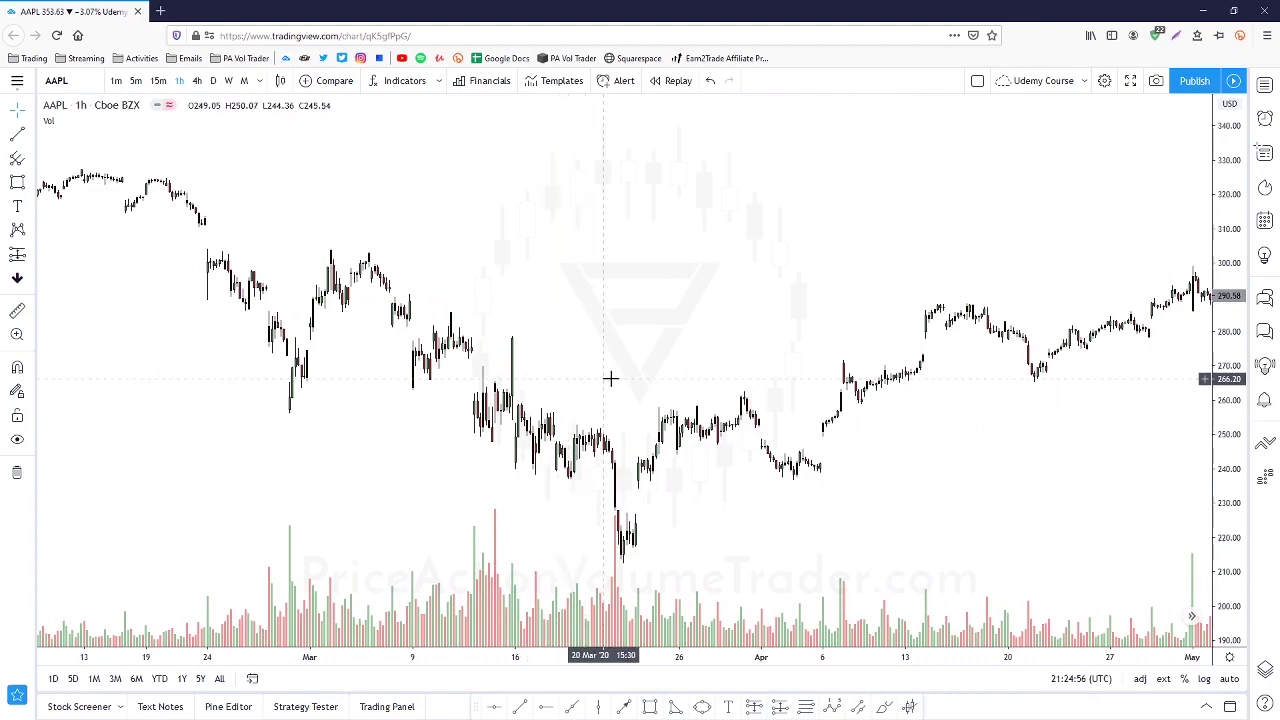
drag(663, 360, 740, 314)
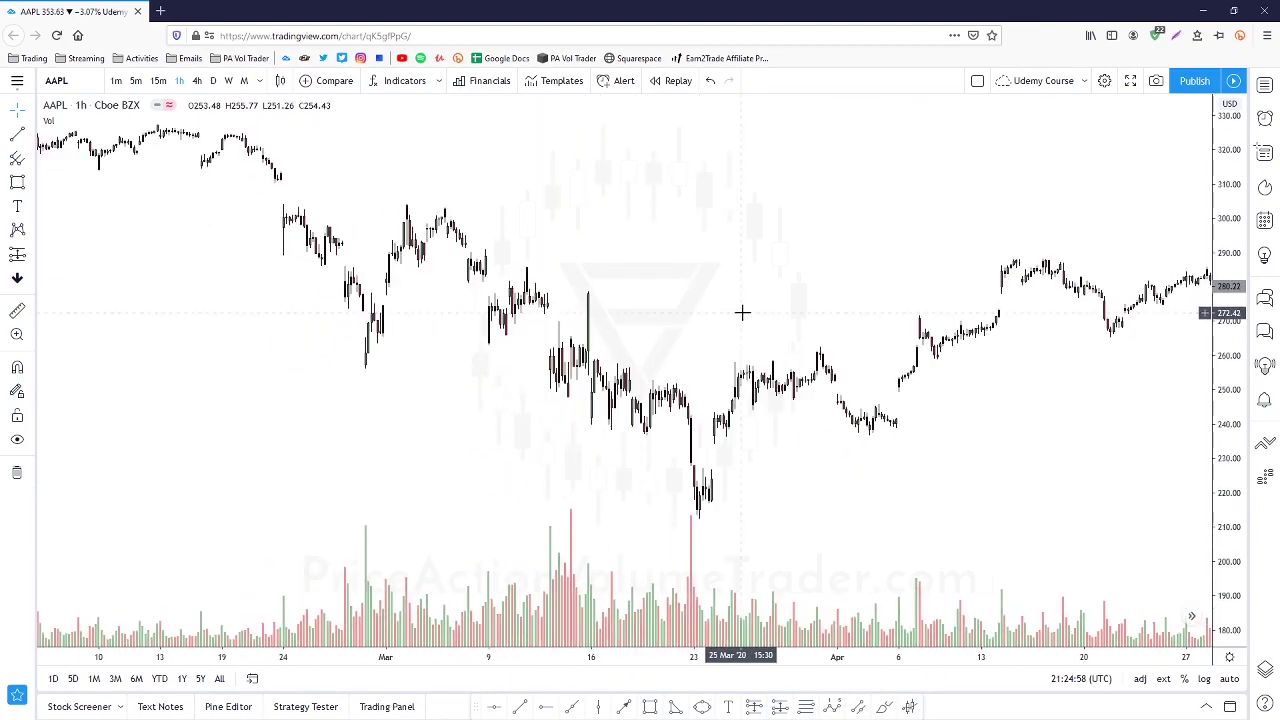
drag(1240, 491, 1092, 414)
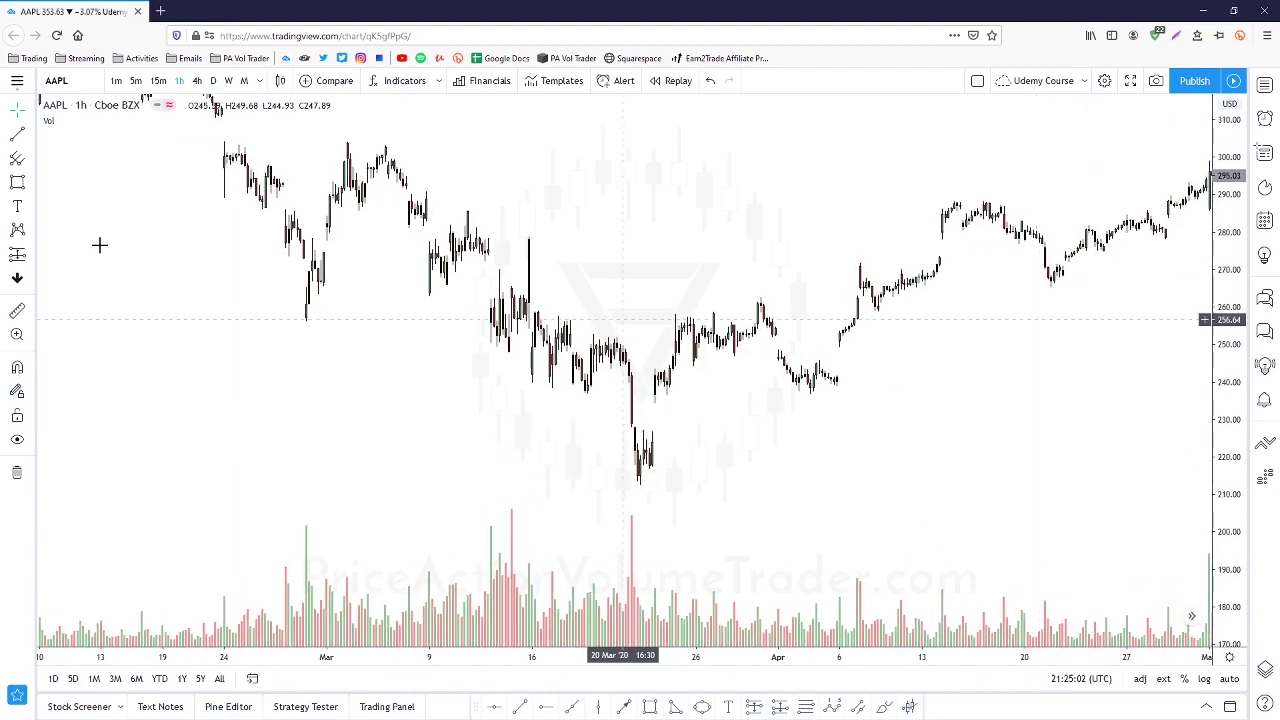
click(28, 134)
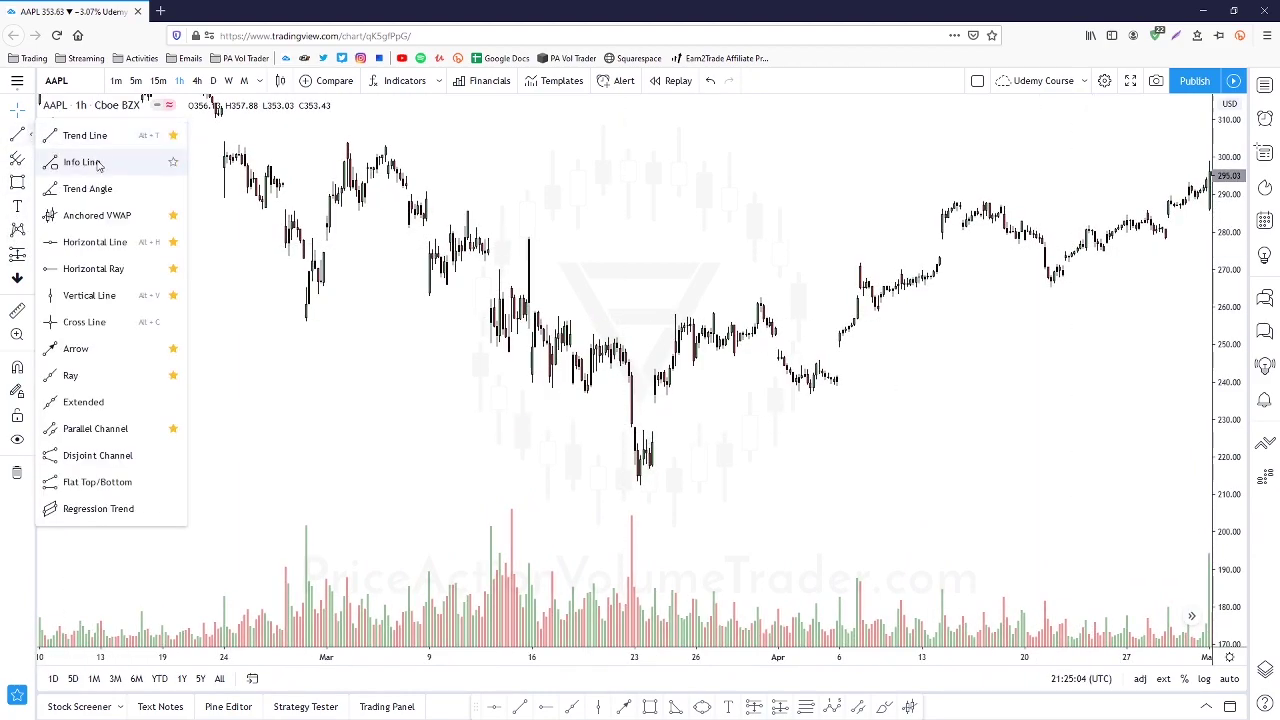
click(31, 184)
click(80, 184)
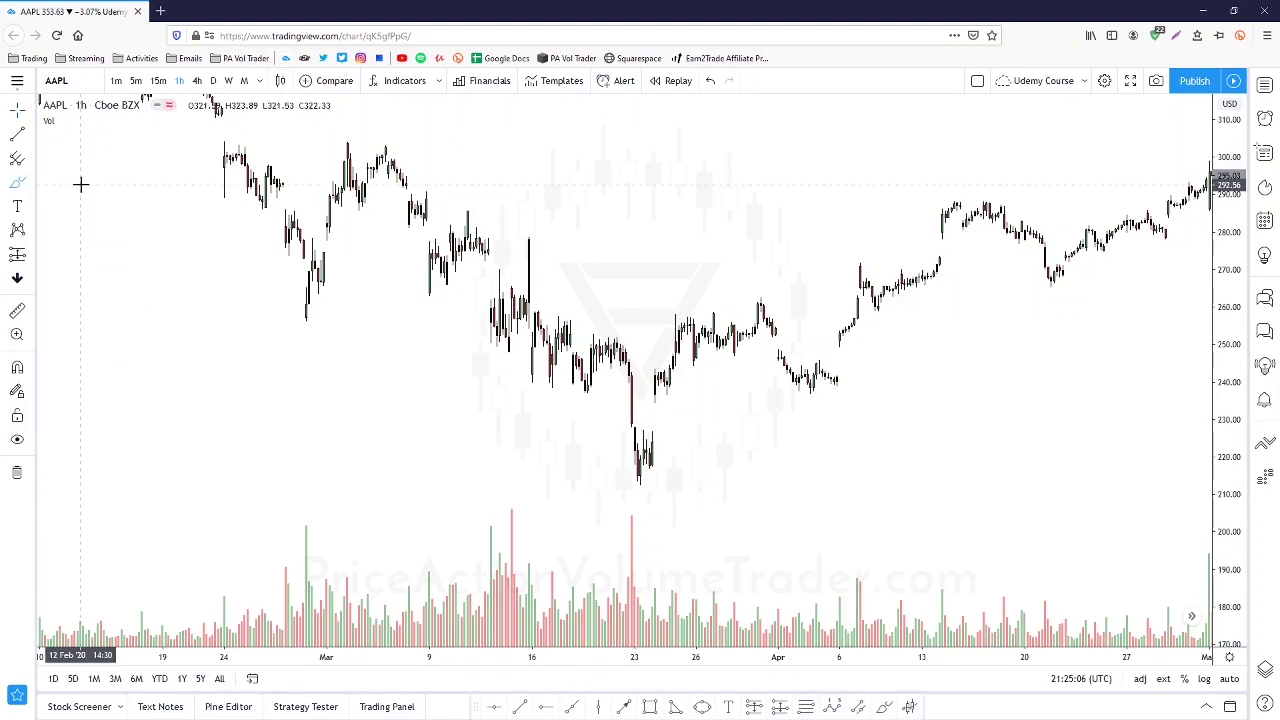
drag(490, 346, 578, 393)
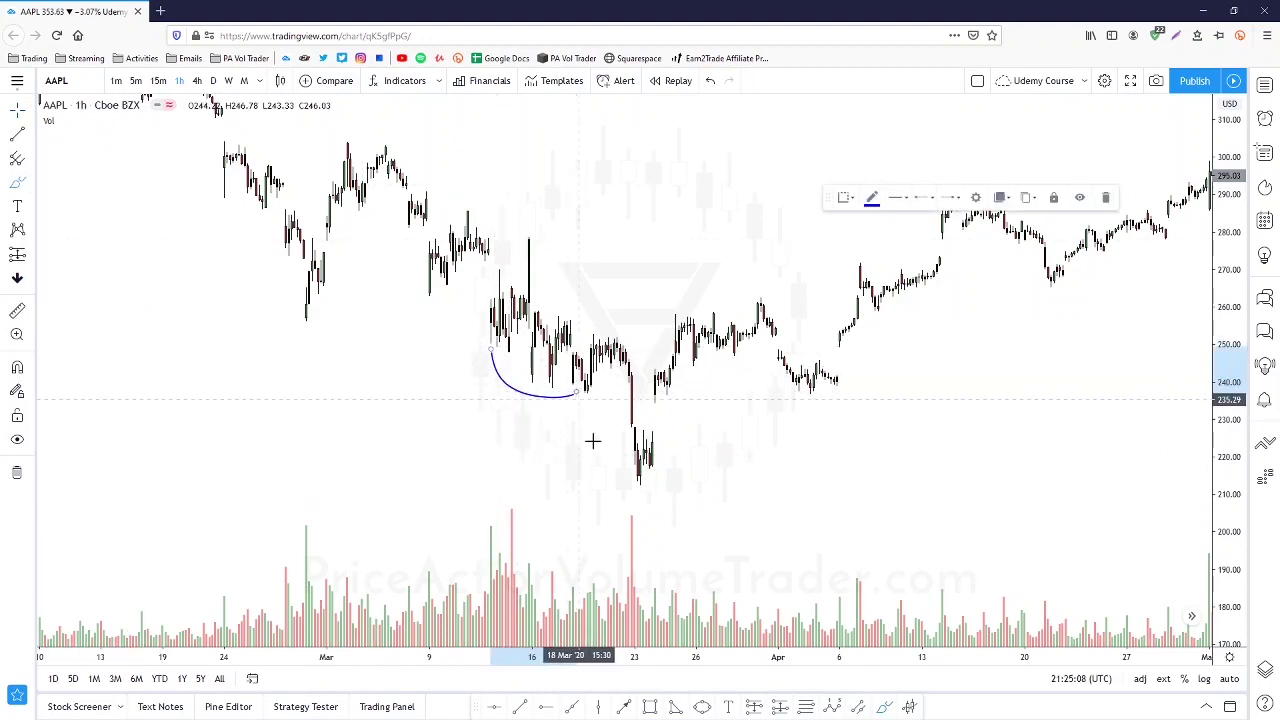
mouse_move(597, 466)
mouse_down()
mouse_move(645, 505)
mouse_move(676, 493)
mouse_up()
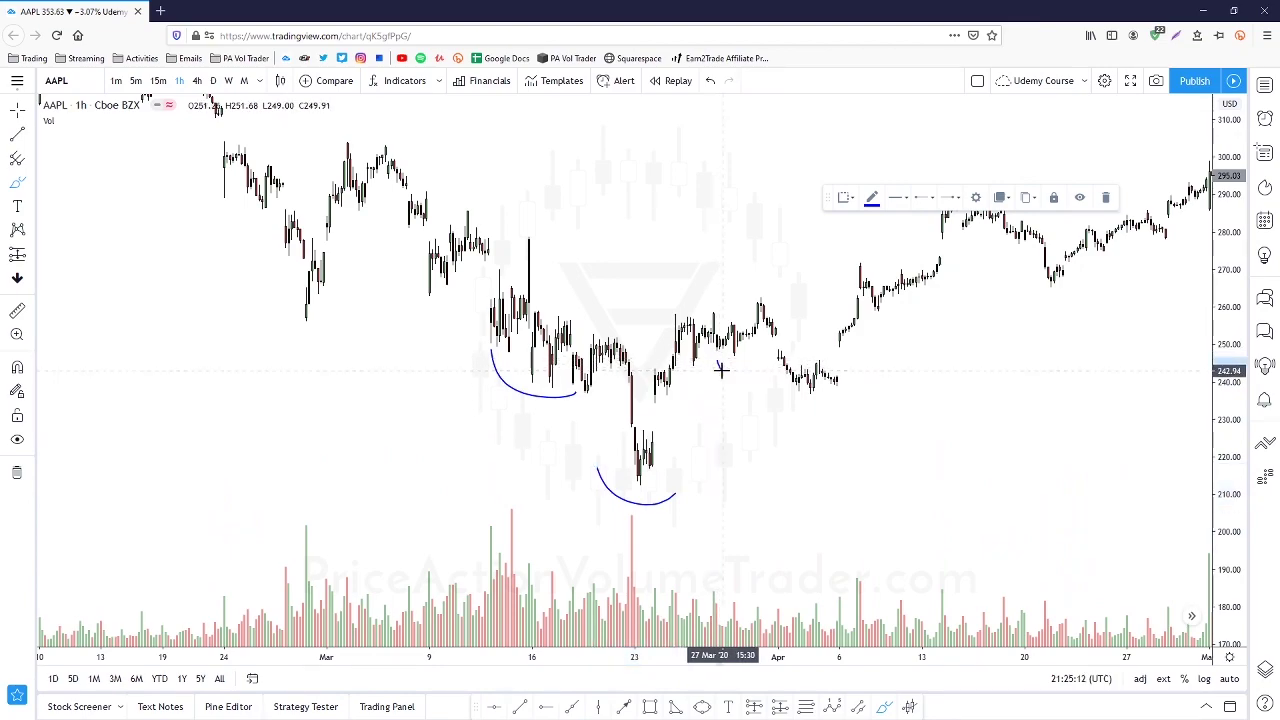
click(710, 80)
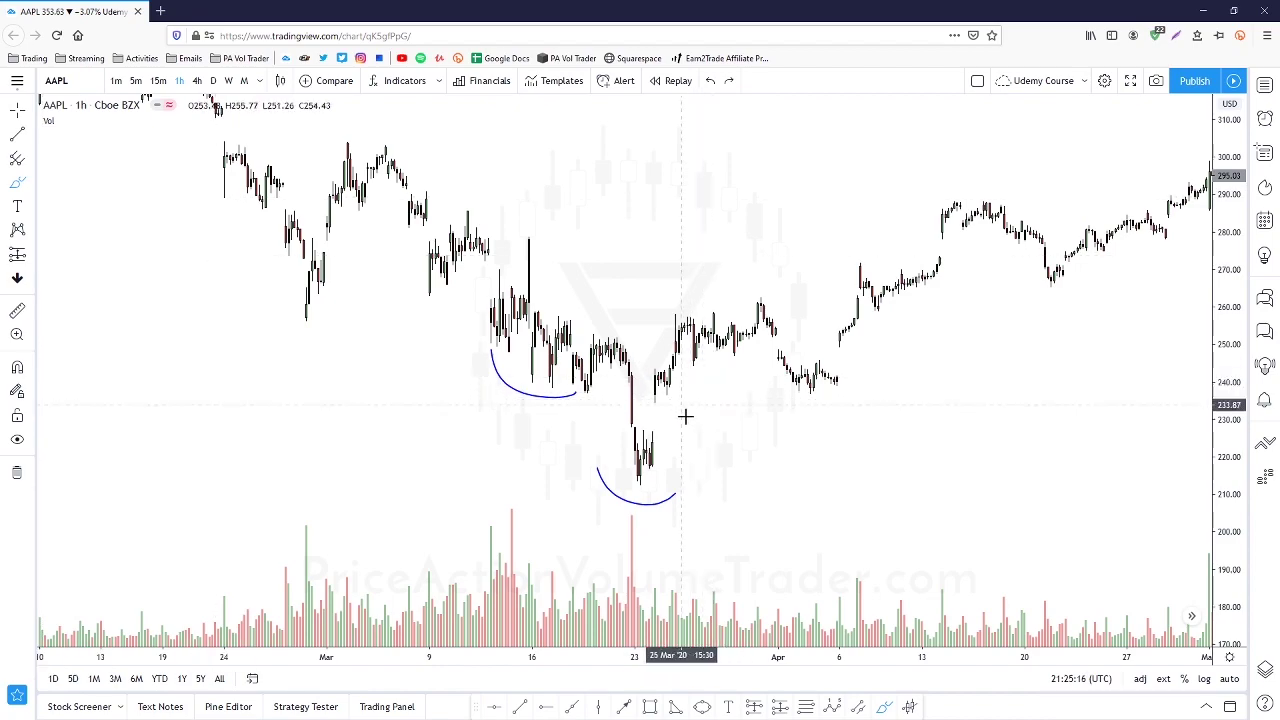
mouse_move(655, 394)
mouse_down()
mouse_move(666, 414)
mouse_move(716, 406)
mouse_up()
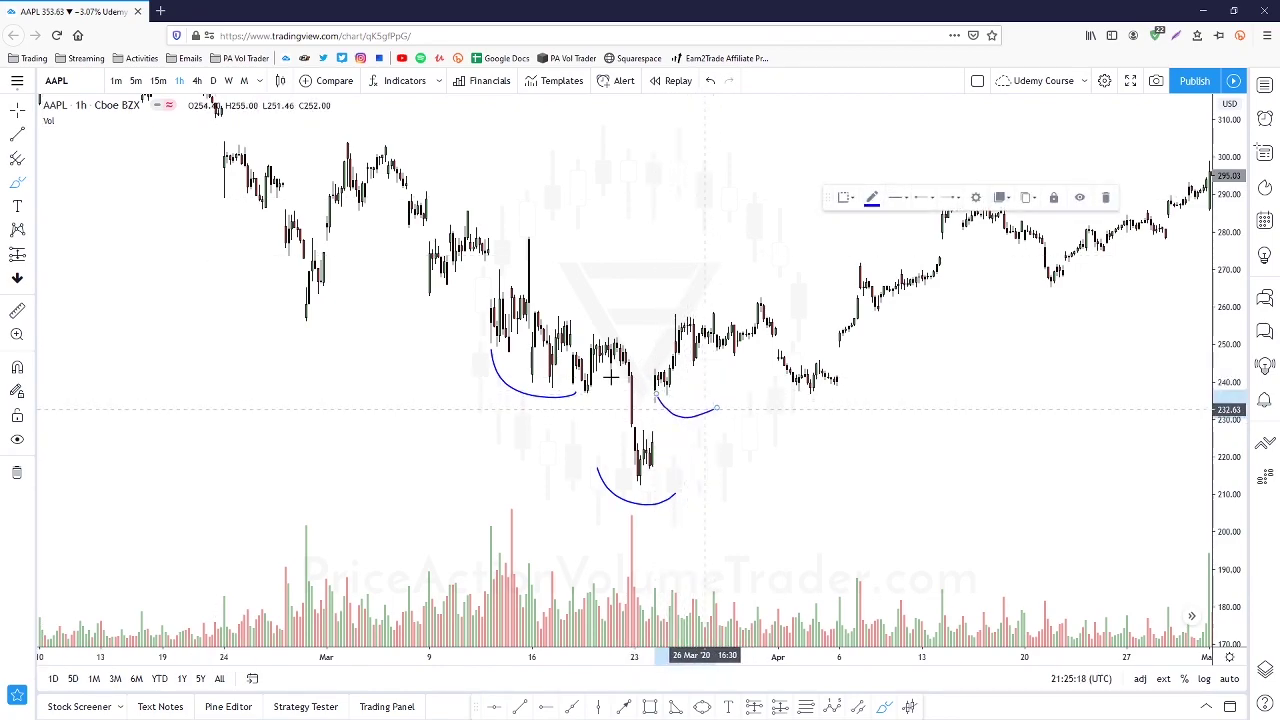
click(710, 83)
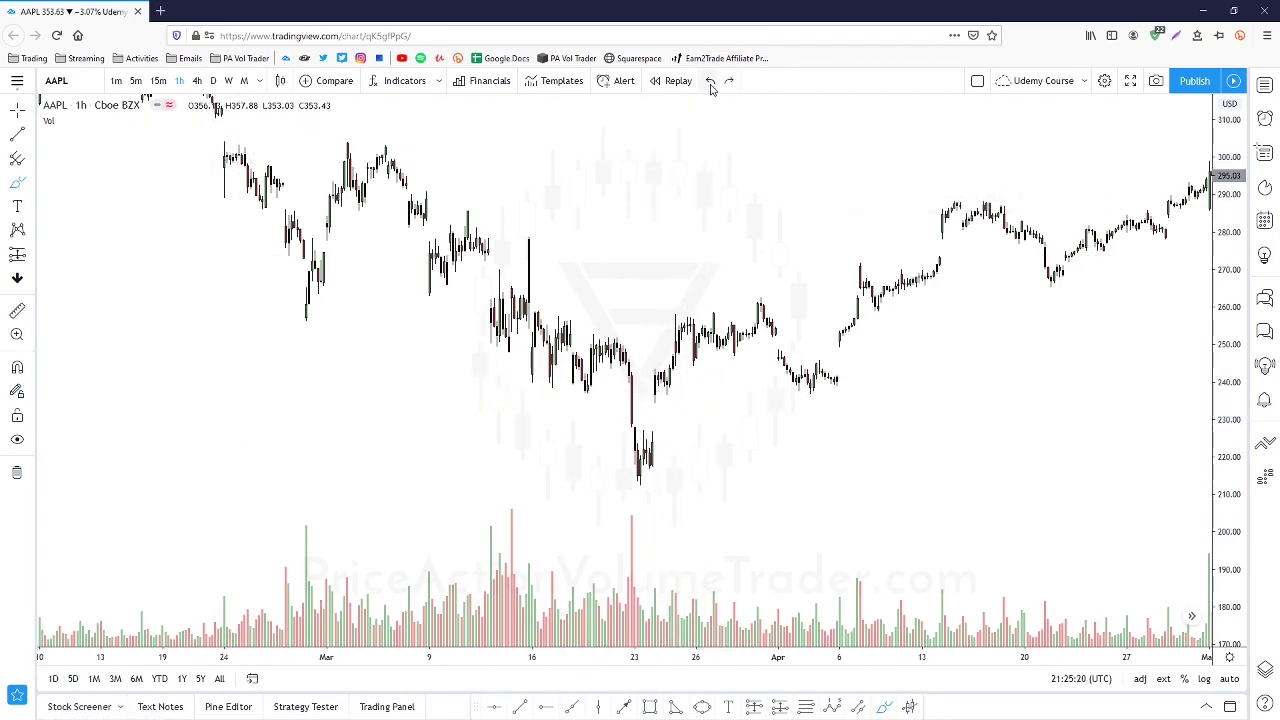
Brush arcs under the left shoulder, head and right shoulder formed by the AAPL lows between about 18 and 26 March 2020
click(12, 182)
drag(567, 392, 695, 402)
drag(614, 468, 680, 467)
key(Escape)
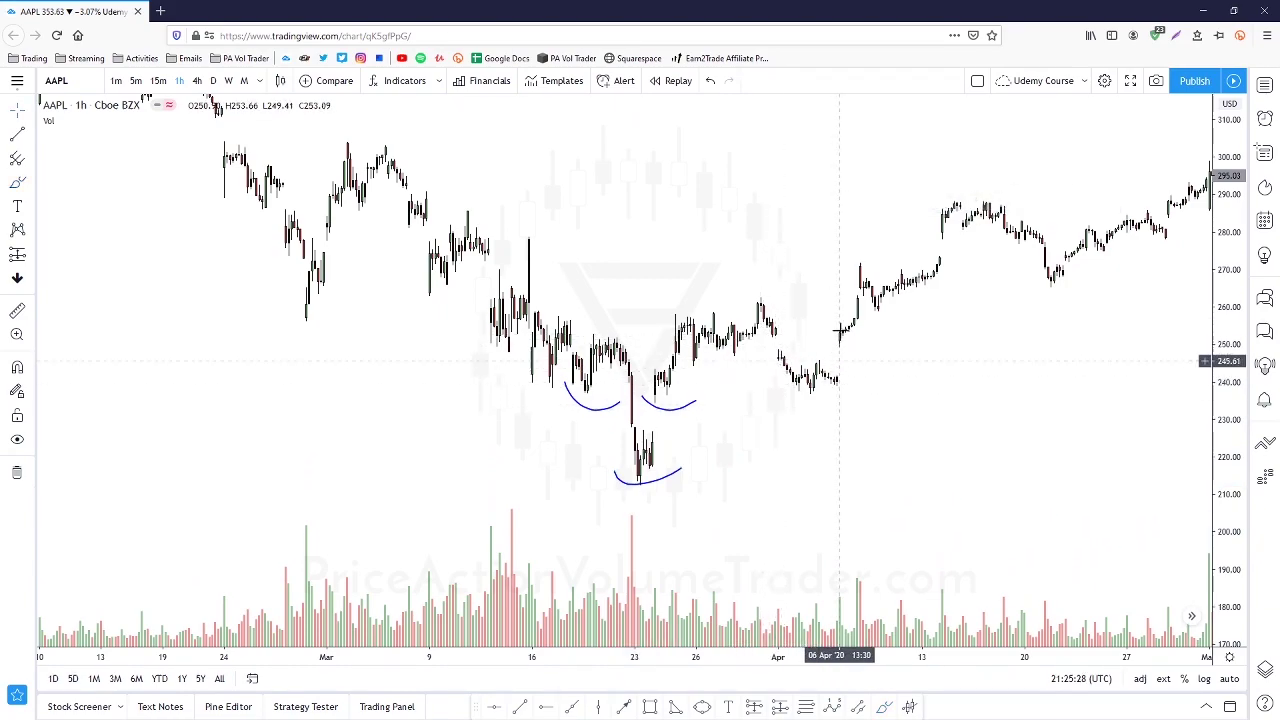
Examine the AAPL inverse head and shoulders at the March 2020 low and the price action before and after it
drag(837, 286, 961, 289)
scroll(961, 289, up, 2)
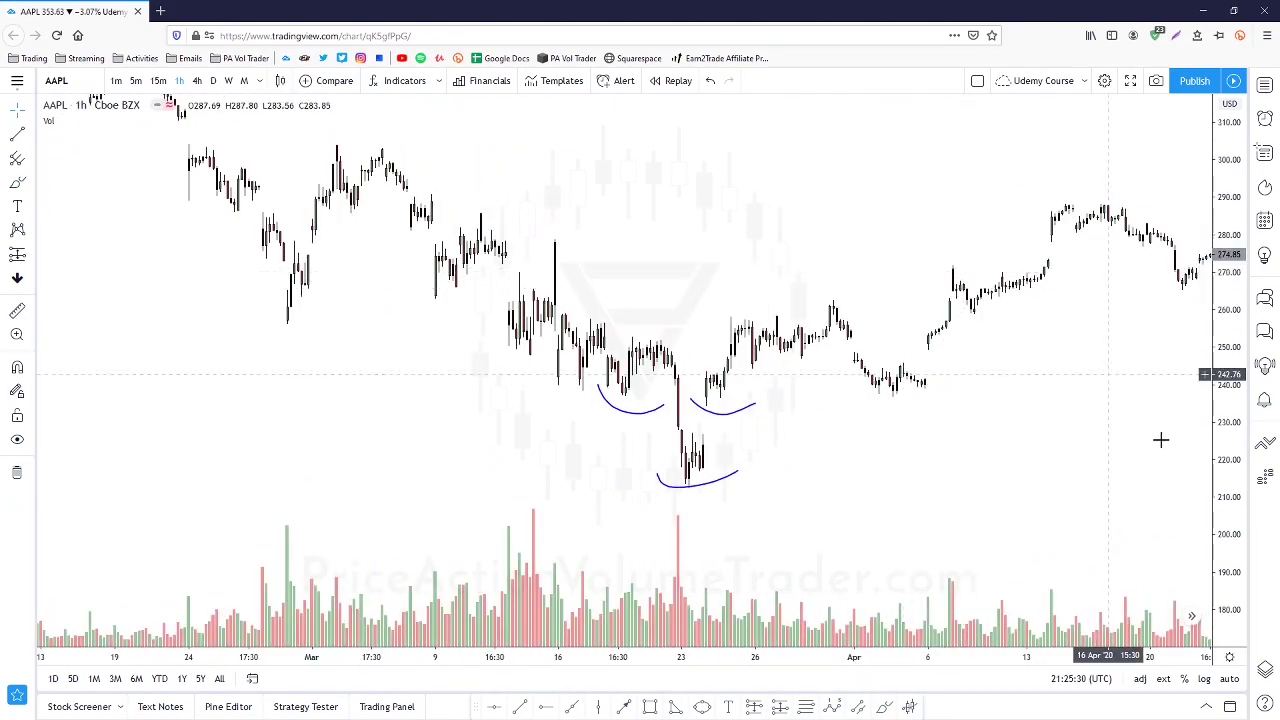
scroll(1120, 425, up, 2)
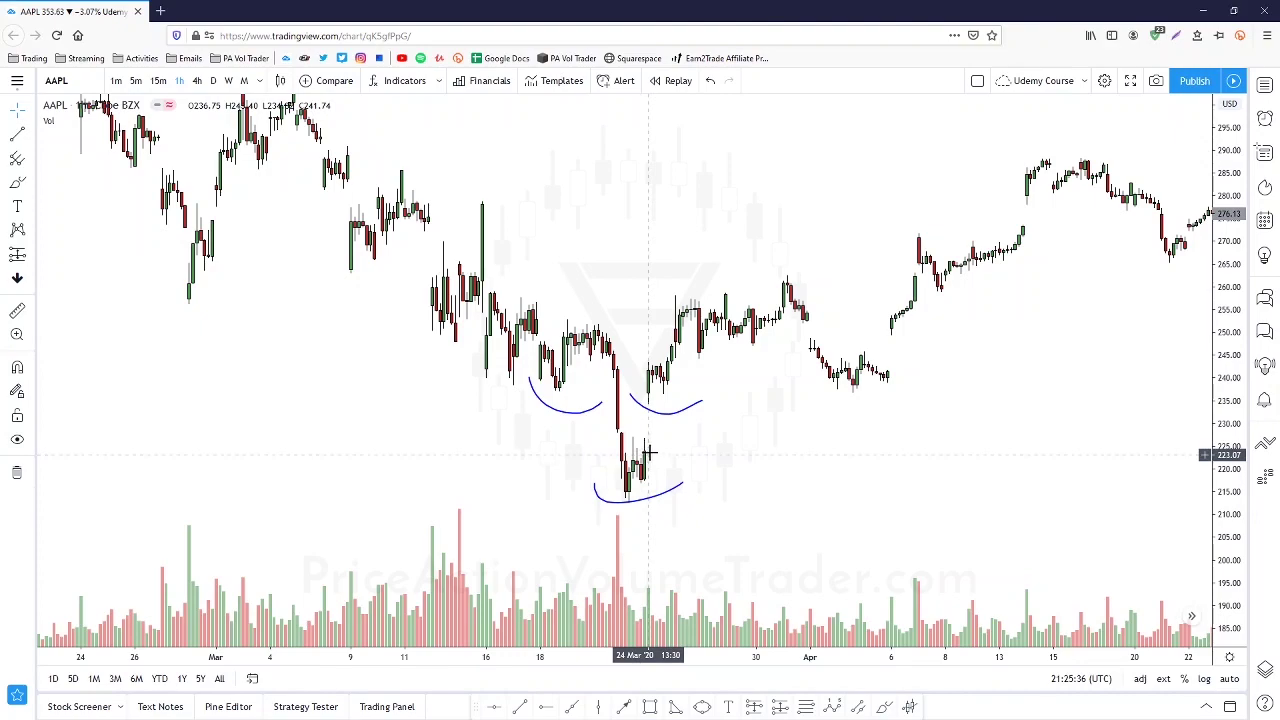
scroll(871, 349, up, 3)
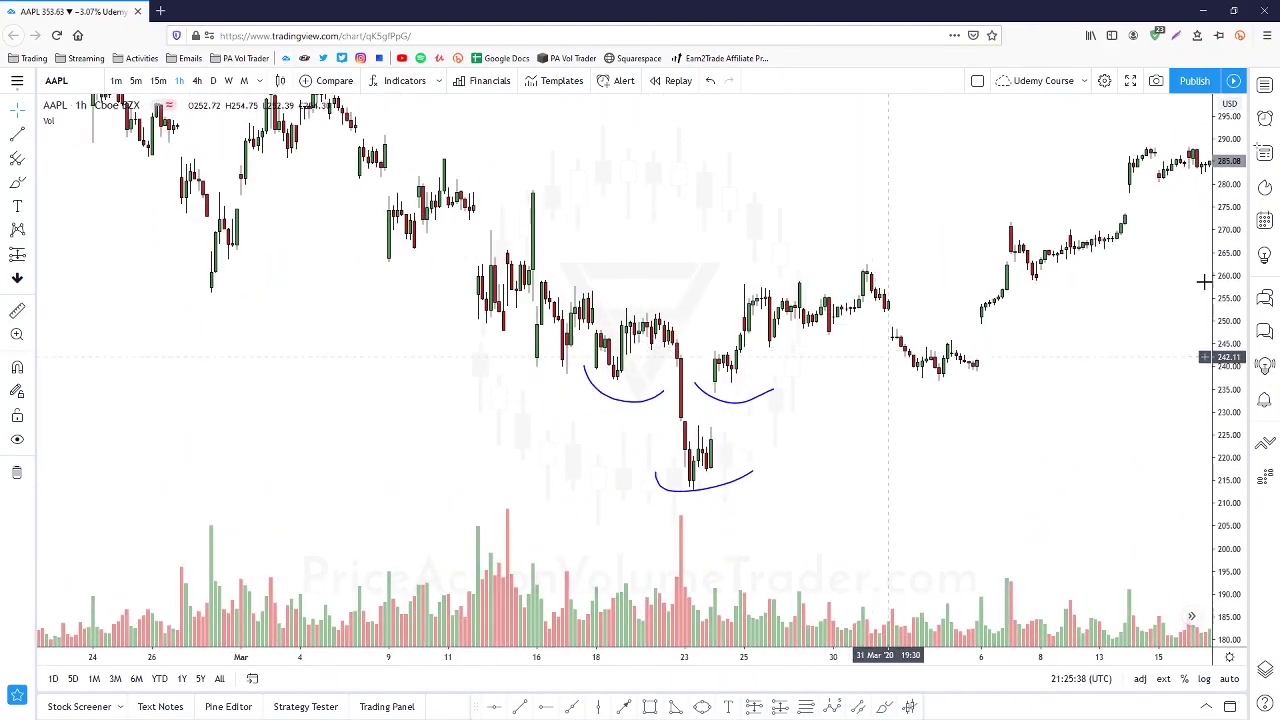
scroll(1086, 329, down, 3)
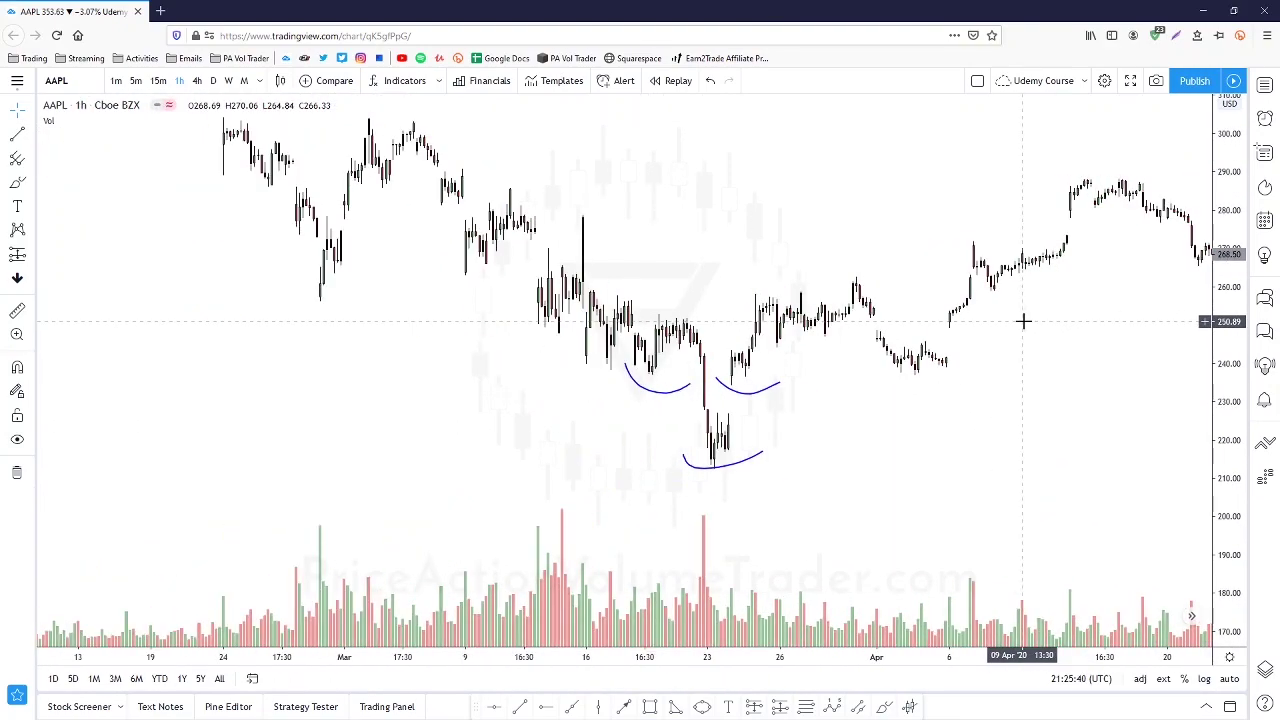
drag(1106, 361, 1095, 370)
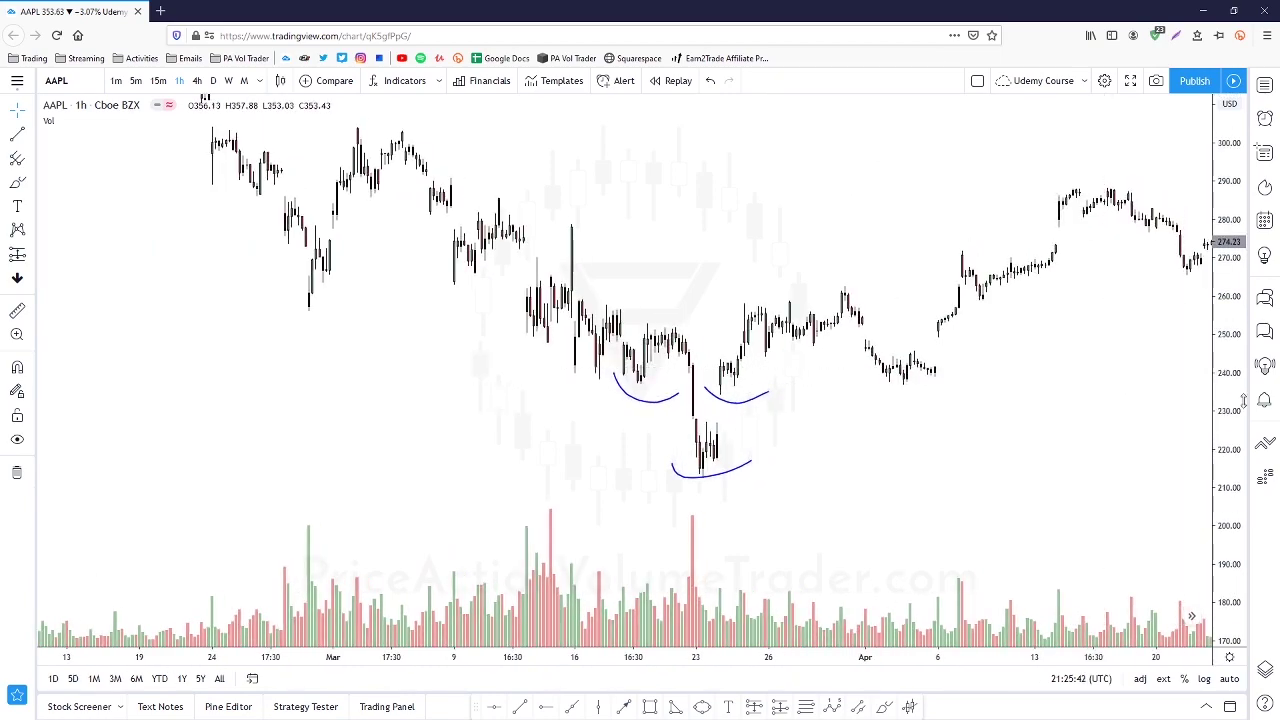
drag(1243, 405, 1238, 354)
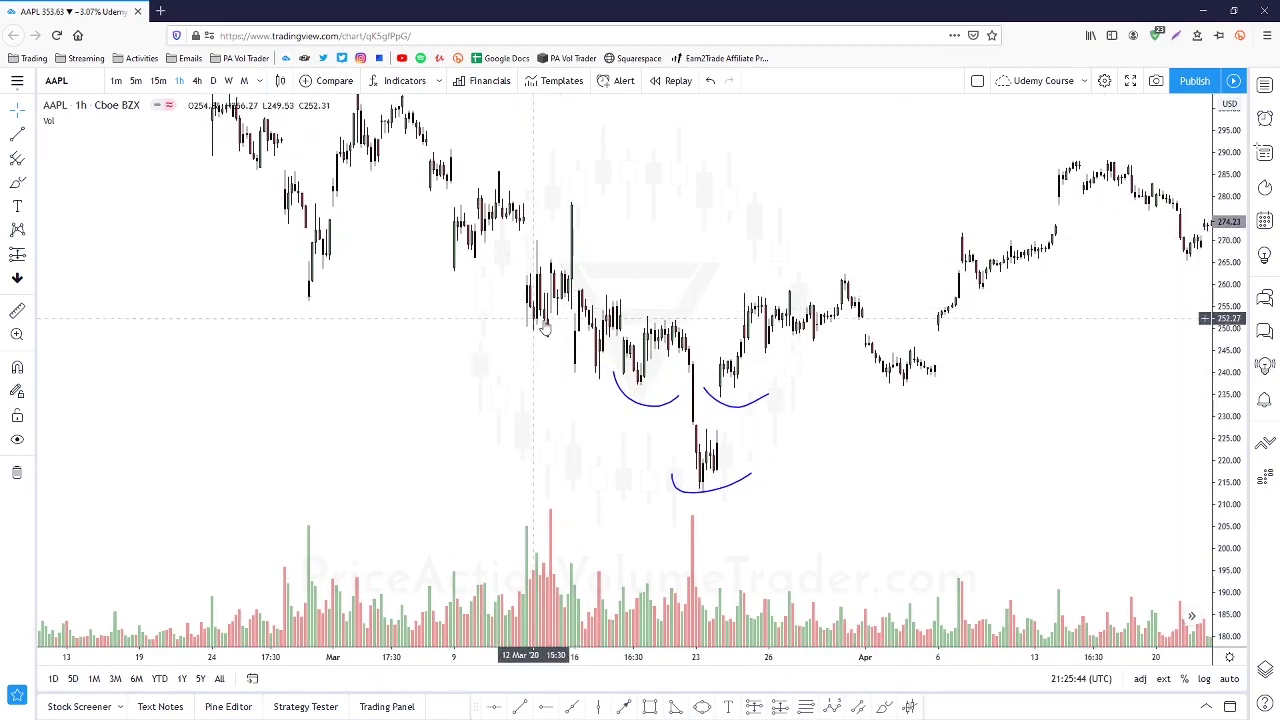
mouse_move(722, 203)
mouse_down()
mouse_move(706, 214)
mouse_move(725, 224)
mouse_up()
scroll(691, 240, up, 2)
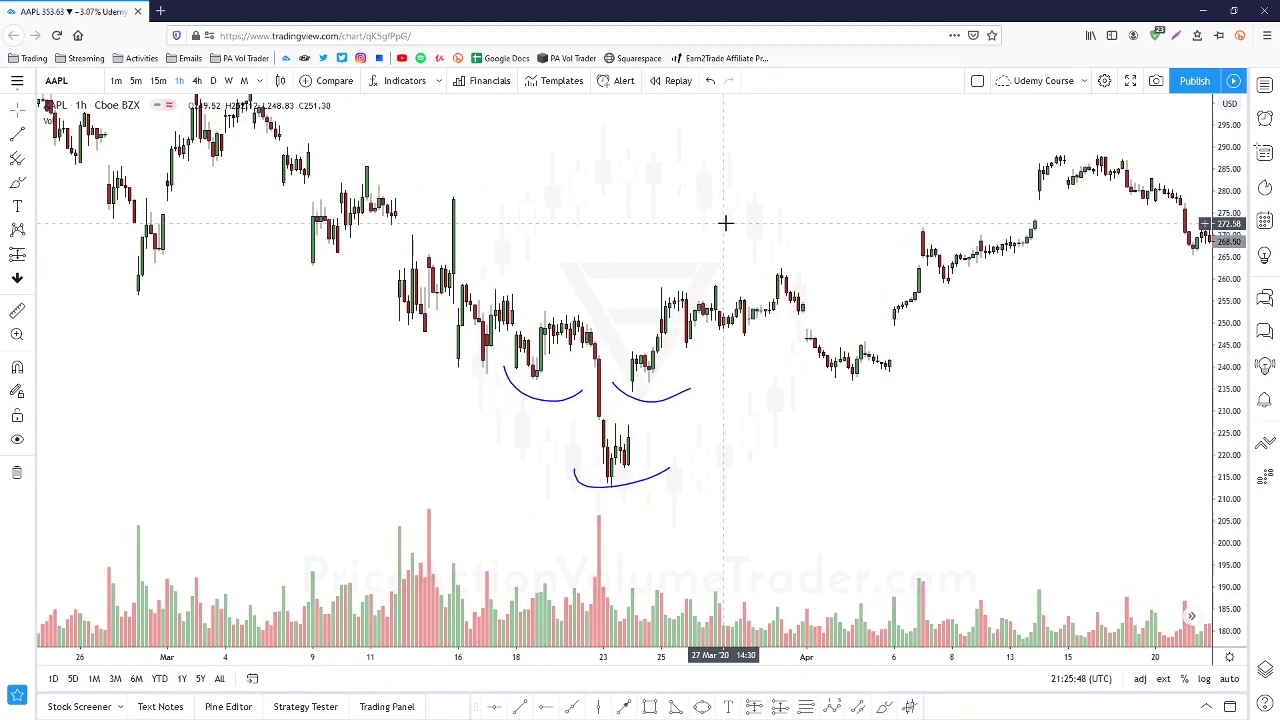
Draw a falling trend line as the neckline, from about 256 on 18 March down to about 233 at the end of March
click(16, 136)
click(528, 309)
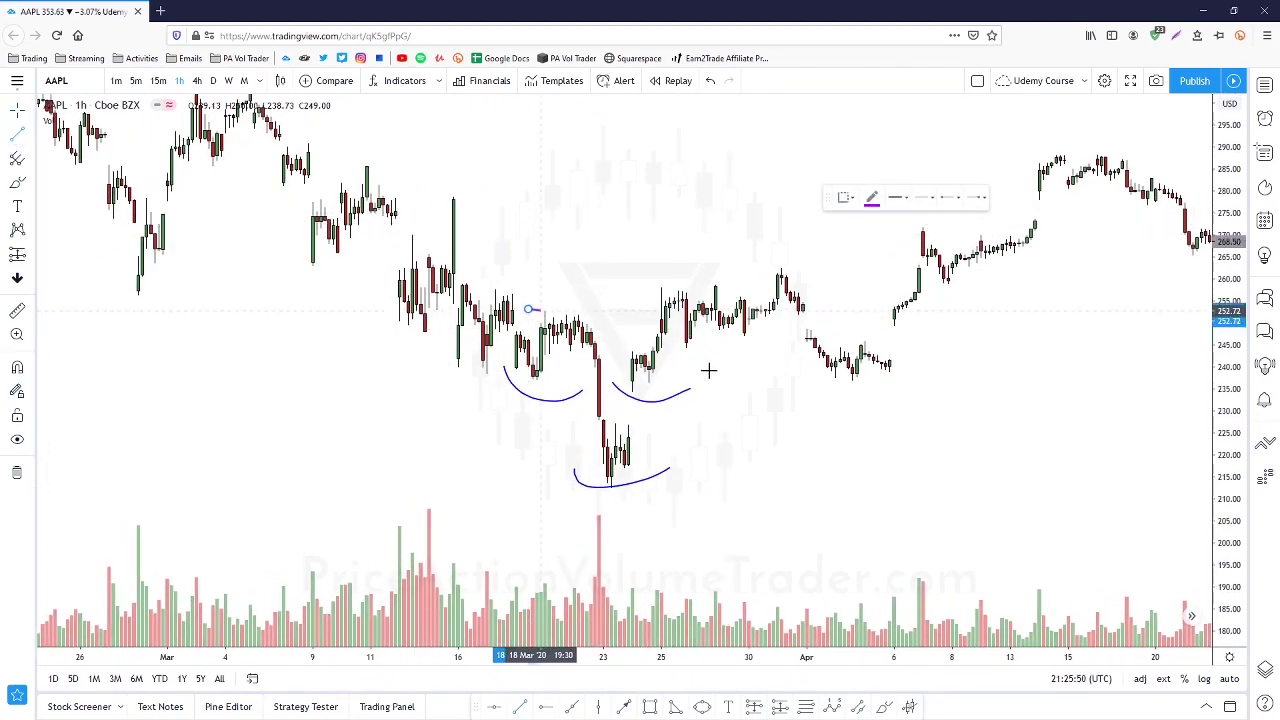
click(761, 399)
drag(528, 309, 525, 298)
click(546, 263)
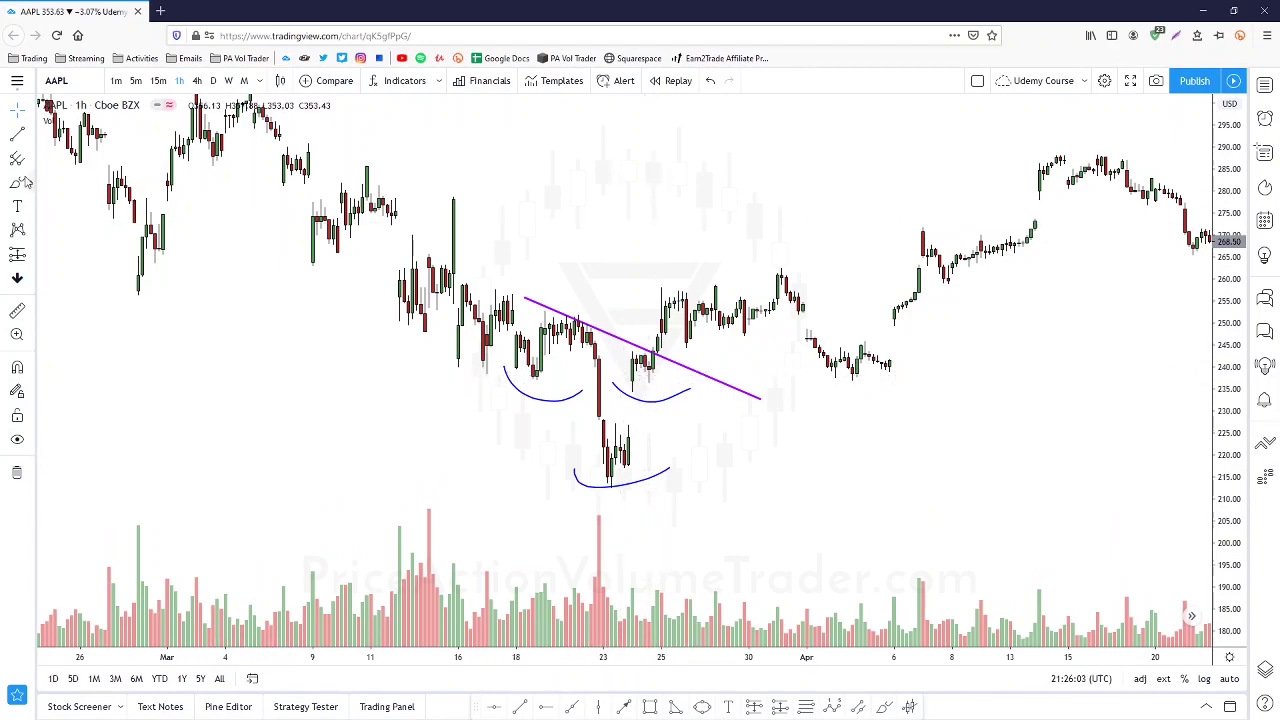
Mark the right shoulder's low and brush a downward stroke from it, undoing the arrowhead and the line under the head
mouse_move(642, 376)
mouse_down()
mouse_move(657, 382)
mouse_move(645, 386)
mouse_move(731, 568)
mouse_up()
drag(720, 524, 686, 545)
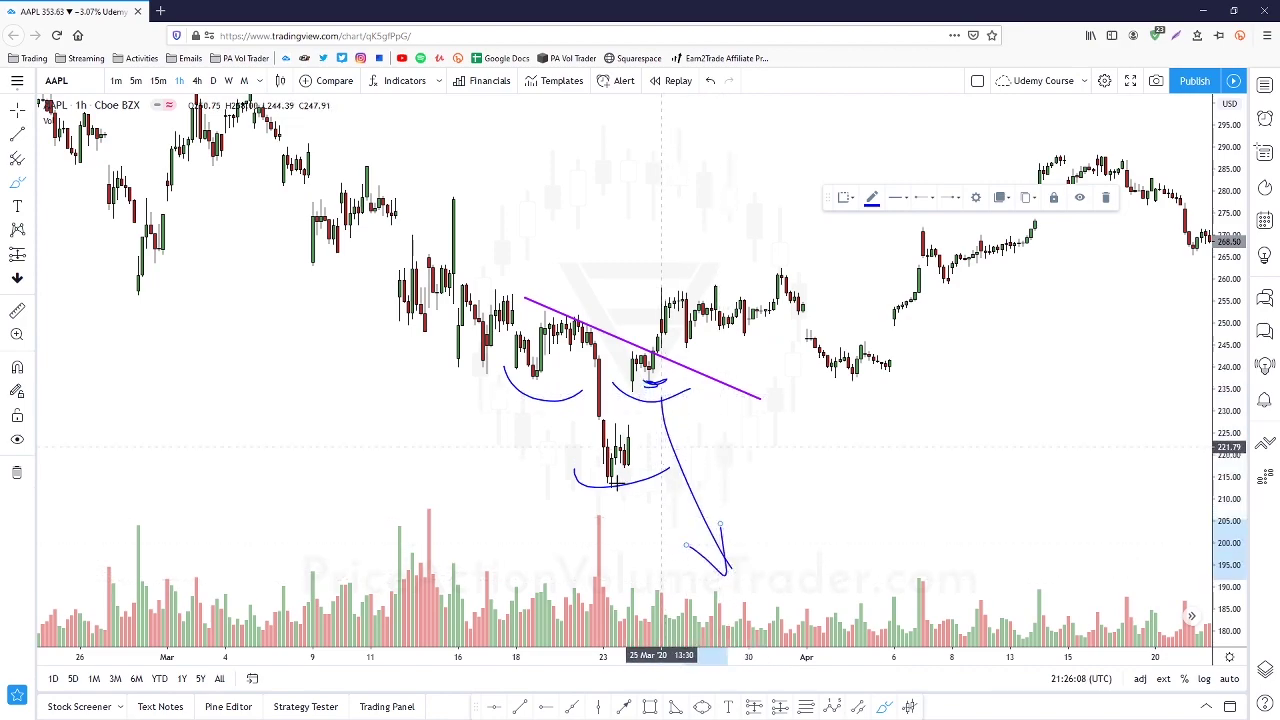
drag(607, 484, 682, 490)
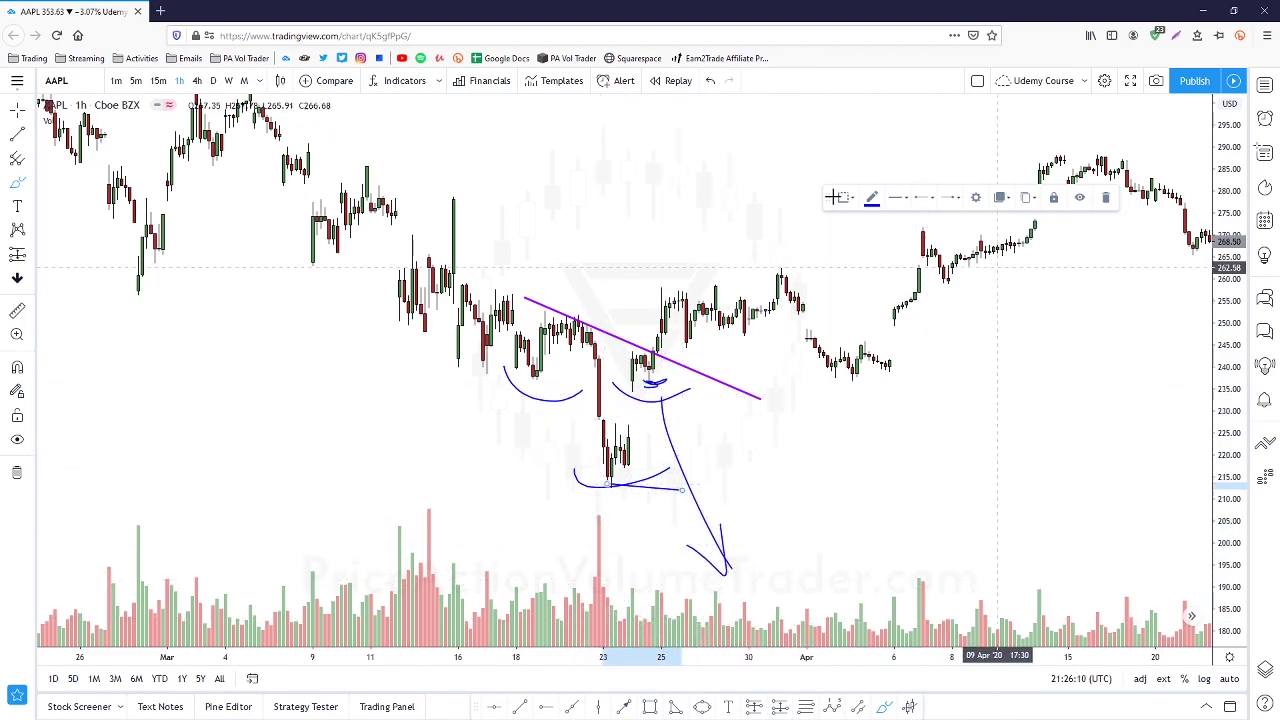
click(709, 82)
click(709, 82)
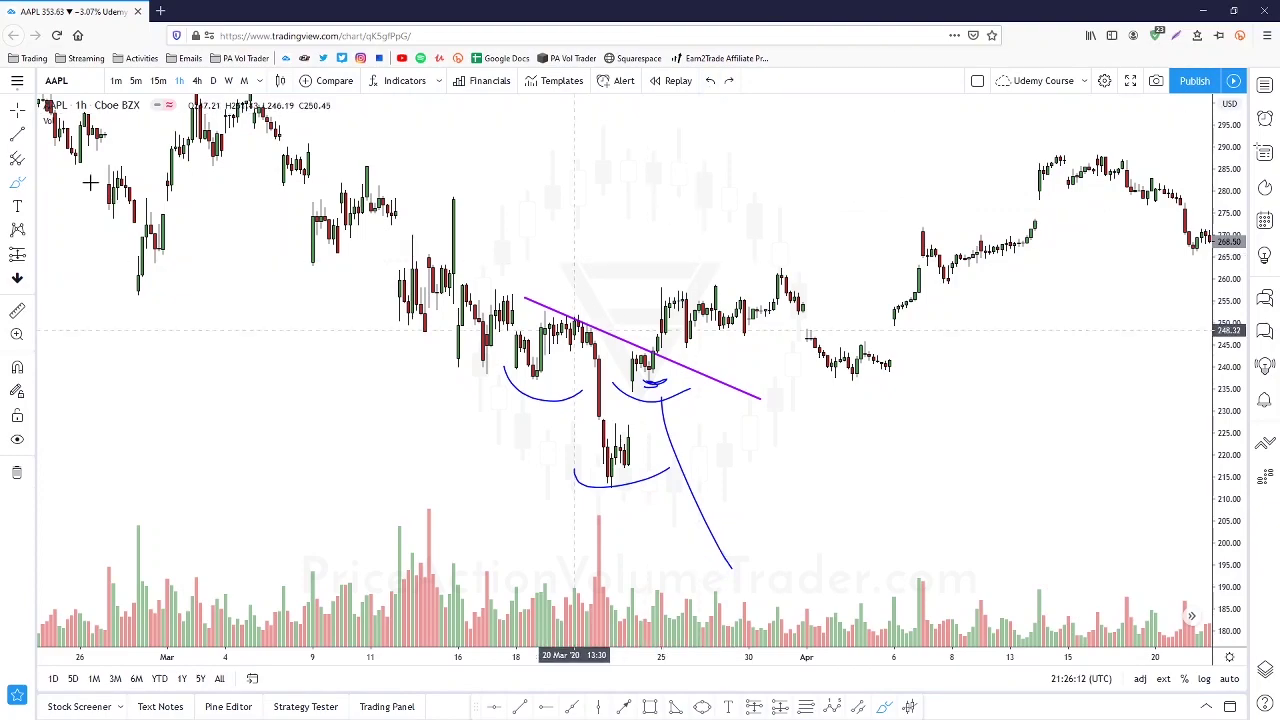
Brush in the trade plan: entry at the neckline break, stop line below the right shoulder, and the head's height projected above the neckline
drag(661, 355, 661, 345)
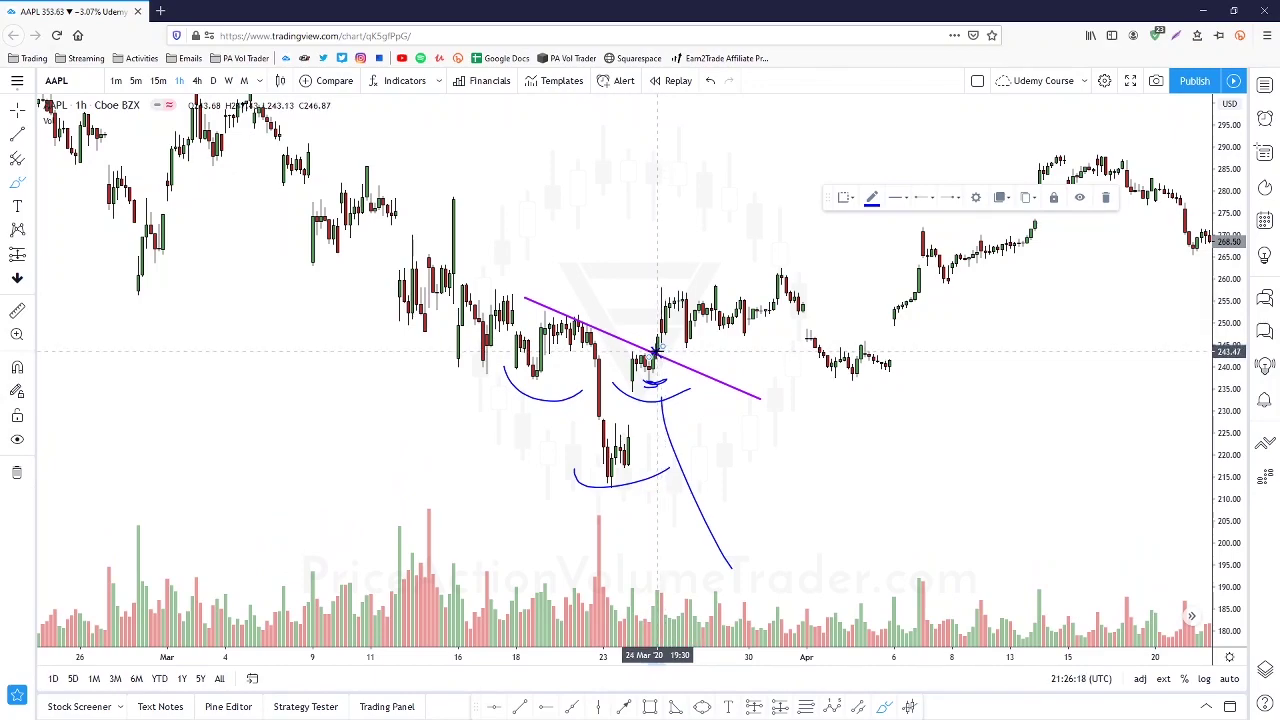
drag(643, 388, 740, 389)
mouse_move(618, 341)
mouse_down()
mouse_move(566, 430)
mouse_move(610, 478)
mouse_up()
mouse_move(620, 340)
mouse_down()
mouse_move(578, 290)
mouse_move(603, 217)
mouse_move(619, 218)
mouse_up()
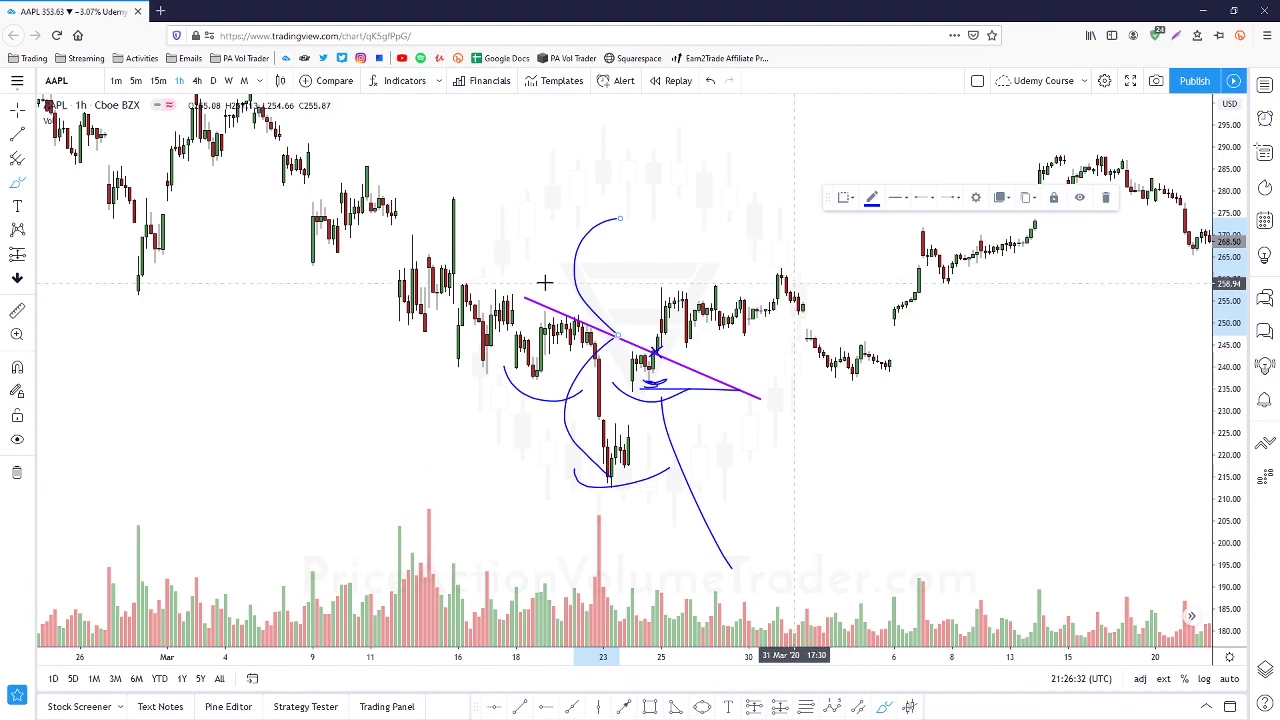
Remove all drawings from the AAPL chart and load BCOUSD from the watchlist, hiding the watchlist again
click(17, 473)
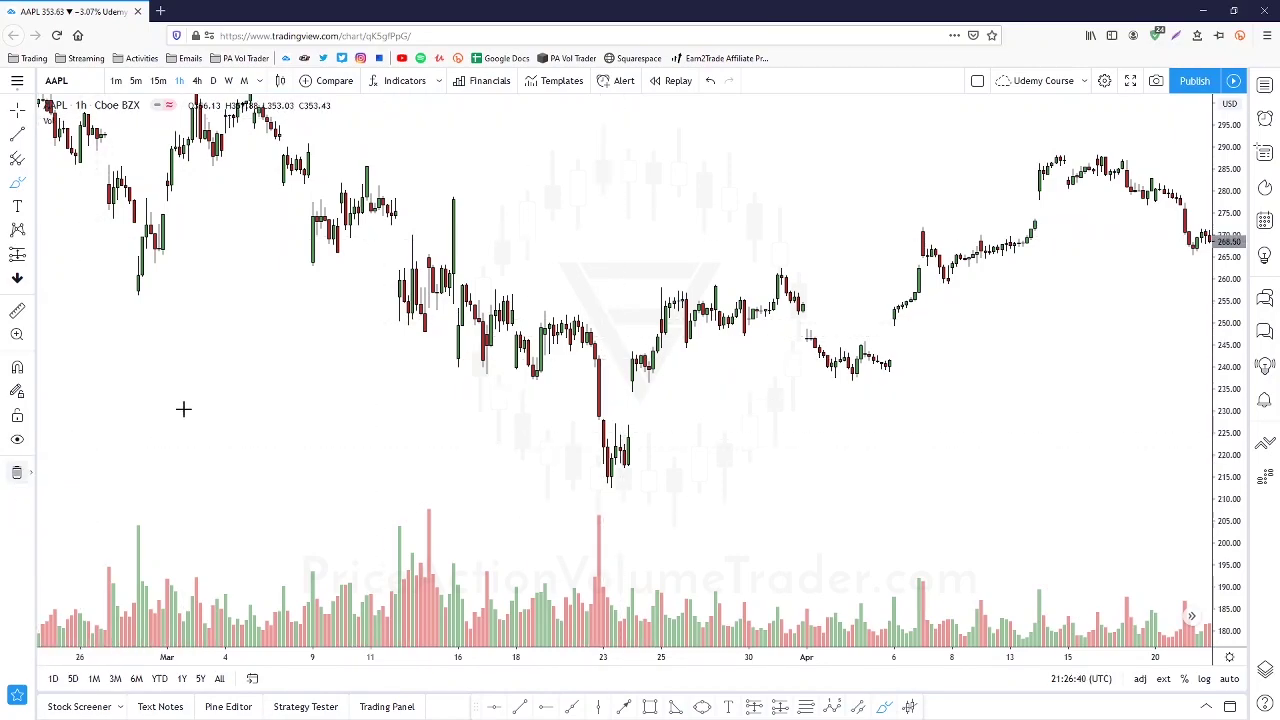
click(771, 184)
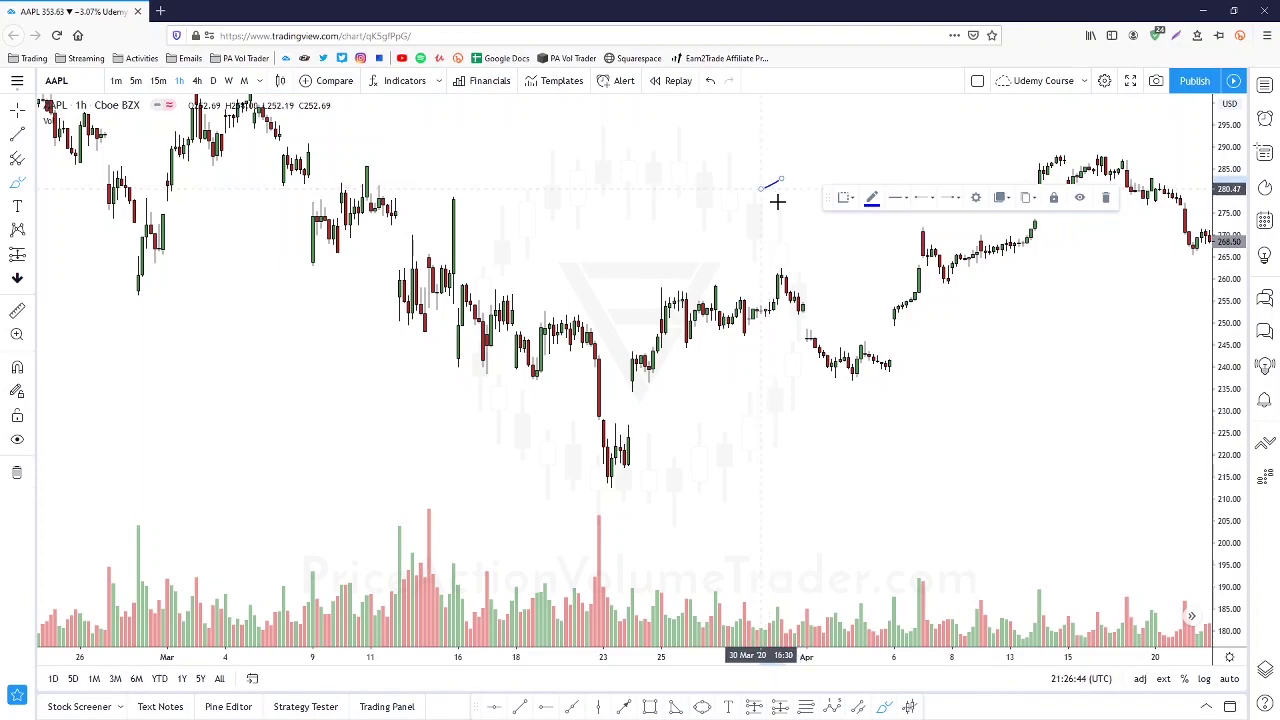
click(1265, 87)
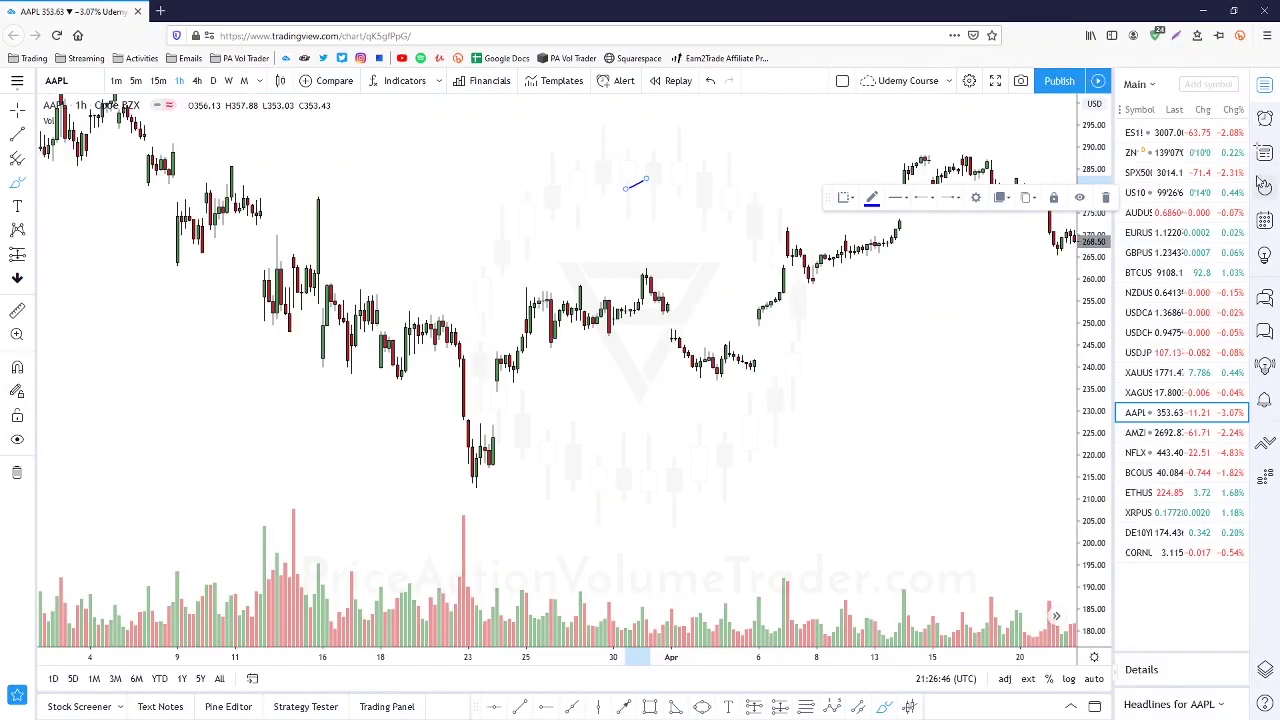
click(1145, 472)
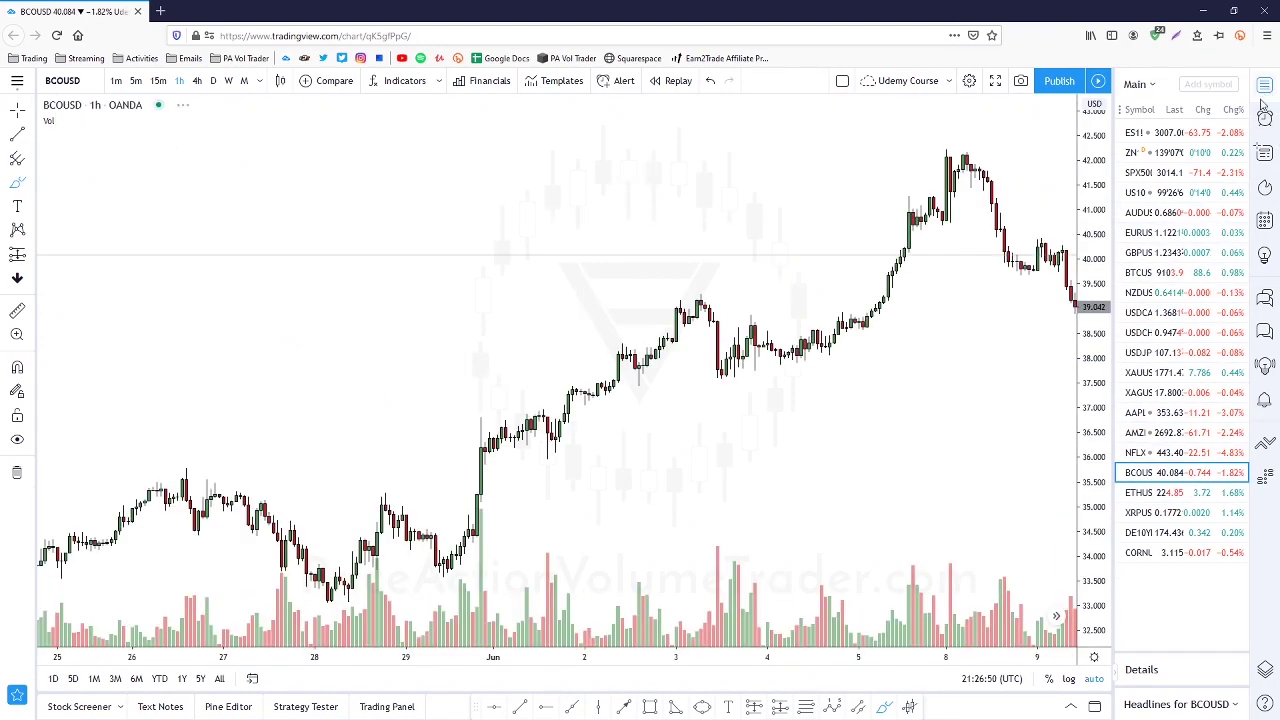
click(1265, 88)
Switch the BCOUSD chart to the daily timeframe and jump to the latest bars, deleting the stray brush stroke
scroll(830, 300, down, 5)
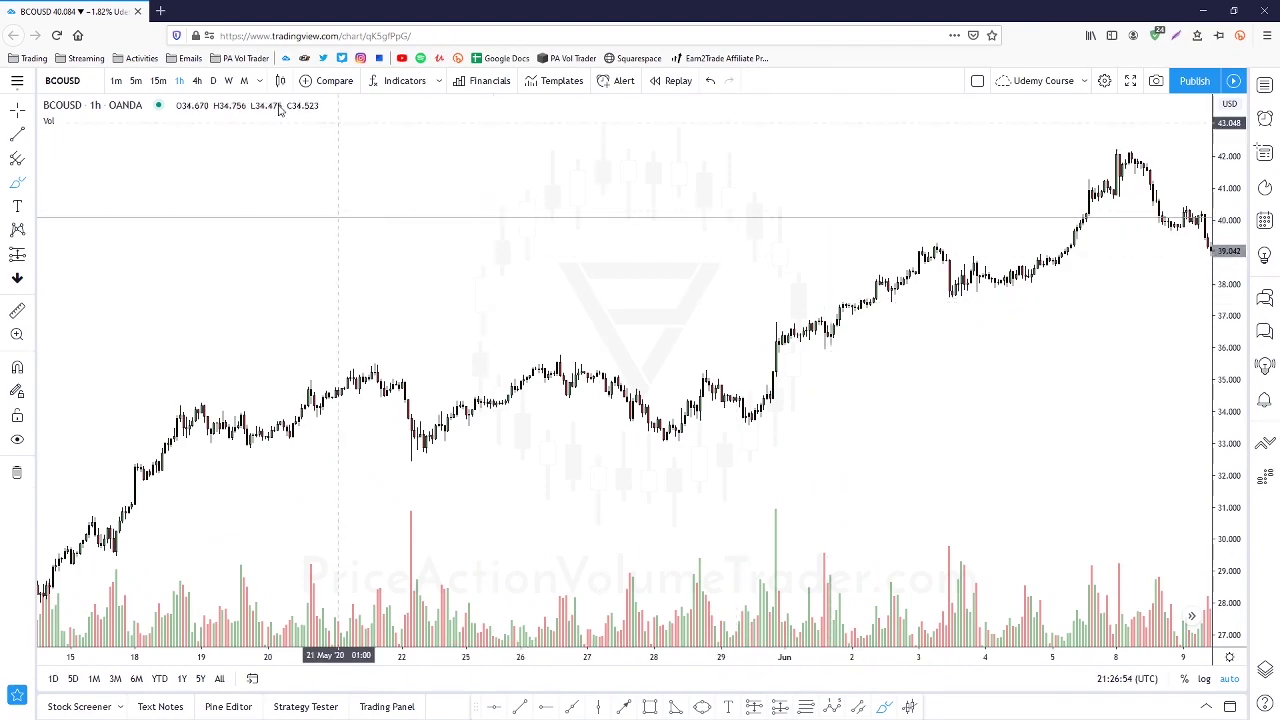
click(213, 81)
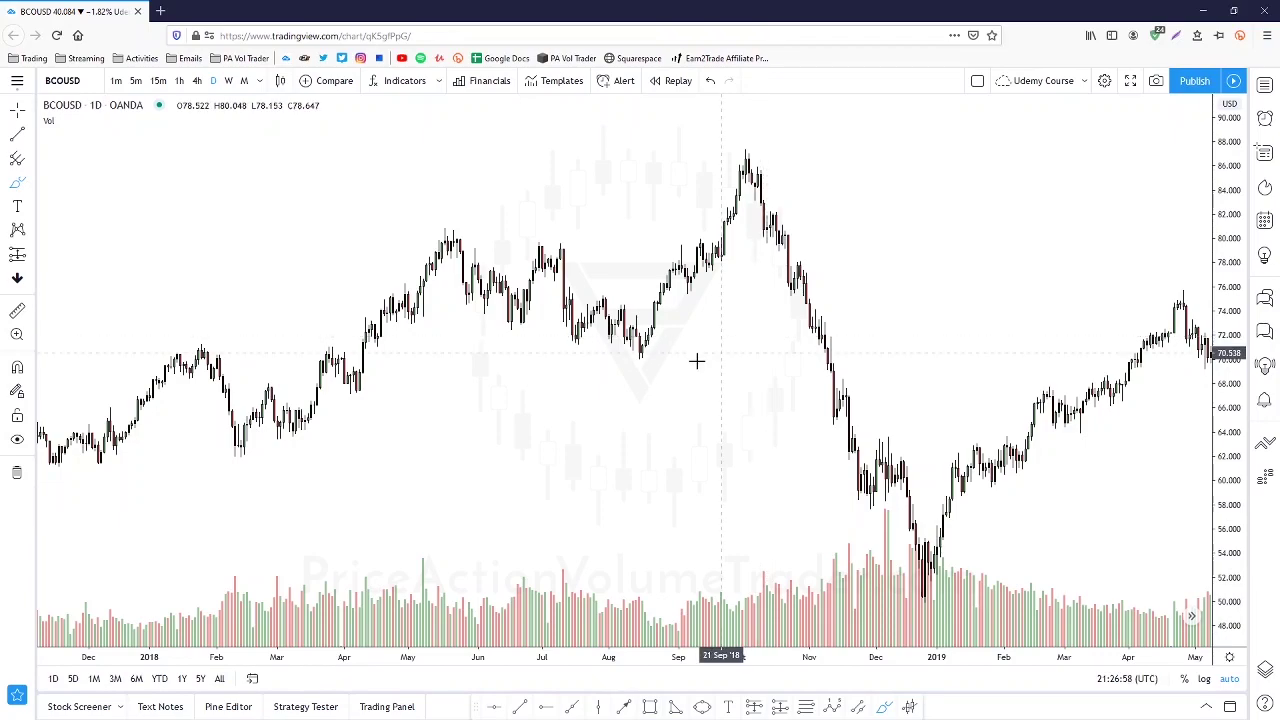
drag(1007, 329, 237, 268)
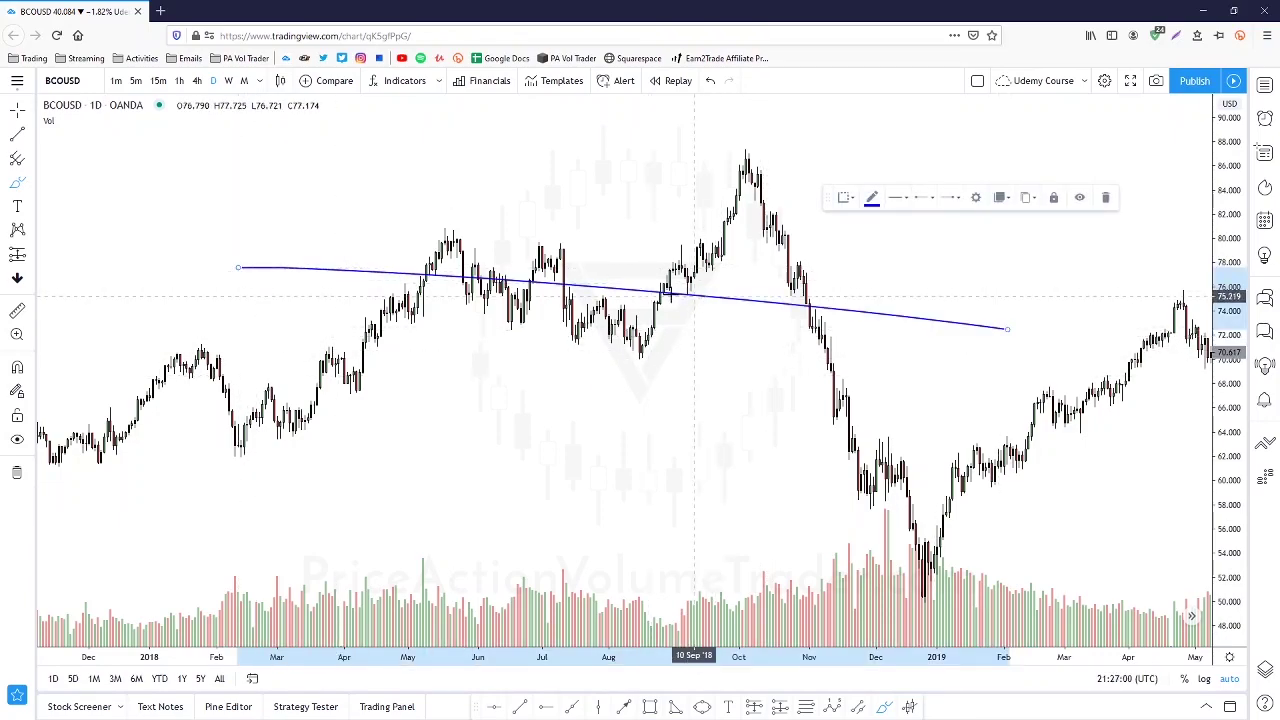
key(Delete)
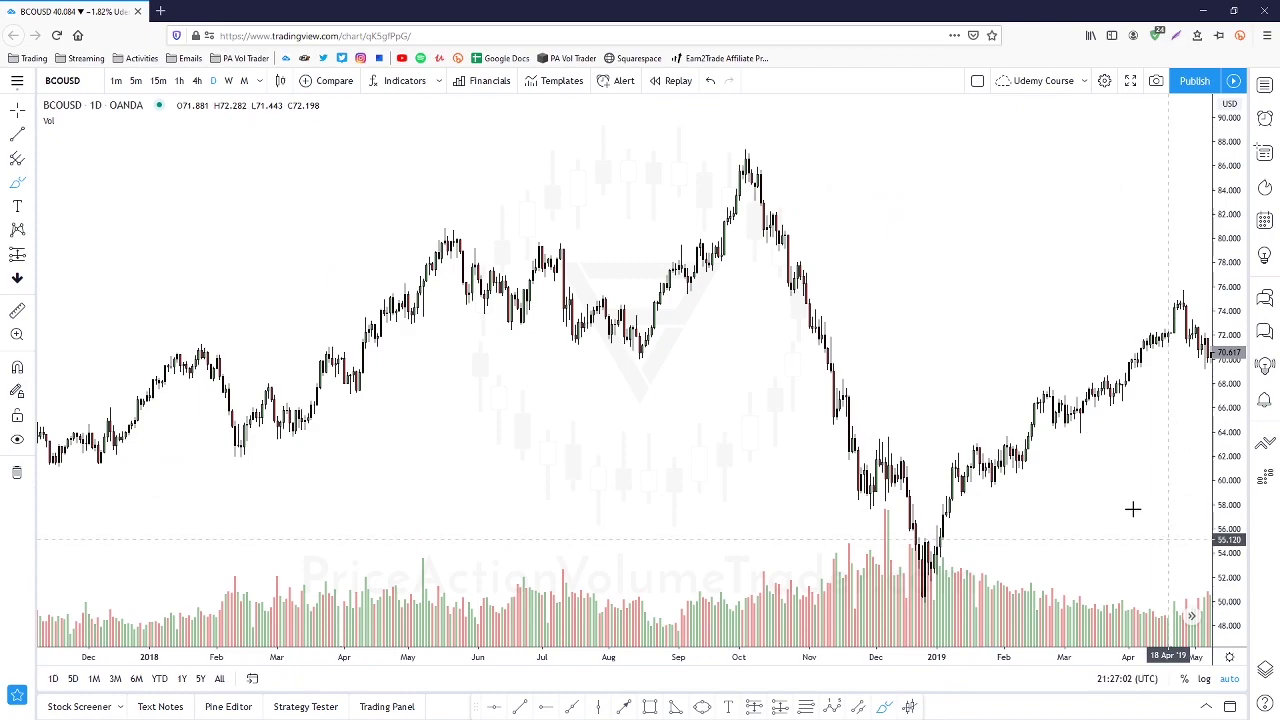
click(1191, 616)
click(1191, 616)
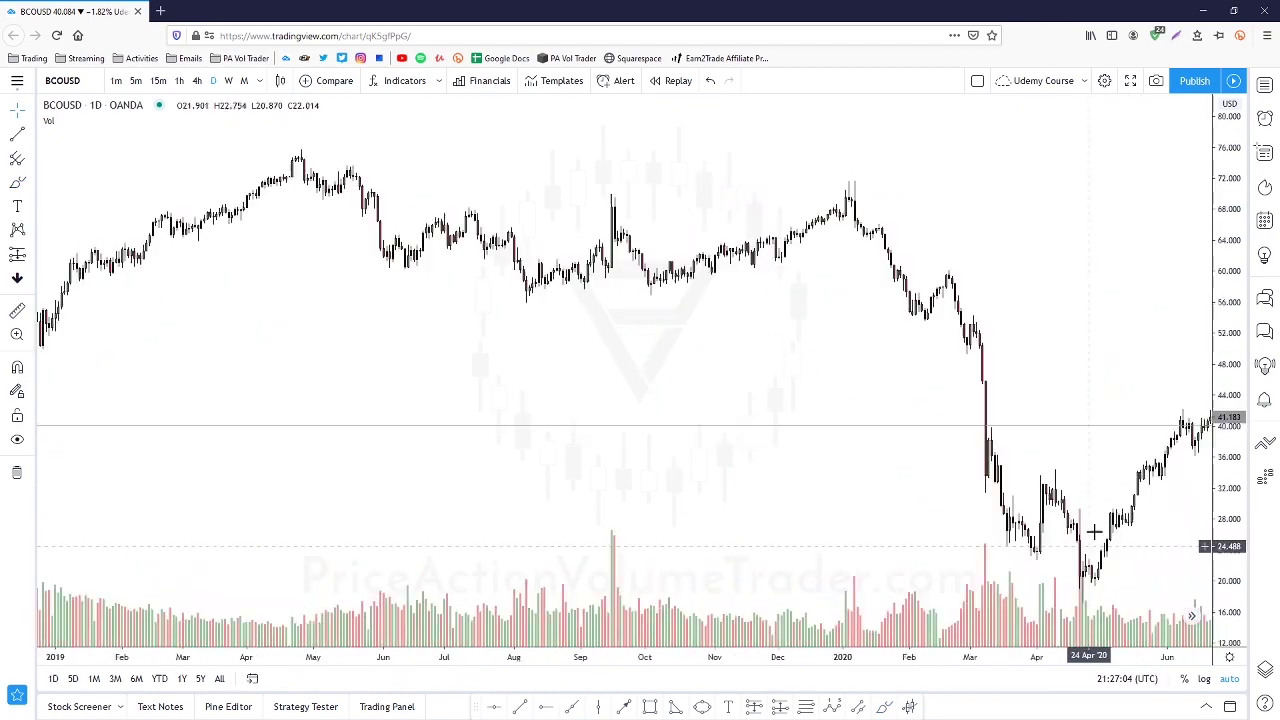
Circle the mid-September 2019 price spike near 70 on the BCOUSD chart with the brush
drag(1097, 409, 860, 334)
drag(1240, 298, 1235, 332)
drag(861, 295, 962, 310)
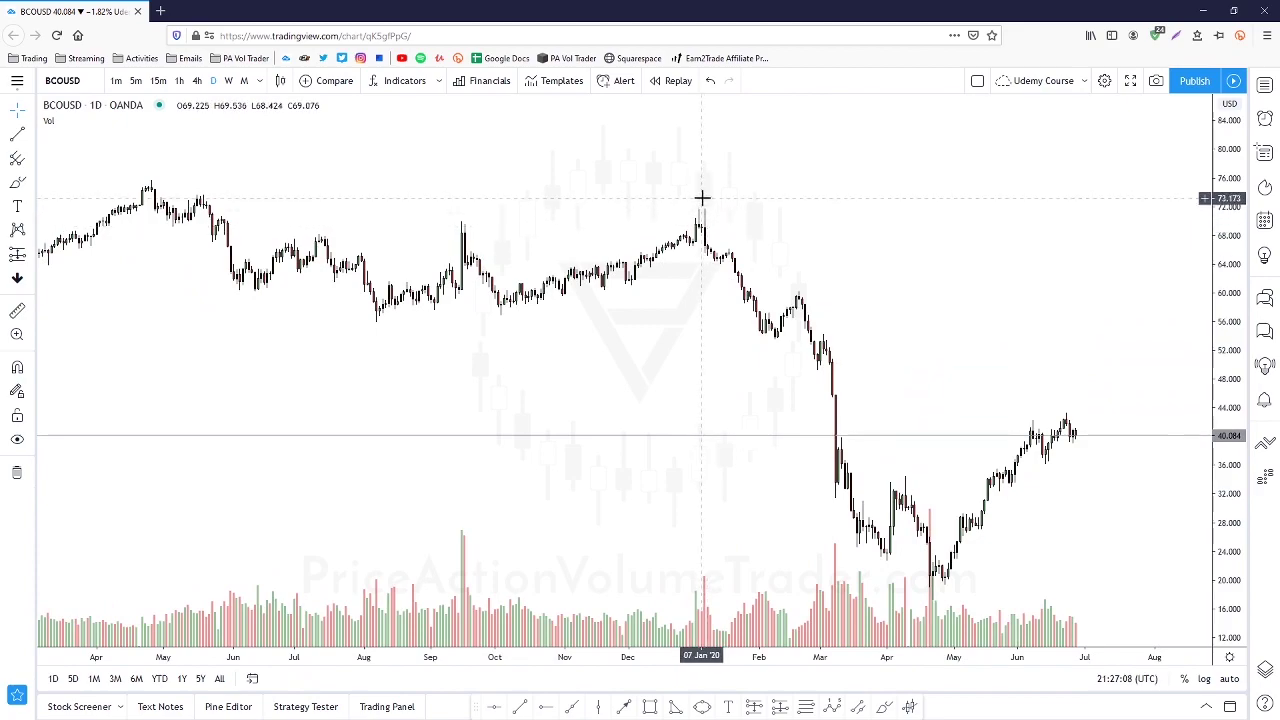
scroll(1046, 263, up, 3)
drag(1218, 434, 1214, 255)
drag(857, 227, 874, 248)
scroll(876, 247, up, 2)
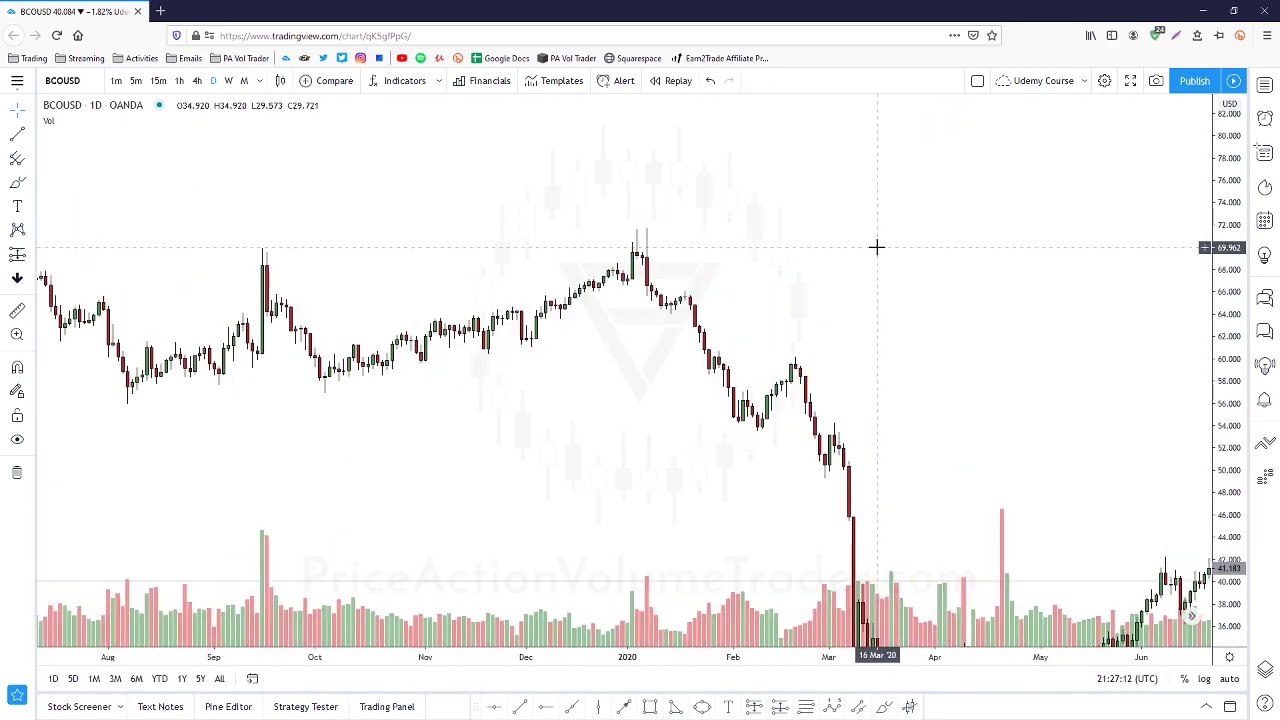
drag(1224, 392, 1229, 341)
drag(860, 277, 917, 292)
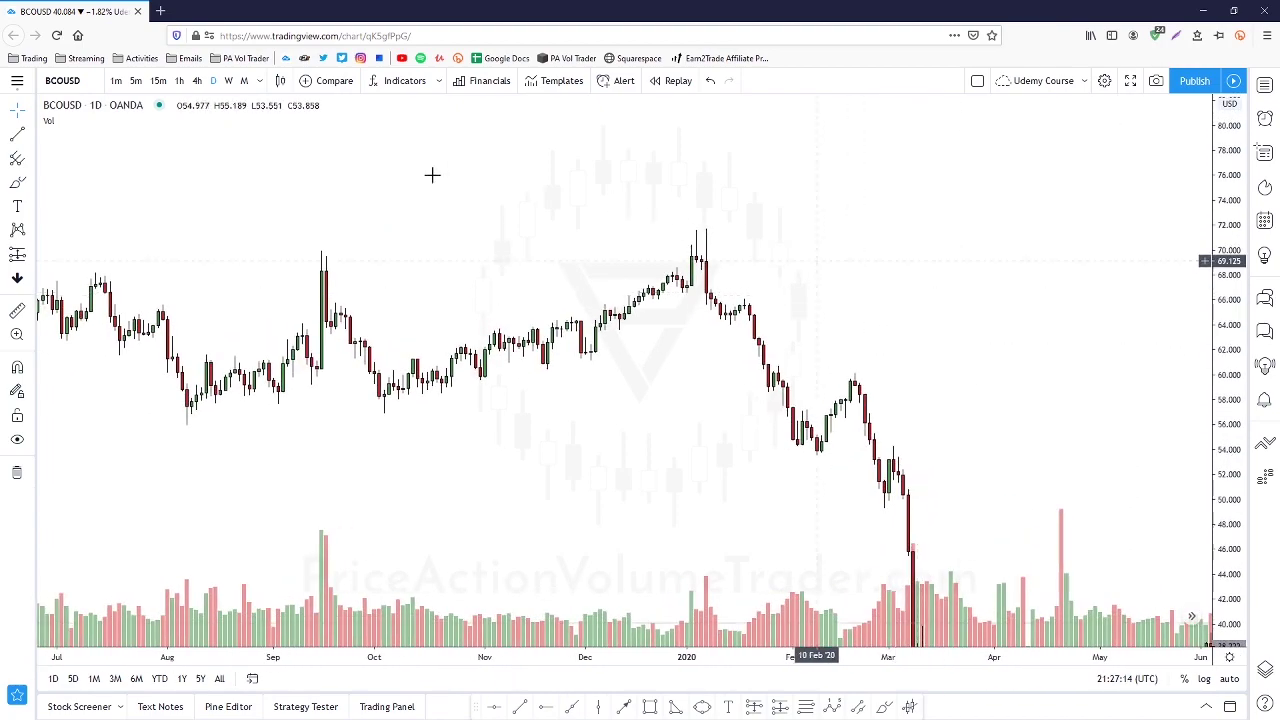
click(17, 184)
mouse_move(342, 240)
mouse_down()
mouse_move(310, 265)
mouse_move(342, 238)
mouse_up()
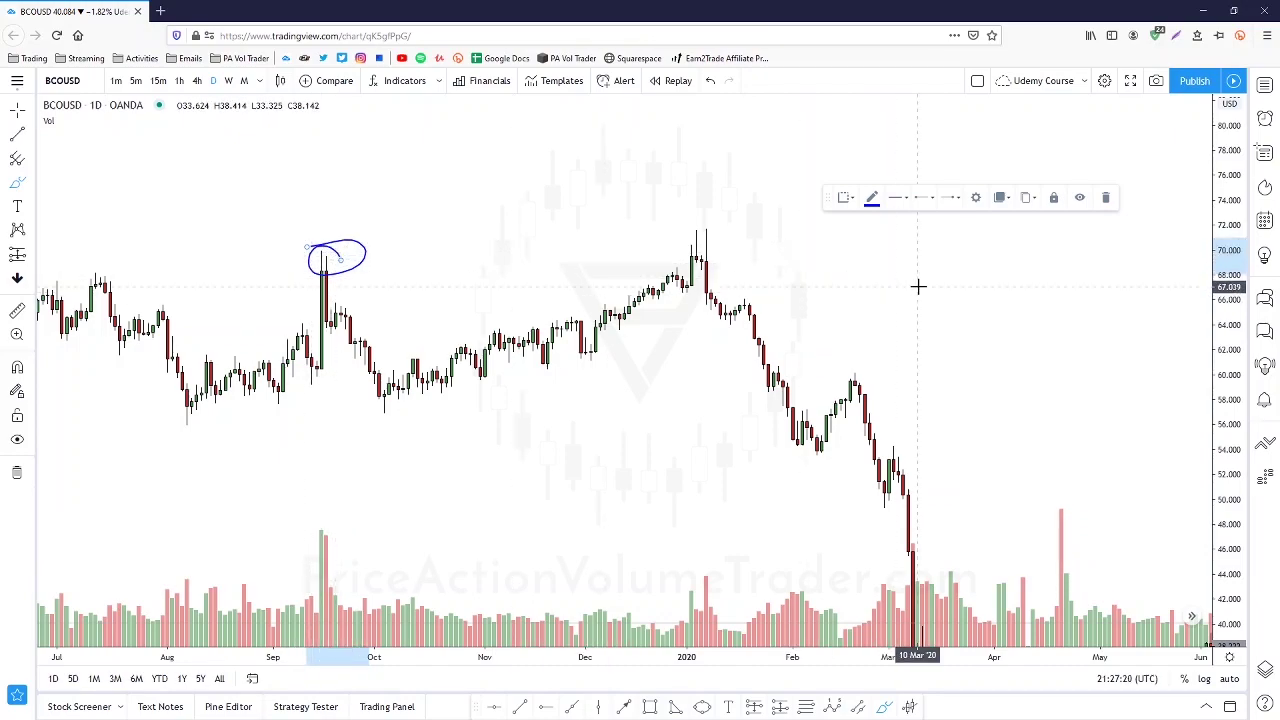
Circle the twin highs of early January 2020 near 72 with the brush and delete the circle around the September 2019 spike
scroll(876, 282, up, 2)
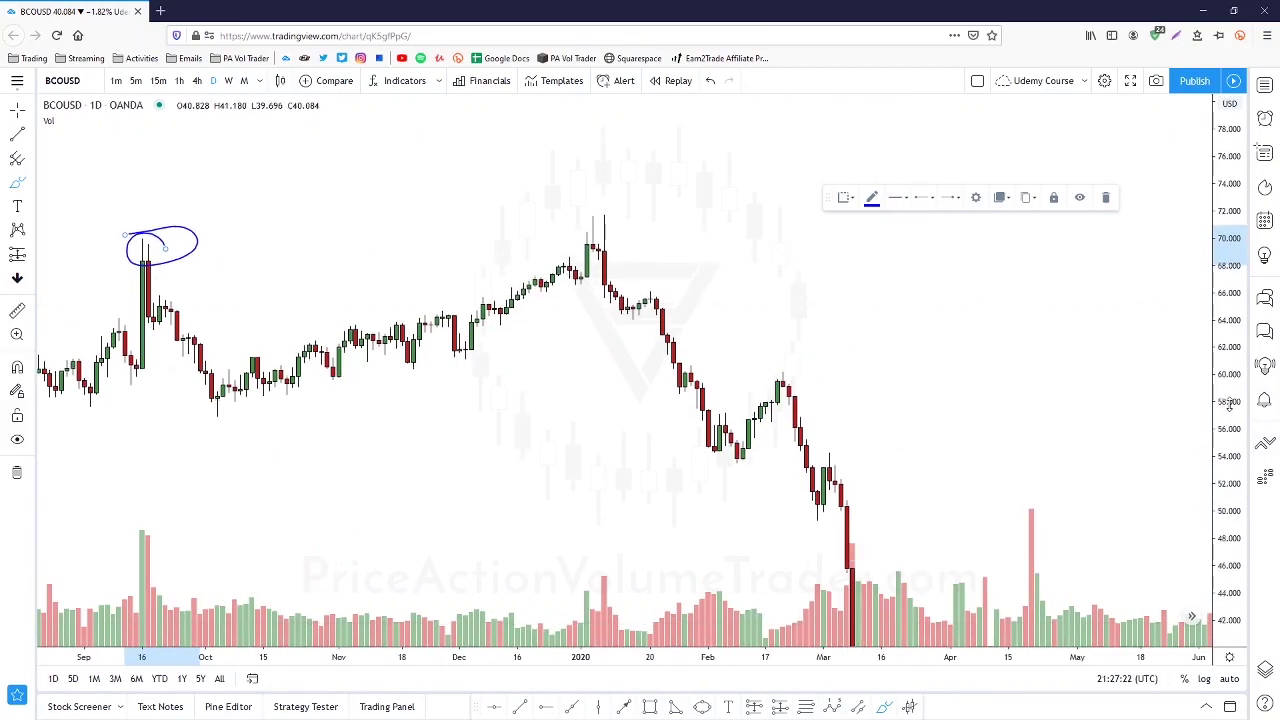
mouse_move(571, 176)
mouse_down()
mouse_move(628, 185)
mouse_move(571, 180)
mouse_up()
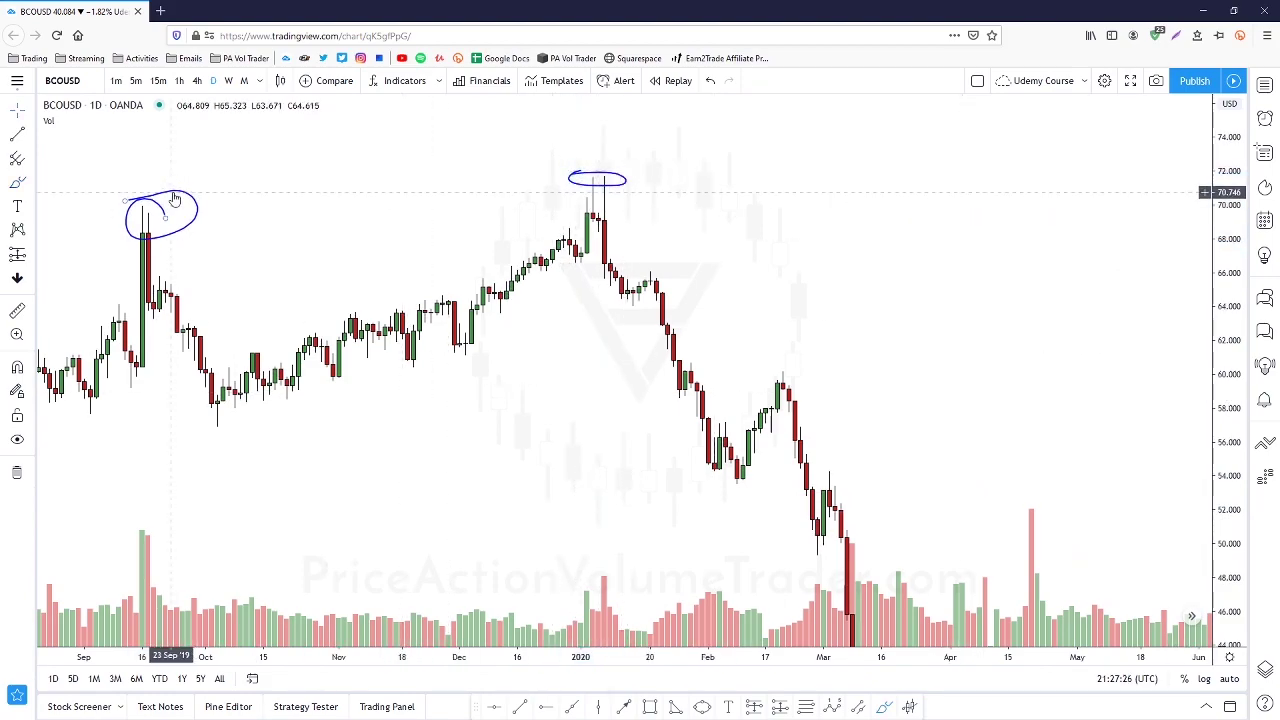
click(1100, 200)
Remove the volume indicator from the BCOUSD chart
mouse_move(934, 226)
mouse_down()
mouse_move(1048, 268)
mouse_move(967, 272)
mouse_up()
scroll(1048, 269, down, 2)
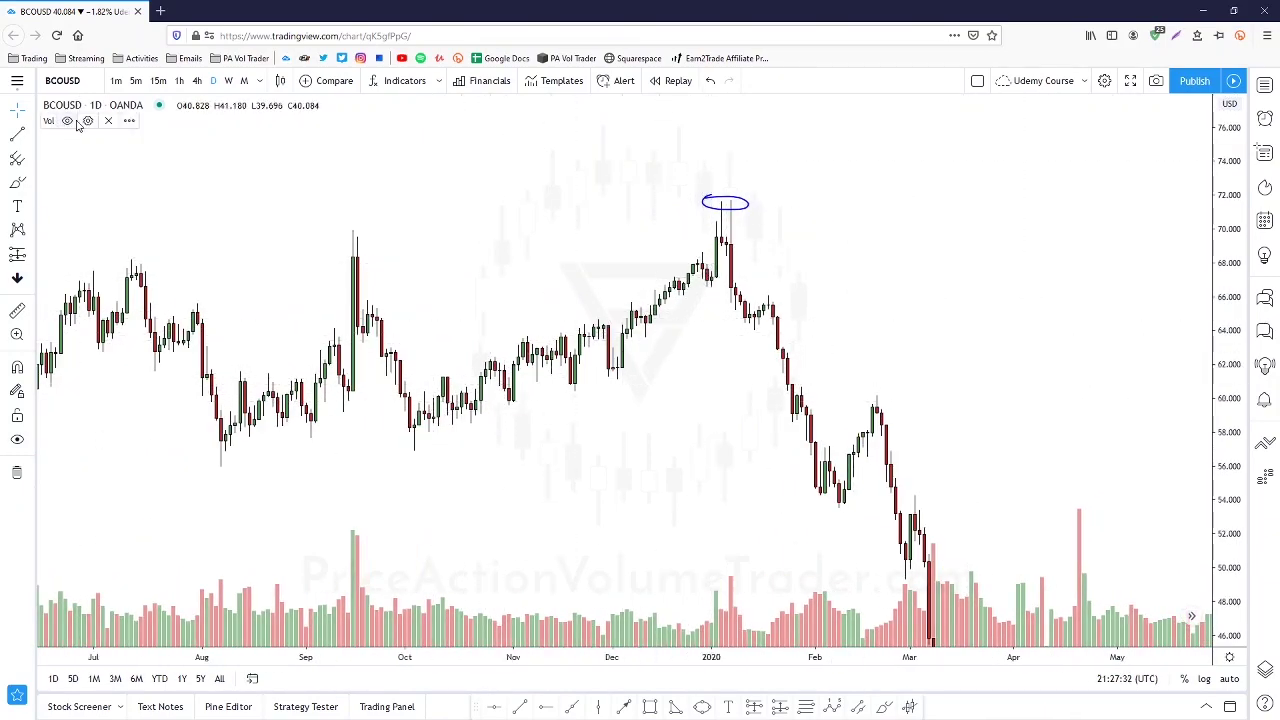
click(108, 121)
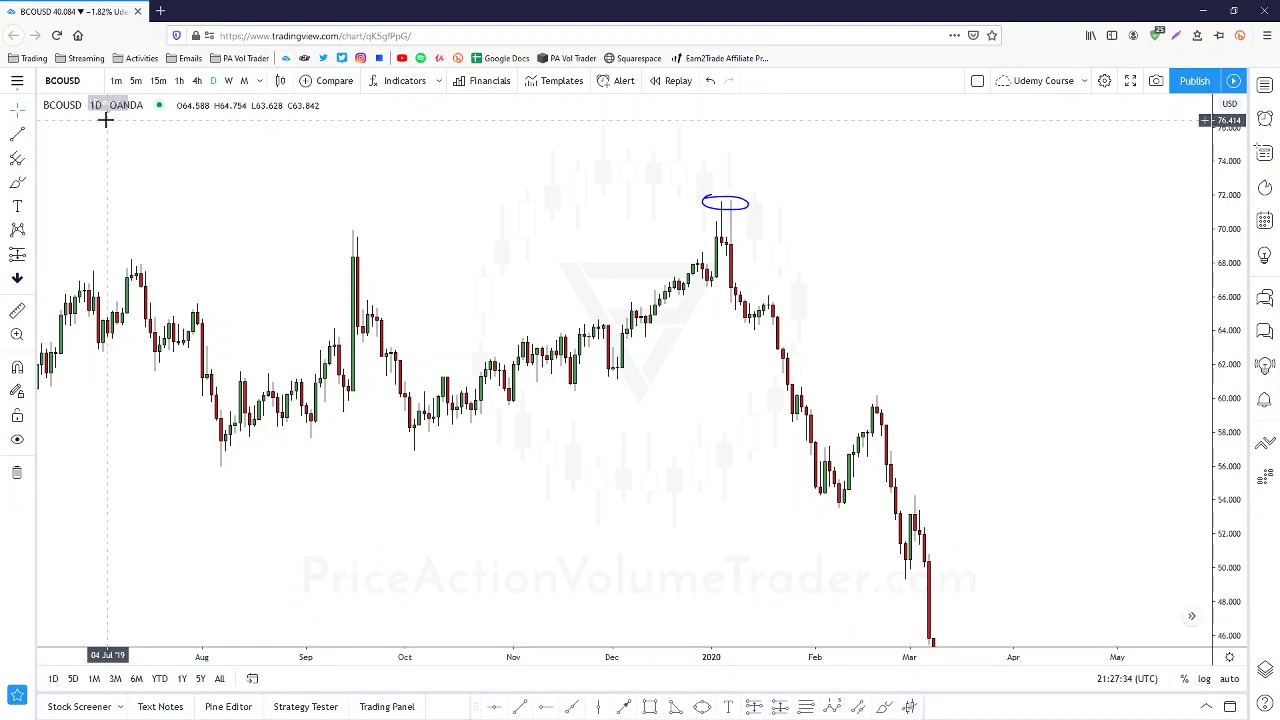
Draw a near-horizontal trend line at about 70 from the mid-September 2019 high to the January 2020 peak
scroll(1056, 287, up, 2)
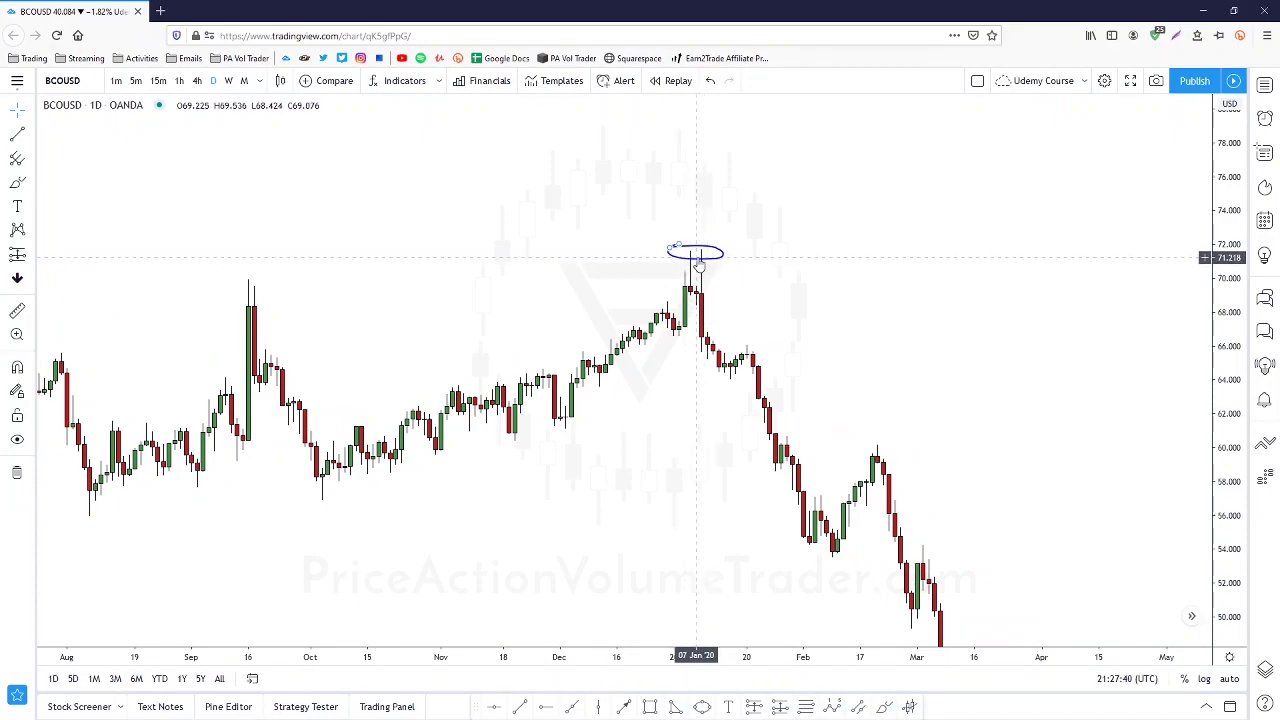
scroll(866, 268, down, 2)
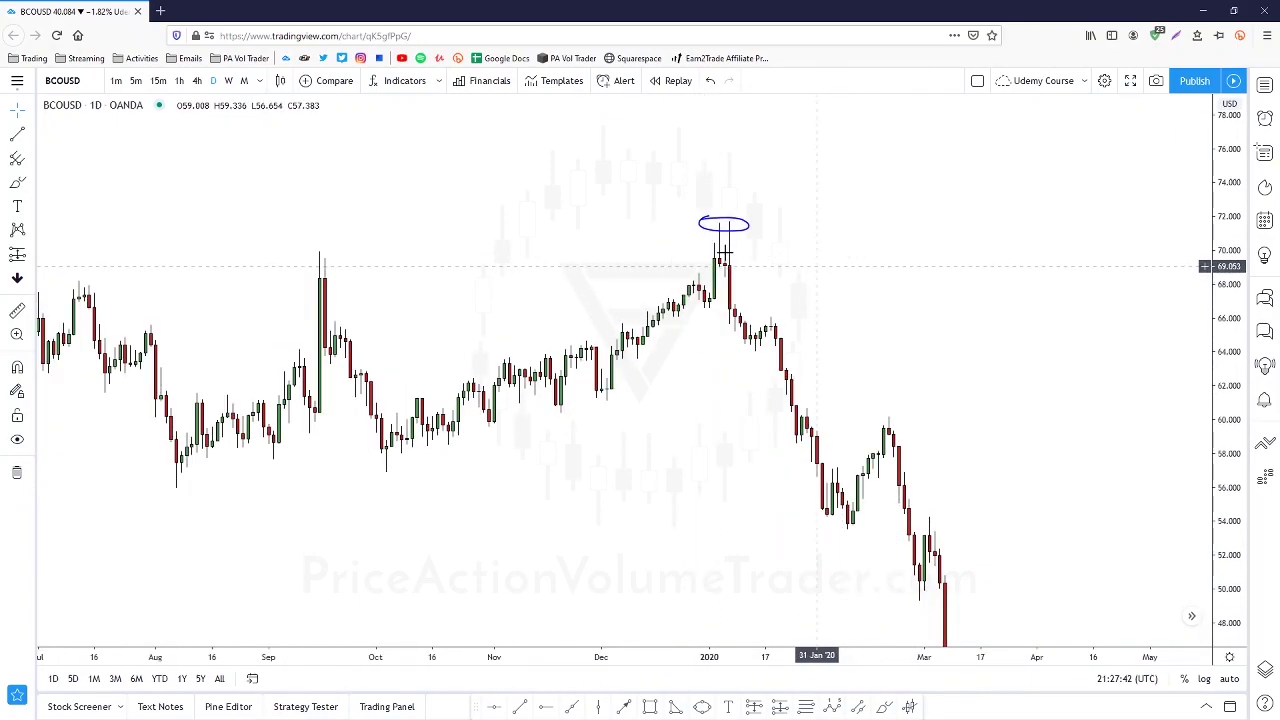
scroll(931, 294, down, 2)
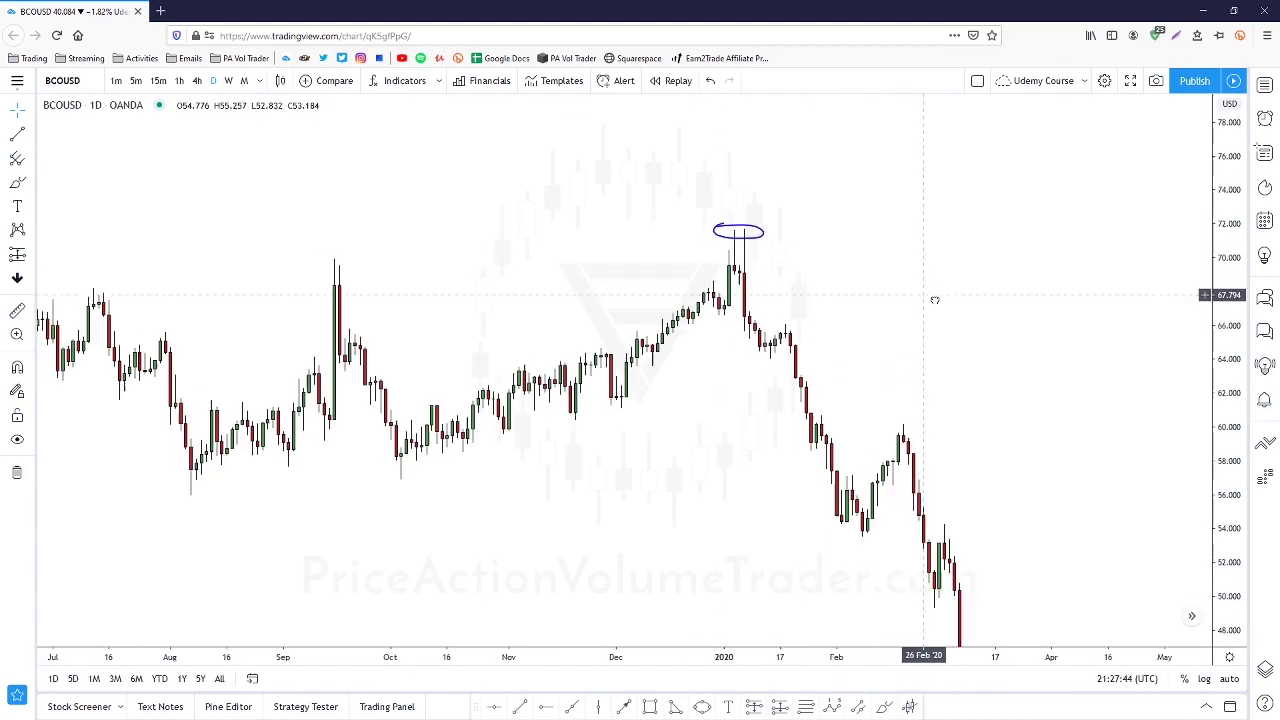
click(17, 133)
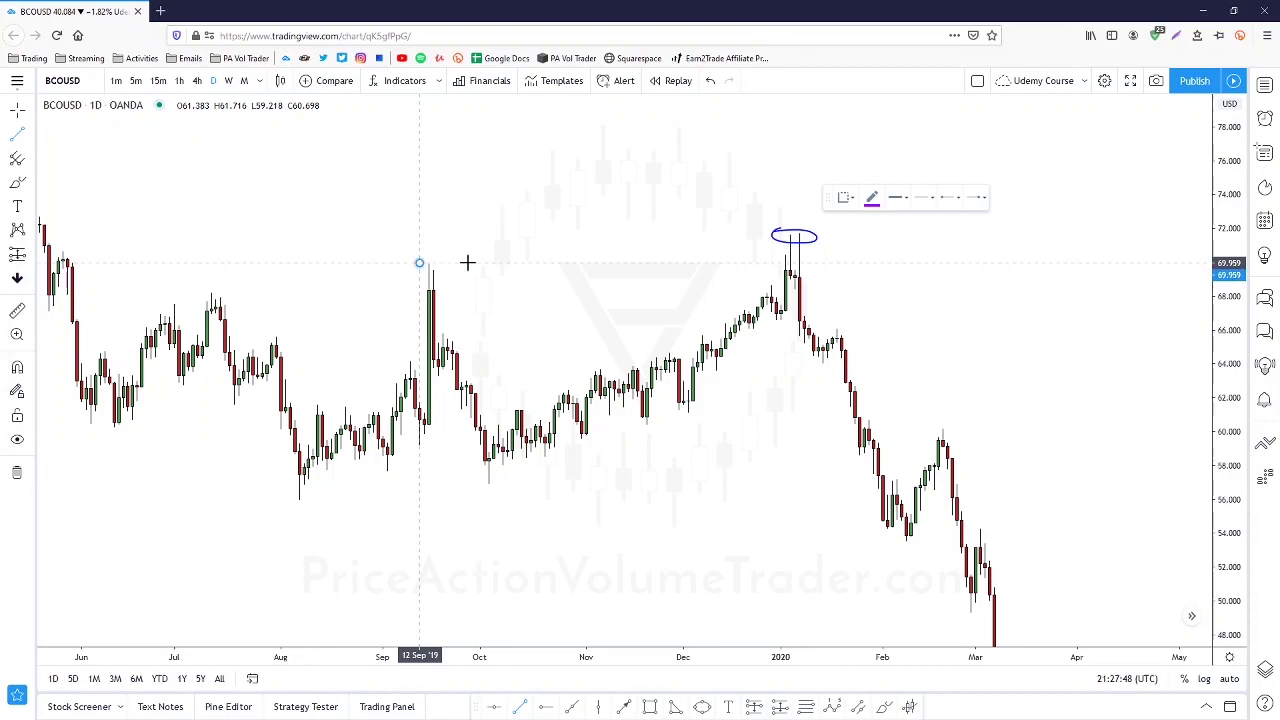
click(419, 262)
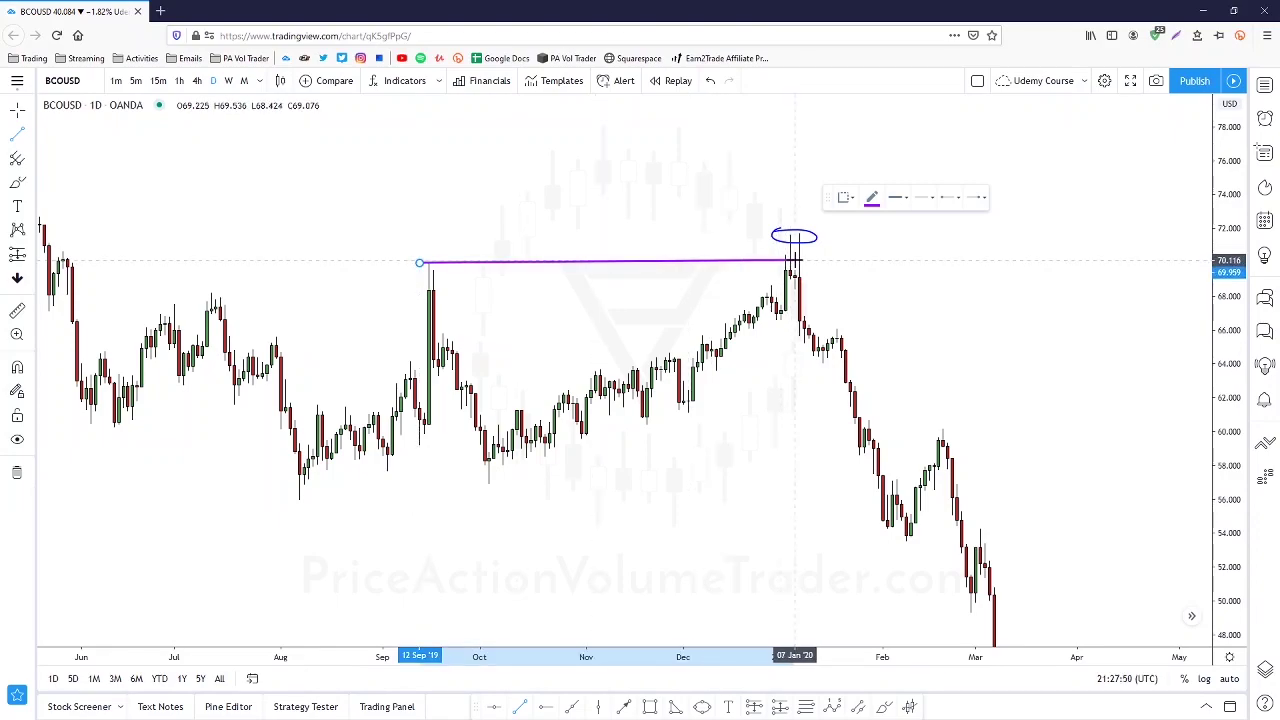
click(816, 261)
drag(883, 240, 867, 242)
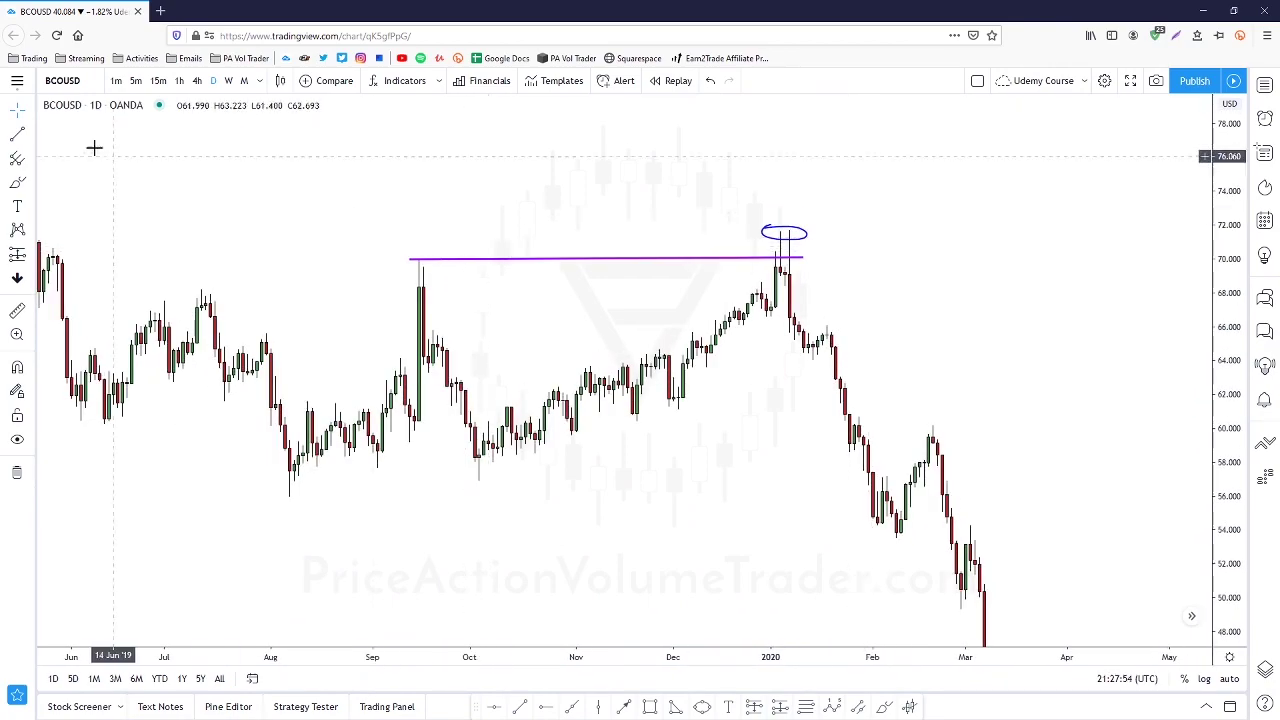
Circle the tip of the mid-September 2019 price spike at the trend line's start with the brush
click(17, 183)
mouse_move(429, 260)
mouse_down()
mouse_move(440, 277)
mouse_move(421, 268)
mouse_up()
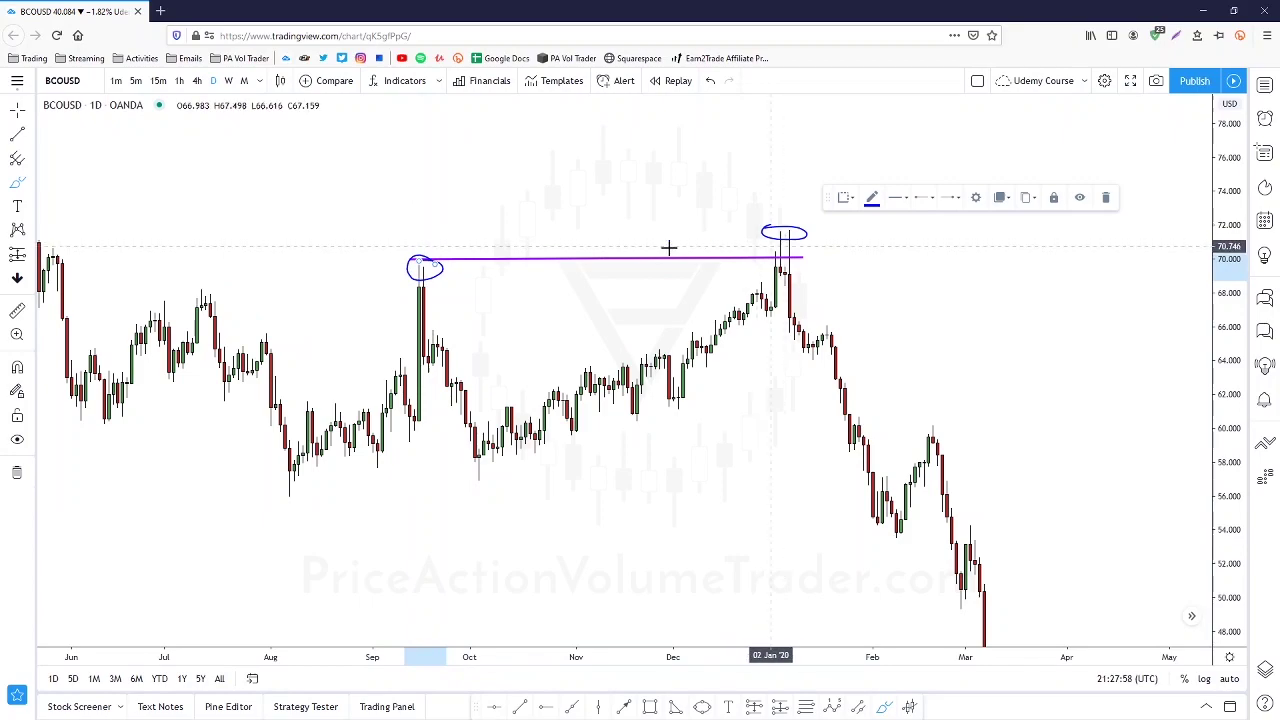
key(Escape)
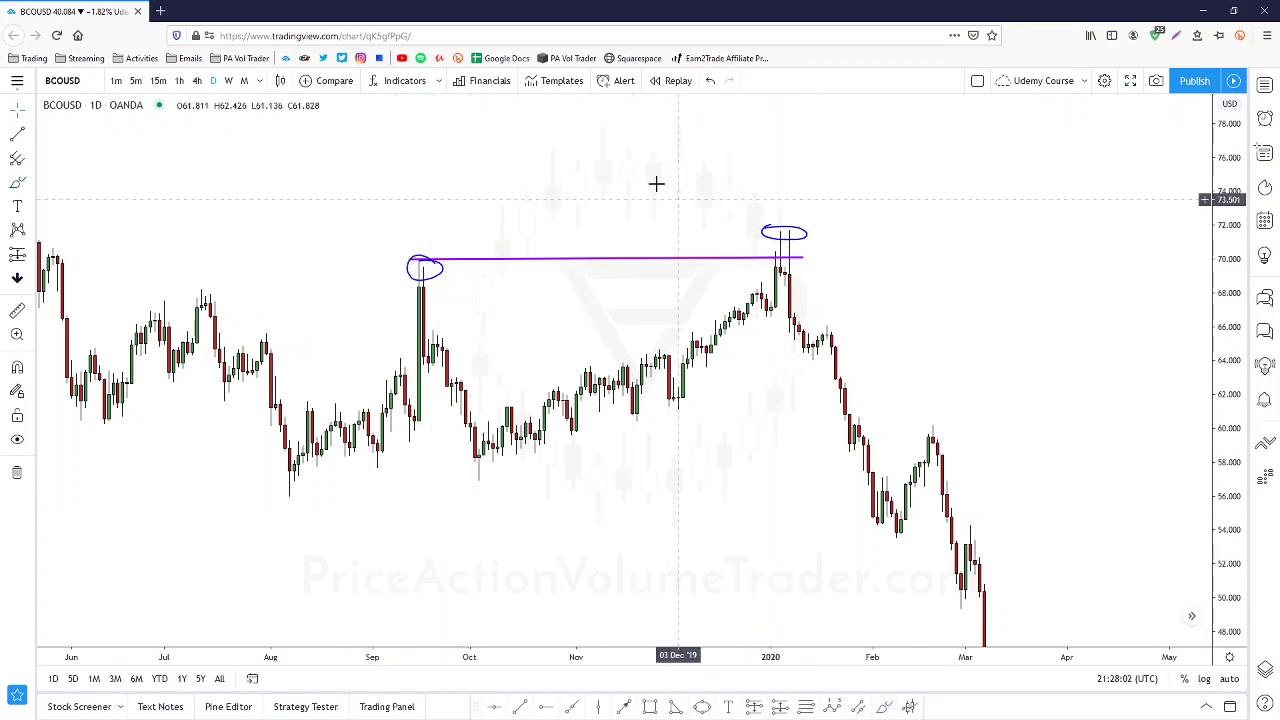
Brush a cross of several strokes just above the circled September 2019 high, between about 70 and 71.5
drag(657, 186, 670, 183)
scroll(670, 184, down, 1)
scroll(986, 227, up, 1)
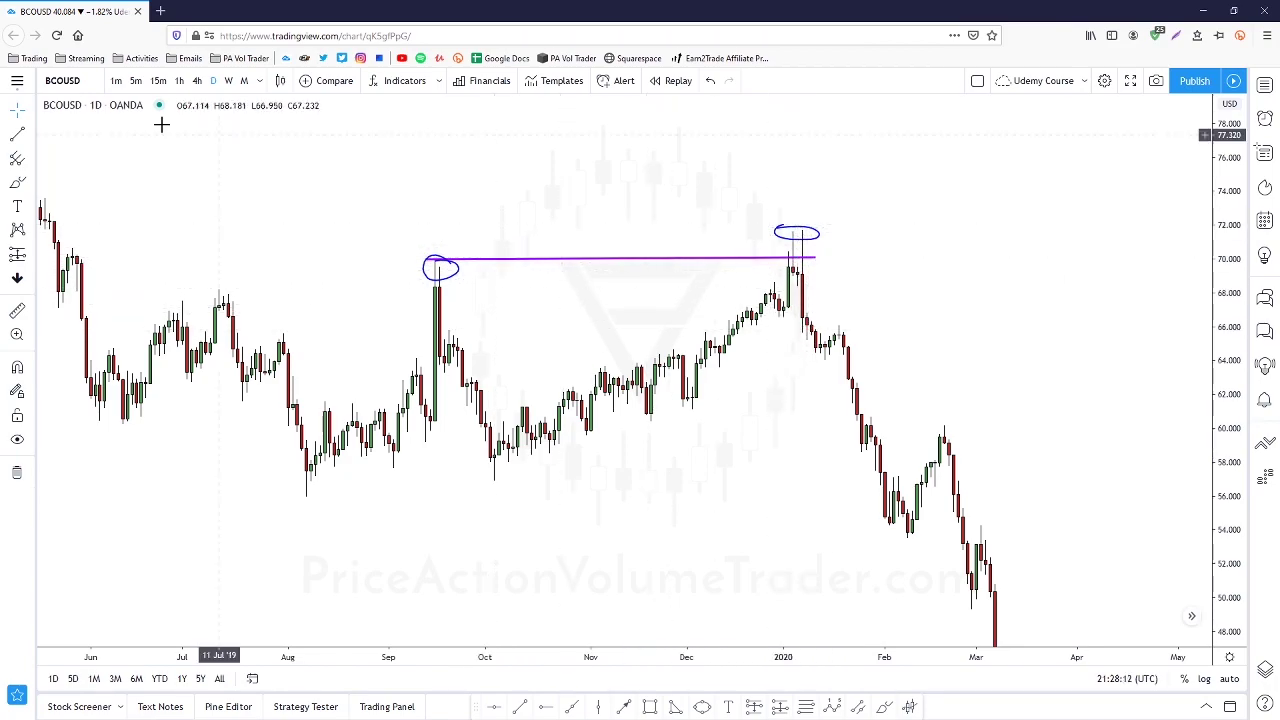
mouse_move(420, 238)
mouse_down()
mouse_move(471, 256)
mouse_move(414, 252)
mouse_up()
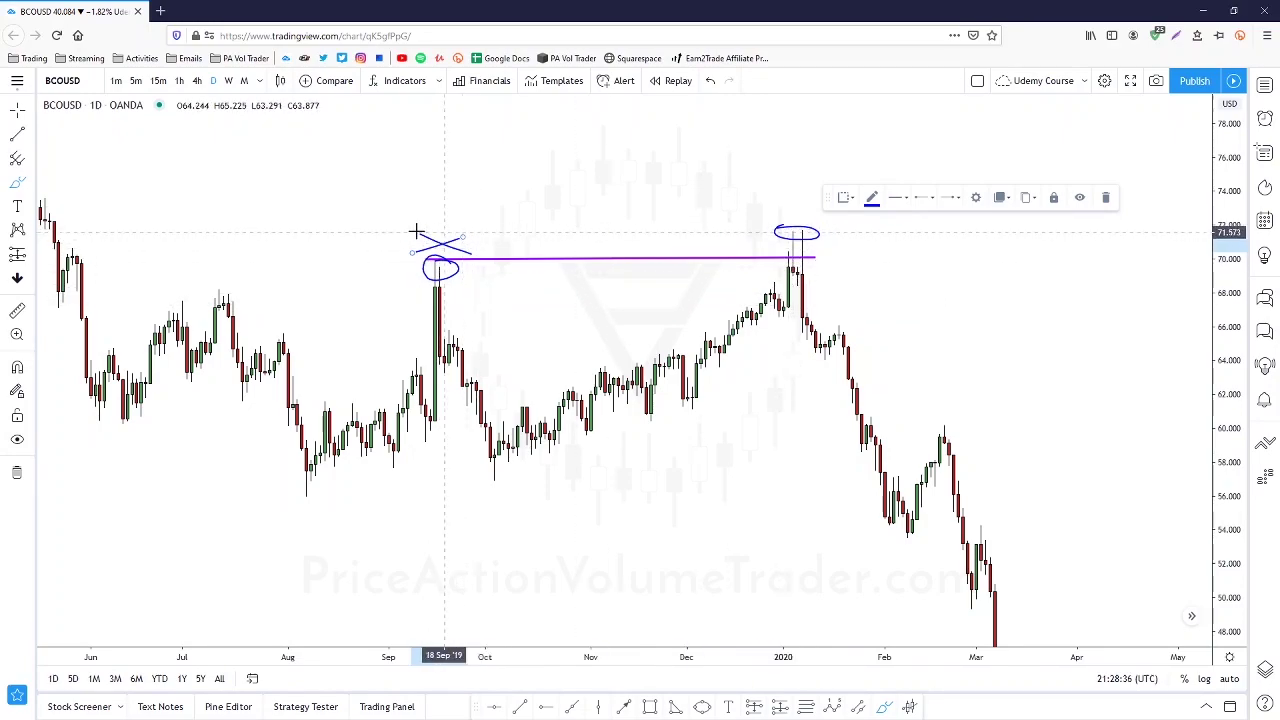
mouse_move(419, 233)
mouse_down()
mouse_move(468, 247)
mouse_move(411, 258)
mouse_up()
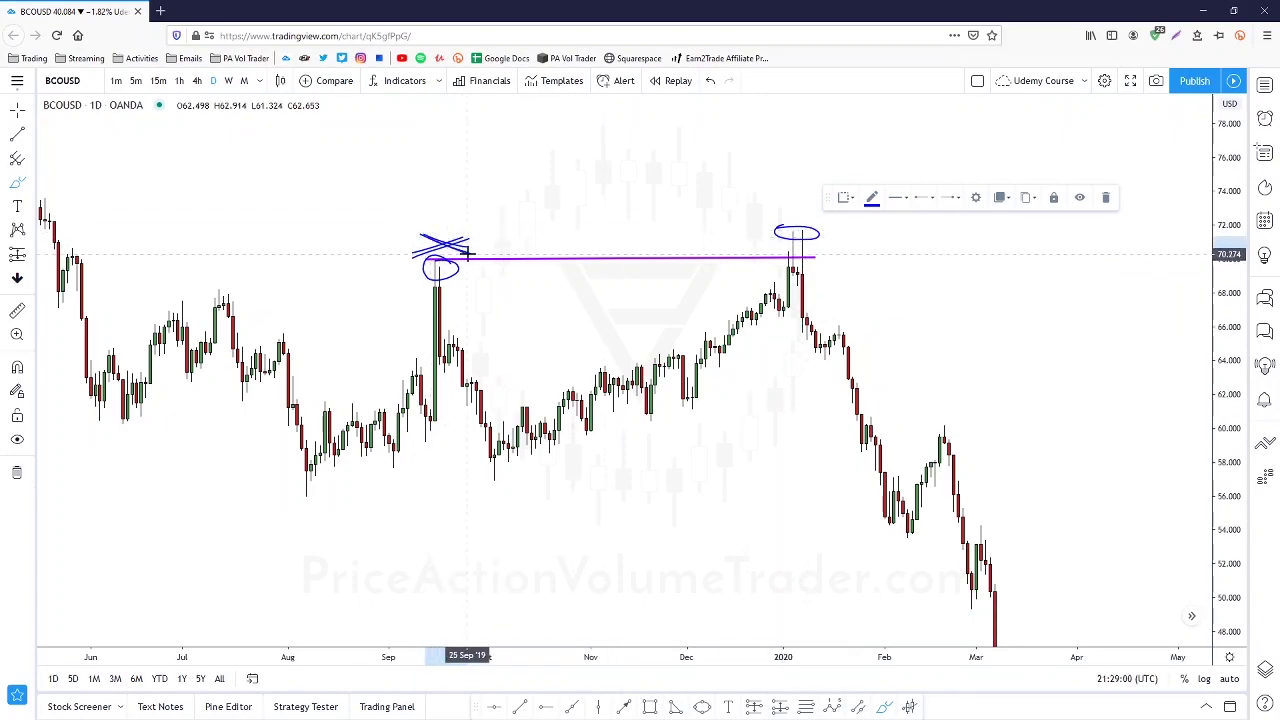
drag(469, 238, 421, 259)
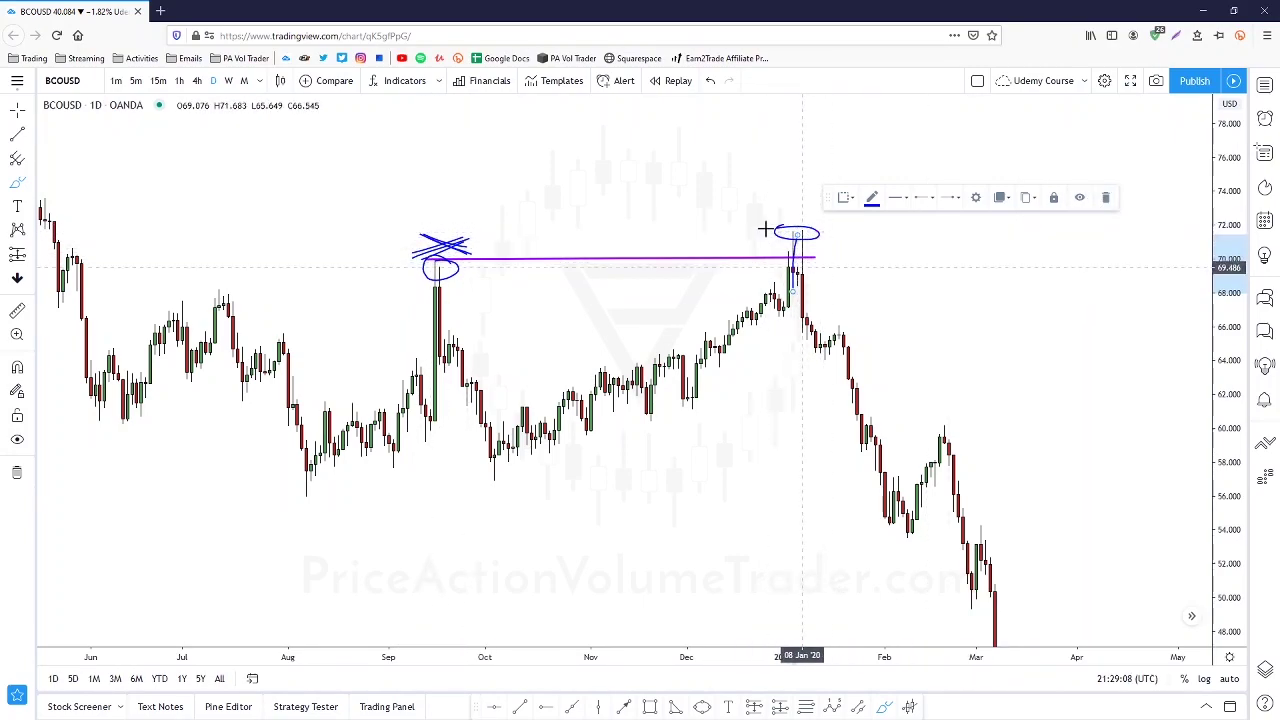
Remove all drawings from the BCOUSD chart and circle the January 2020 twin highs again with the brush
click(1107, 200)
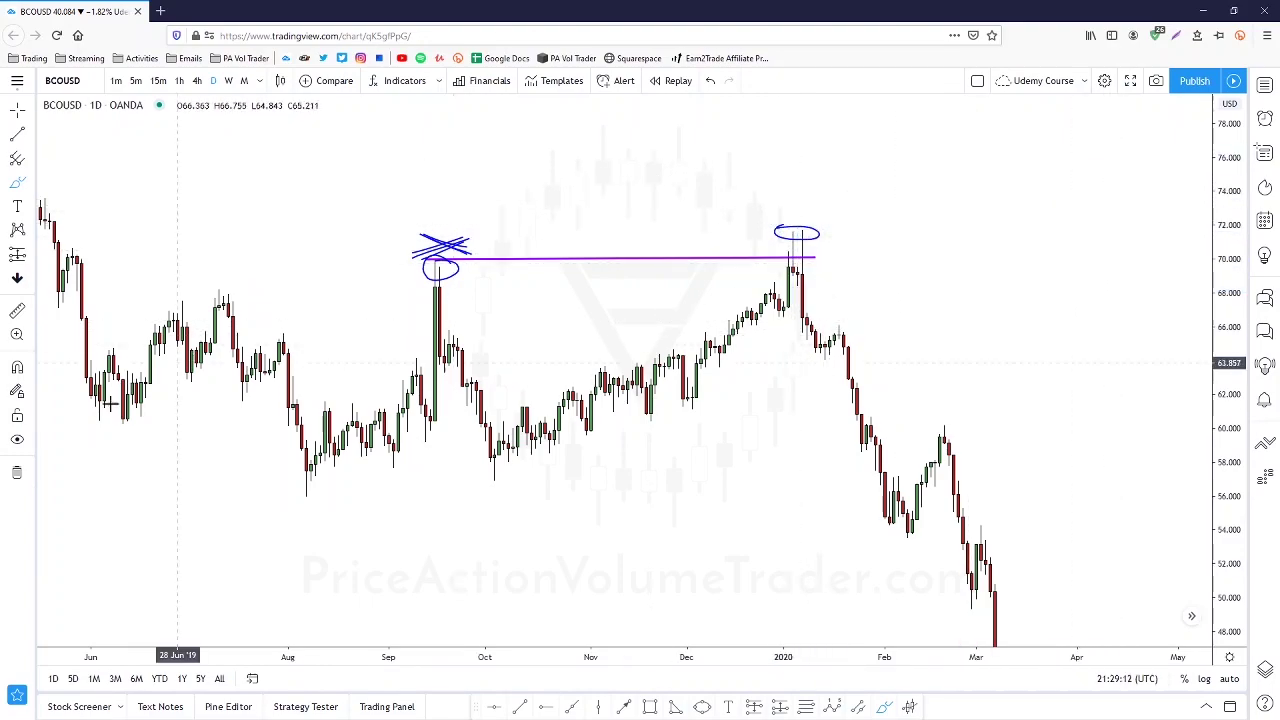
click(17, 473)
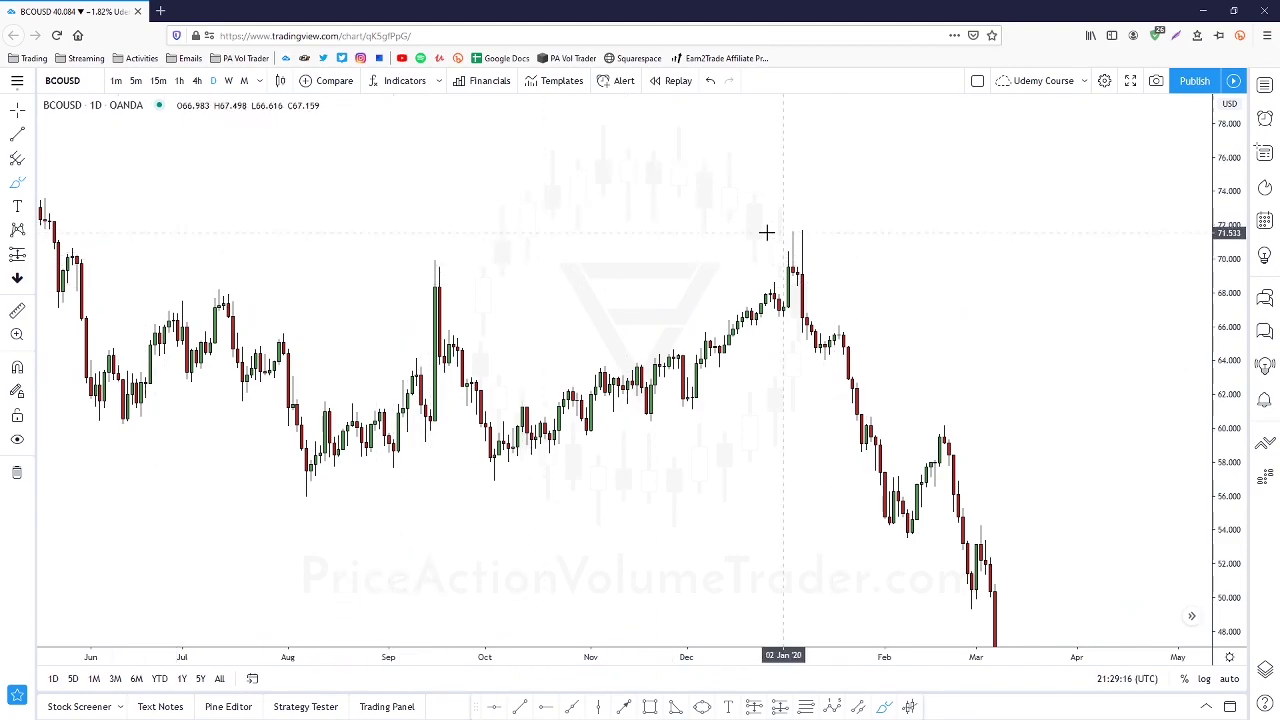
mouse_move(797, 214)
mouse_down()
mouse_move(771, 243)
mouse_move(797, 214)
mouse_up()
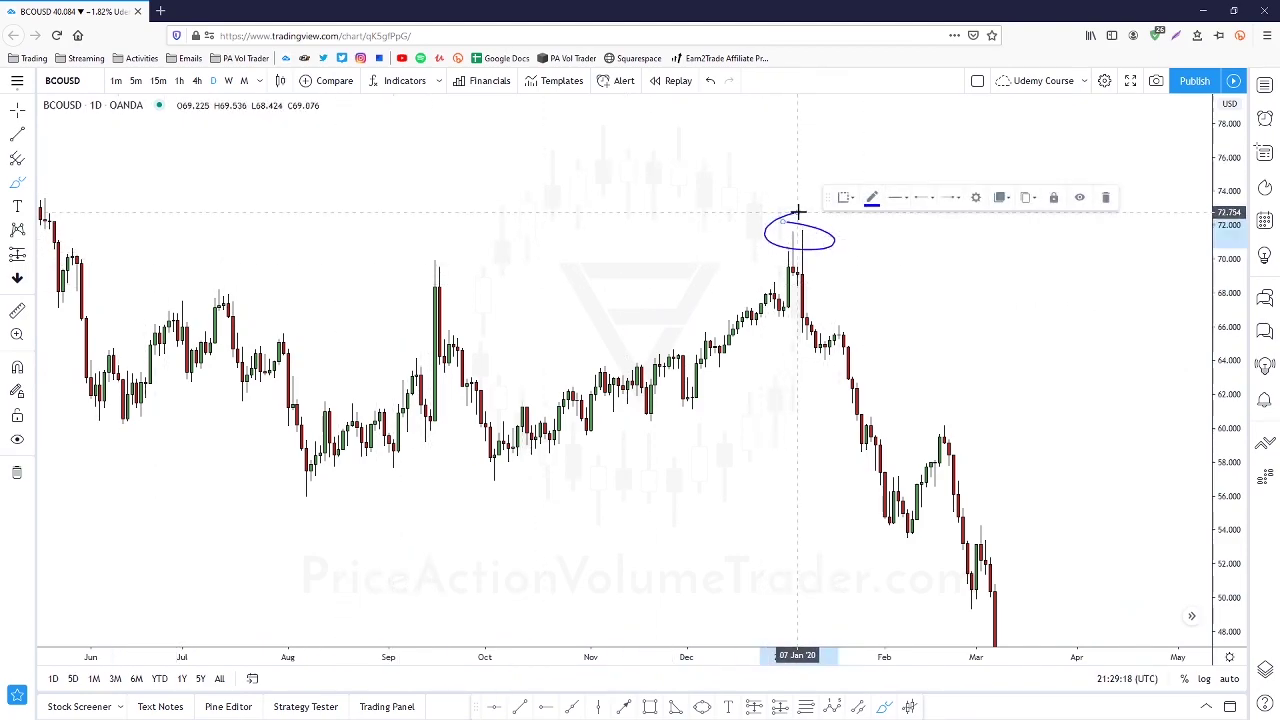
Switch the chart to the 1-hour timeframe and bring the circled early January 2020 highs into view
click(179, 81)
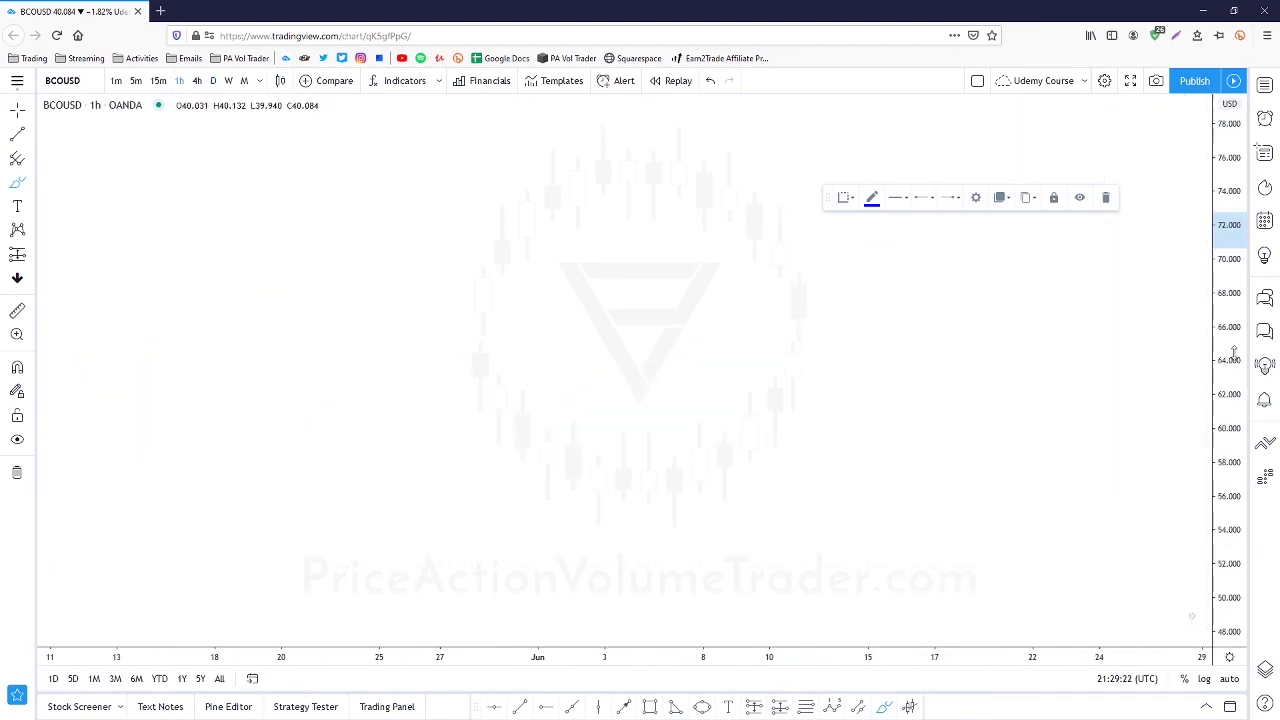
drag(1040, 440, 976, 414)
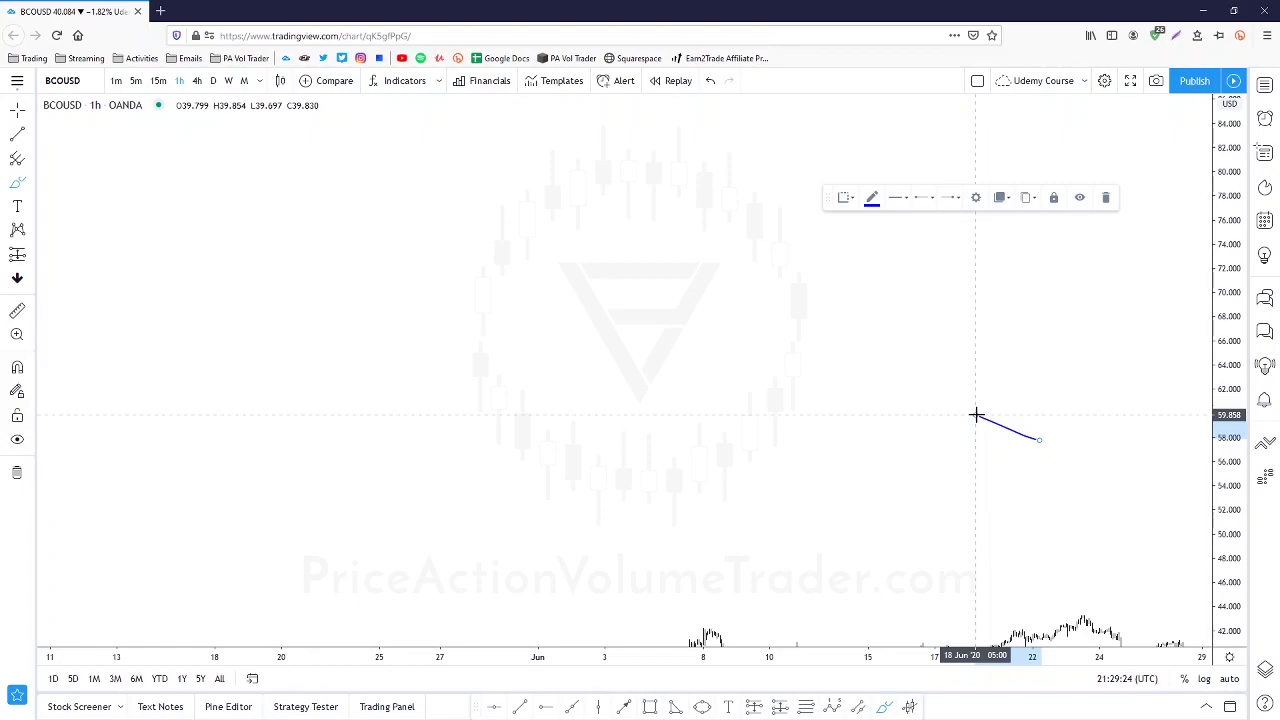
scroll(974, 414, down, 3)
drag(842, 519, 686, 244)
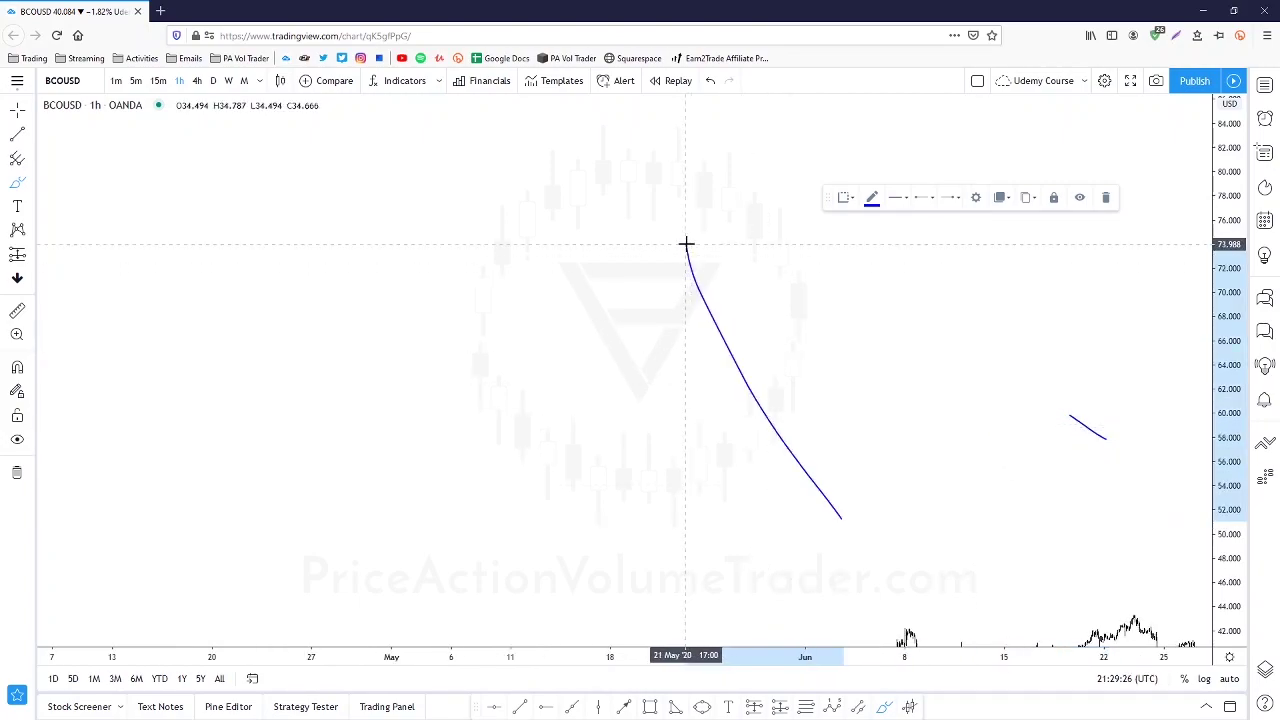
key(Escape)
drag(500, 503, 875, 110)
drag(490, 252, 1129, 329)
drag(543, 207, 857, 468)
drag(429, 269, 1117, 346)
drag(998, 262, 1096, 440)
scroll(1112, 460, up, 3)
drag(1234, 555, 1232, 313)
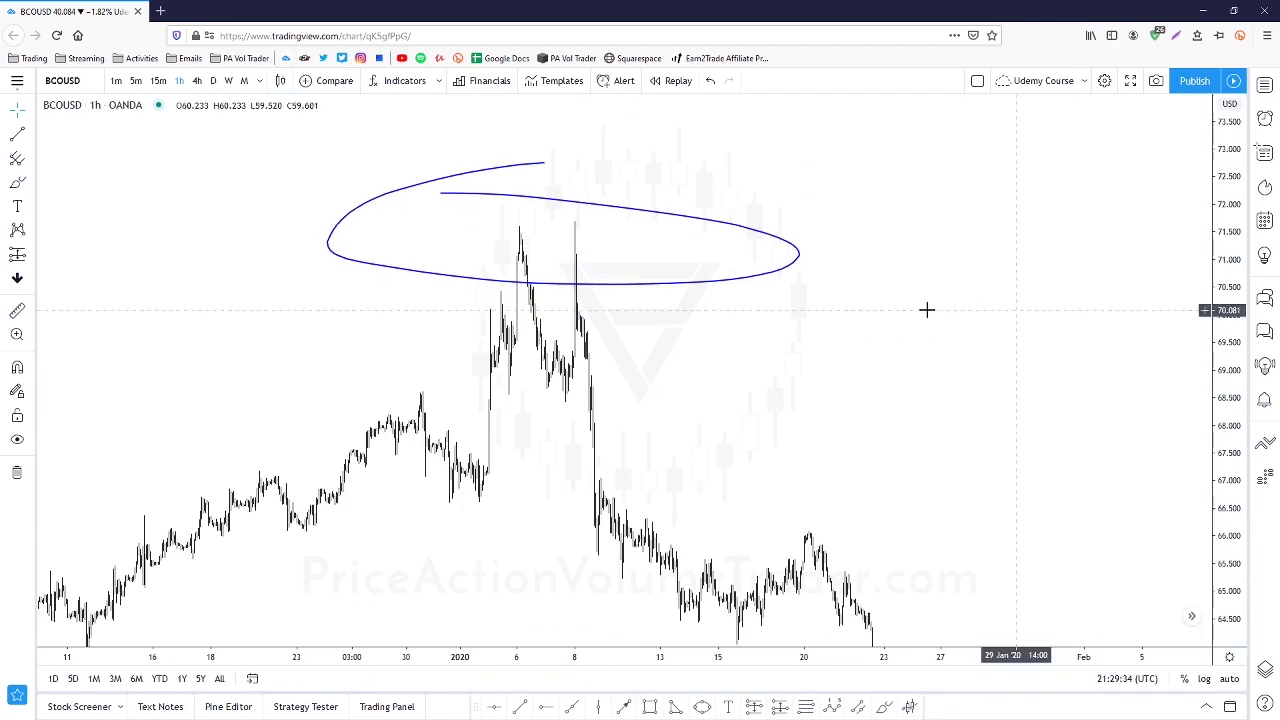
Draw a horizontal trend line at about 71.6 from the 6 January 2020 high across to the 8 January spike
drag(938, 310, 1209, 341)
scroll(1206, 345, up, 4)
drag(1232, 546, 1222, 205)
drag(1094, 375, 1105, 443)
scroll(1104, 420, up, 3)
drag(1213, 377, 1209, 385)
scroll(1186, 368, up, 4)
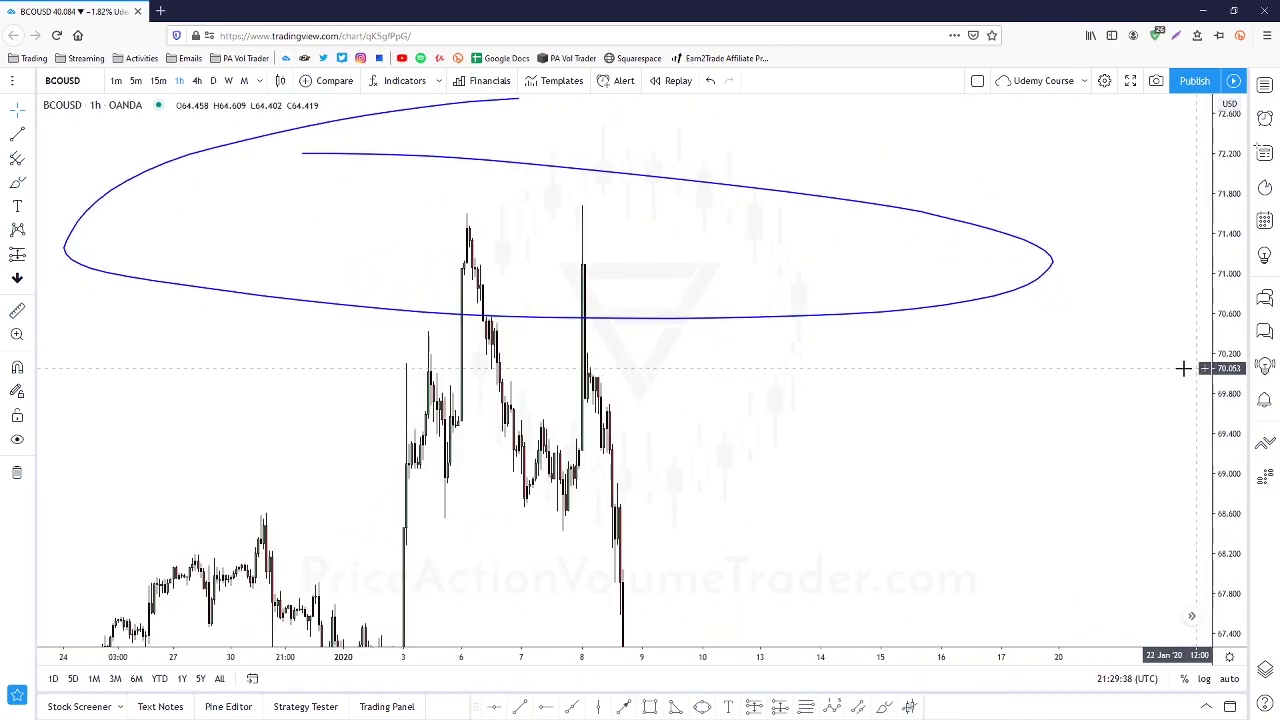
drag(1234, 256, 1226, 322)
drag(695, 400, 1052, 394)
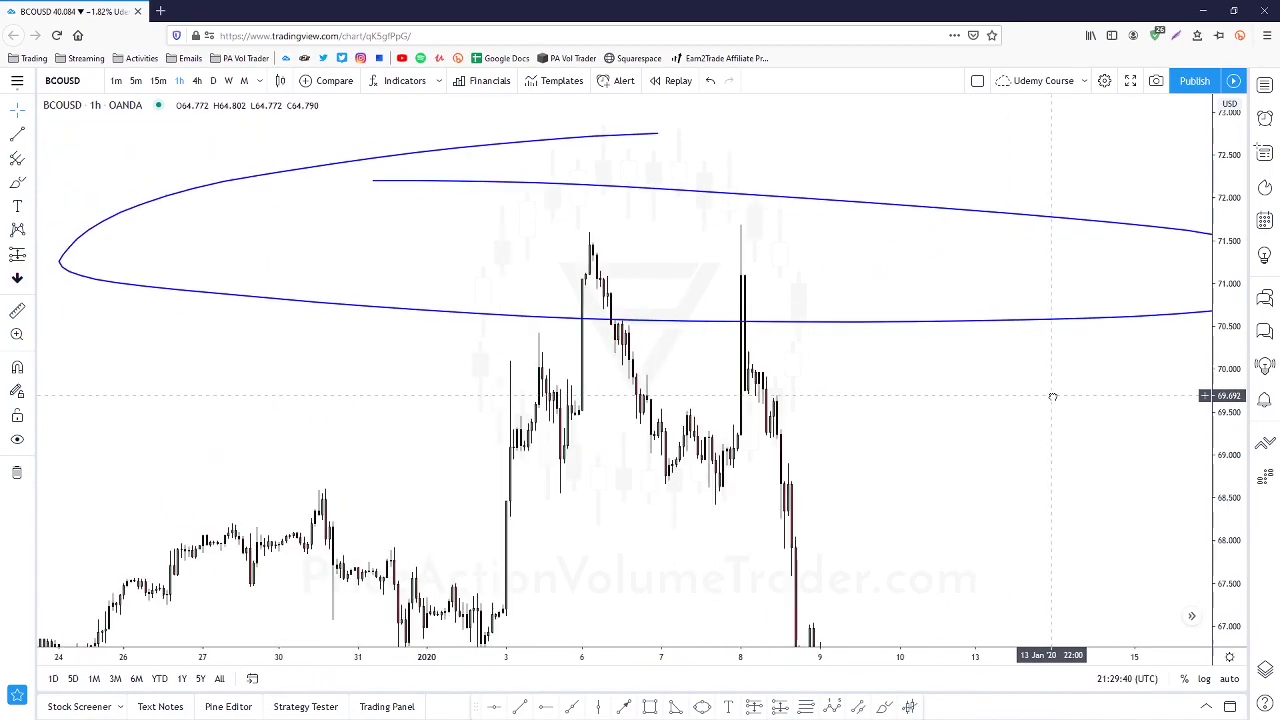
scroll(1053, 393, up, 1)
drag(1213, 266, 1208, 321)
drag(1024, 401, 920, 366)
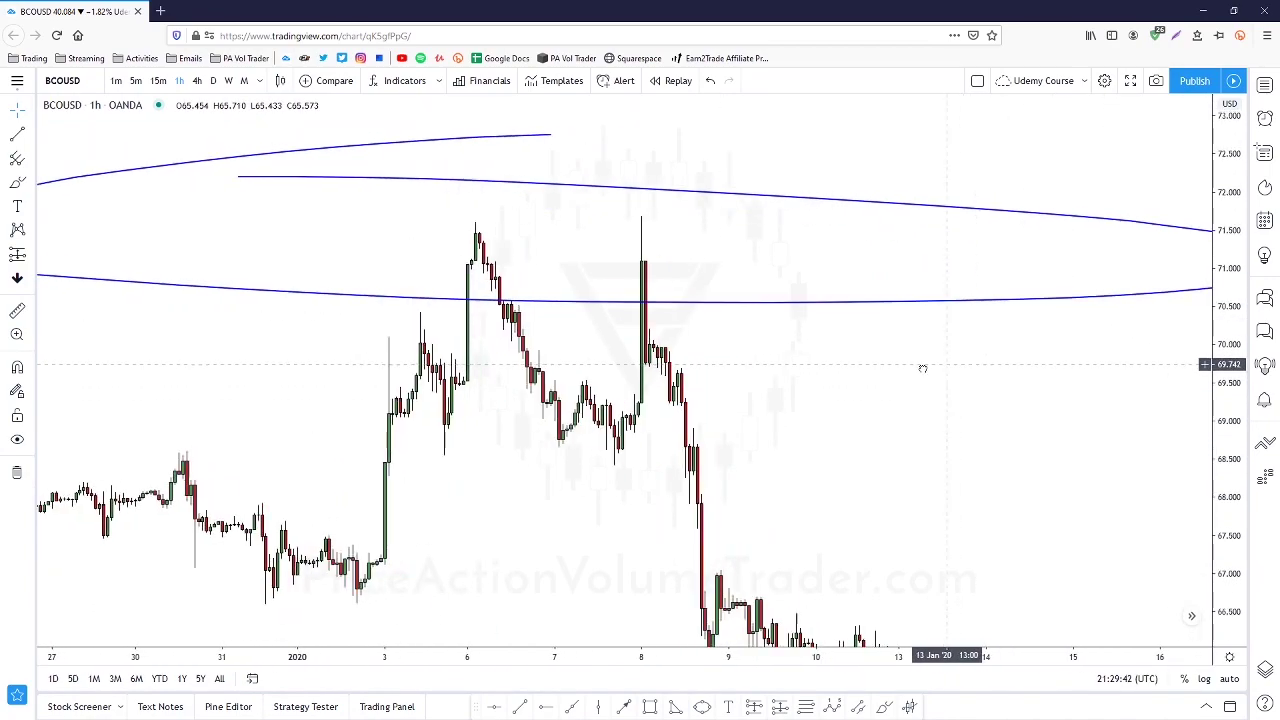
scroll(920, 366, down, 2)
click(18, 138)
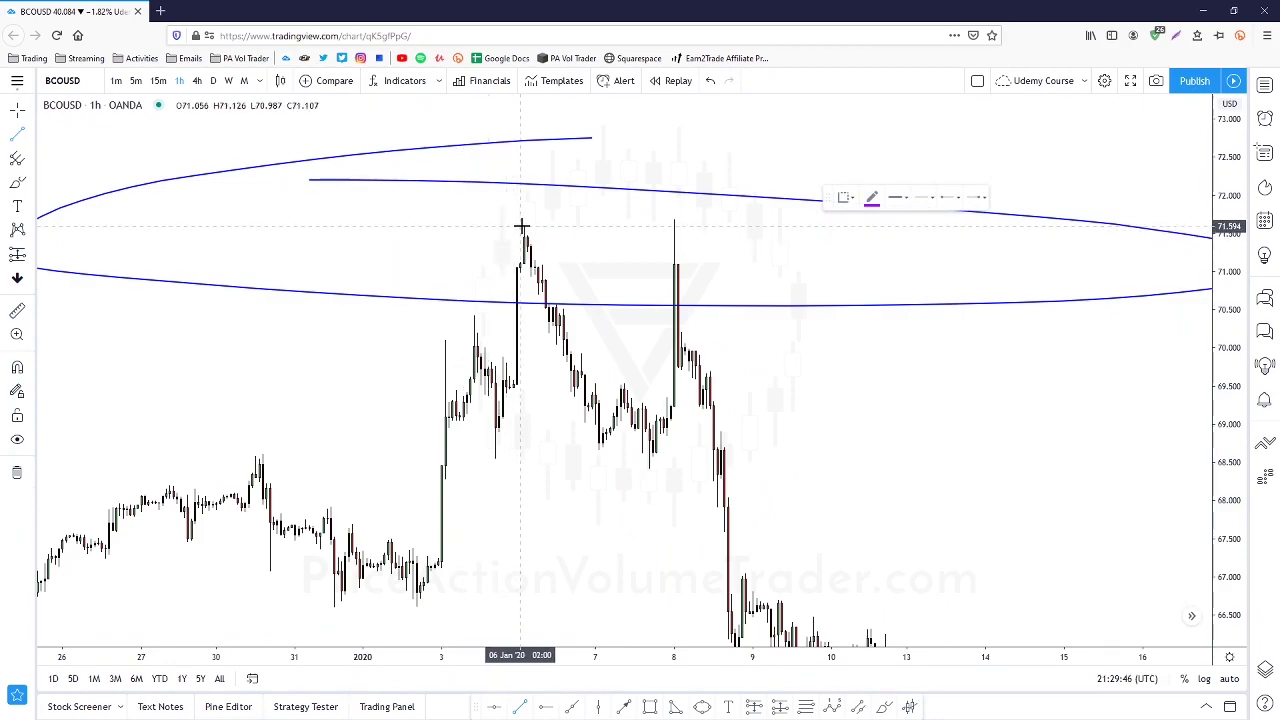
click(690, 225)
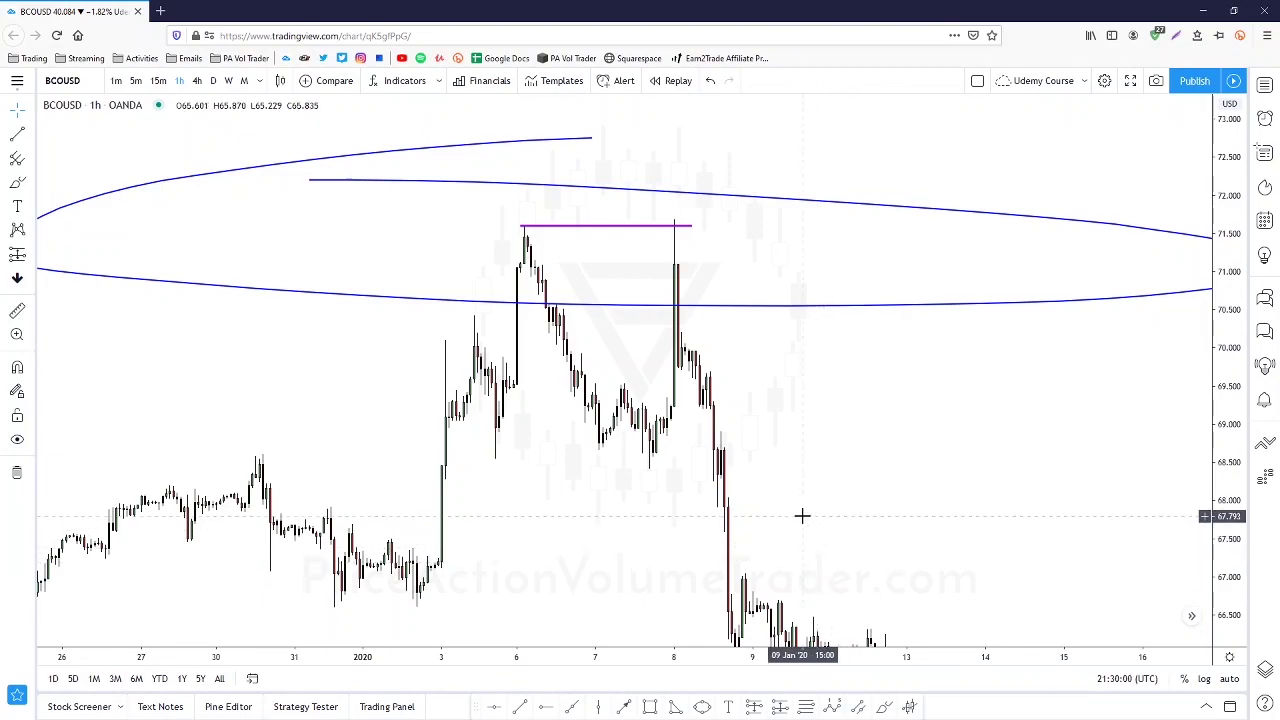
Remove the drawings from the hourly chart and reset its view to the latest bars
right_click(874, 438)
click(886, 434)
drag(881, 423, 679, 452)
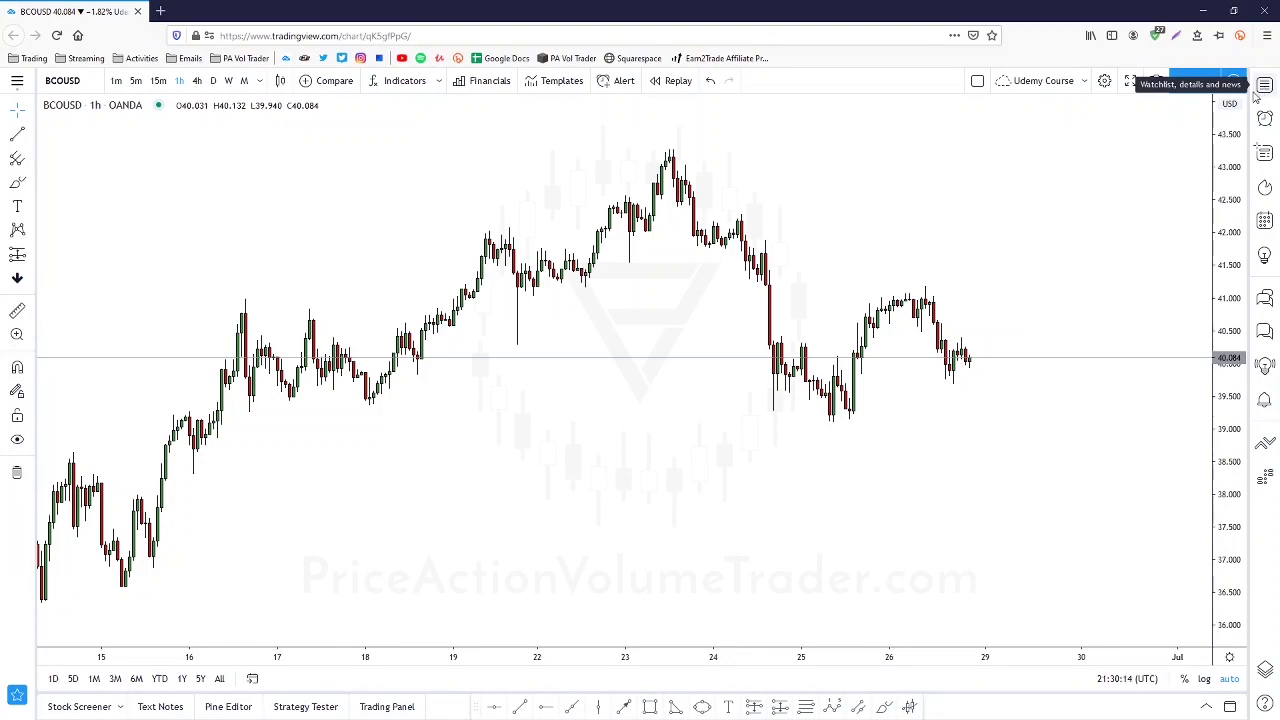
Switch BCOUSD back to the daily timeframe and bring the price action from May to October 2018 into view
click(213, 82)
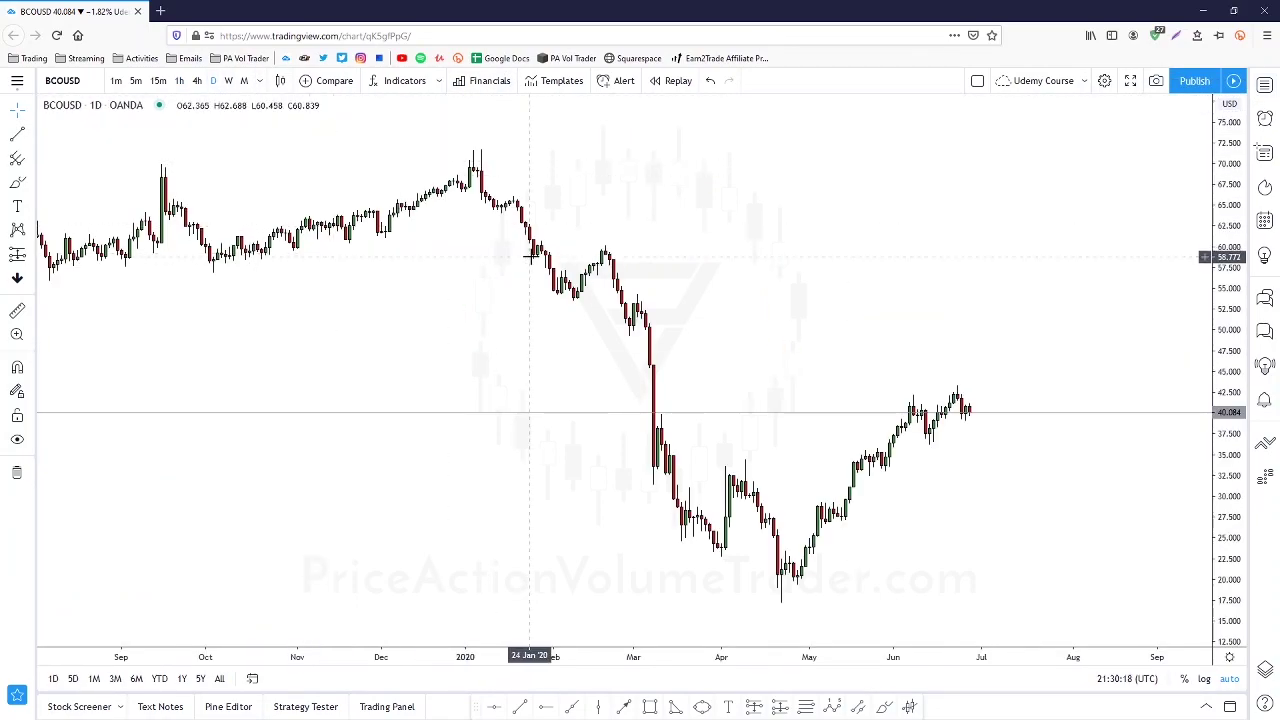
scroll(530, 257, down, 5)
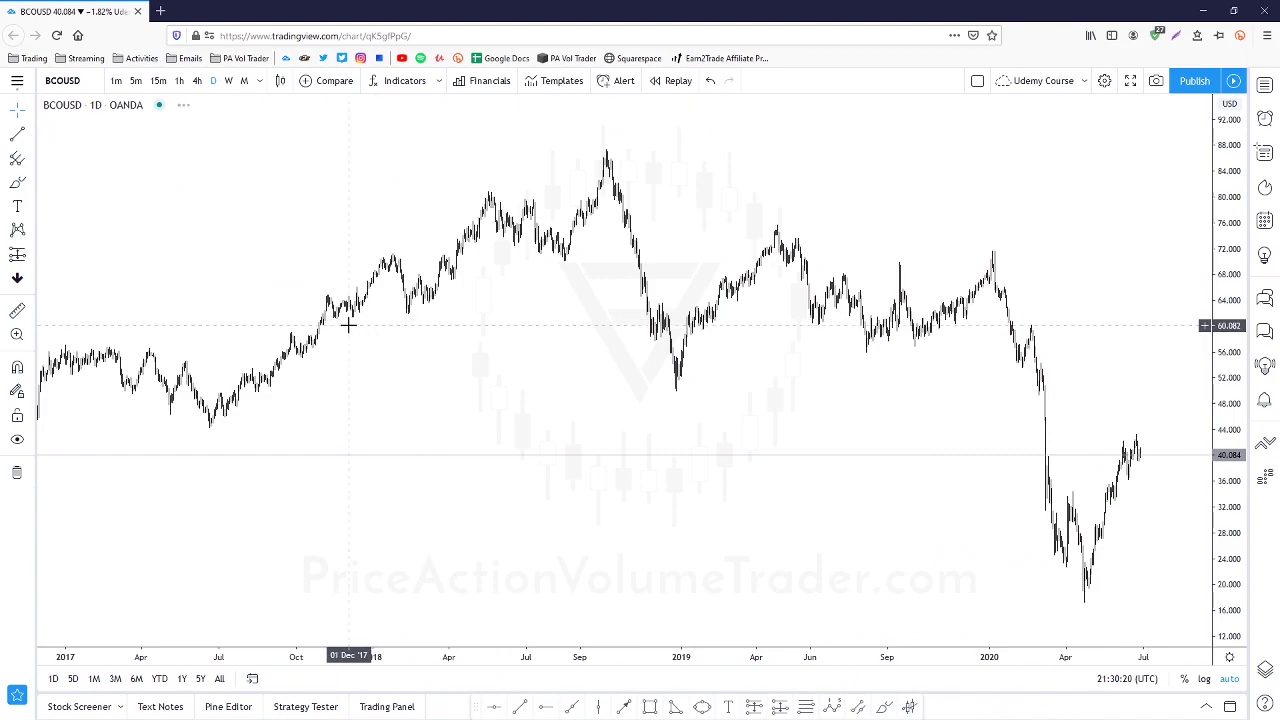
scroll(714, 386, up, 3)
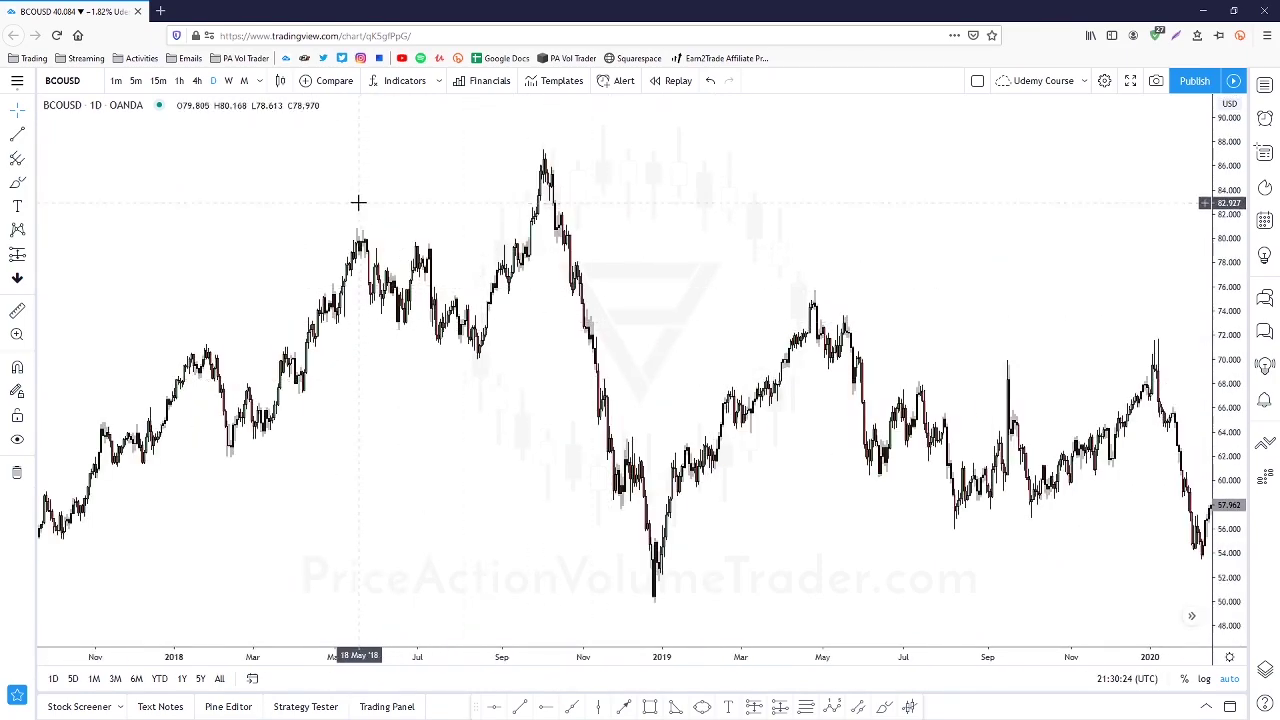
scroll(775, 260, up, 5)
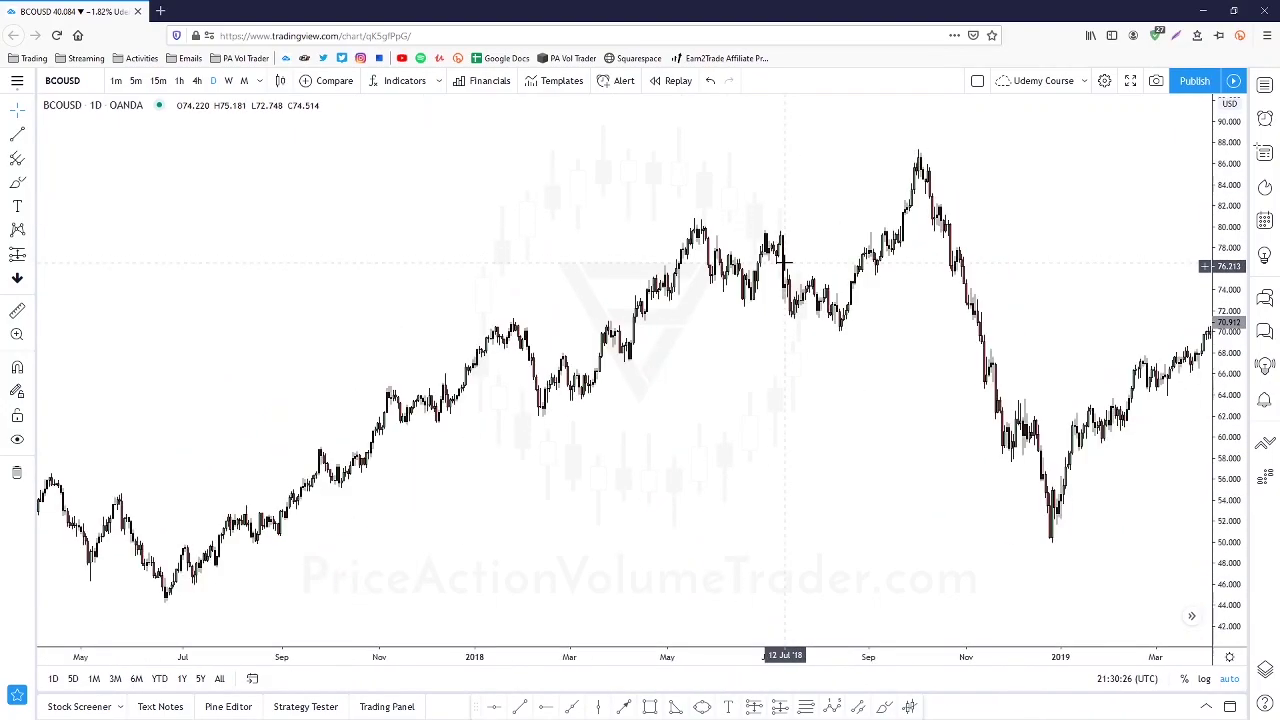
drag(519, 236, 756, 272)
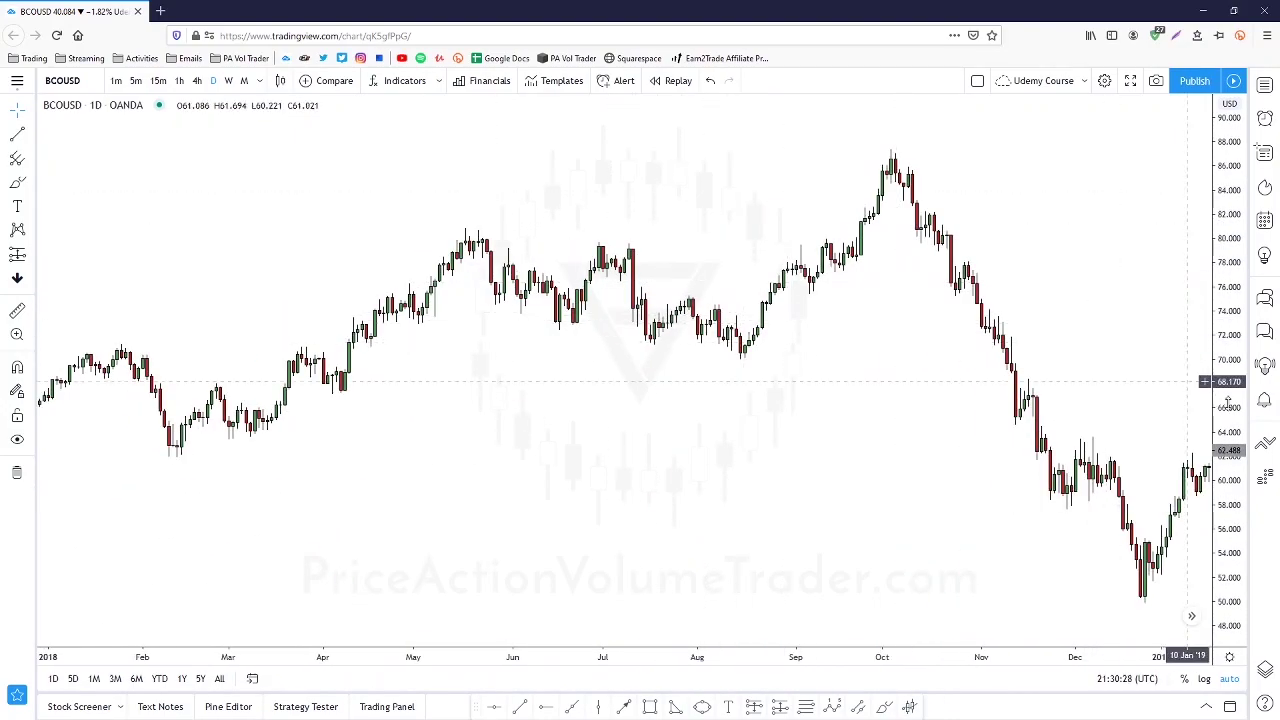
drag(1227, 400, 1225, 363)
drag(1162, 311, 1157, 343)
scroll(1156, 343, up, 3)
drag(263, 209, 540, 267)
drag(1240, 412, 1234, 312)
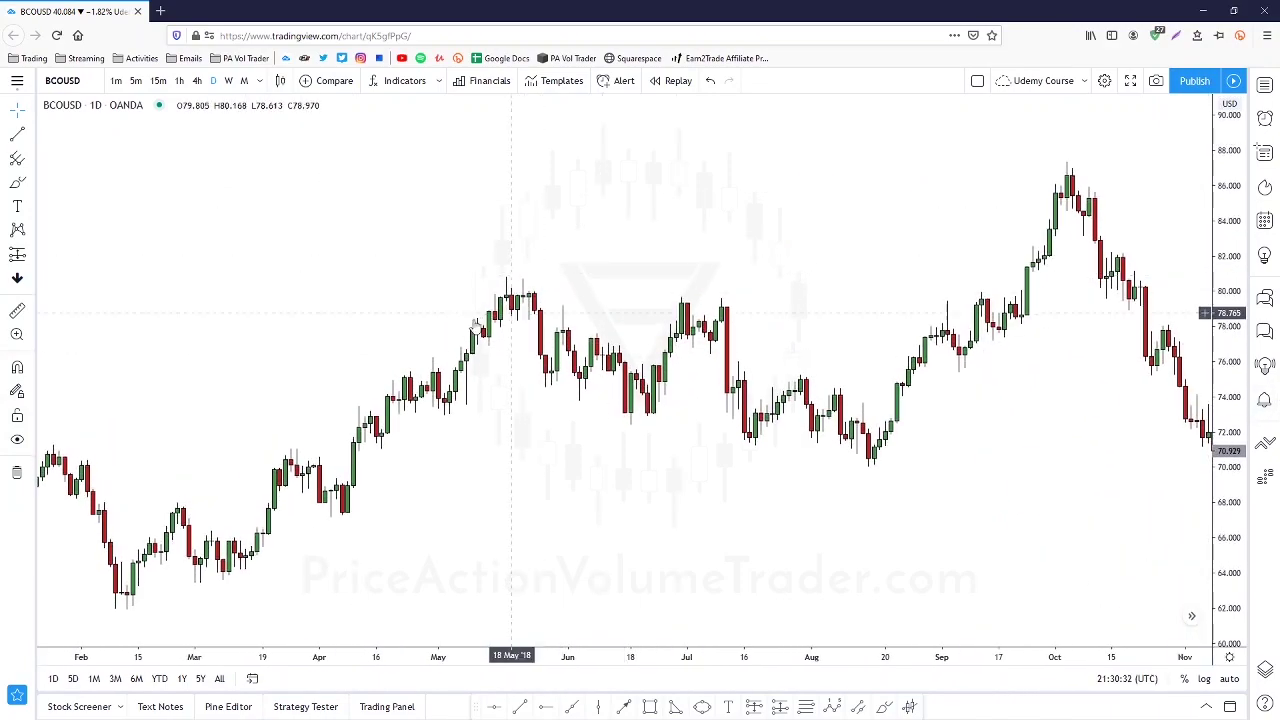
Circle the mid-May 2018 highs near 80.8 with the brush and stretch the price scale around them
click(18, 184)
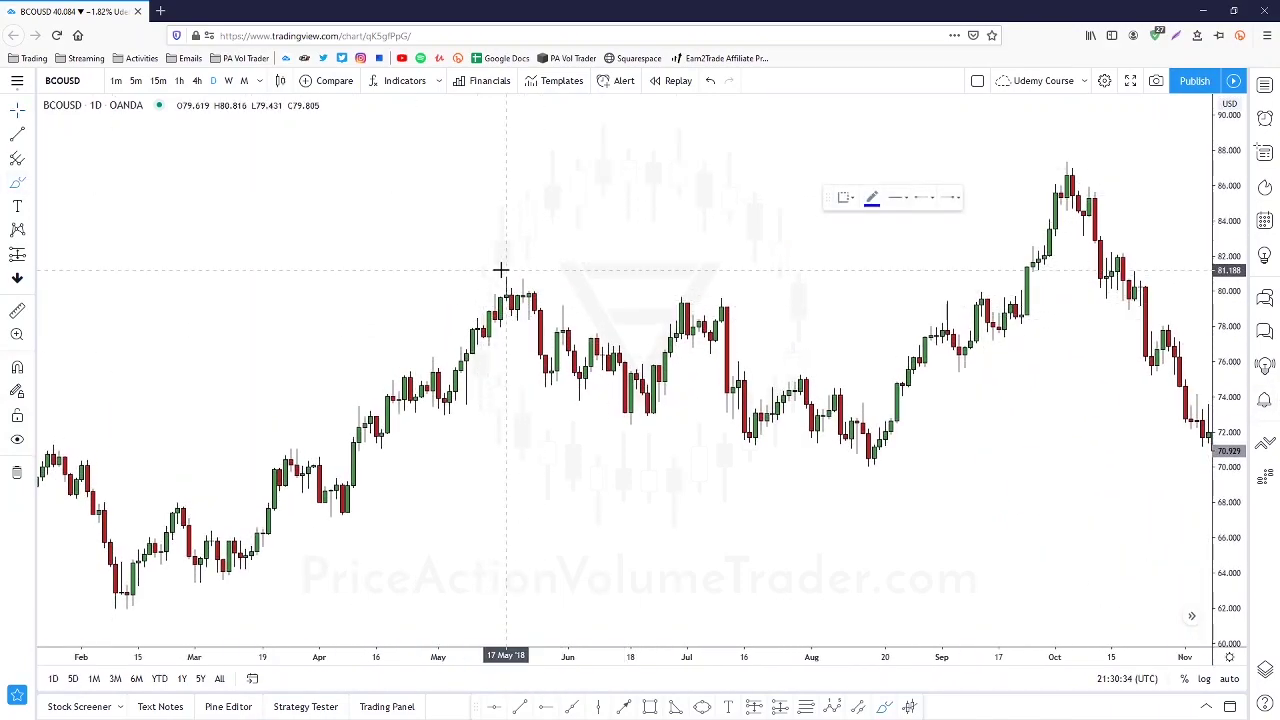
drag(497, 273, 531, 274)
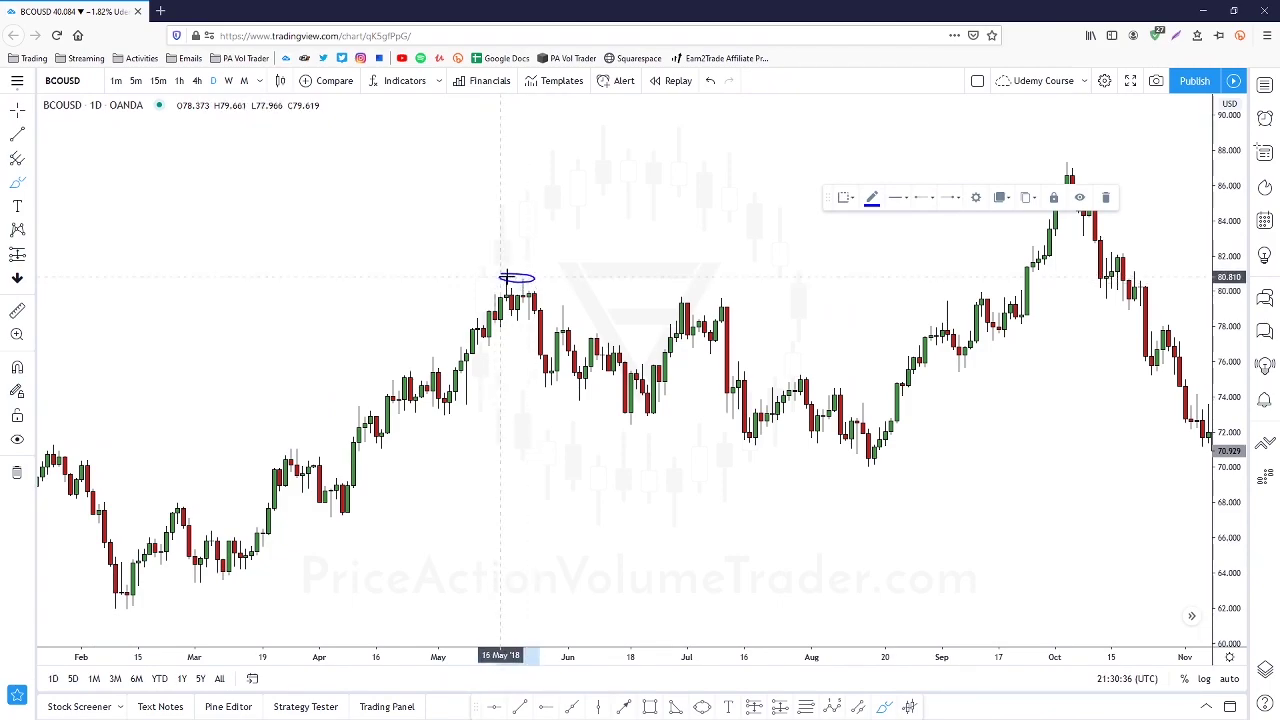
drag(1232, 480, 1232, 215)
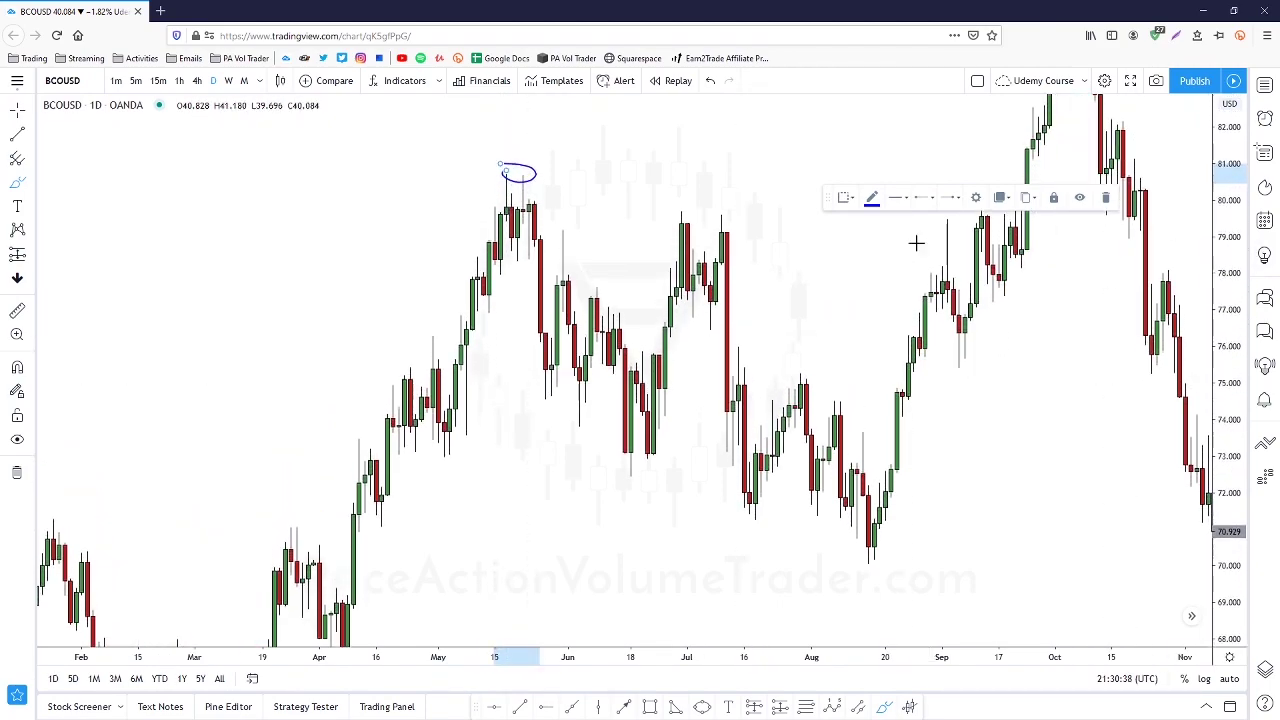
drag(614, 166, 760, 243)
scroll(553, 247, up, 2)
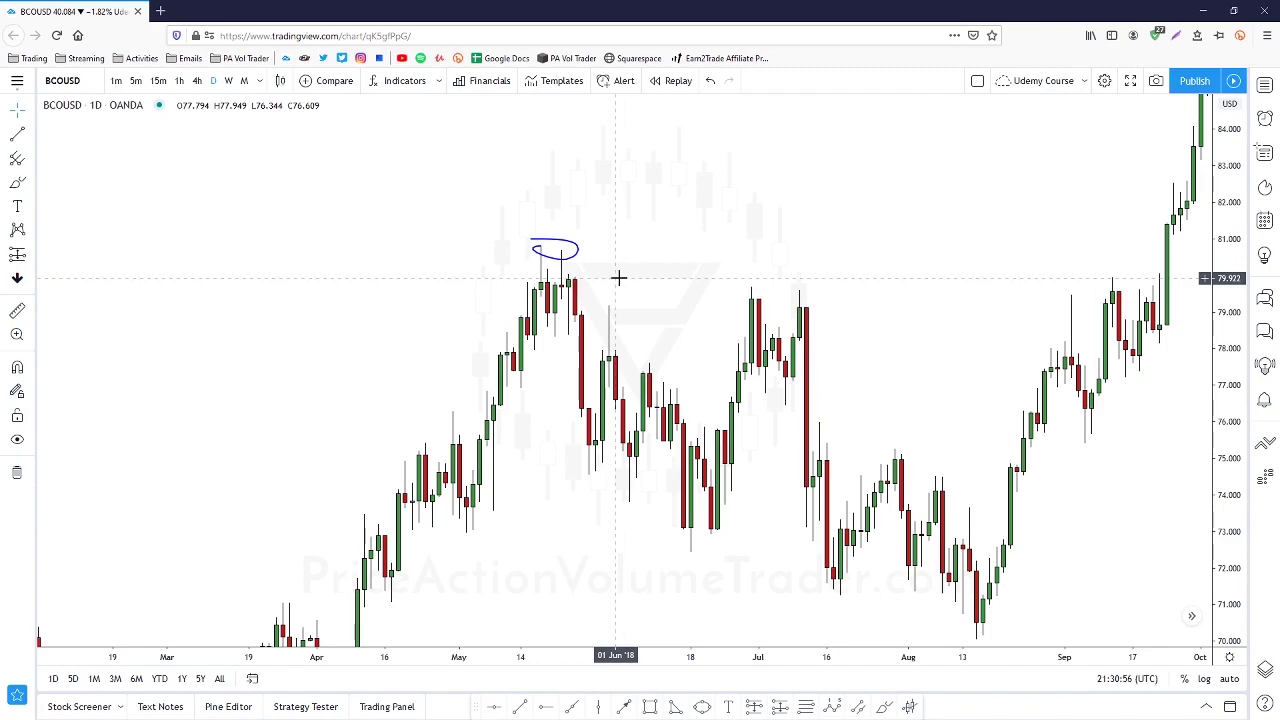
drag(931, 300, 905, 298)
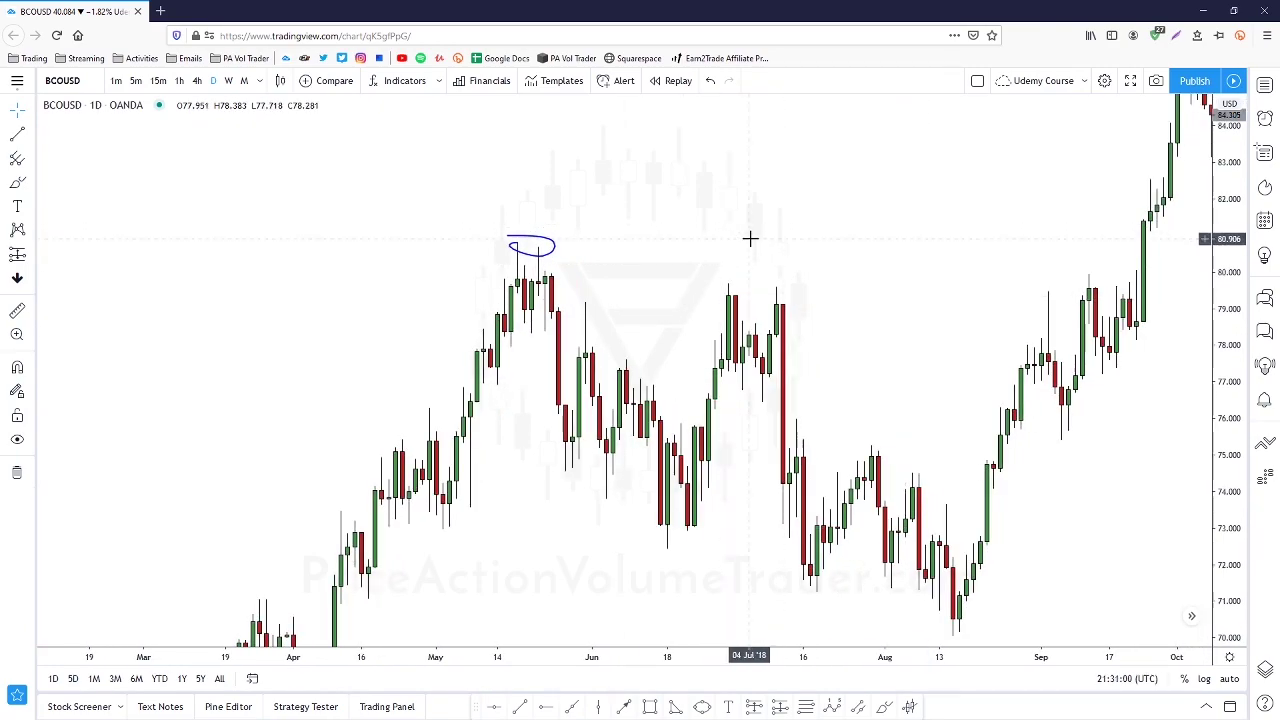
Circle the two early July 2018 highs with the brush and draw a horizontal trend line across them at about 79.7
click(16, 186)
mouse_move(650, 272)
mouse_down()
mouse_move(837, 303)
mouse_move(703, 272)
mouse_up()
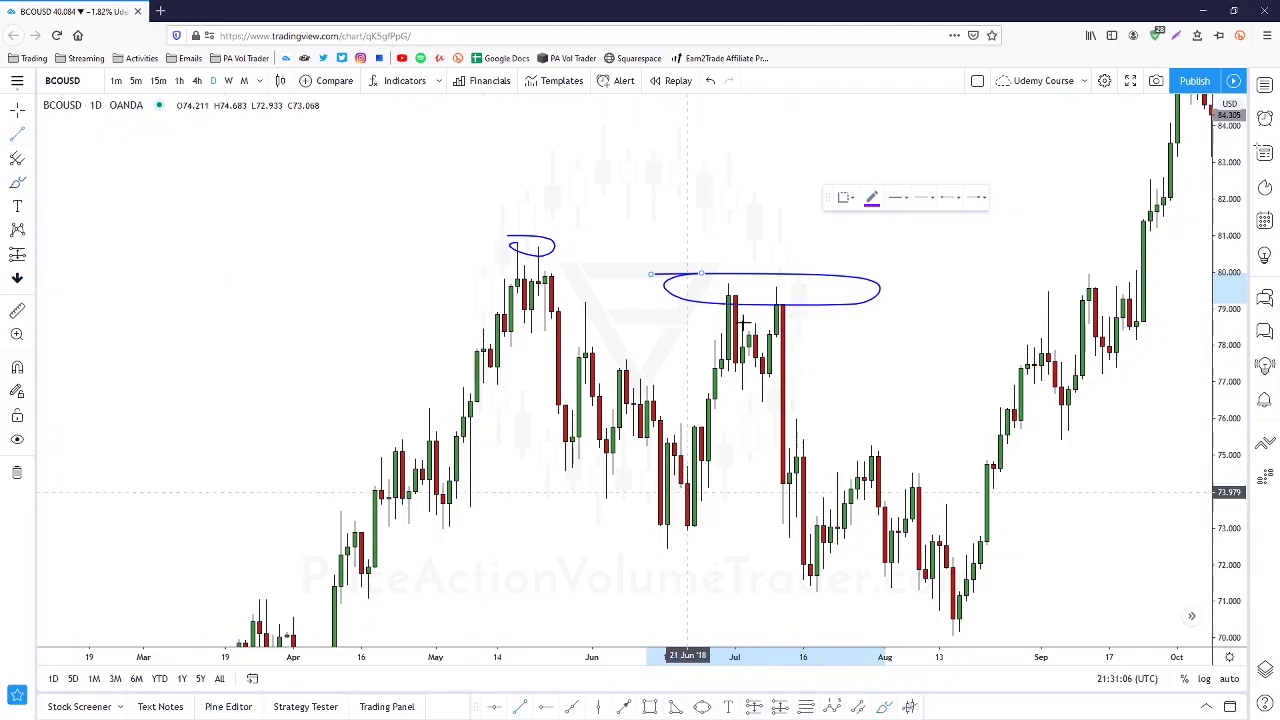
drag(716, 283, 802, 283)
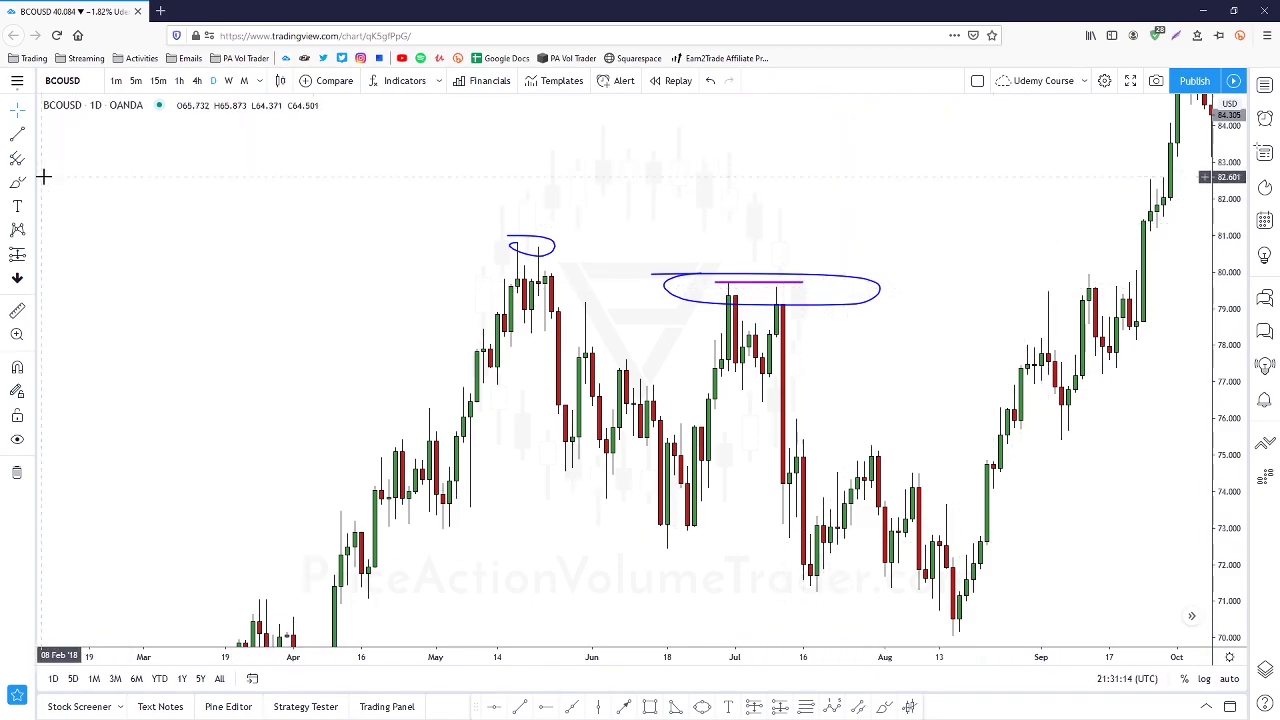
Remove all drawings from the BCOUSD chart and switch the chart to XAUUSD from the watchlist
click(15, 477)
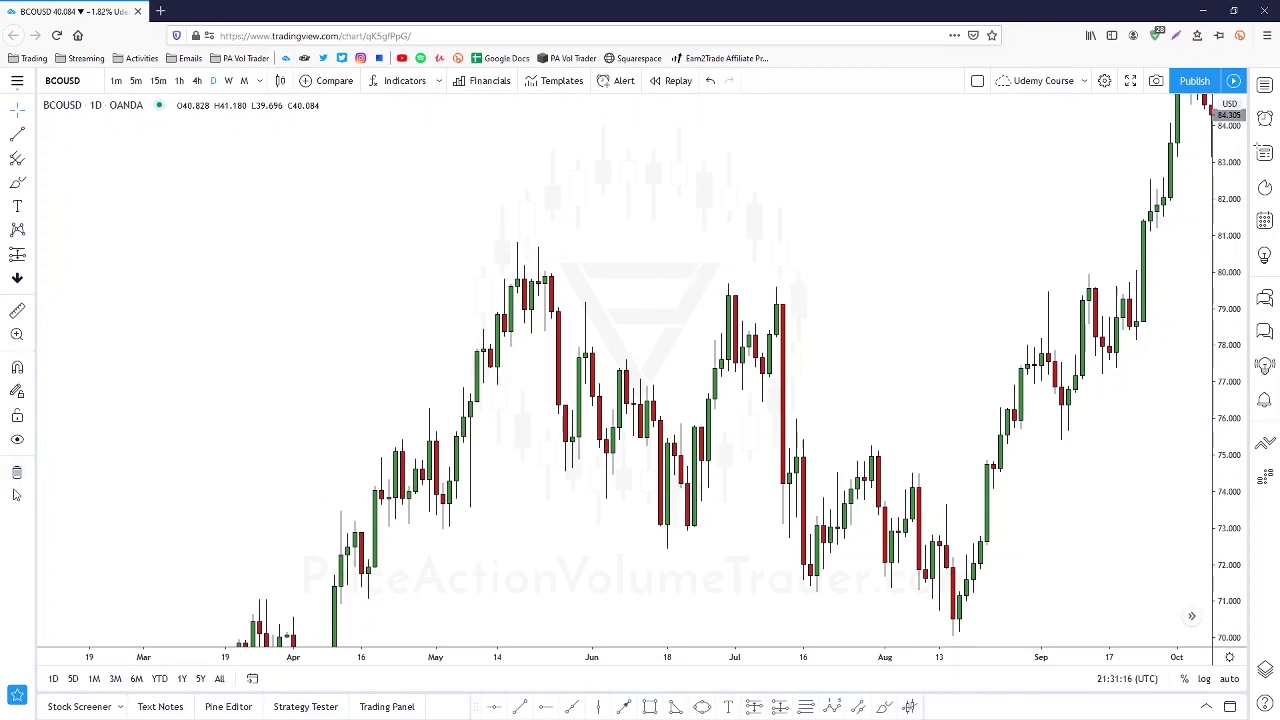
click(1265, 88)
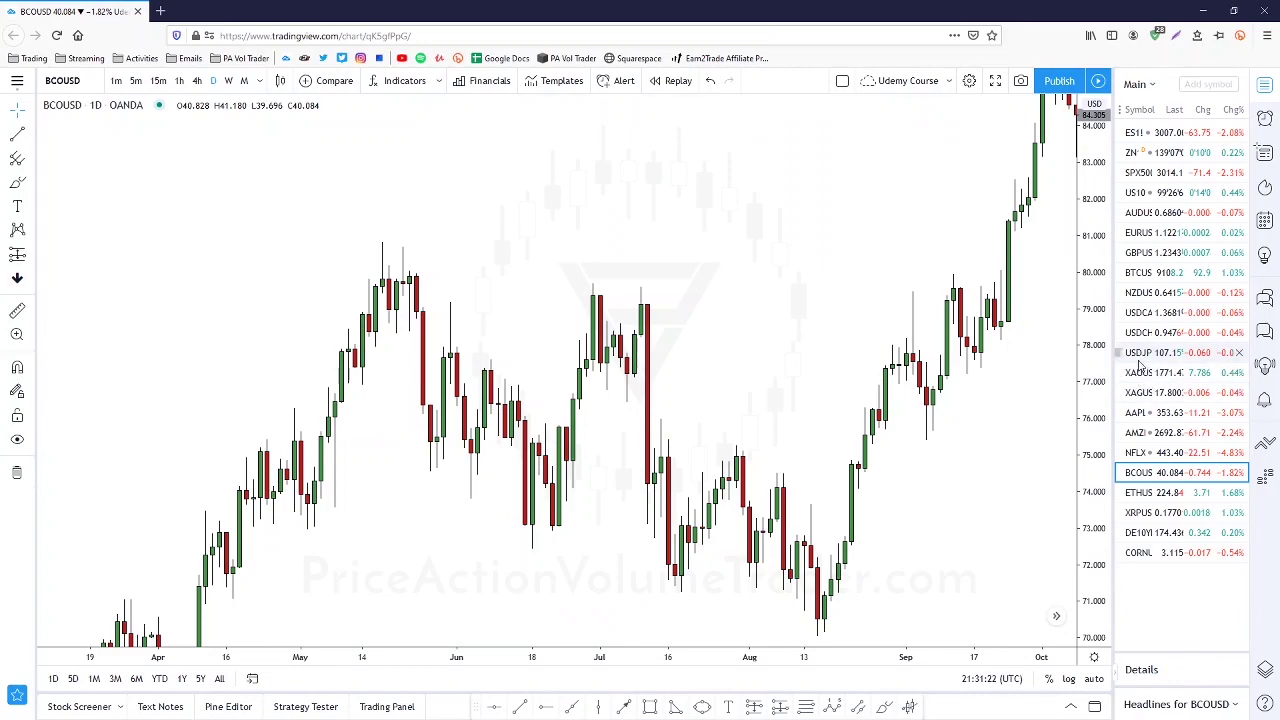
click(1136, 396)
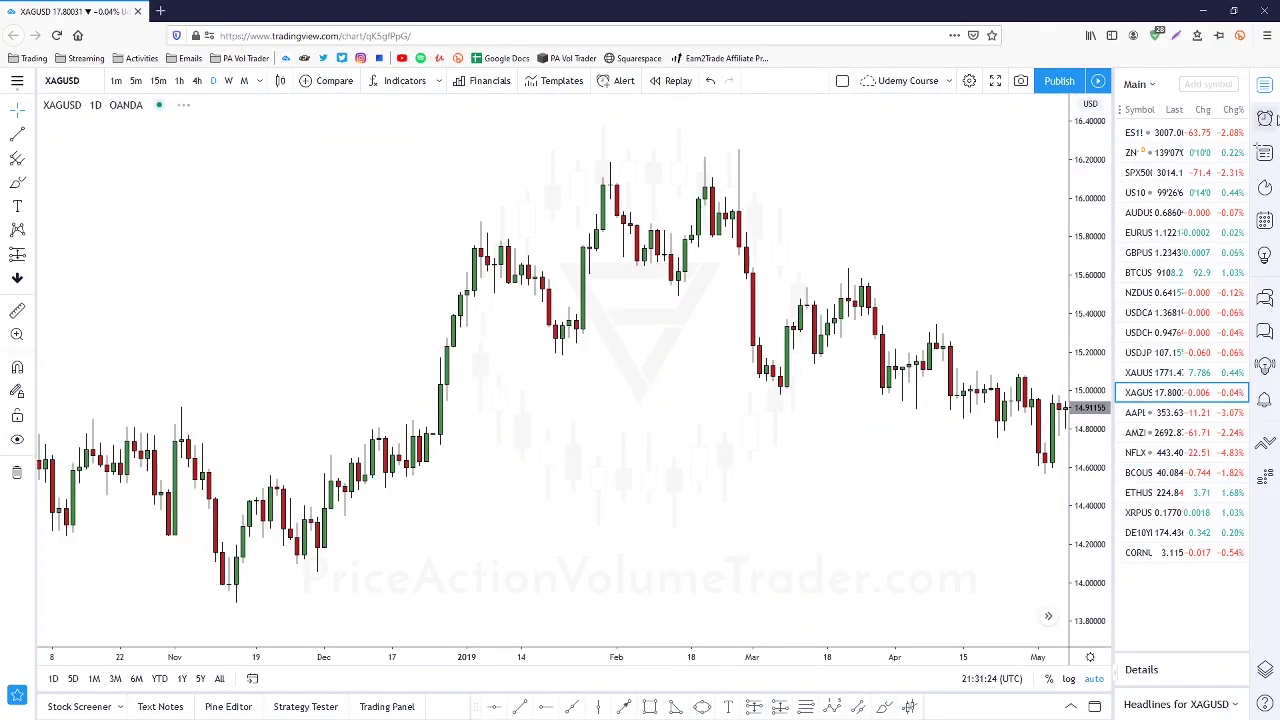
key(Up)
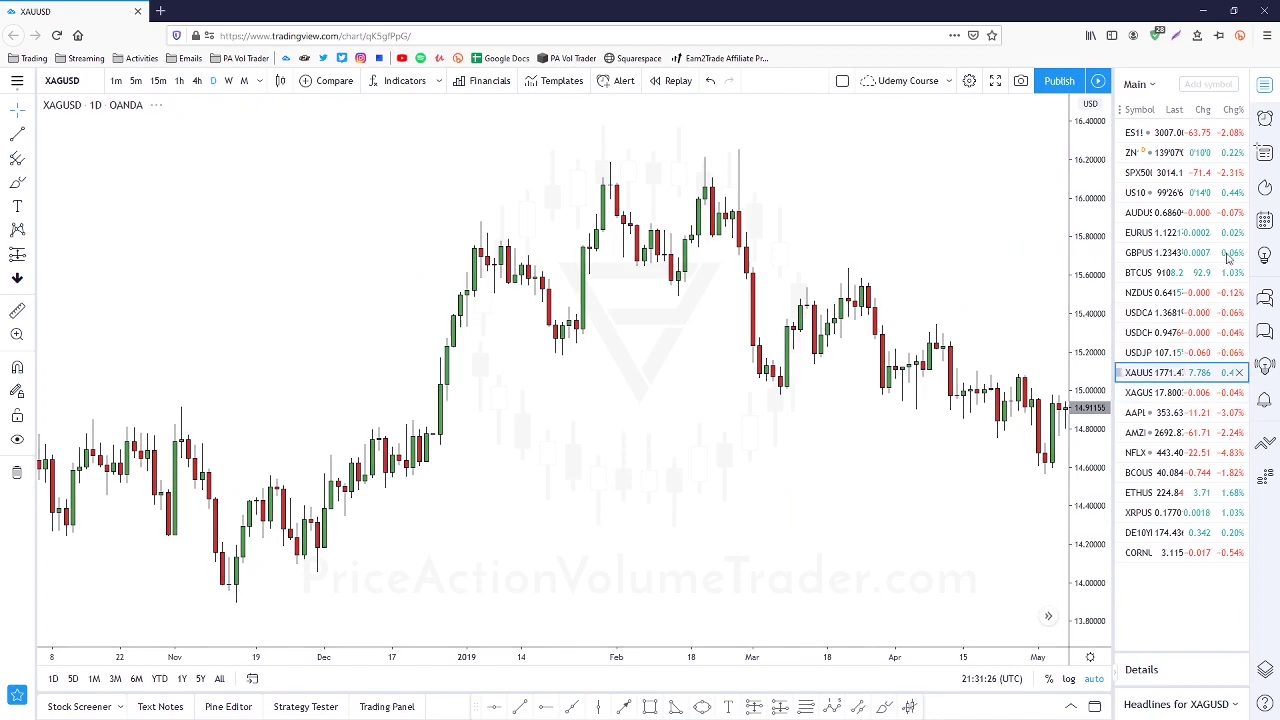
click(1265, 86)
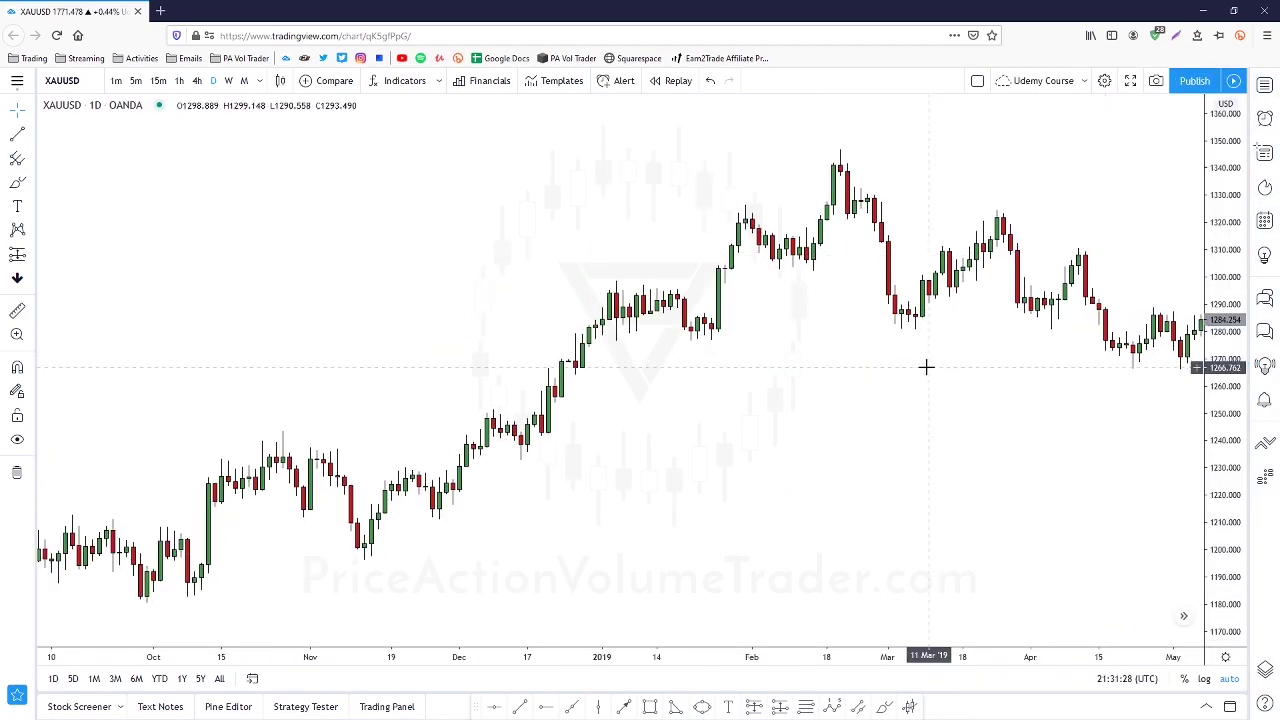
Switch XAUUSD to the 1-hour timeframe and bring the price action from 9 to 19 June 2020 into view
click(180, 81)
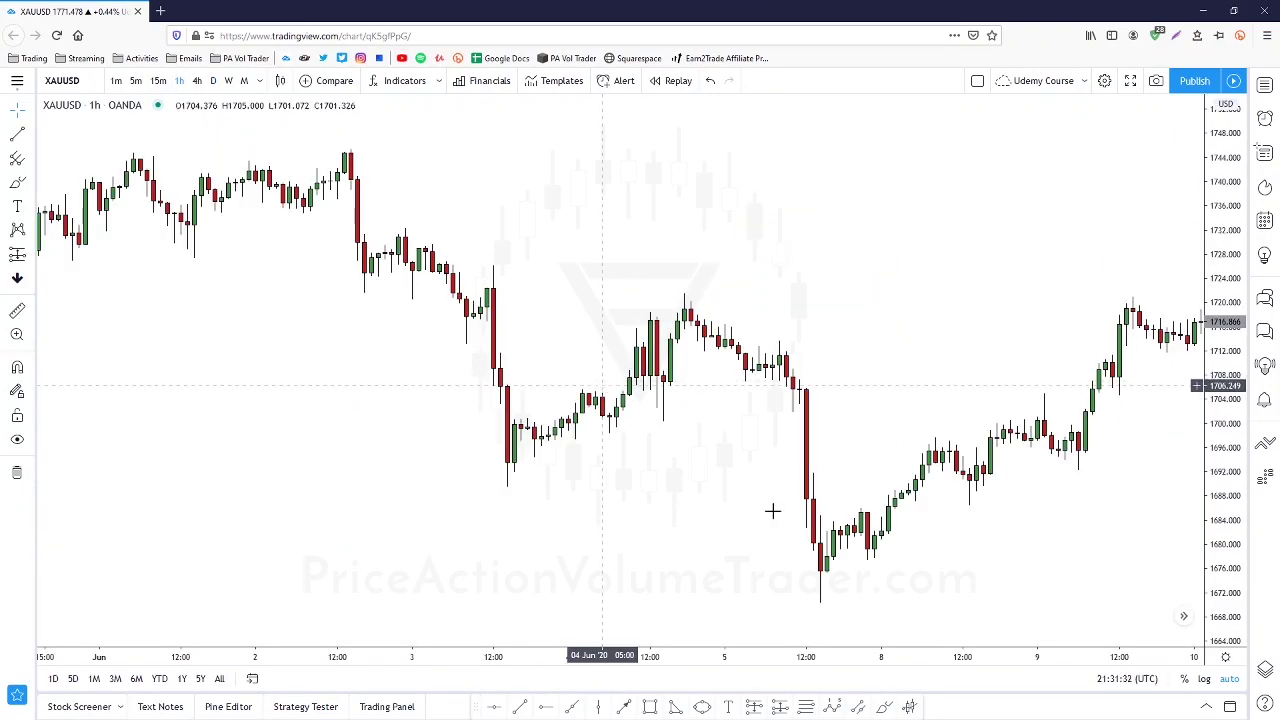
drag(1020, 320, 820, 321)
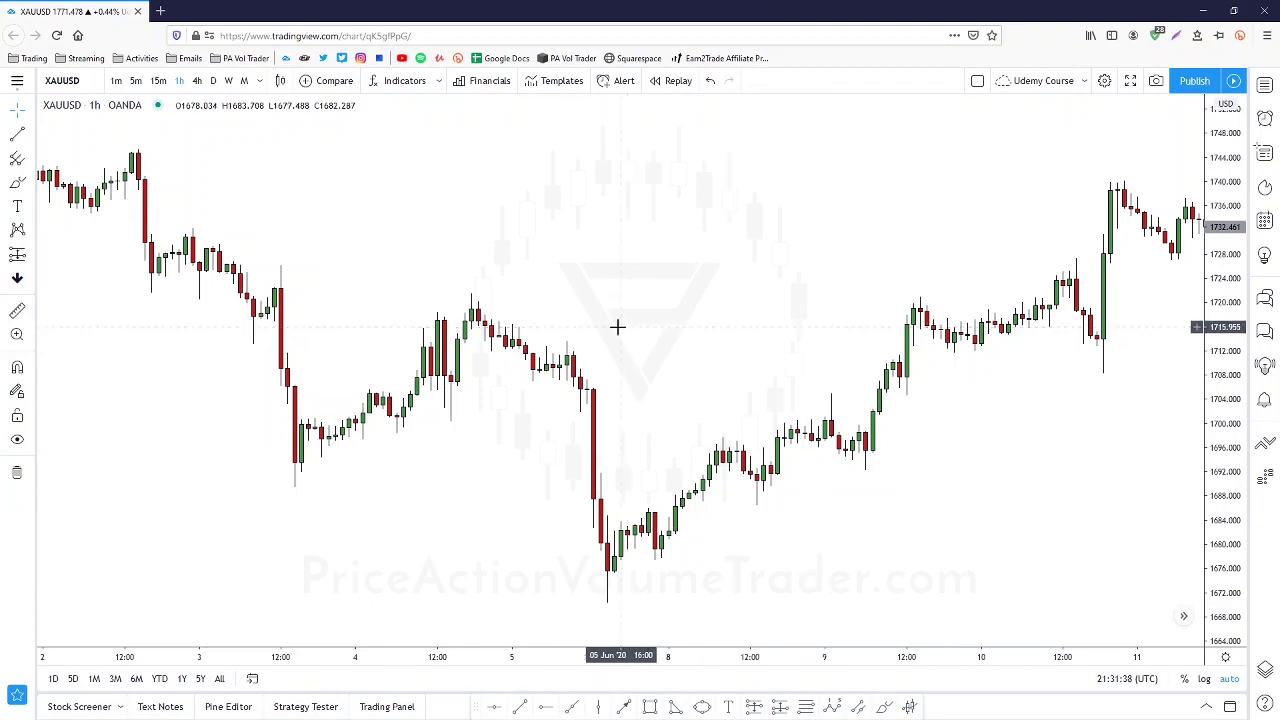
scroll(618, 335, down, 2)
scroll(618, 335, up, 2)
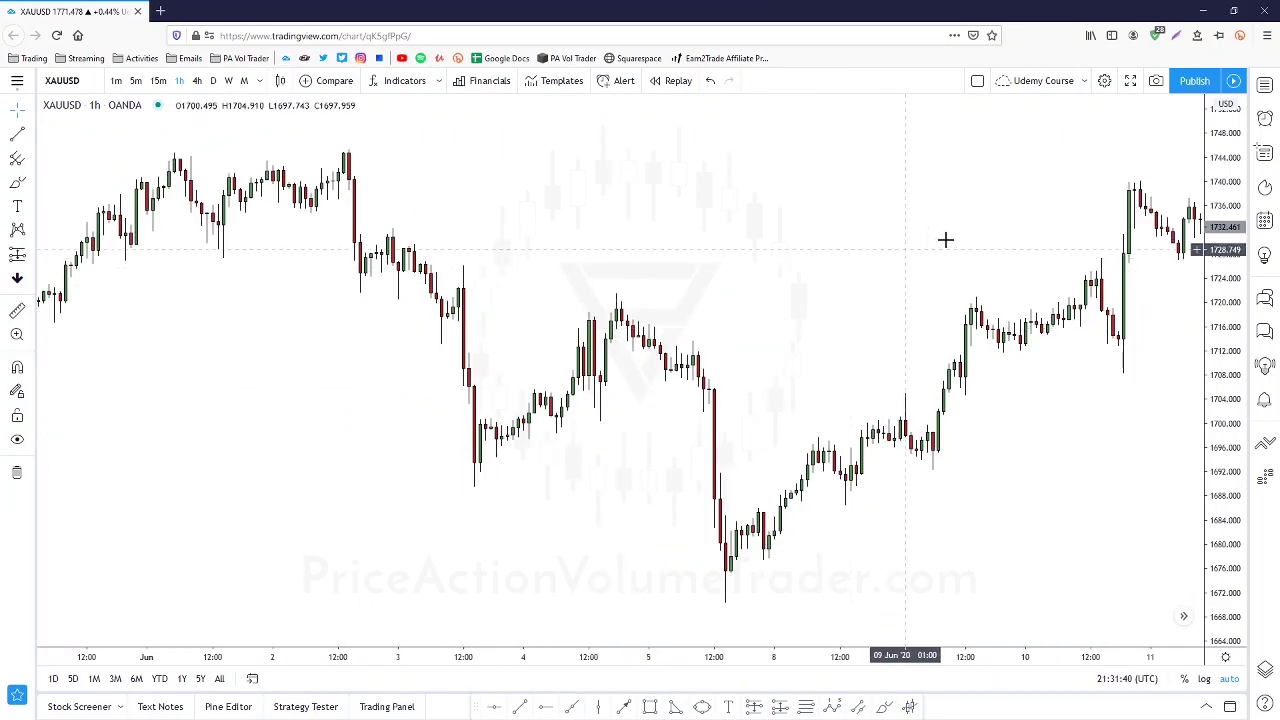
drag(980, 206, 393, 286)
drag(1119, 273, 655, 298)
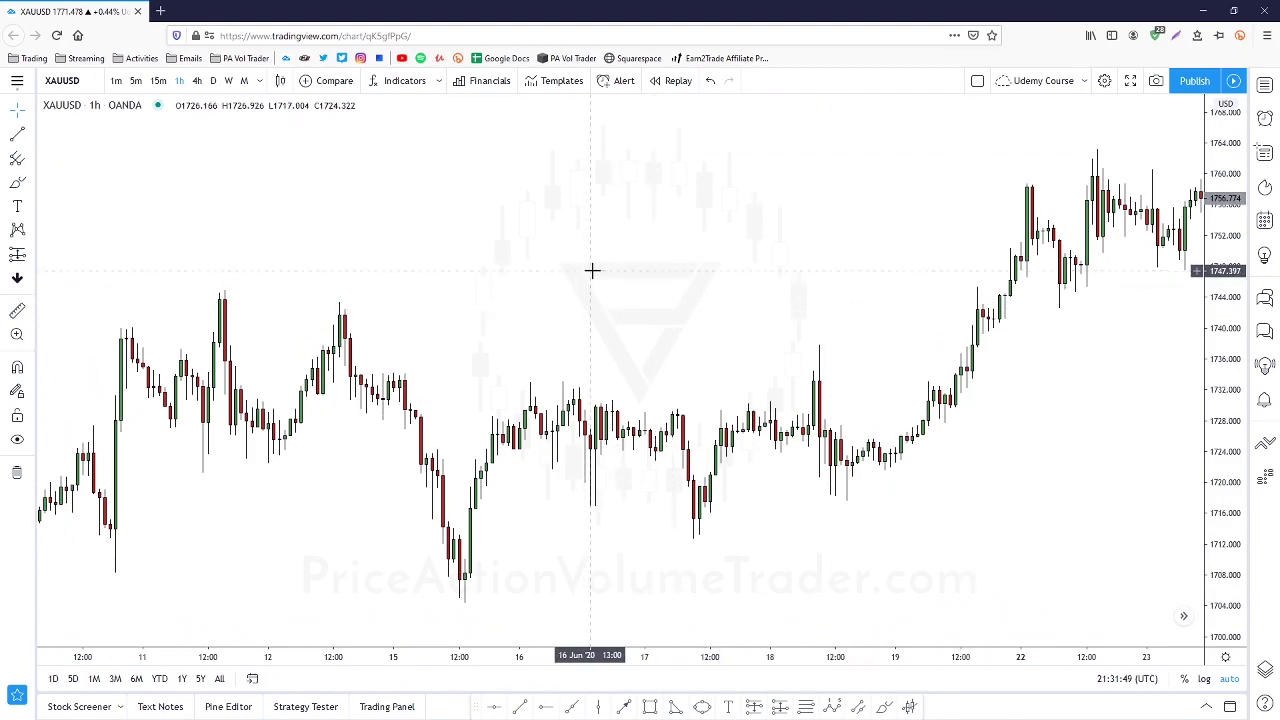
drag(596, 270, 866, 223)
drag(1245, 505, 1244, 545)
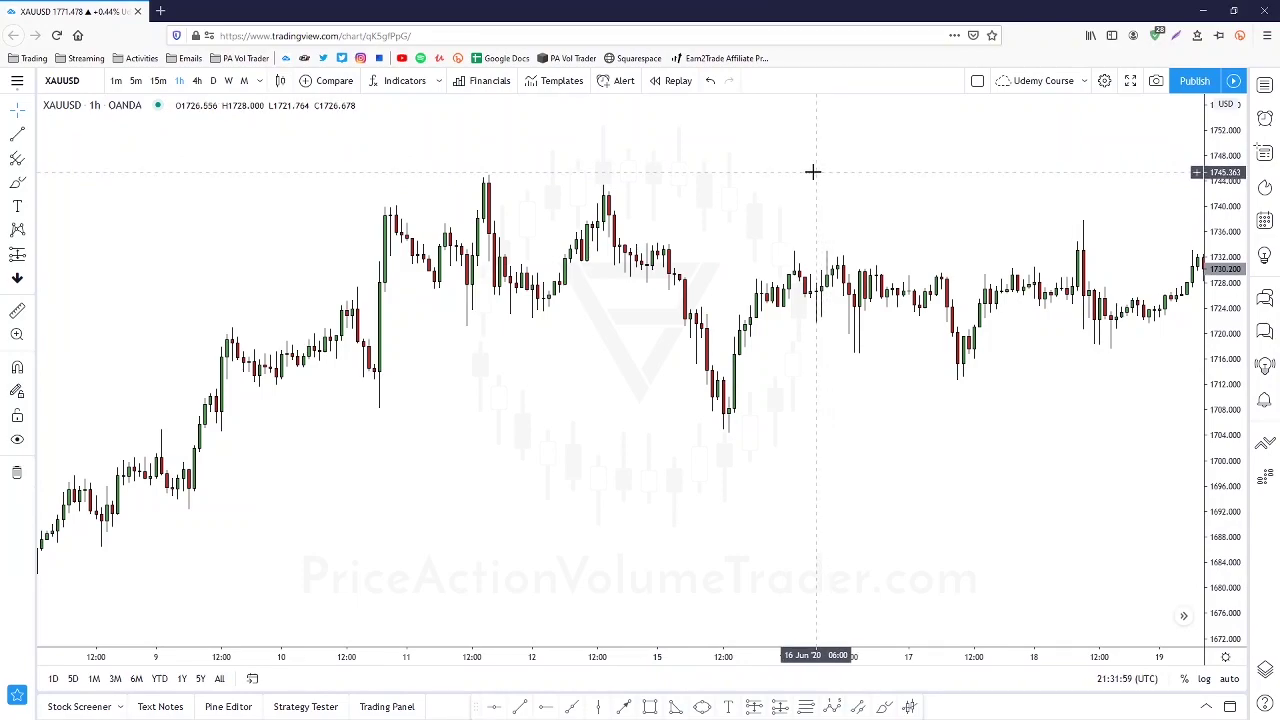
drag(808, 171, 740, 209)
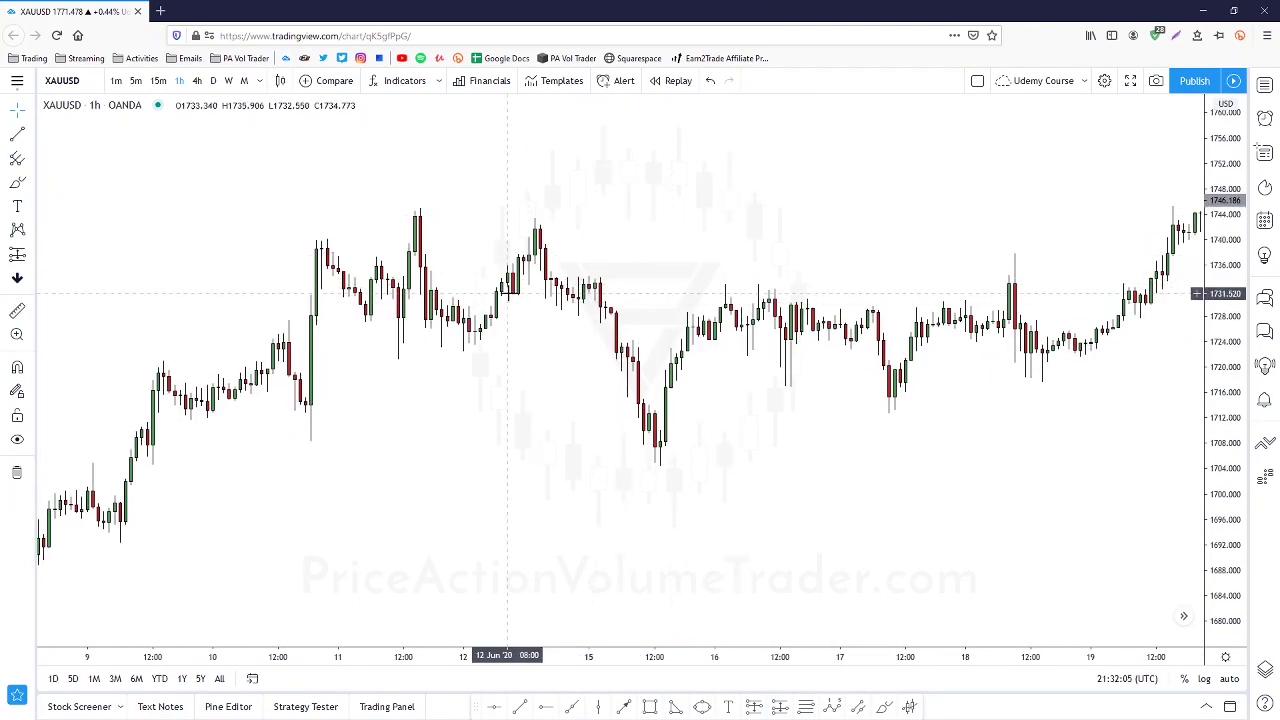
Circle the 10 and 11 June highs and the 16 and 18 June lows on the hourly chart with the brush
click(17, 182)
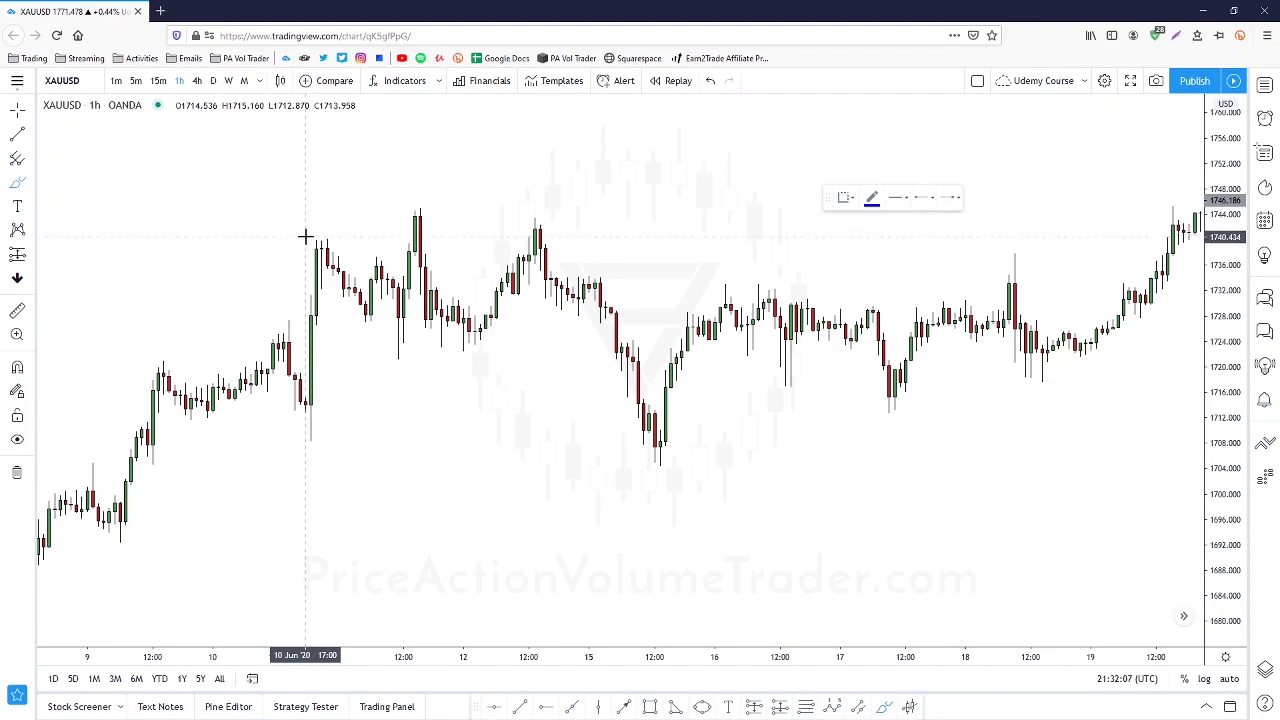
mouse_move(305, 237)
mouse_down()
mouse_move(351, 237)
mouse_move(297, 229)
mouse_move(339, 226)
mouse_up()
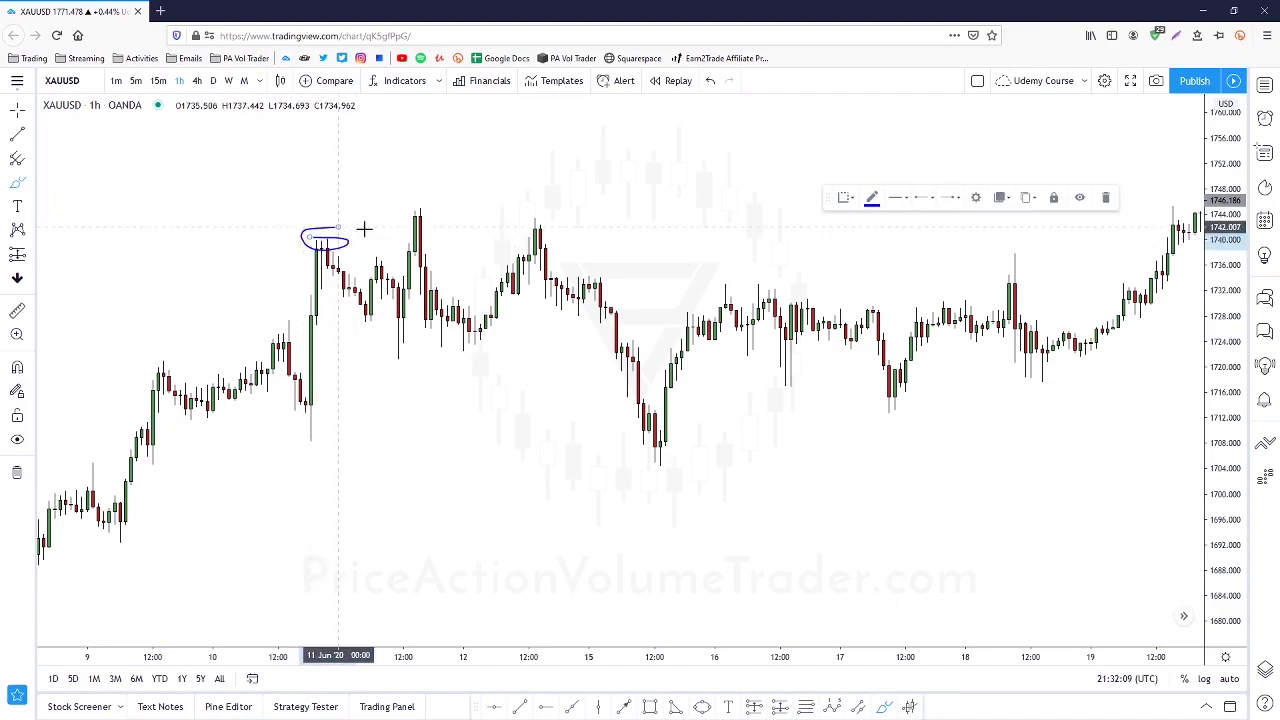
mouse_move(420, 206)
mouse_down()
mouse_move(391, 214)
mouse_move(420, 205)
mouse_up()
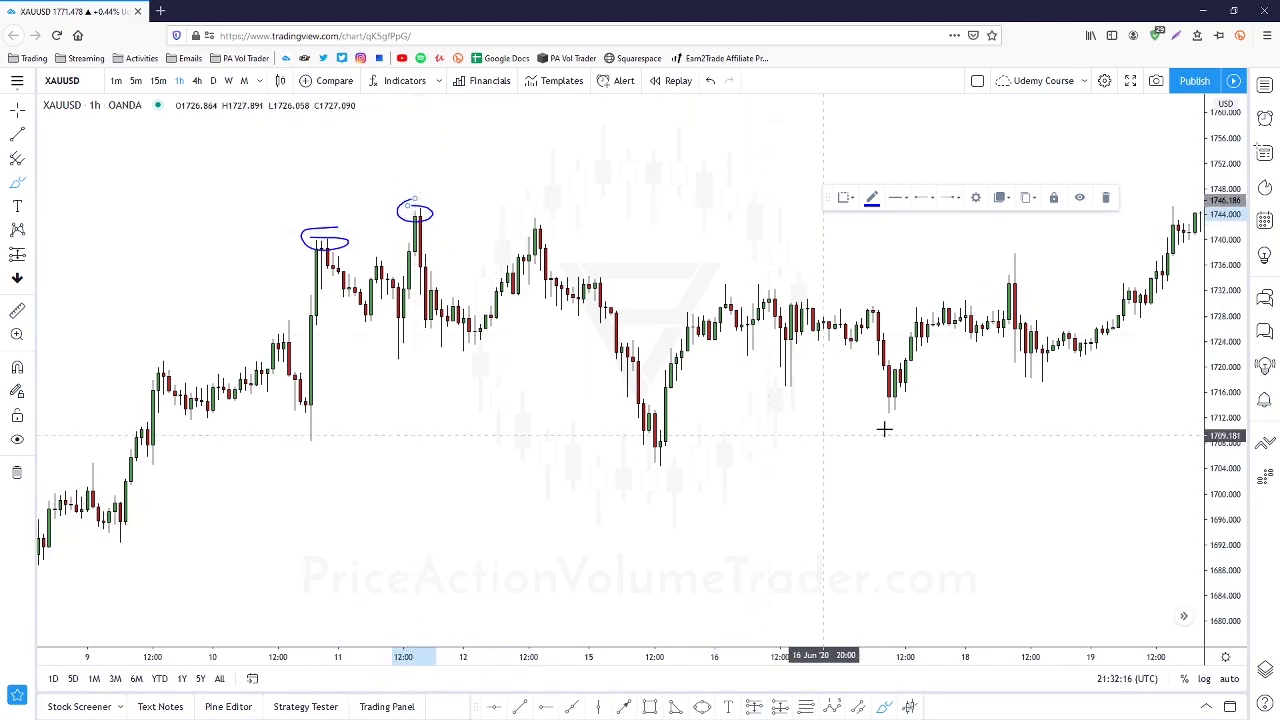
mouse_move(811, 381)
mouse_down()
mouse_move(777, 391)
mouse_move(808, 381)
mouse_up()
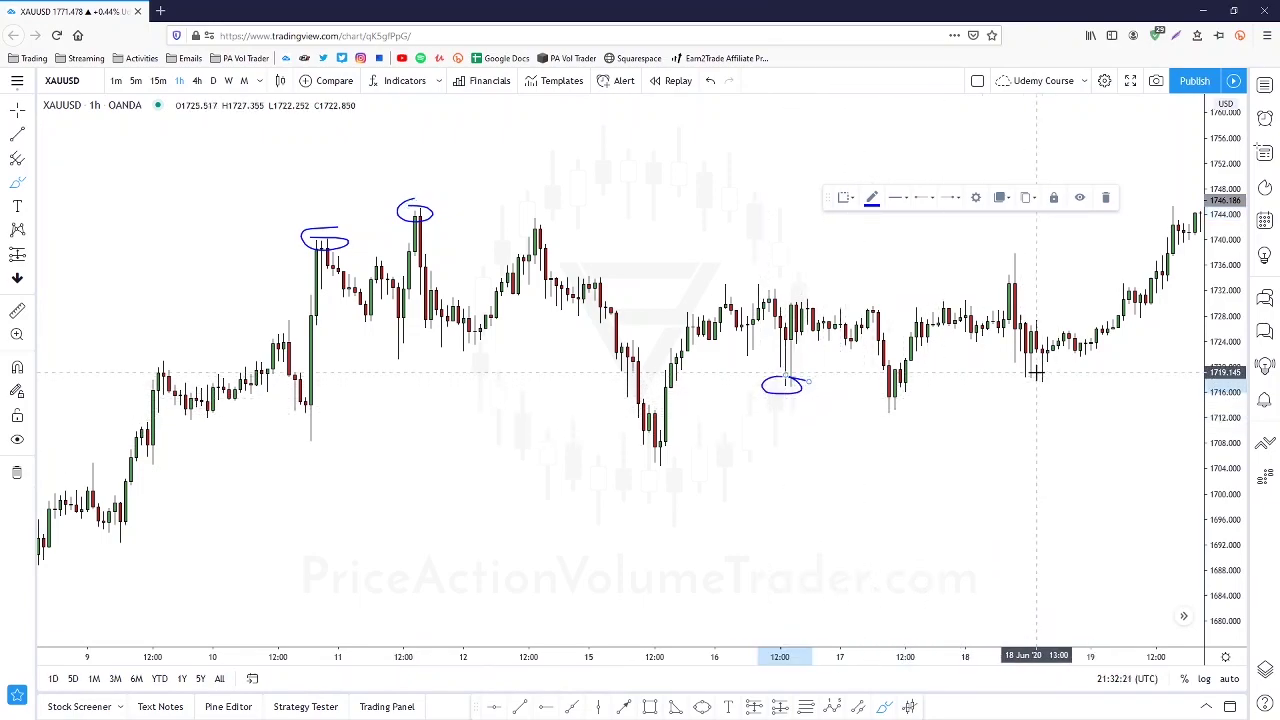
drag(1039, 372, 1020, 364)
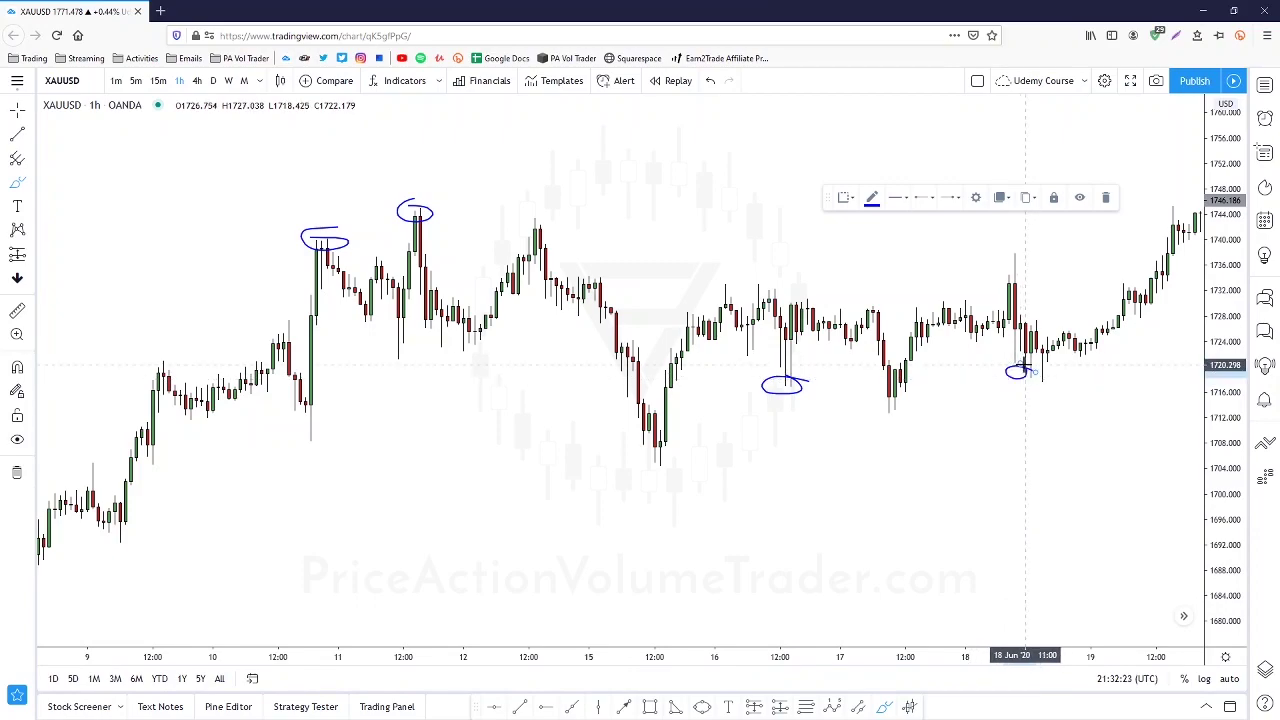
Draw a horizontal trend line at about 1733 across the 16 June highs
scroll(834, 296, up, 3)
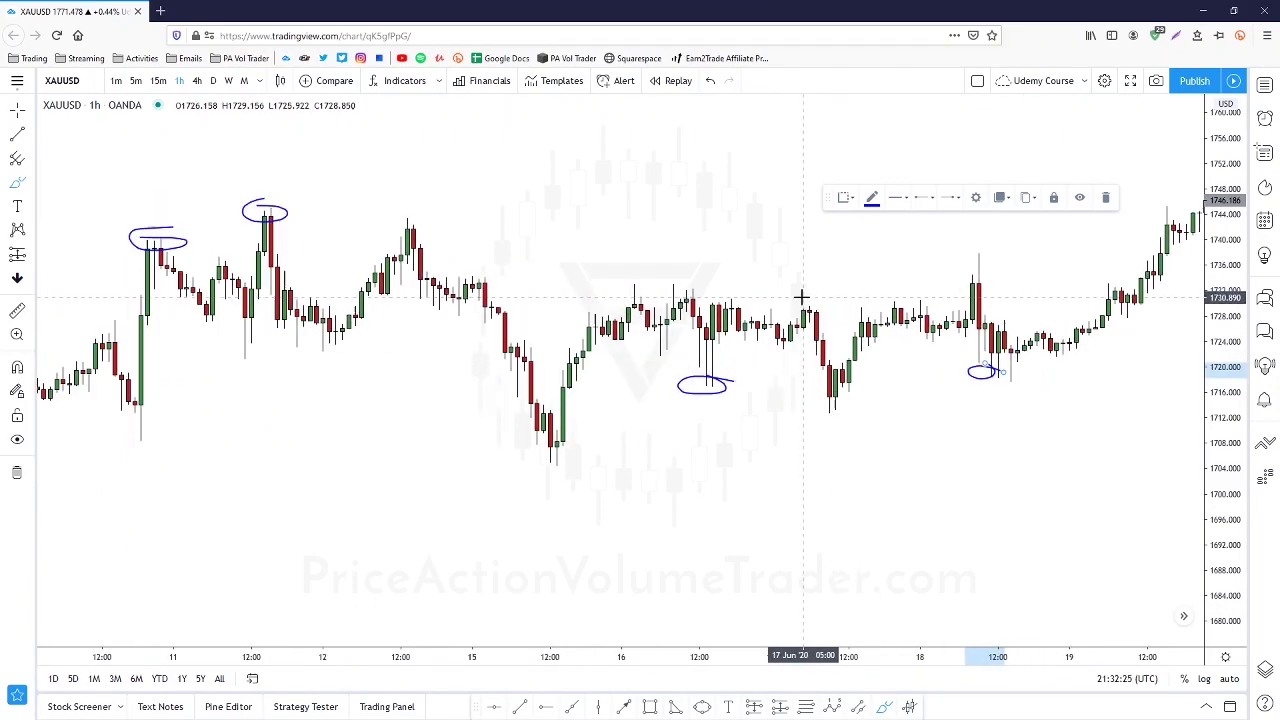
click(18, 137)
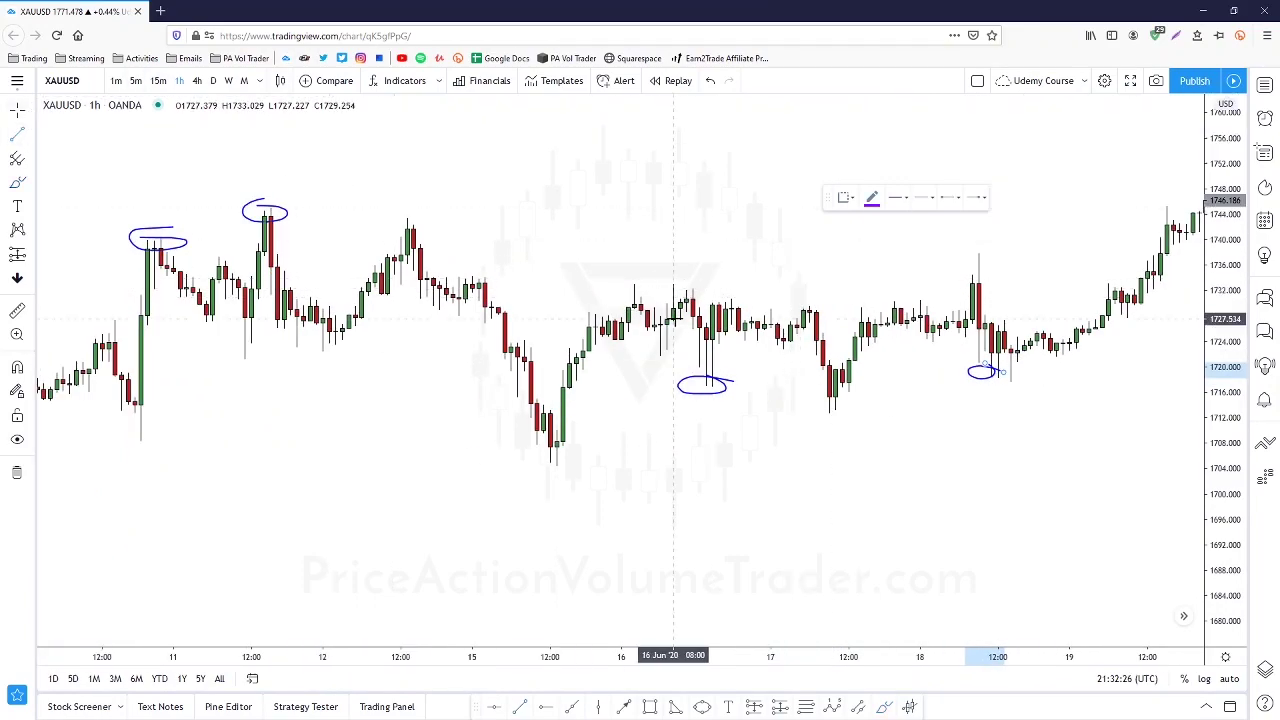
click(621, 284)
click(718, 283)
click(715, 227)
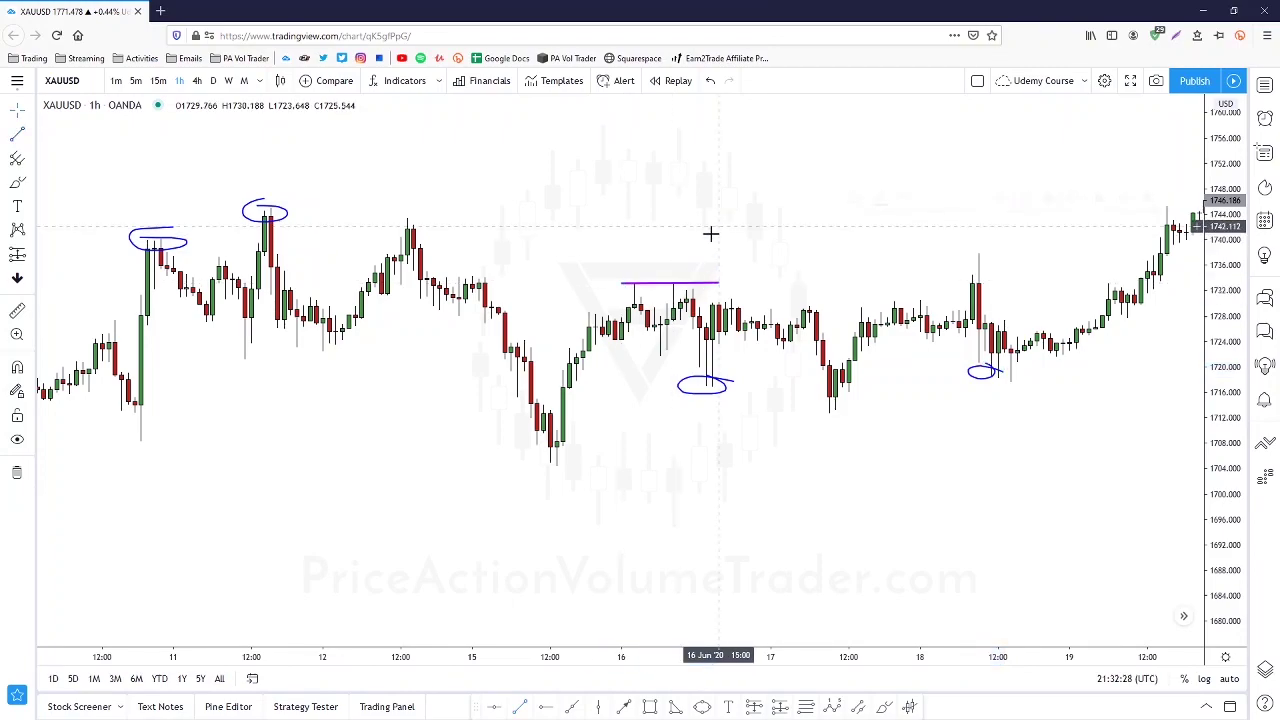
scroll(937, 378, down, 1)
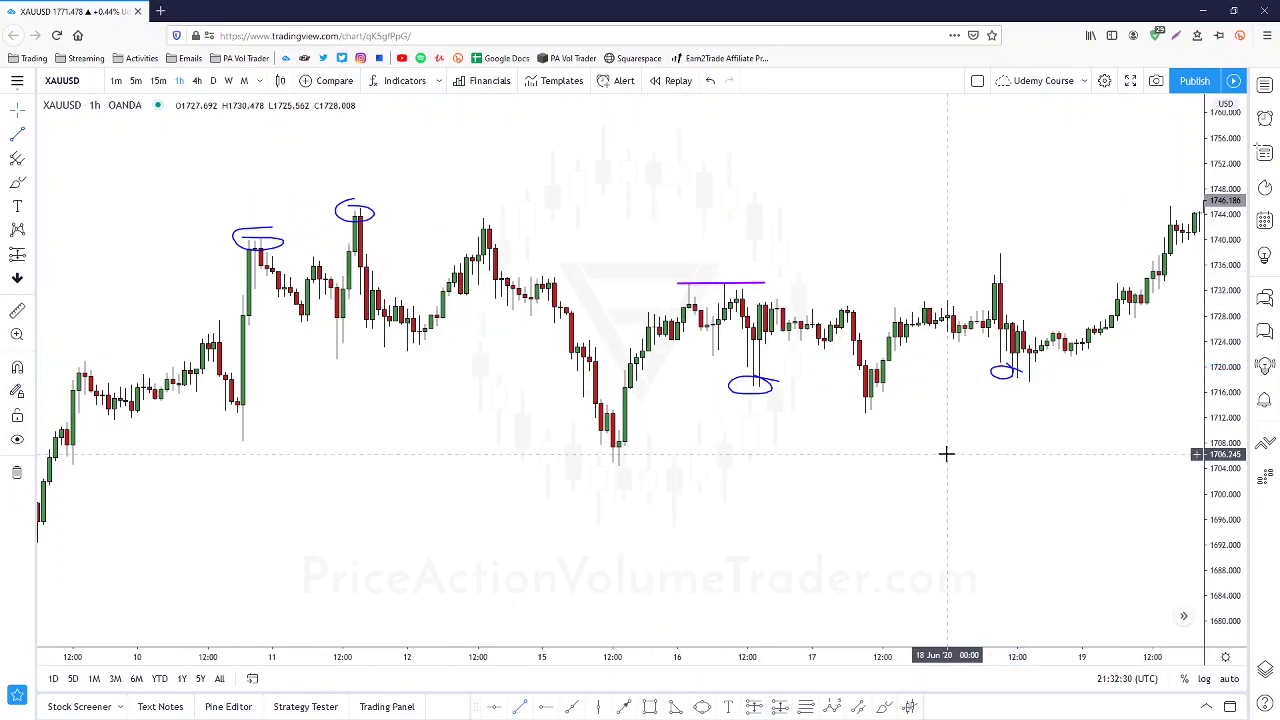
scroll(959, 454, down, 1)
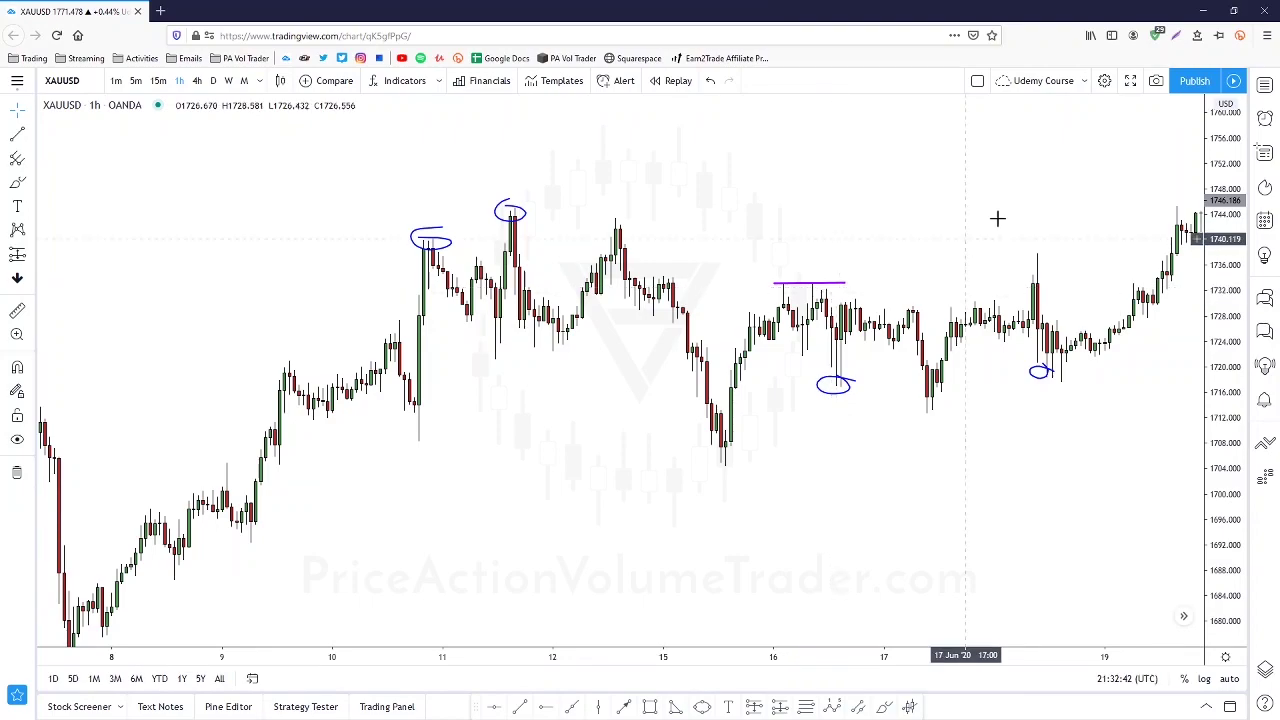
Remove all drawings from the XAUUSD chart and switch the chart to NFLX from the watchlist
click(16, 472)
click(1265, 86)
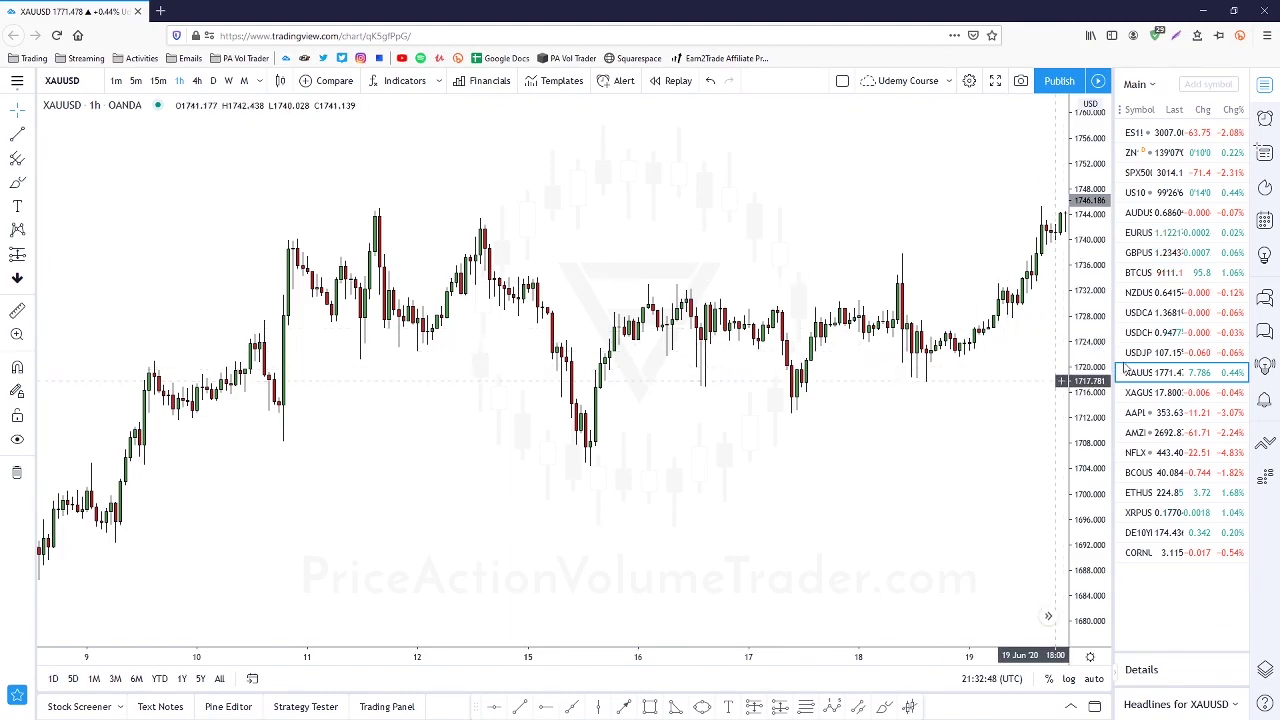
click(1142, 454)
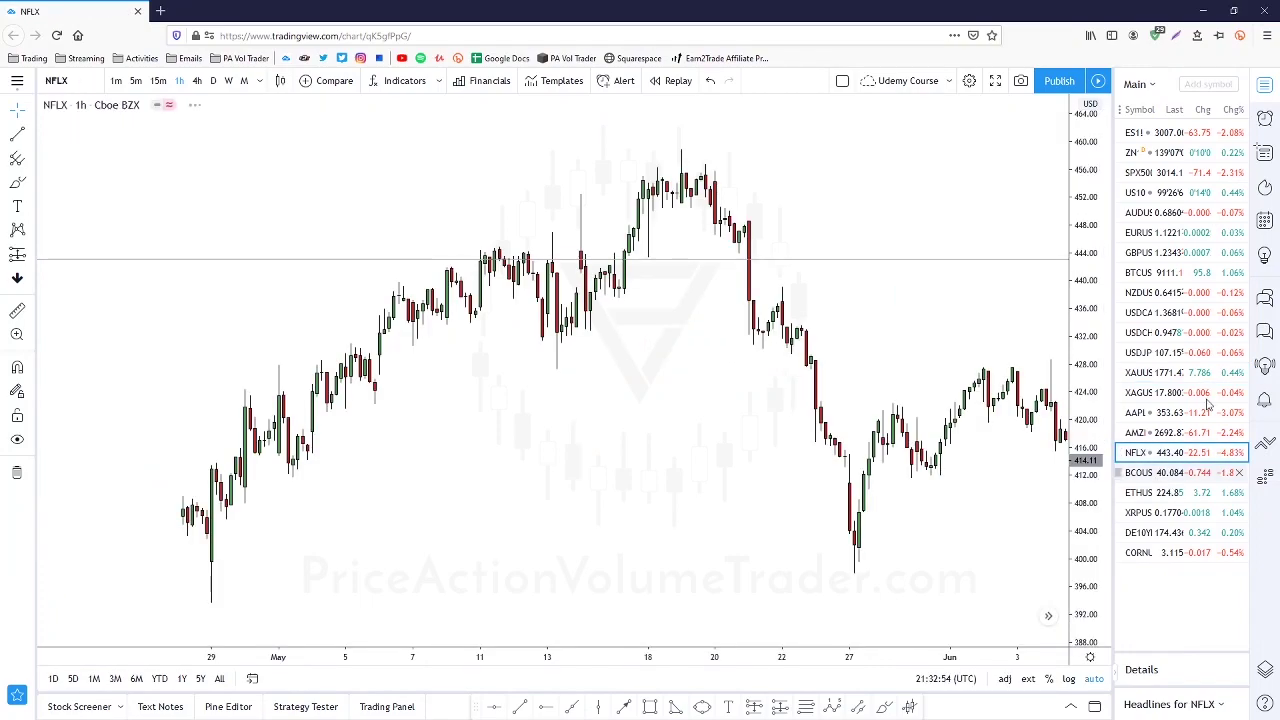
click(1265, 86)
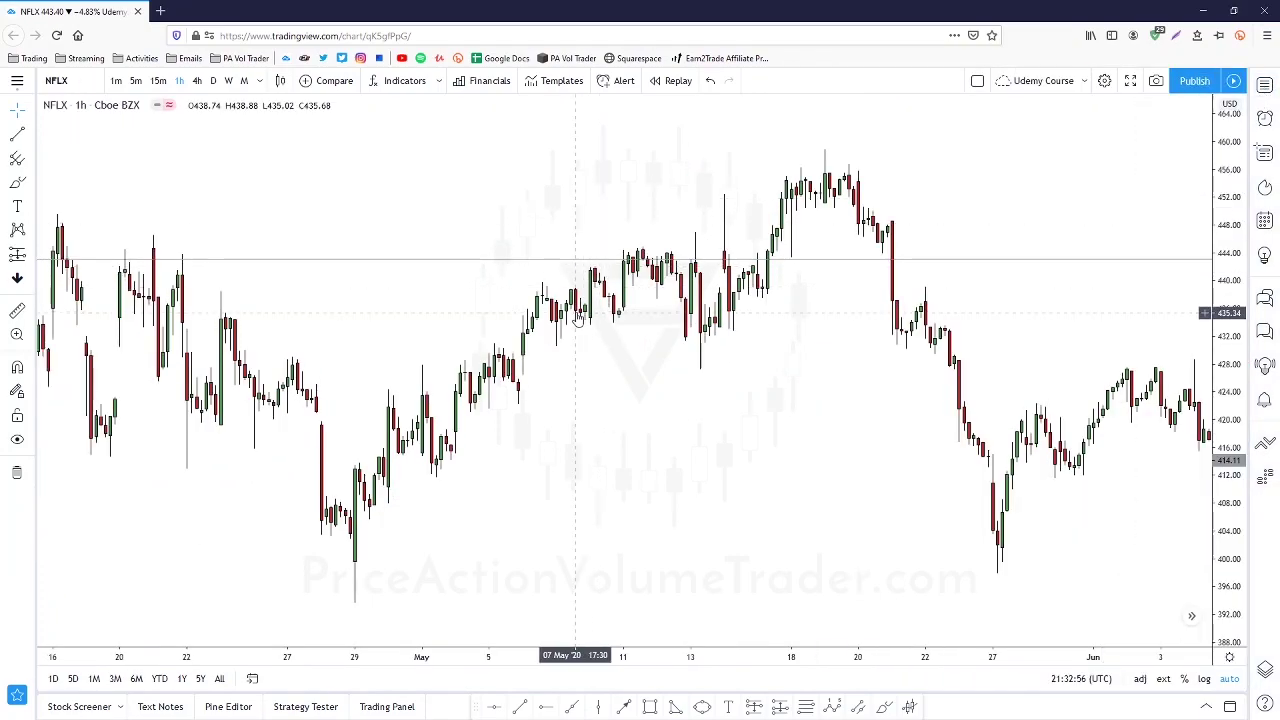
Switch NFLX to the weekly timeframe and bring the price action from 2018 to mid-2020 into view
click(228, 80)
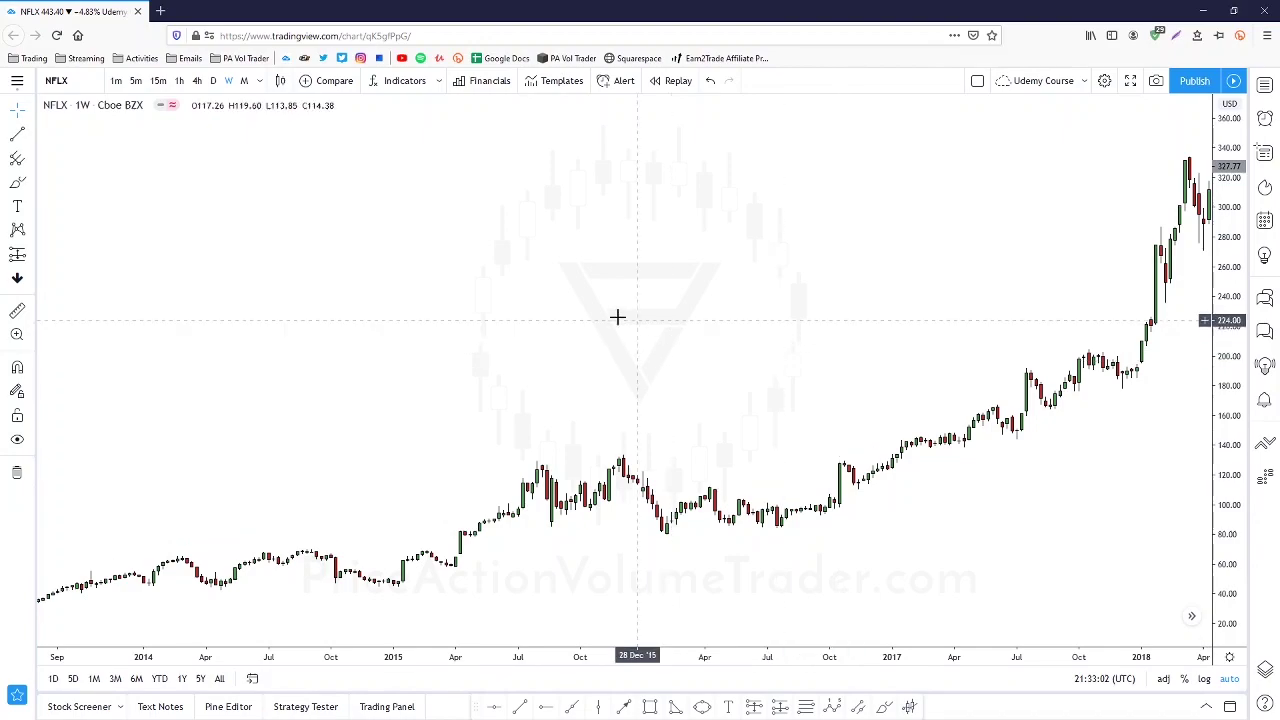
right_click(1035, 298)
drag(1045, 262, 296, 306)
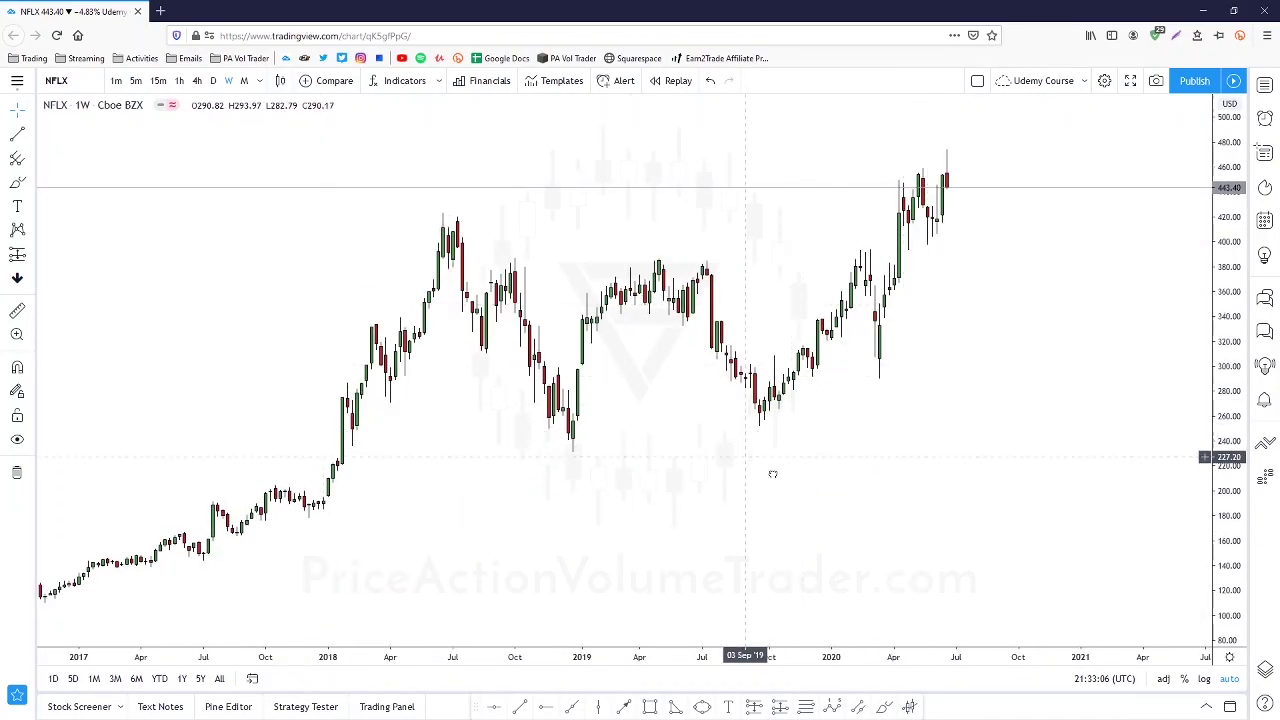
drag(760, 466, 888, 480)
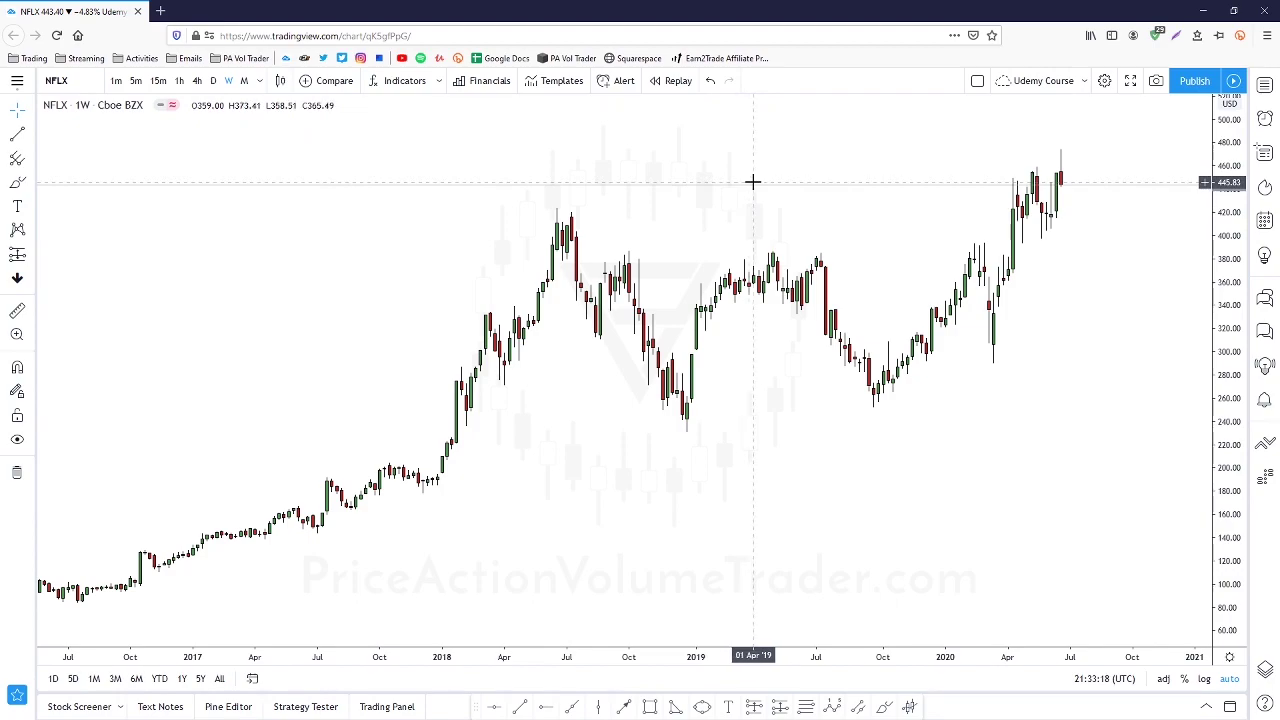
scroll(753, 190, up, 2)
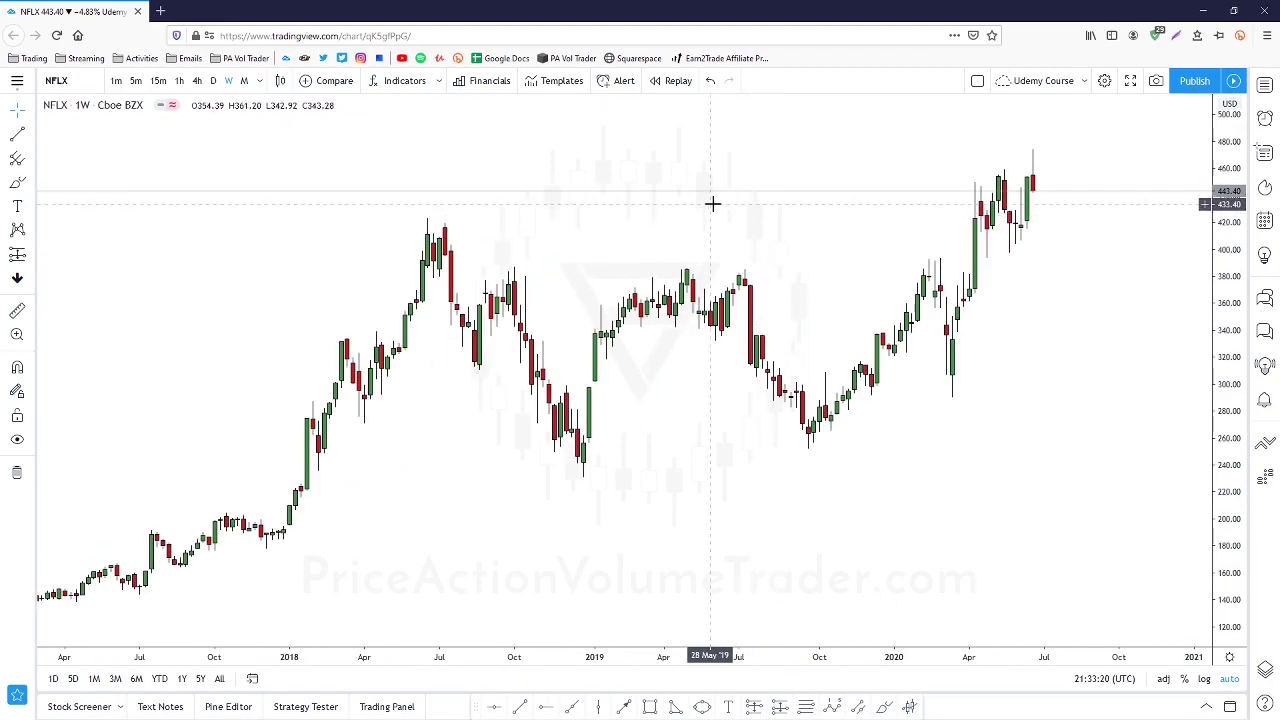
Draw a near-horizontal trend line at about 385 across the NFLX highs, from 17 September 2018 to 14 October 2019
drag(1210, 423, 1214, 390)
scroll(1074, 390, up, 1)
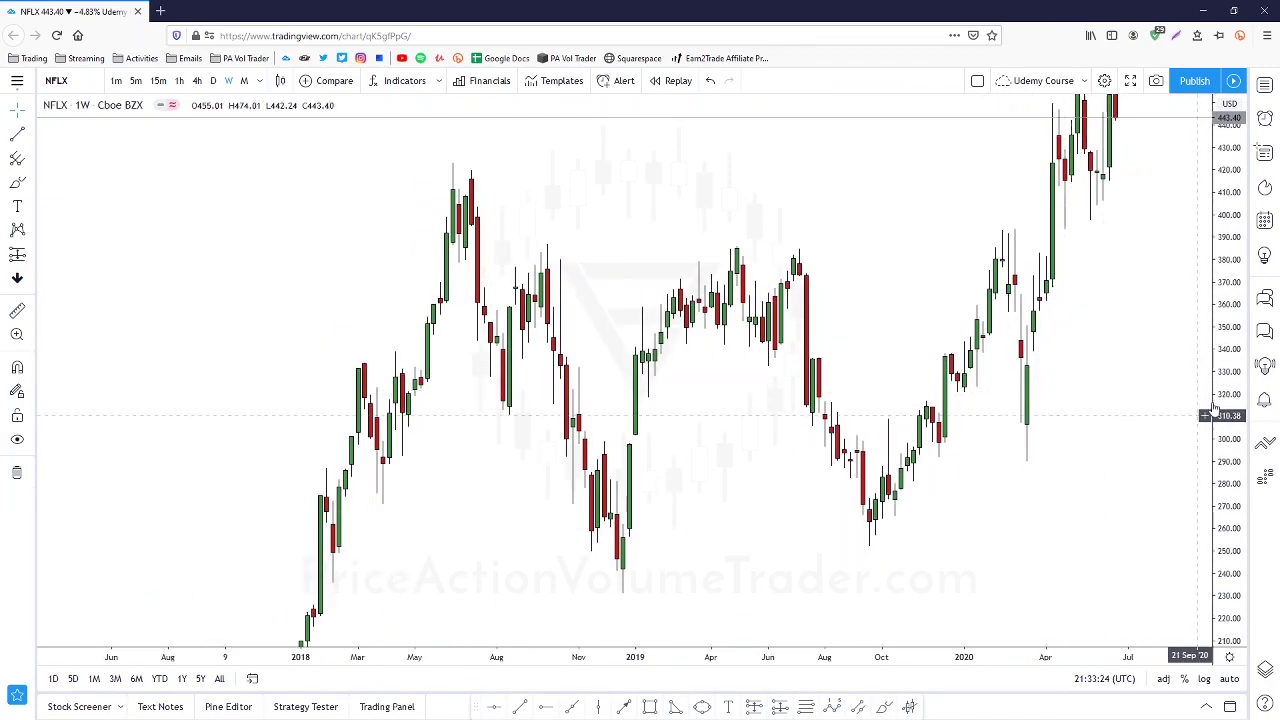
drag(1114, 147, 1056, 343)
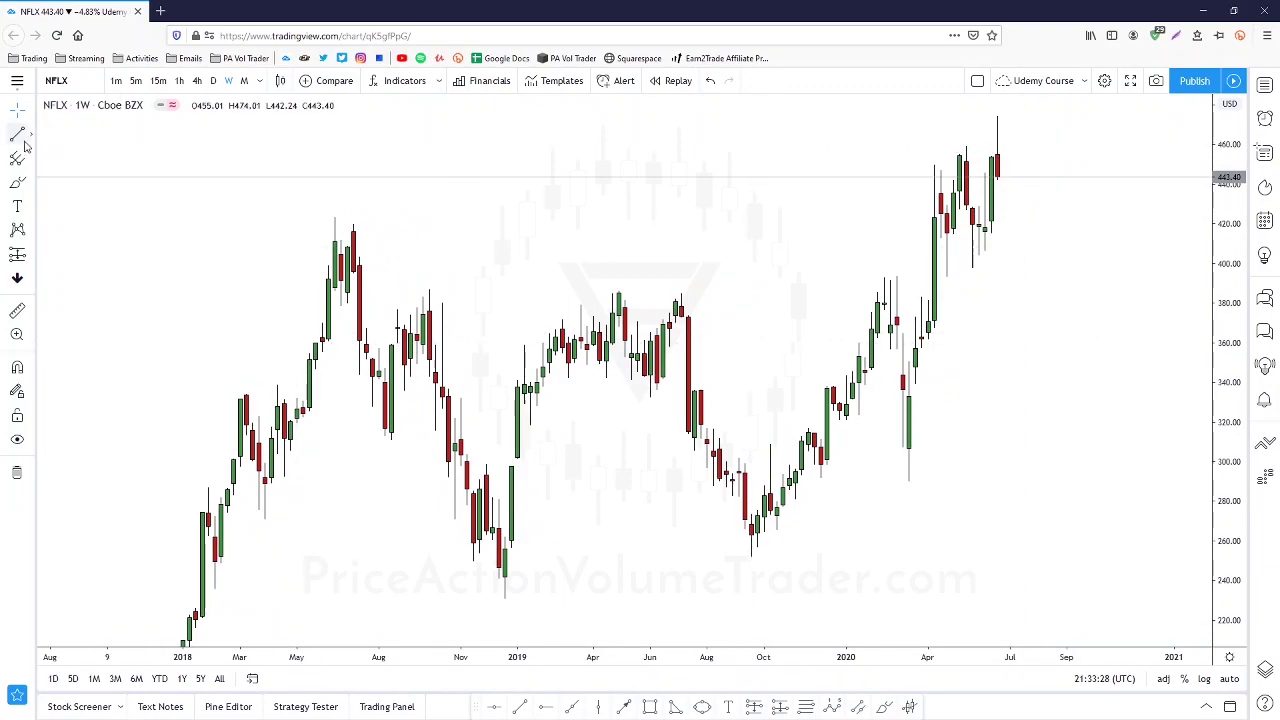
click(418, 291)
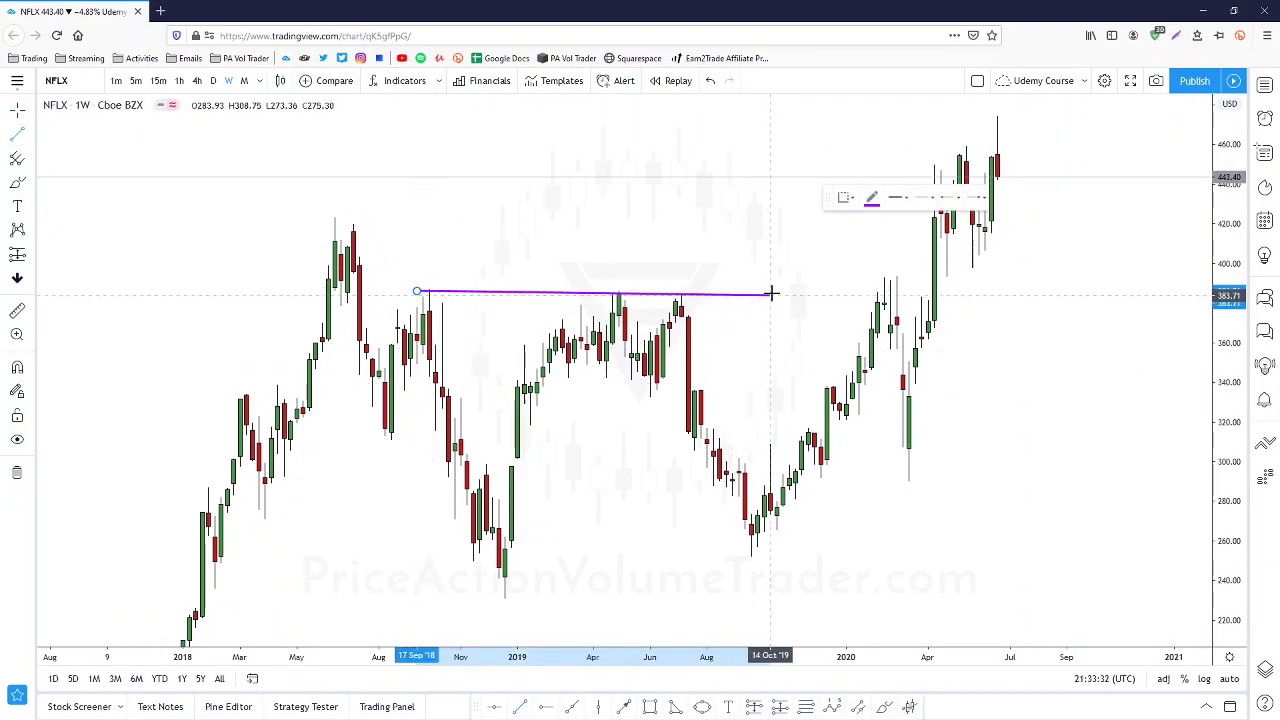
click(770, 291)
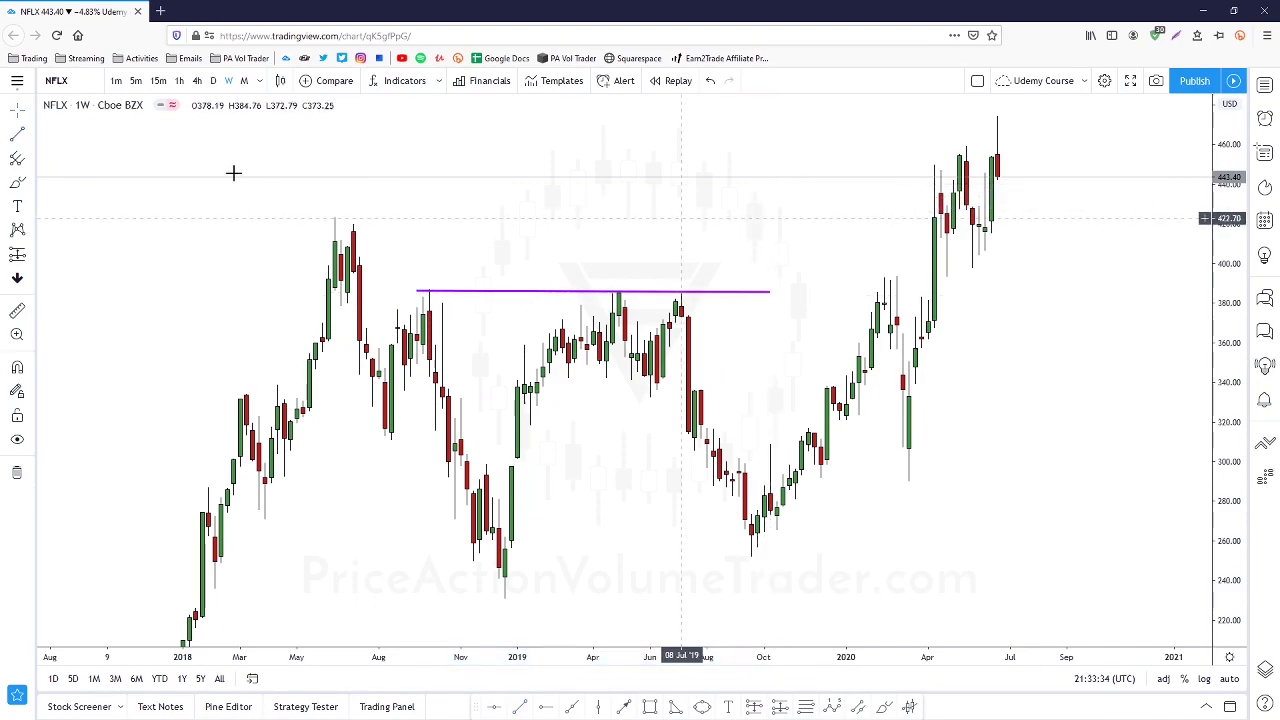
Circle the three highs touching the trend line, September 2018 through July 2019, with the brush
click(17, 184)
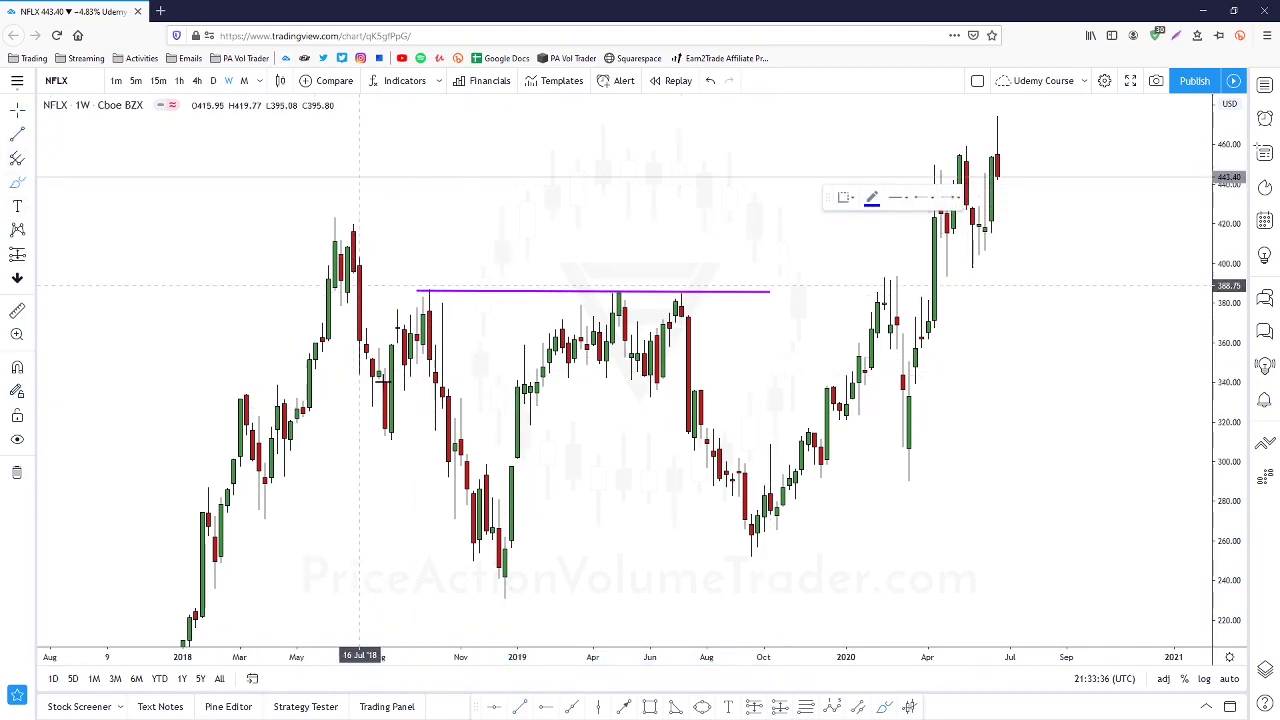
drag(425, 273, 434, 271)
mouse_move(648, 278)
mouse_down()
mouse_move(626, 275)
mouse_move(672, 300)
mouse_move(686, 271)
mouse_up()
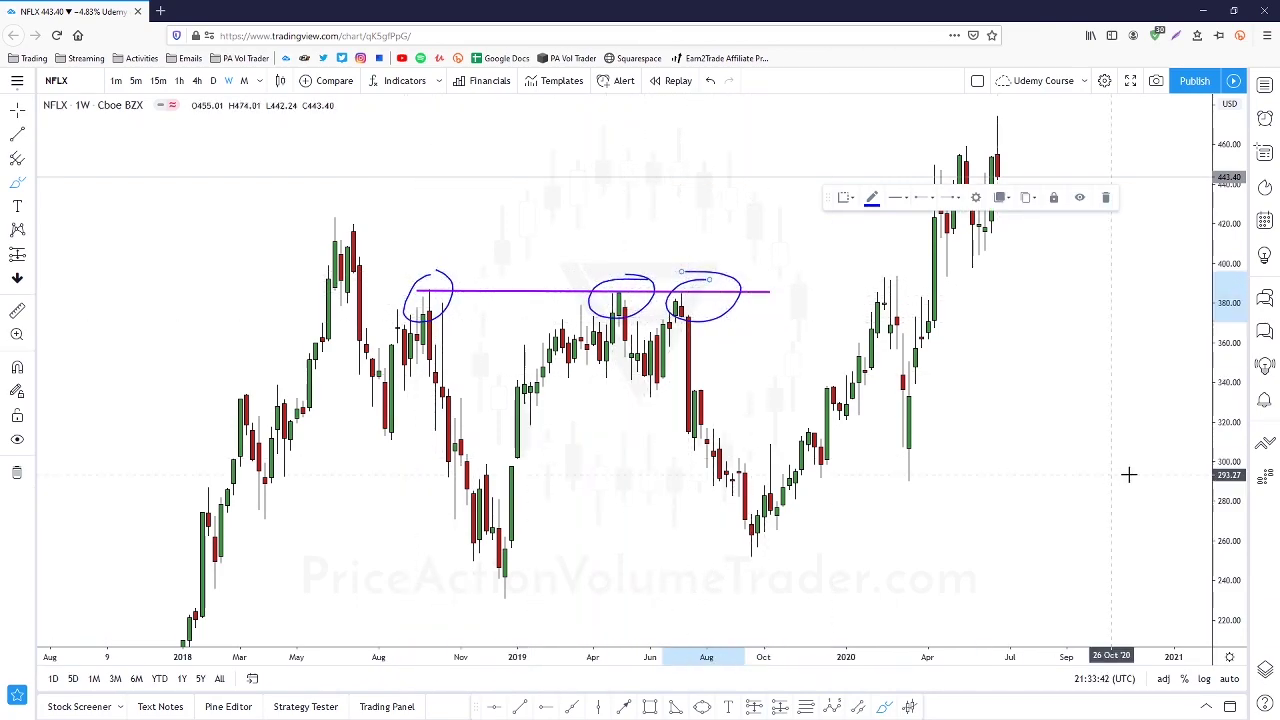
key(Escape)
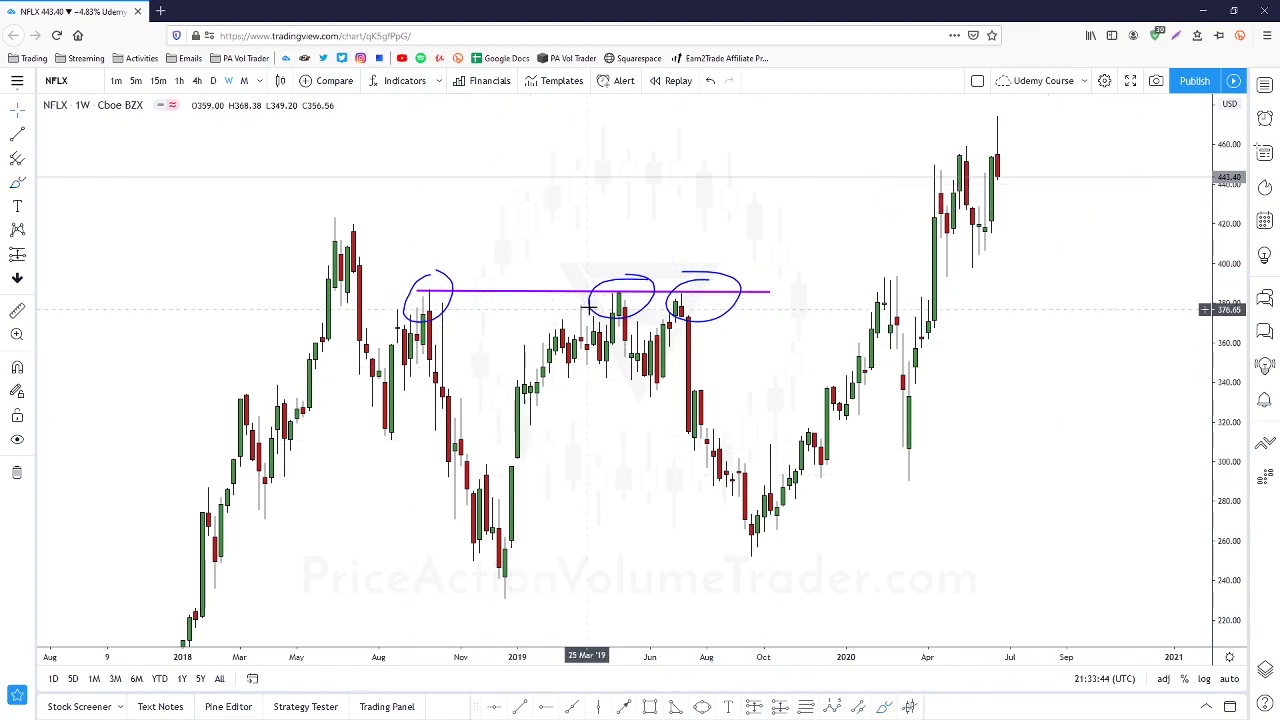
Extend the trend line's end to 28 September 2020 and lower its start point slightly to level it at about 385
click(766, 291)
drag(770, 291, 1086, 292)
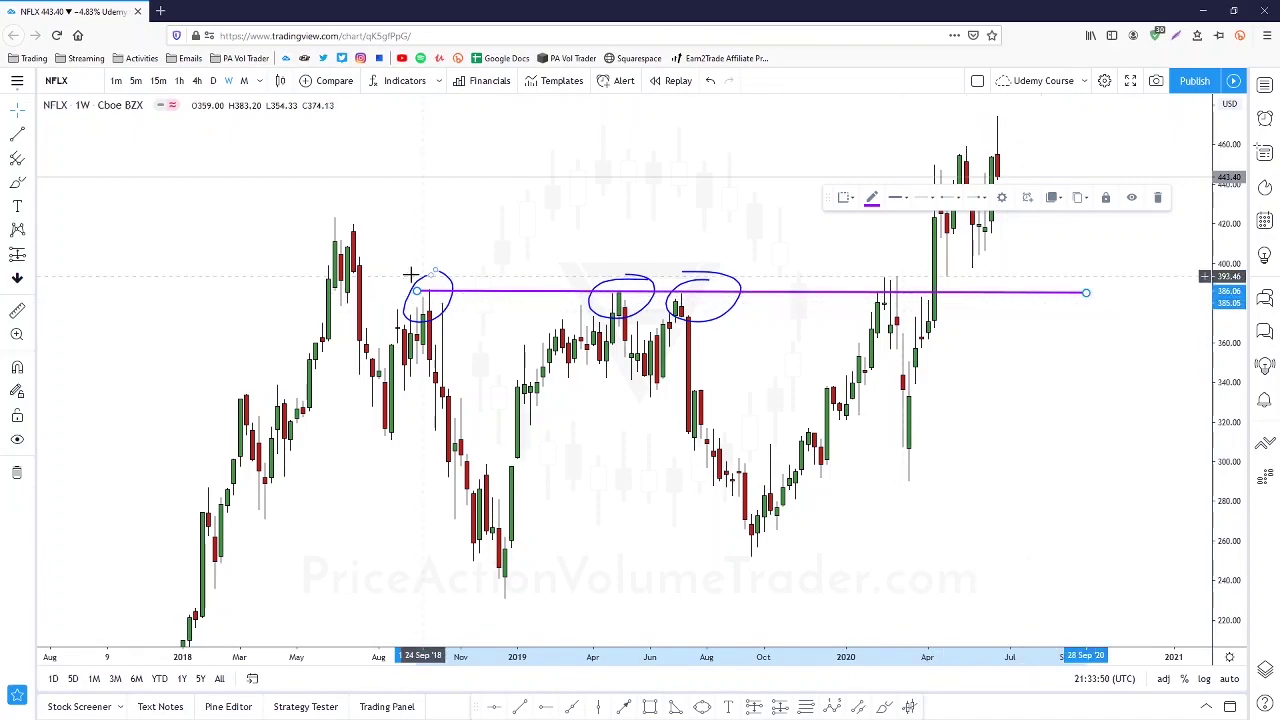
drag(418, 296, 417, 293)
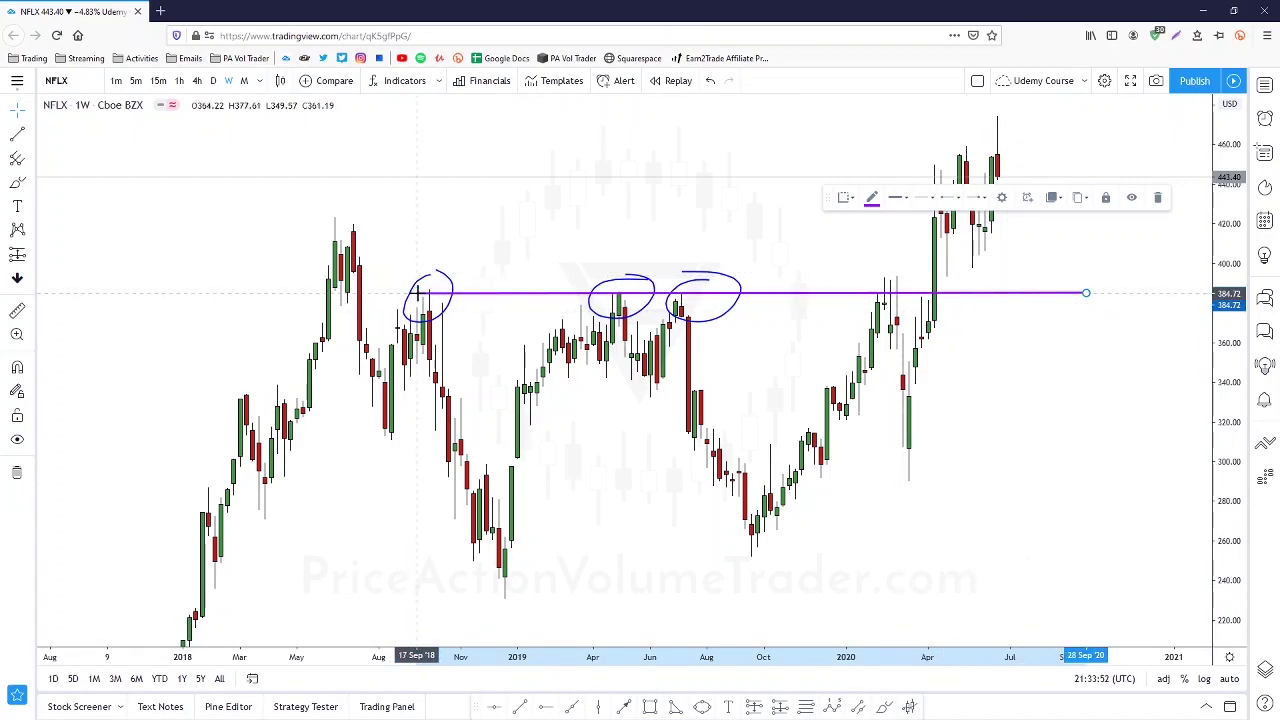
click(560, 240)
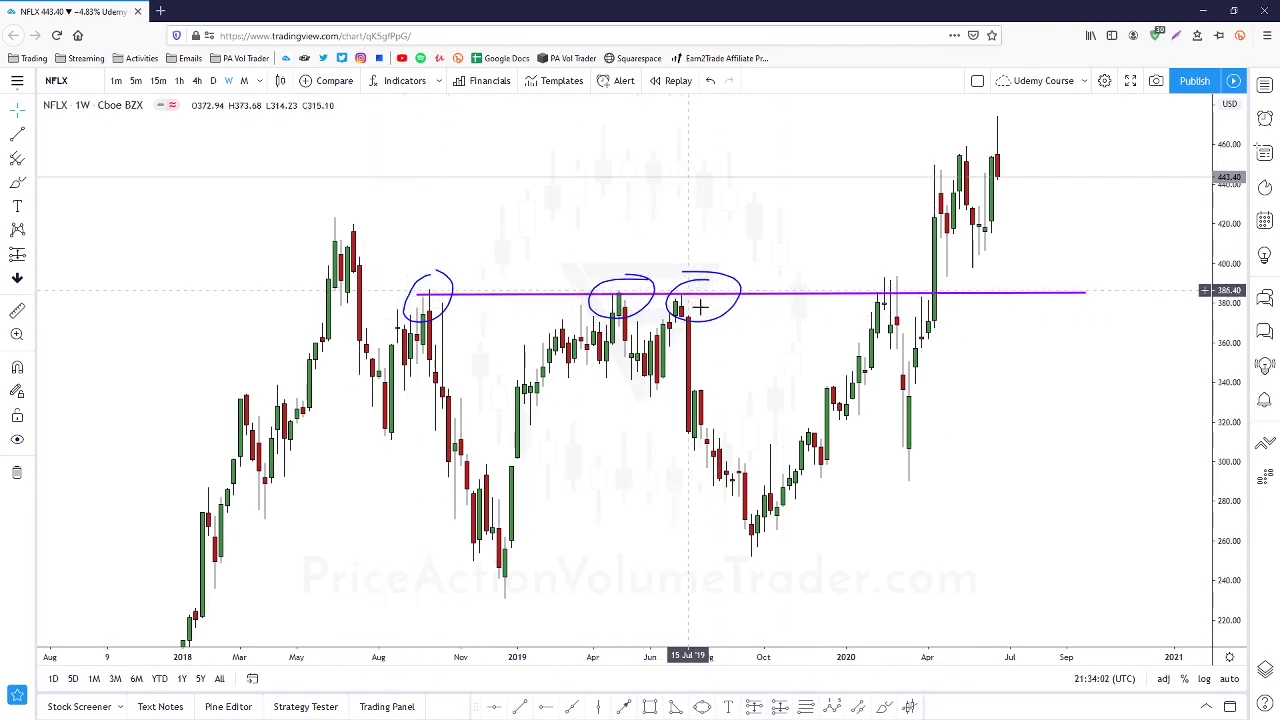
Remove all drawings from the NFLX chart and switch the chart to BTCUSD from the watchlist
click(17, 476)
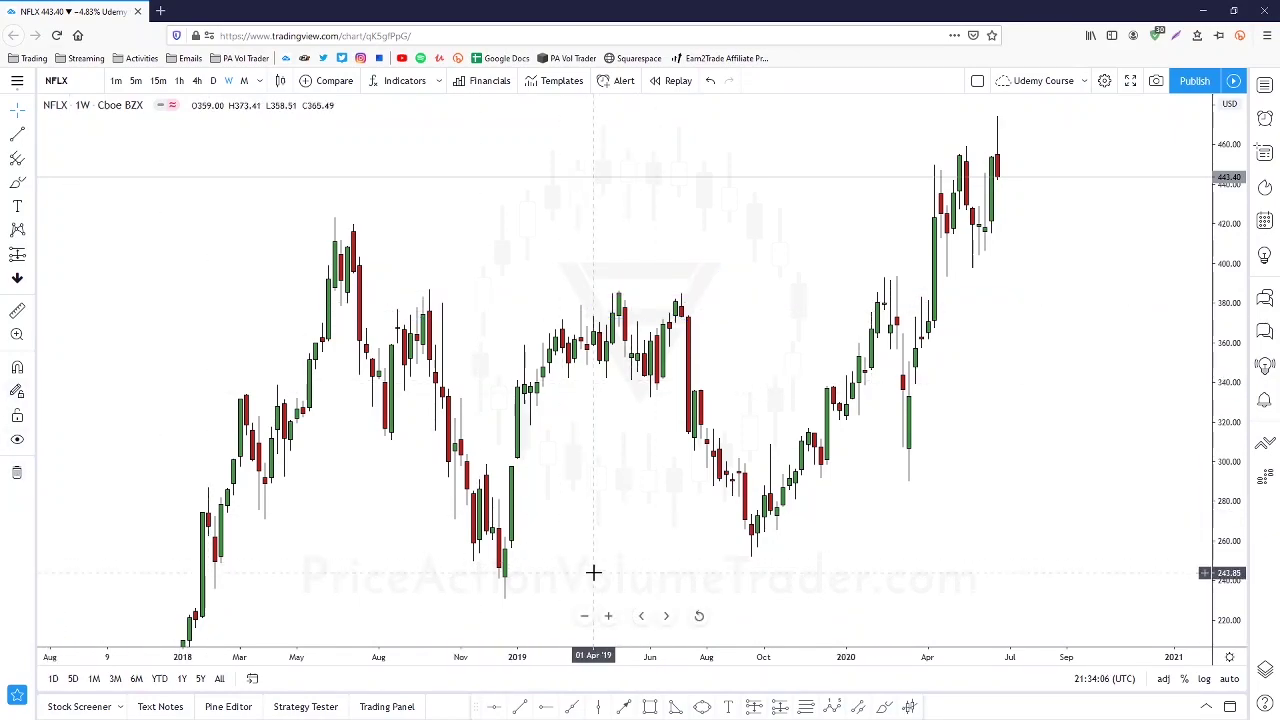
click(1265, 85)
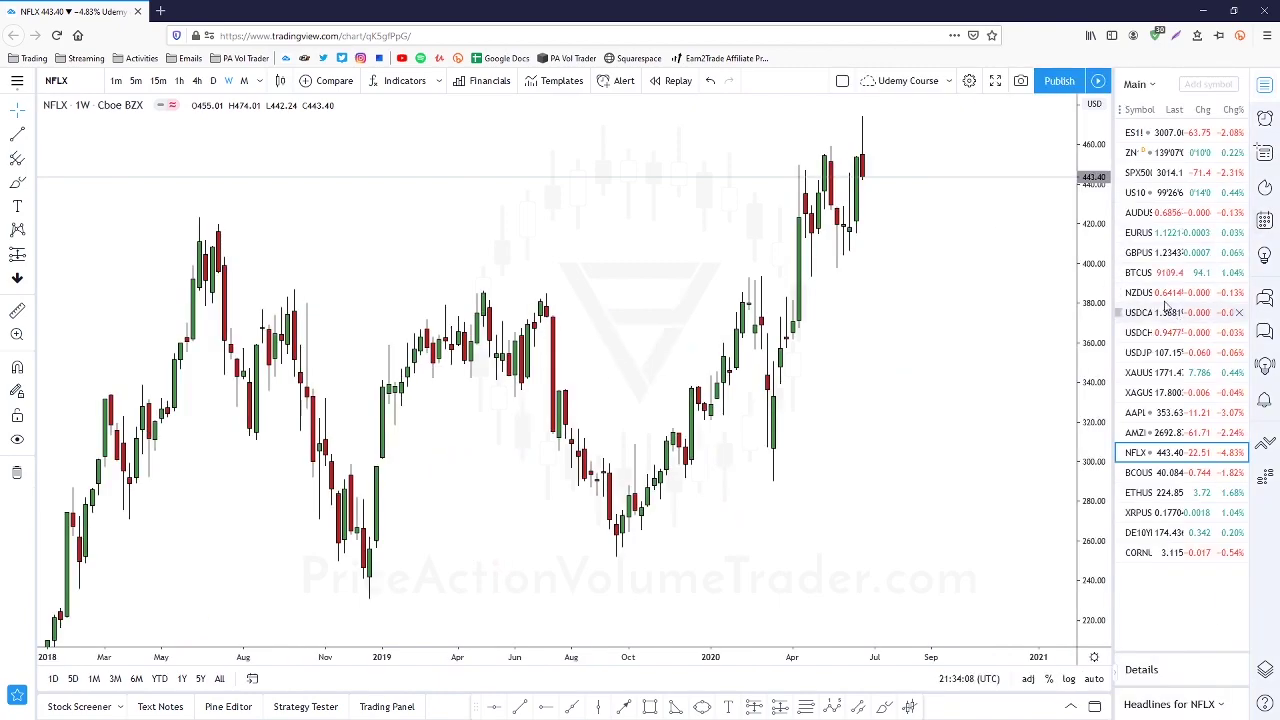
click(1150, 272)
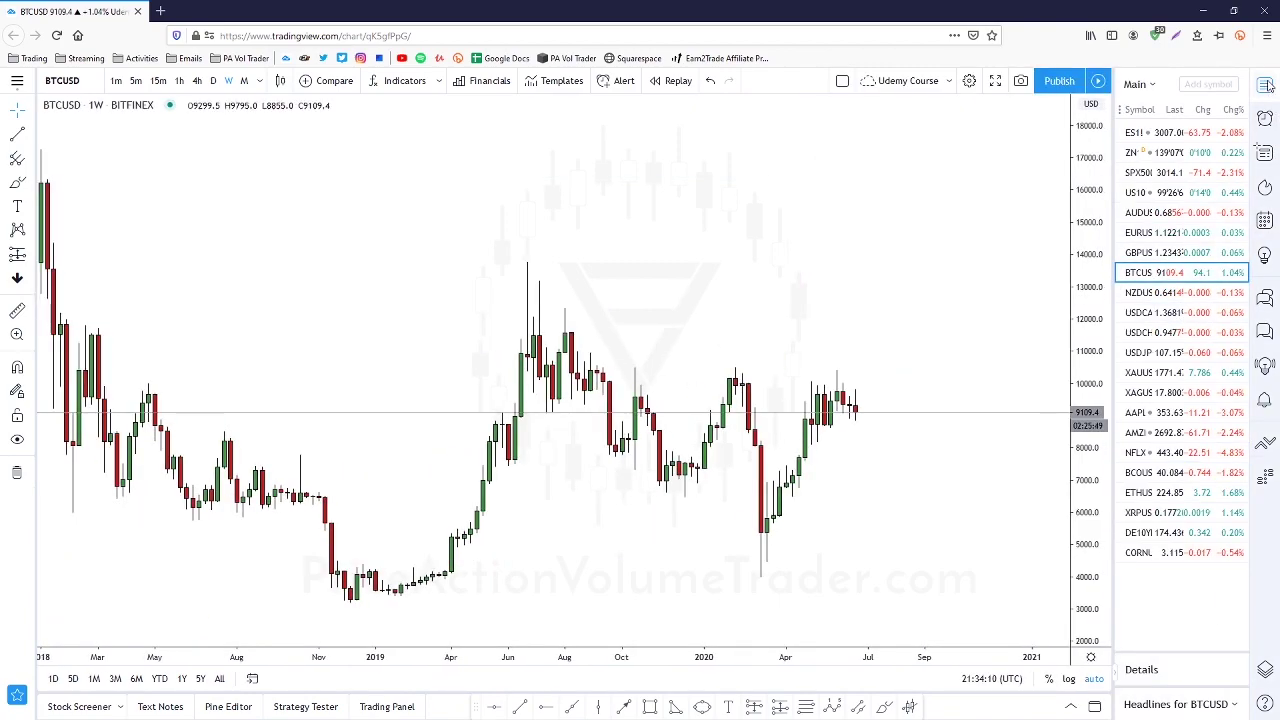
click(1266, 85)
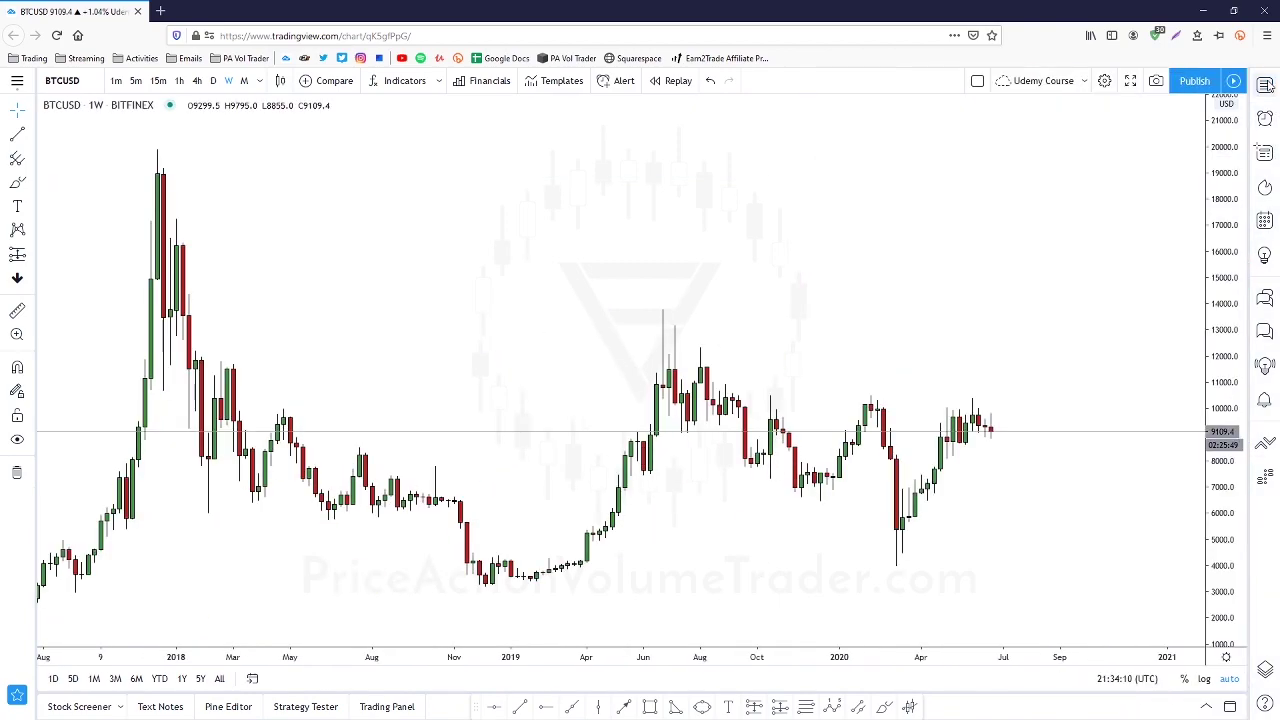
Switch BTCUSD to the daily timeframe and bring the price action from May to October 2019 into view
click(213, 80)
scroll(720, 386, down, 2)
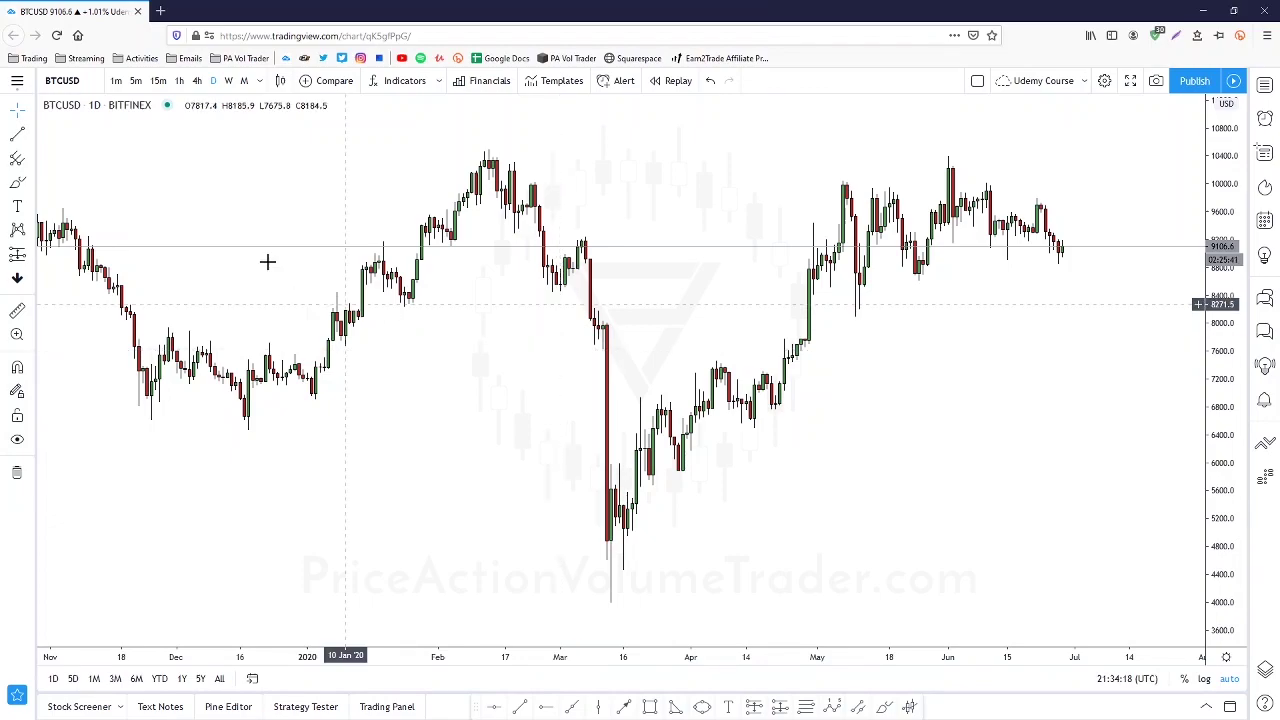
drag(263, 260, 1049, 351)
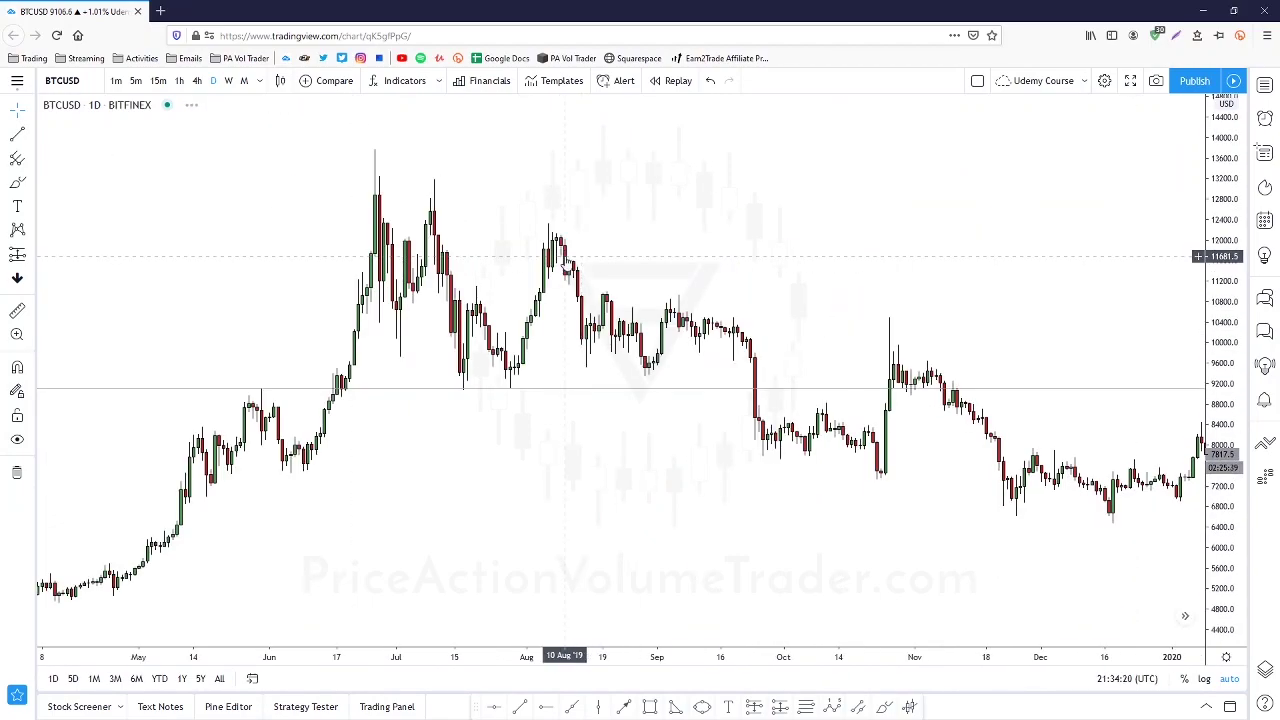
drag(420, 262, 814, 270)
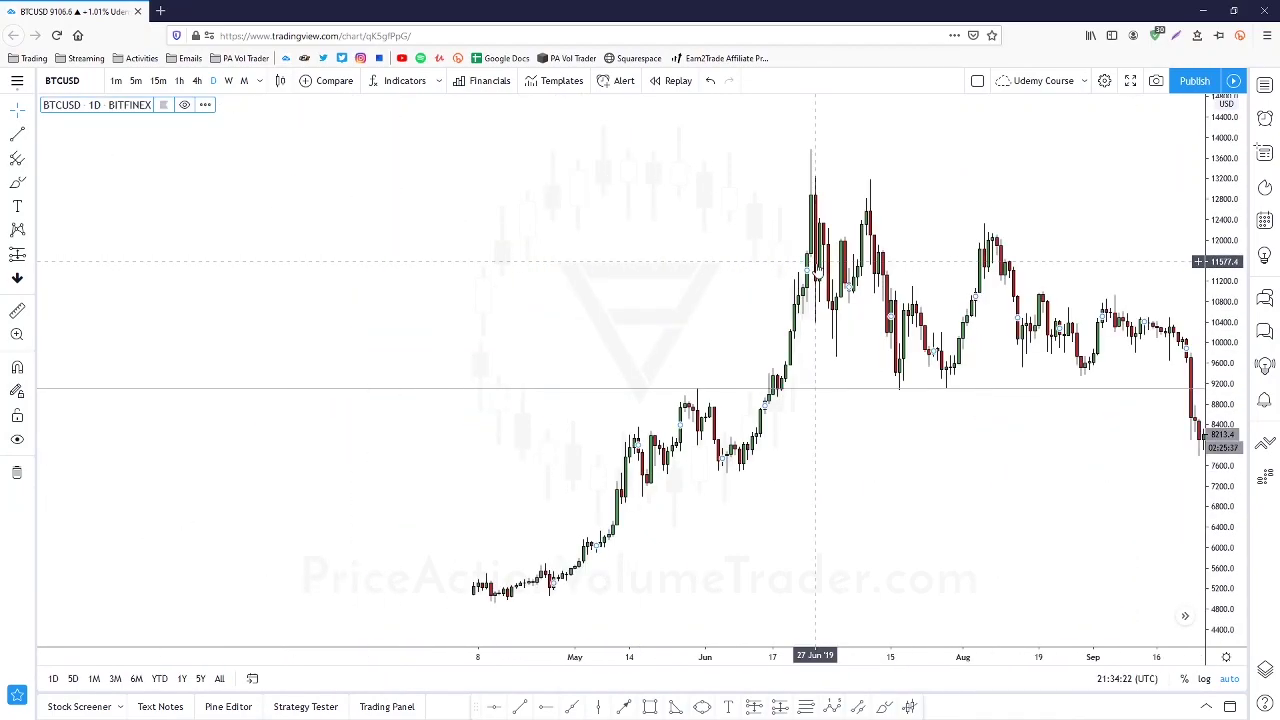
scroll(885, 253, up, 1)
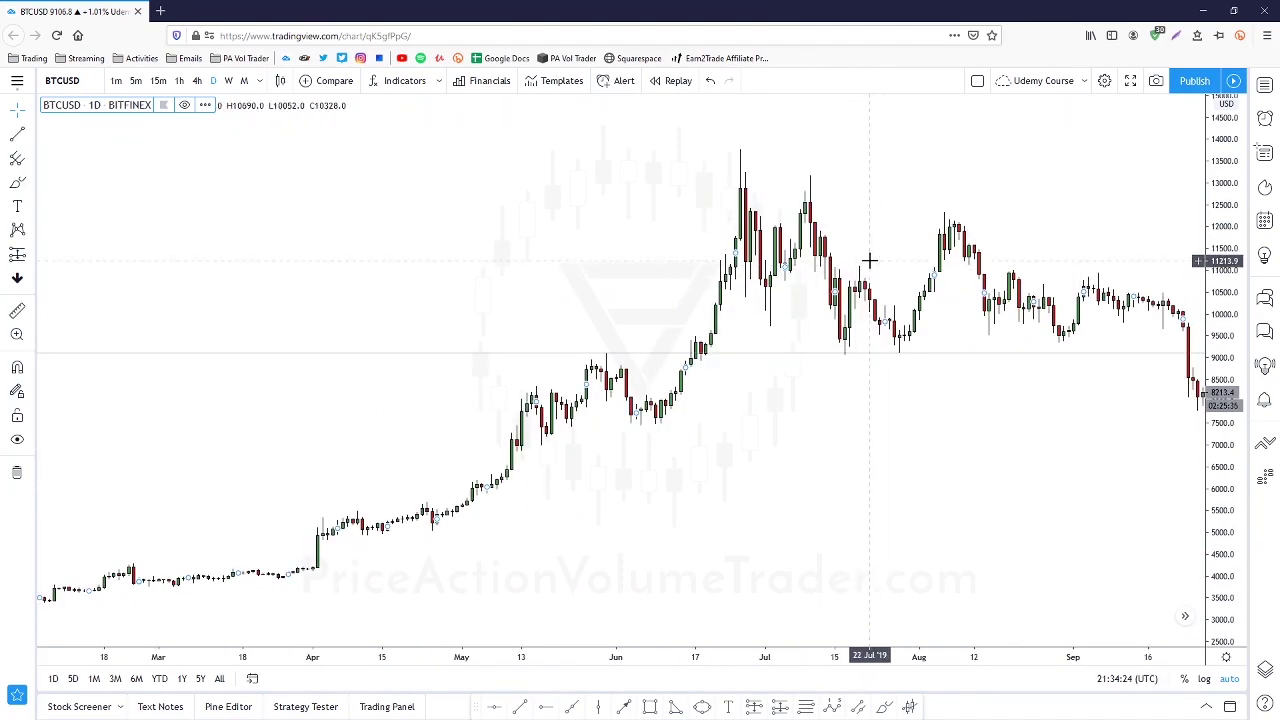
drag(905, 206, 811, 268)
scroll(813, 272, up, 2)
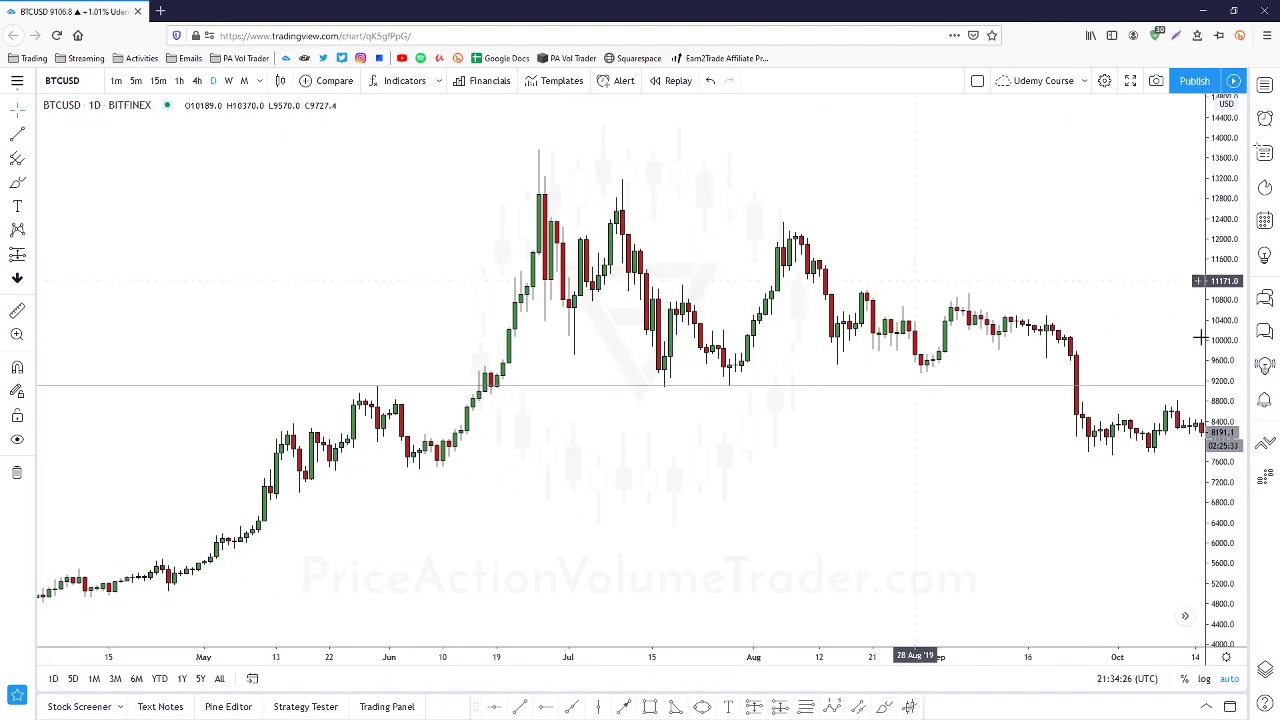
scroll(1106, 263, up, 2)
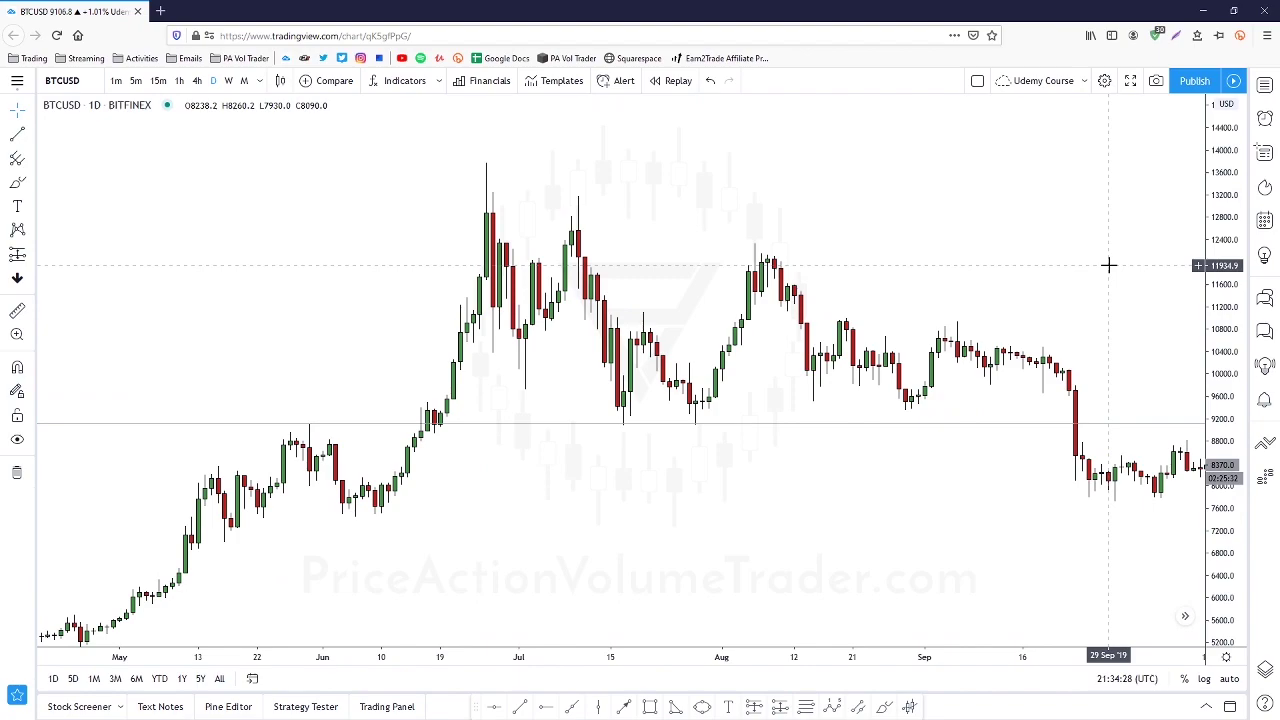
Draw an upward arrow with the brush alongside the May to June 2019 rally
click(17, 184)
mouse_move(104, 530)
mouse_down()
mouse_move(187, 489)
mouse_move(428, 282)
mouse_up()
mouse_move(370, 316)
mouse_down()
mouse_move(438, 264)
mouse_move(428, 318)
mouse_up()
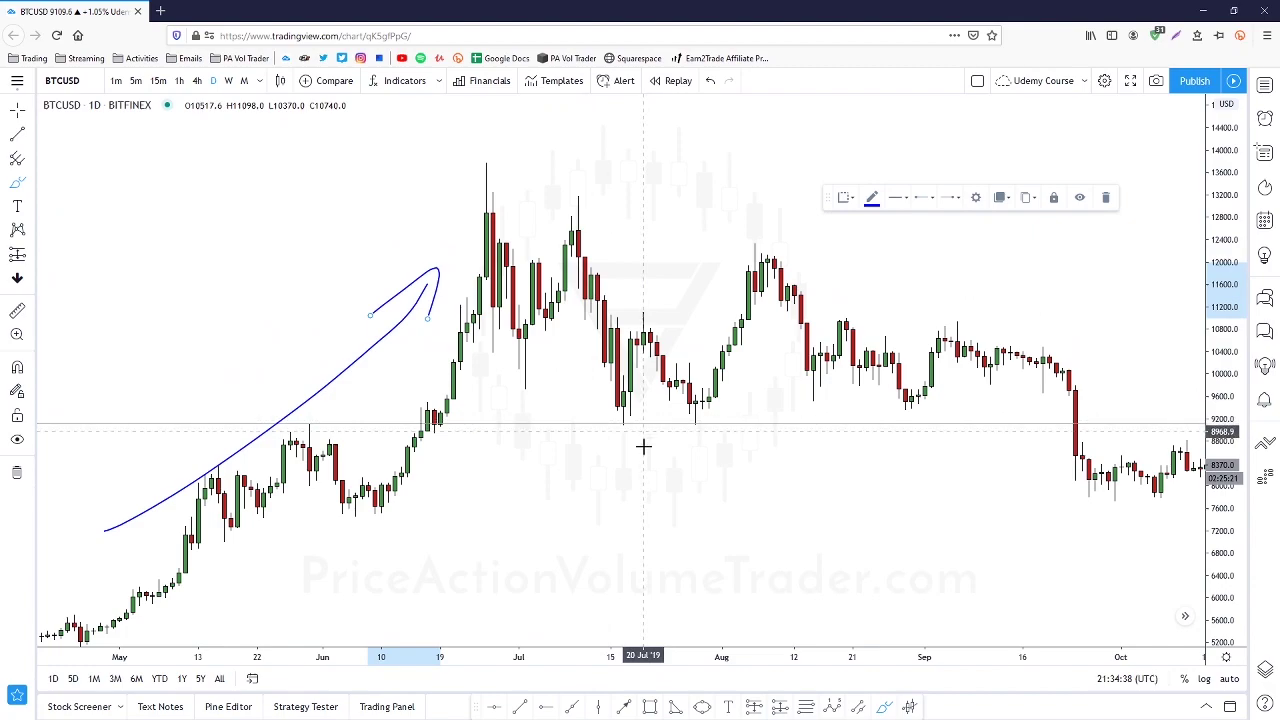
Replace a brush circle around the two July 2019 lows with a trend line at about 9100 from 14 July to 1 August
mouse_move(590, 414)
mouse_down()
mouse_move(751, 434)
mouse_move(600, 411)
mouse_up()
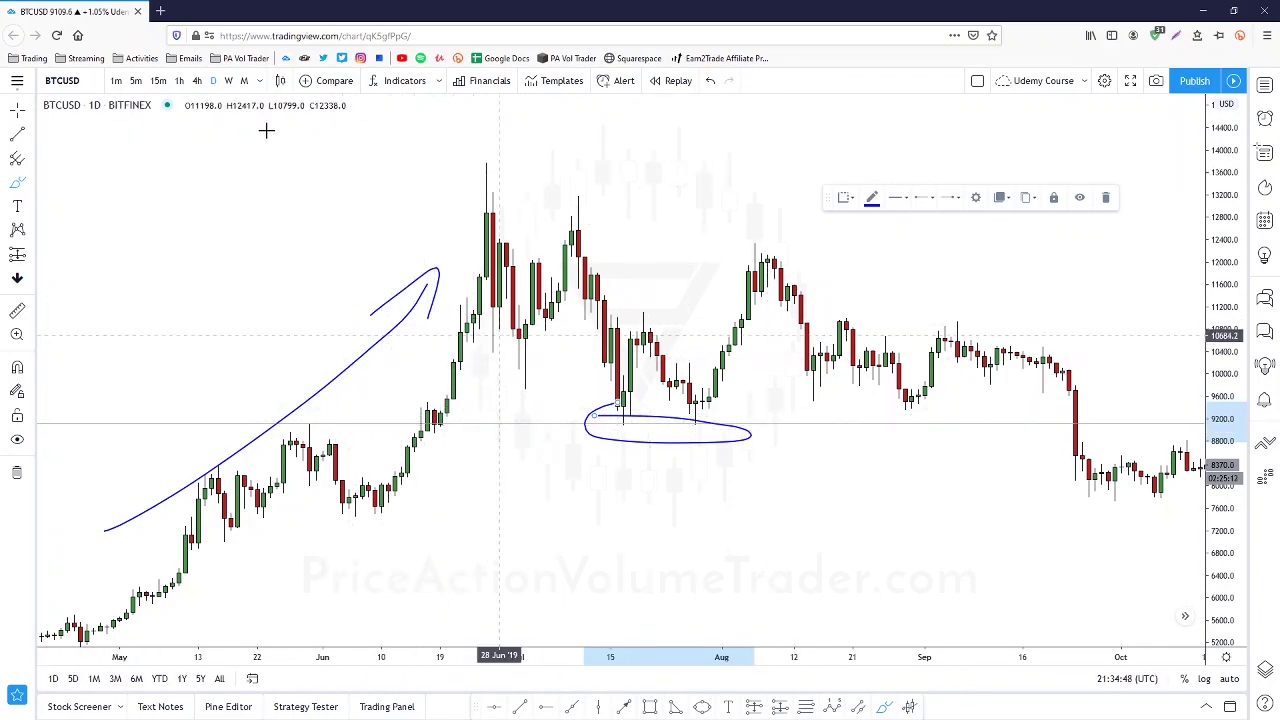
click(710, 80)
click(20, 145)
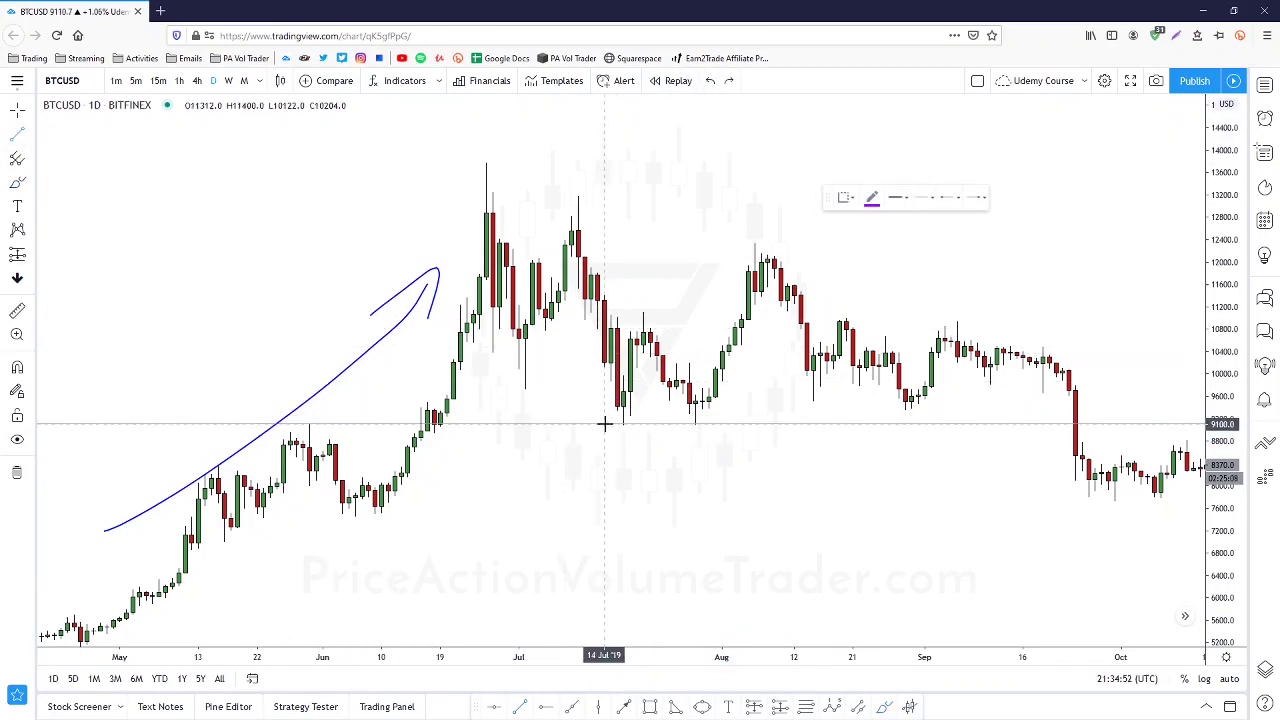
drag(604, 425, 718, 427)
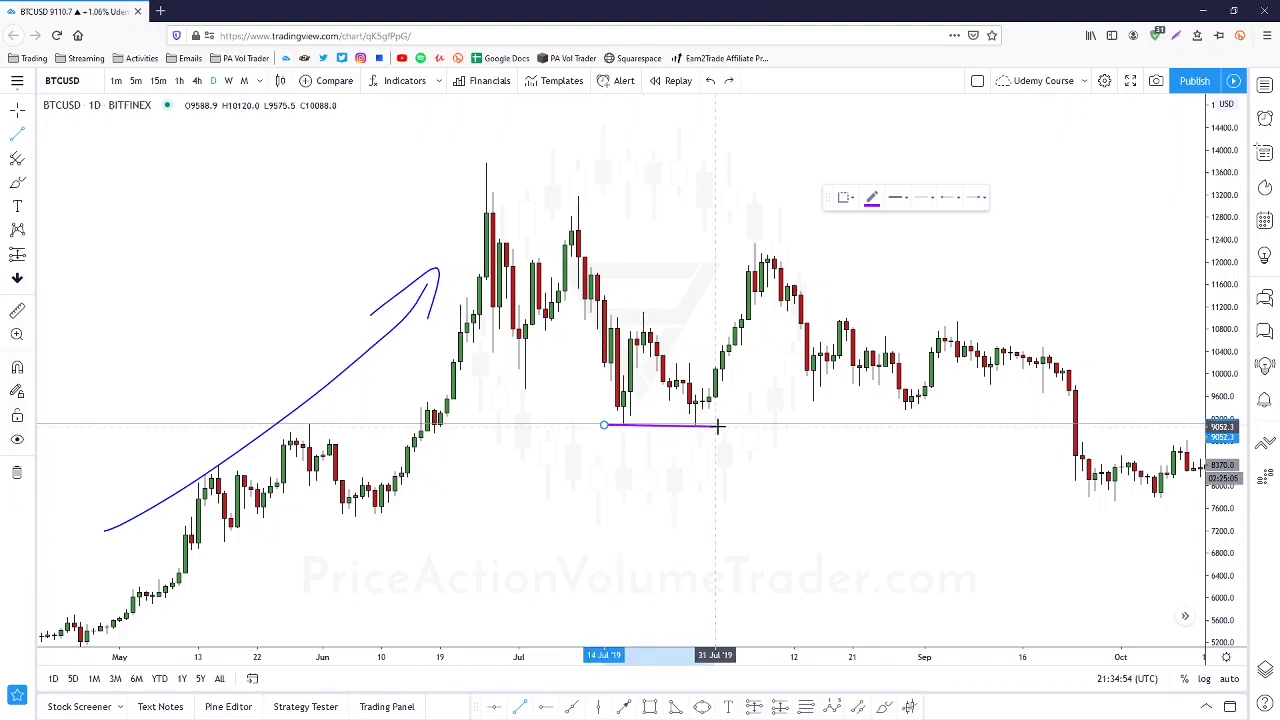
click(722, 424)
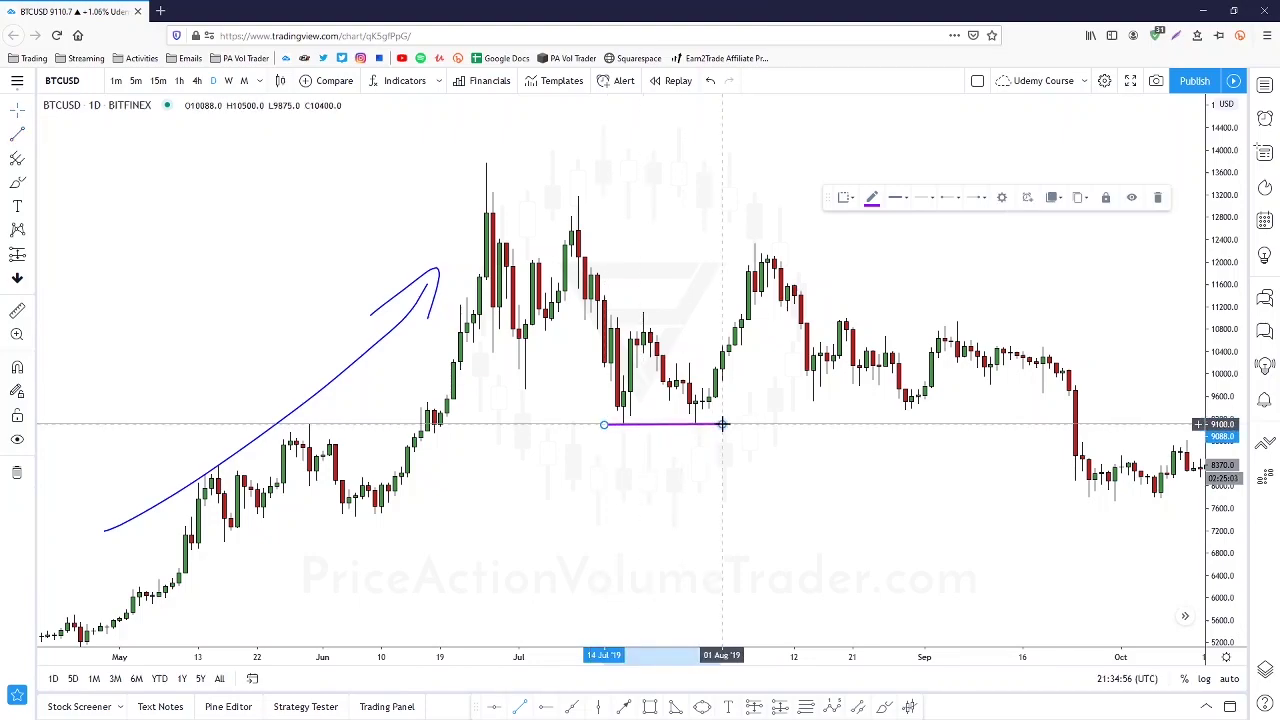
click(737, 389)
drag(1236, 580, 1161, 467)
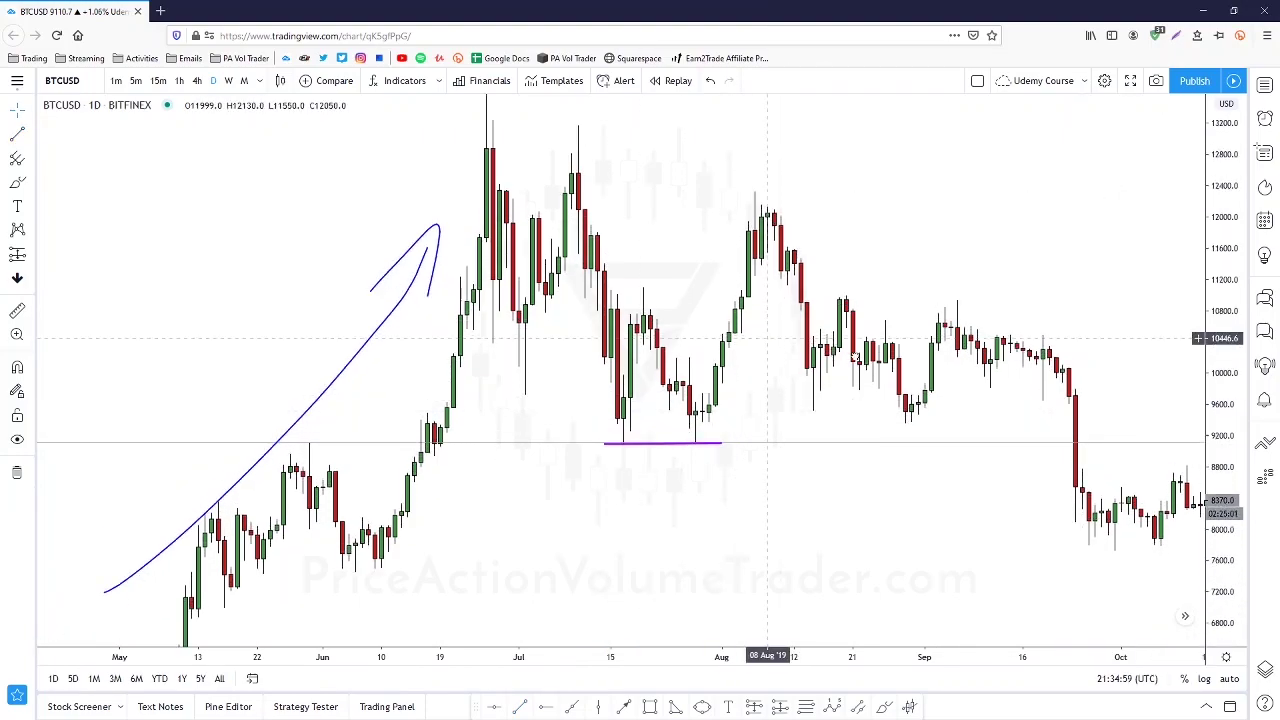
drag(772, 339, 883, 357)
scroll(883, 357, up, 3)
drag(794, 382, 779, 346)
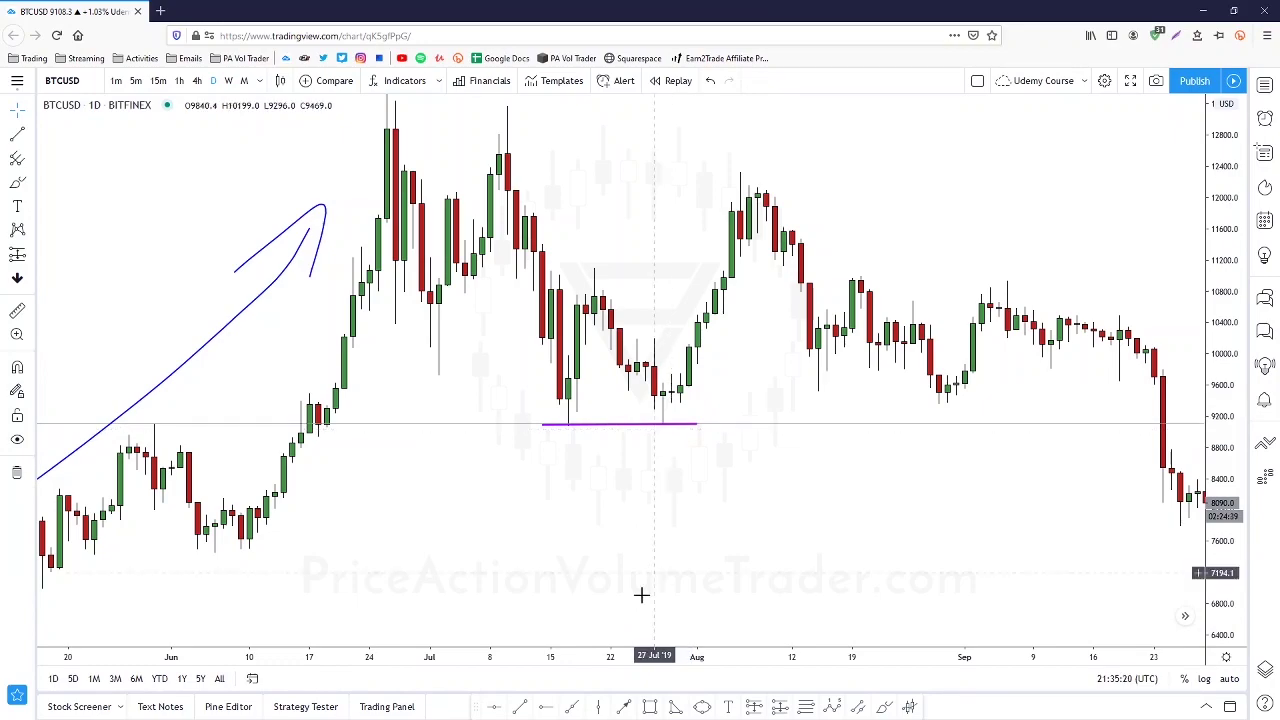
scroll(674, 520, down, 2)
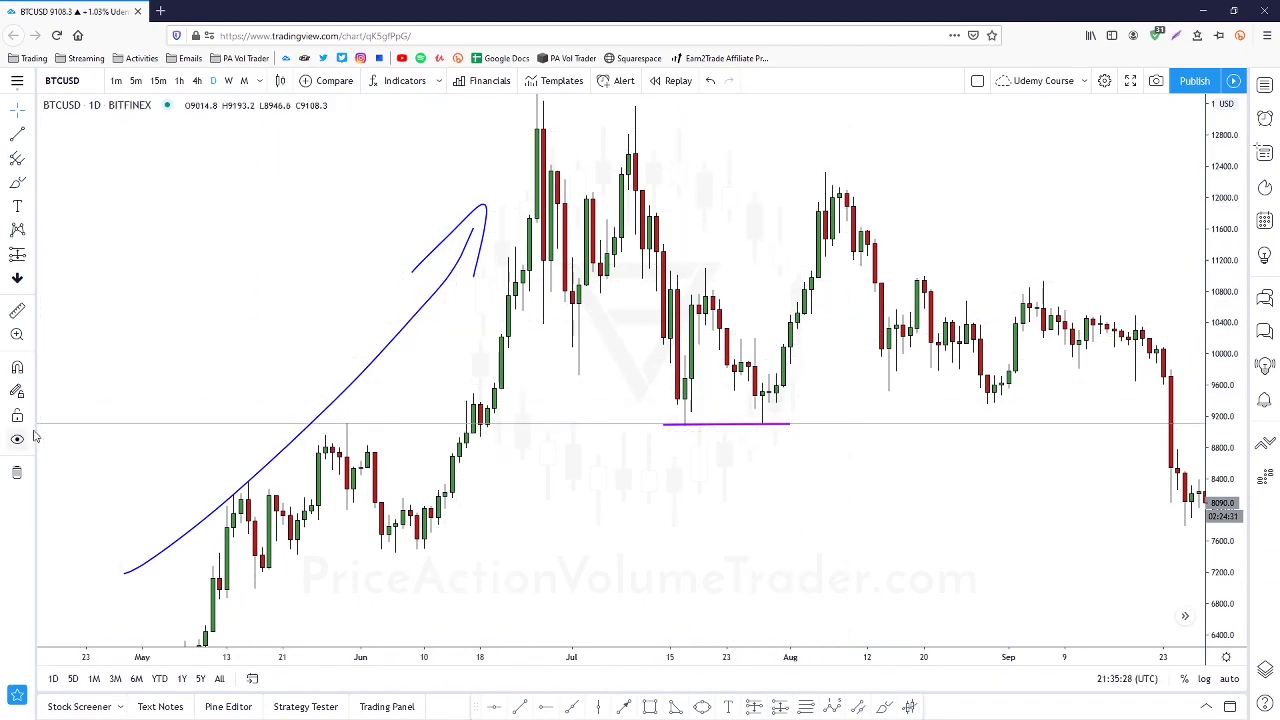
Remove all drawings from the BTCUSD chart and switch the chart to DE10YBEUR from the watchlist
click(17, 474)
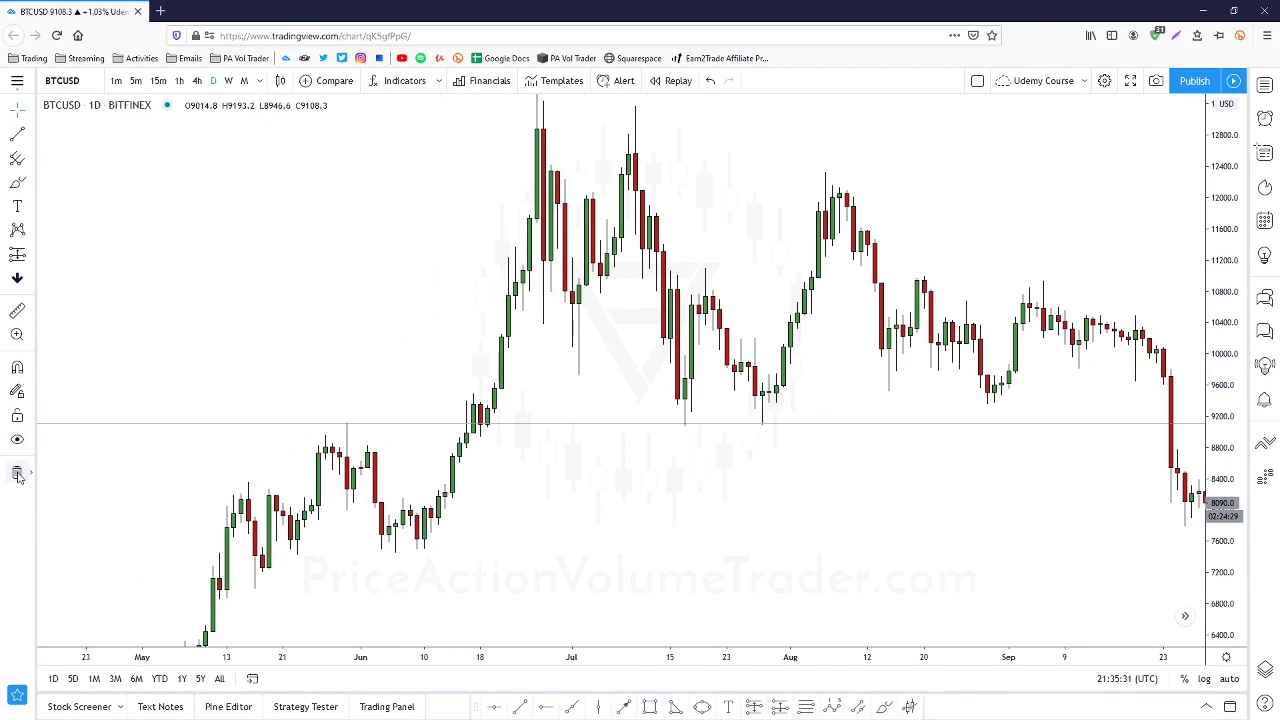
click(1265, 87)
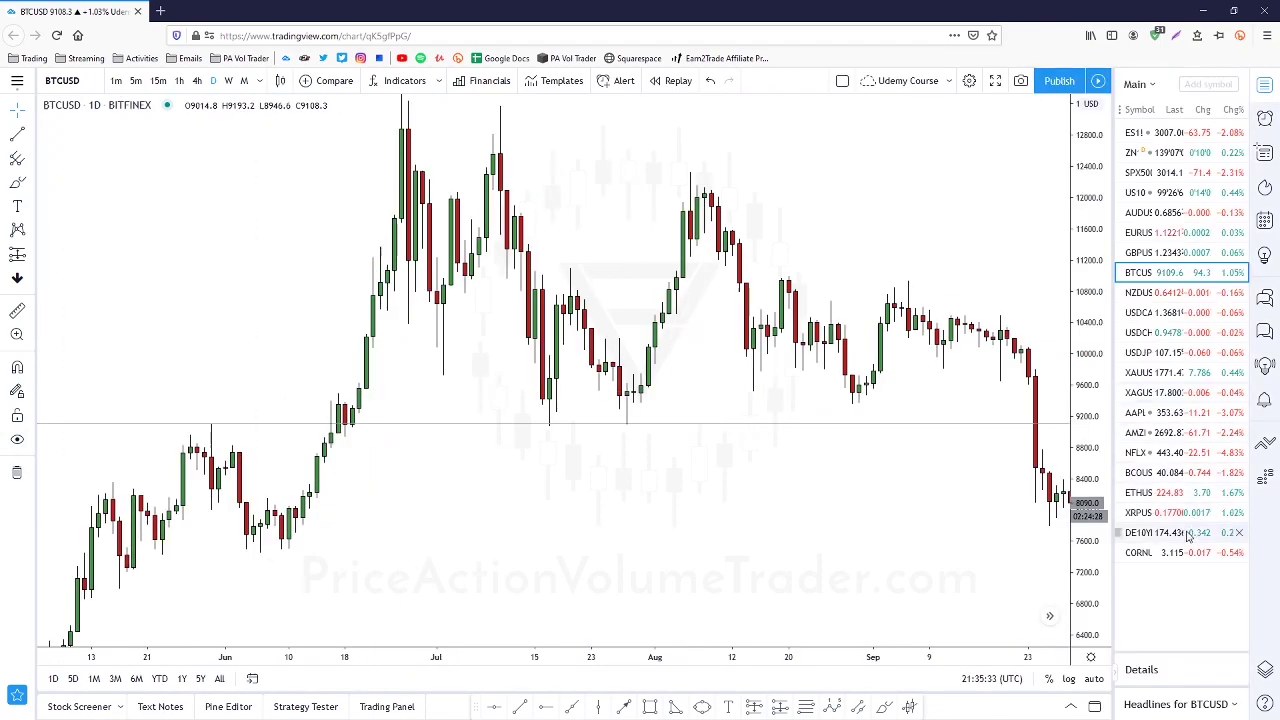
click(1143, 533)
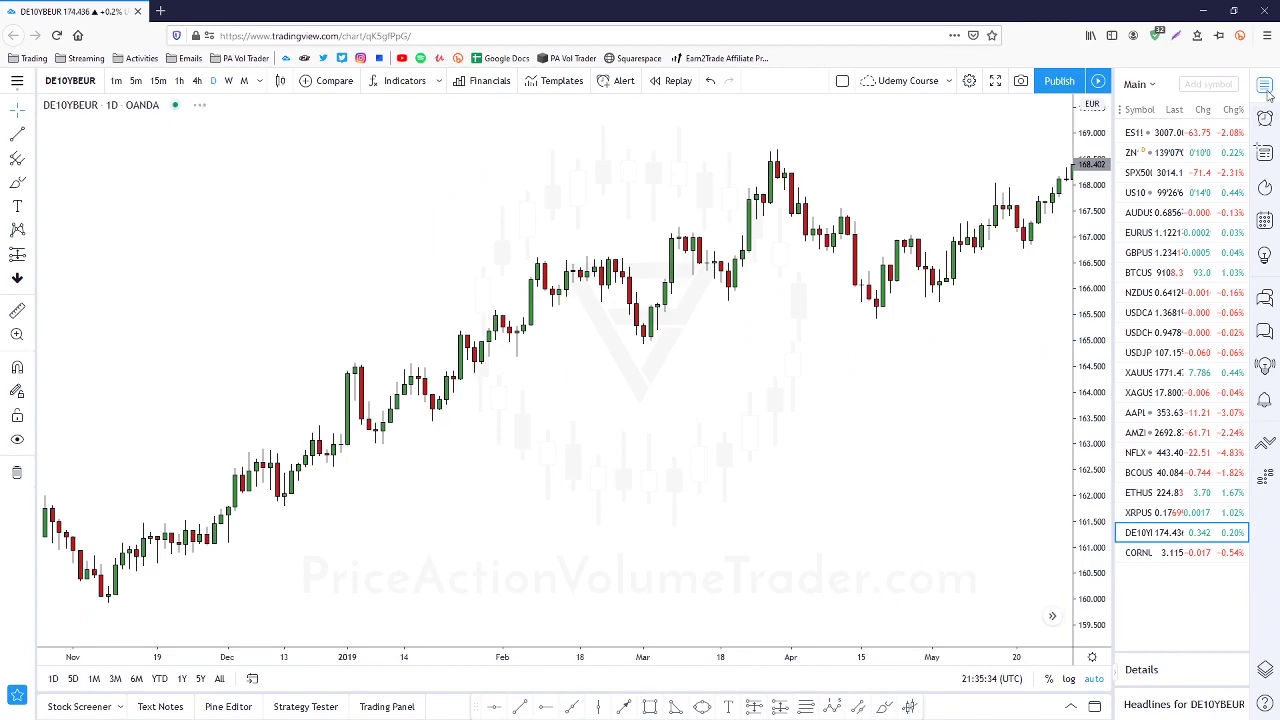
click(1265, 87)
Brush a downward arrow along the autumn 2018 decline and a line under the October 2018 lows at about 158.9
scroll(940, 437, down, 1)
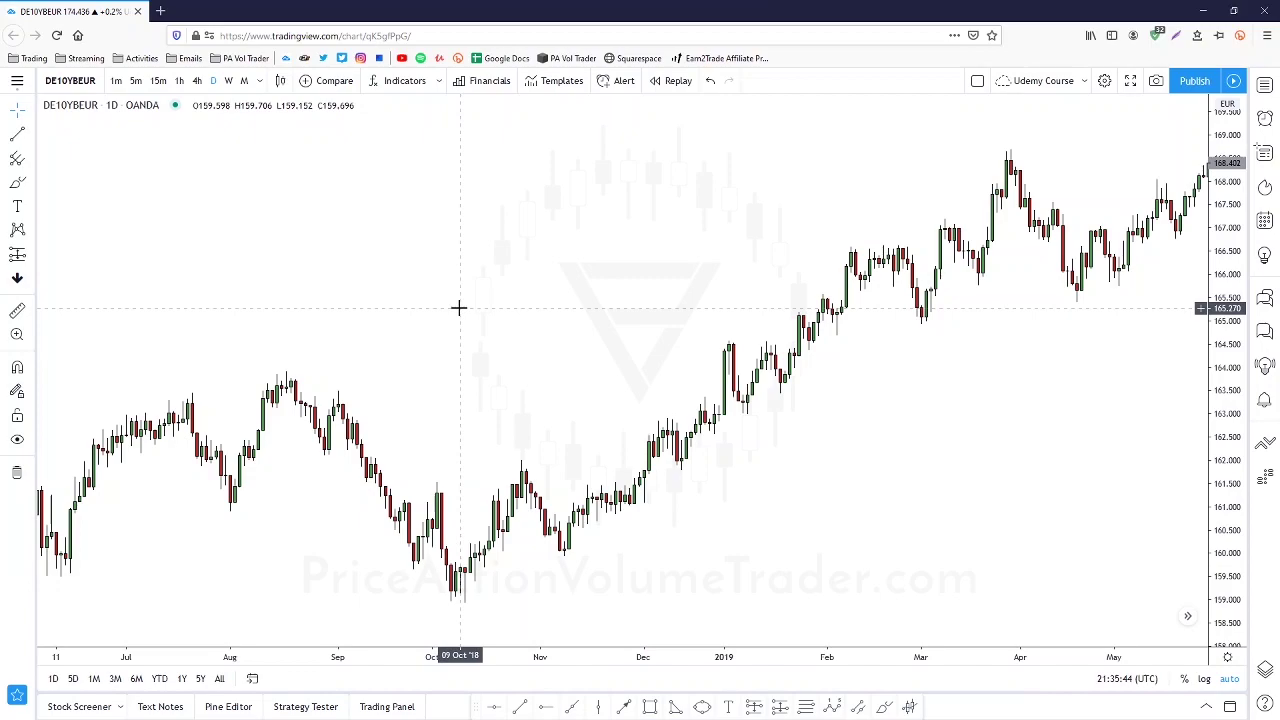
drag(457, 308, 792, 408)
scroll(1162, 460, up, 3)
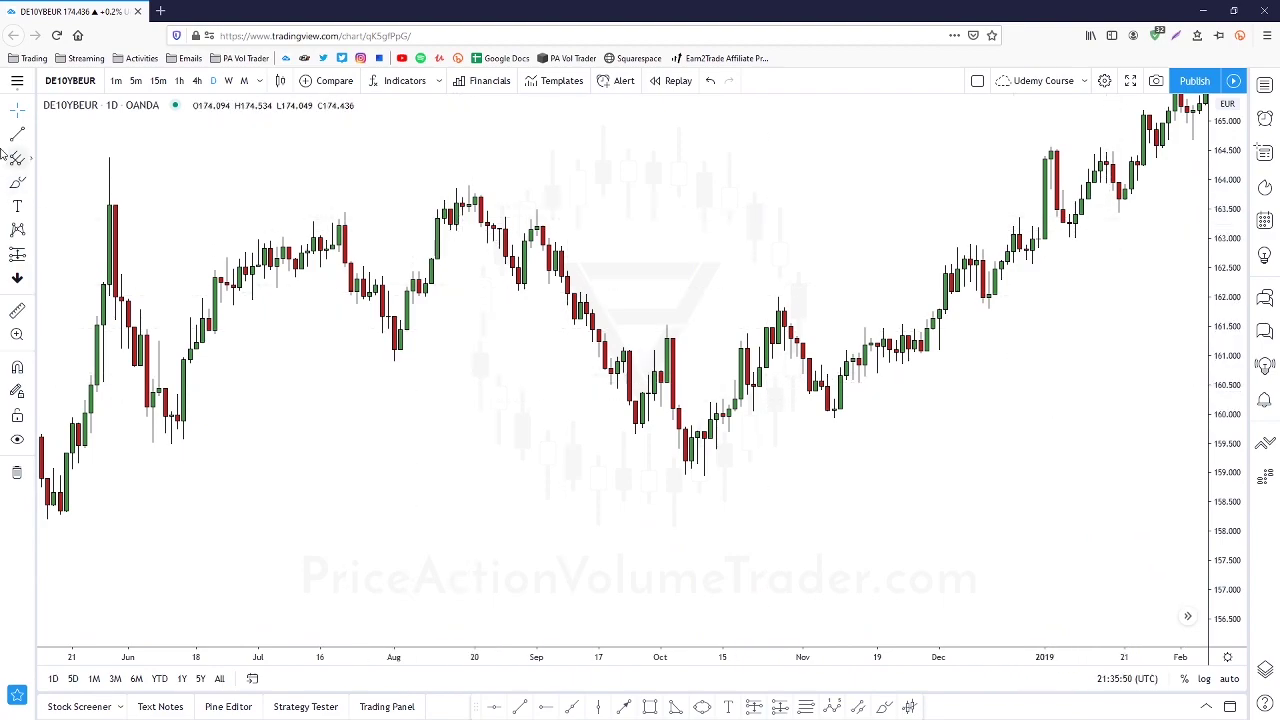
click(18, 183)
mouse_move(520, 149)
mouse_down()
mouse_move(640, 309)
mouse_move(593, 294)
mouse_up()
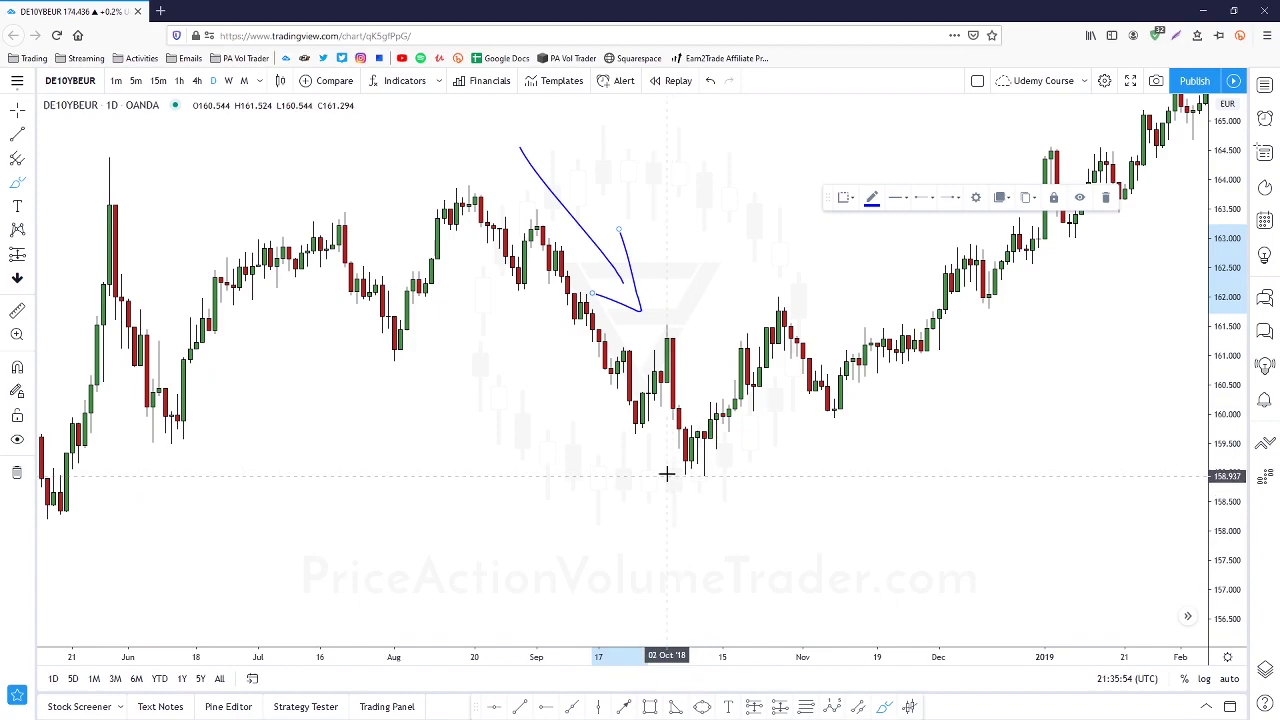
drag(664, 474, 737, 477)
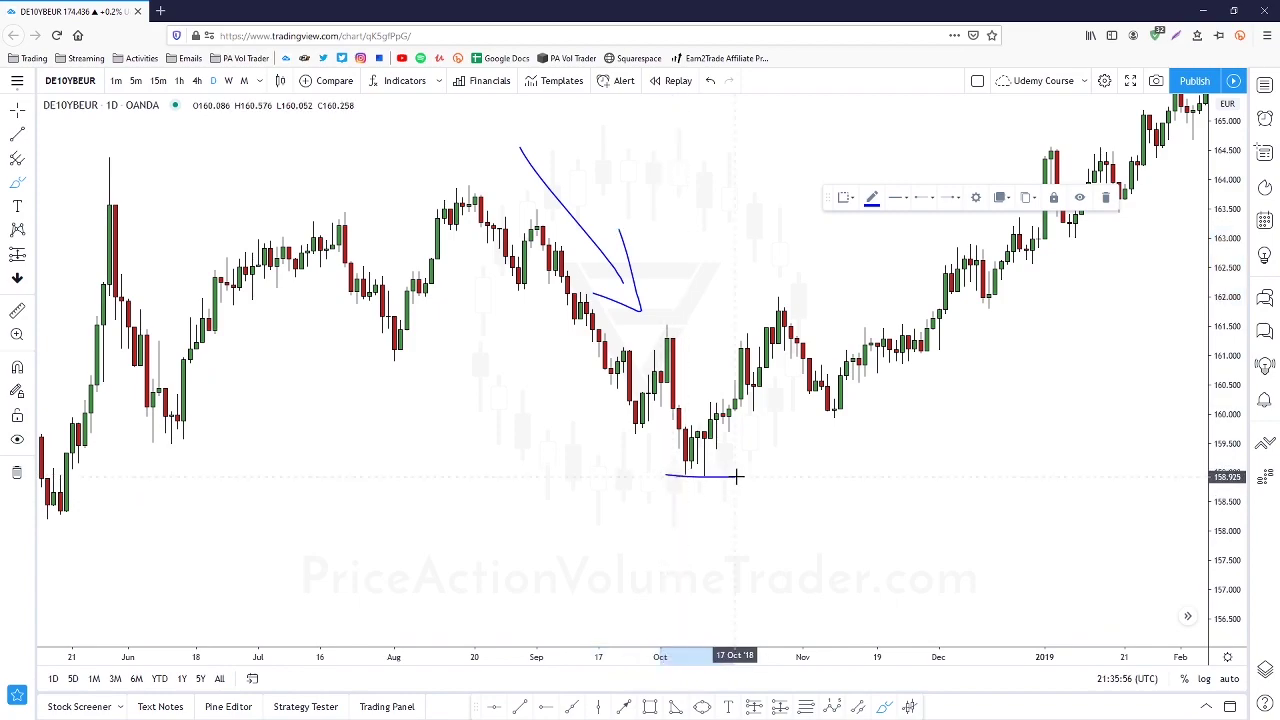
Replace the brush line under the October 2018 lows with a trend line at about 158.97 from 2 to 12 October
click(710, 80)
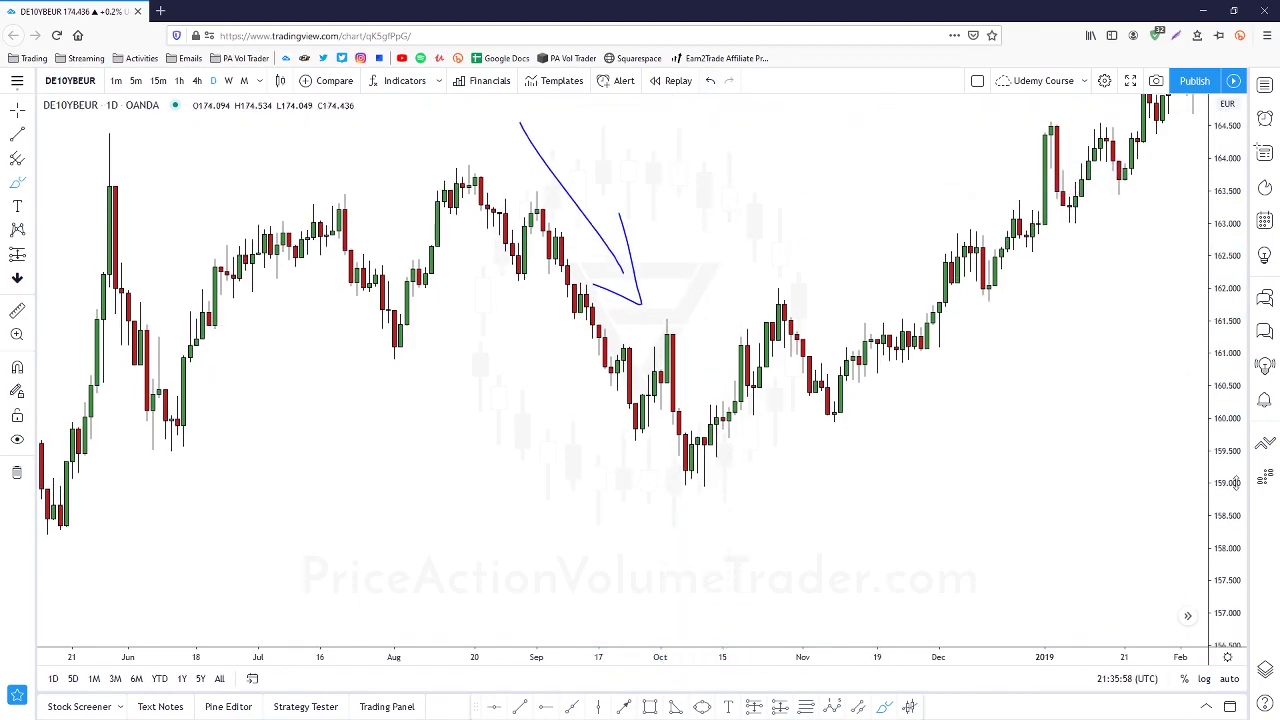
drag(1176, 518, 1012, 493)
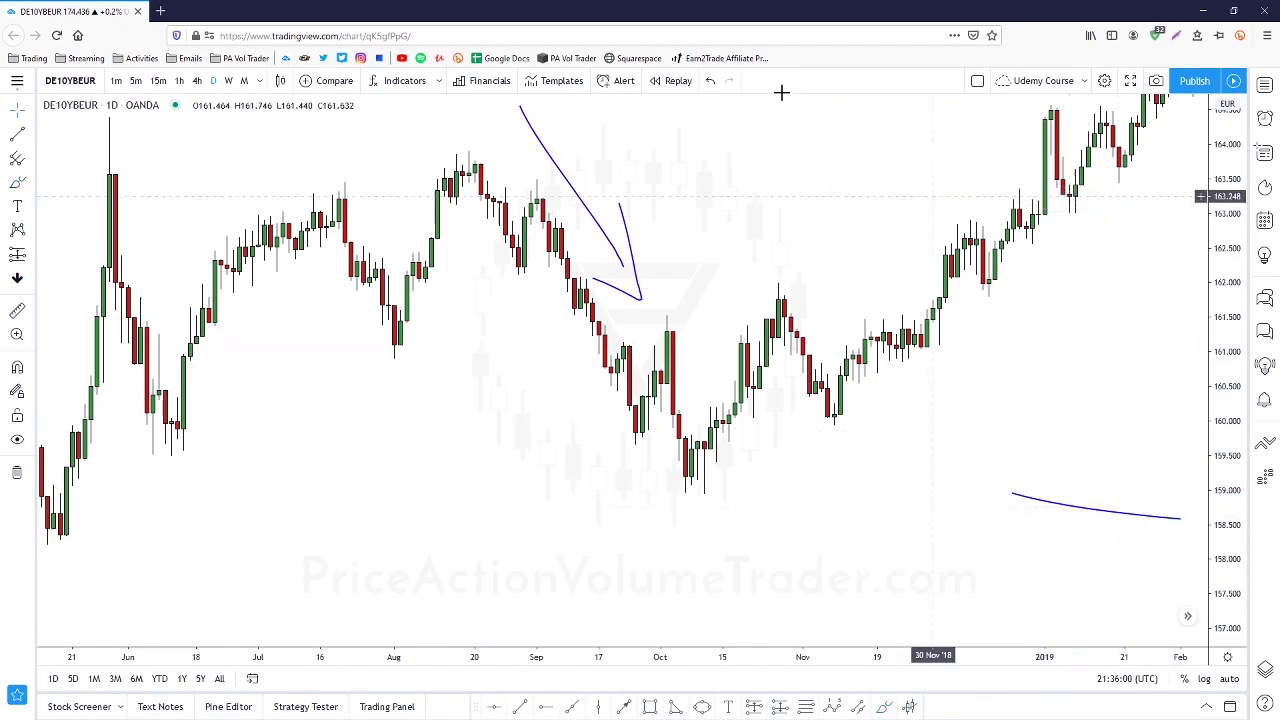
drag(807, 474, 997, 489)
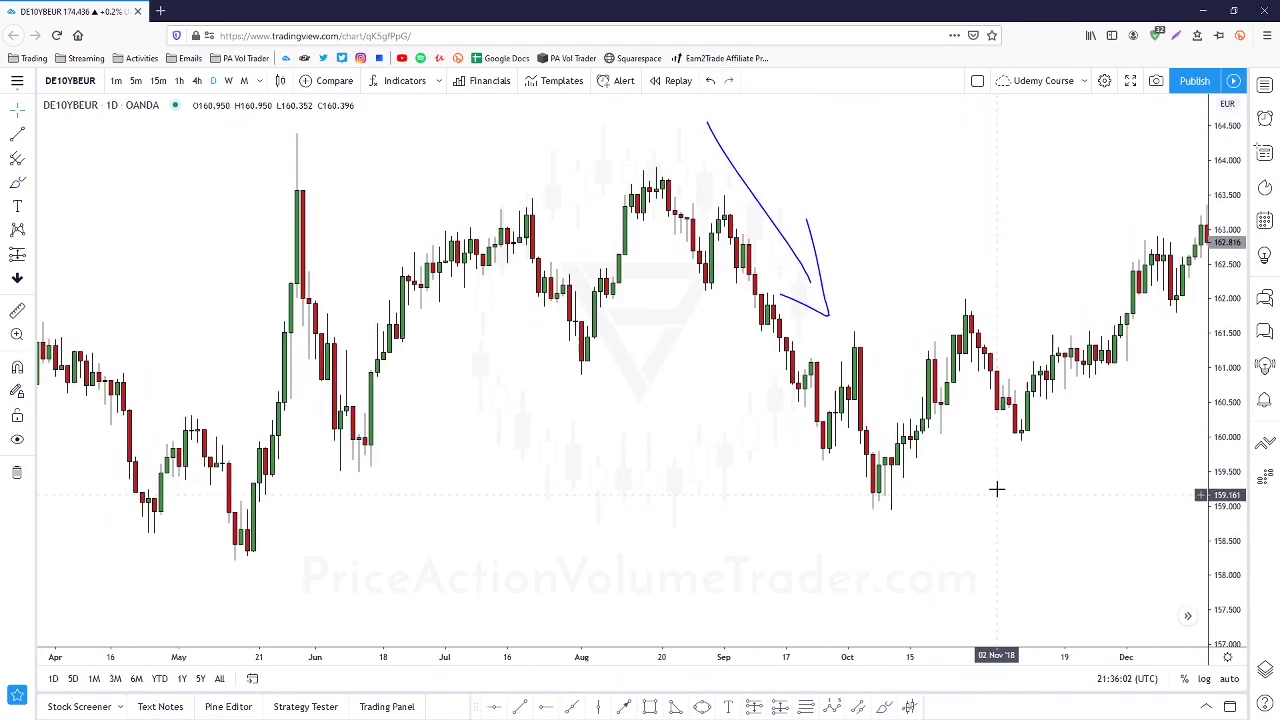
scroll(997, 489, up, 3)
click(18, 155)
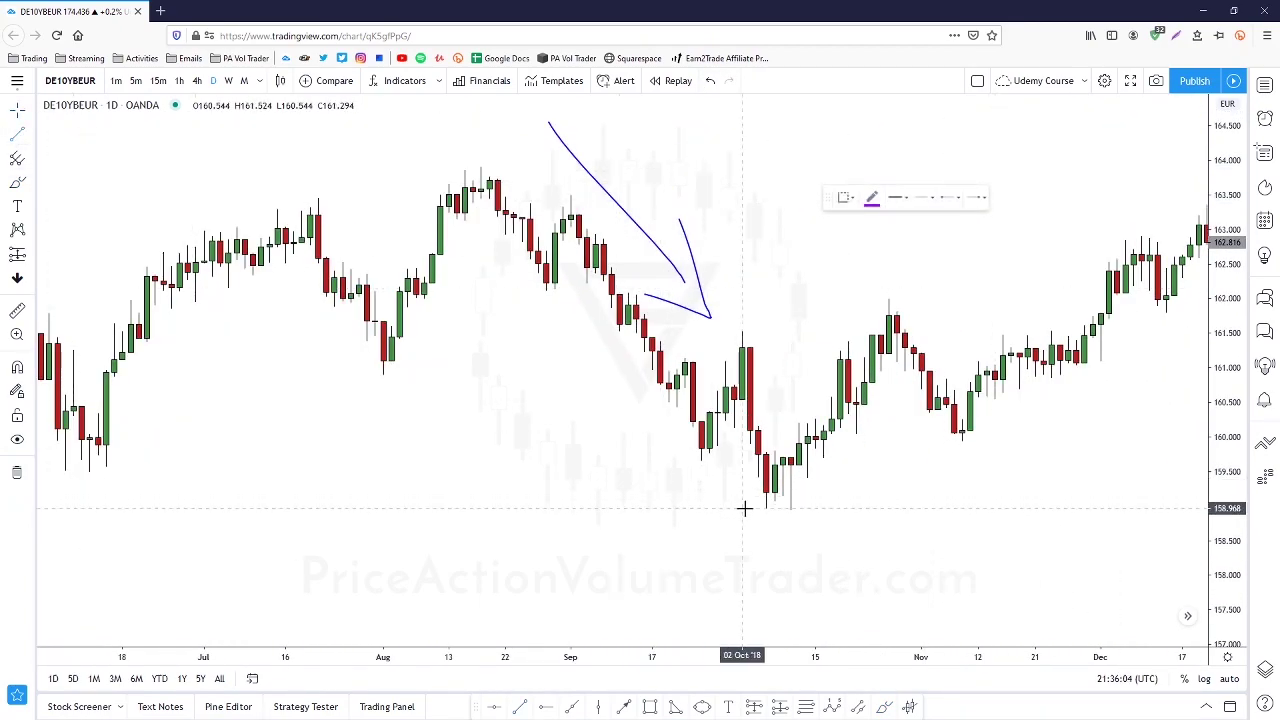
drag(744, 508, 807, 509)
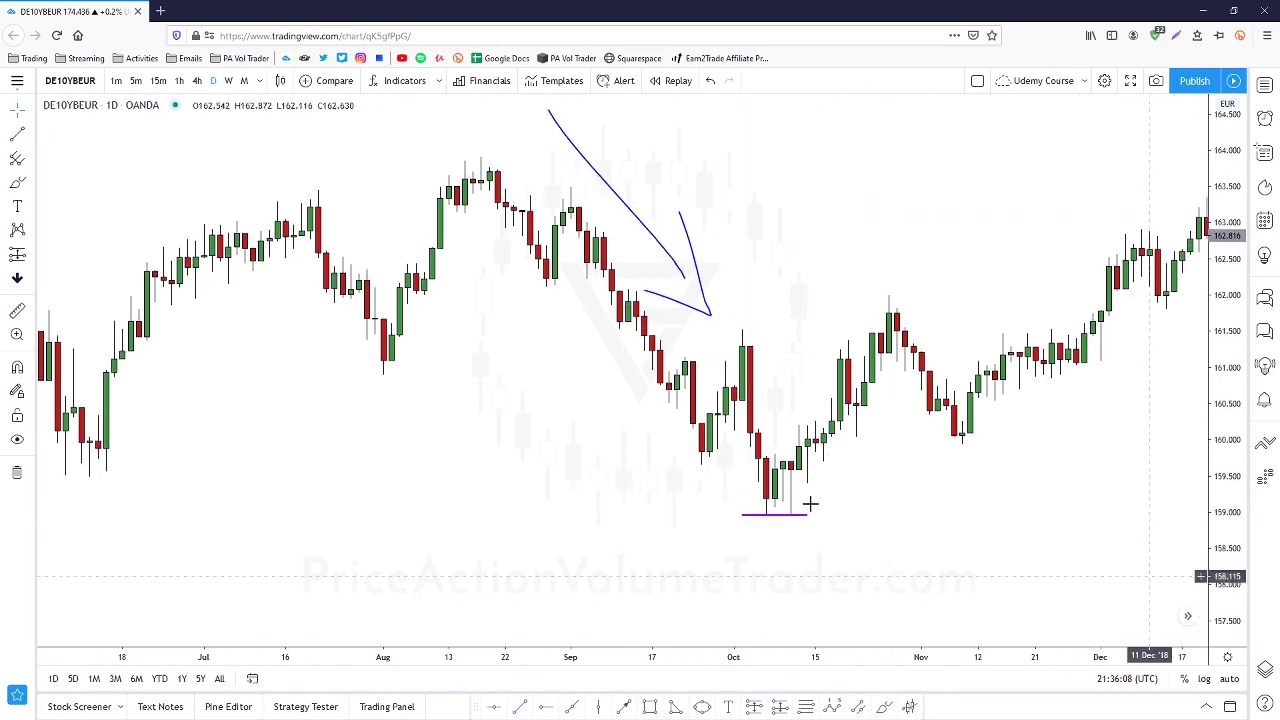
Make the trend line under the October 2018 lows thinner
click(798, 514)
click(897, 198)
click(899, 222)
click(900, 477)
drag(900, 477, 1013, 463)
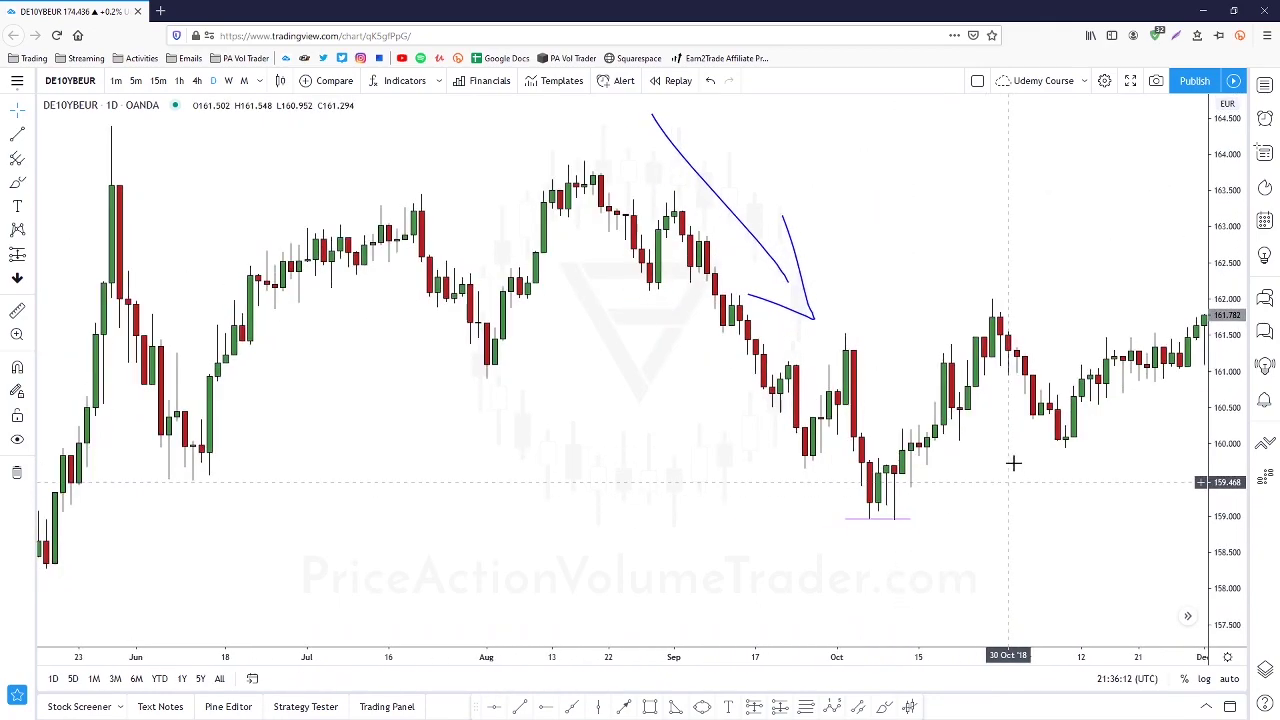
Turn on magnet mode and snap the start of the trend line to the 5 October 2018 low, keeping it level at 158.968
scroll(1013, 463, up, 3)
drag(1240, 562, 1234, 498)
drag(1074, 509, 1127, 478)
scroll(1127, 478, up, 1)
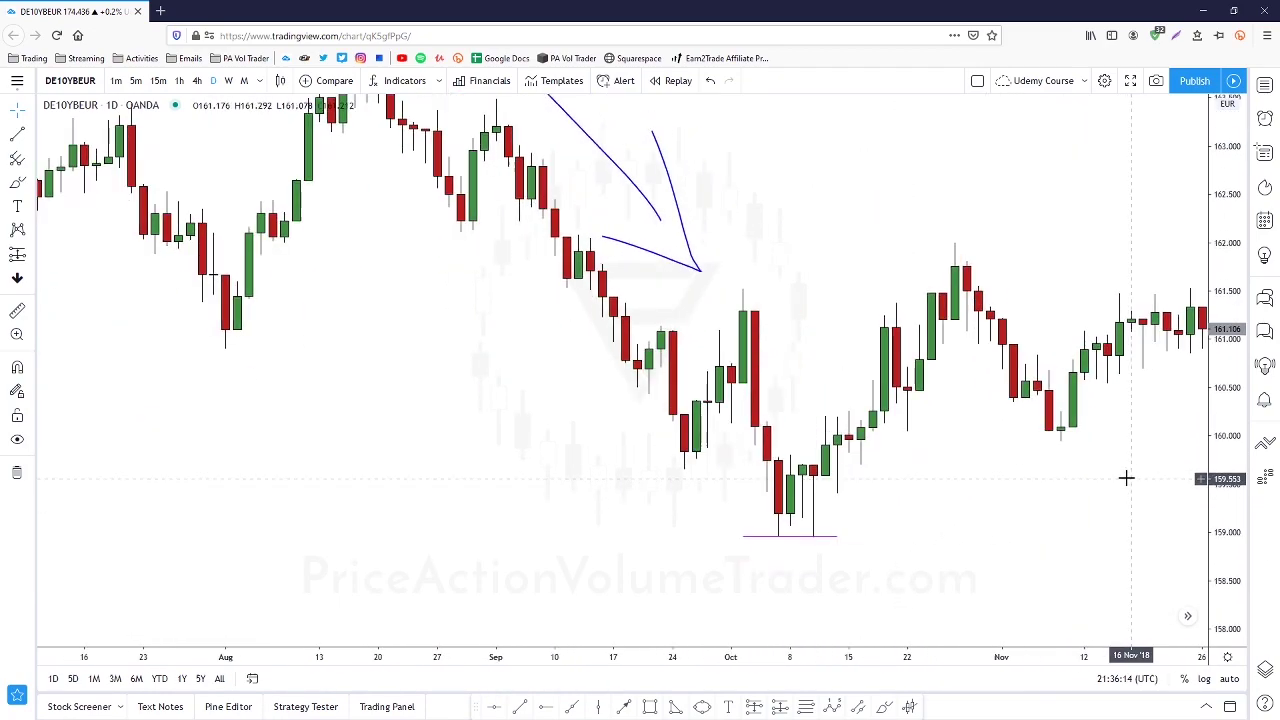
scroll(1126, 478, up, 2)
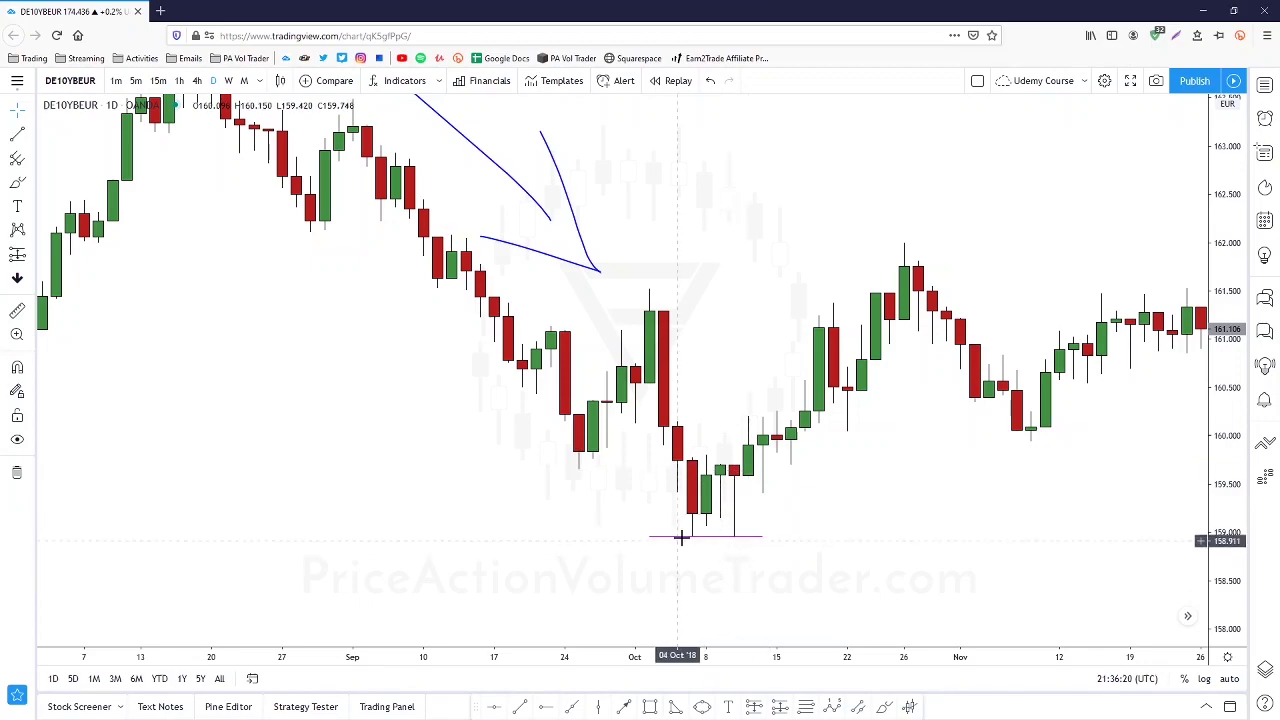
drag(1223, 585, 1223, 400)
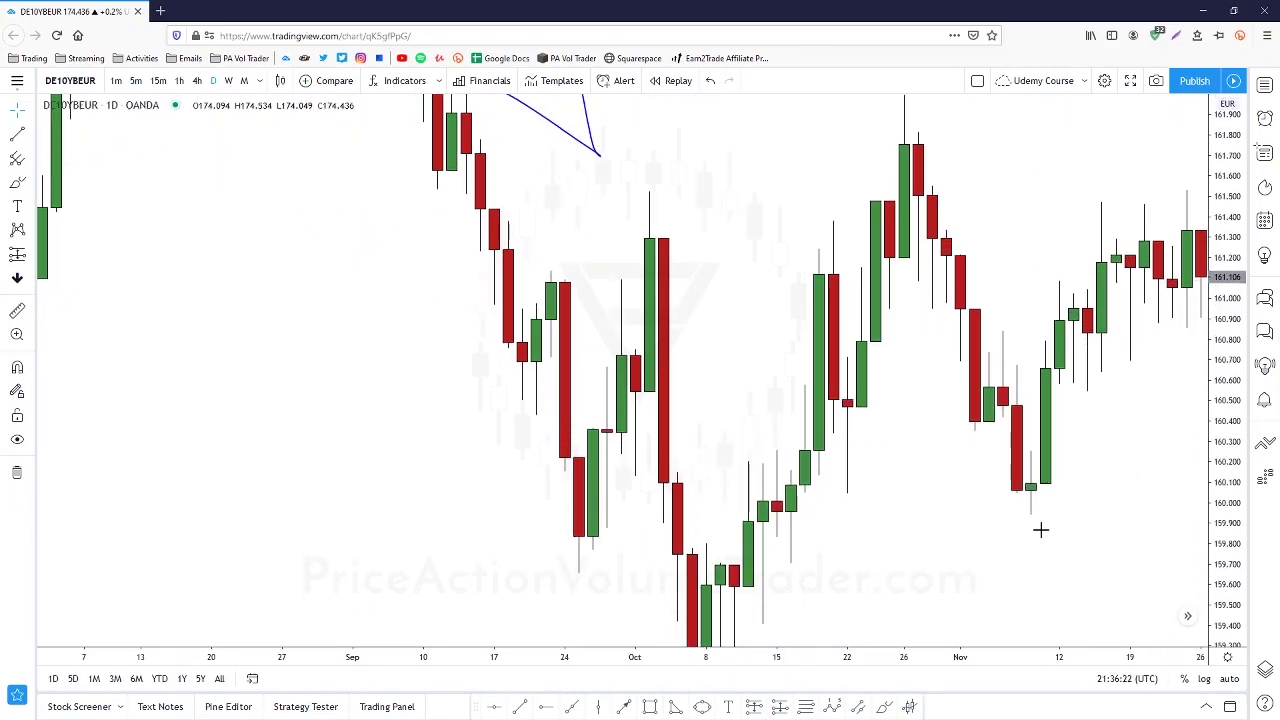
drag(1002, 548, 1031, 320)
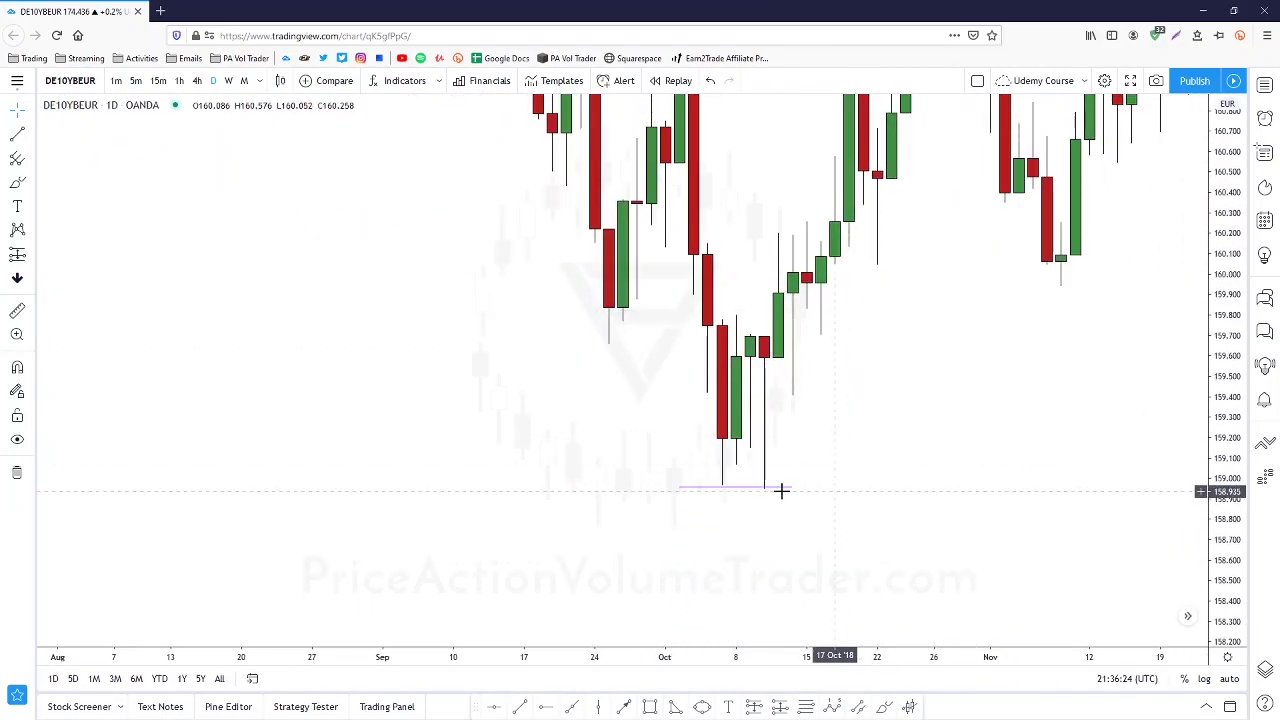
mouse_move(679, 487)
mouse_down()
mouse_move(733, 492)
mouse_move(707, 494)
mouse_up()
click(17, 368)
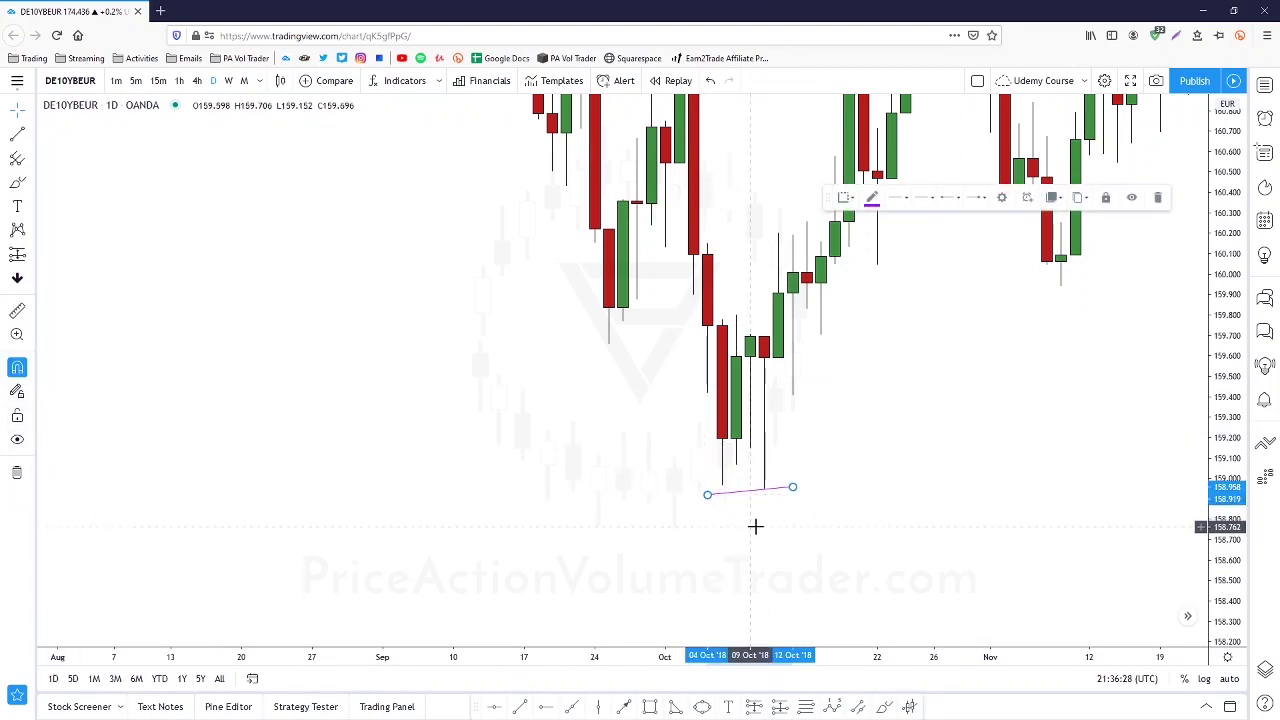
drag(707, 497, 718, 489)
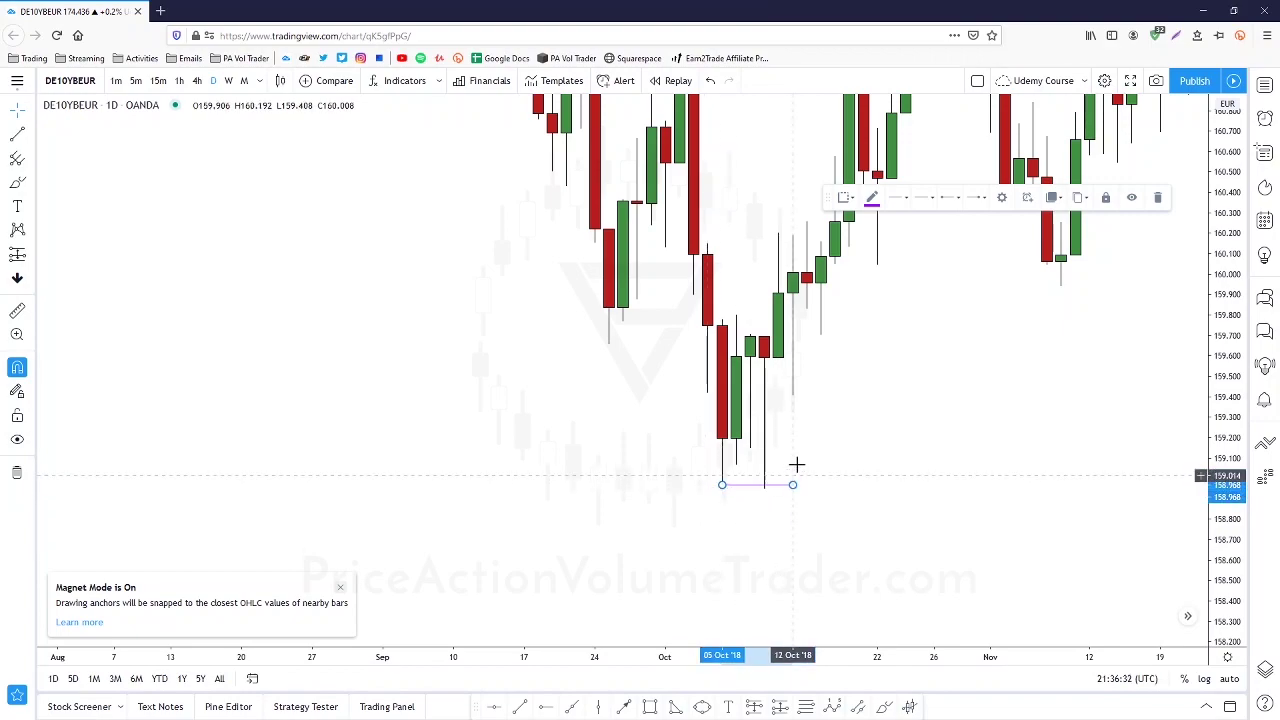
click(846, 449)
Remove all drawings from the DE10YBEUR chart and switch the chart to NZDUSD from the watchlist
drag(829, 483, 603, 491)
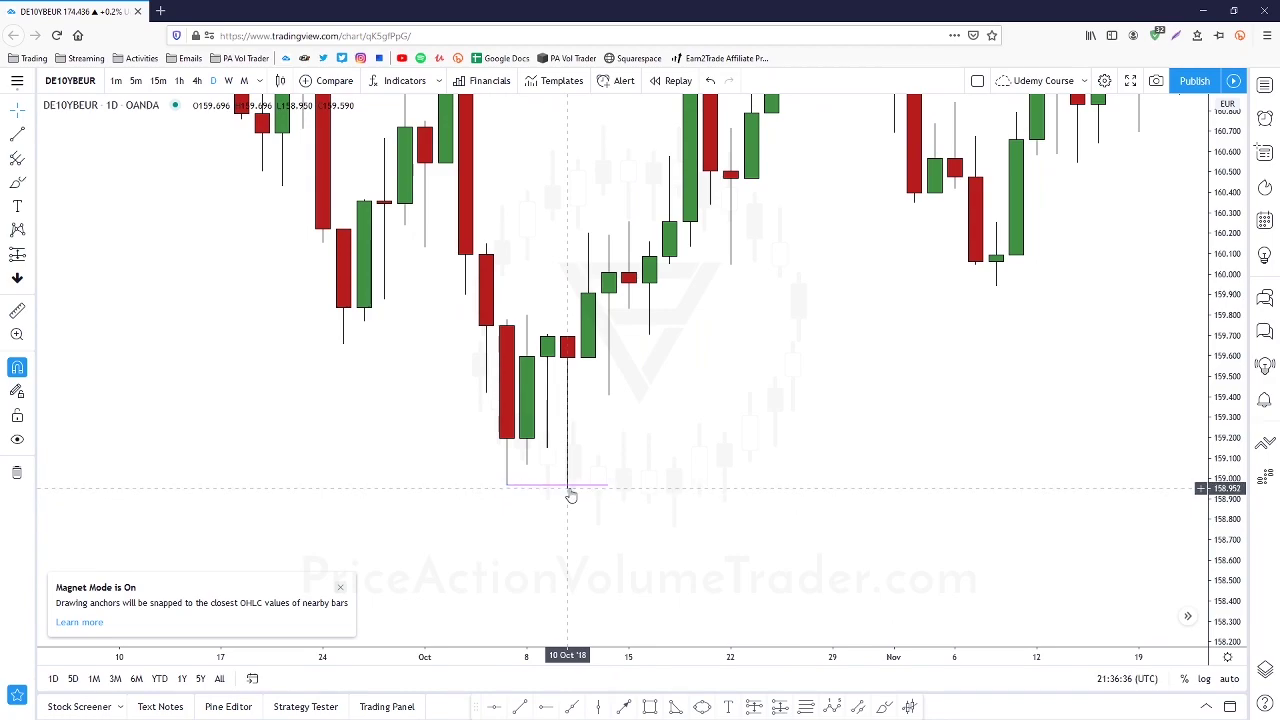
drag(894, 317, 1042, 345)
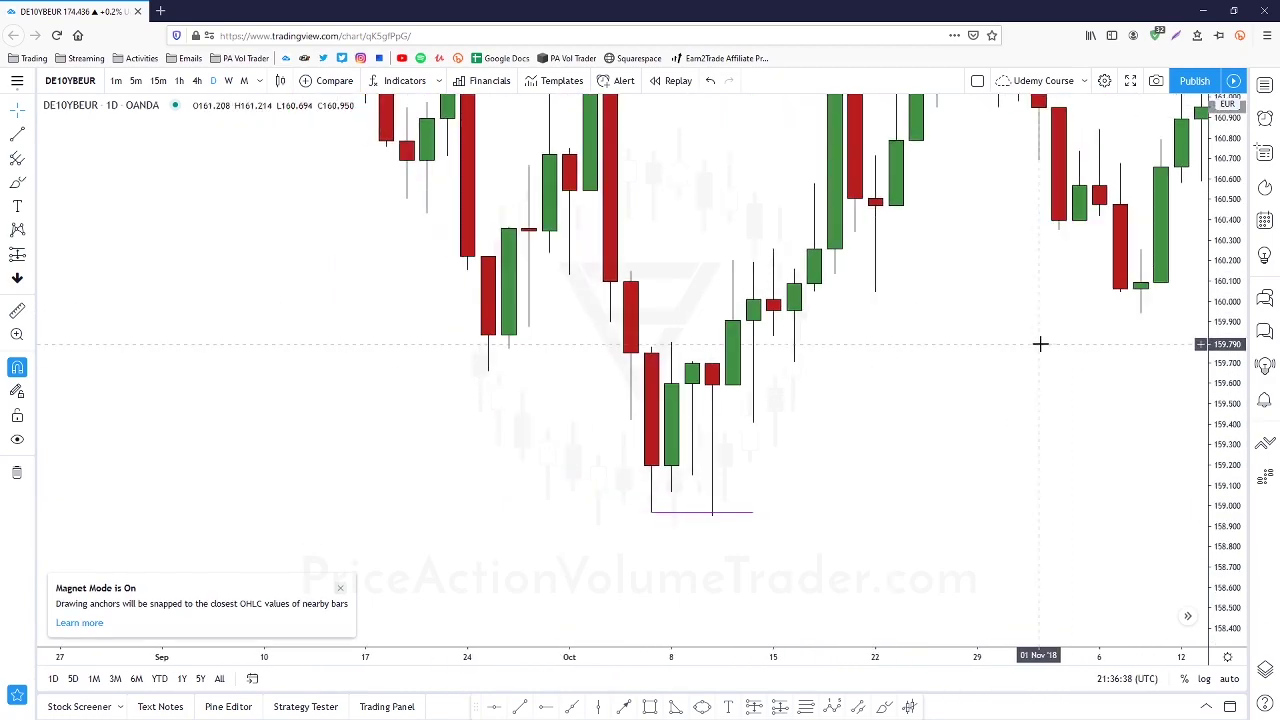
scroll(1040, 343, down, 5)
scroll(1083, 391, down, 5)
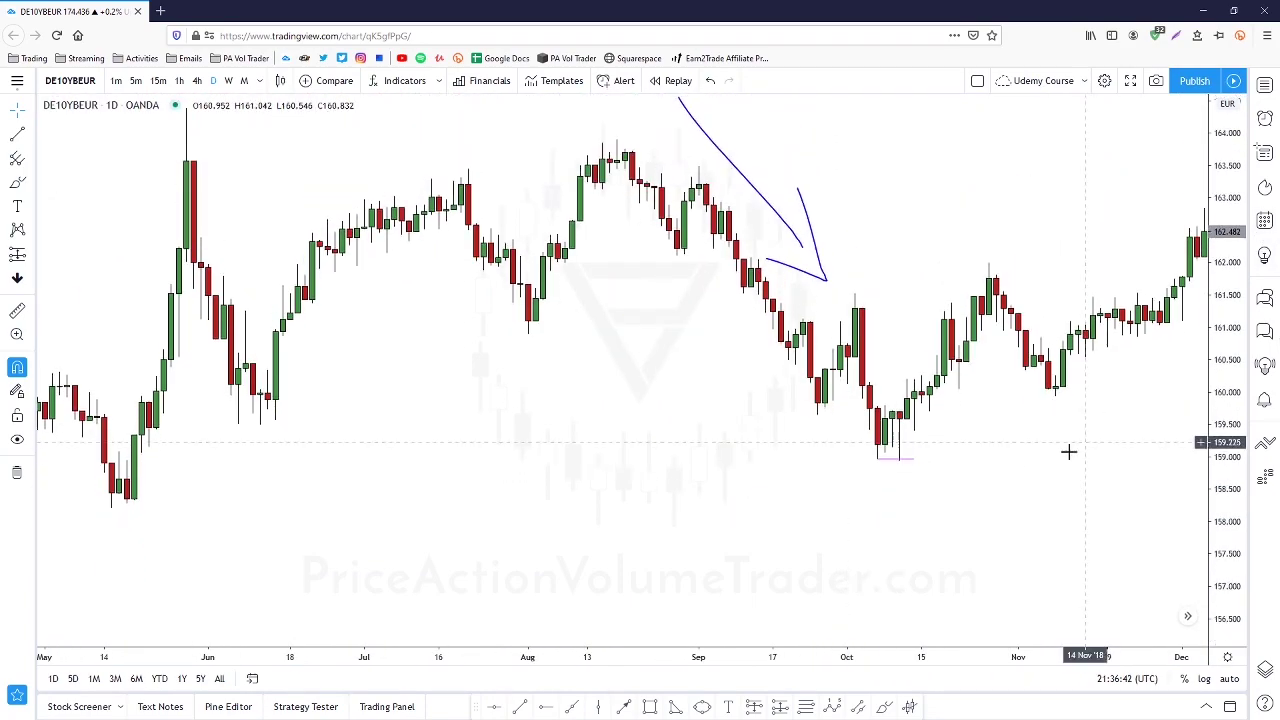
drag(1077, 446, 903, 494)
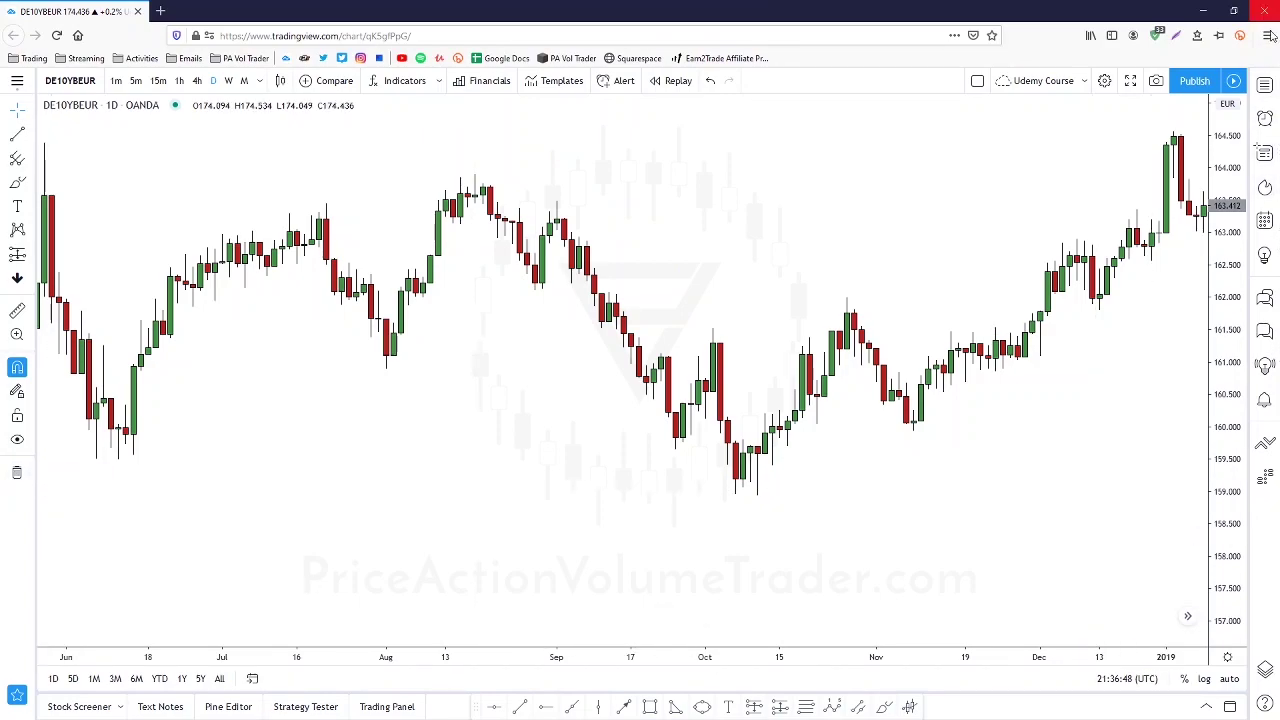
click(1266, 88)
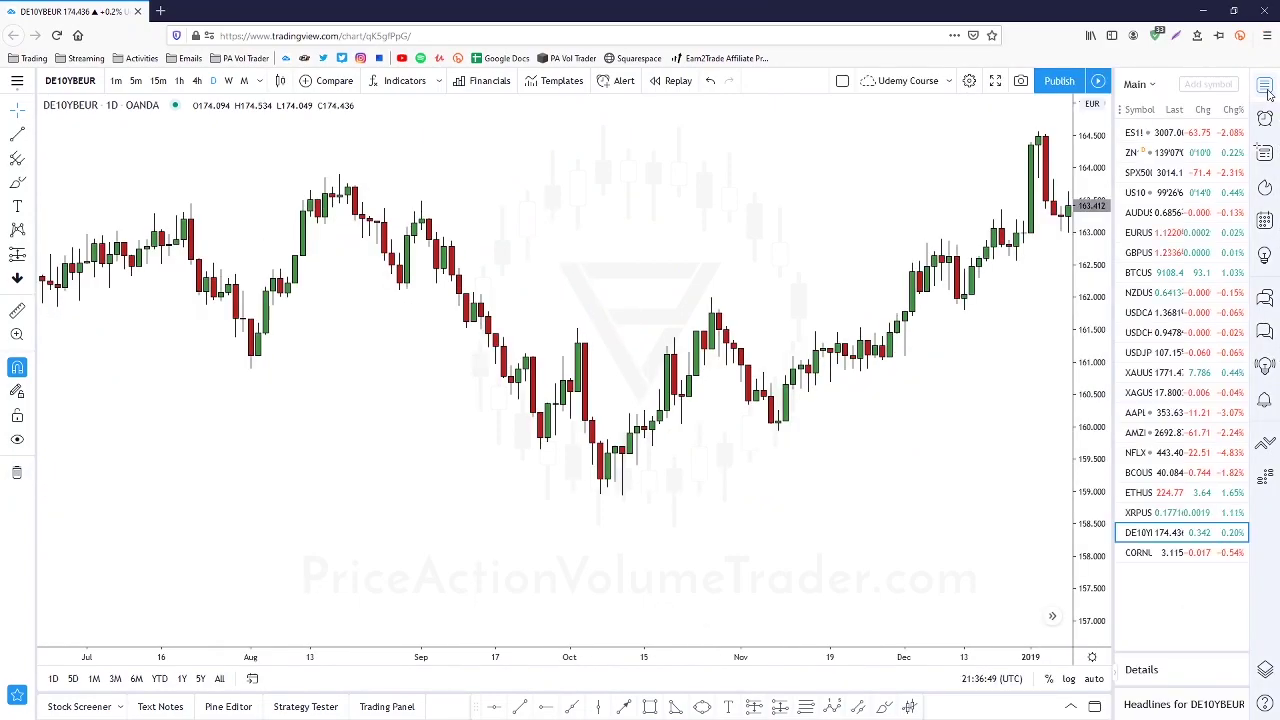
click(1136, 298)
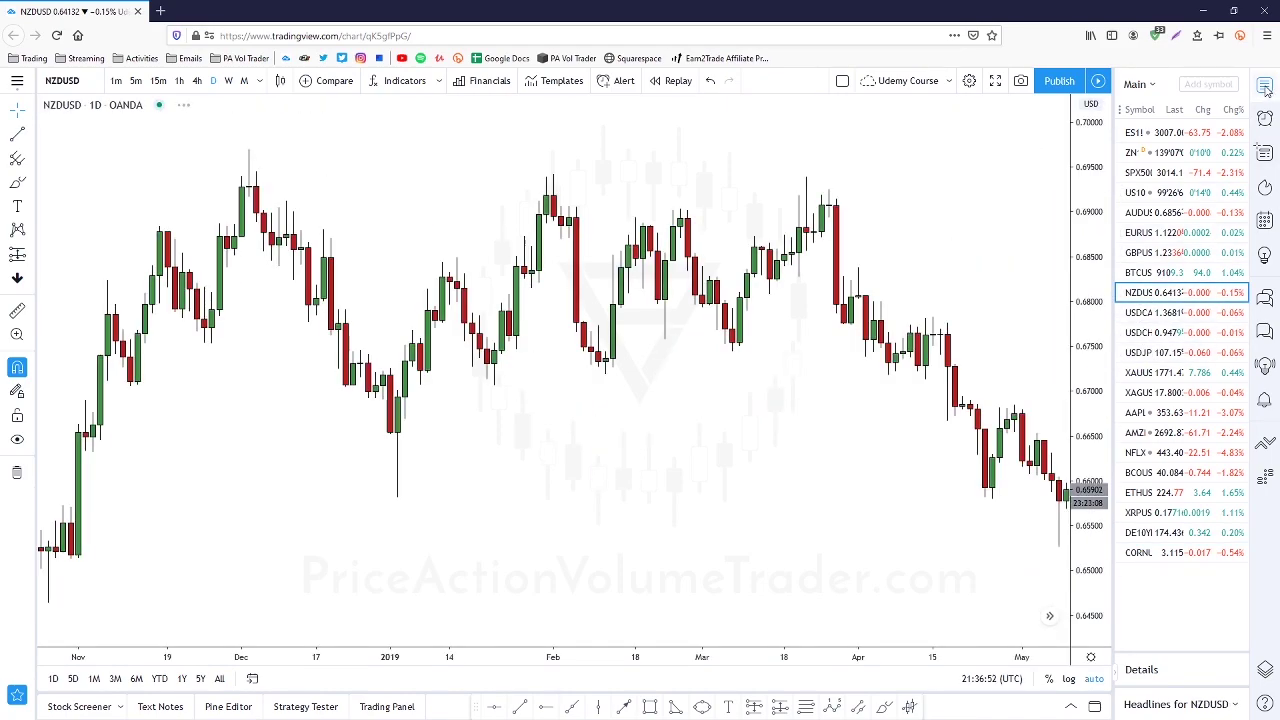
click(1266, 88)
Draw a level trend line at 0.69394 across the February and March 2019 highs, from 11 January to early April 2019
scroll(746, 443, down, 3)
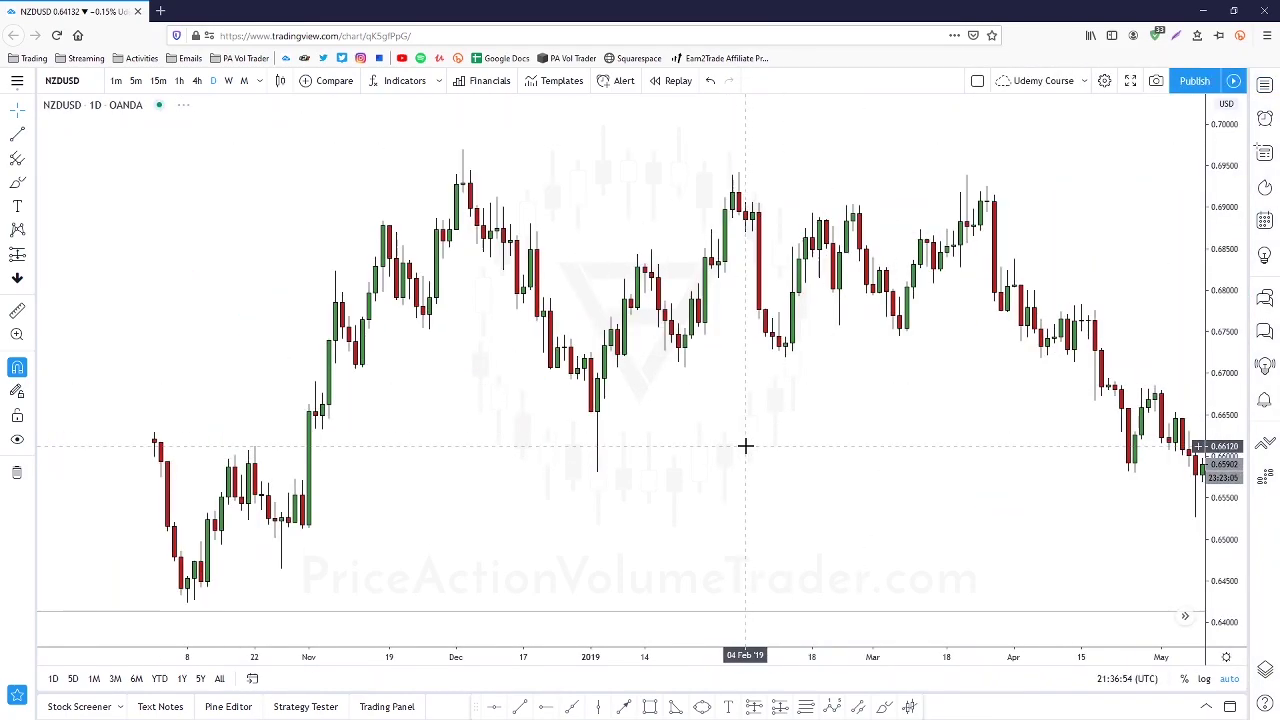
drag(1006, 437, 682, 540)
drag(1221, 374, 1221, 347)
drag(1012, 281, 995, 351)
click(17, 134)
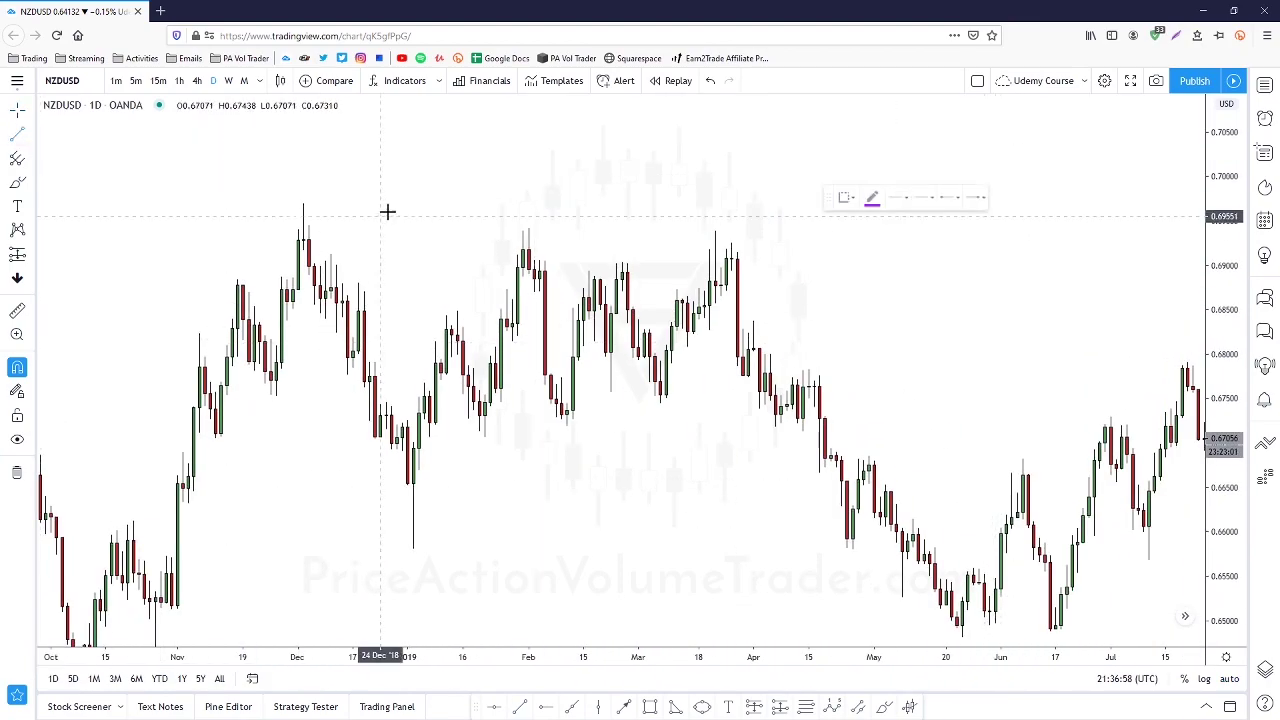
click(447, 230)
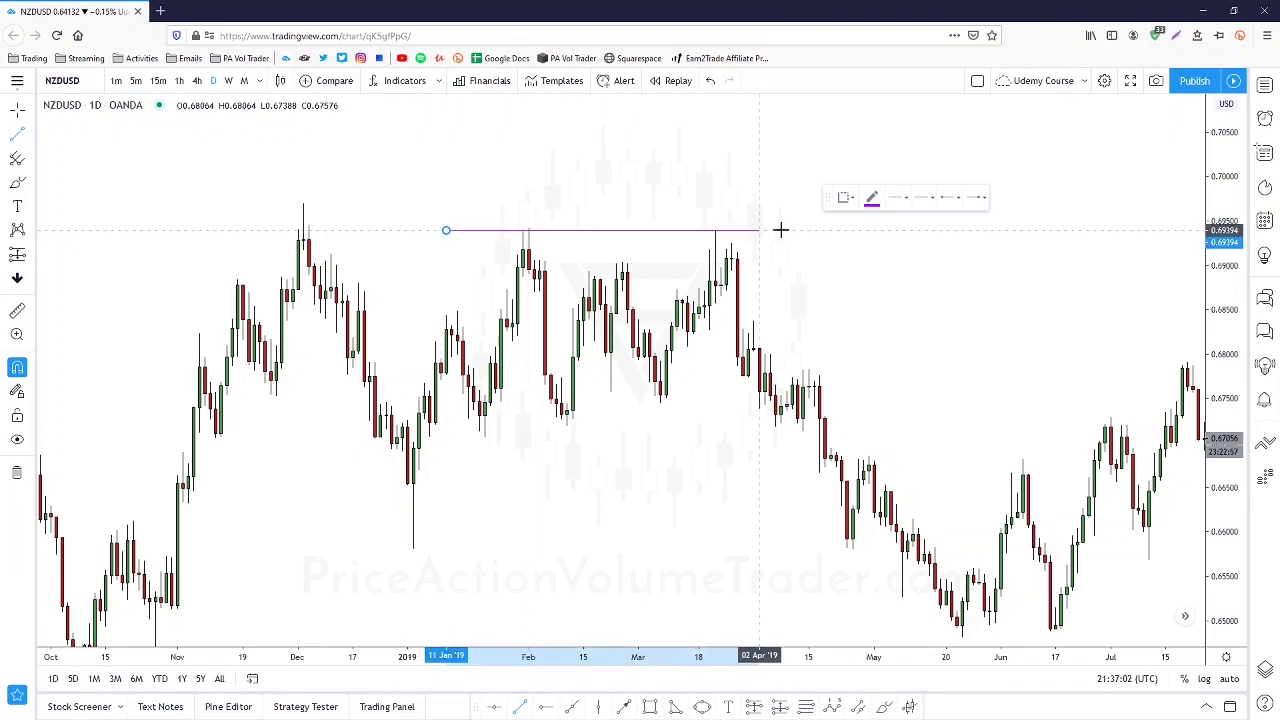
click(780, 230)
click(763, 177)
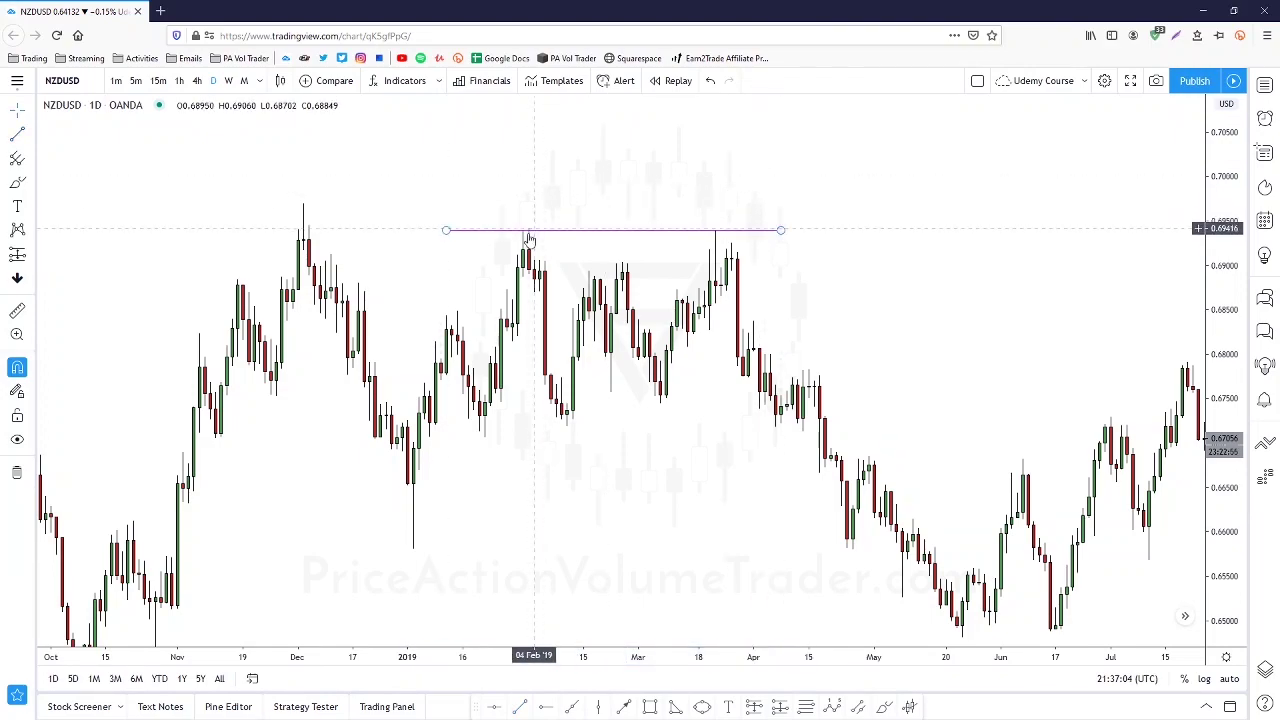
Remove all drawings from the NZDUSD chart and switch the chart to SPX500USD from the watchlist
scroll(786, 206, down, 3)
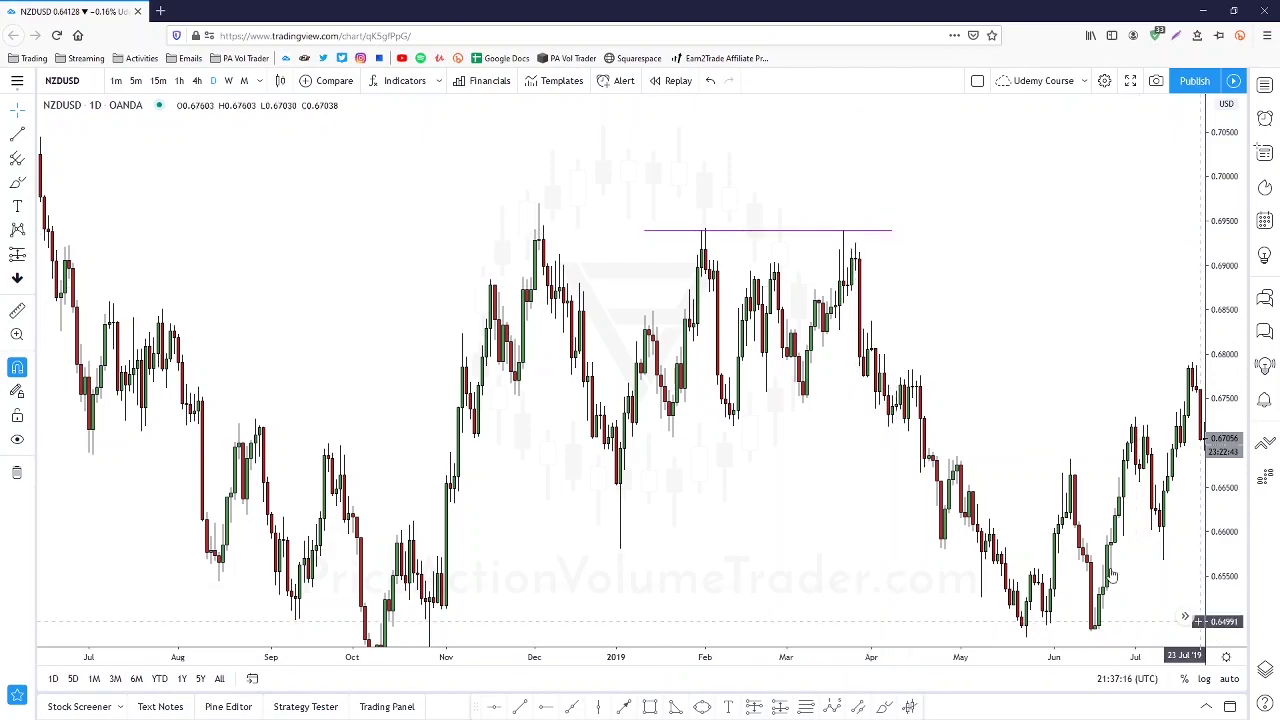
click(17, 472)
click(1264, 85)
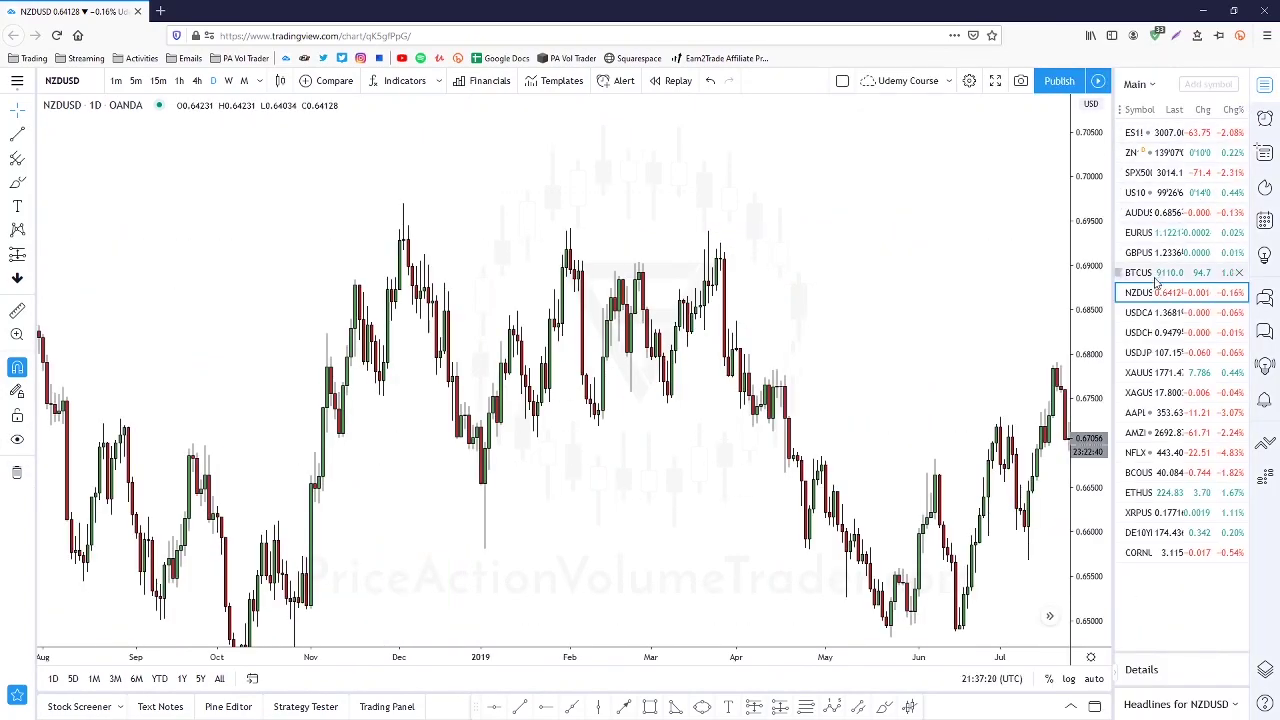
click(1158, 272)
click(1142, 172)
click(1264, 85)
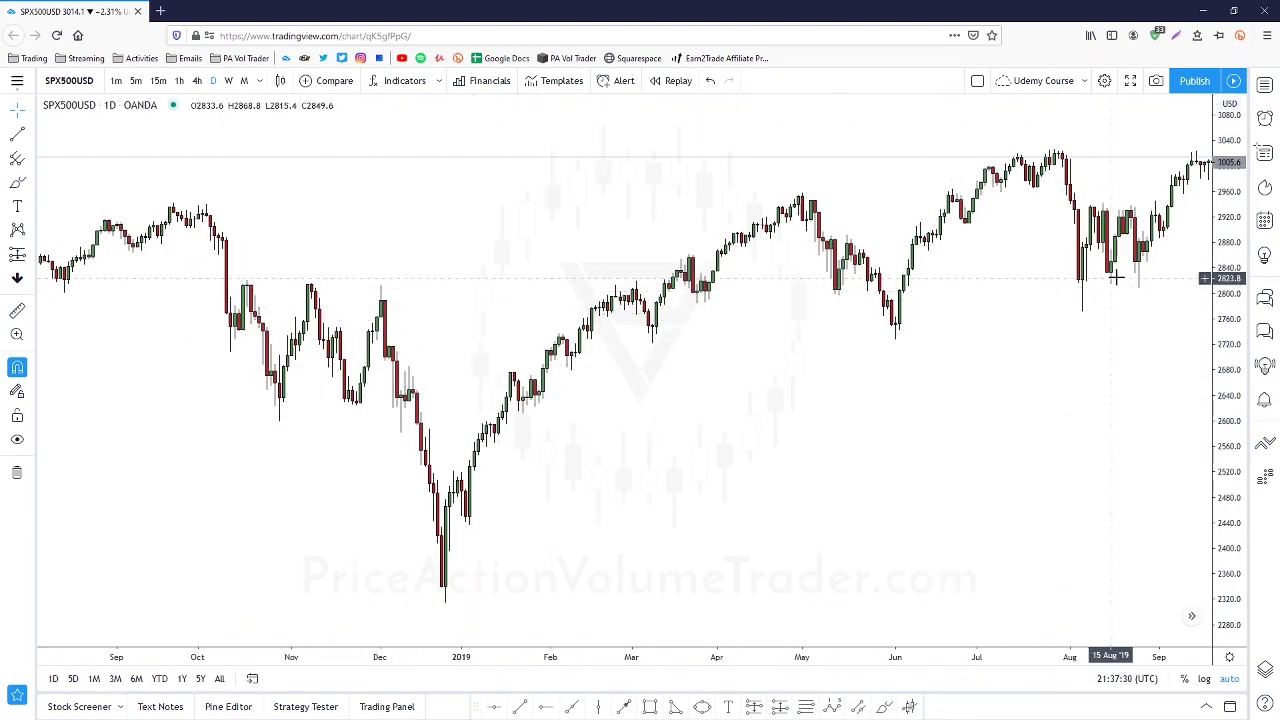
Draw a trend line across the July and September 2019 highs at about 3025, from 25 July to 2 October
drag(1009, 394, 497, 486)
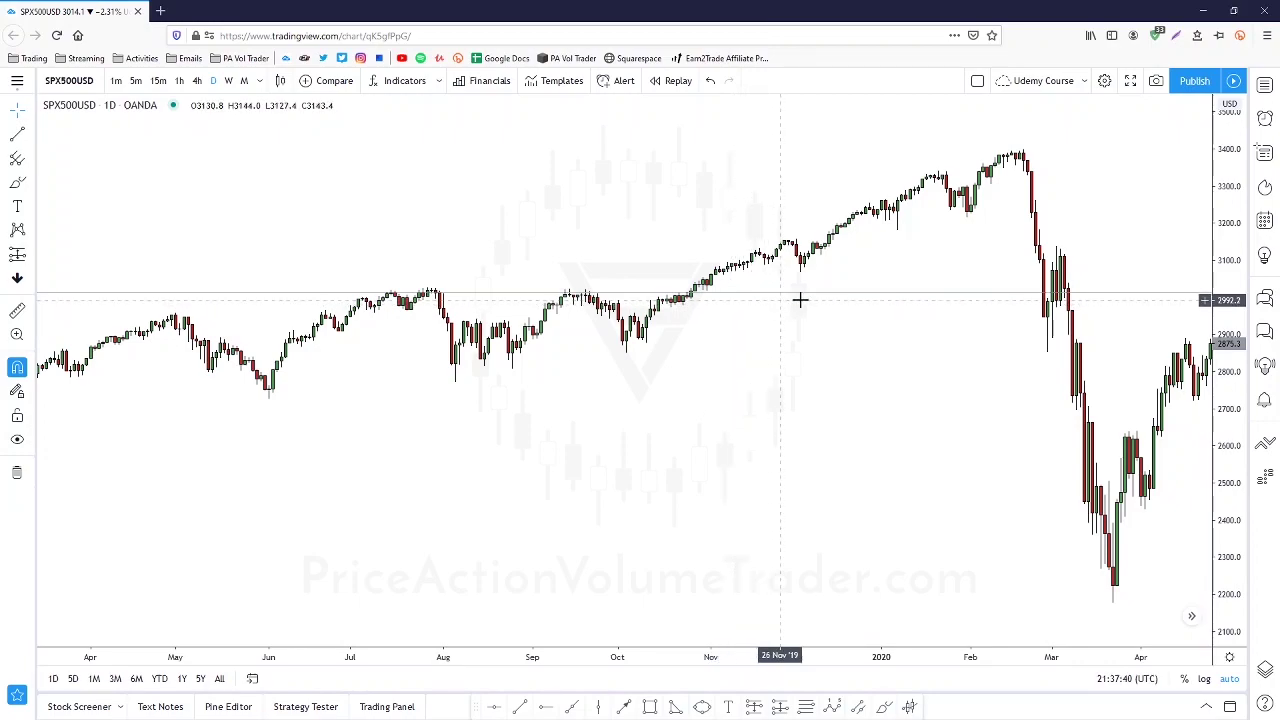
drag(1244, 563, 1236, 425)
drag(882, 182, 940, 304)
scroll(940, 304, up, 2)
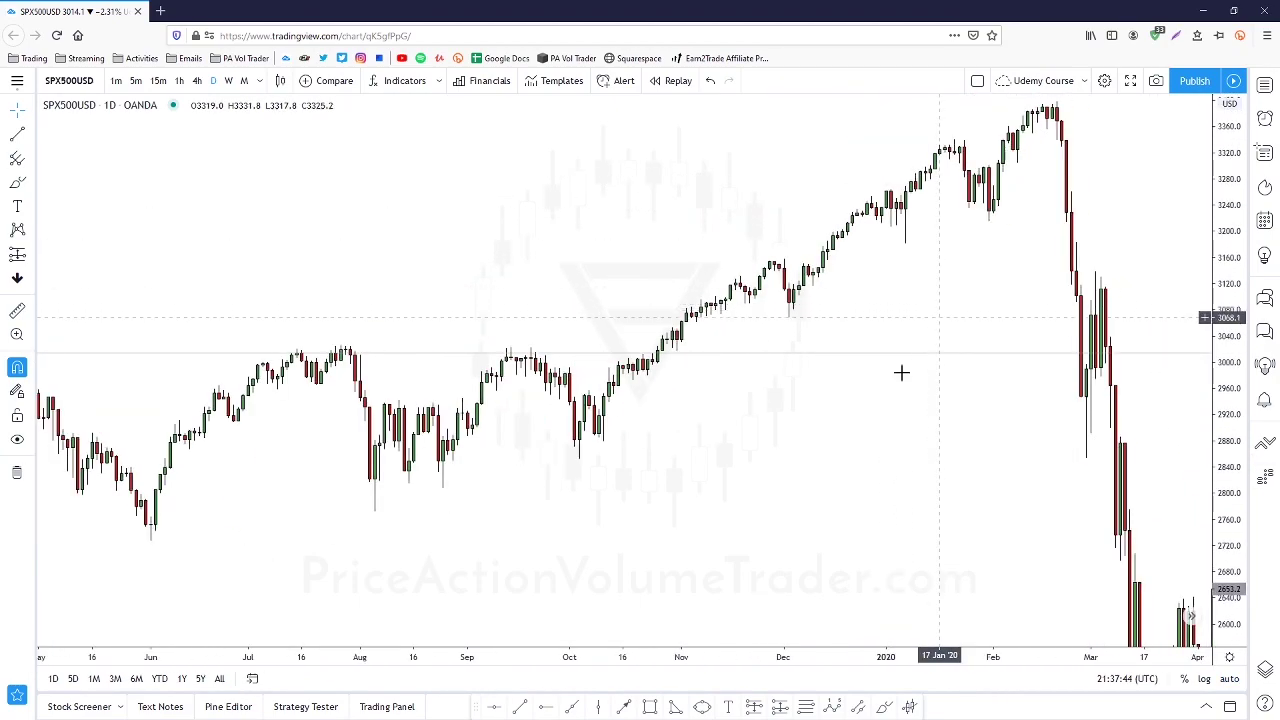
drag(837, 437, 933, 430)
scroll(932, 428, down, 1)
drag(582, 275, 606, 243)
drag(1222, 563, 1218, 447)
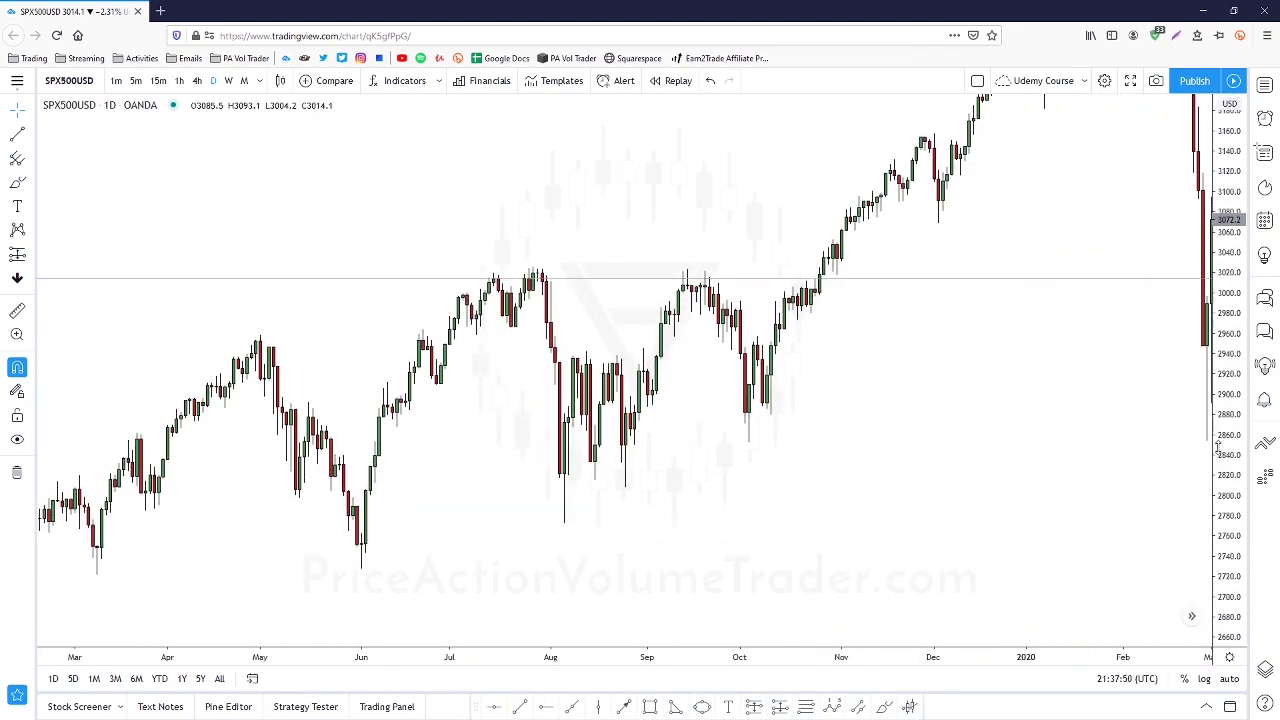
drag(1045, 413, 978, 428)
click(17, 134)
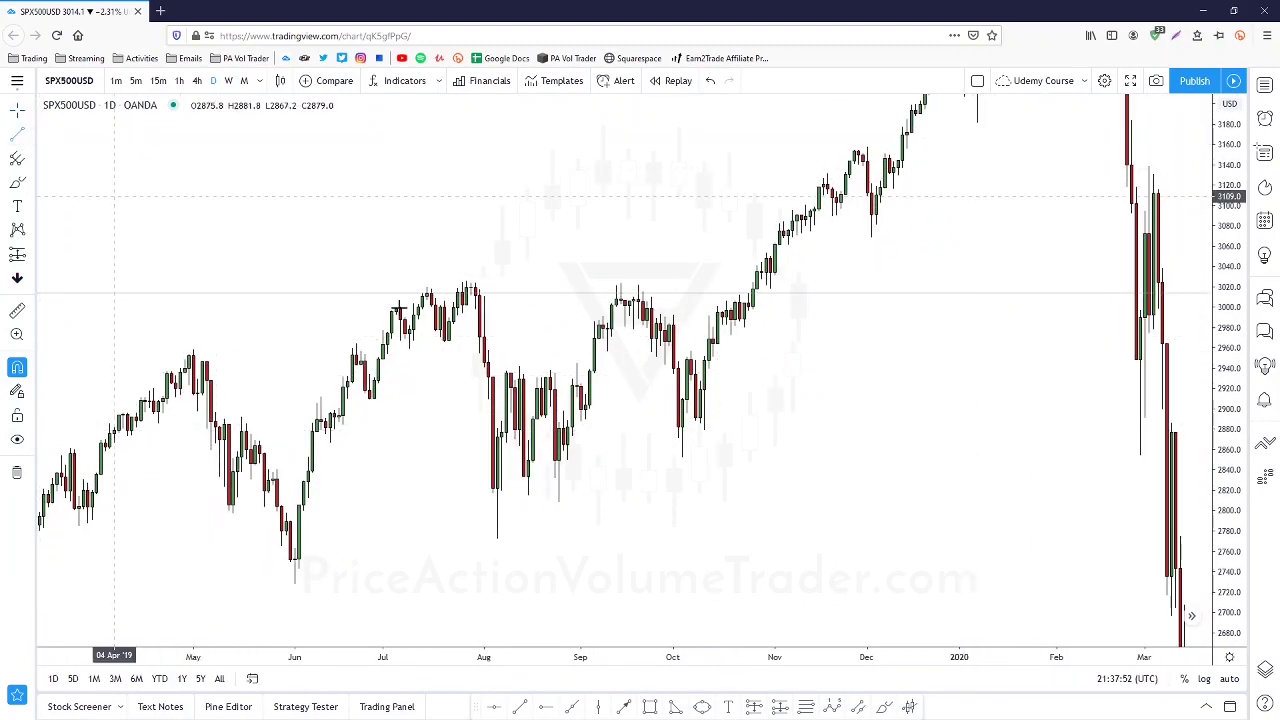
click(462, 280)
click(678, 280)
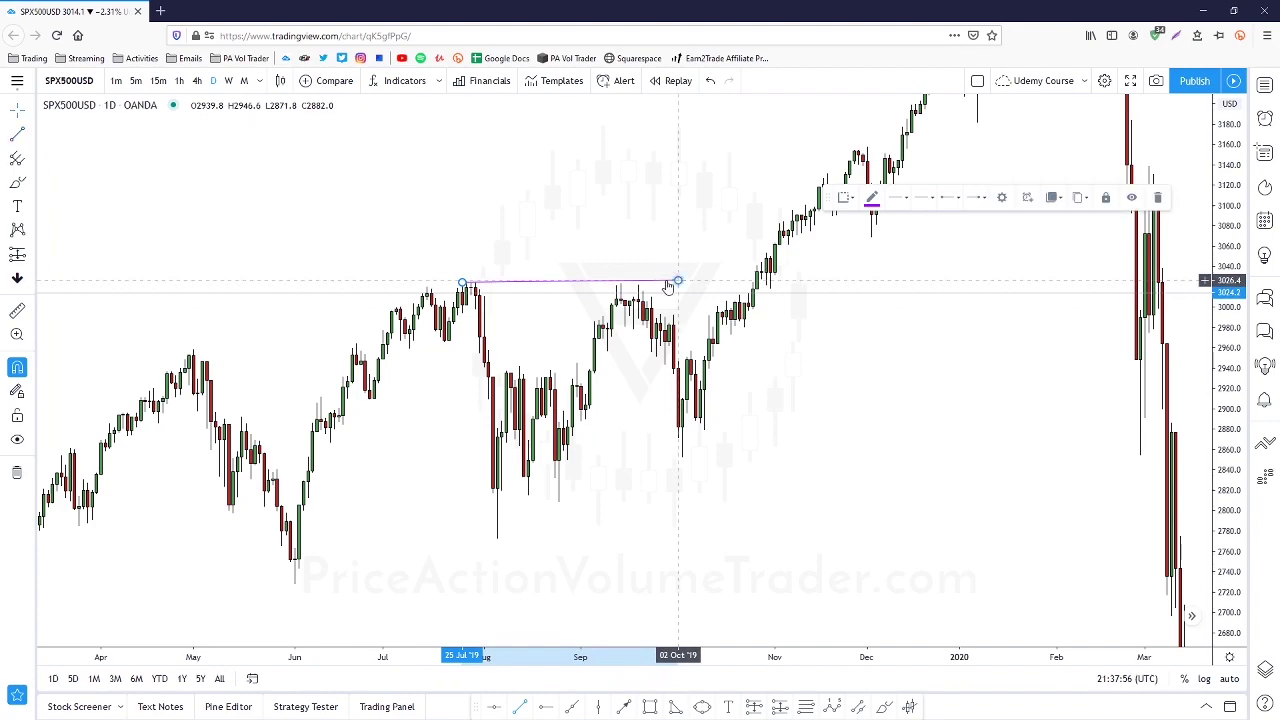
Move the trend line's start to the 15 July 2019 high at 3019.8 and lower its 2 October end to about 3020.5
drag(462, 281, 427, 285)
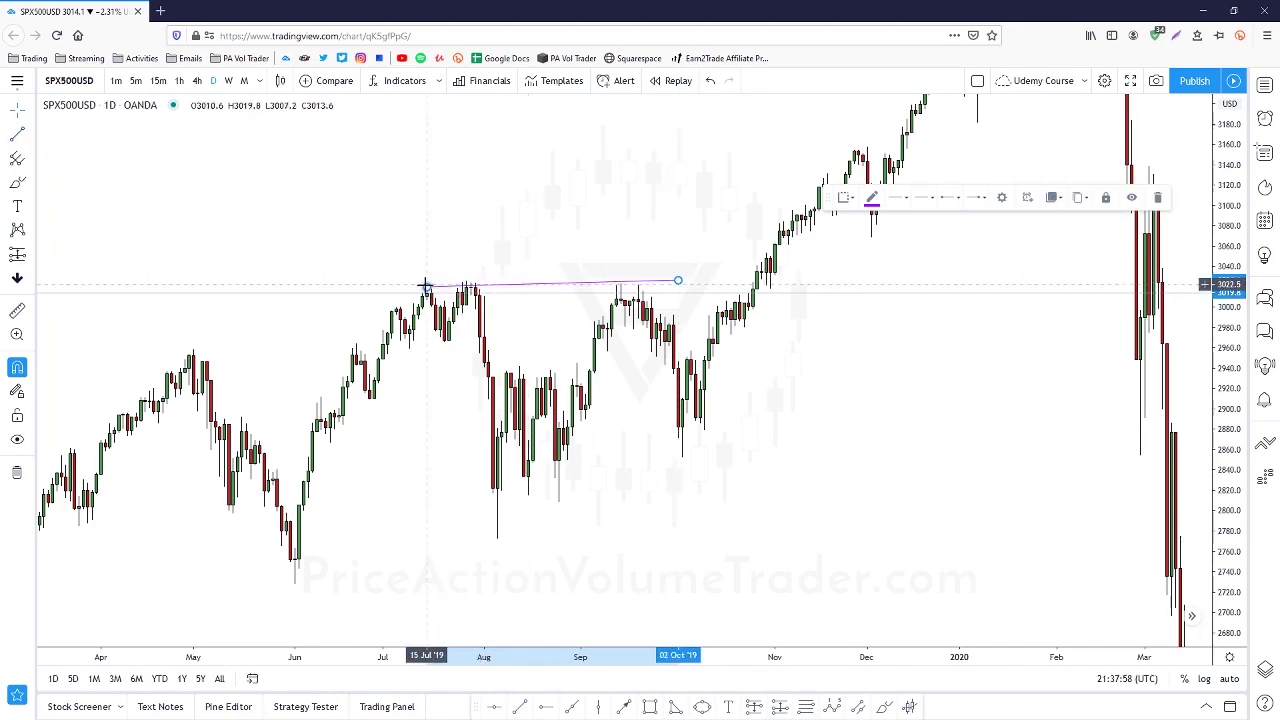
drag(678, 281, 679, 285)
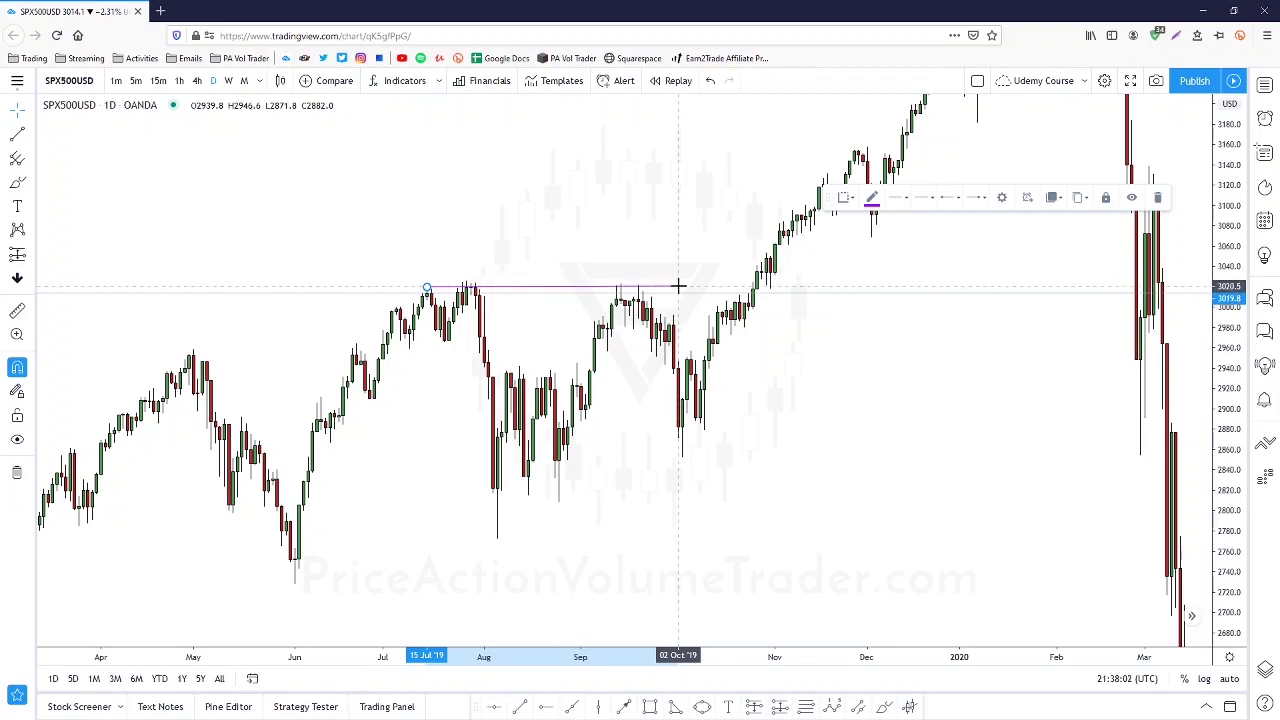
click(679, 239)
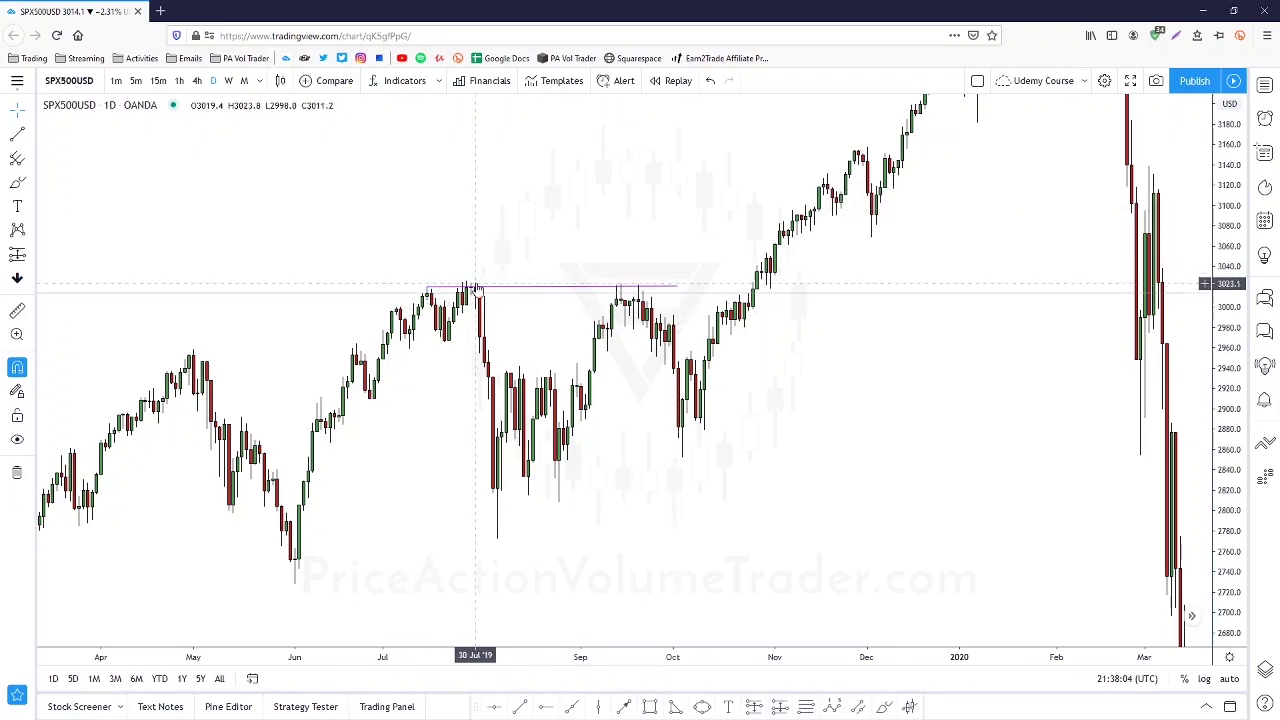
Draw a level trend line at 3339.8 across the late January 2020 highs, from 22 to about 28 January
mouse_move(651, 206)
mouse_down()
mouse_move(669, 209)
mouse_move(673, 230)
mouse_up()
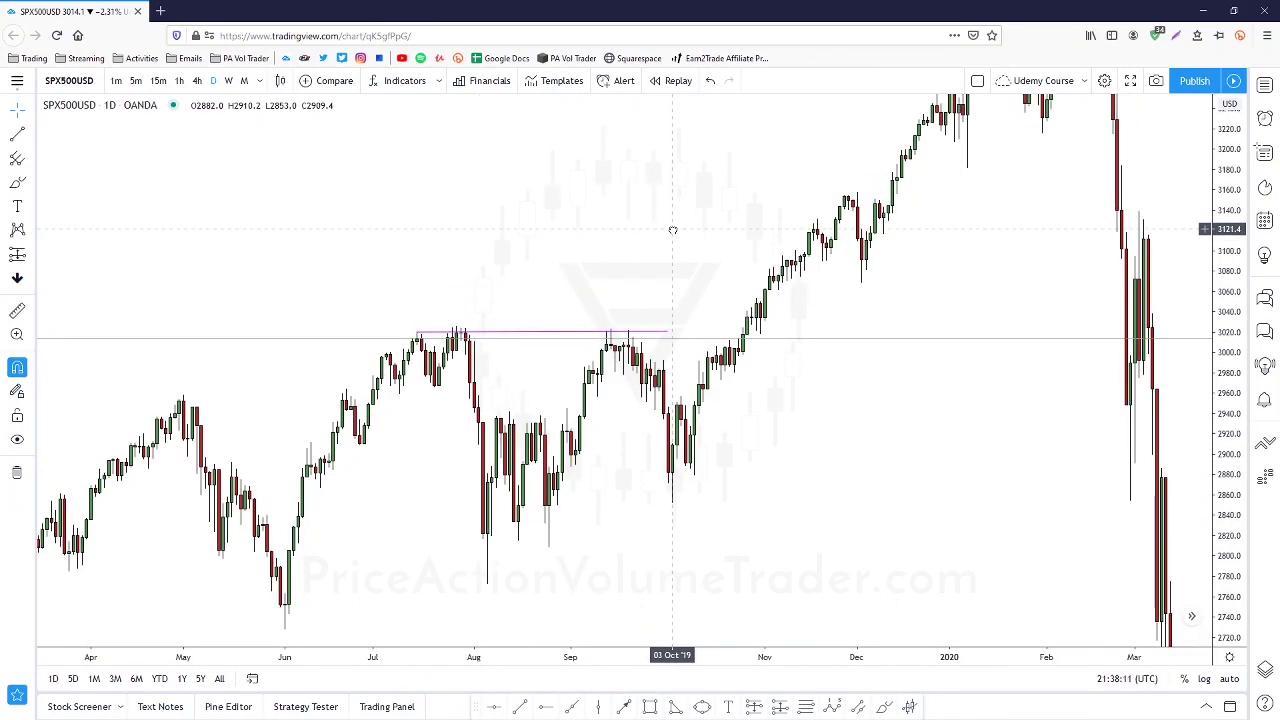
drag(960, 220, 726, 371)
drag(831, 323, 770, 395)
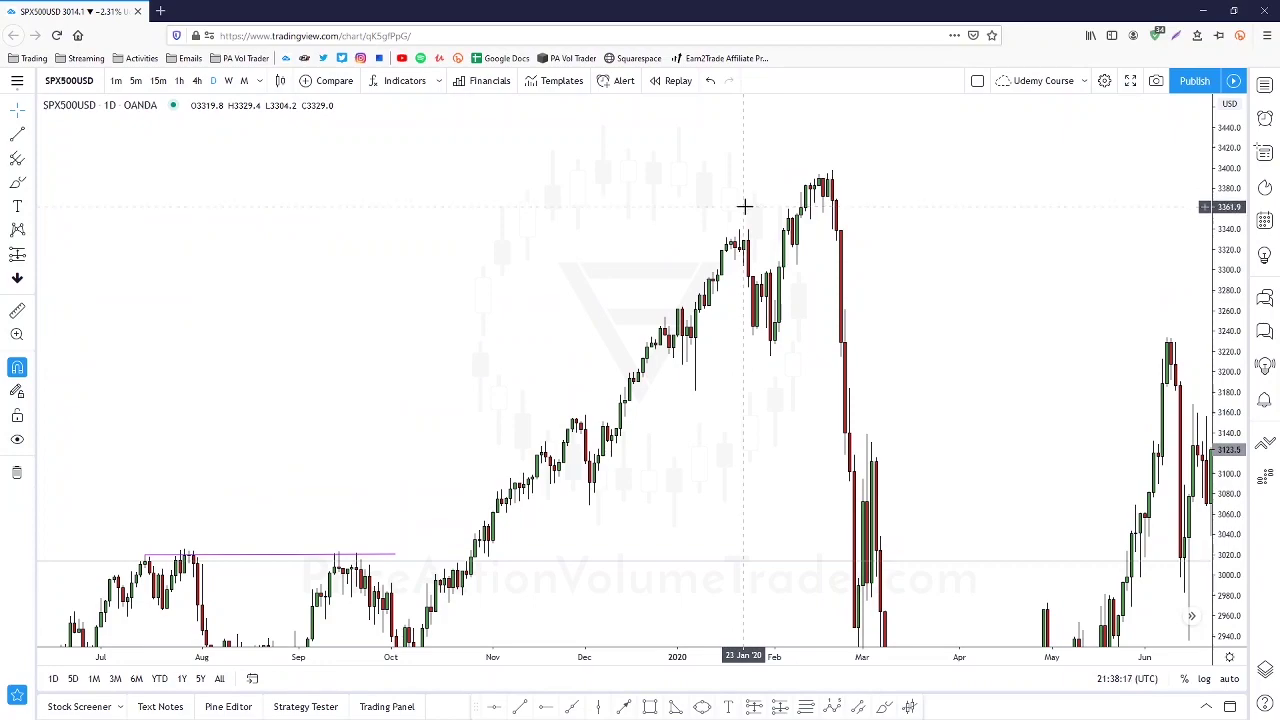
scroll(746, 205, up, 3)
drag(534, 177, 953, 170)
scroll(1123, 257, up, 2)
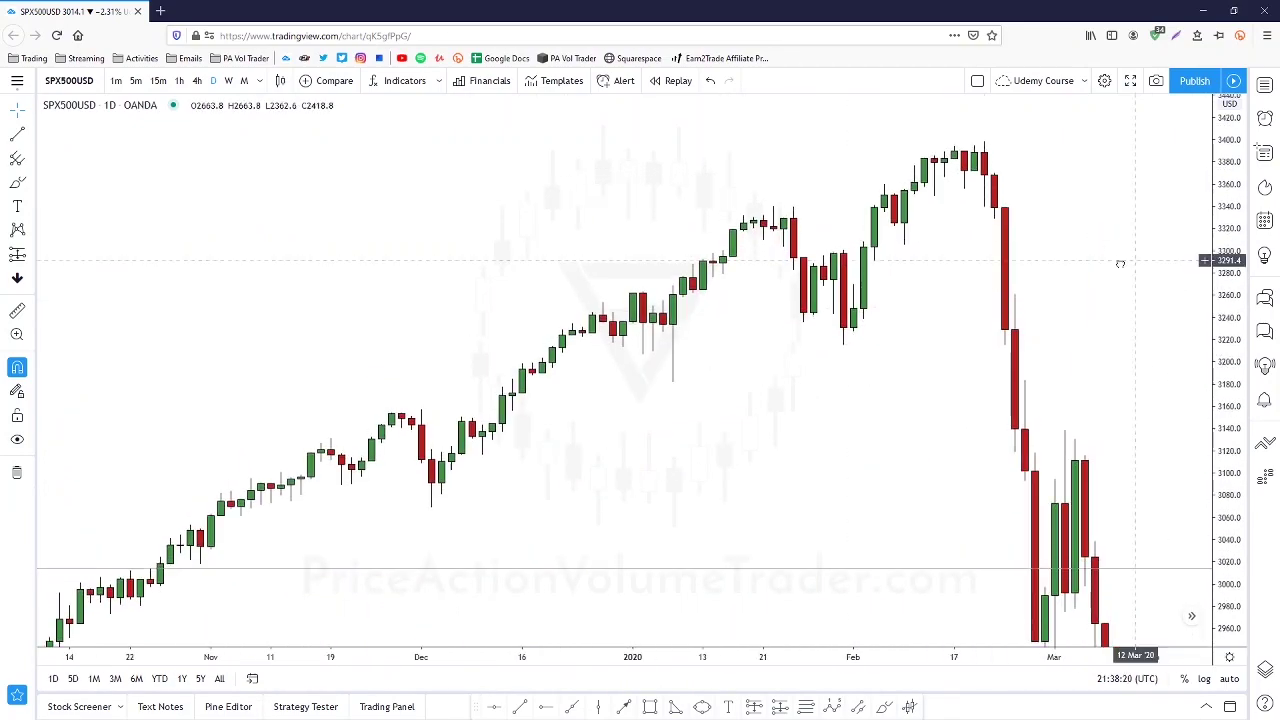
drag(1125, 262, 1021, 262)
scroll(750, 180, up, 2)
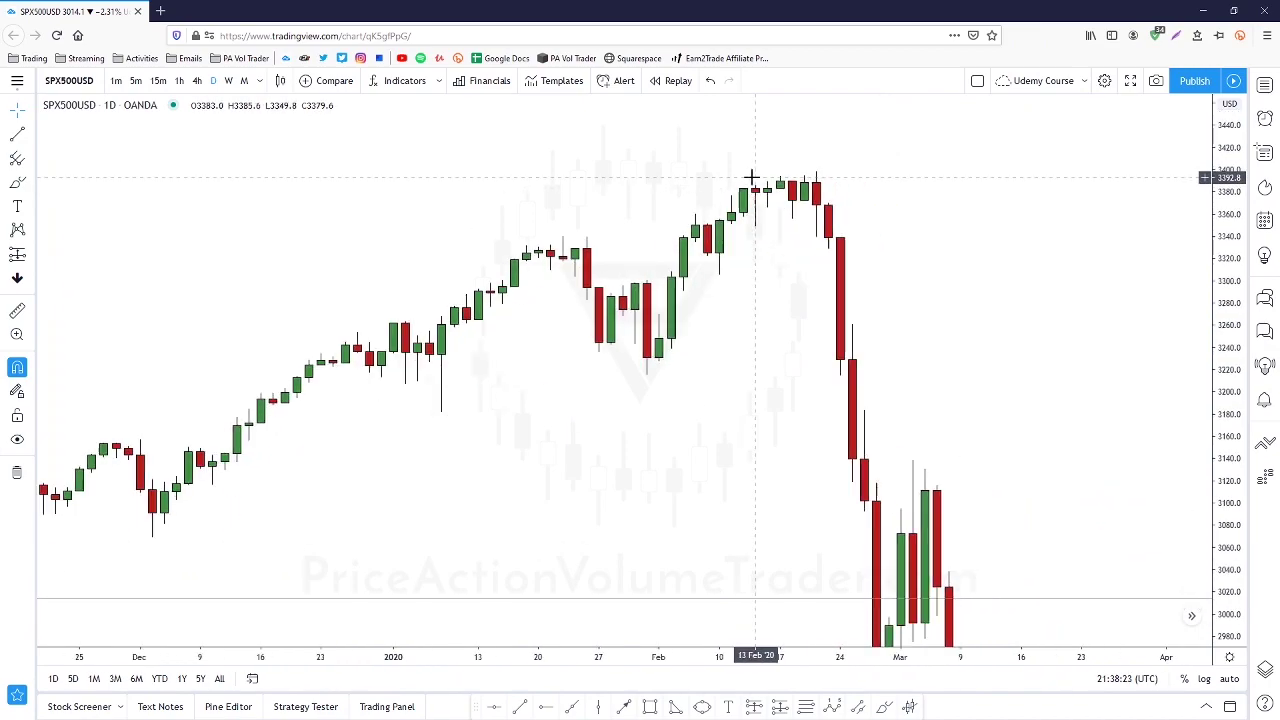
key(alt+t)
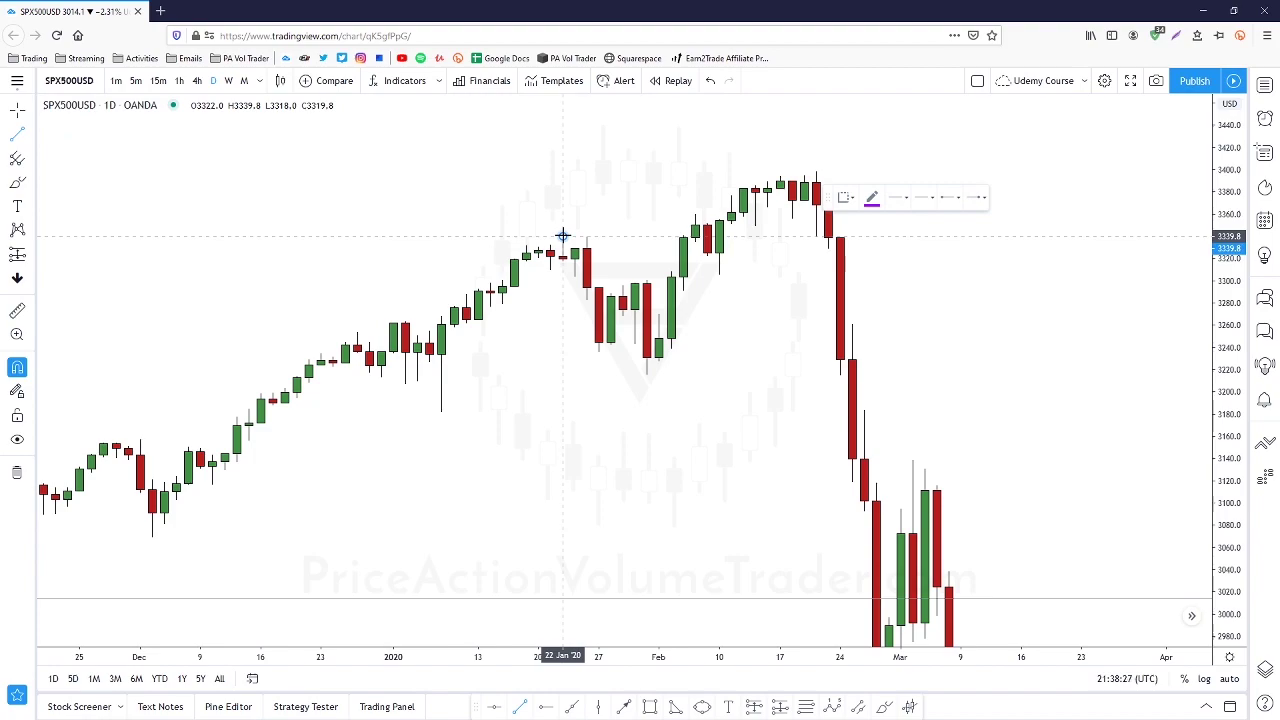
click(611, 236)
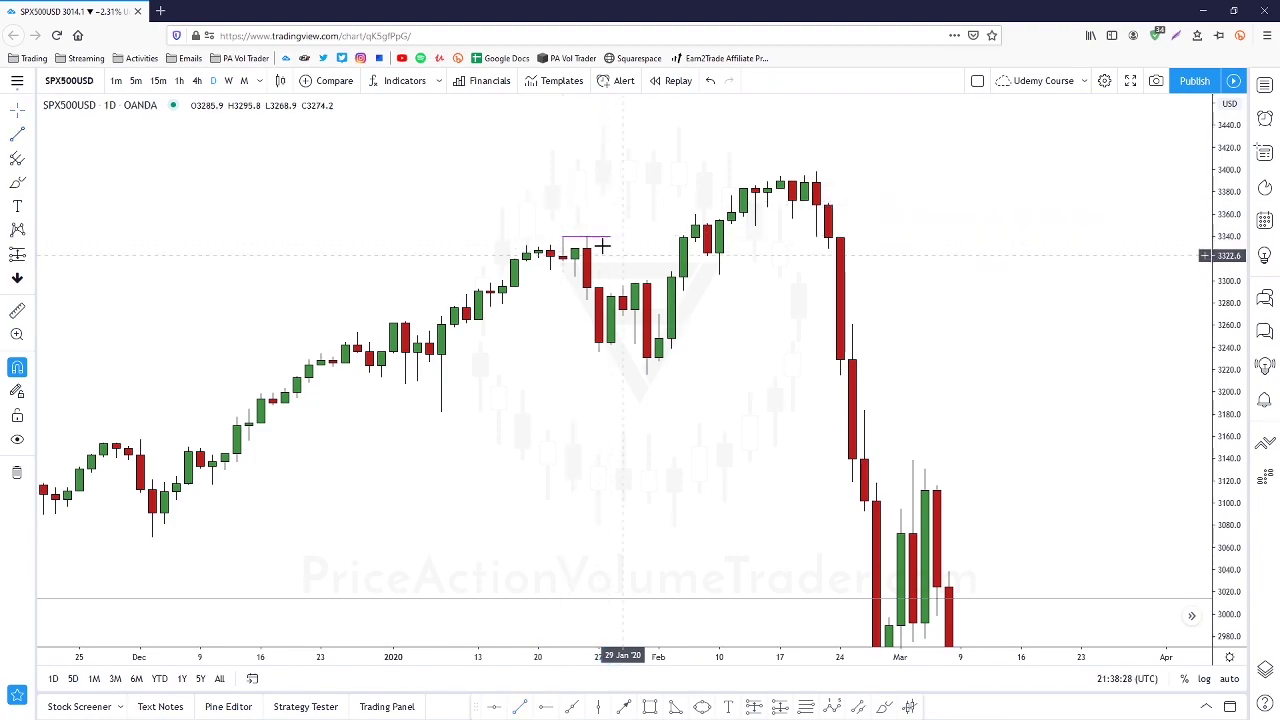
Examine the SPX500USD daily highs and lows from May 2019 to March 2020 for comparable swing points
scroll(655, 245, down, 1)
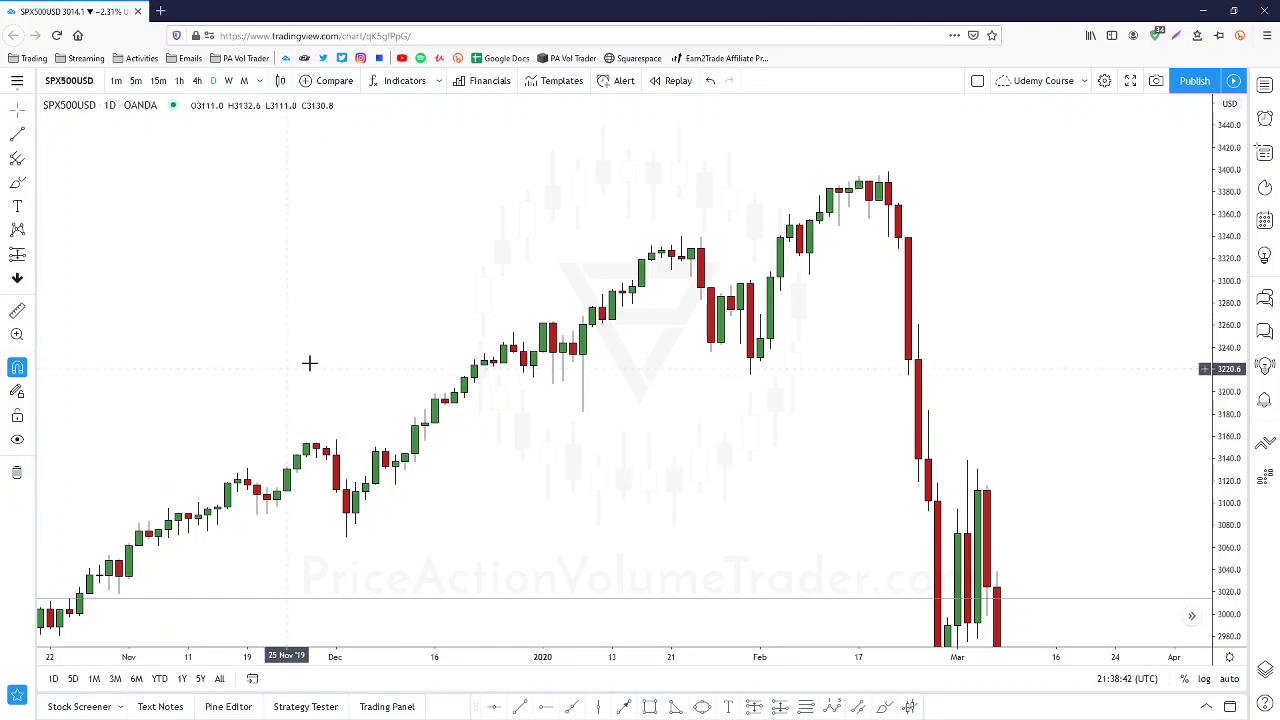
drag(623, 480, 610, 415)
scroll(610, 416, down, 5)
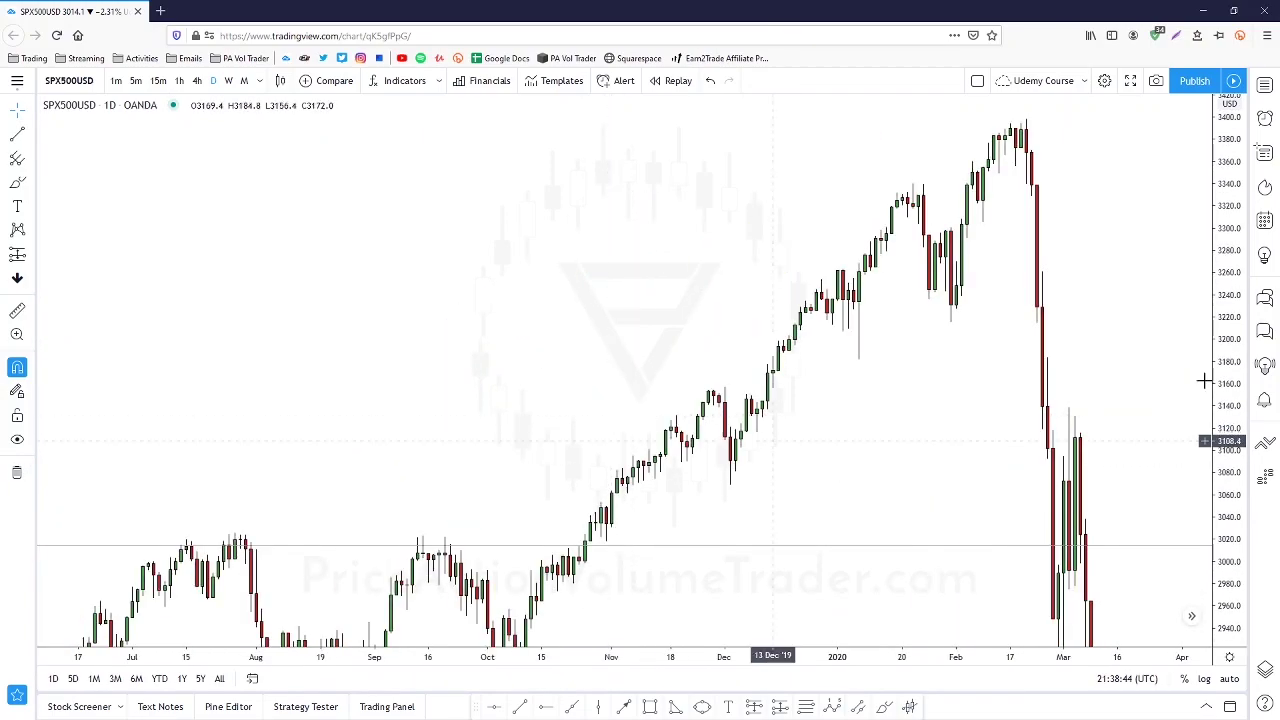
drag(1234, 217, 1222, 556)
drag(900, 480, 917, 466)
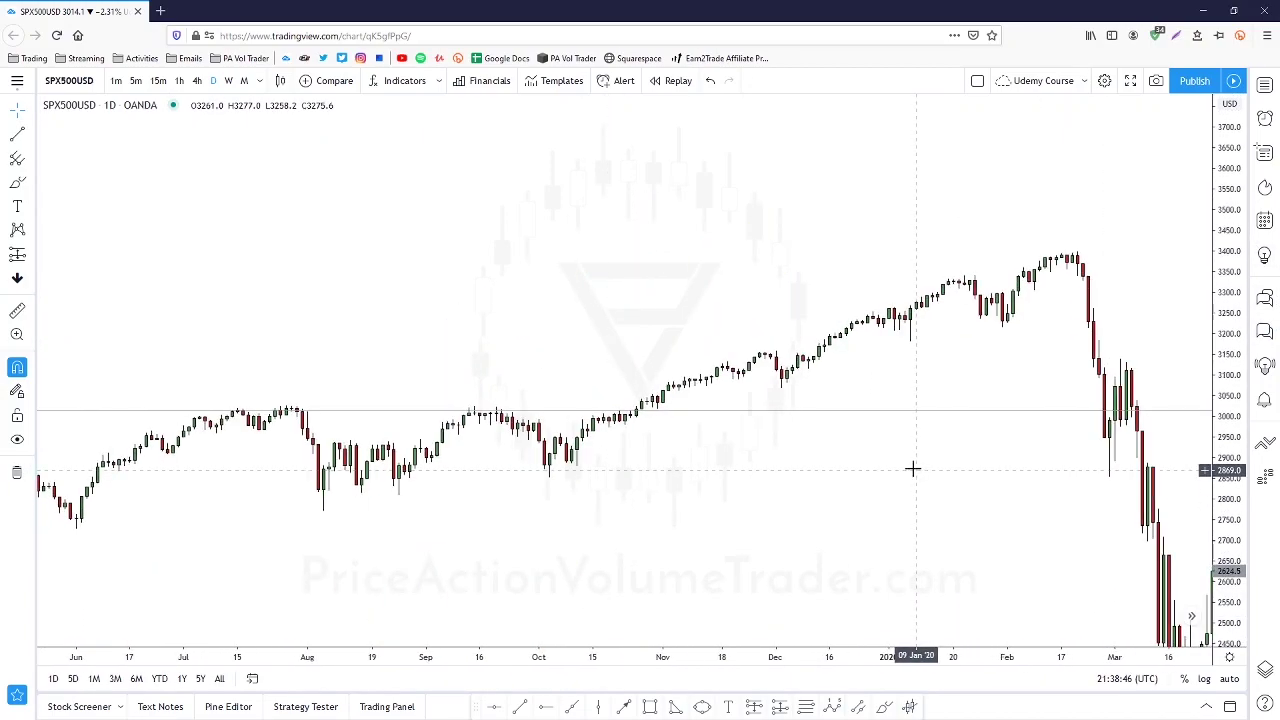
drag(560, 543, 961, 531)
scroll(838, 547, up, 3)
scroll(961, 531, up, 1)
drag(848, 524, 870, 511)
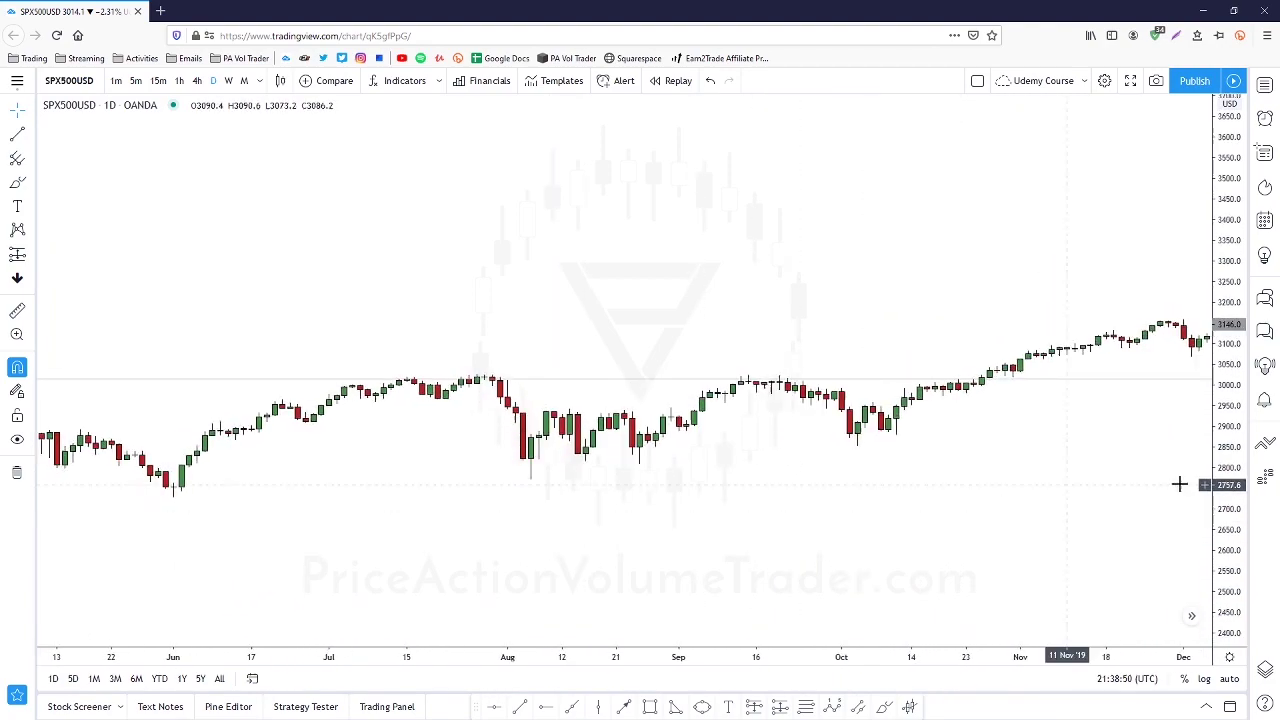
drag(1223, 563, 1221, 465)
drag(1070, 492, 1114, 430)
scroll(1114, 430, up, 2)
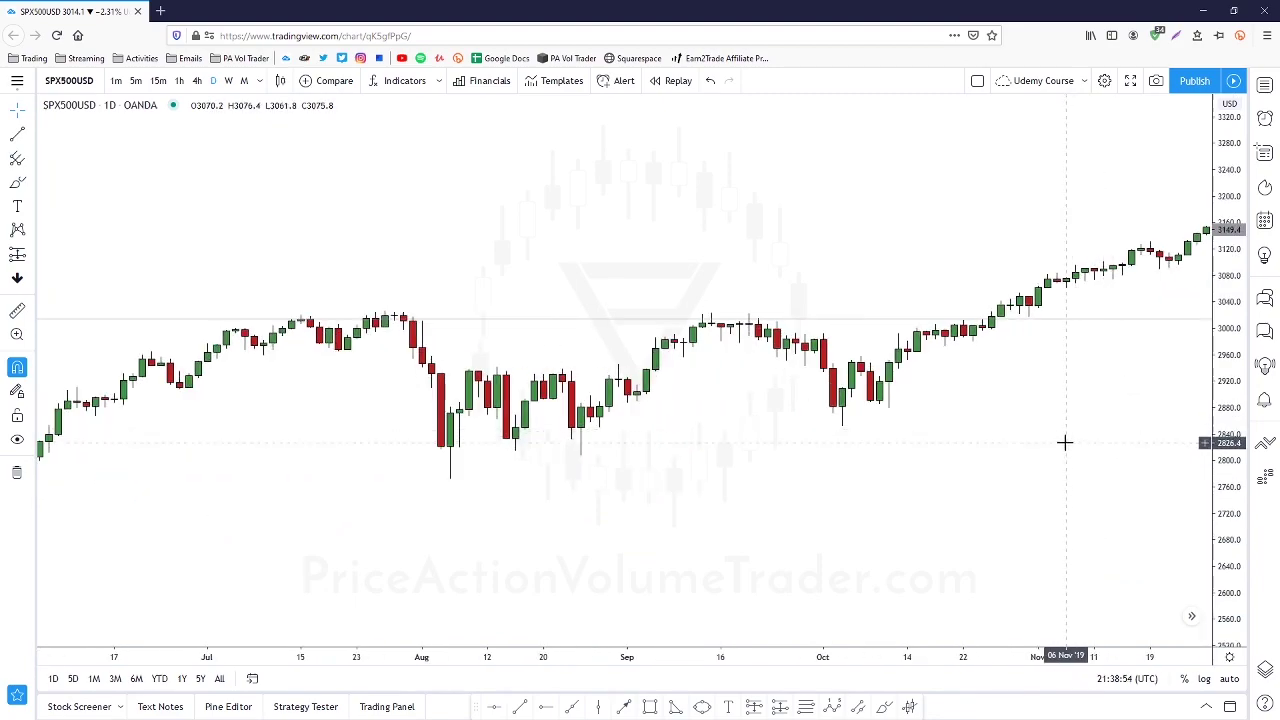
drag(726, 500, 857, 487)
scroll(857, 486, down, 1)
drag(940, 507, 859, 514)
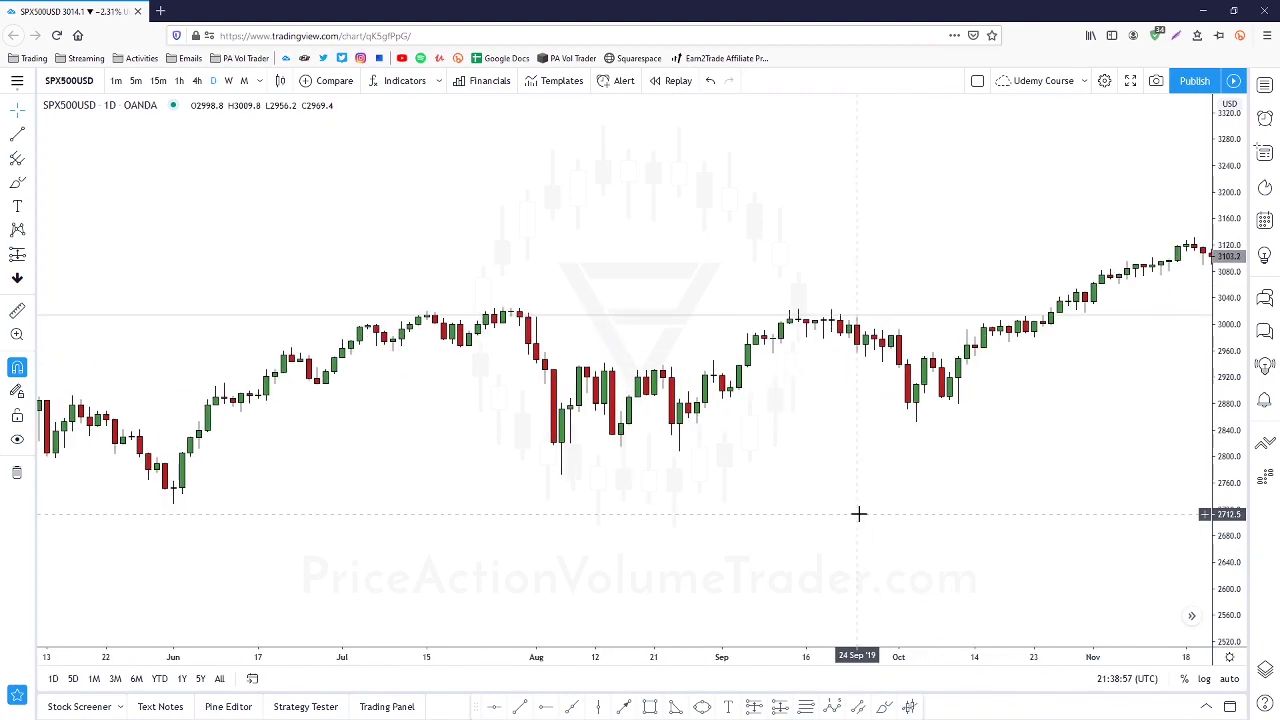
Switch the chart to USDCHF from the watchlist
click(1265, 88)
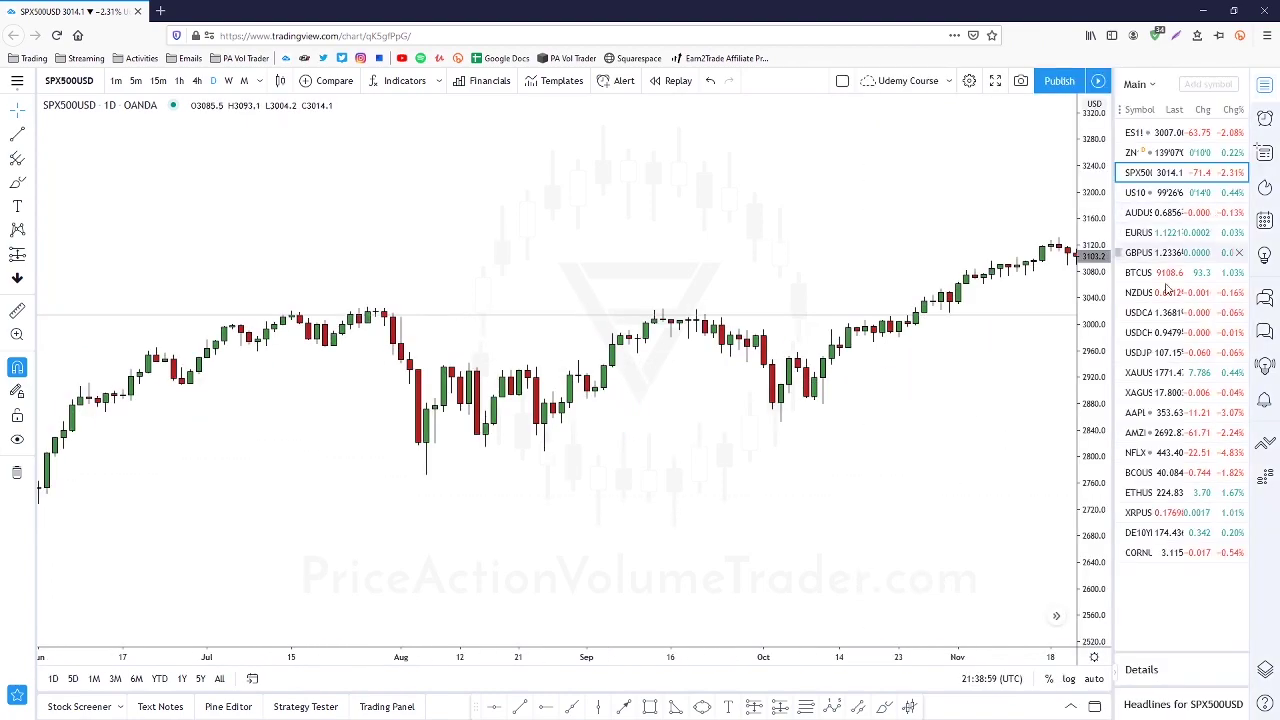
click(1145, 338)
click(1265, 88)
Draw a rectangle around the autumn 2019 range, from 12 September to 13 December, between about 0.9983 and 0.98555
drag(994, 503, 517, 505)
scroll(594, 494, down, 7)
drag(1128, 268, 966, 269)
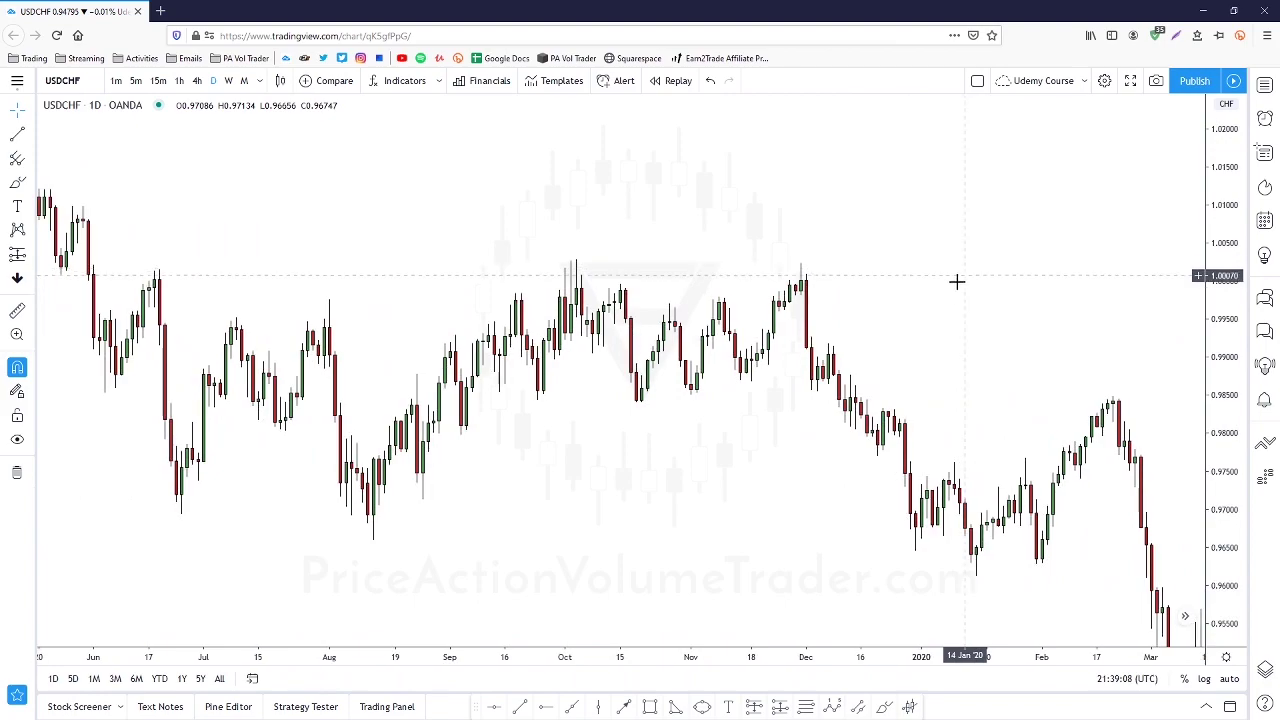
click(29, 183)
click(72, 207)
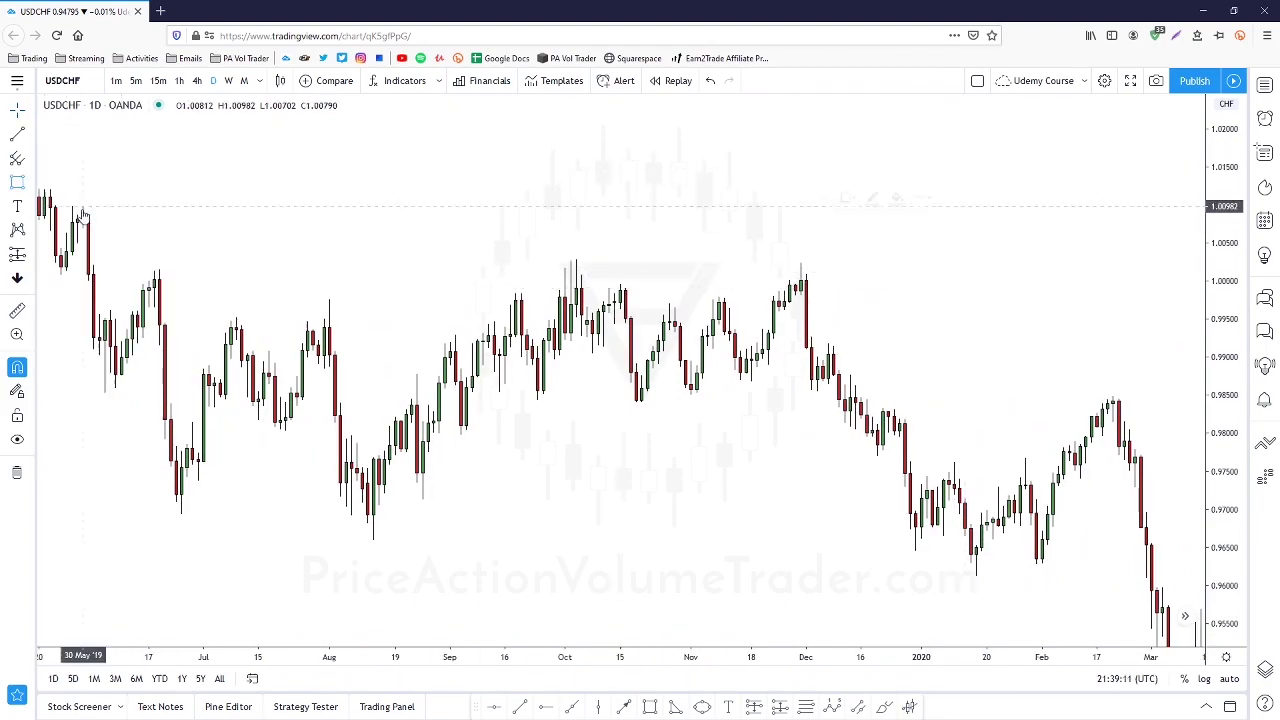
click(515, 293)
click(855, 385)
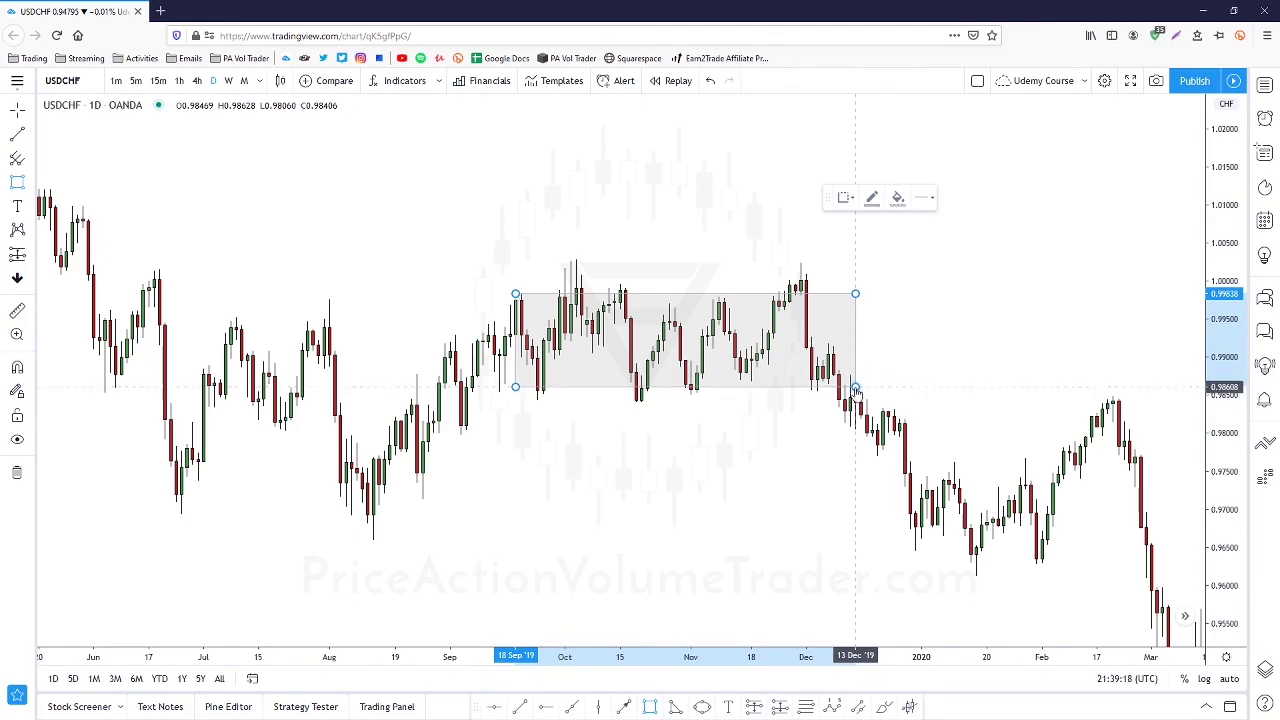
click(855, 391)
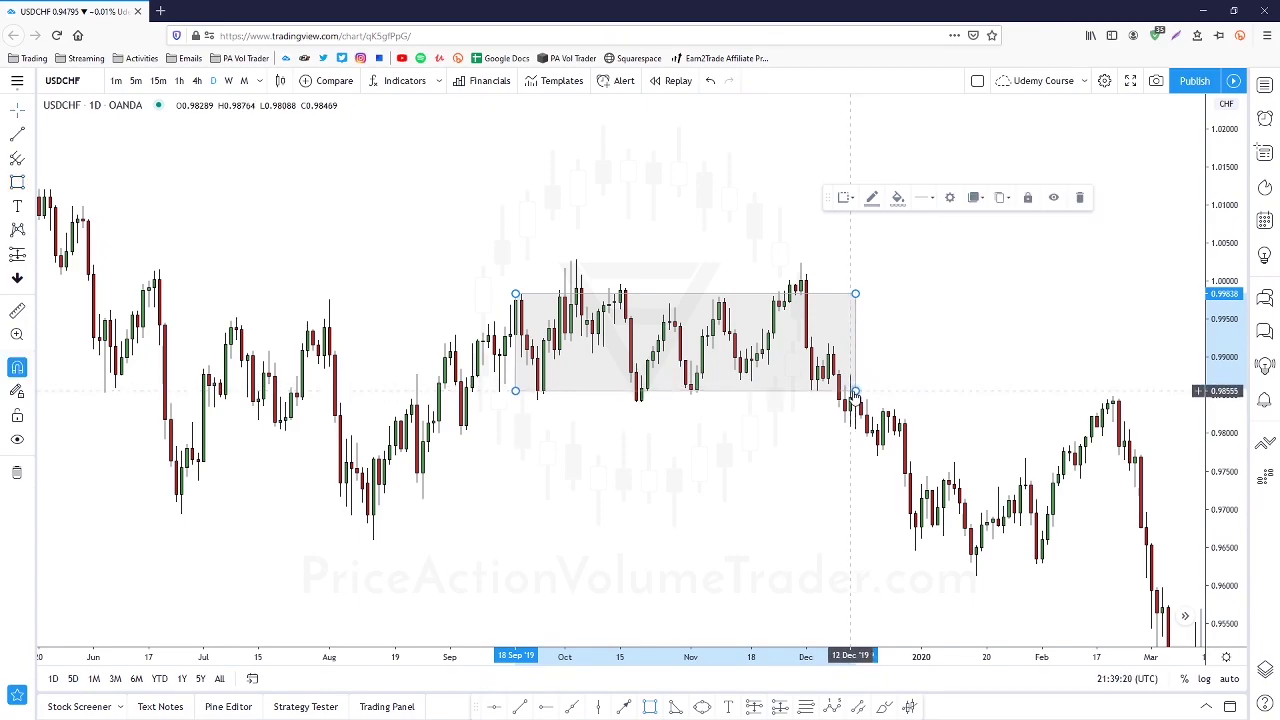
drag(515, 295, 489, 295)
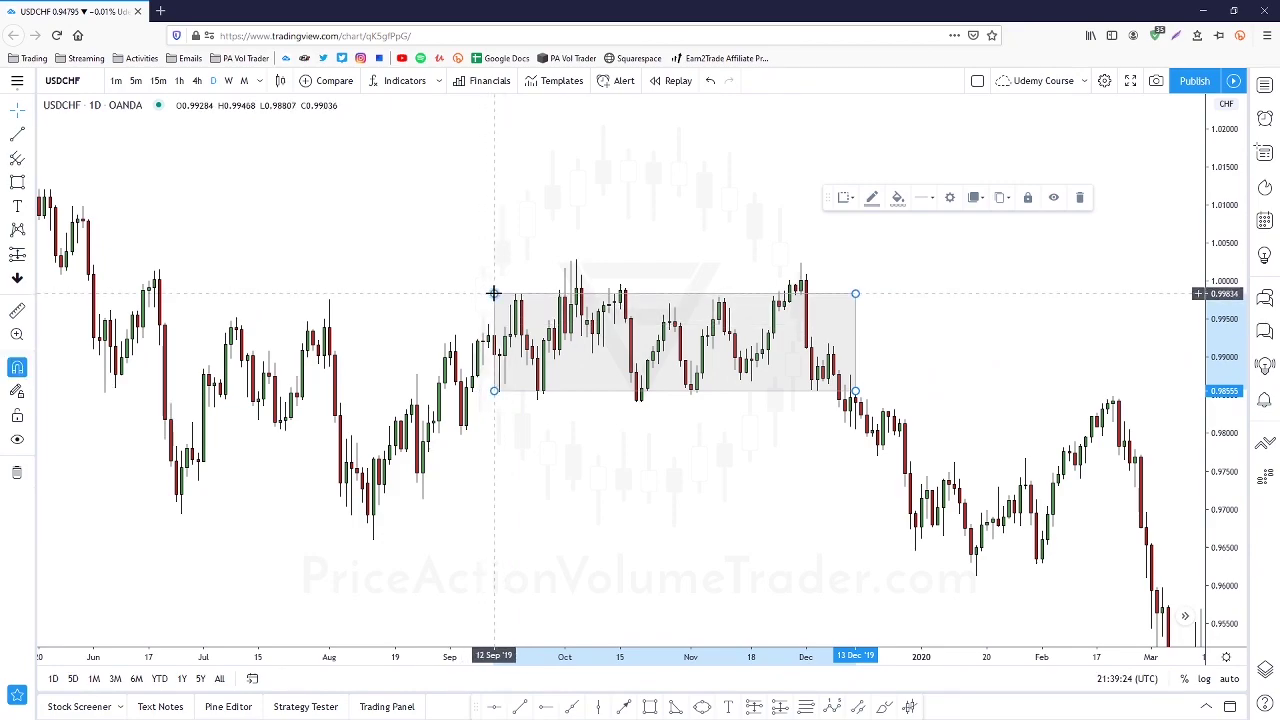
click(494, 237)
Circle the swing highs and lows along the rectangle's upper and lower edges from September to November with the Brush
click(34, 185)
click(62, 183)
drag(505, 298, 577, 282)
mouse_move(644, 280)
mouse_down()
mouse_move(660, 297)
mouse_move(653, 281)
mouse_up()
mouse_move(497, 395)
mouse_down()
mouse_move(554, 378)
mouse_move(697, 392)
mouse_up()
drag(730, 290, 700, 292)
click(758, 520)
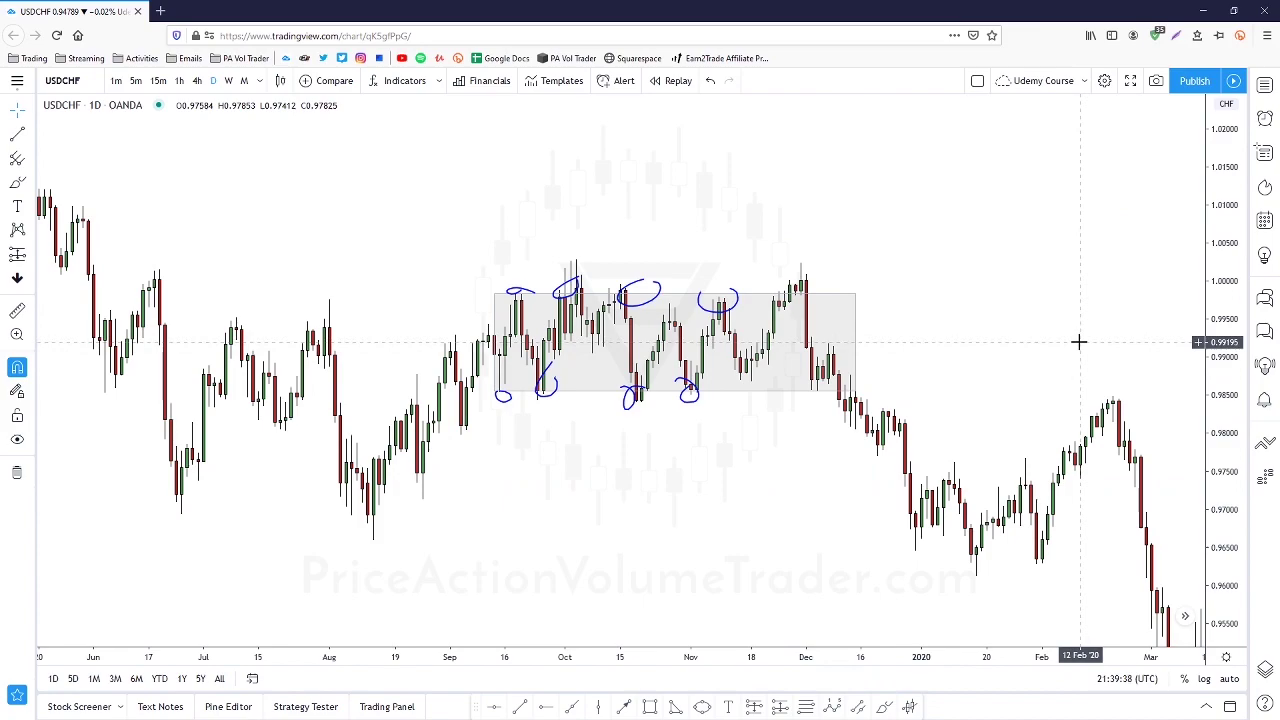
Remove all drawings from the USDCHF chart and switch to BTCUSD on the 1-hour timeframe
drag(1227, 238, 1227, 342)
drag(1104, 298, 610, 236)
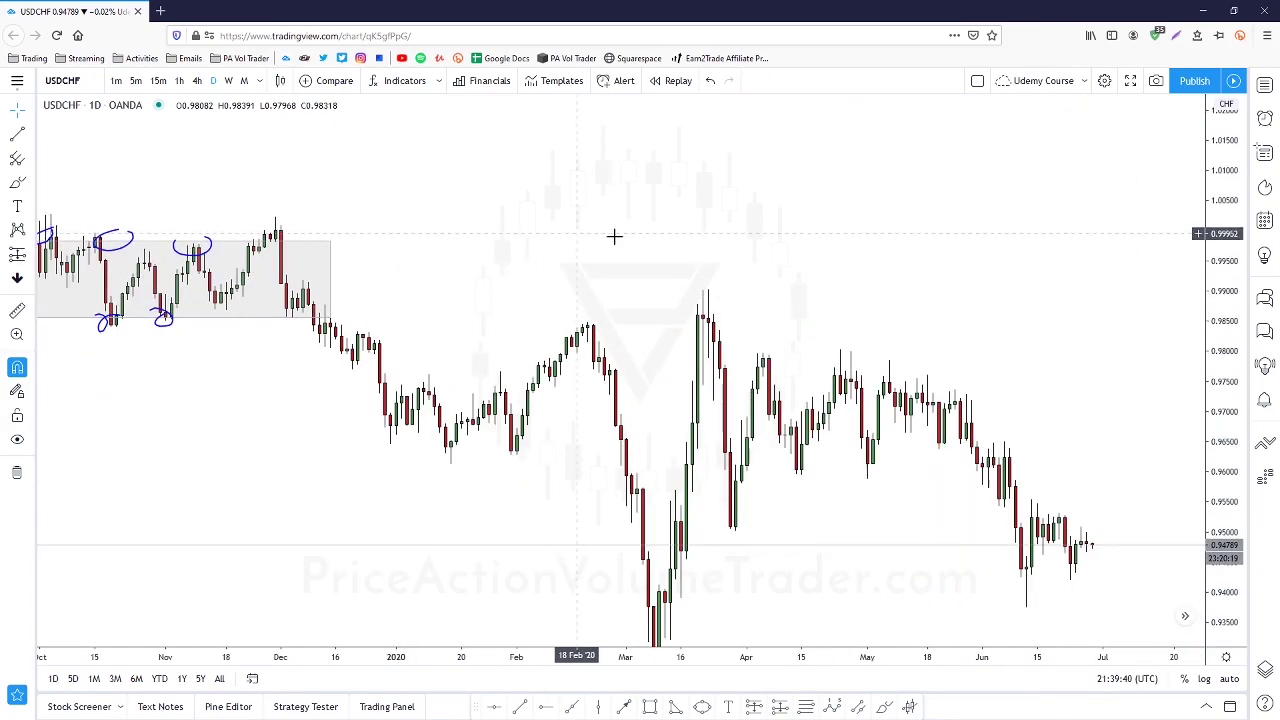
click(1265, 88)
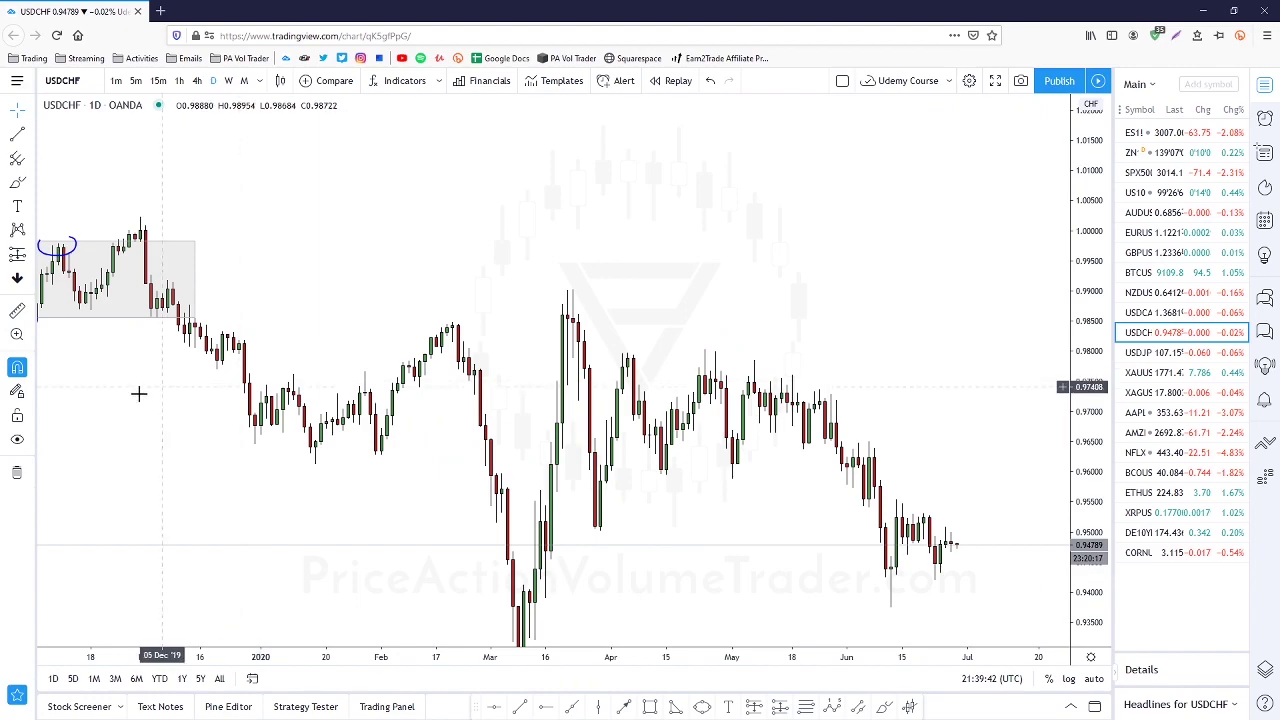
click(18, 472)
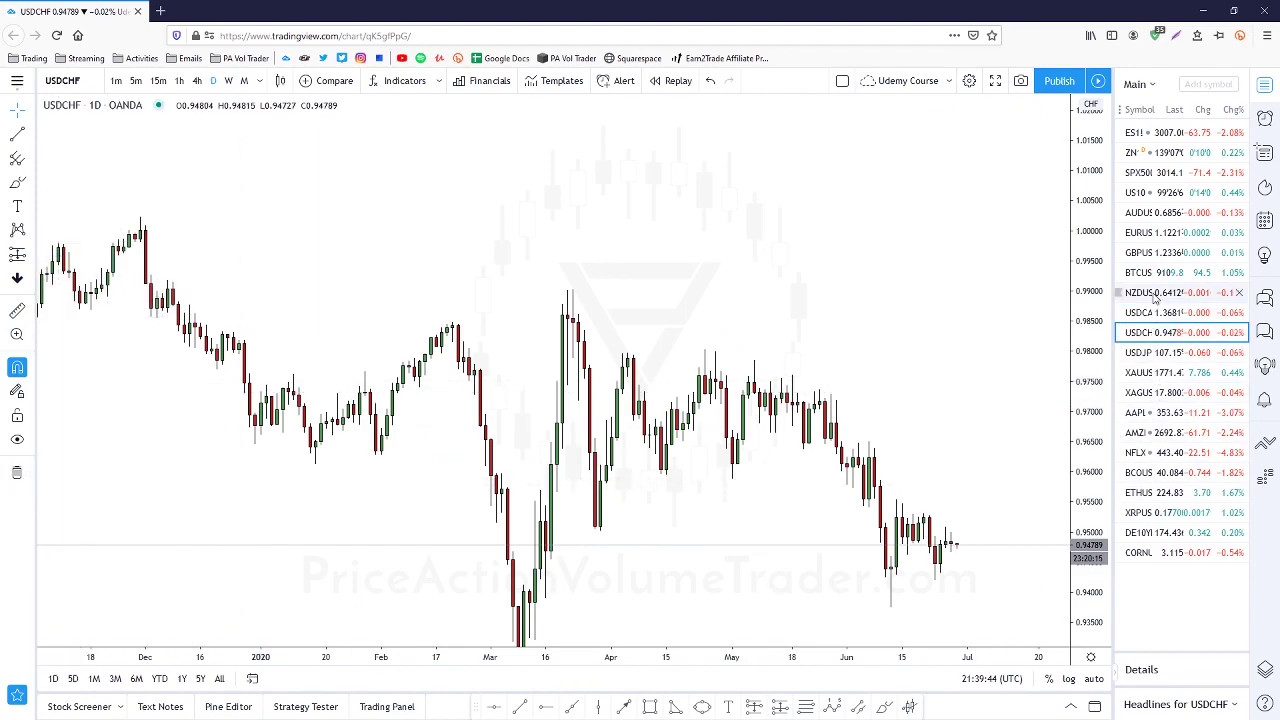
click(1150, 272)
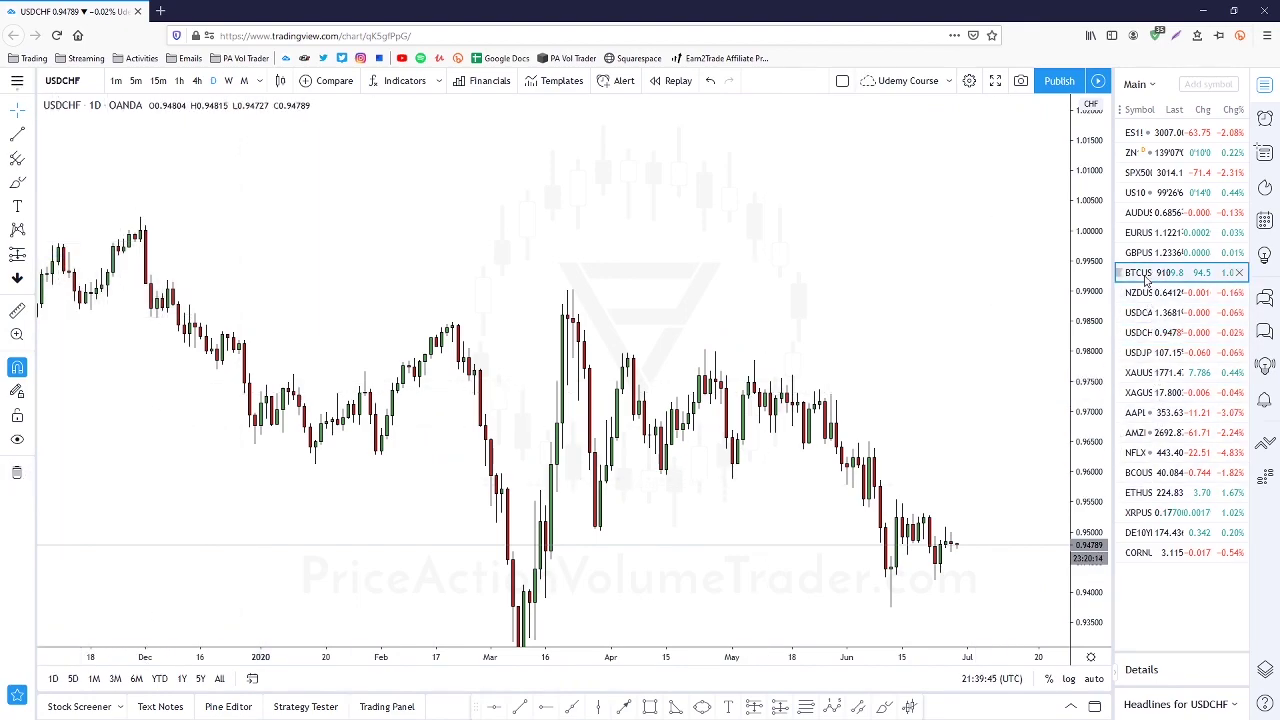
click(1265, 88)
scroll(883, 580, down, 3)
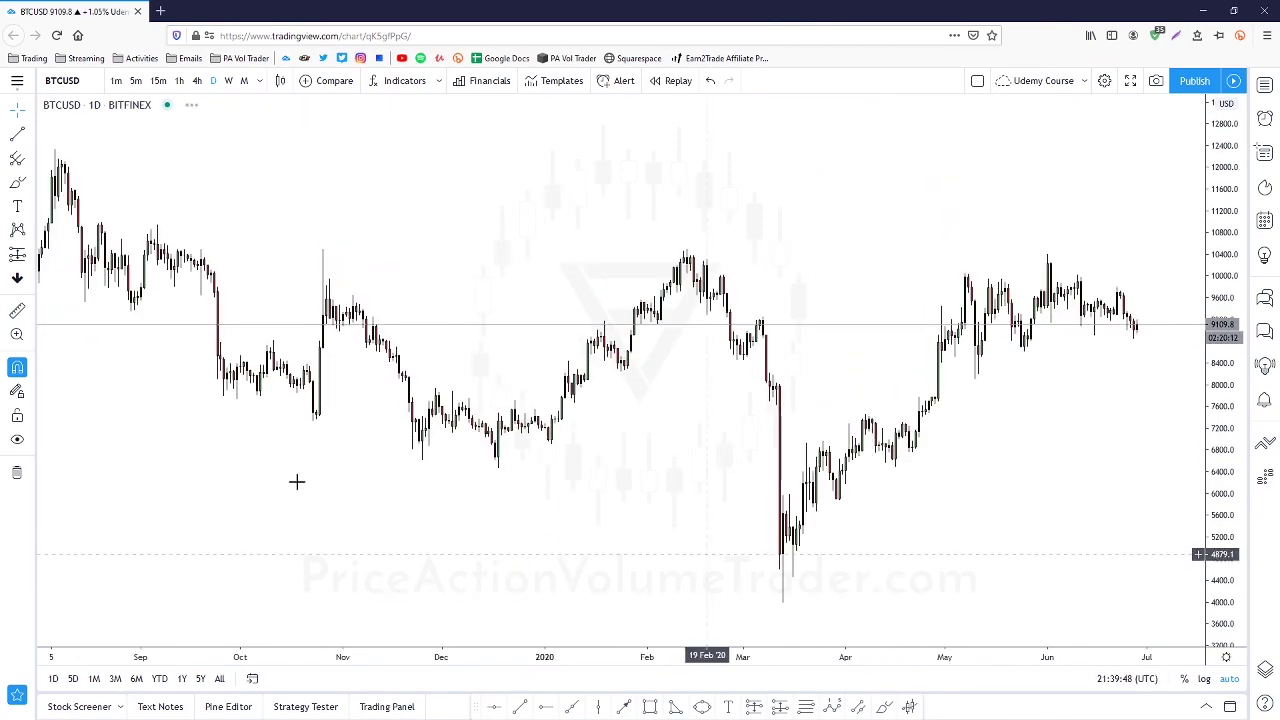
click(179, 81)
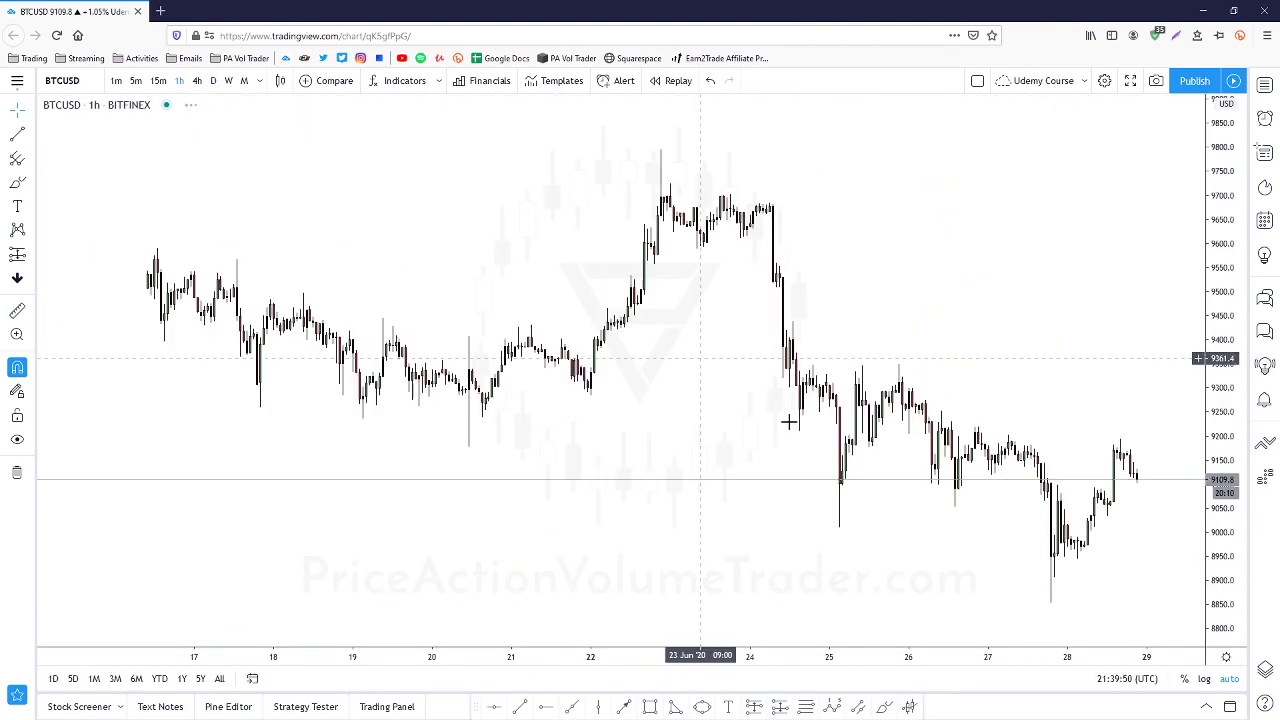
Turn off magnet snapping for drawing on the late May 2020 price action of the hourly BTCUSD chart
drag(606, 423, 811, 451)
scroll(812, 453, down, 2)
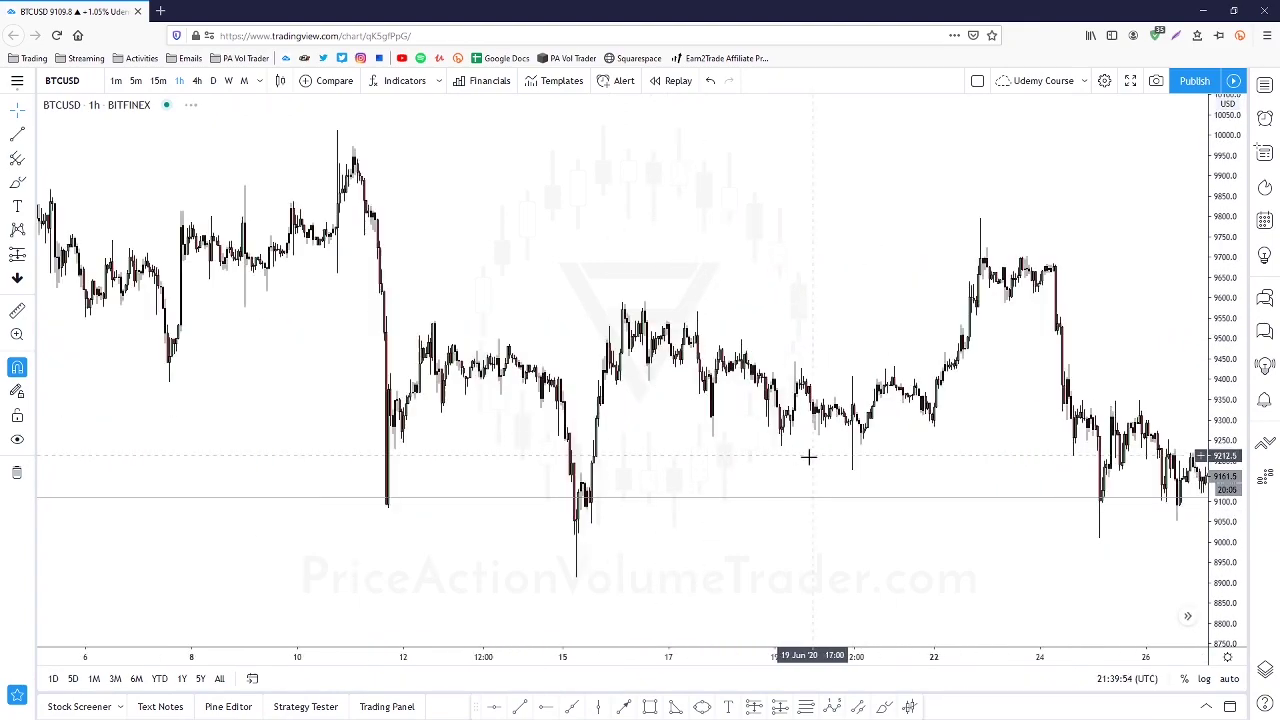
drag(583, 271, 1009, 297)
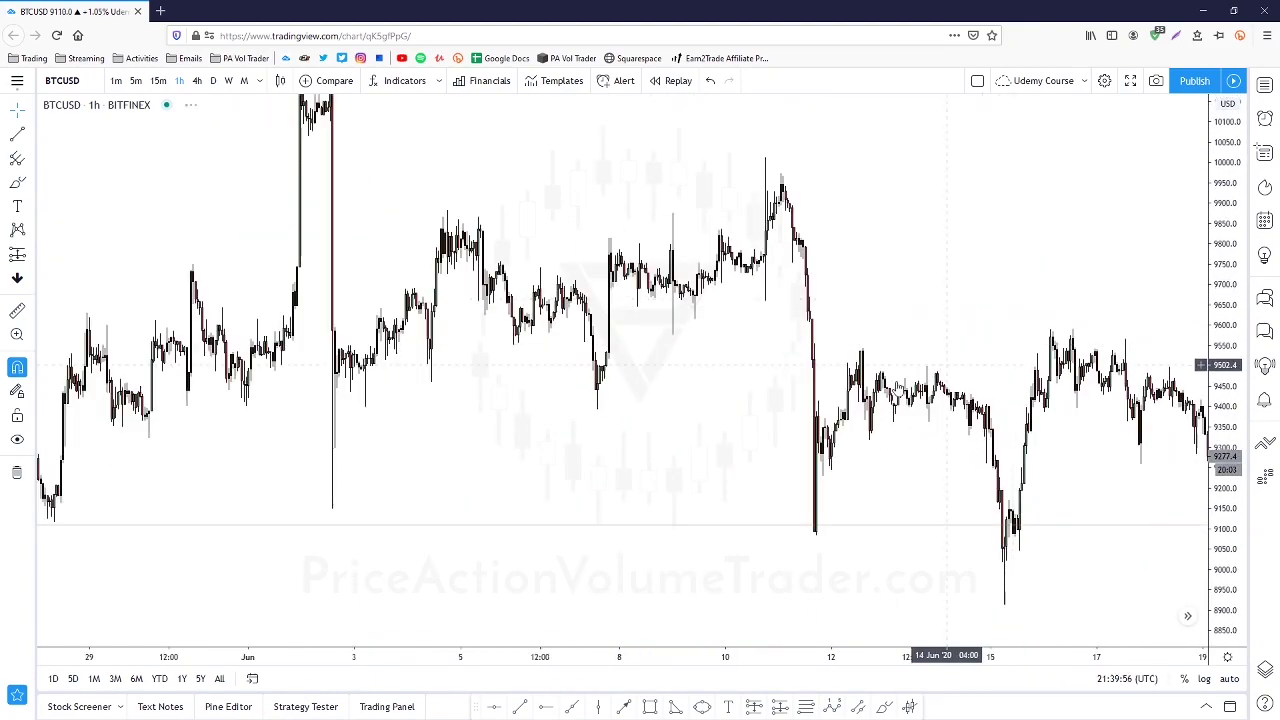
drag(523, 389, 1100, 474)
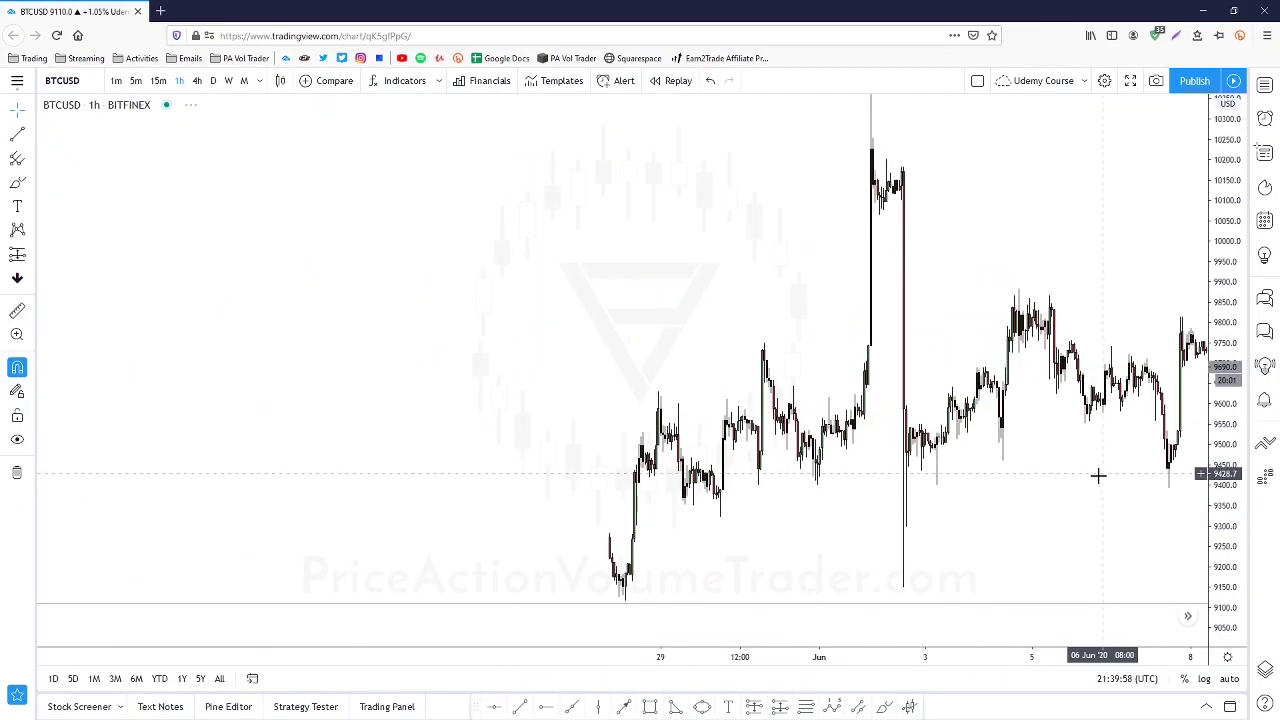
drag(1017, 519, 1089, 289)
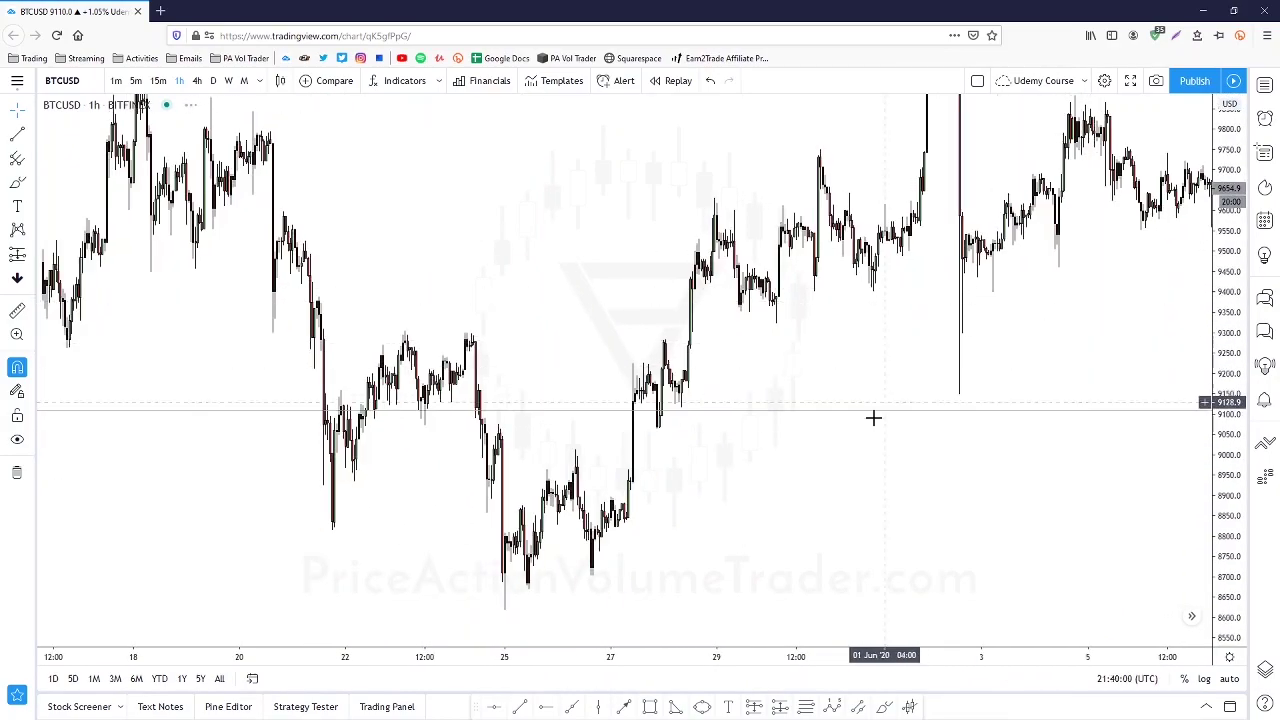
drag(839, 378, 949, 354)
scroll(1017, 366, up, 1)
scroll(977, 360, up, 2)
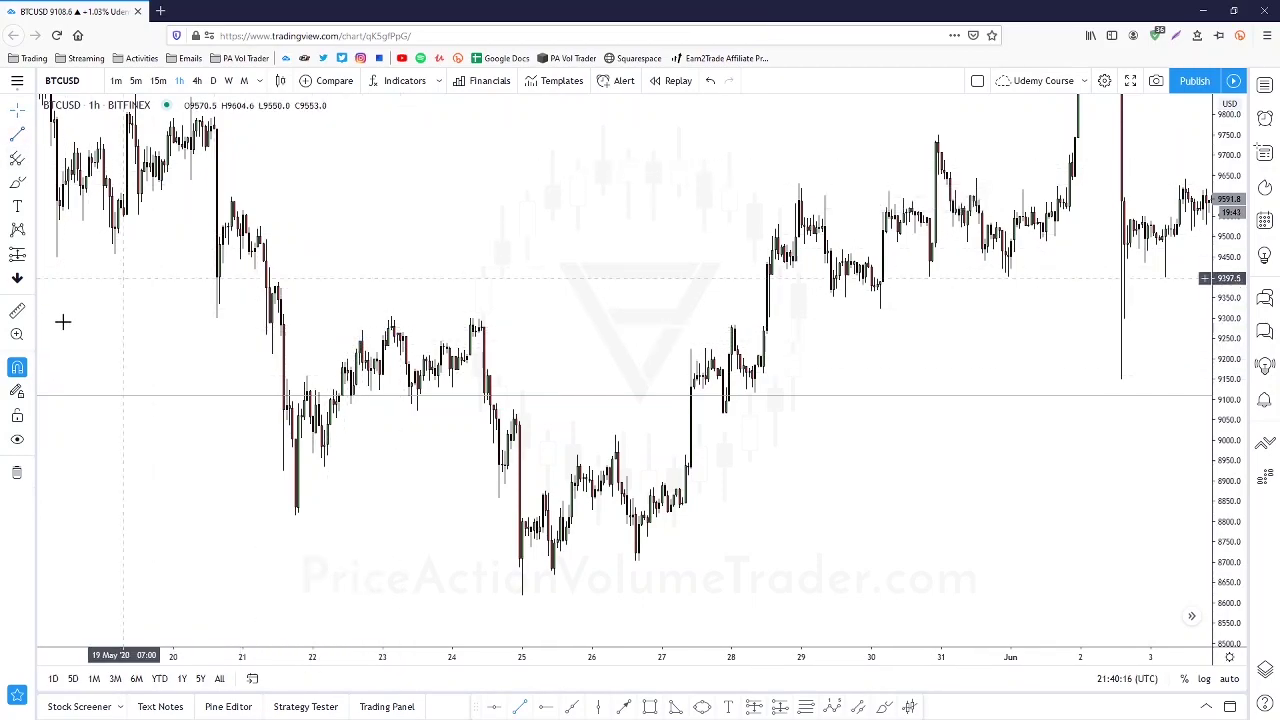
click(30, 368)
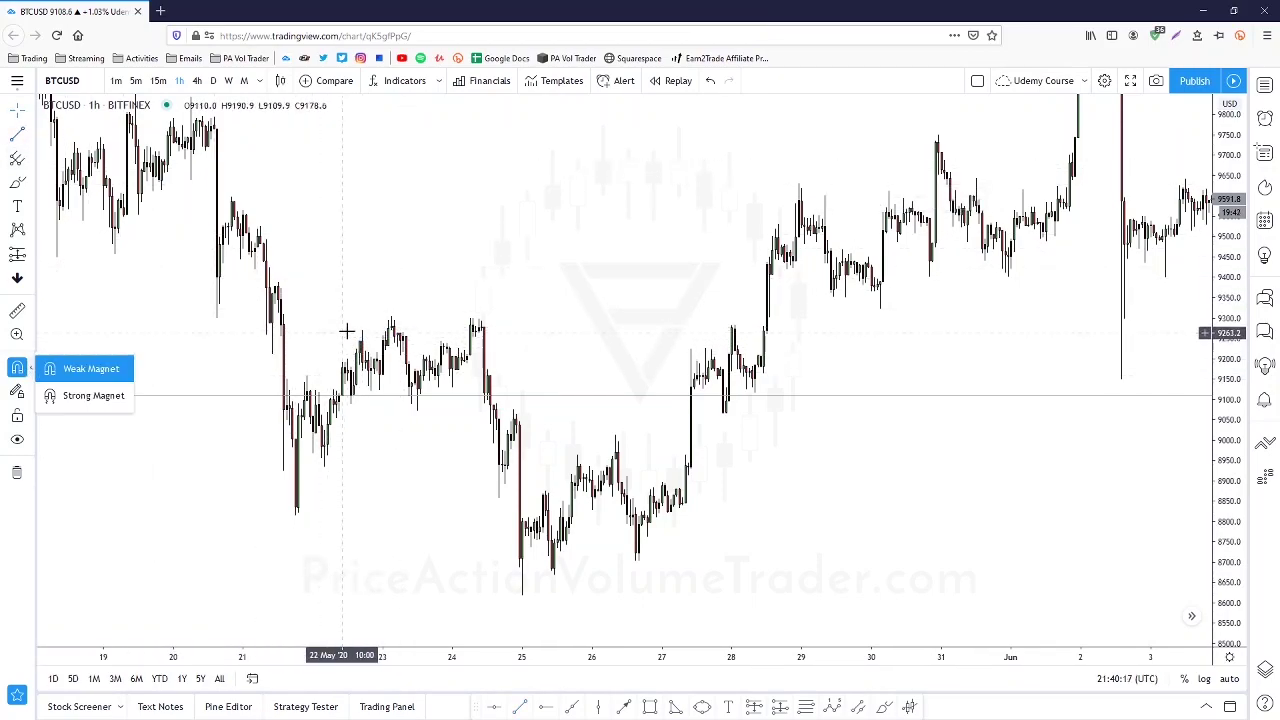
click(12, 372)
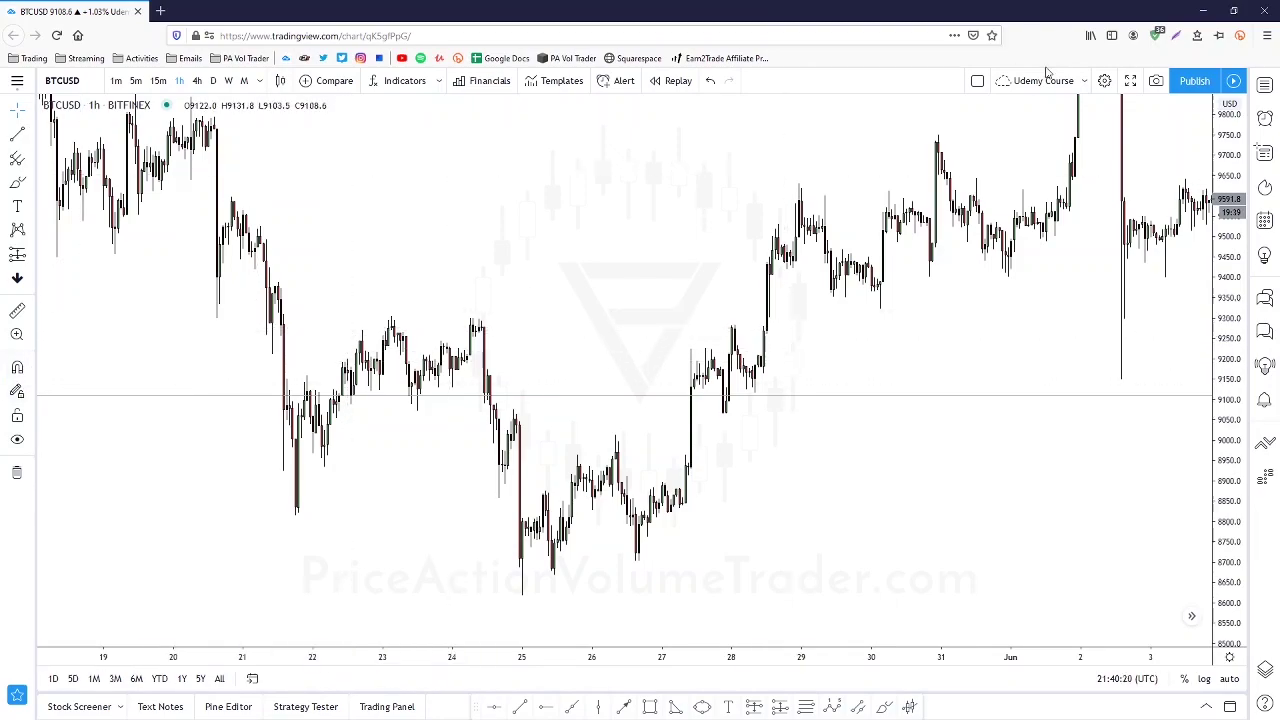
Draw a level trend line at about 9270 across the late May 2020 highs, from 22 May to 29 May
click(17, 133)
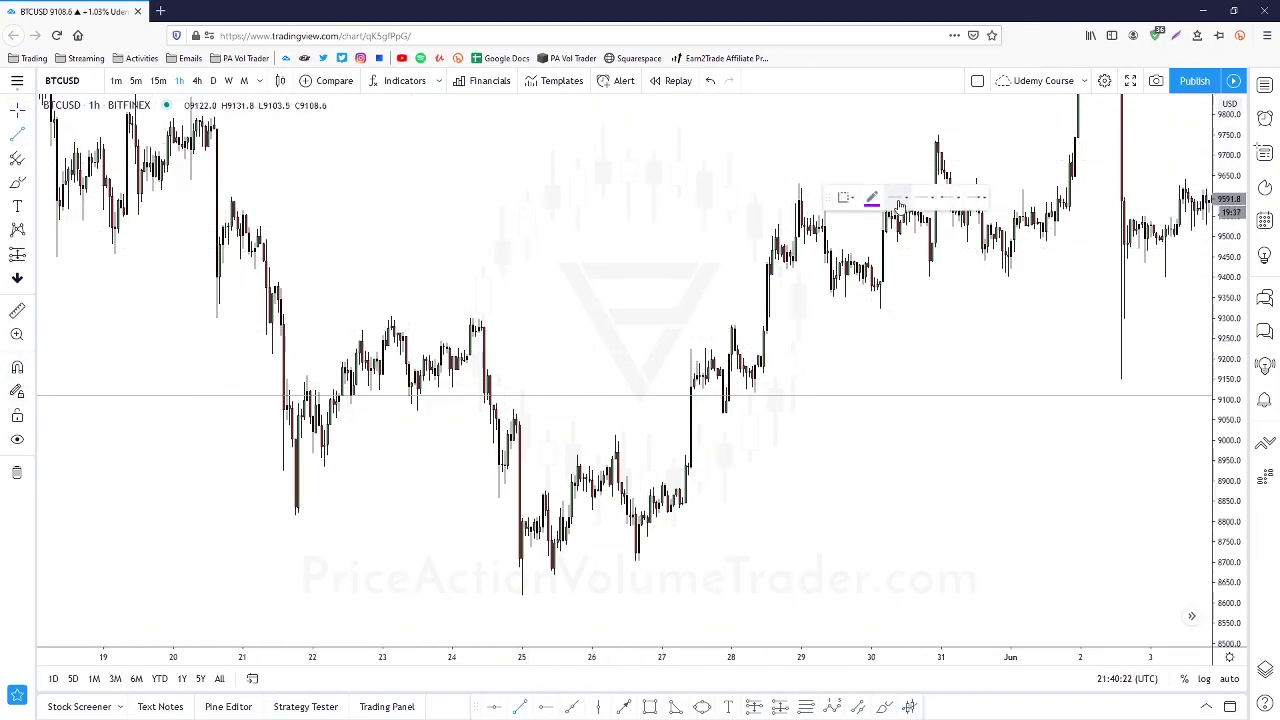
click(356, 331)
click(806, 330)
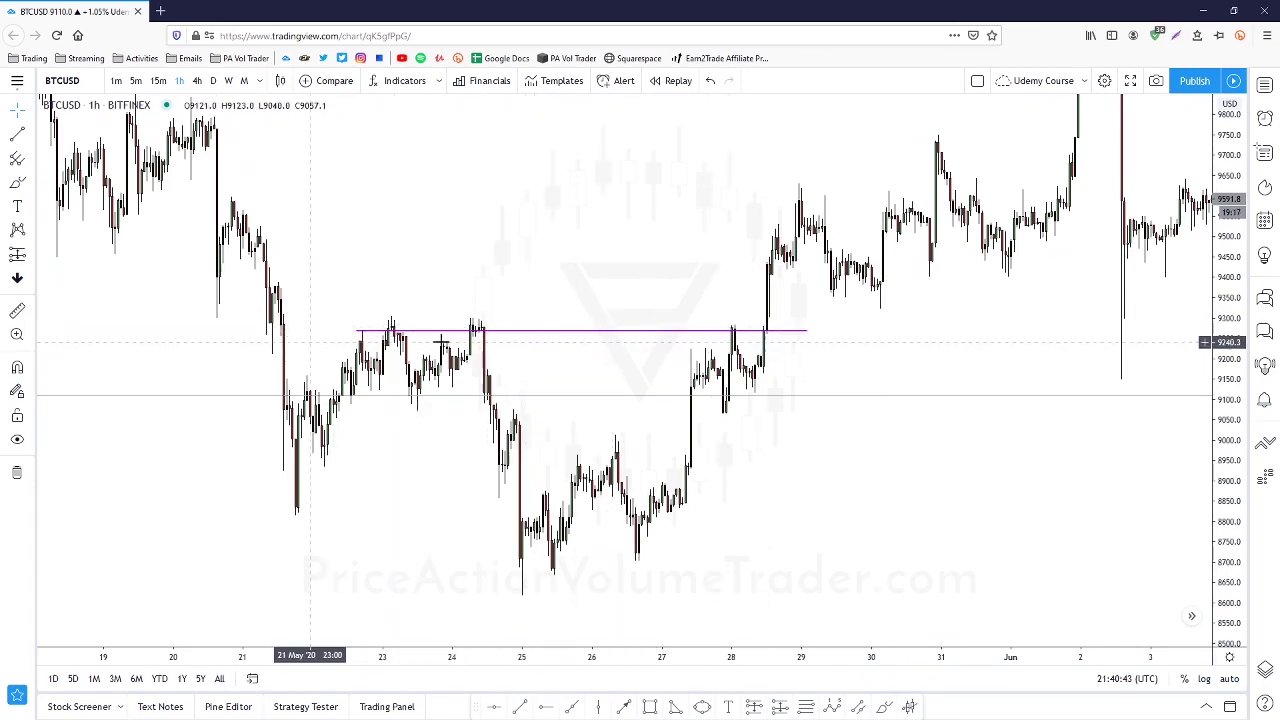
Shorten the level trend line at about 9270 so its later end stops at about 18:00 on 24 May 2020
click(17, 135)
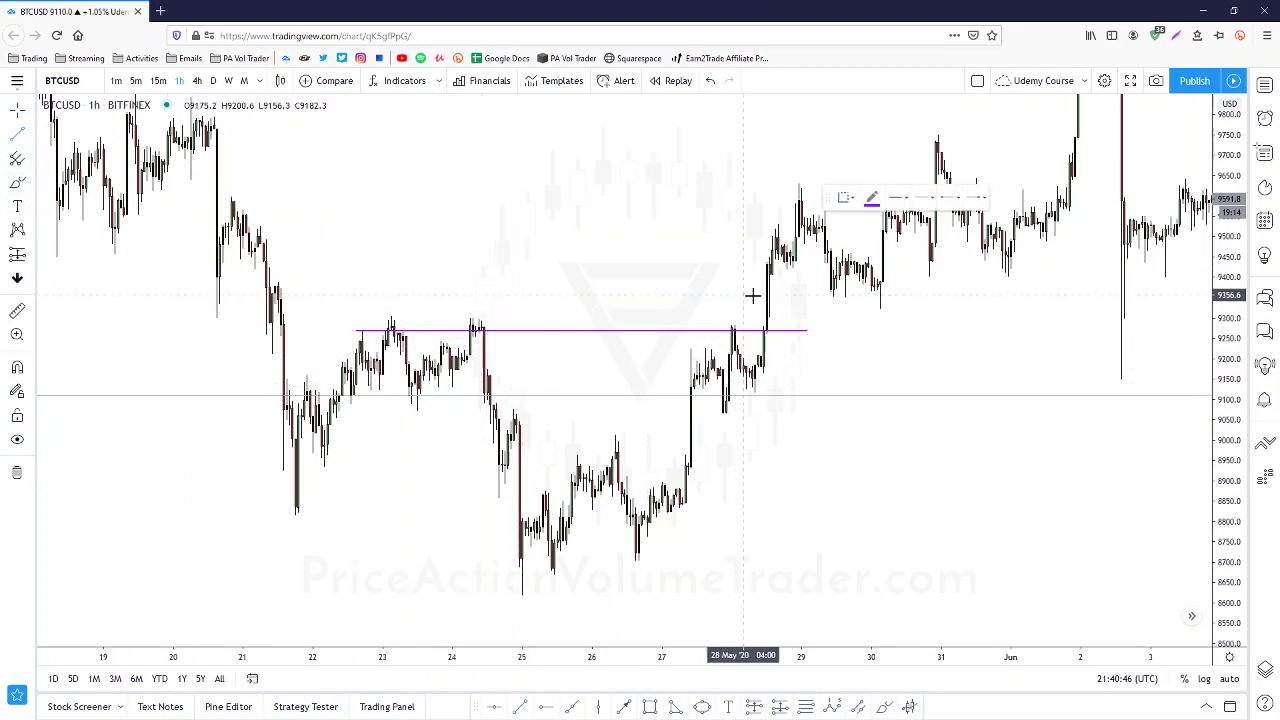
click(807, 332)
drag(807, 332, 508, 332)
click(512, 262)
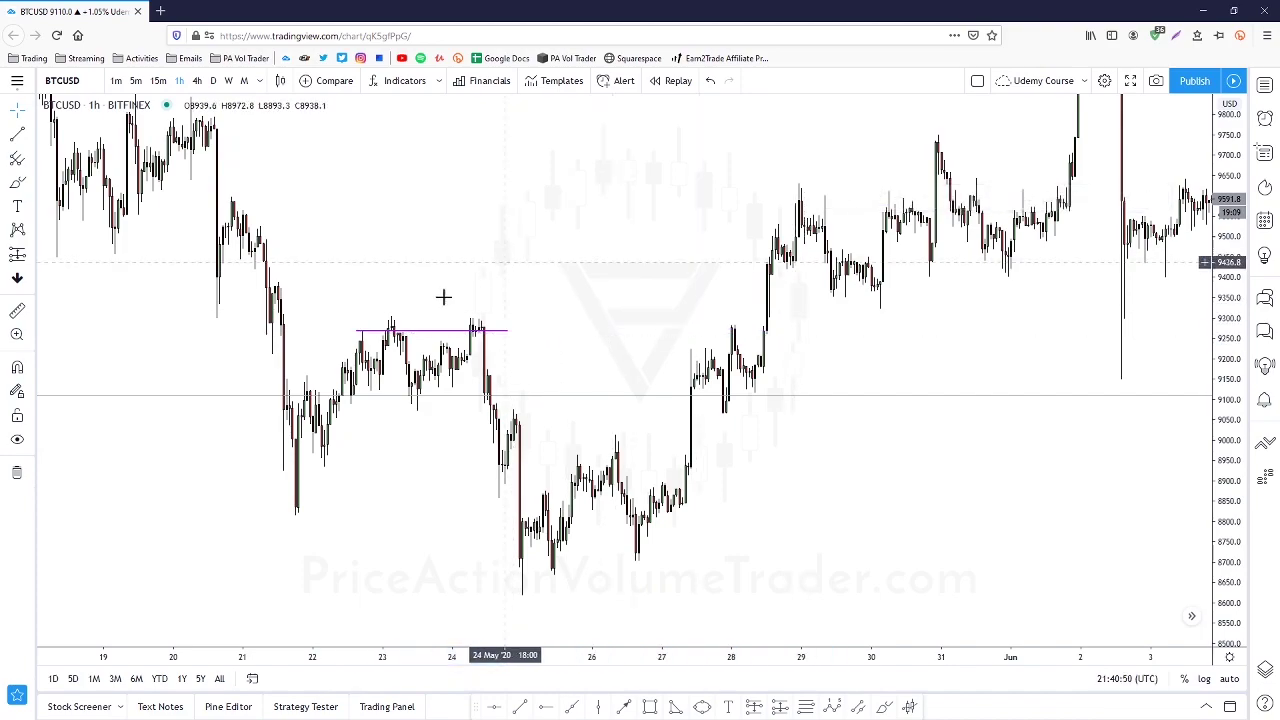
Examine the 22 to 25 May price action around the shortened trend line and remove the line from the hourly BTCUSD chart
drag(483, 237, 854, 234)
scroll(854, 235, up, 3)
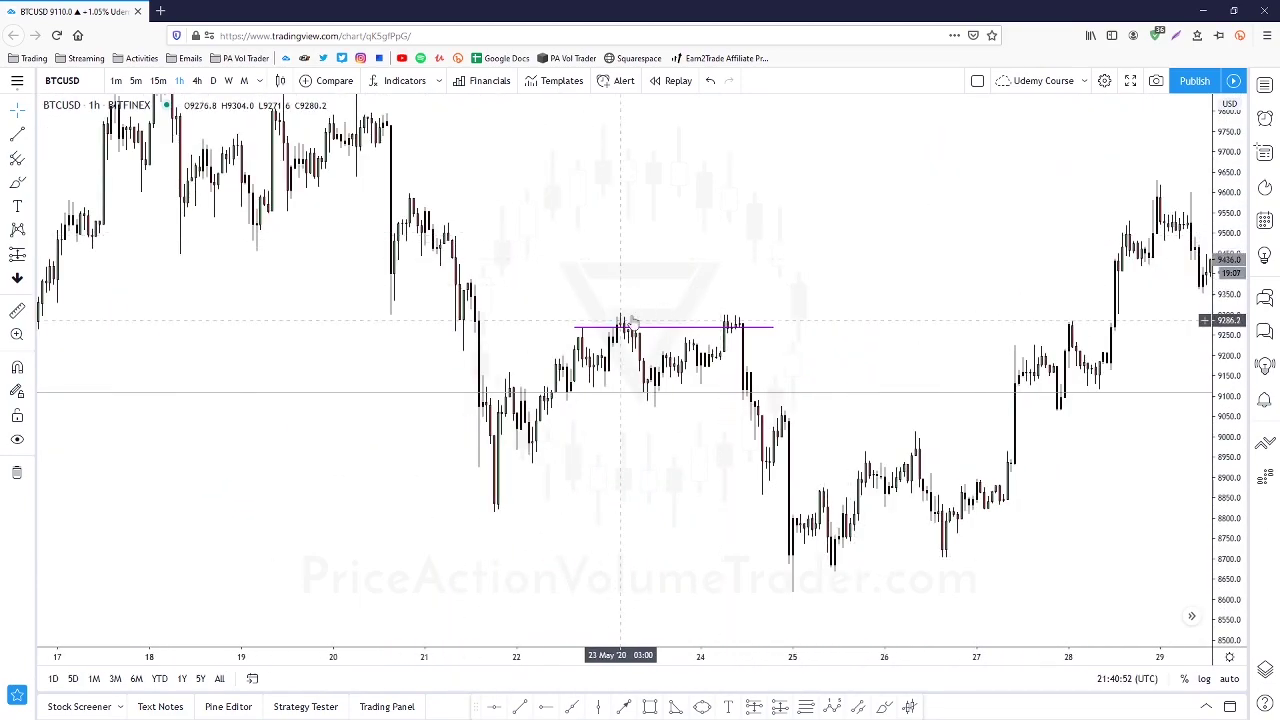
drag(1228, 481, 1229, 394)
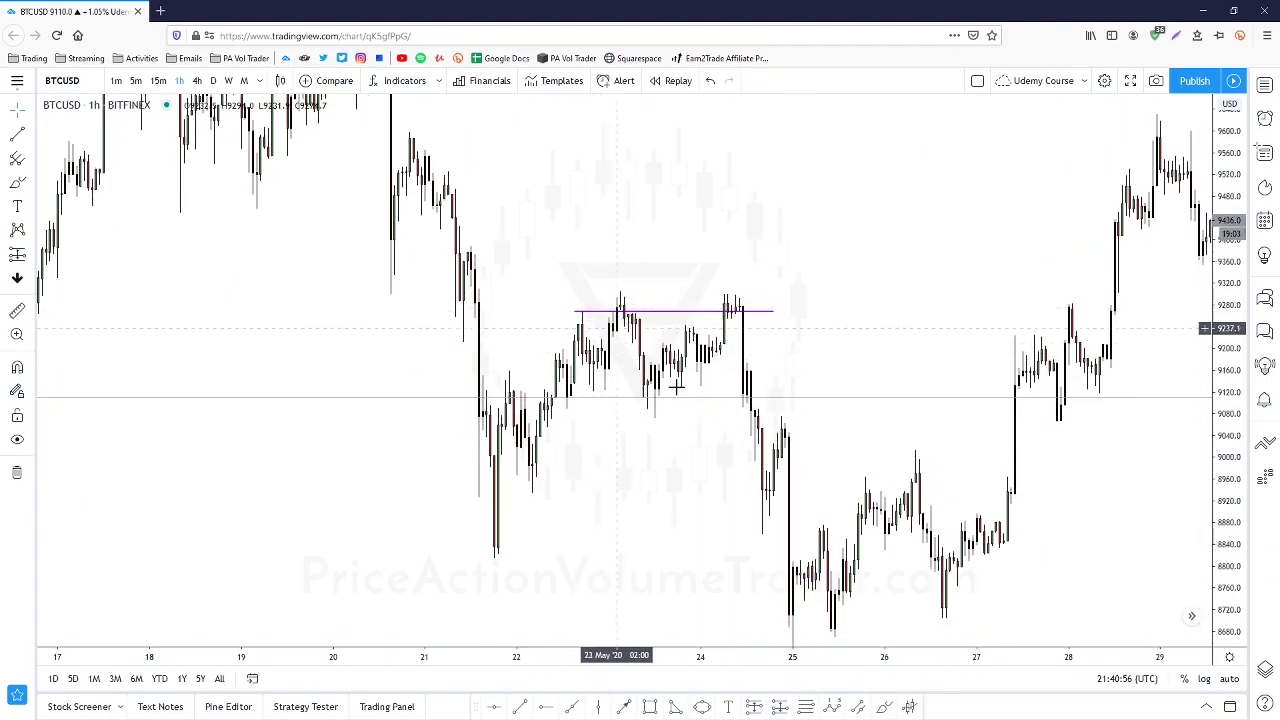
drag(877, 320, 839, 269)
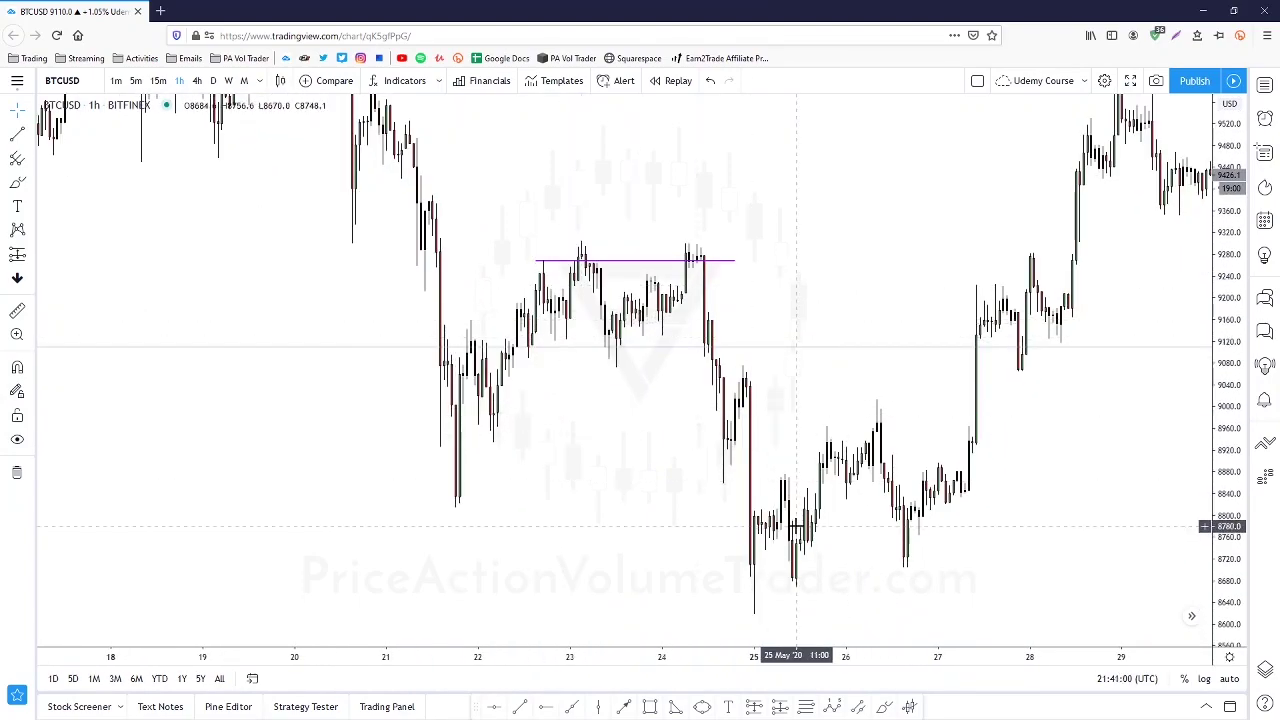
drag(849, 337, 886, 372)
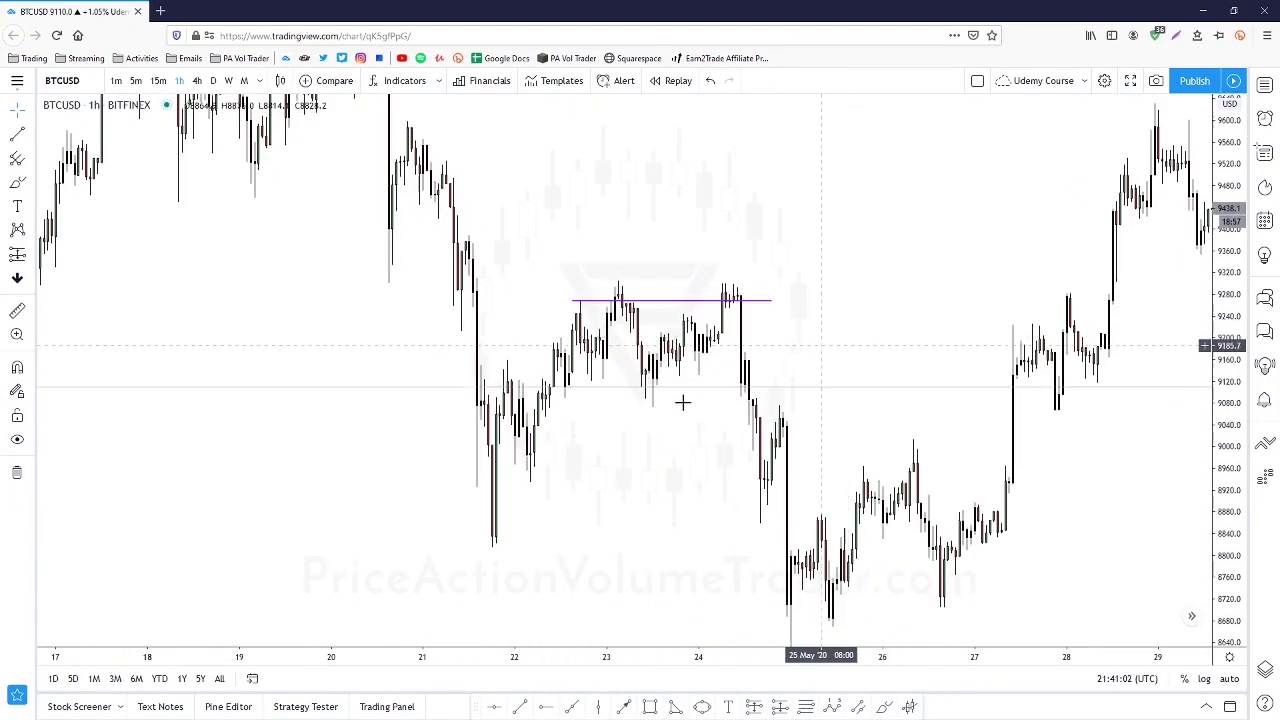
click(16, 473)
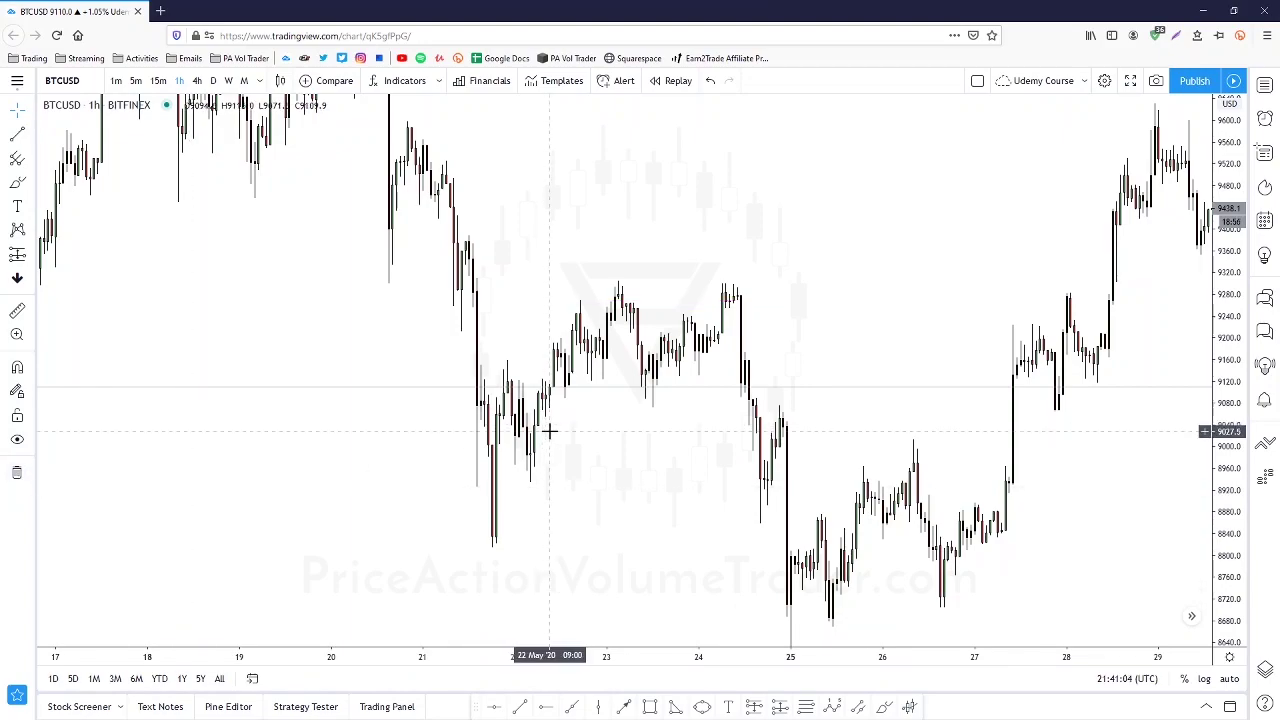